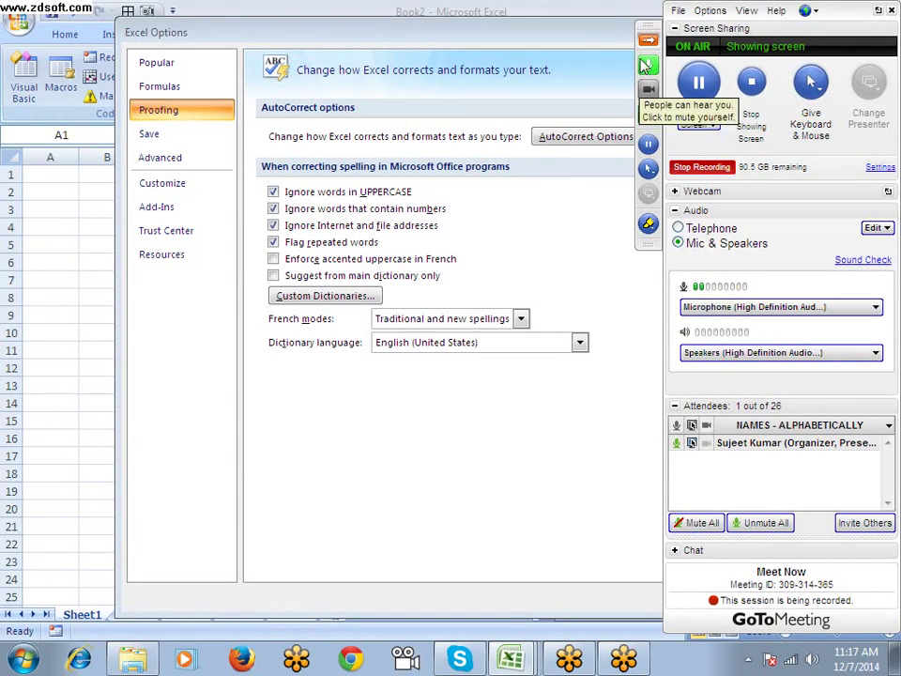
Step: Close Excel Options, minimize Excel and refresh the desktop
click(613, 248)
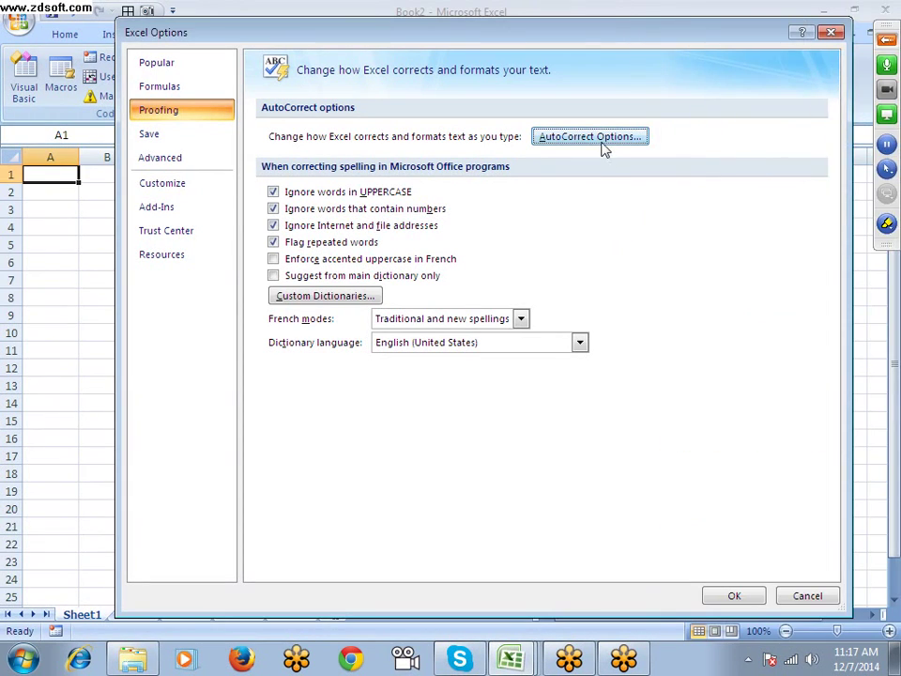
click(737, 596)
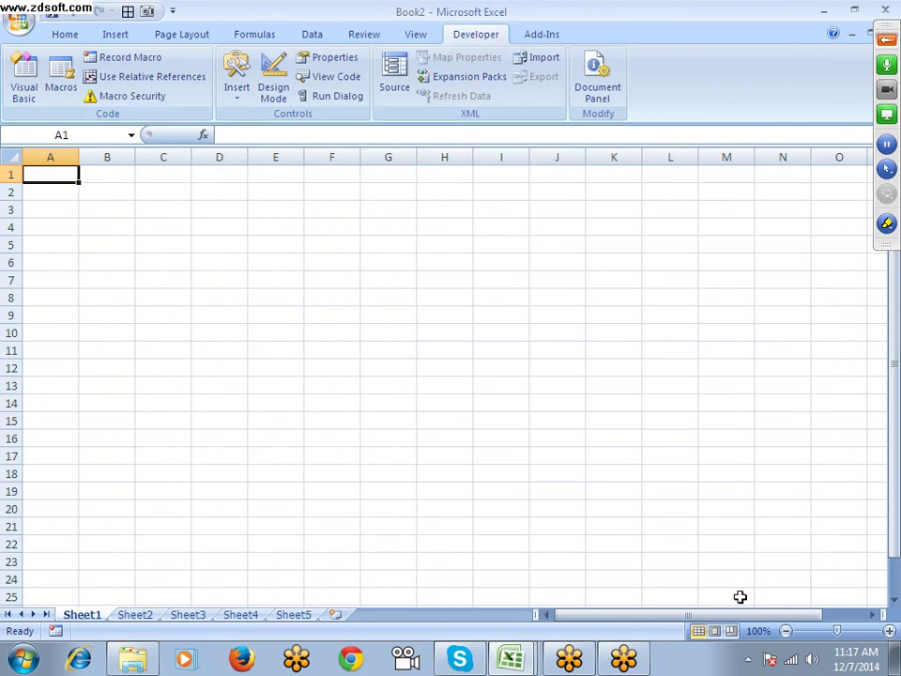
click(624, 385)
click(823, 10)
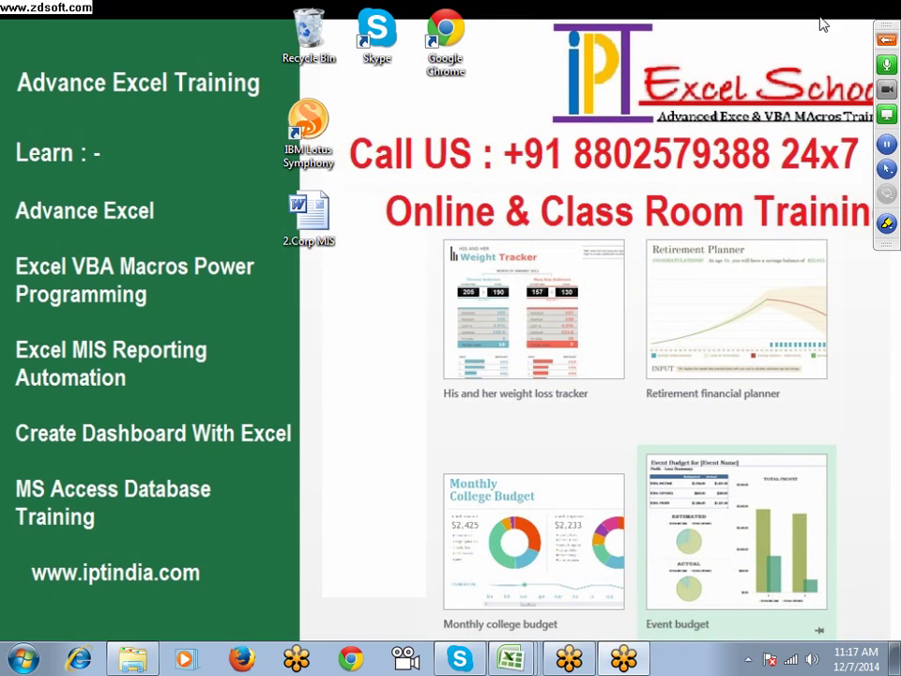
right_click(544, 345)
click(603, 395)
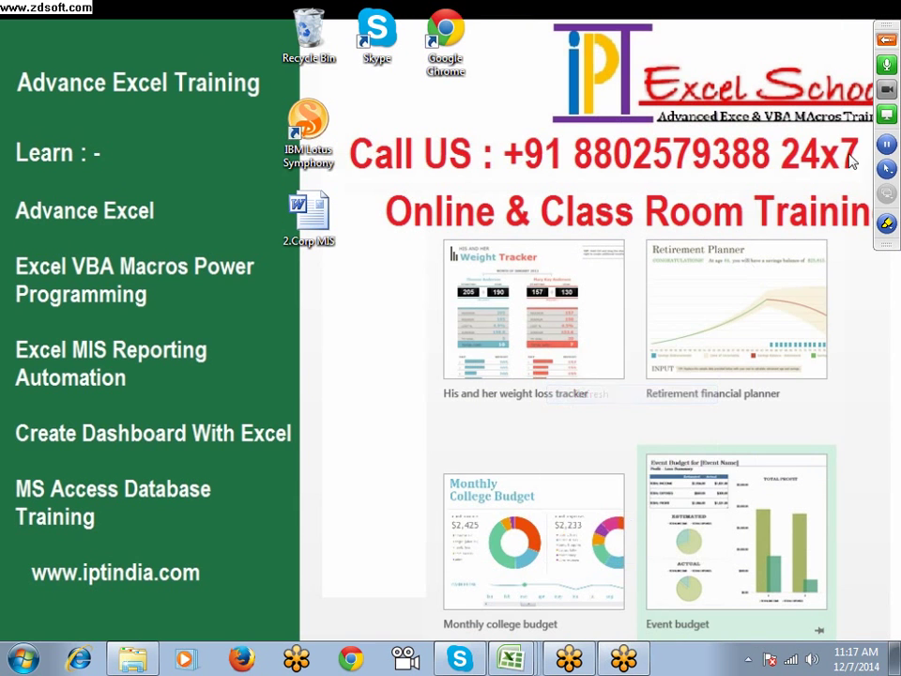
Step: Collapse the GoToMeeting control panel and move its side toolbar lower
click(886, 41)
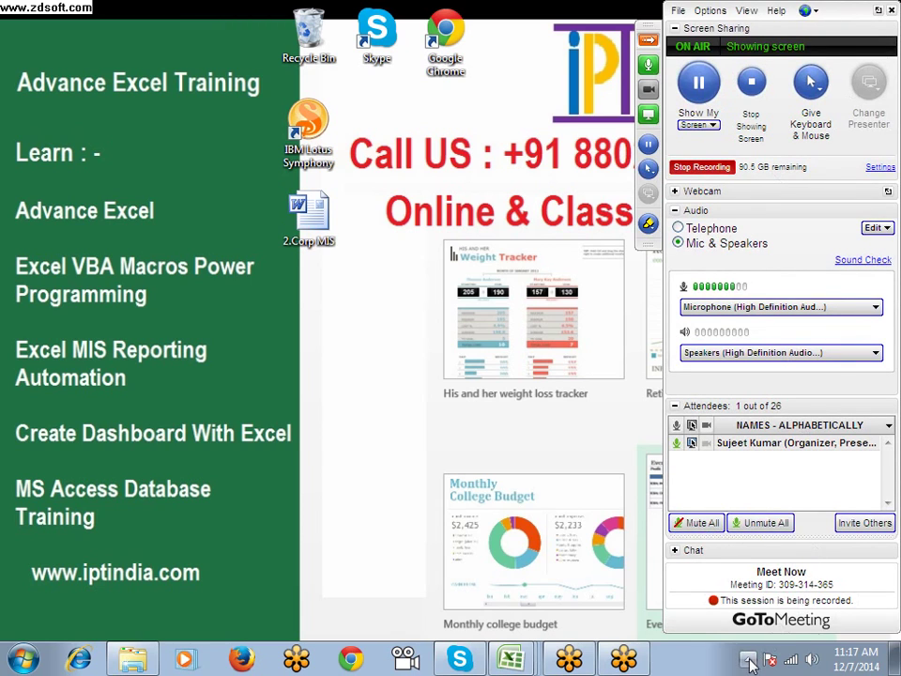
click(749, 662)
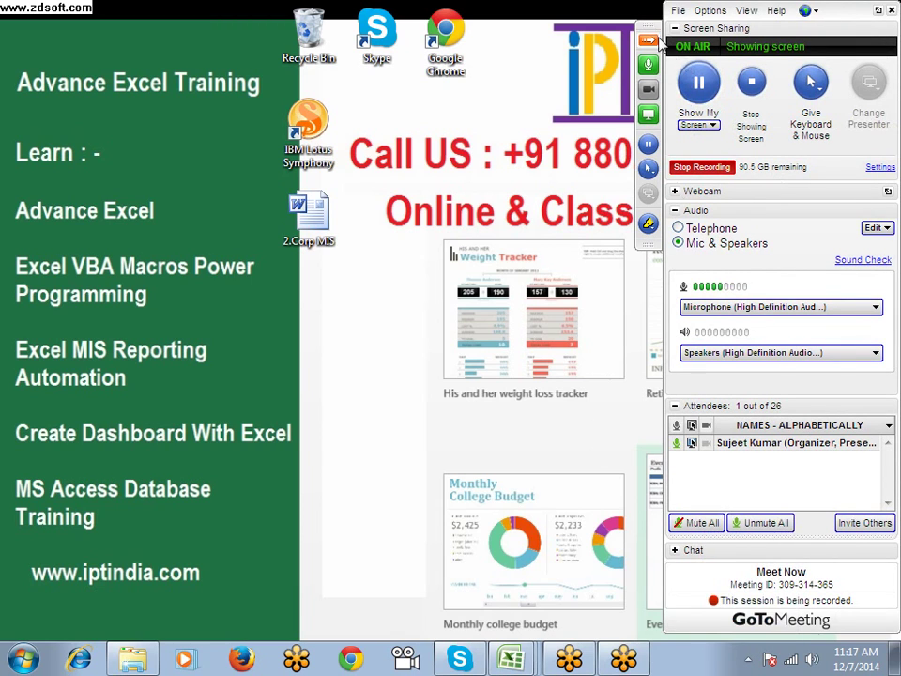
click(649, 40)
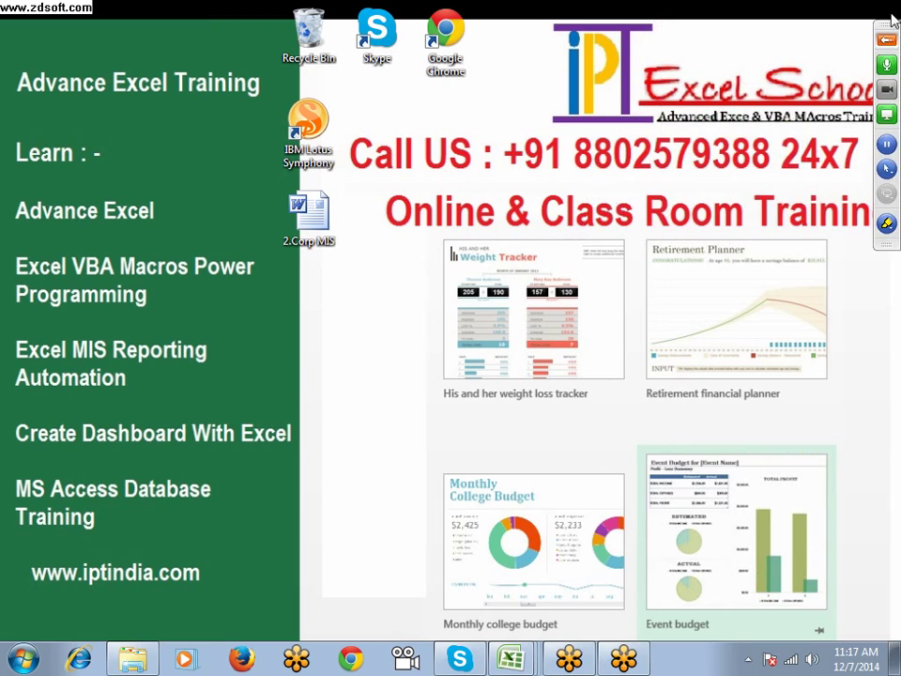
drag(892, 20, 889, 245)
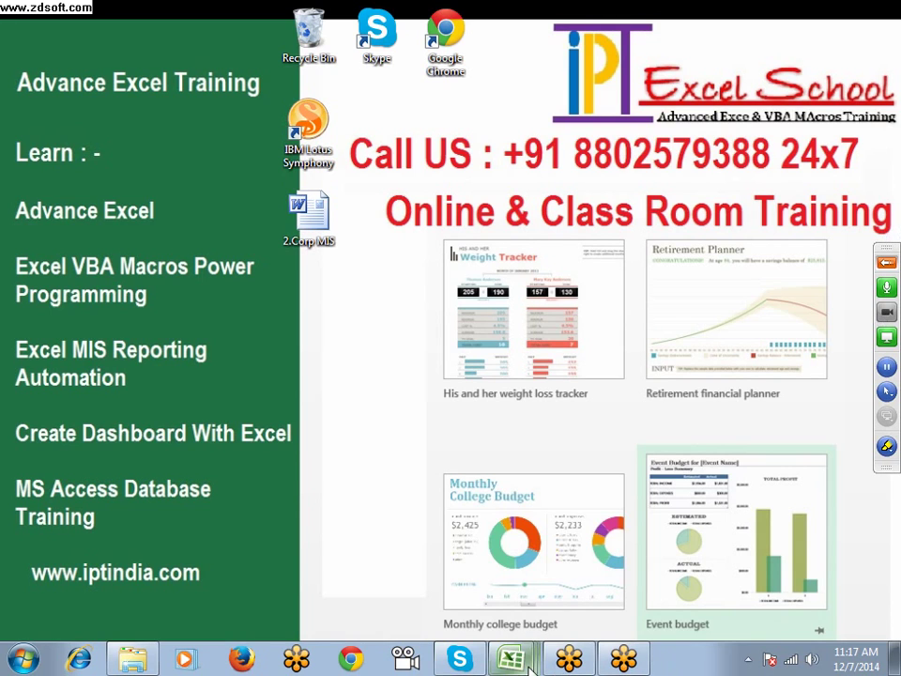
Step: Bring the Book2 window forward, show the Home ribbon and select cell A1
mouse_move(509, 657)
click(467, 621)
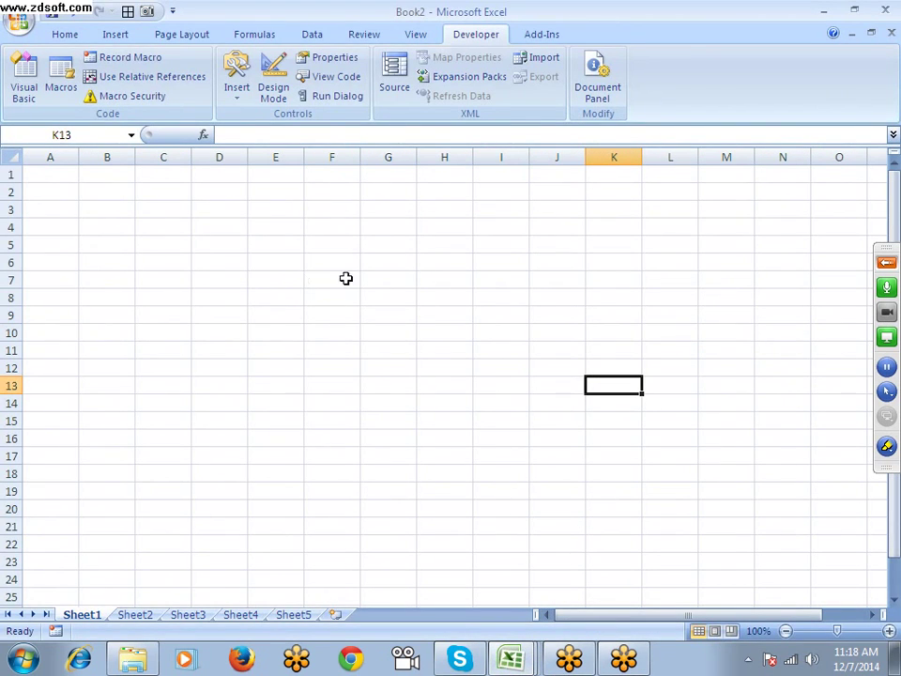
click(56, 34)
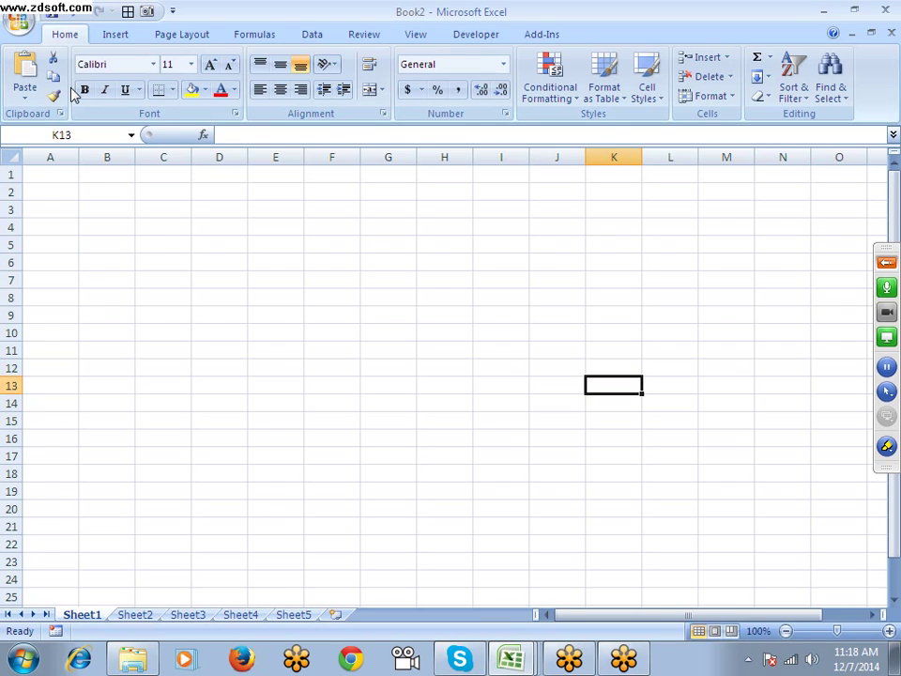
click(49, 183)
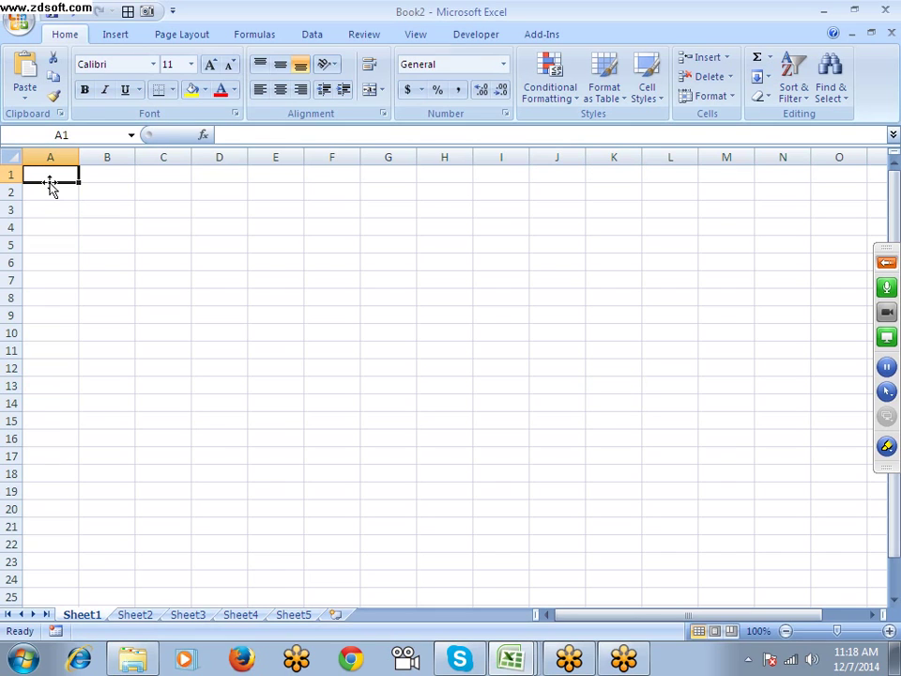
Step: Enter the Name, Roll, Marks headers and fill a student name down to row 8
text(Name)
key(Tab)
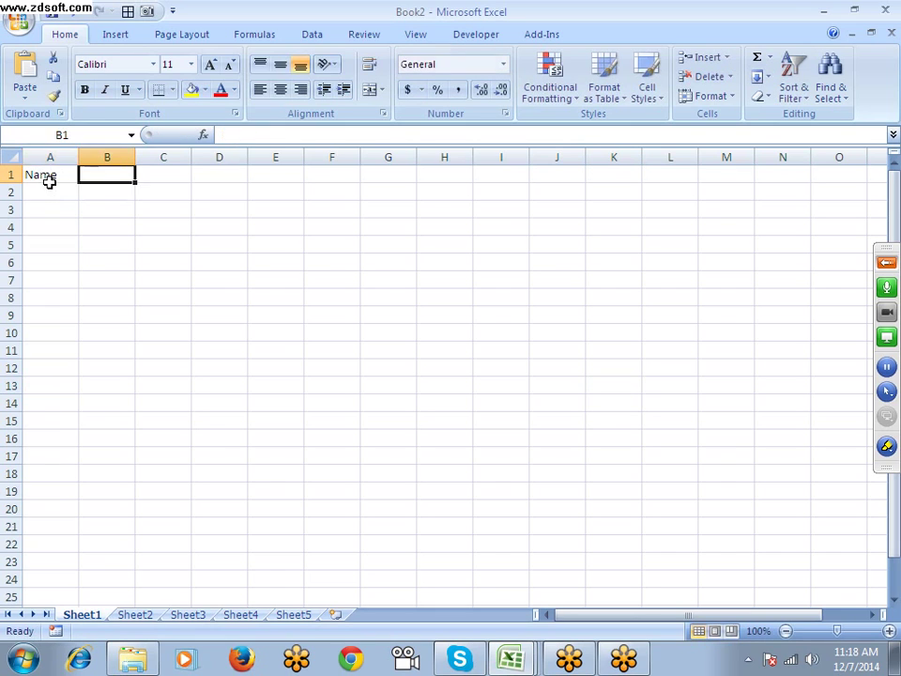
text(Ro)
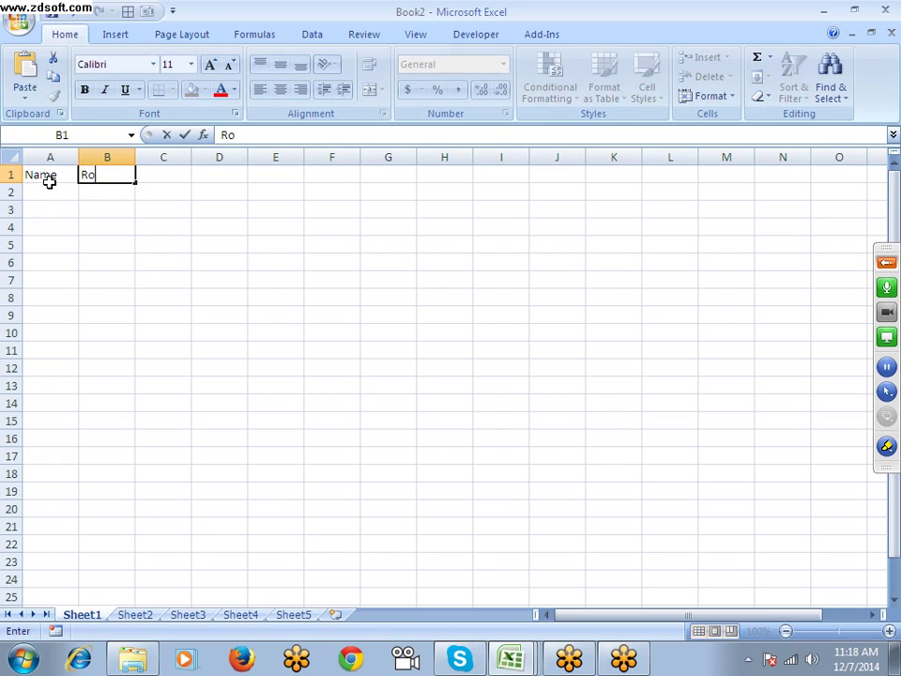
text(ll)
key(Tab)
text(R)
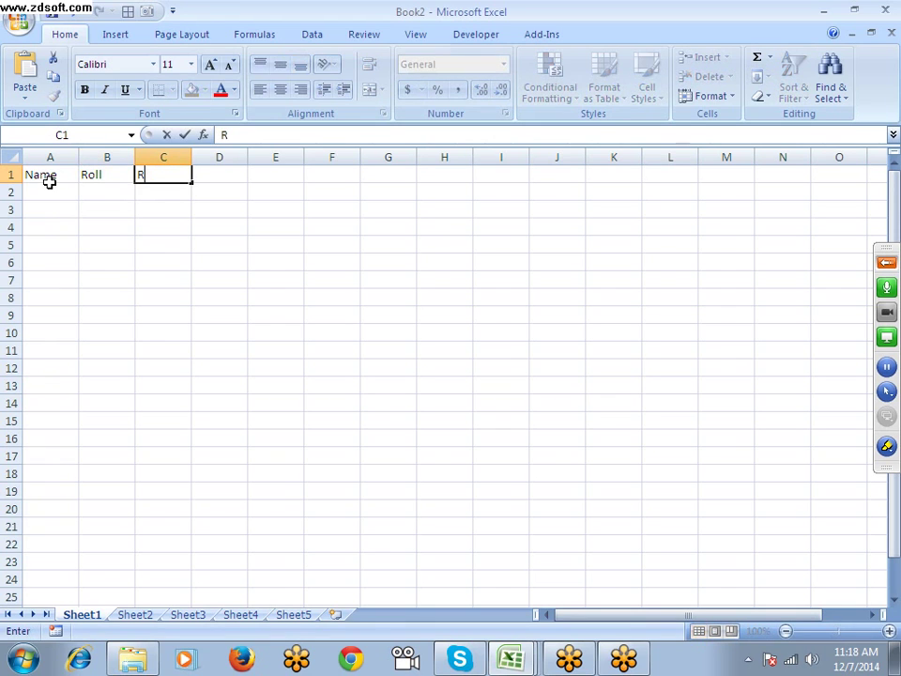
key(BackSpace)
text(Mar)
text(ks)
key(Return)
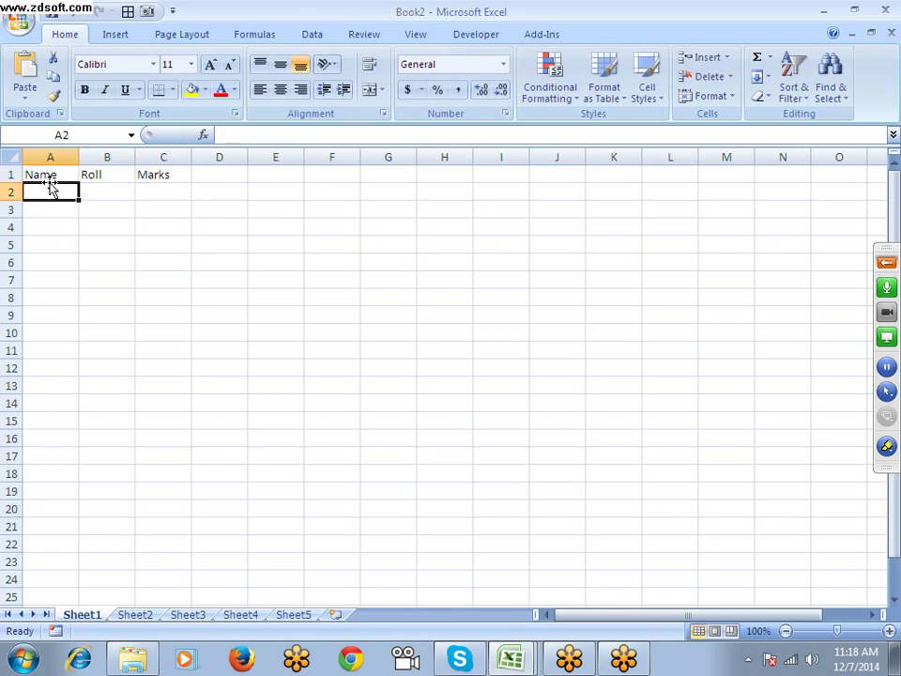
text(Punrry)
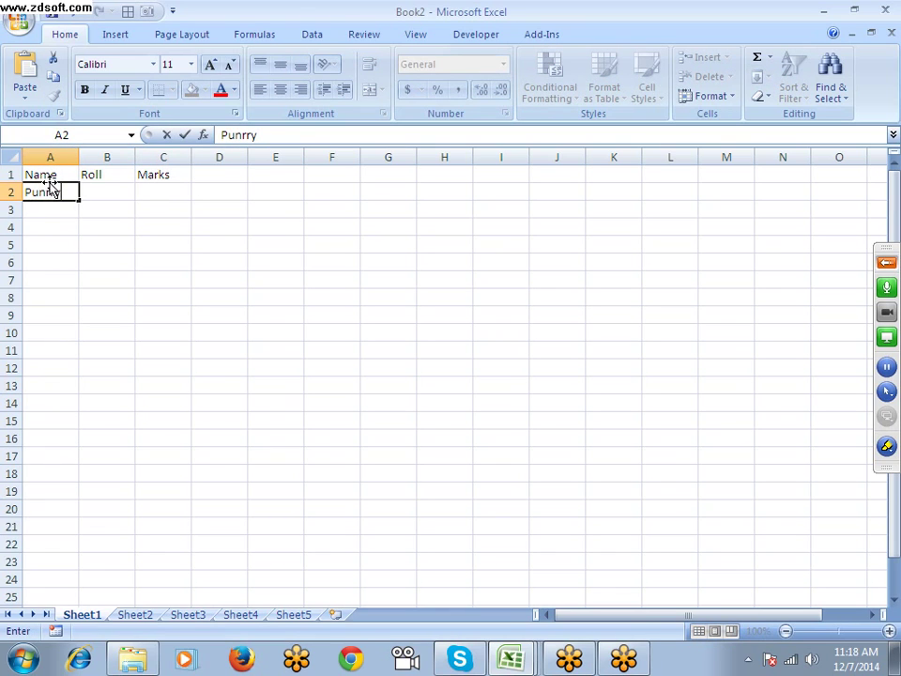
key(BackSpace)
key(BackSpace)
key(BackSpace)
text(eet)
key(Return)
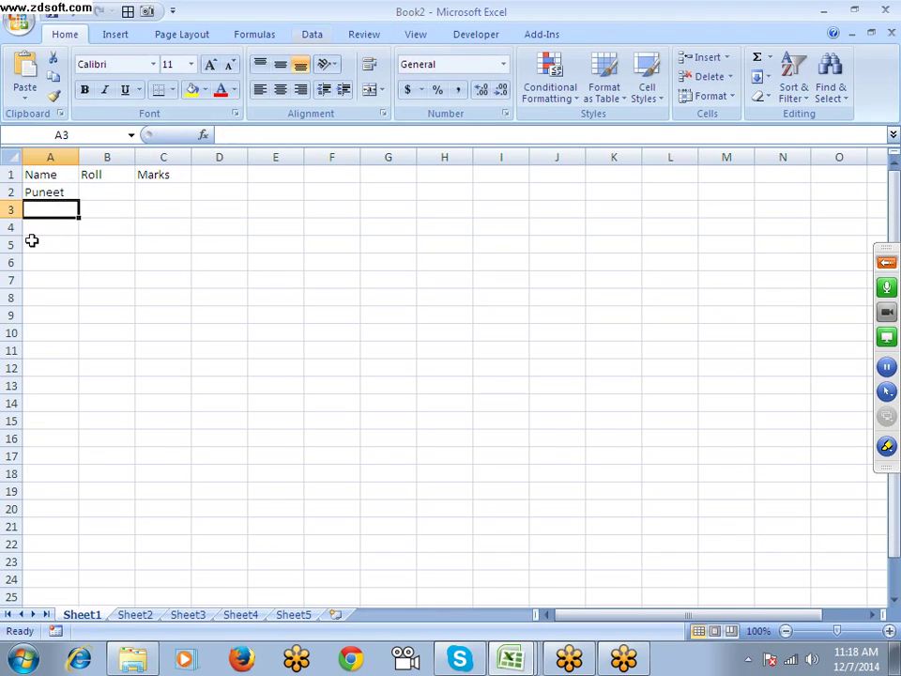
click(60, 194)
drag(77, 200, 78, 299)
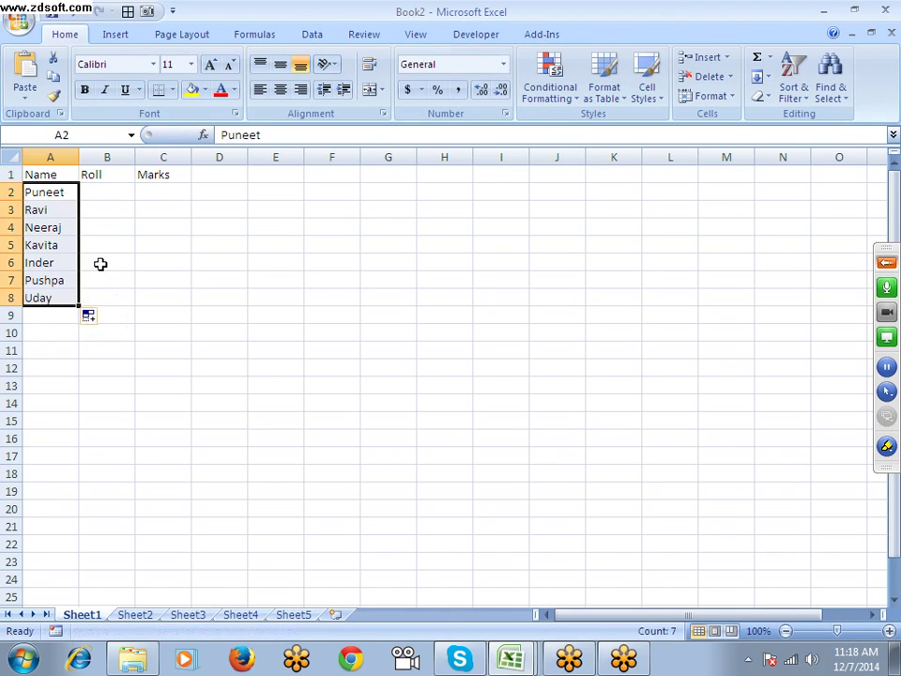
Step: Fill the Roll column to B8 with a =B2+1 formula, giving rolls 1–7
click(115, 187)
key(Down)
text(+)
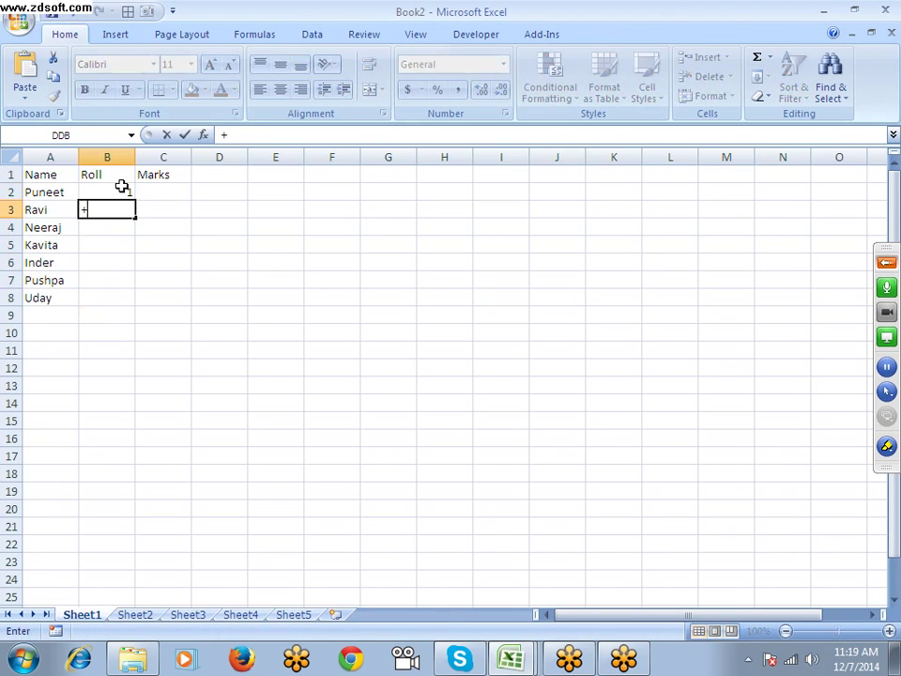
key(Page_Down)
key(Escape)
key(Up)
key(Down)
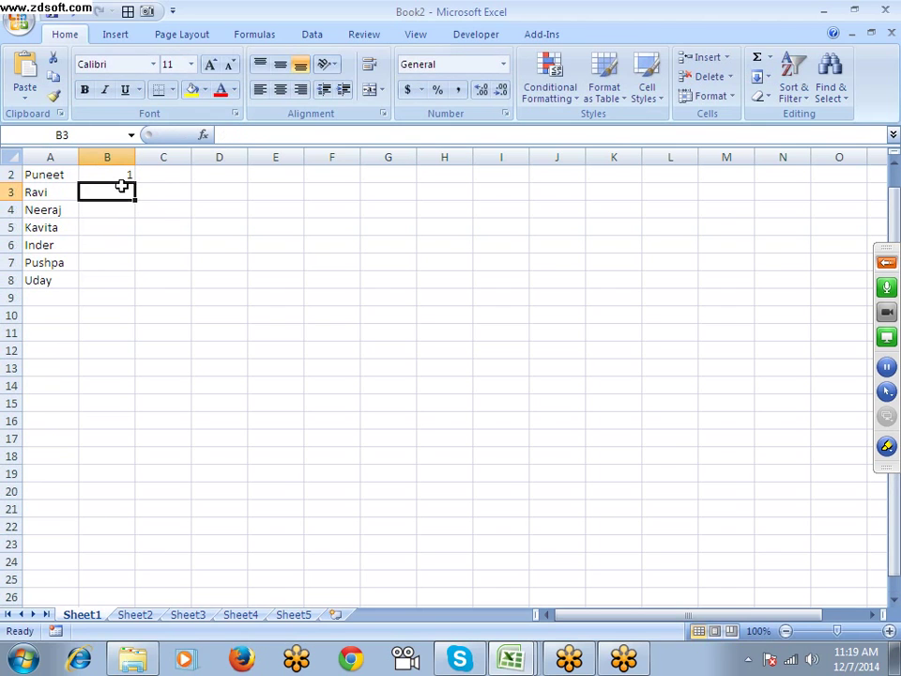
text(=)
key(Up)
text(+1)
key(Return)
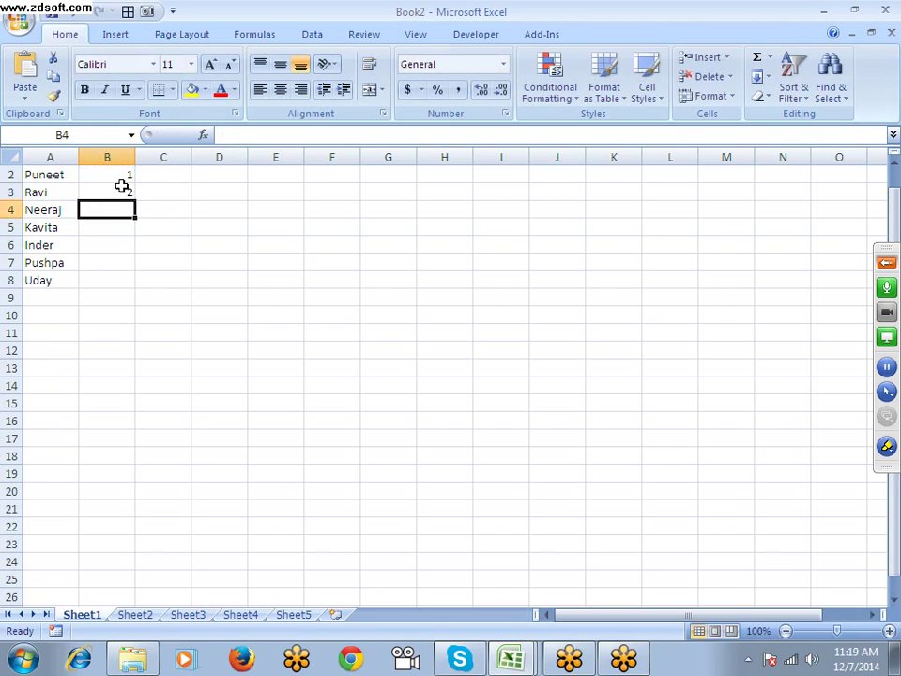
key(Left)
key(ctrl+Down)
key(Right)
key(ctrl+shift+Up)
key(ctrl+d)
key(ctrl+Up)
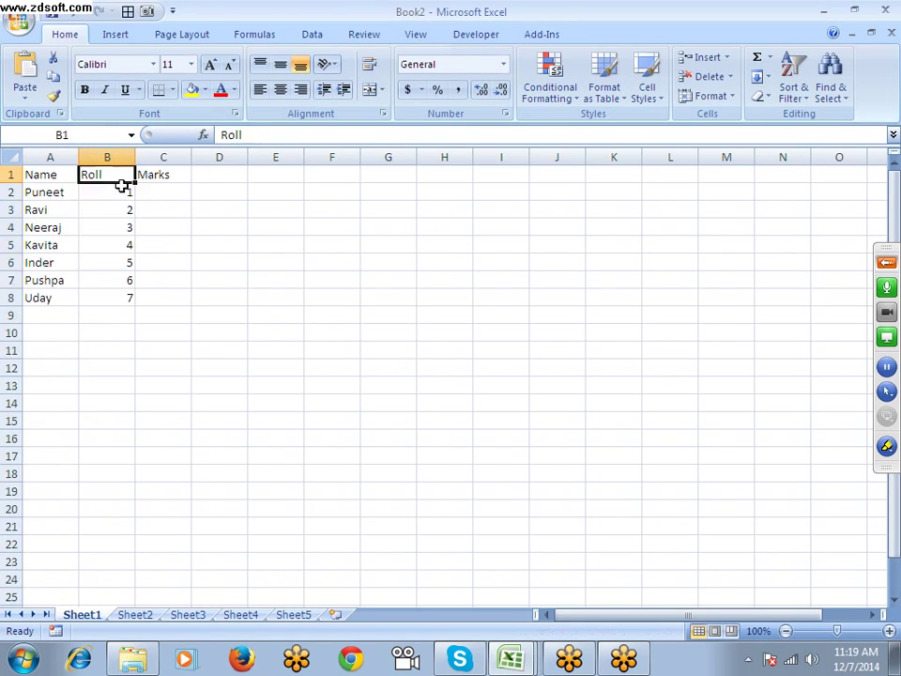
Step: Fill C2:C8 with =RANDBETWEEN(10,99) marks and select the whole table A1:C8
key(Right)
key(Down)
text(=r)
key(Down)
key(Down)
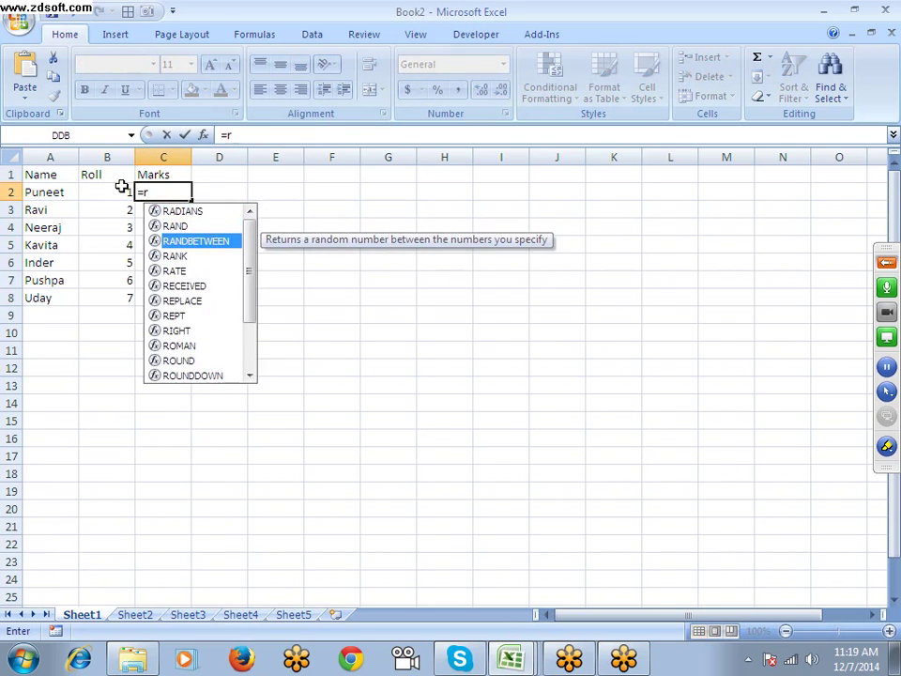
key(Tab)
text(10,99)
key(Return)
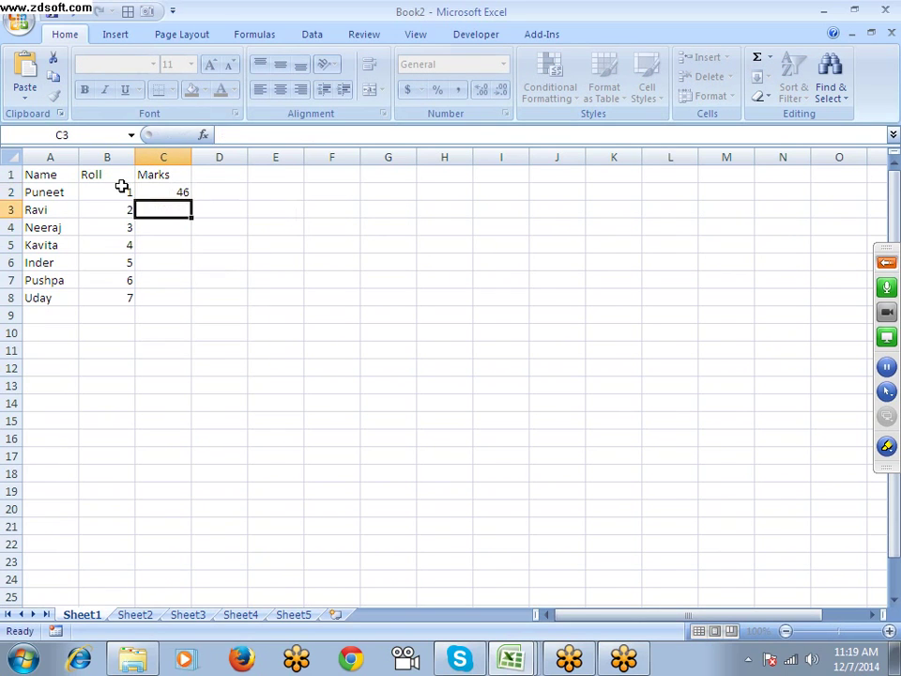
key(Left)
key(ctrl+Down)
key(Right)
key(ctrl+shift+Up)
key(ctrl+d)
key(ctrl+Home)
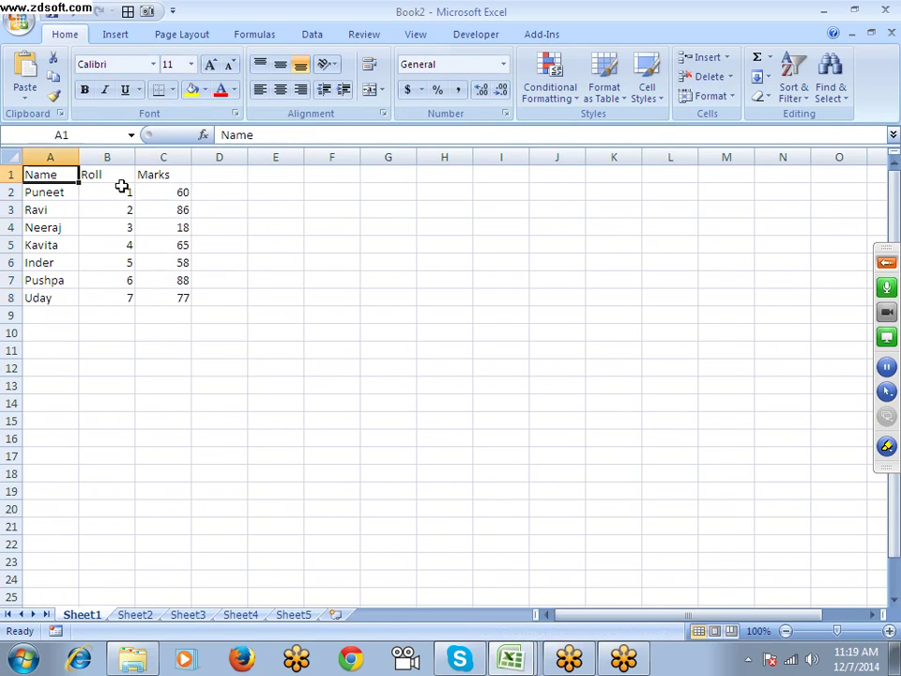
key(ctrl+shift+End)
Step: Give A1:C8 all cell borders, centred contents and a yellow fill
click(172, 89)
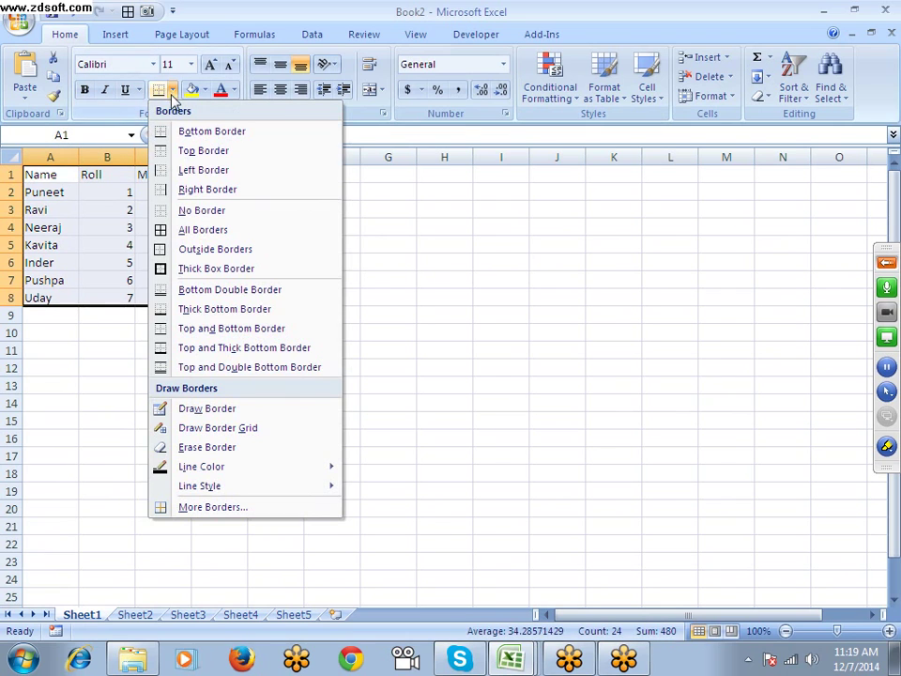
click(174, 230)
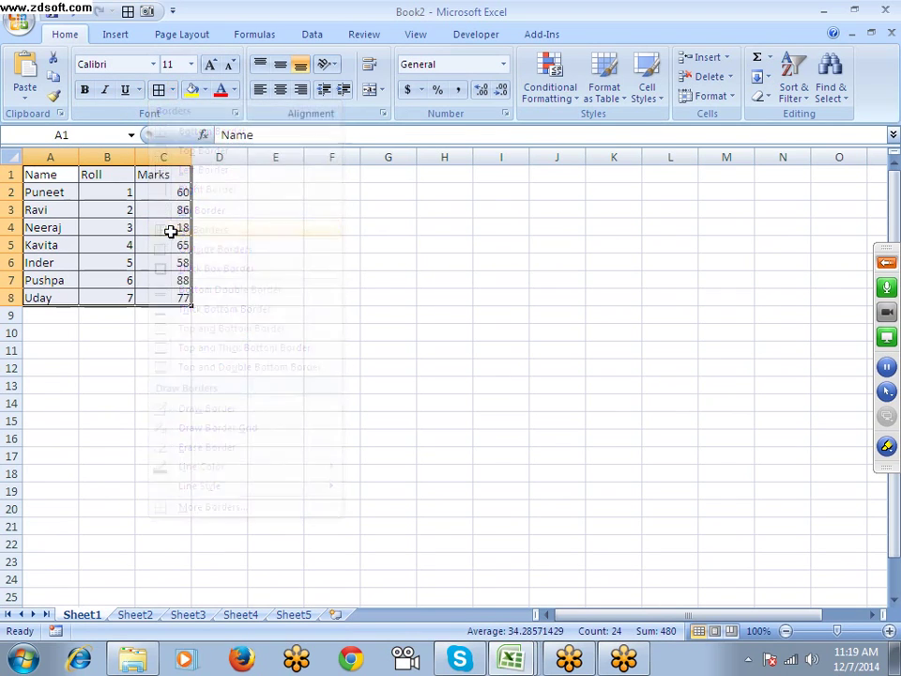
click(279, 91)
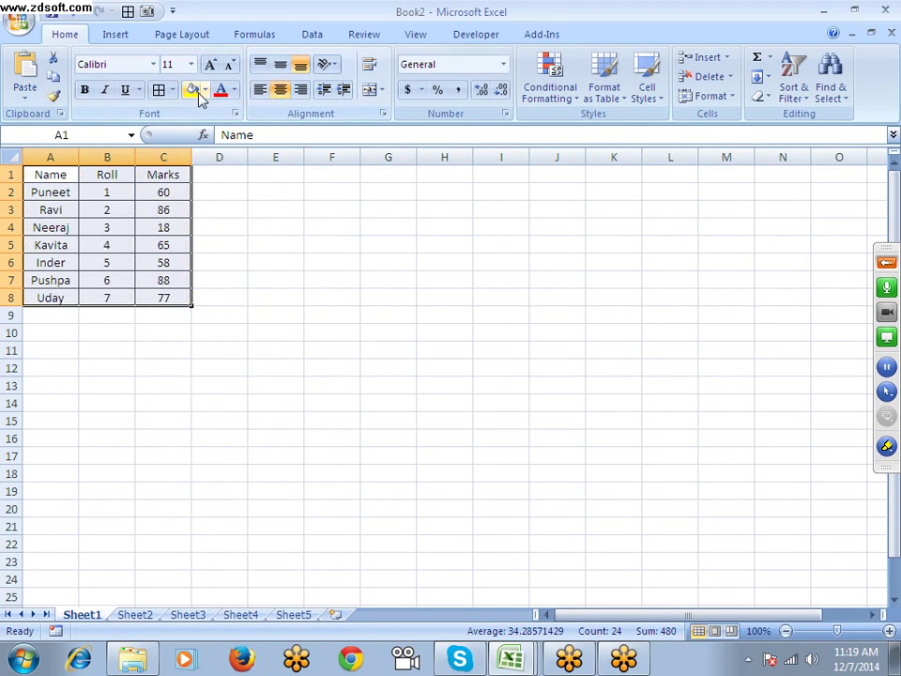
click(193, 91)
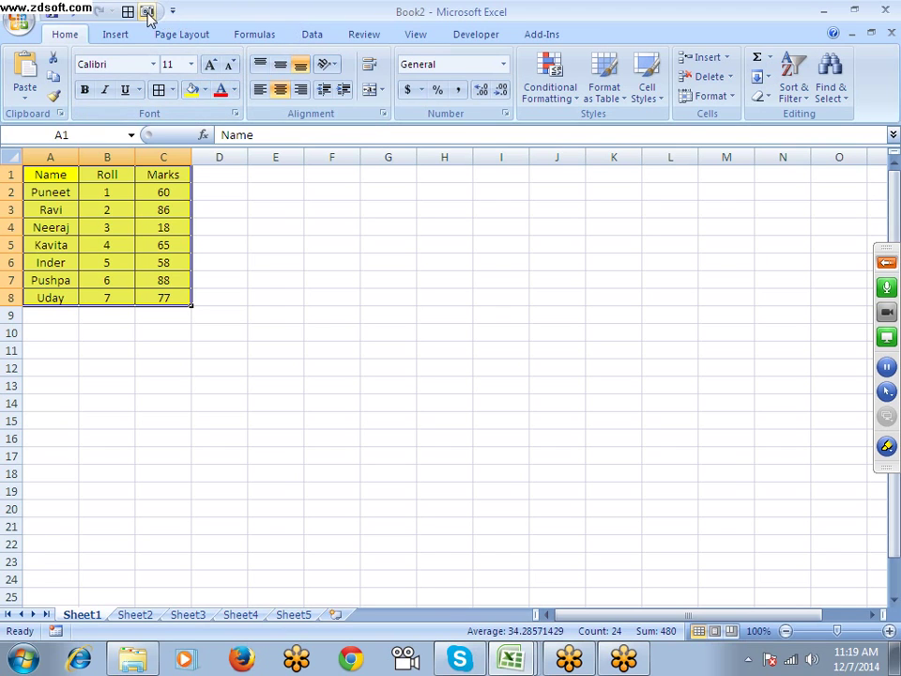
click(8, 26)
click(251, 403)
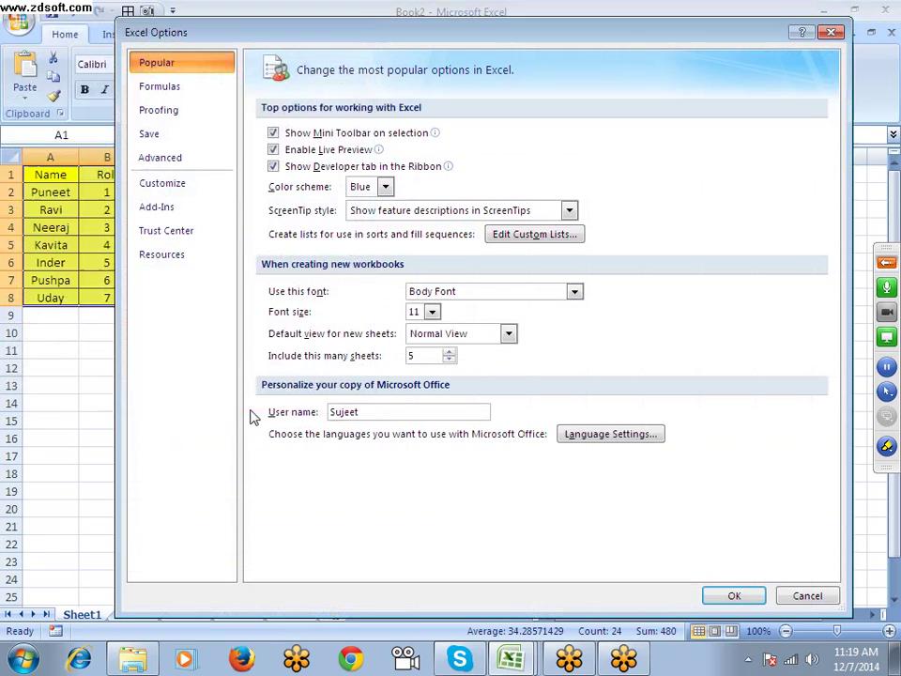
click(171, 192)
click(282, 117)
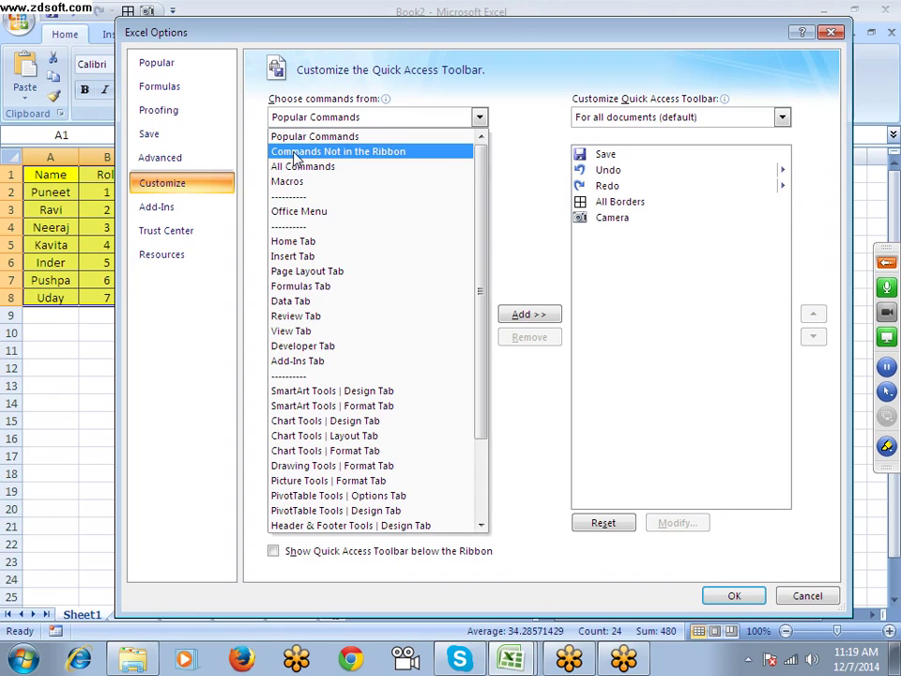
click(294, 152)
click(302, 282)
key(c)
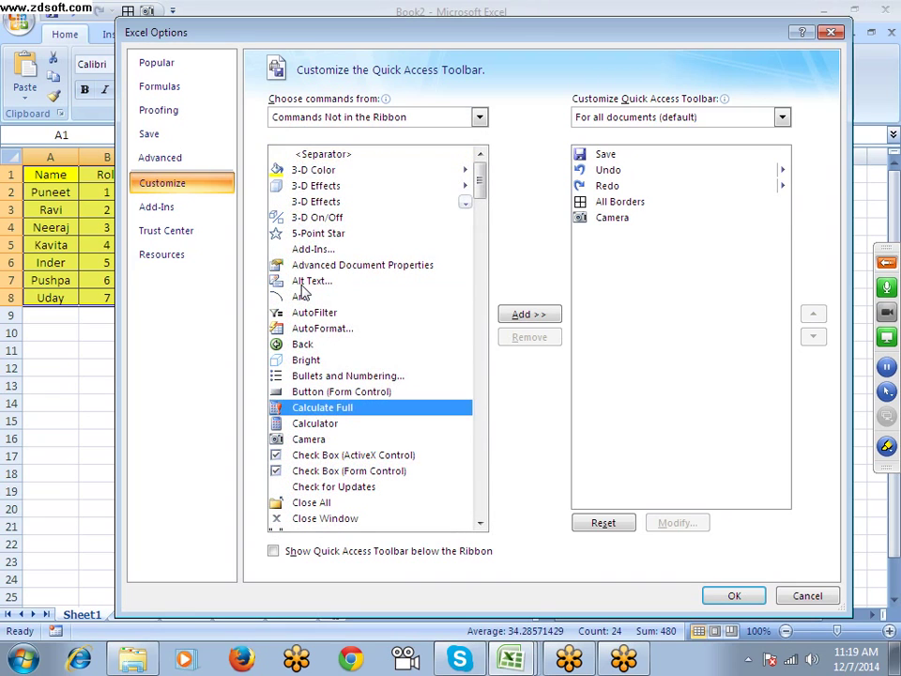
key(Down)
key(Down)
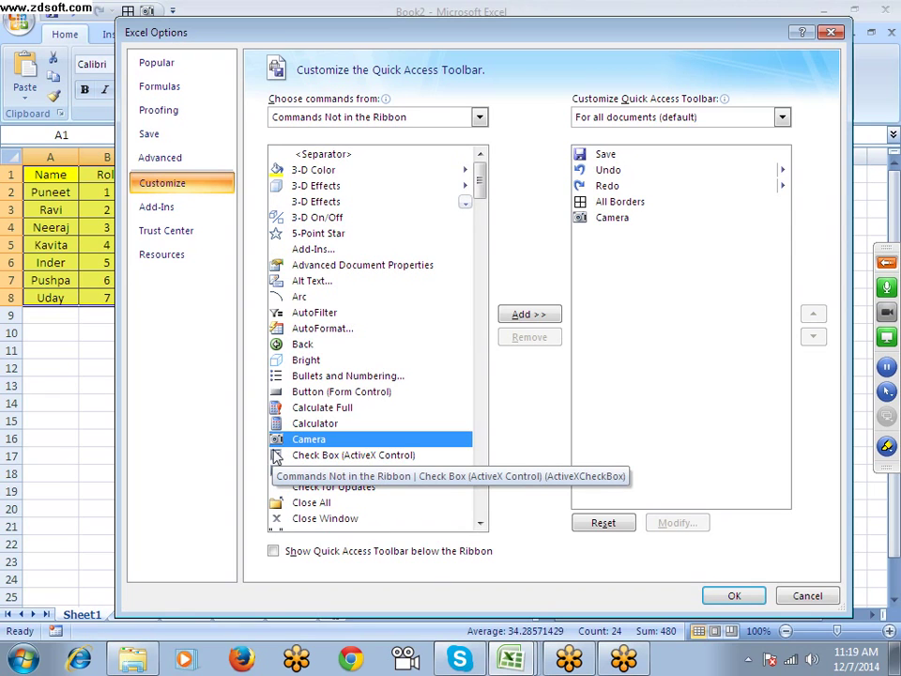
click(811, 597)
click(240, 369)
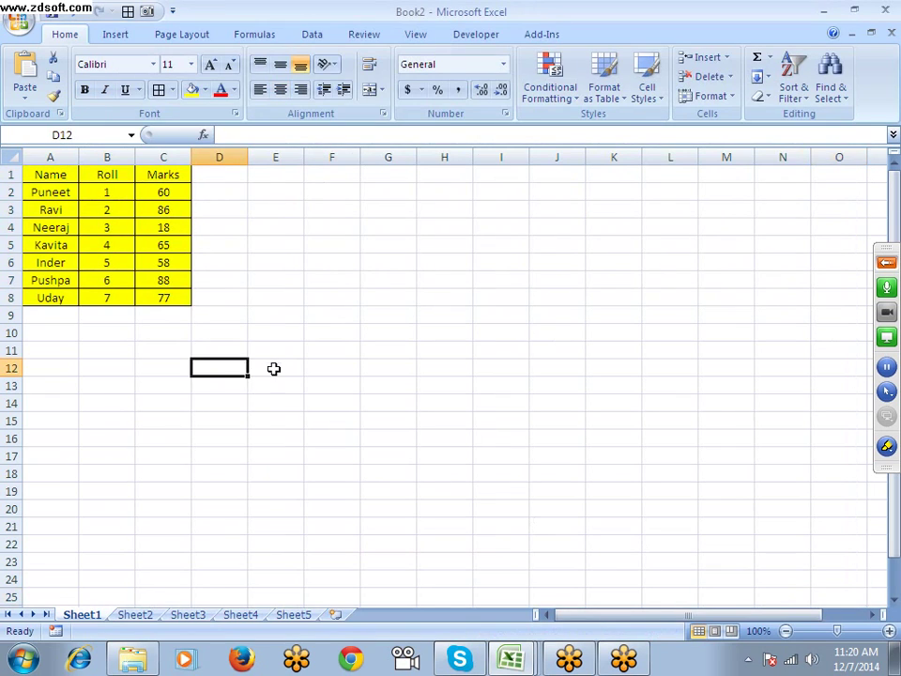
Step: Narrow columns A–C of the table to fit their contents
drag(51, 171, 155, 277)
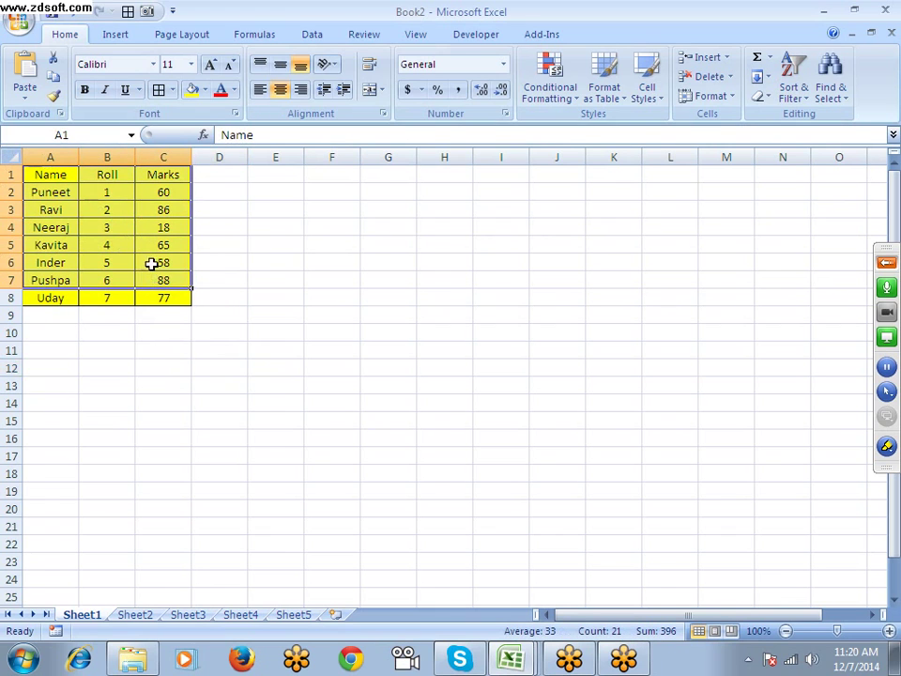
mouse_move(134, 161)
mouse_down()
mouse_move(108, 161)
mouse_move(145, 158)
mouse_up()
mouse_move(79, 157)
mouse_down()
mouse_move(67, 158)
mouse_move(111, 297)
mouse_up()
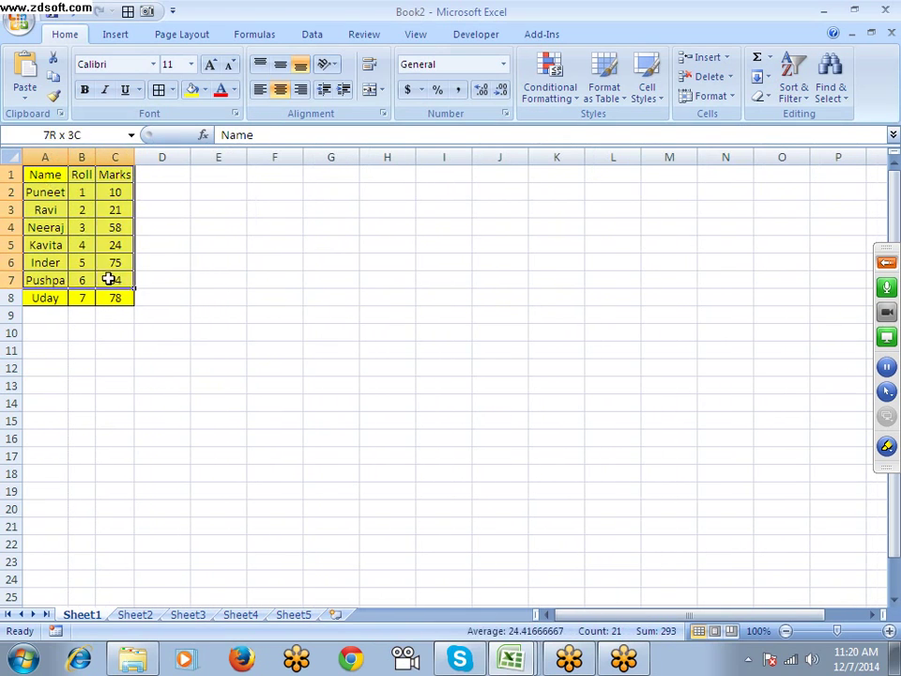
Step: Copy A1:C8 and try a plain paste and Paste Special All at H1, undoing both
key(ctrl+c)
click(380, 177)
key(ctrl+v)
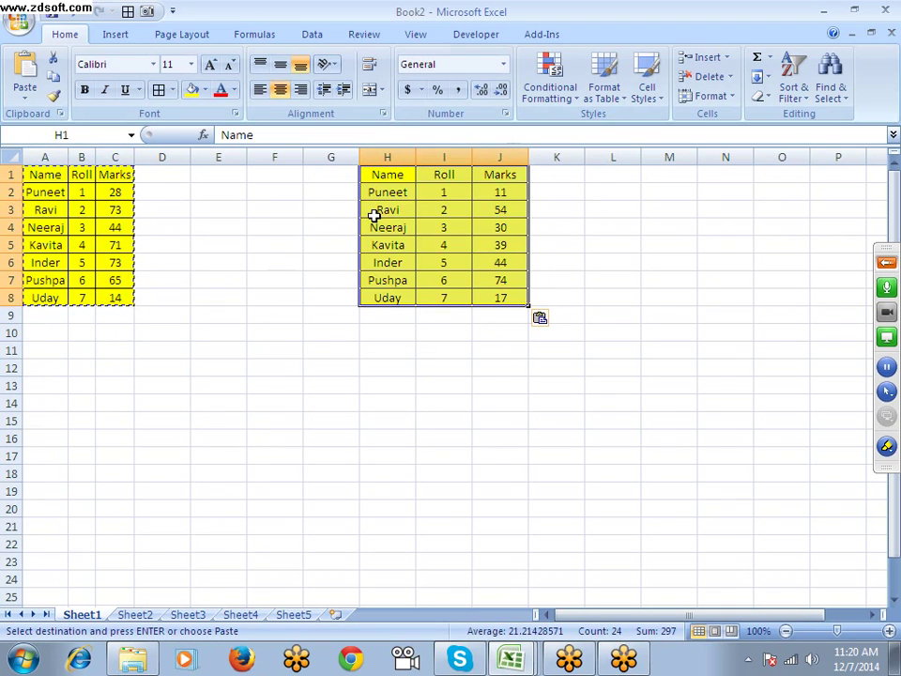
key(ctrl+z)
right_click(373, 216)
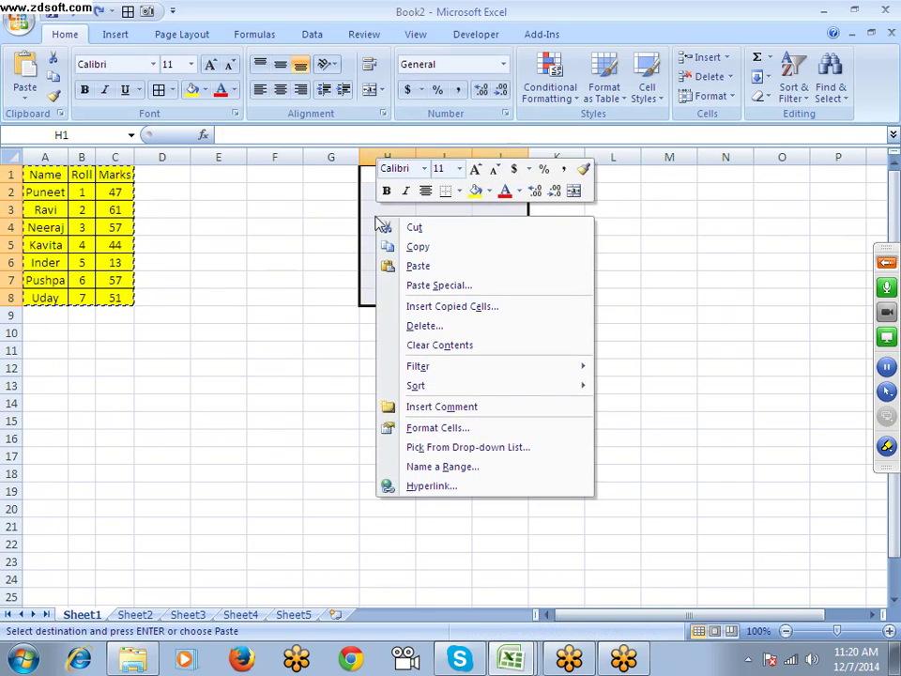
click(404, 285)
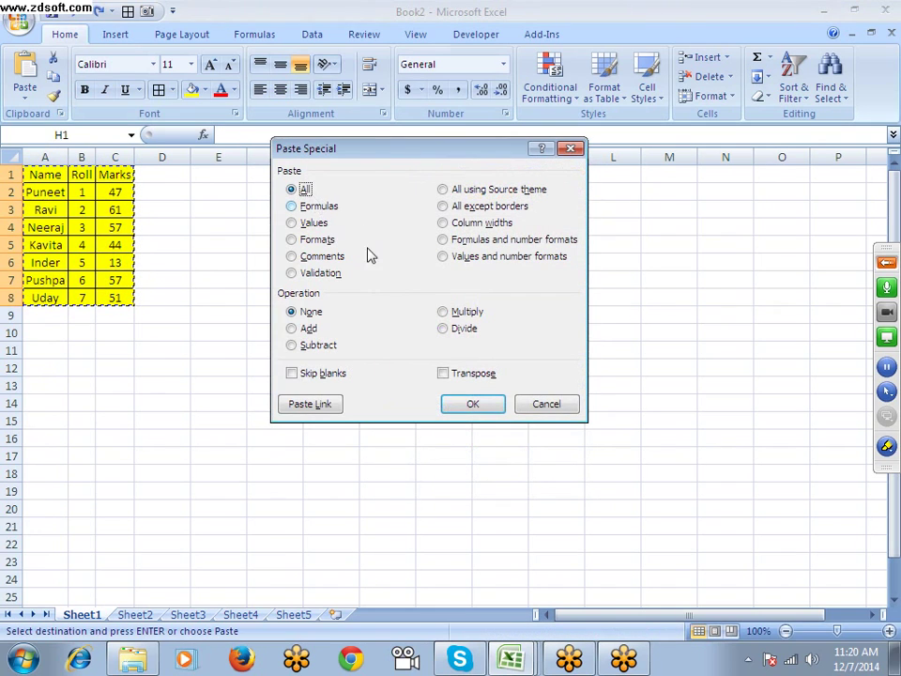
click(473, 404)
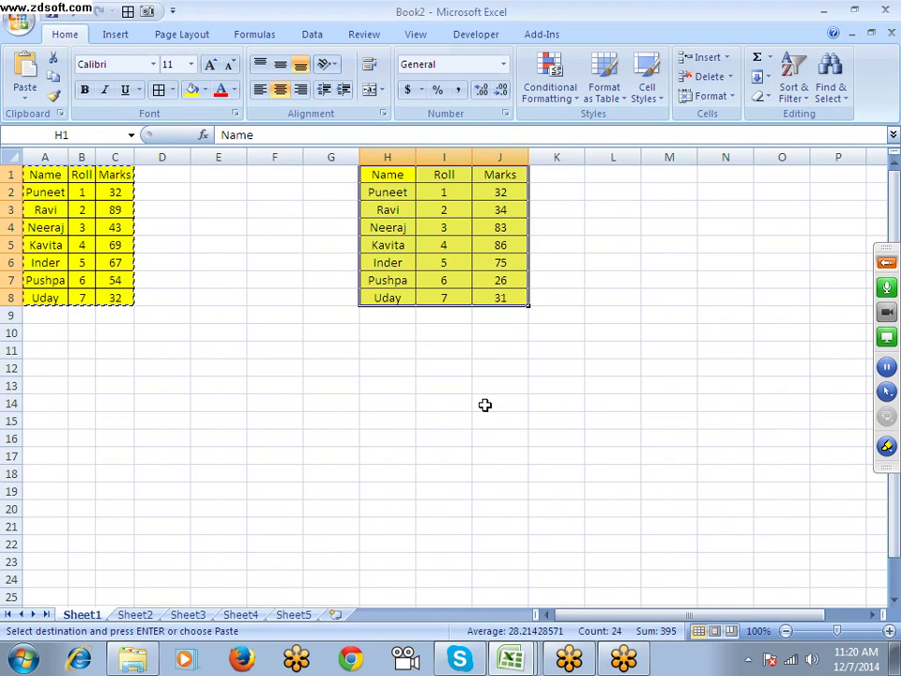
key(ctrl+z)
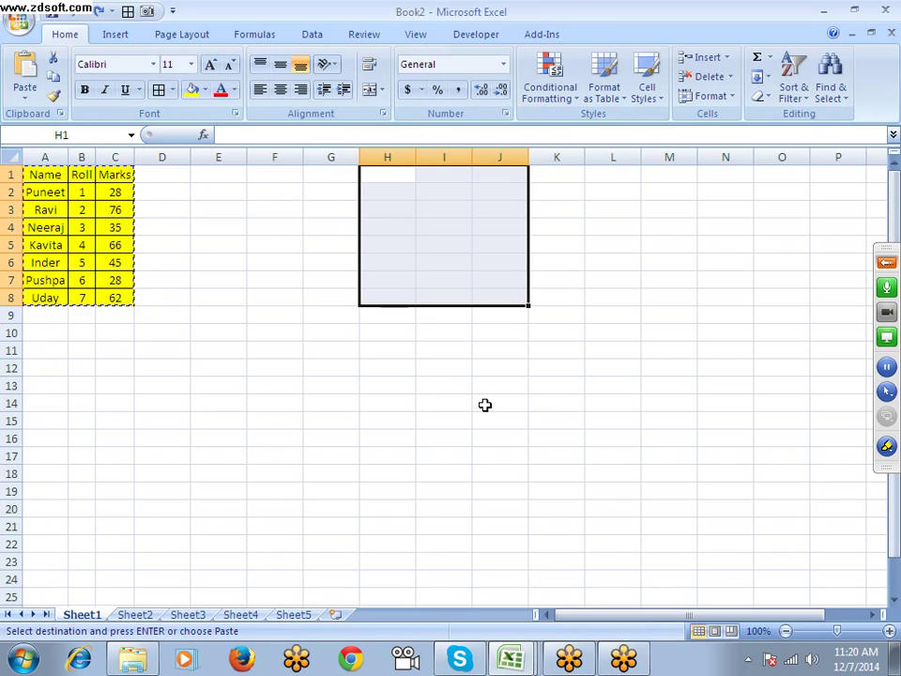
Step: Paste Special formulas only at G1 for an unformatted copy of the table
right_click(329, 179)
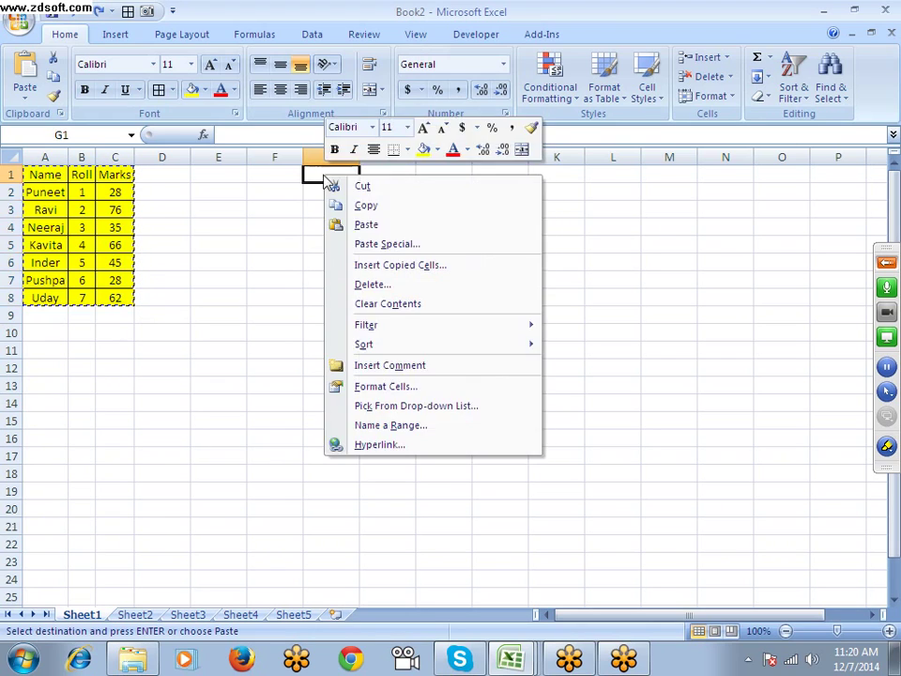
click(372, 244)
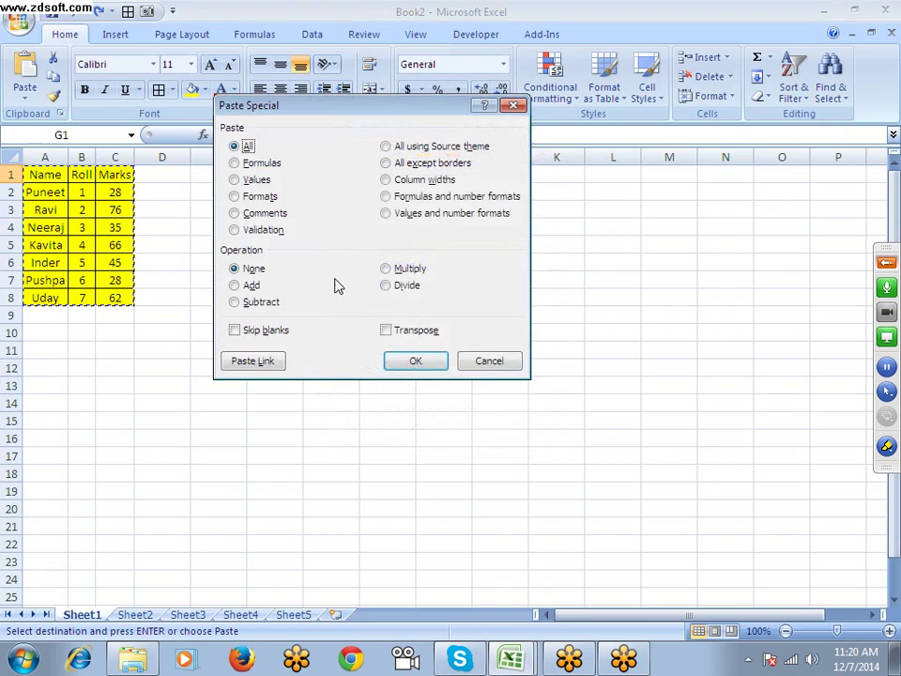
click(251, 165)
click(410, 359)
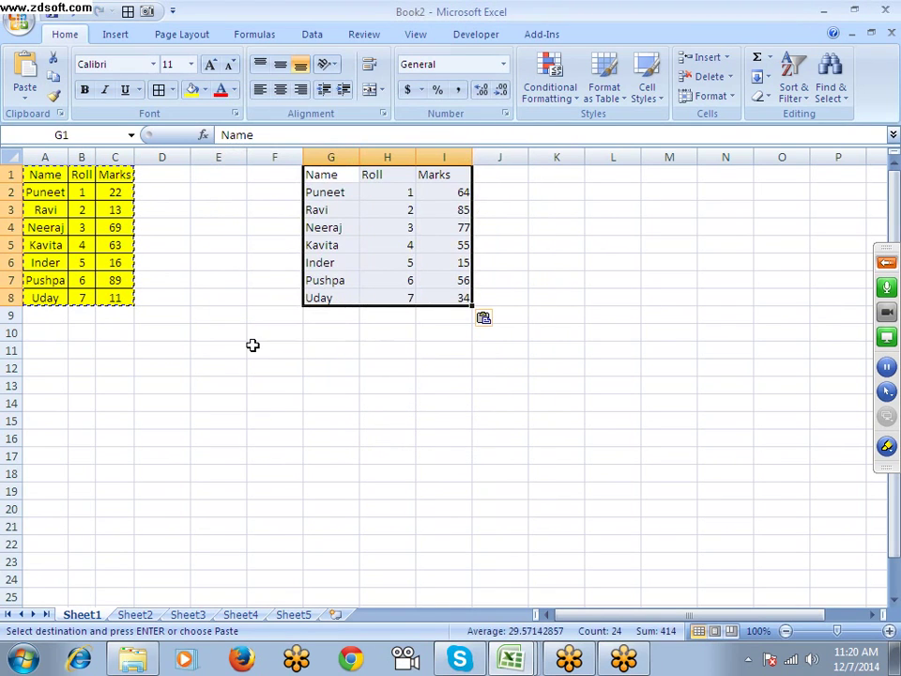
Step: Paste Special values only at F11 to get a fixed copy of the table
right_click(253, 345)
click(302, 414)
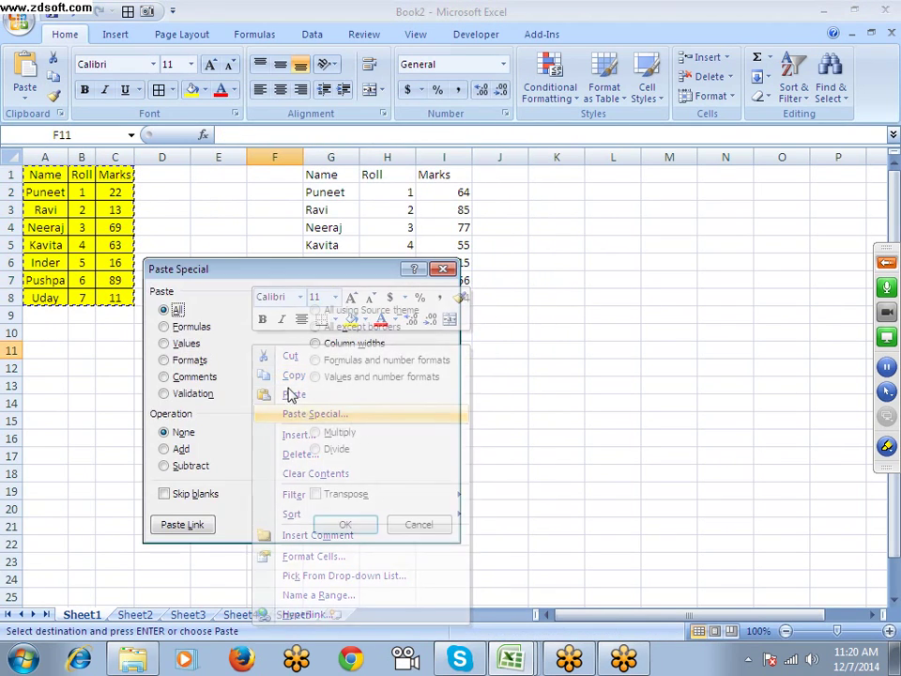
click(194, 346)
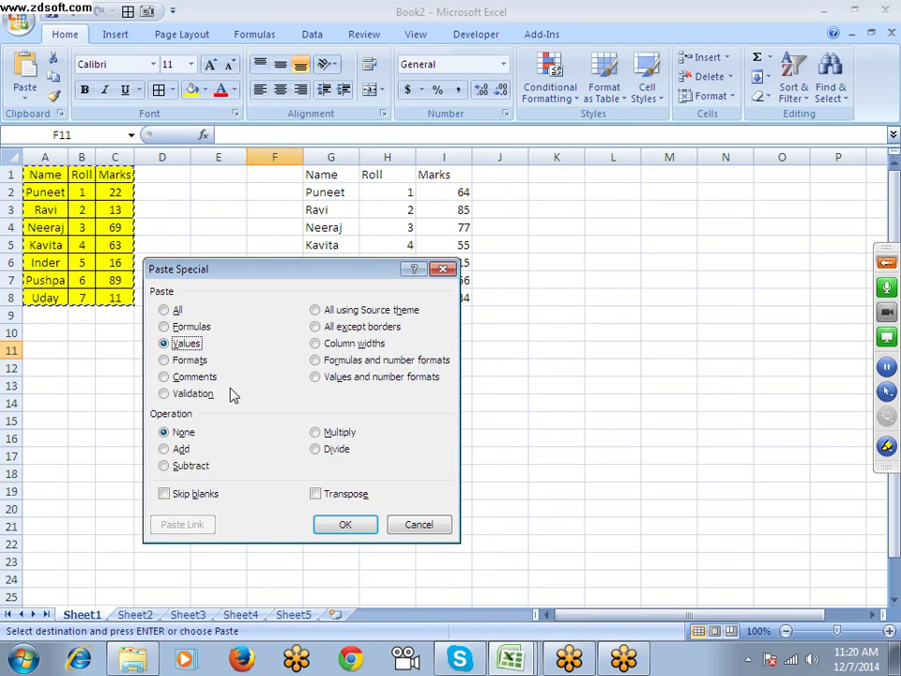
click(365, 526)
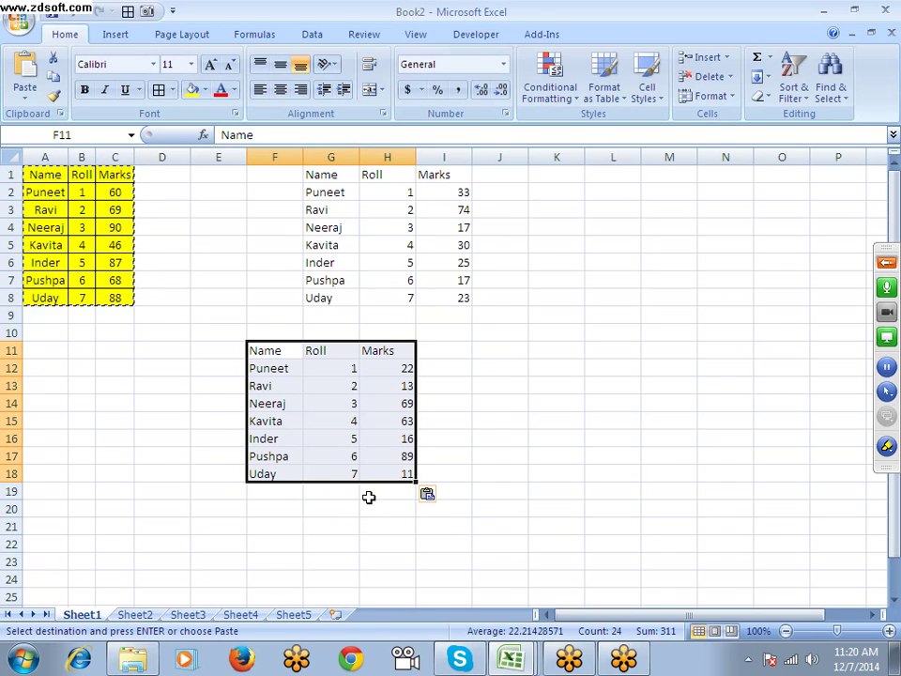
Step: Inspect cells in the formulas and values copies, then clear the copy marquee
key(Up)
key(Up)
key(Up)
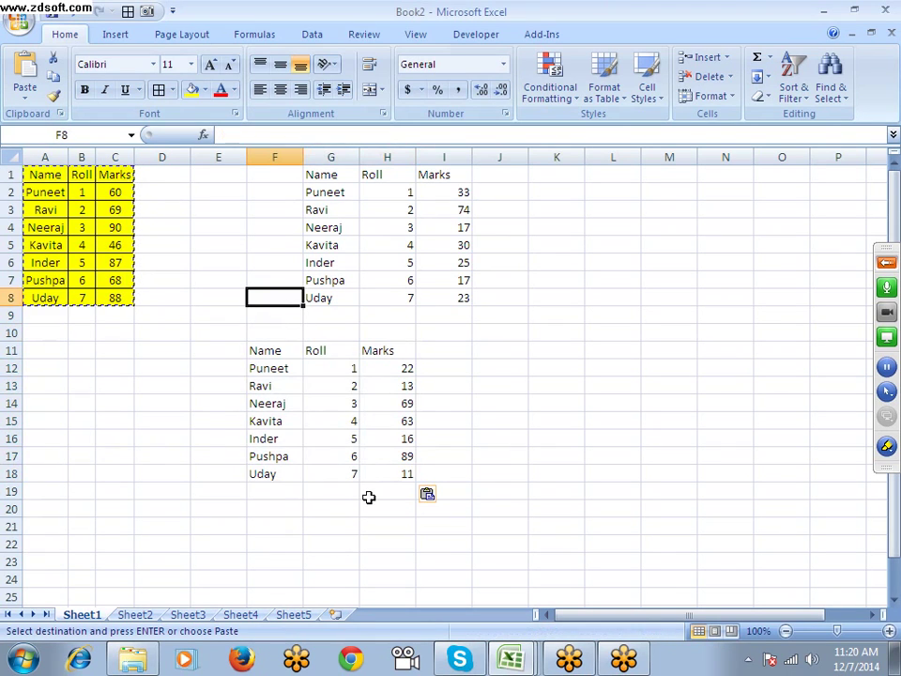
key(Right)
key(Up)
key(Up)
key(Up)
key(Down)
key(Down)
key(Down)
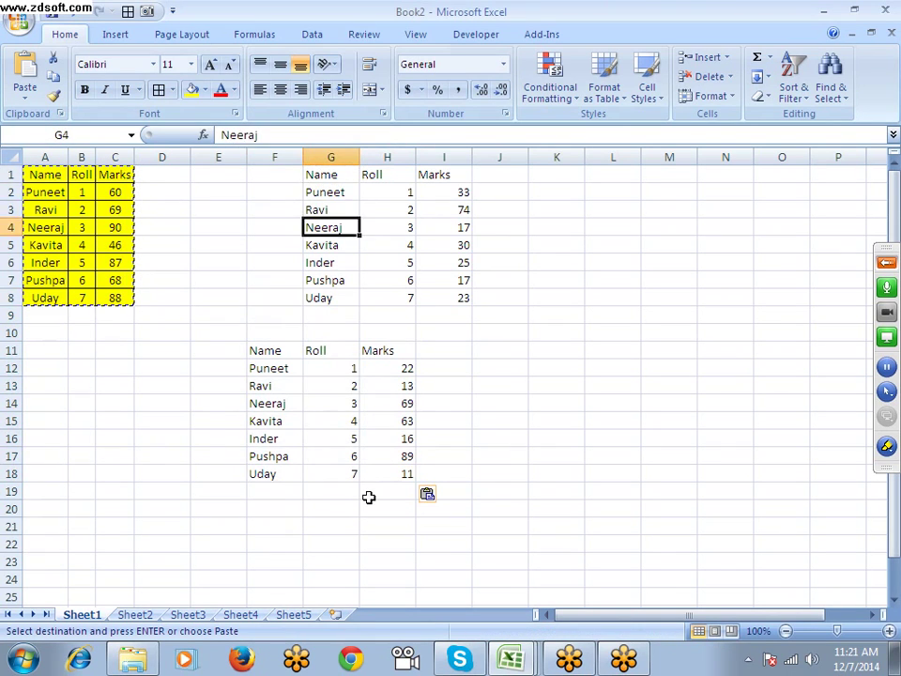
key(Down)
key(Down)
key(Down)
key(Left)
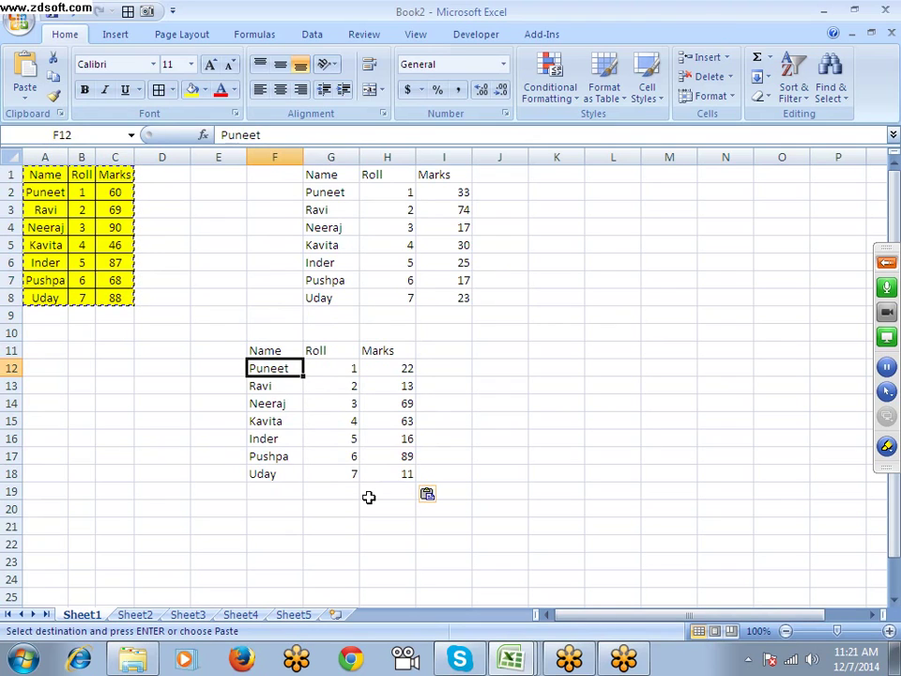
key(Escape)
click(118, 207)
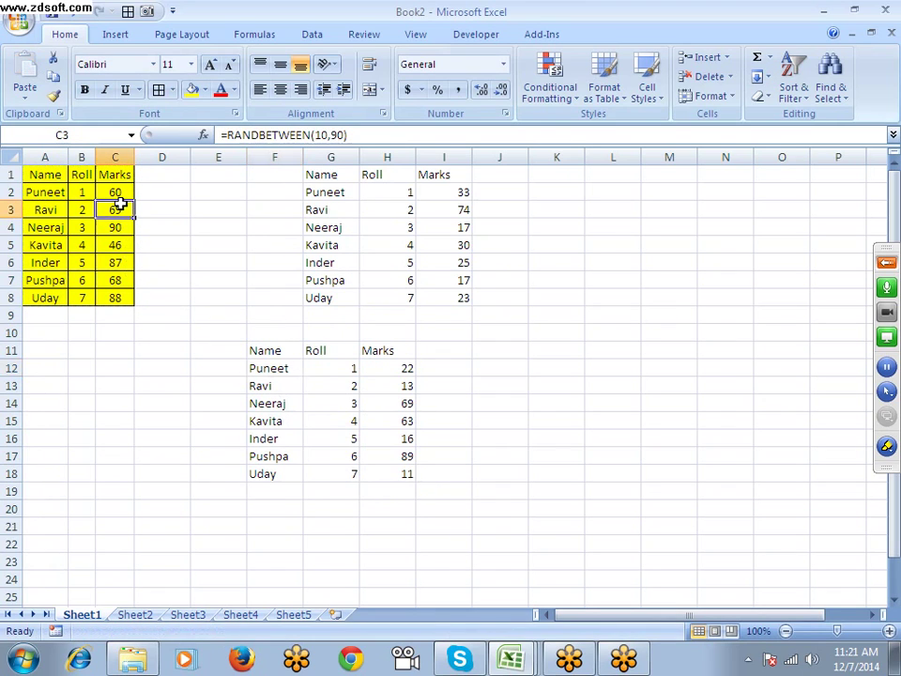
click(111, 262)
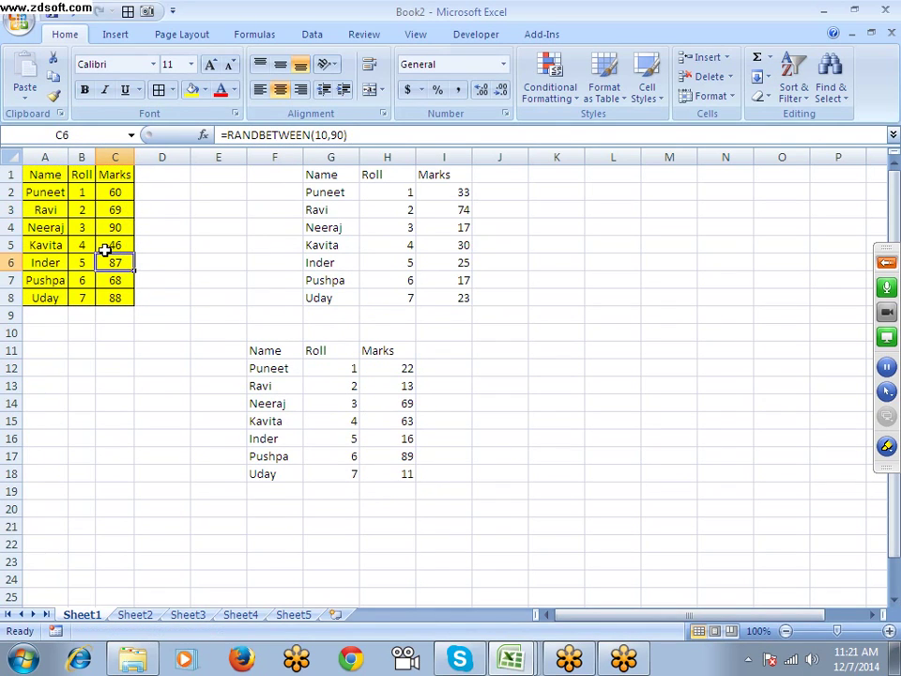
click(38, 175)
double_click(246, 136)
key(Escape)
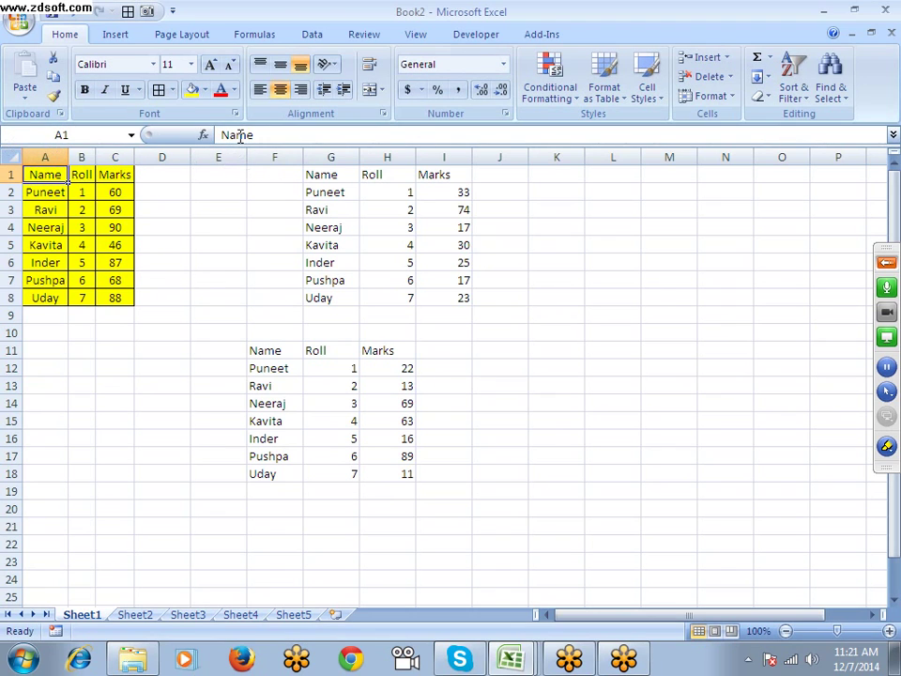
click(314, 194)
click(322, 227)
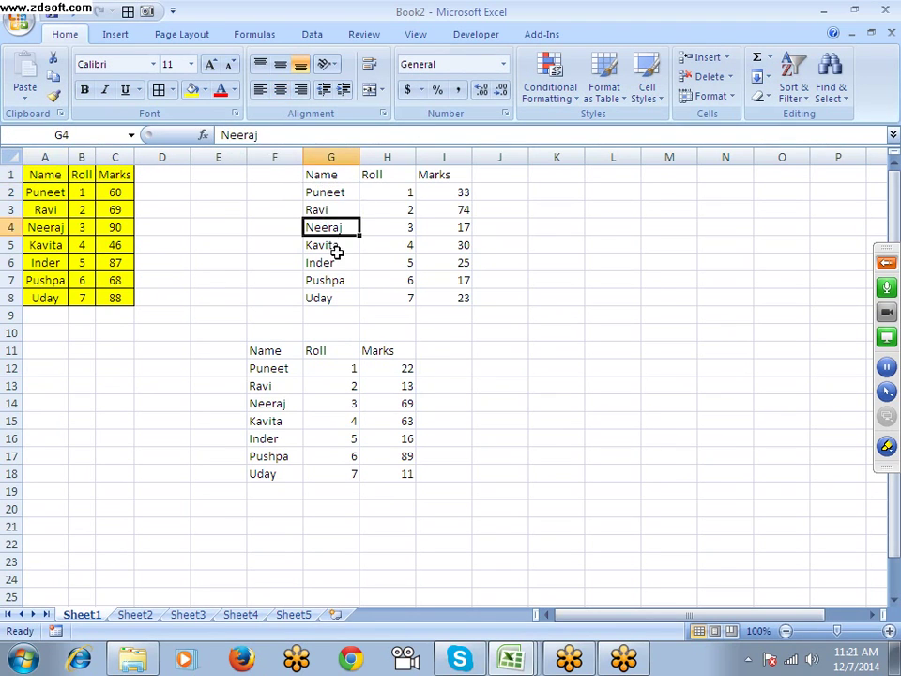
click(333, 259)
click(403, 230)
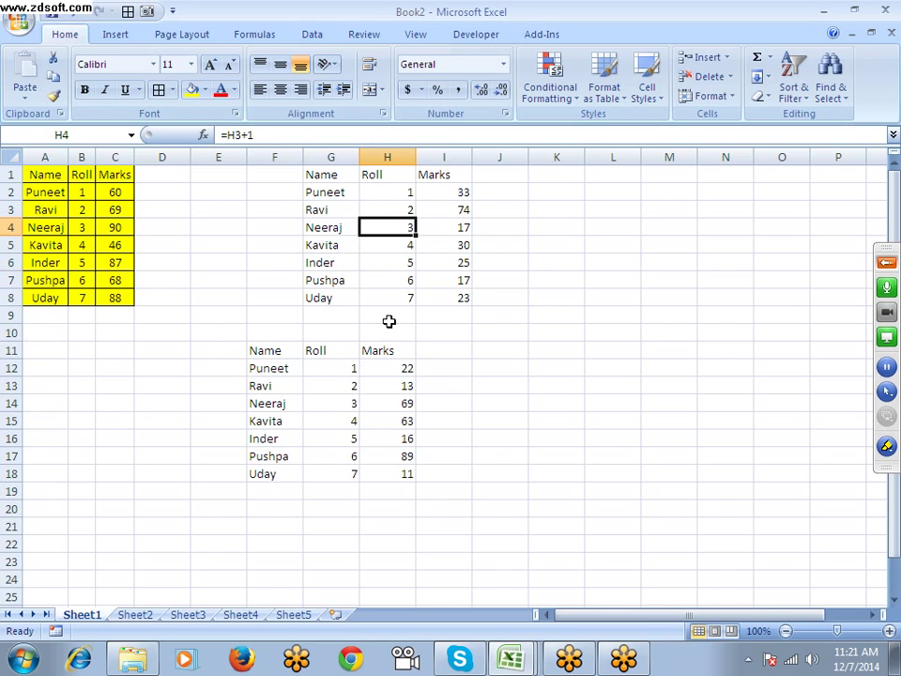
click(269, 136)
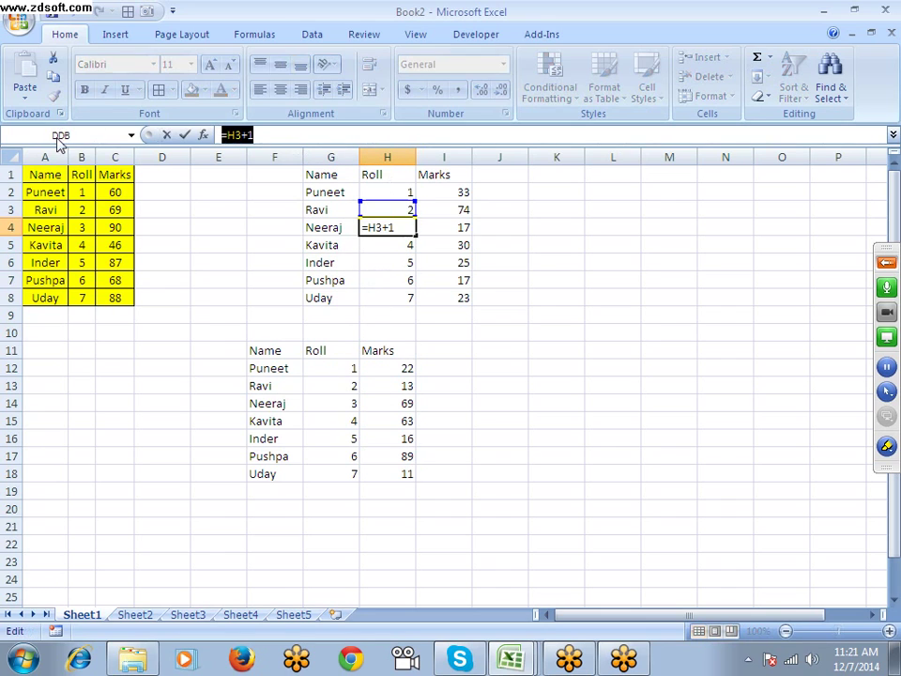
key(Escape)
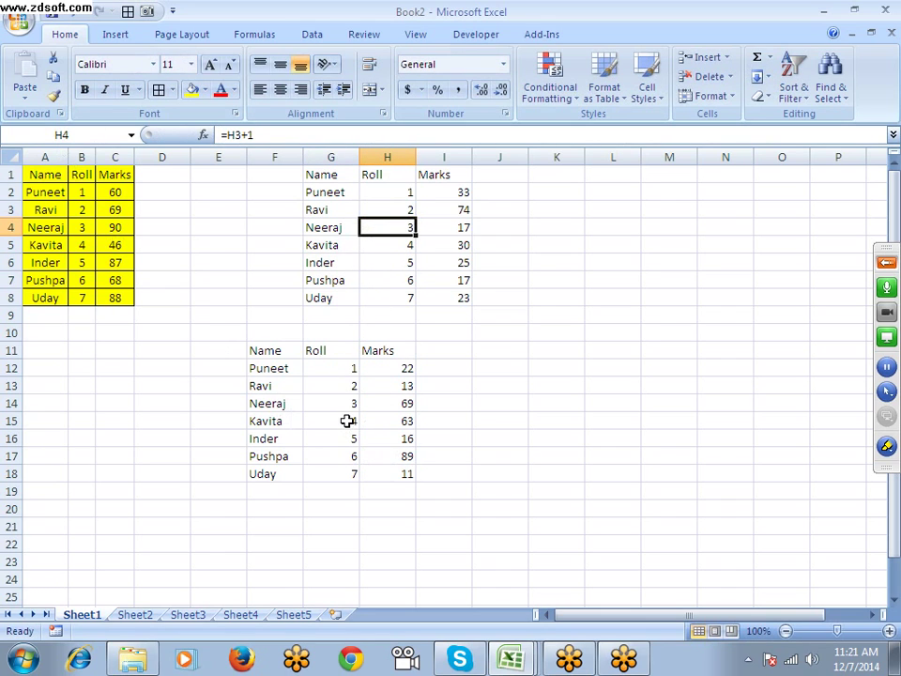
double_click(347, 423)
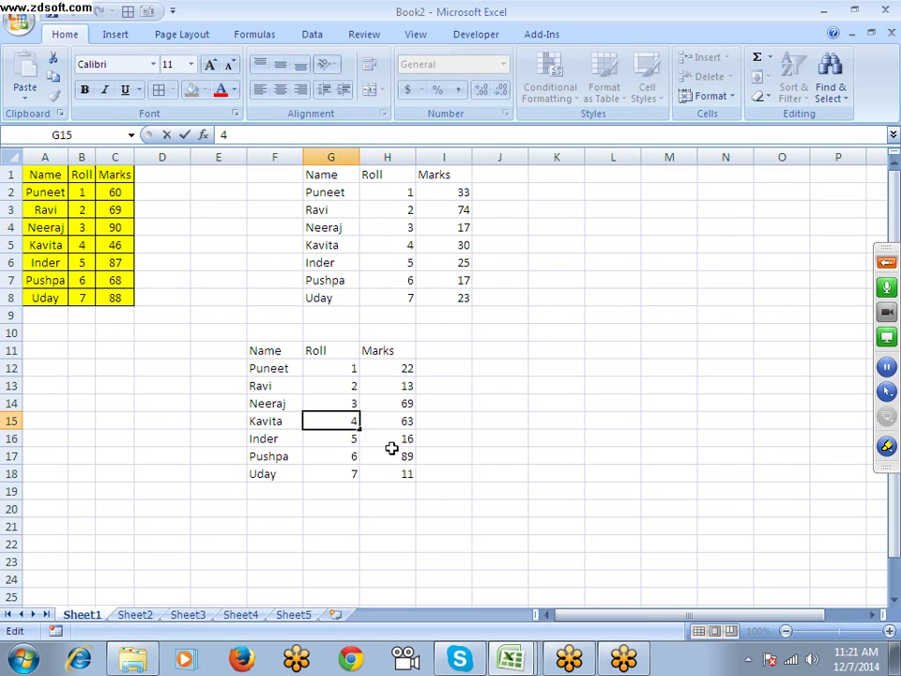
key(Tab)
click(461, 248)
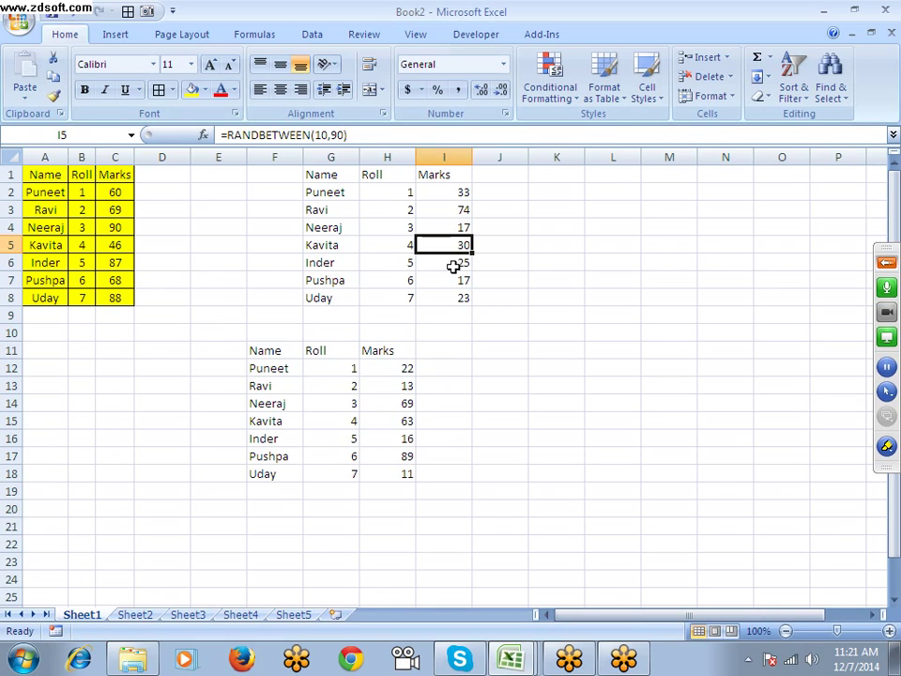
Step: Recalculate the sheet several times from J8 to show the random marks changing
drag(281, 352, 411, 476)
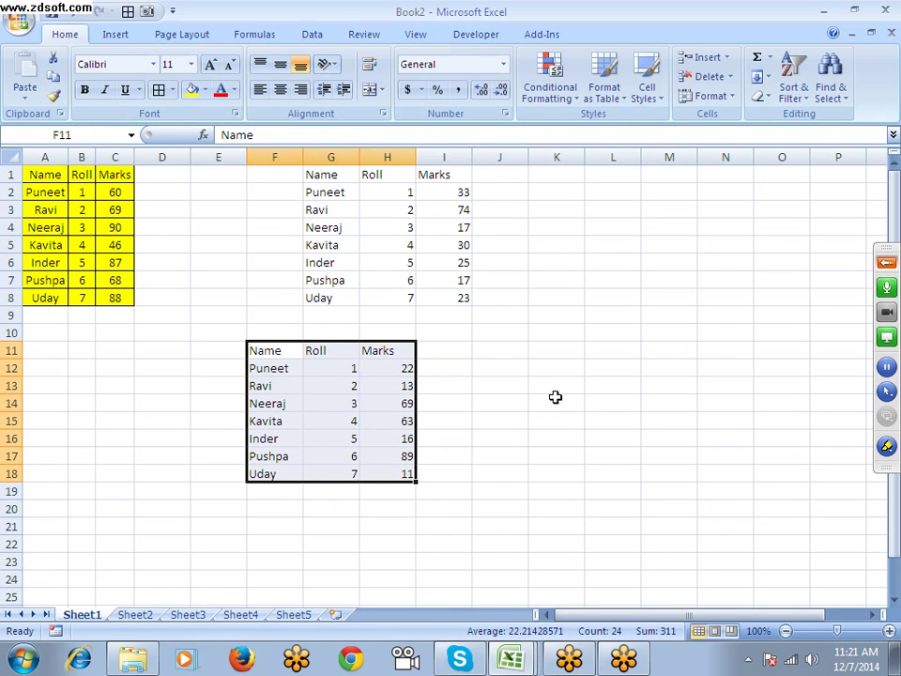
key(ctrl+z)
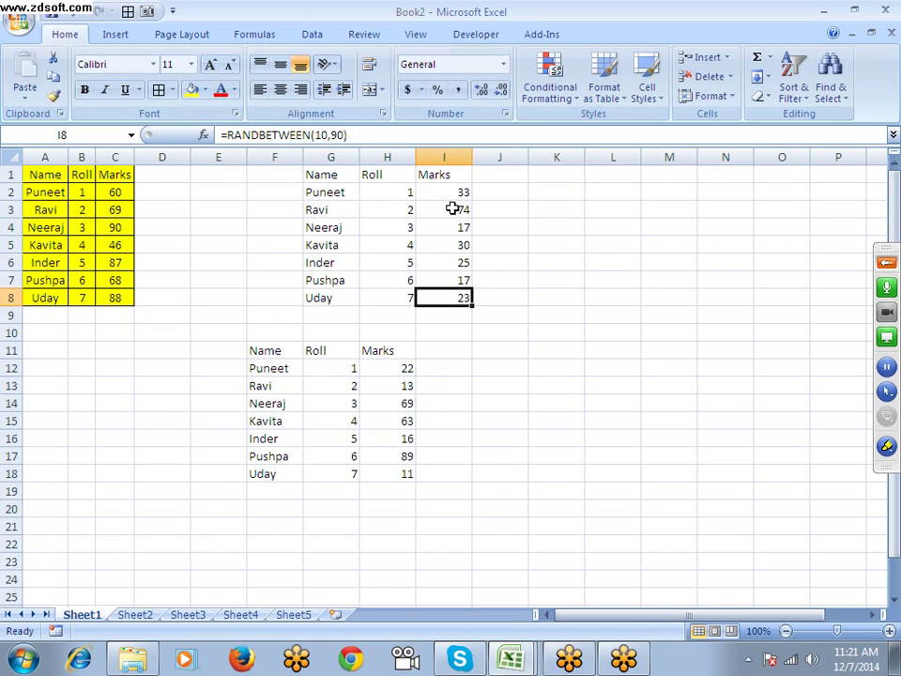
key(Right)
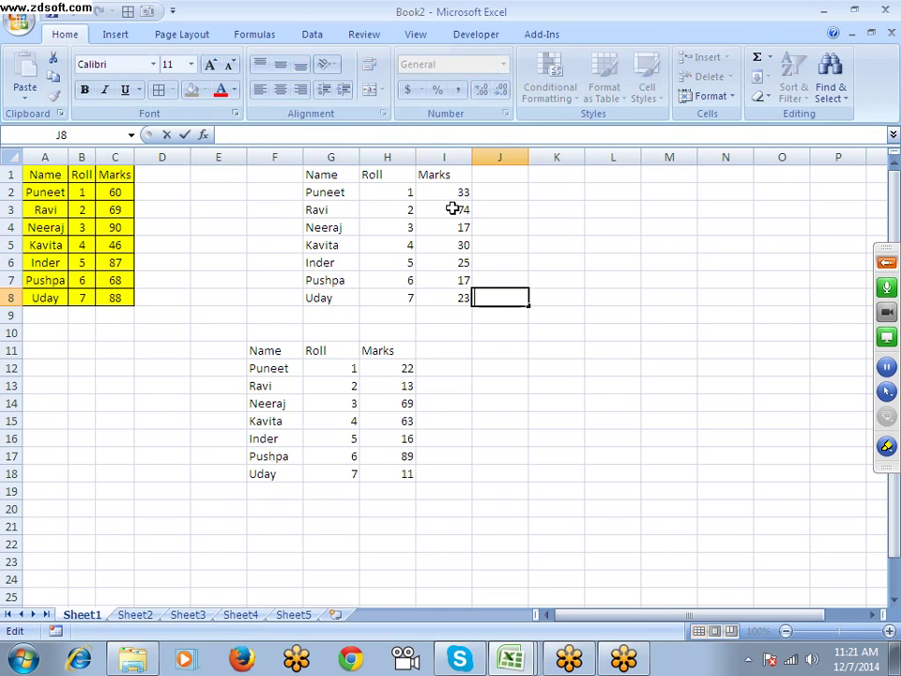
key(Return)
key(Return)
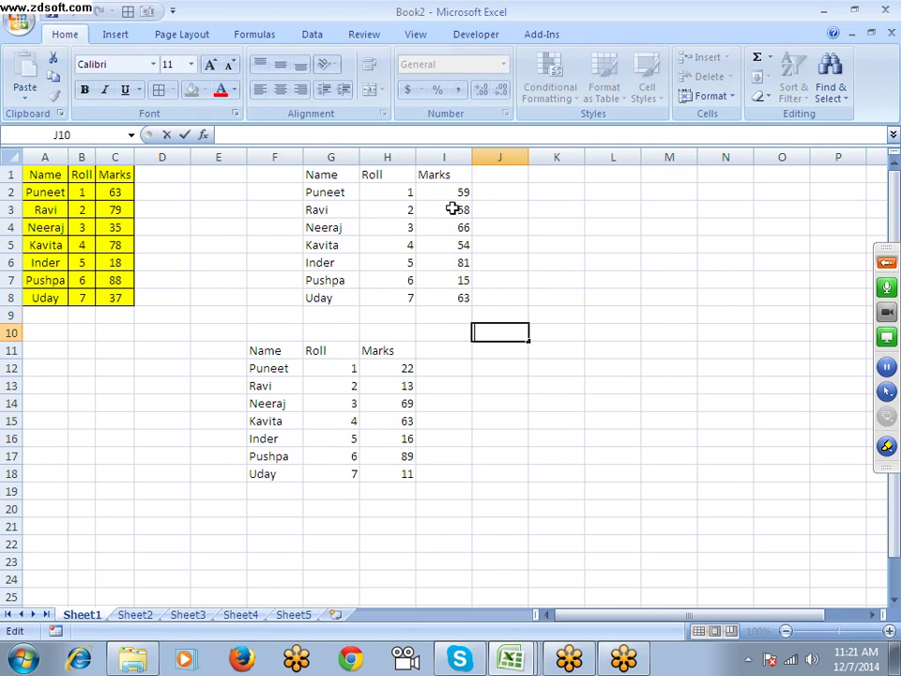
key(Return)
key(Return)
key(Return)
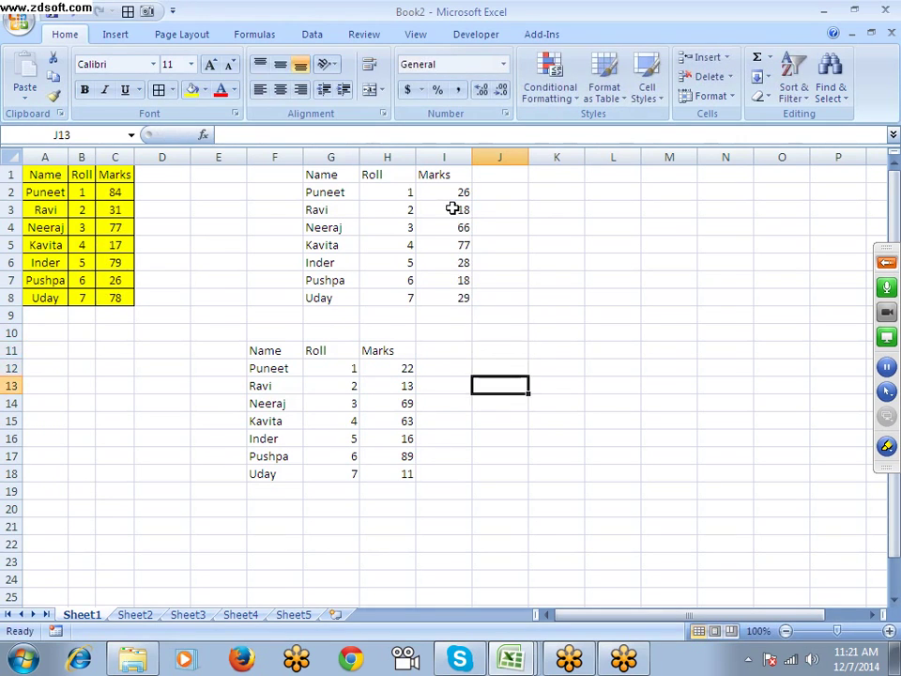
key(Return)
key(Return)
key(Return)
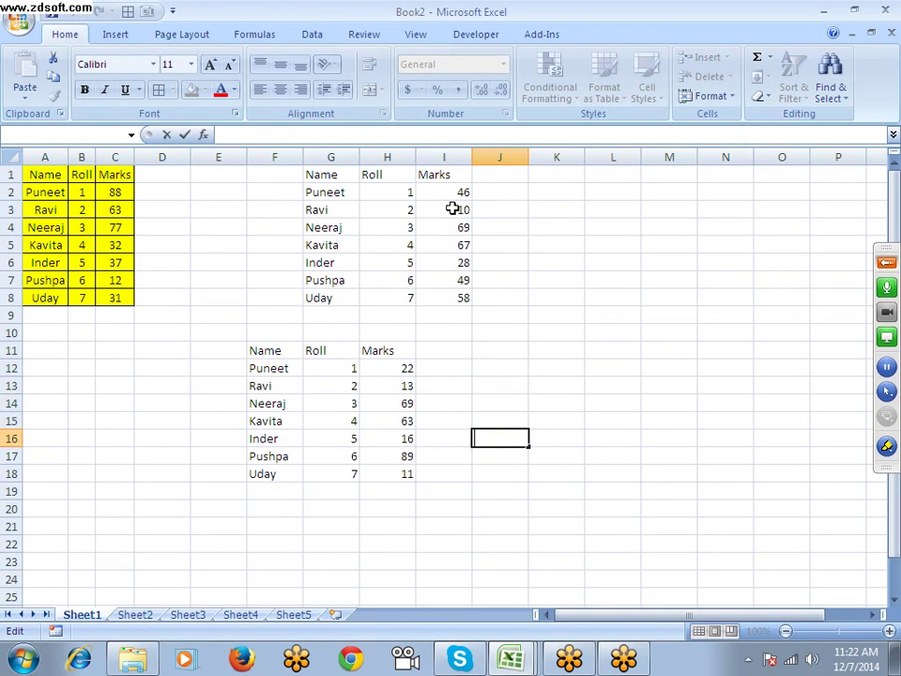
Step: Check the RANDBETWEEN formula in I5 and copy the marks in I2:I8
click(452, 245)
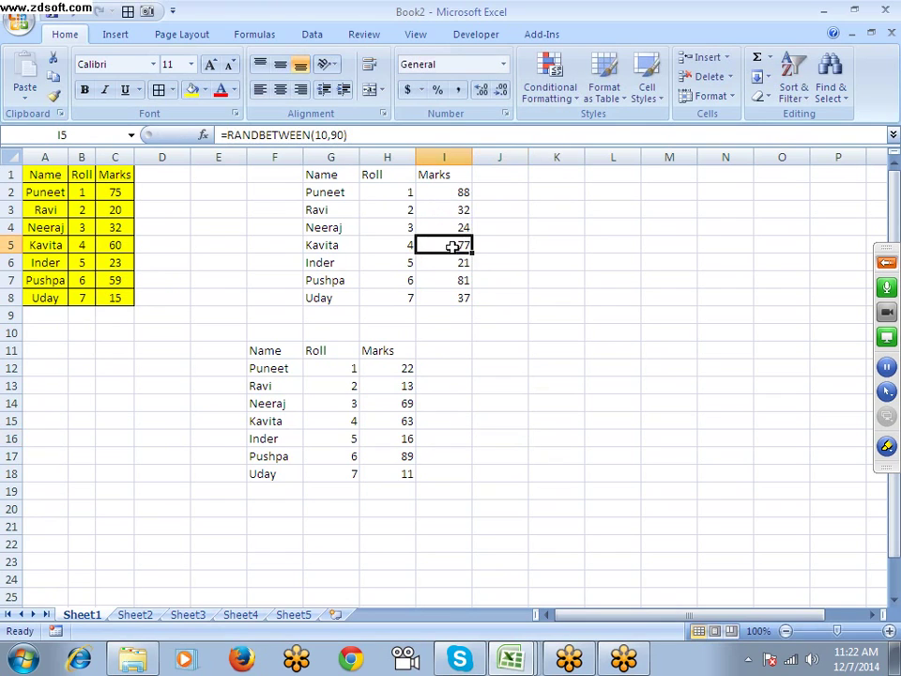
key(Up)
key(Up)
key(Up)
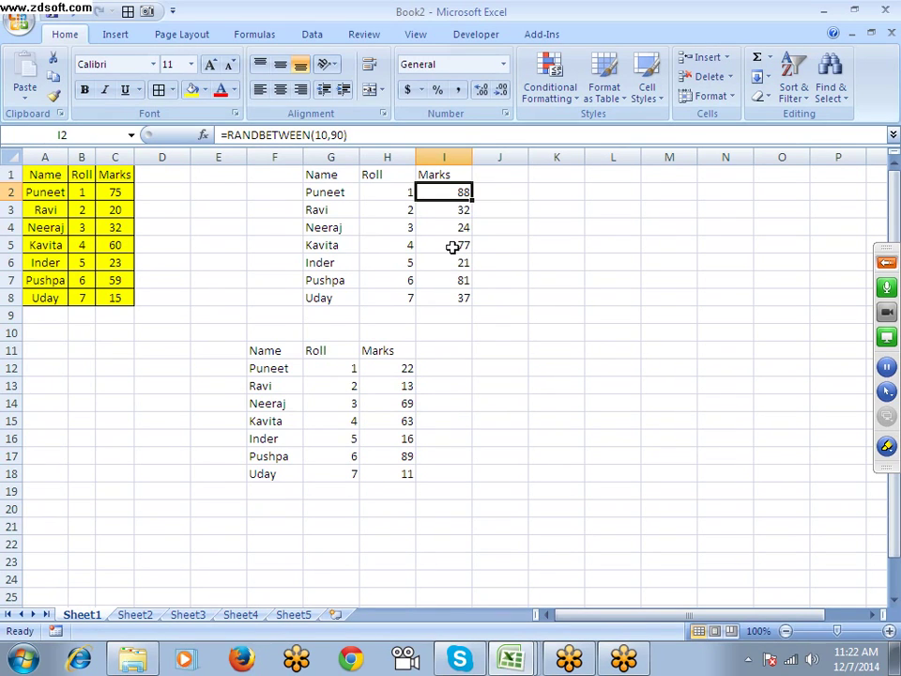
key(ctrl+shift+Down)
key(ctrl+c)
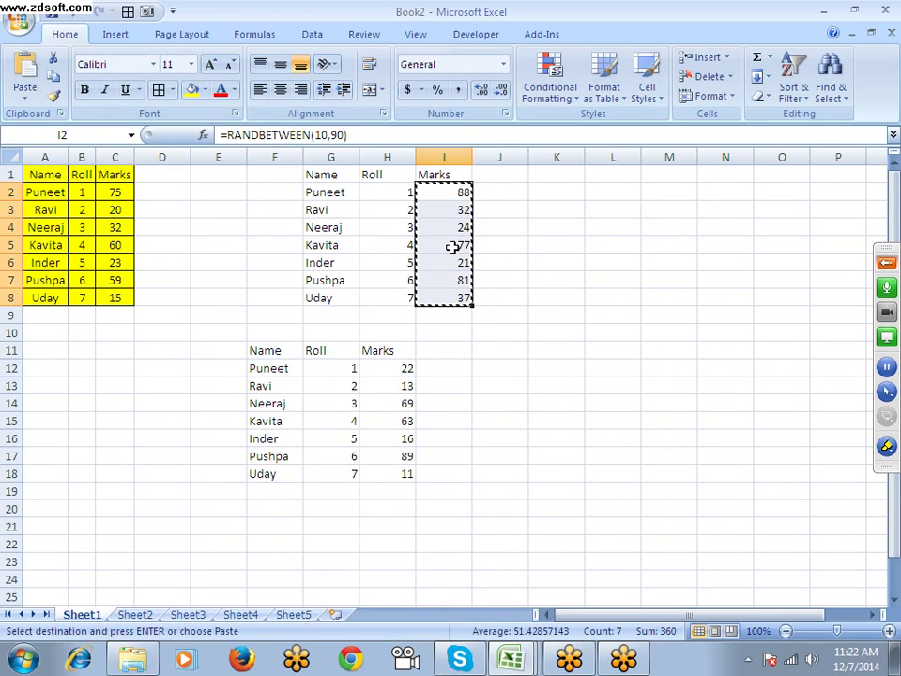
Step: Paste the copied marks back onto I2:I8 as values only, fixing the numbers
right_click(453, 247)
click(479, 317)
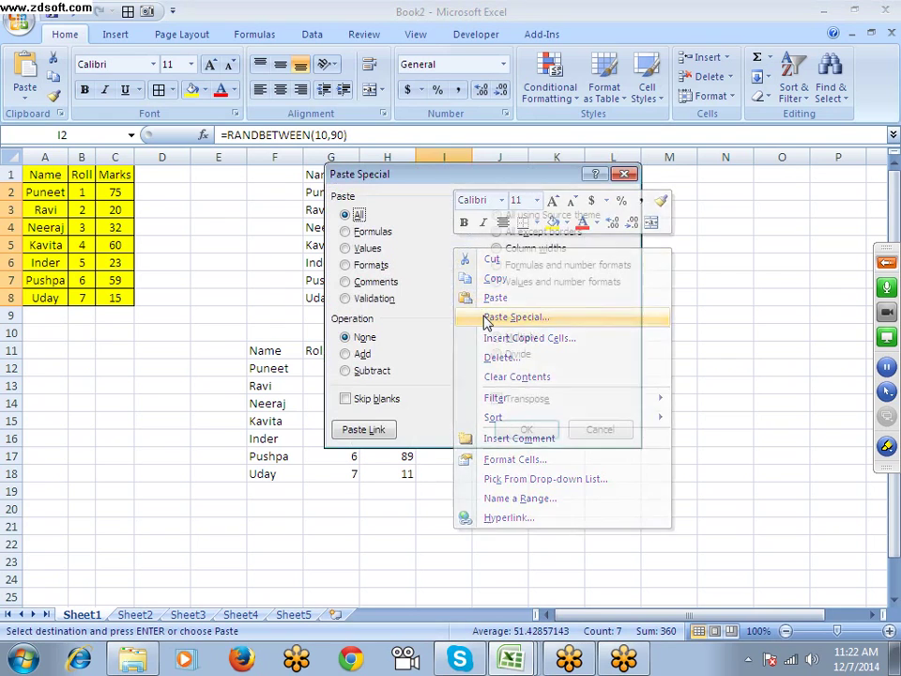
click(366, 247)
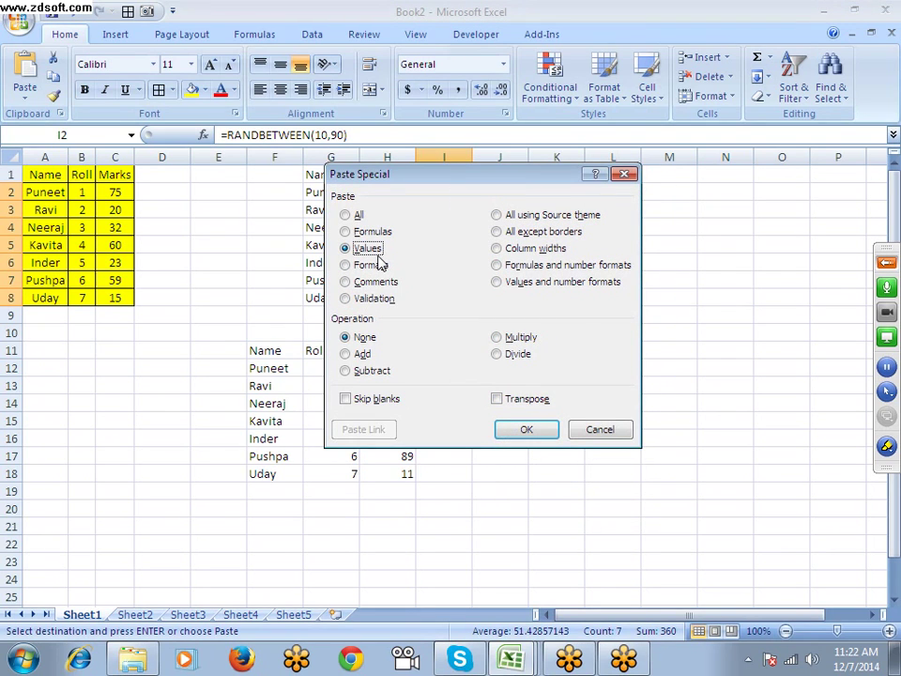
key(Return)
key(Return)
key(Return)
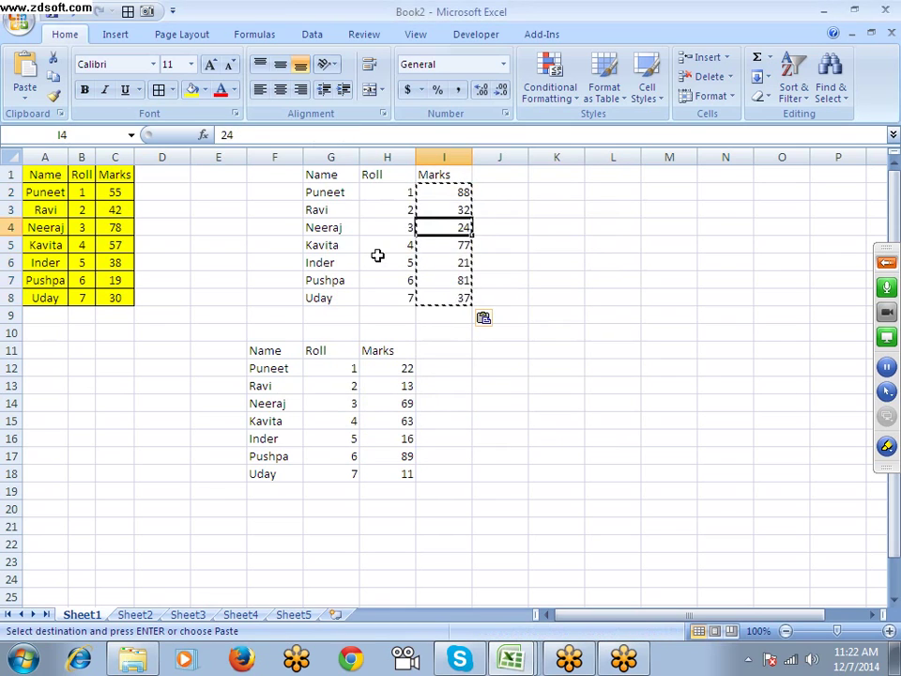
key(Return)
key(Return)
key(Return)
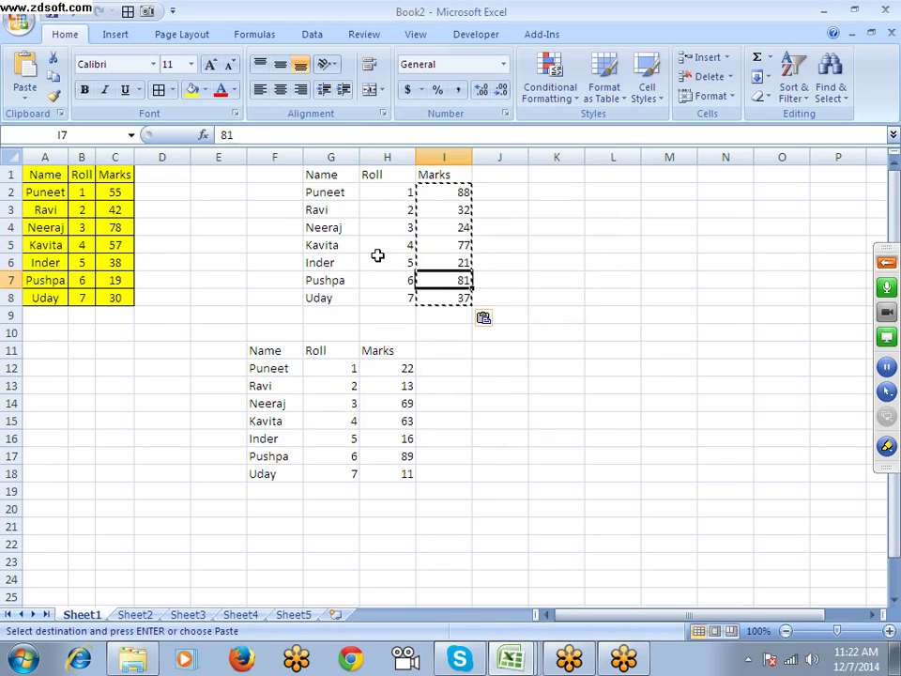
key(Escape)
Step: Select the lower table F11:H18 and delete its contents
click(290, 352)
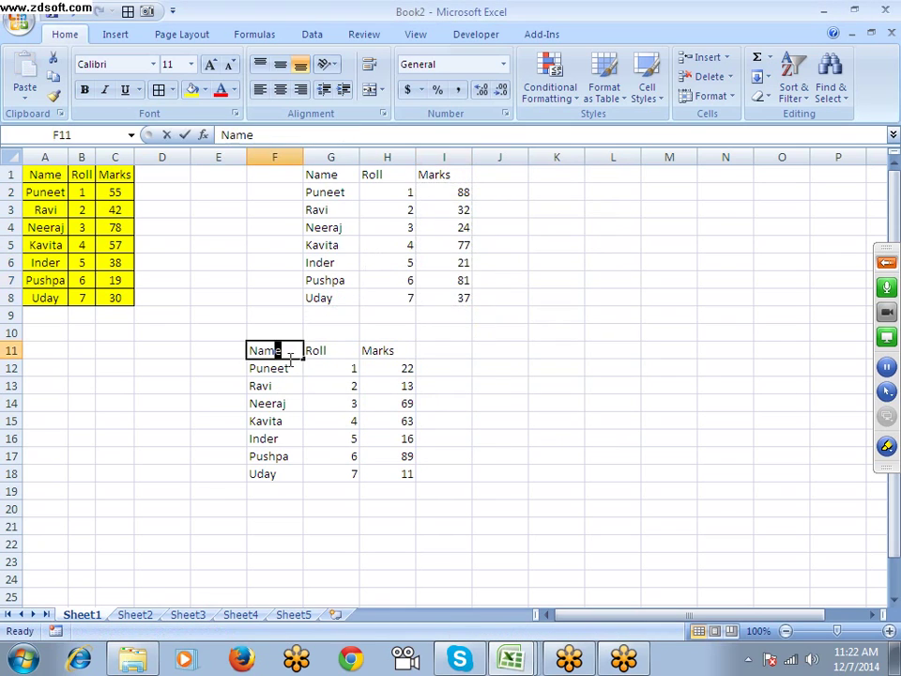
double_click(290, 352)
key(Escape)
shift+click(400, 472)
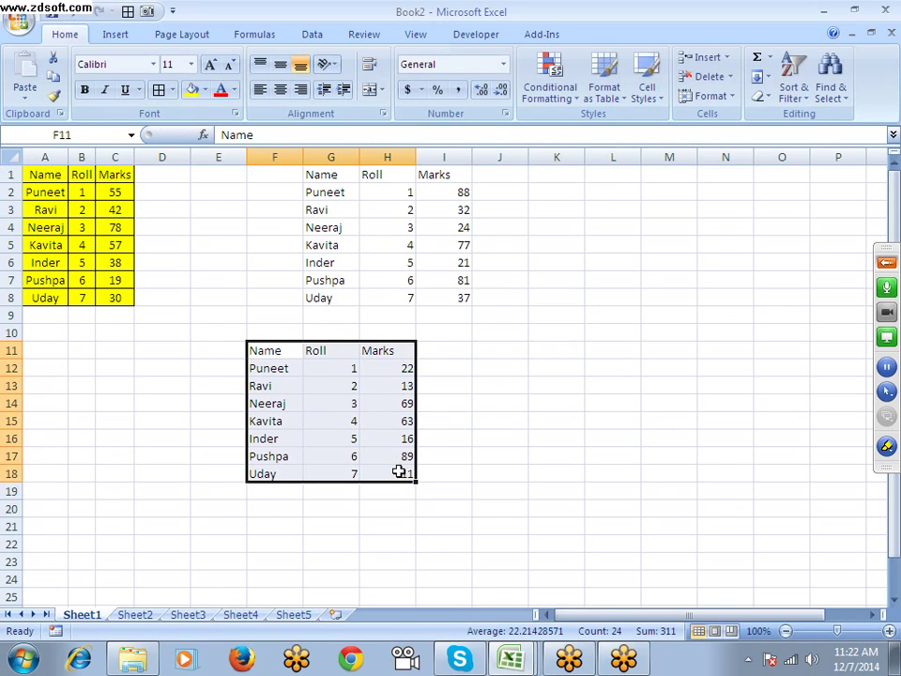
key(Delete)
Step: Copy A1:C8 and paste formats only at J1, giving J1:L8 the yellow formatting
double_click(44, 175)
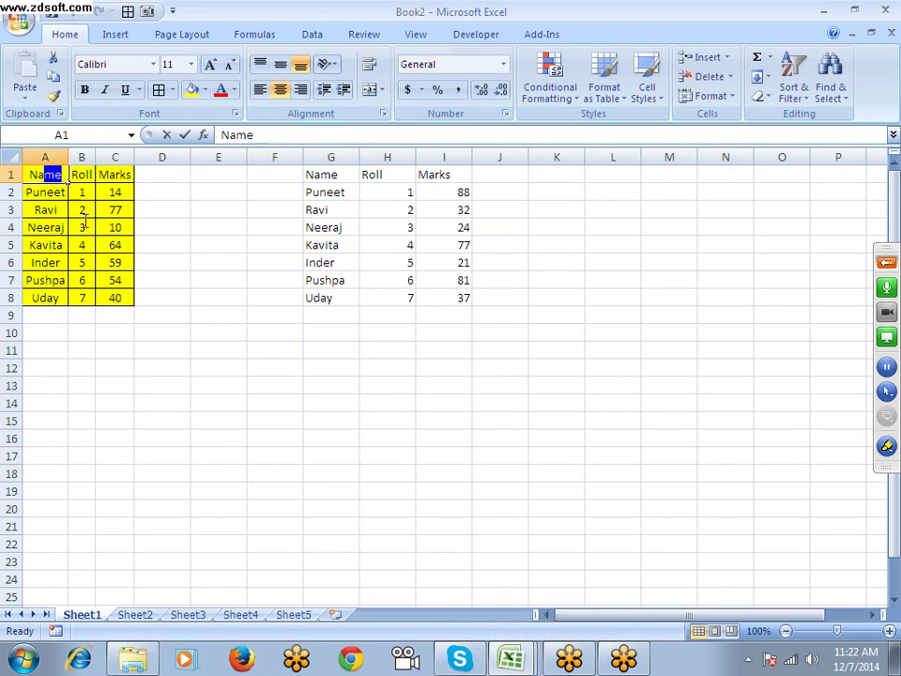
key(Escape)
shift+click(129, 297)
key(ctrl+c)
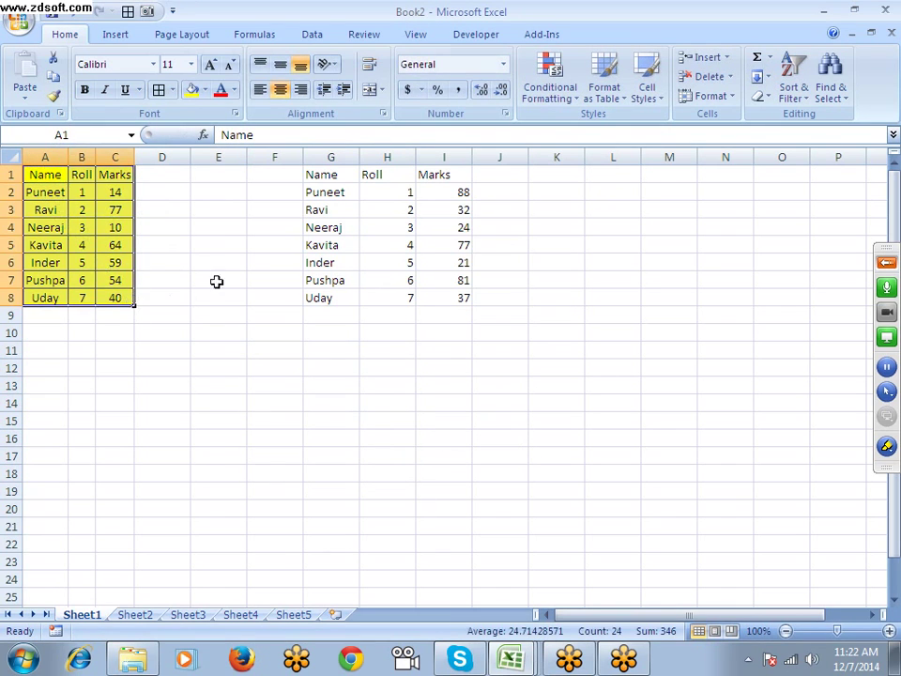
right_click(508, 173)
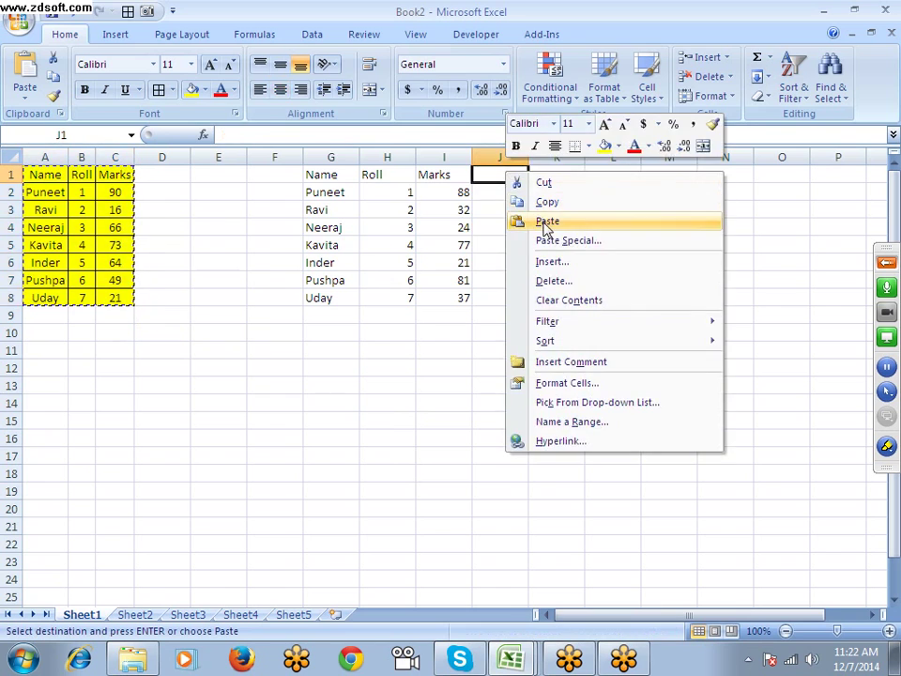
click(527, 238)
click(424, 190)
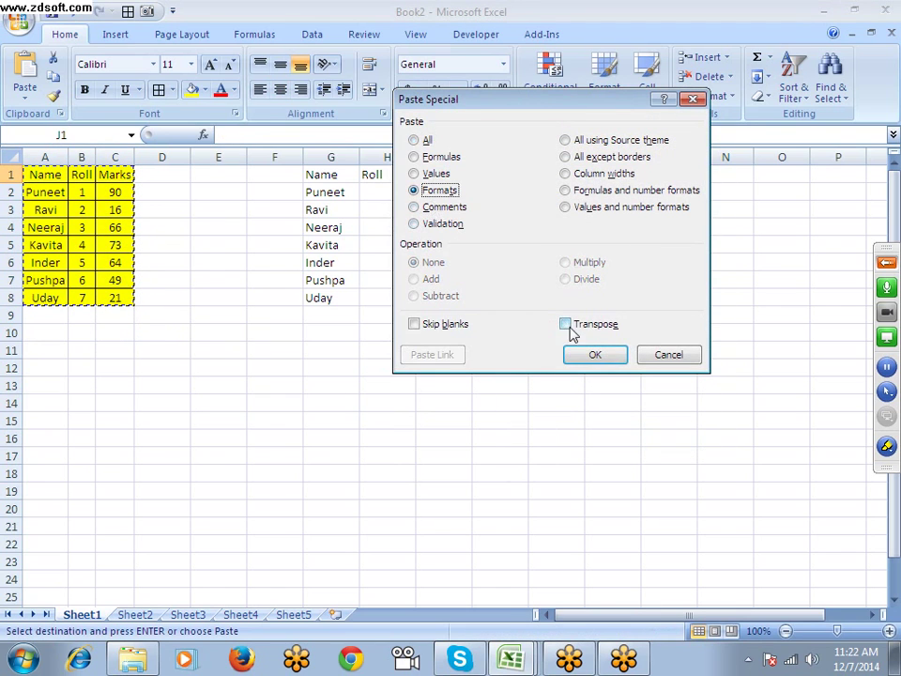
click(608, 356)
click(614, 368)
click(255, 298)
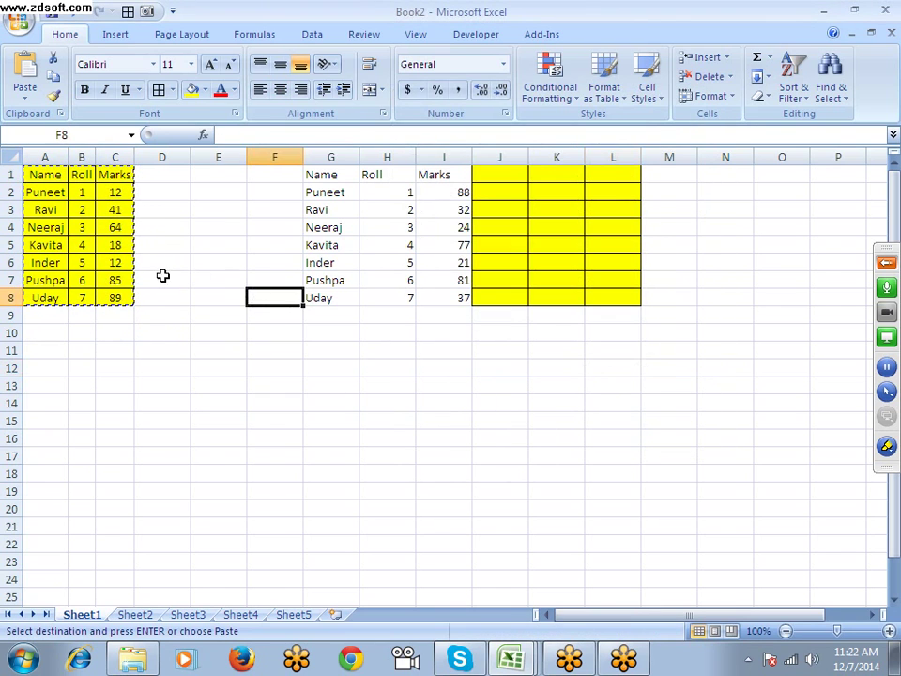
key(Escape)
Step: Add a comment to the Marks header cell C1
click(105, 173)
right_click(105, 172)
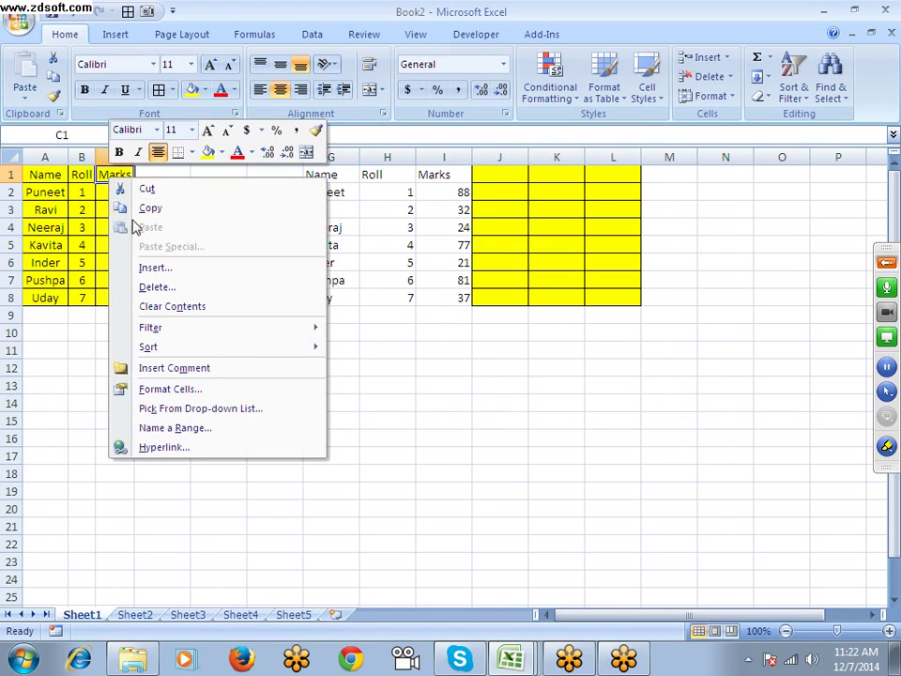
click(187, 371)
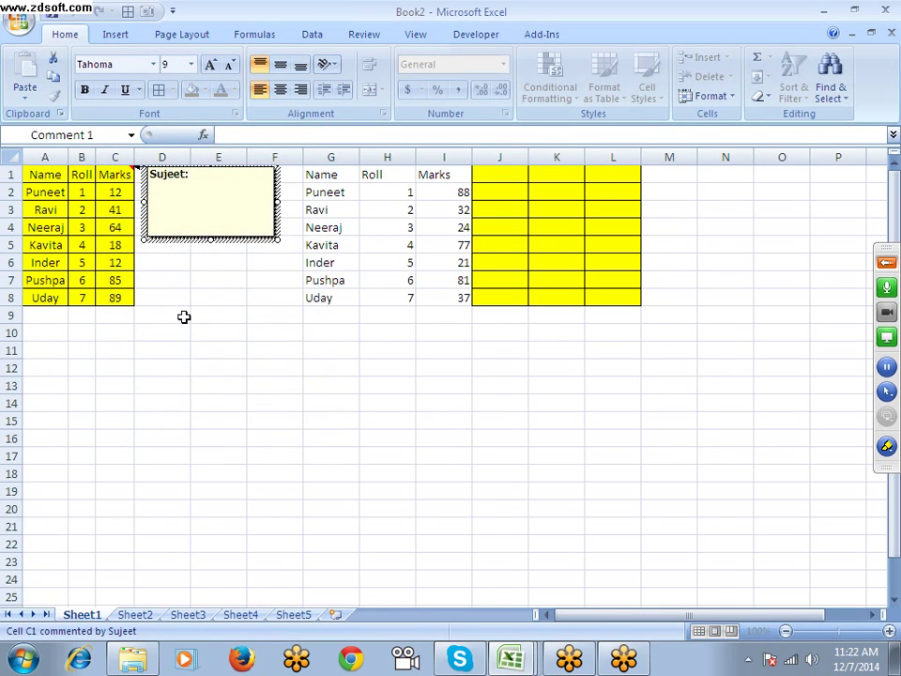
click(183, 316)
Step: Copy C1 and paste only its comment into M1:M4
click(124, 178)
key(ctrl+c)
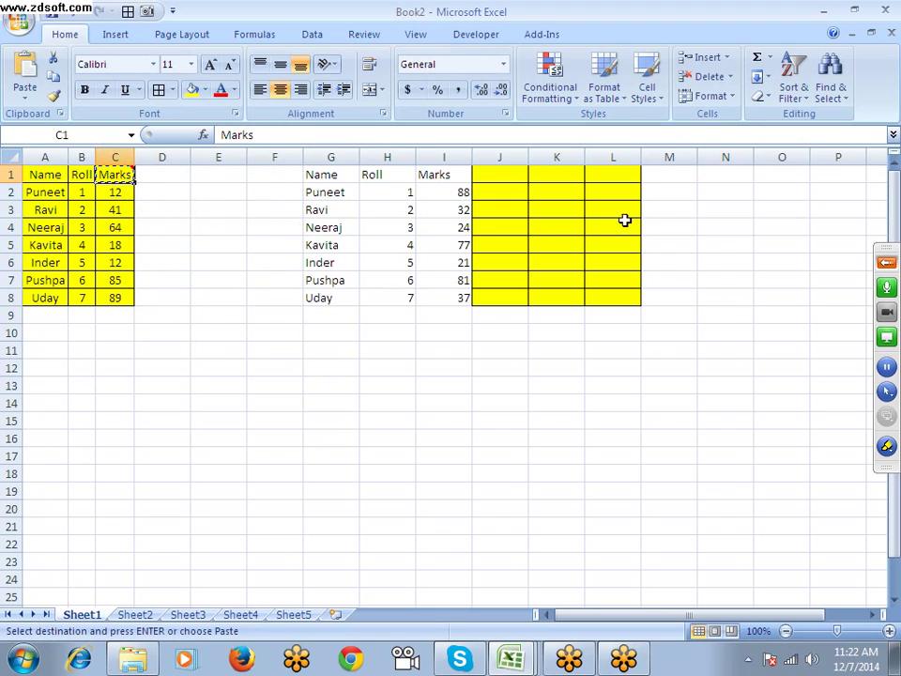
drag(672, 173, 680, 220)
right_click(673, 209)
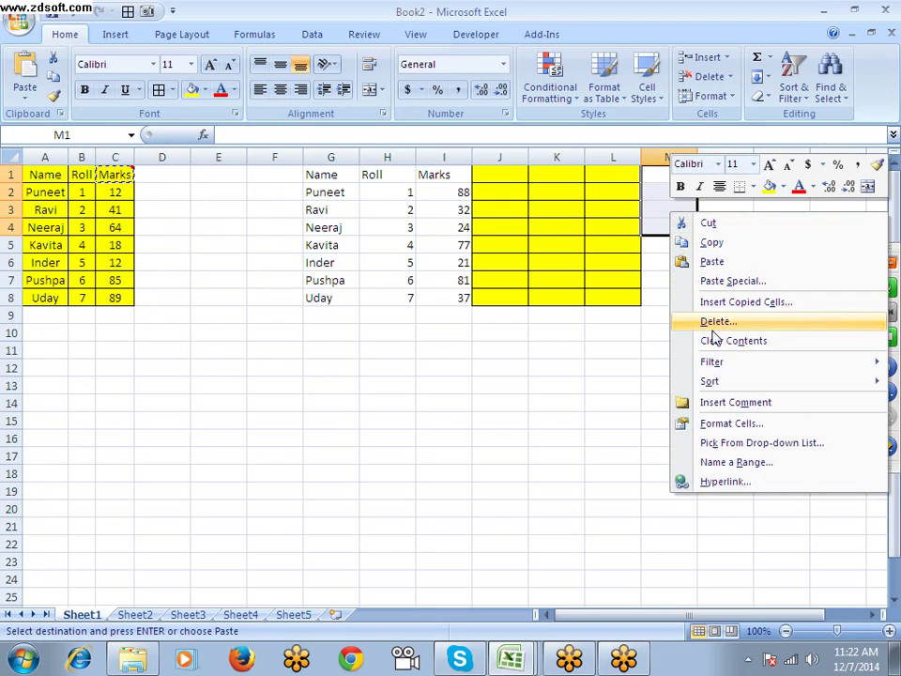
click(685, 281)
click(568, 250)
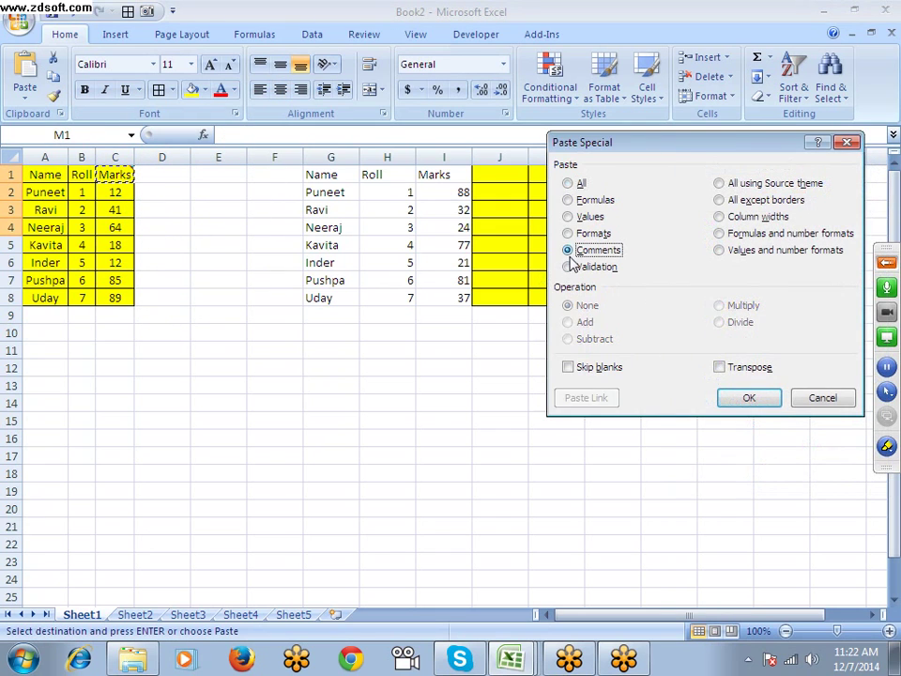
click(749, 398)
click(732, 403)
click(347, 367)
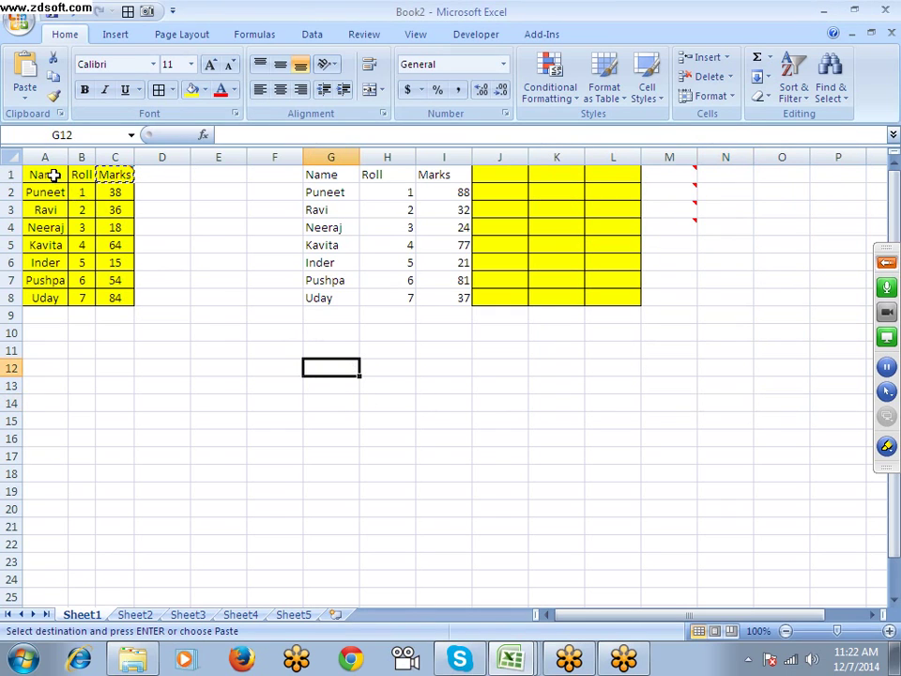
Step: Copy A1:C8 and choose Paste Special 'All except borders' at H11
drag(54, 174, 114, 295)
key(ctrl+c)
click(390, 352)
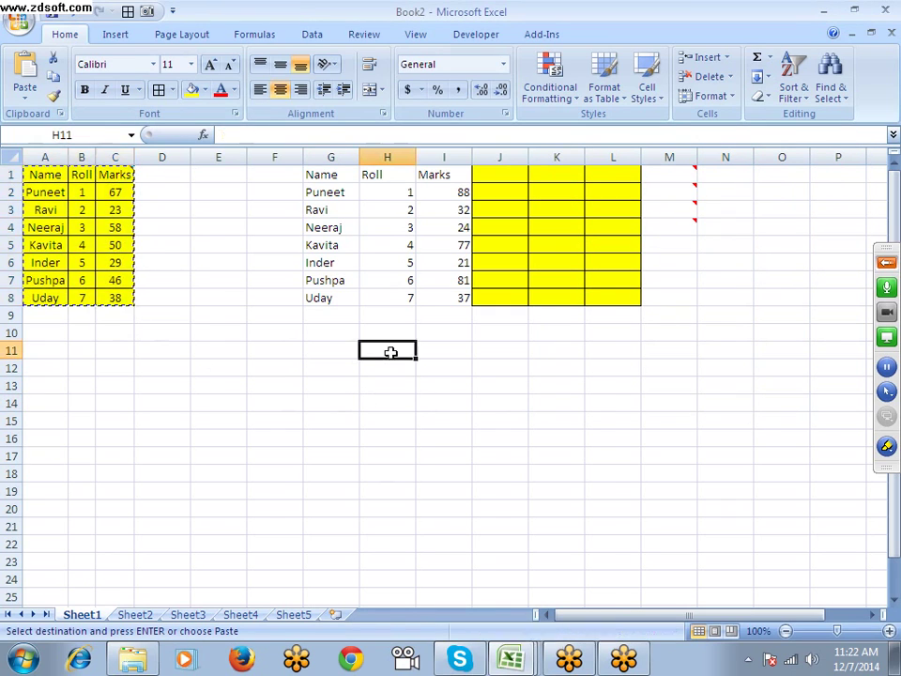
right_click(390, 352)
click(396, 425)
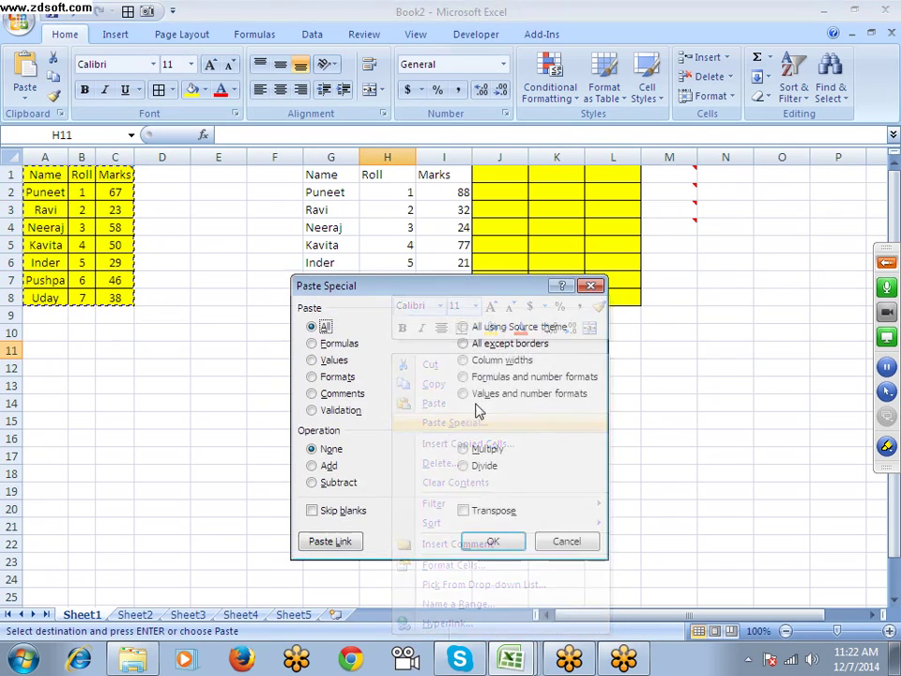
click(517, 345)
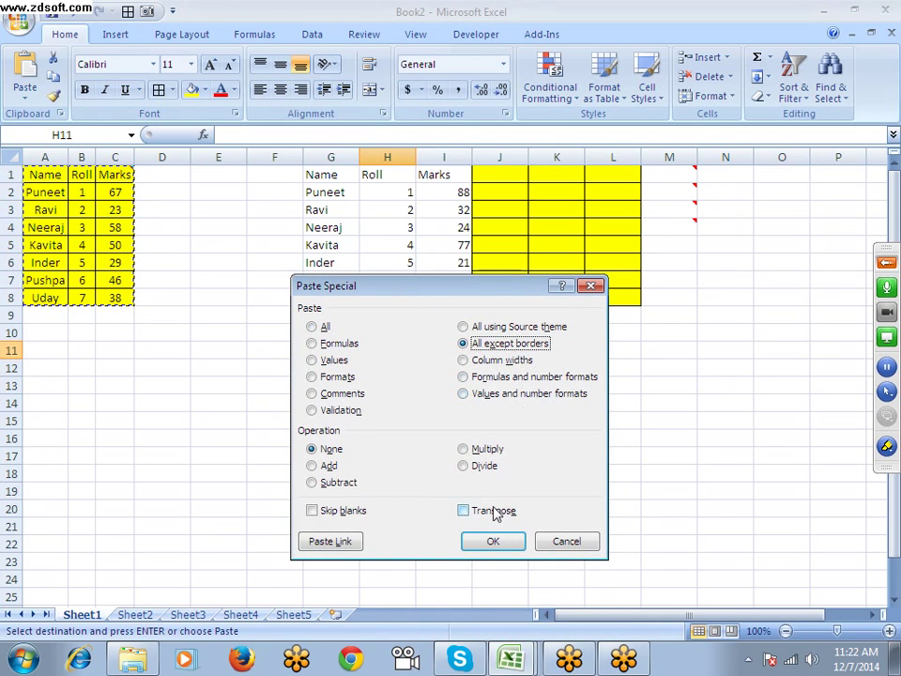
Step: Confirm the borderless paste at H11, then clear everything in columns G through M
click(493, 541)
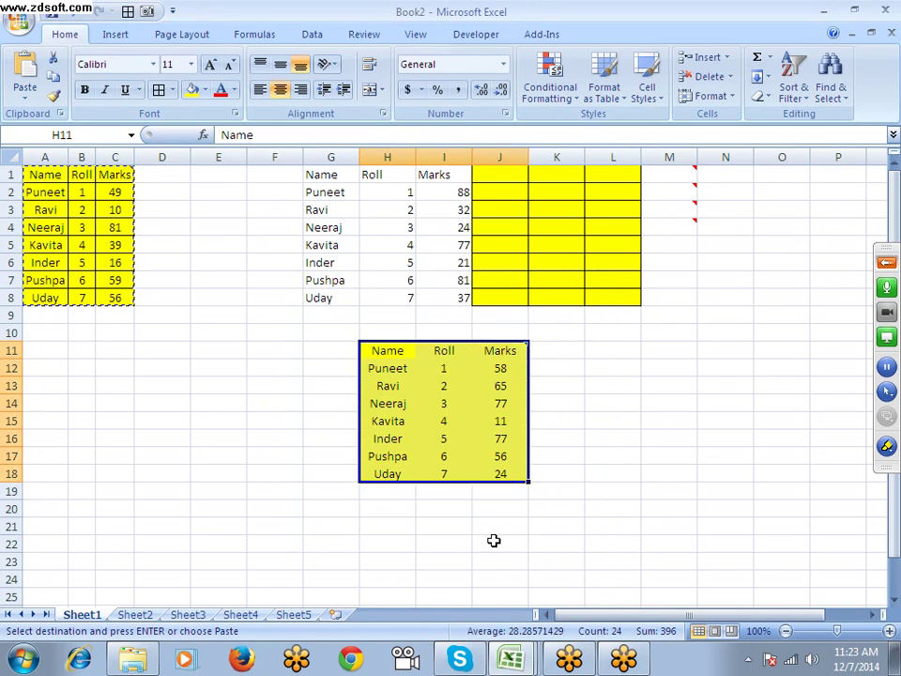
click(559, 420)
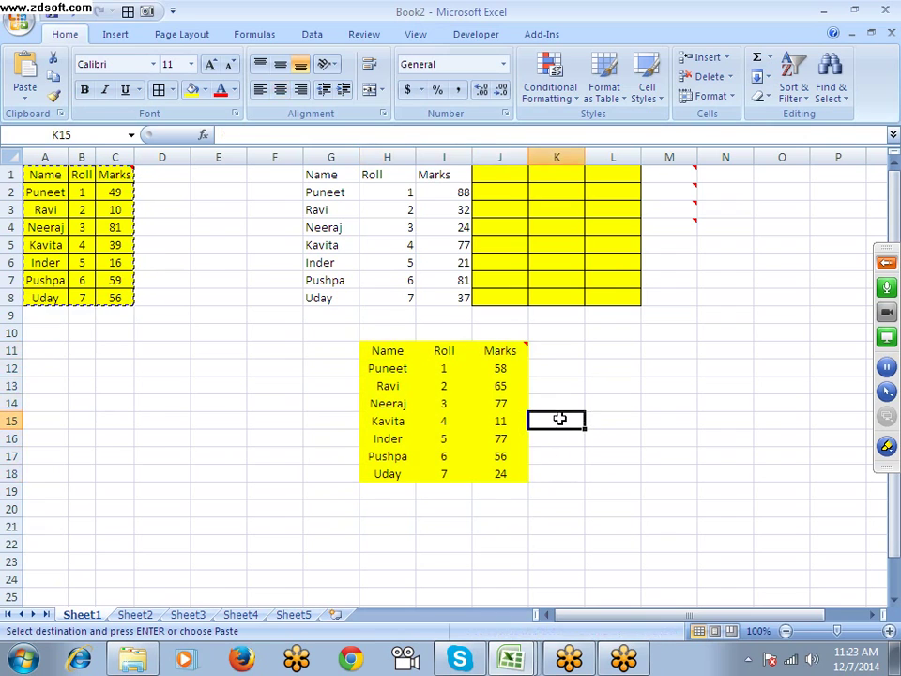
click(319, 172)
drag(318, 157, 642, 162)
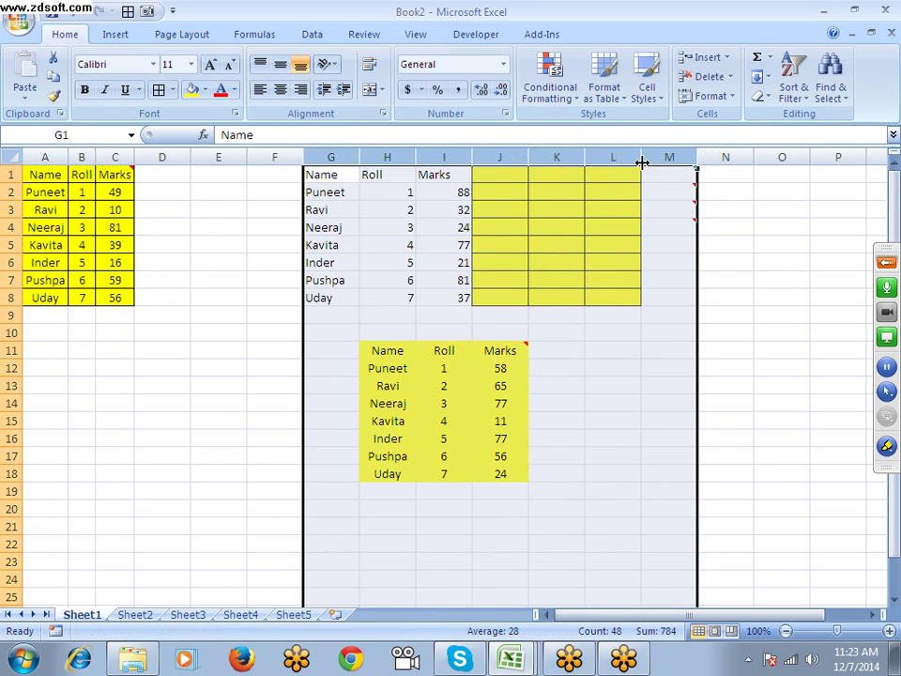
key(Delete)
Step: Copy the yellow Name/Roll/Marks table in A1:C8 and paste it at A1 on Sheet2
click(222, 210)
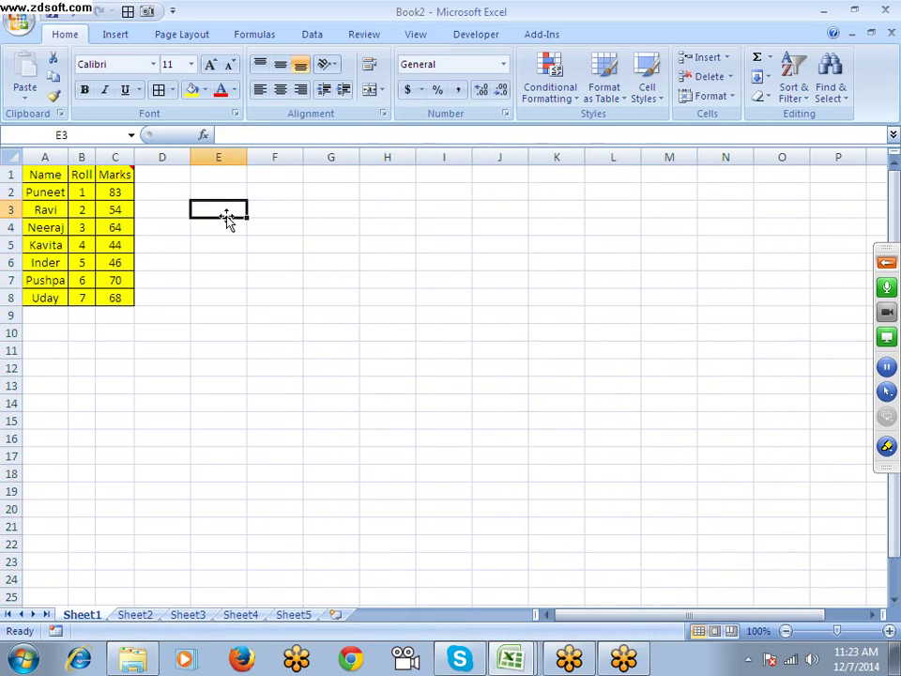
drag(54, 180, 112, 296)
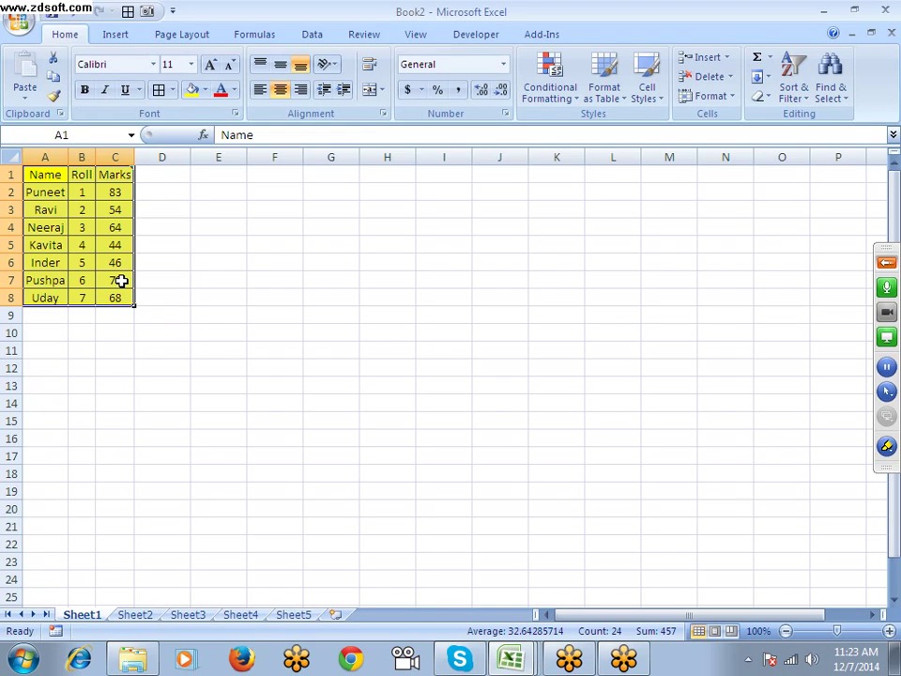
key(ctrl+c)
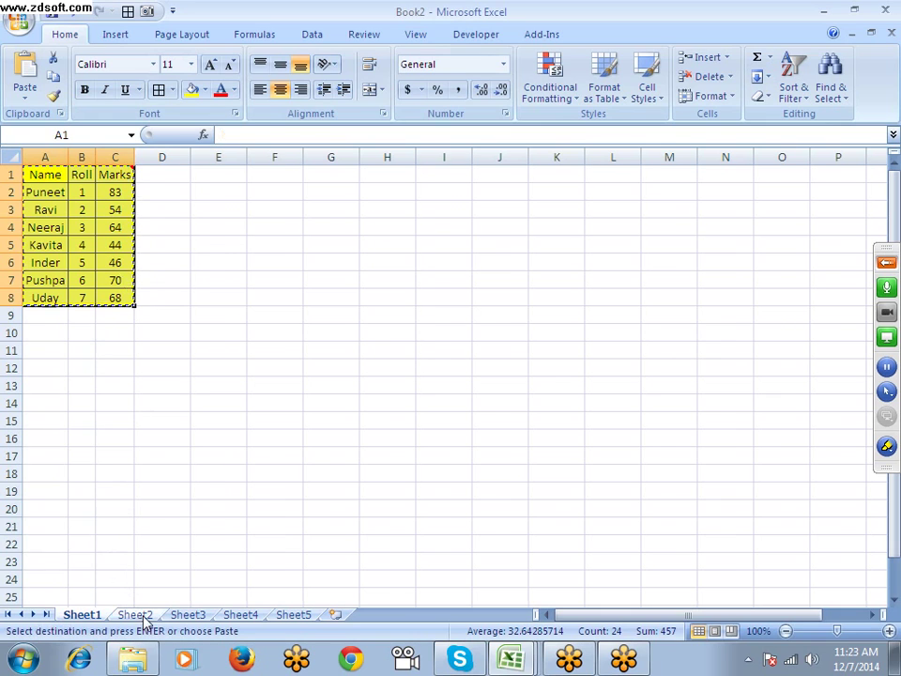
click(136, 615)
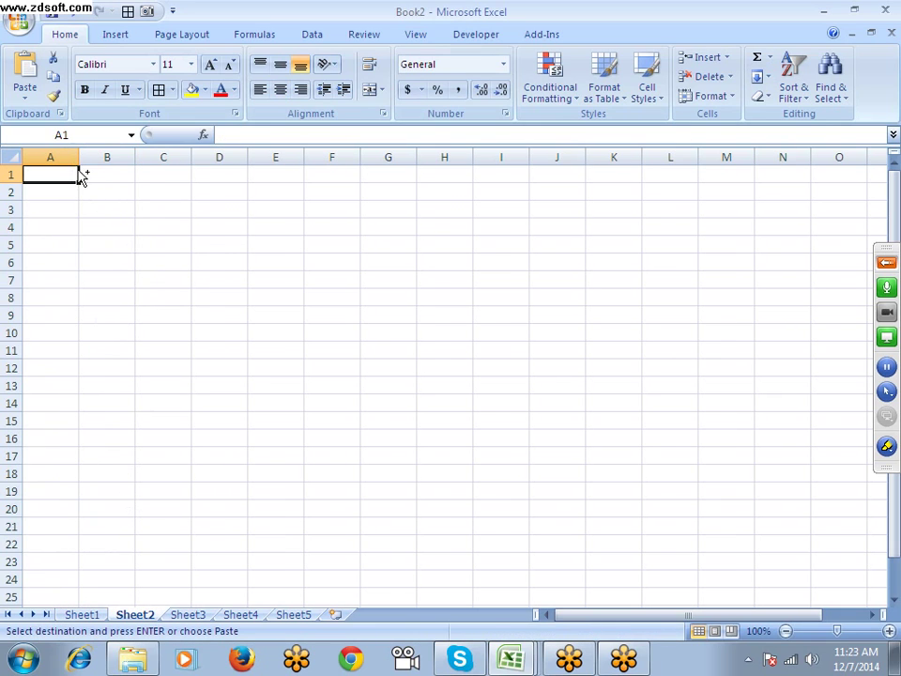
key(ctrl+v)
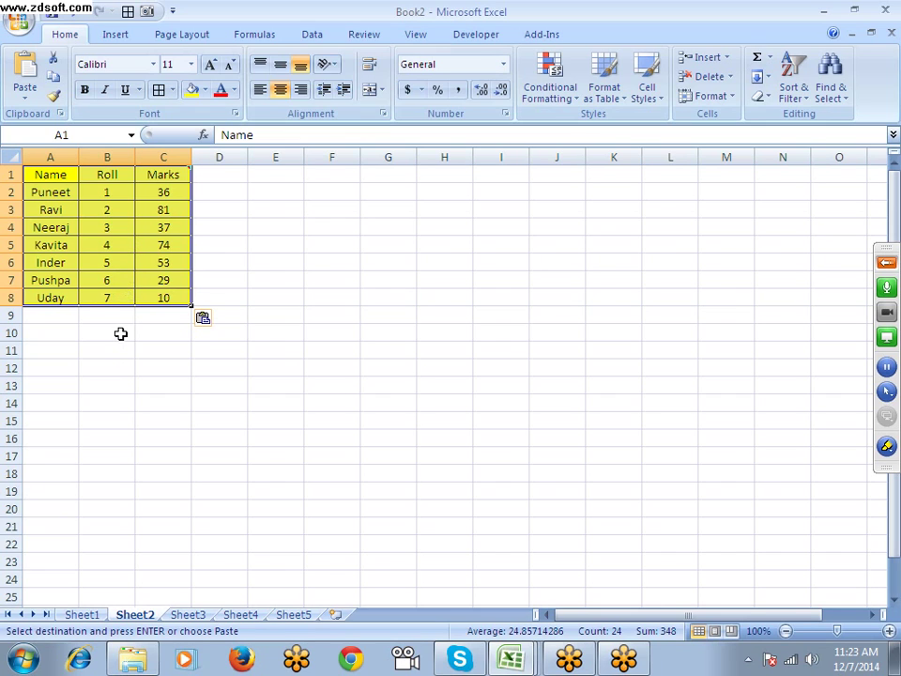
click(99, 614)
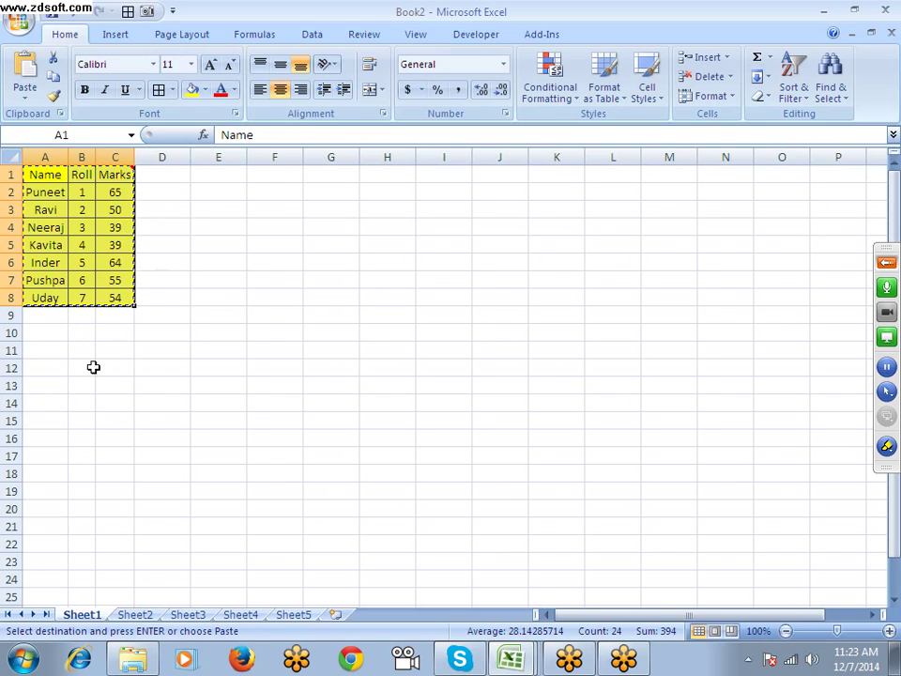
click(152, 615)
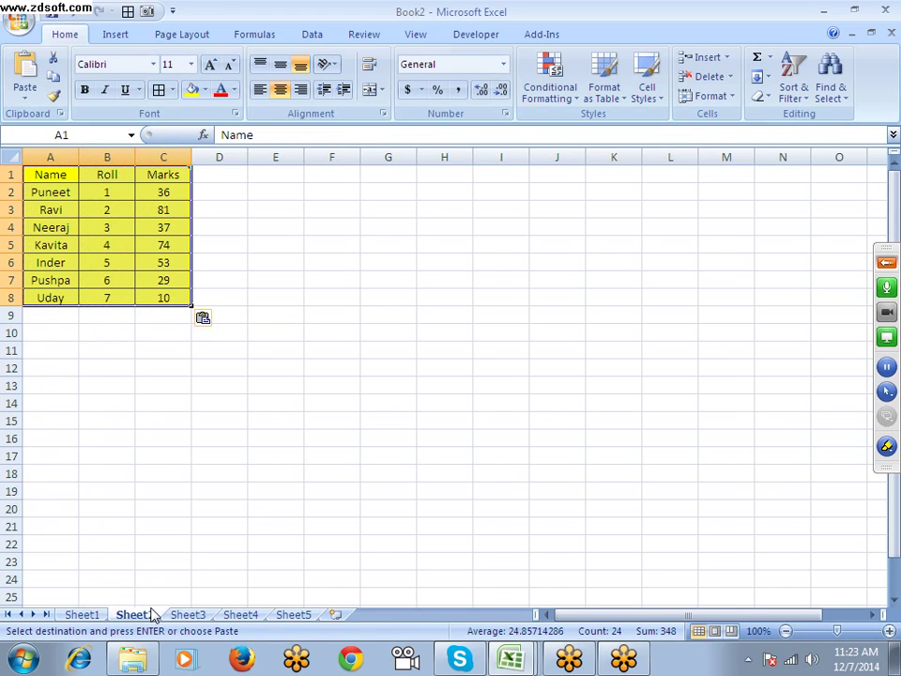
Step: Paste Special only the column widths onto Sheet2's columns A–C to match the original table
right_click(131, 210)
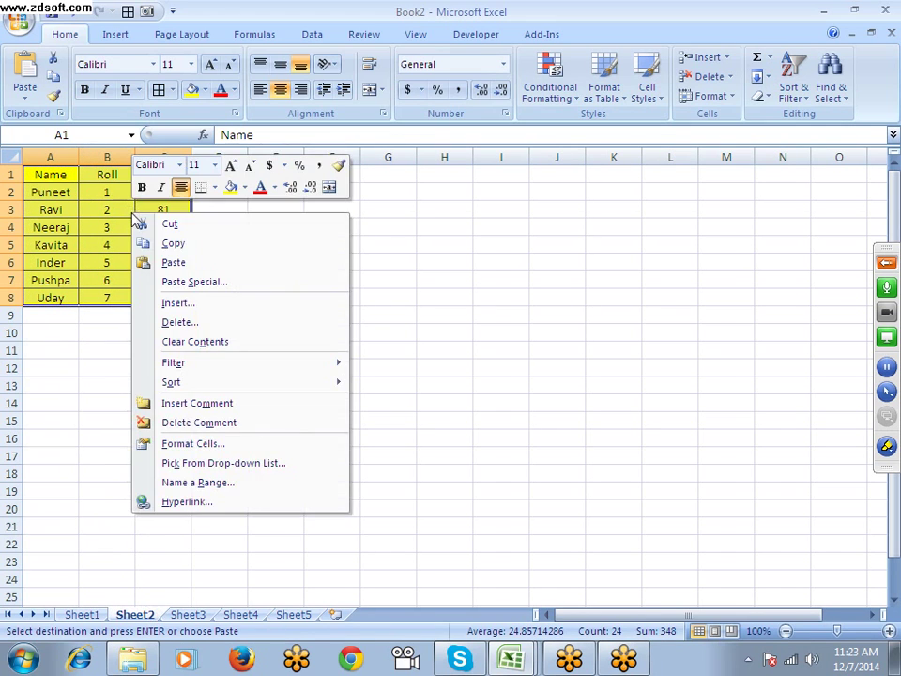
click(181, 281)
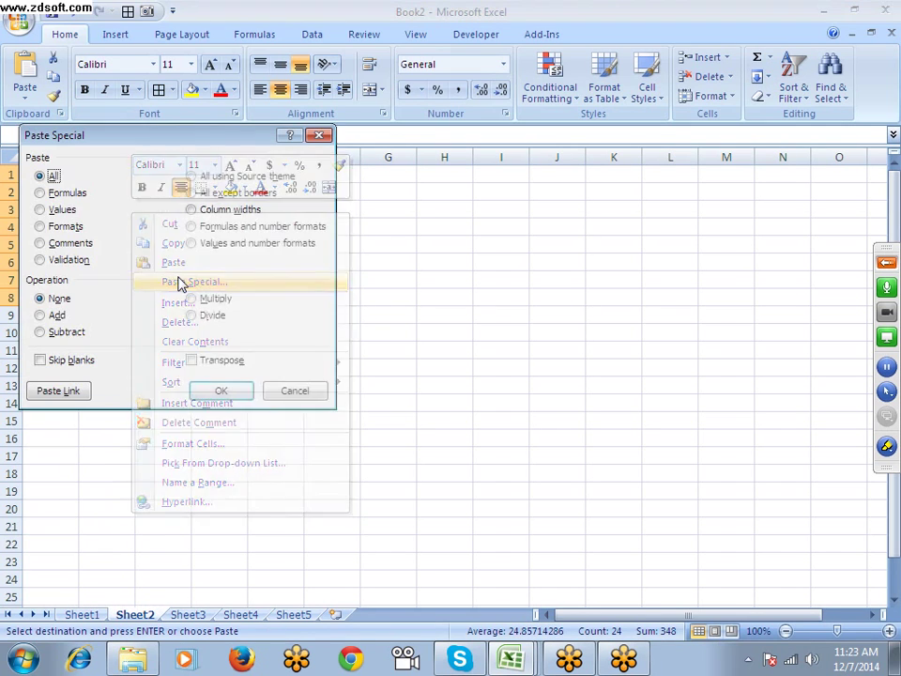
click(235, 211)
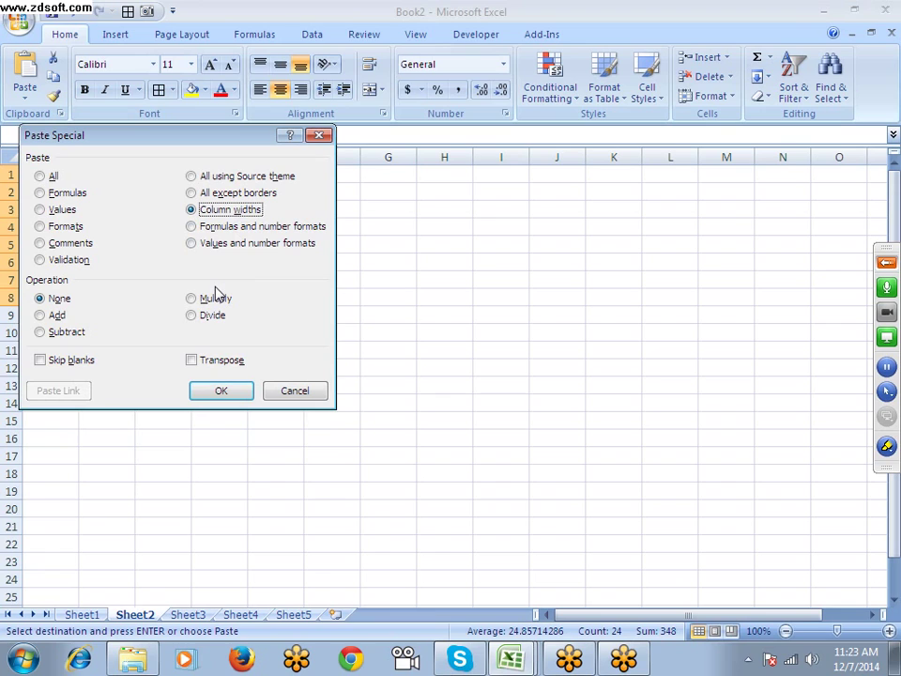
click(220, 393)
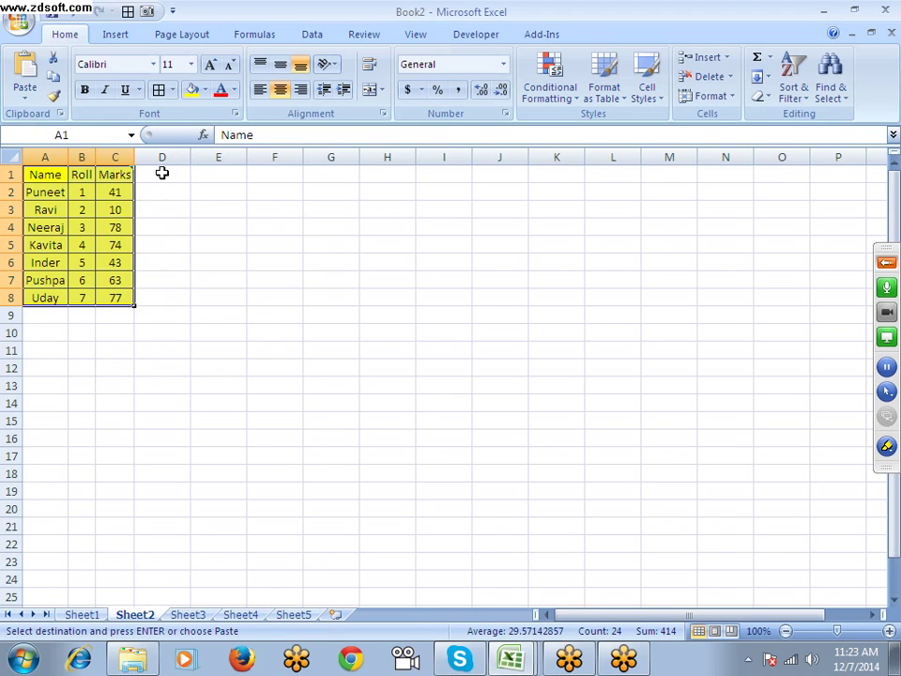
Step: Apply the table's column widths at G1, then paste a second copy into G1:I8
click(324, 177)
right_click(324, 176)
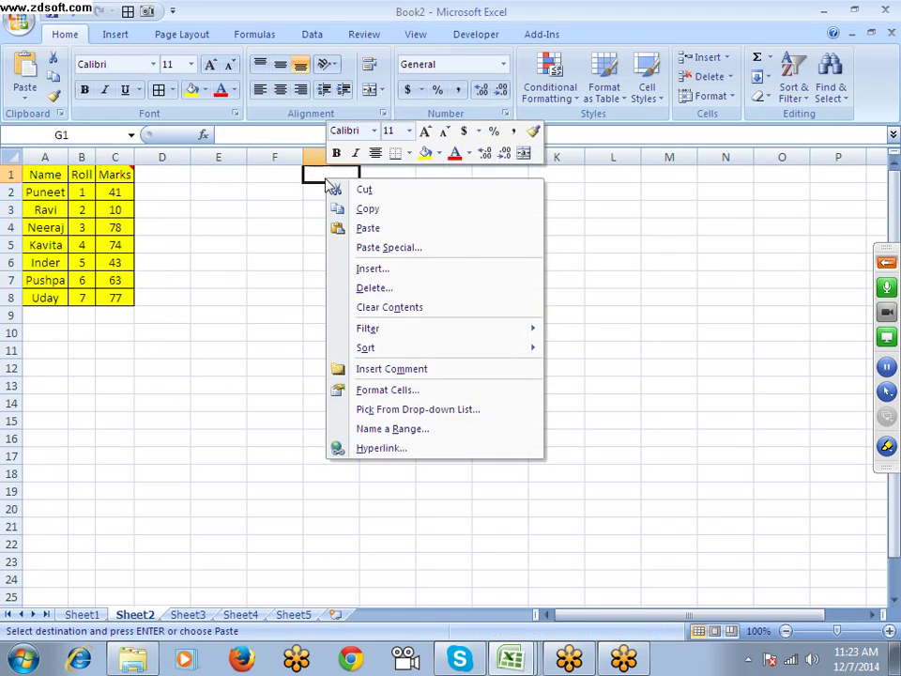
click(380, 250)
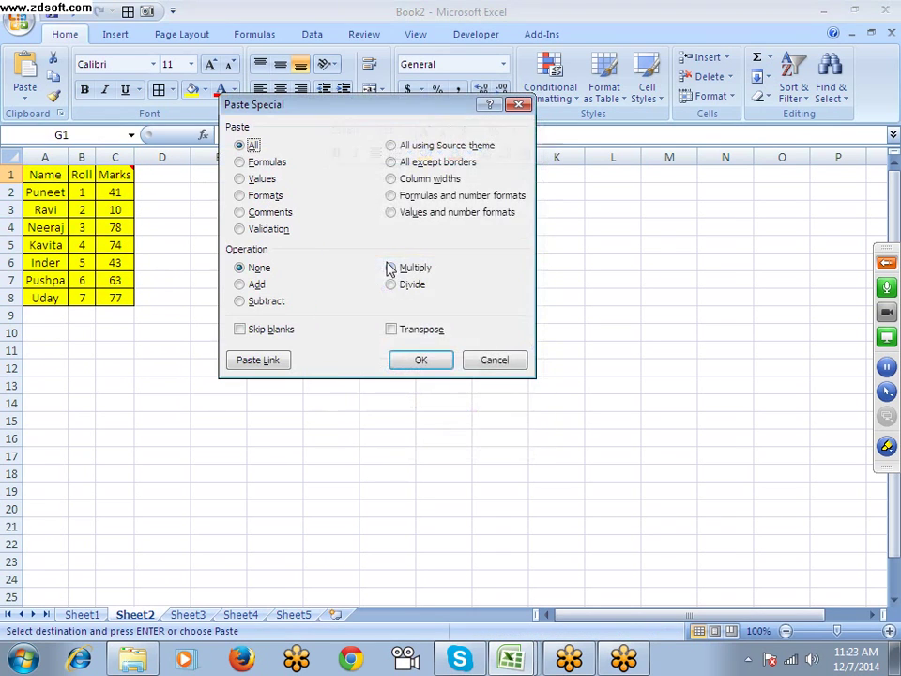
click(409, 184)
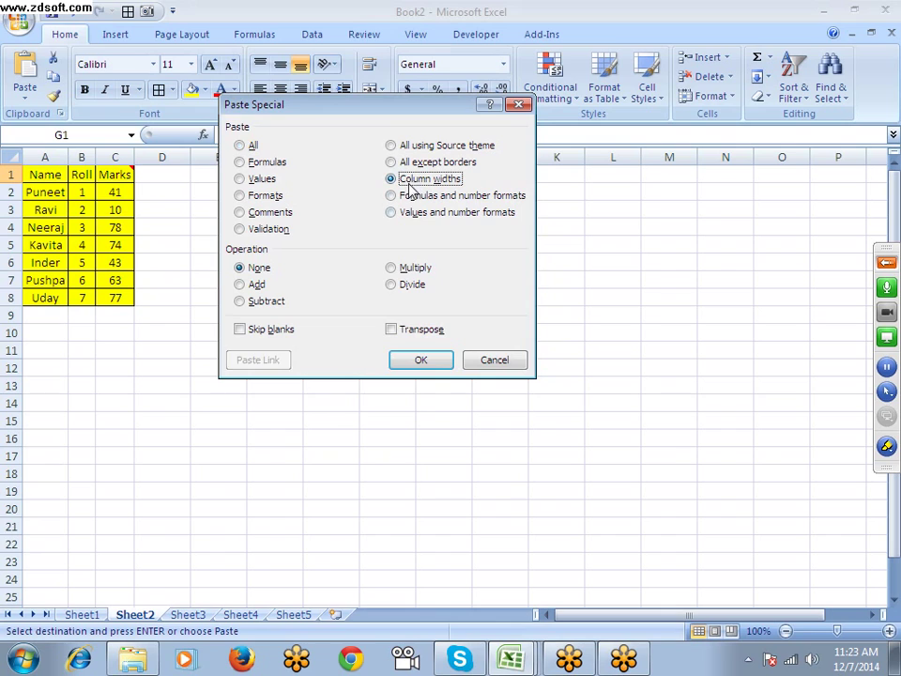
click(423, 362)
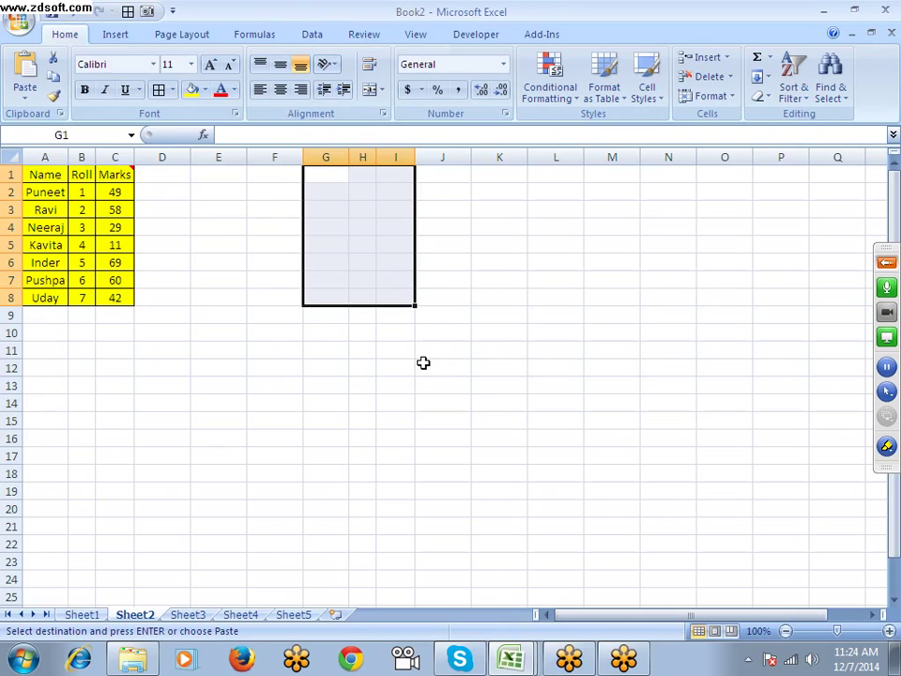
key(ctrl+v)
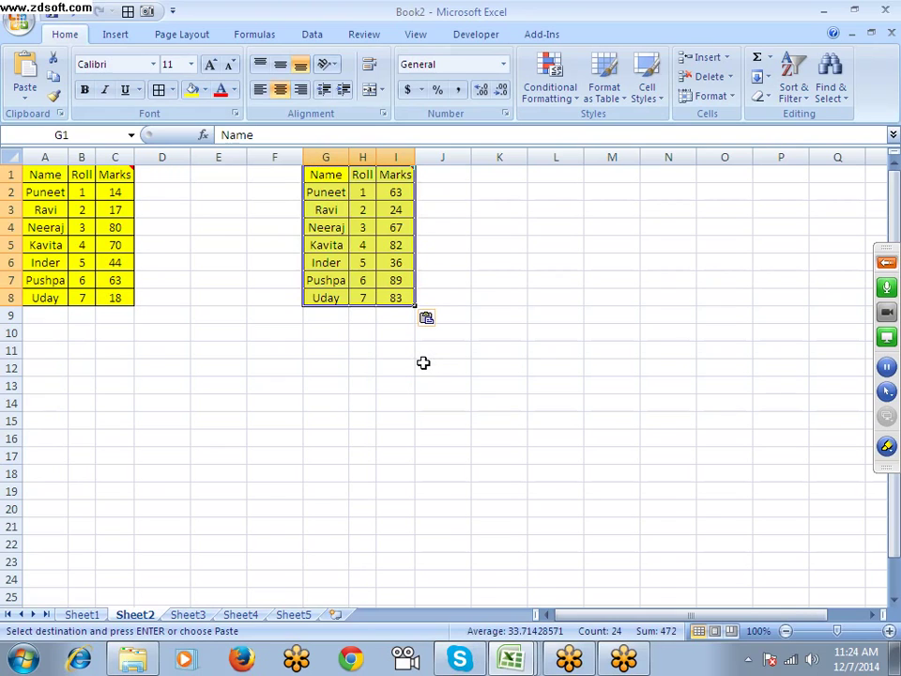
click(277, 264)
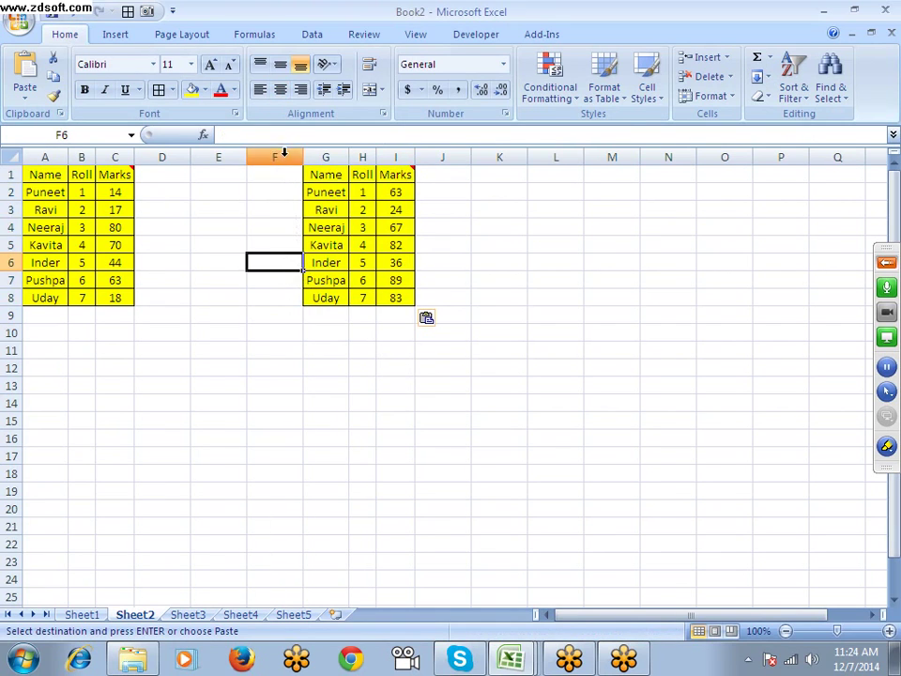
Step: Clear the table copy from columns F to J and enter the heading Date in D1
drag(284, 152, 436, 155)
key(Delete)
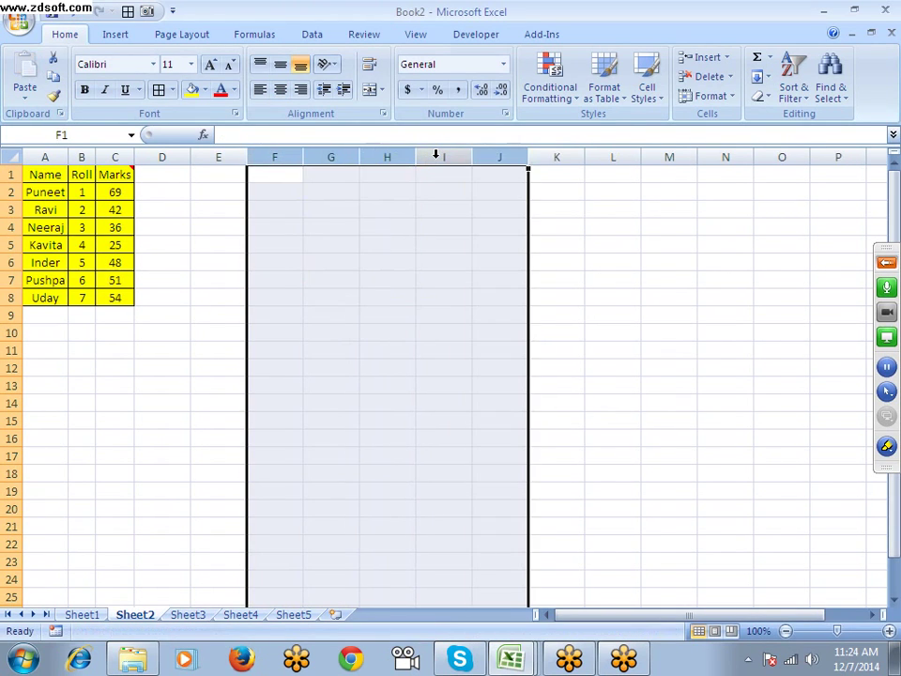
key(Left)
key(Left)
text(Date)
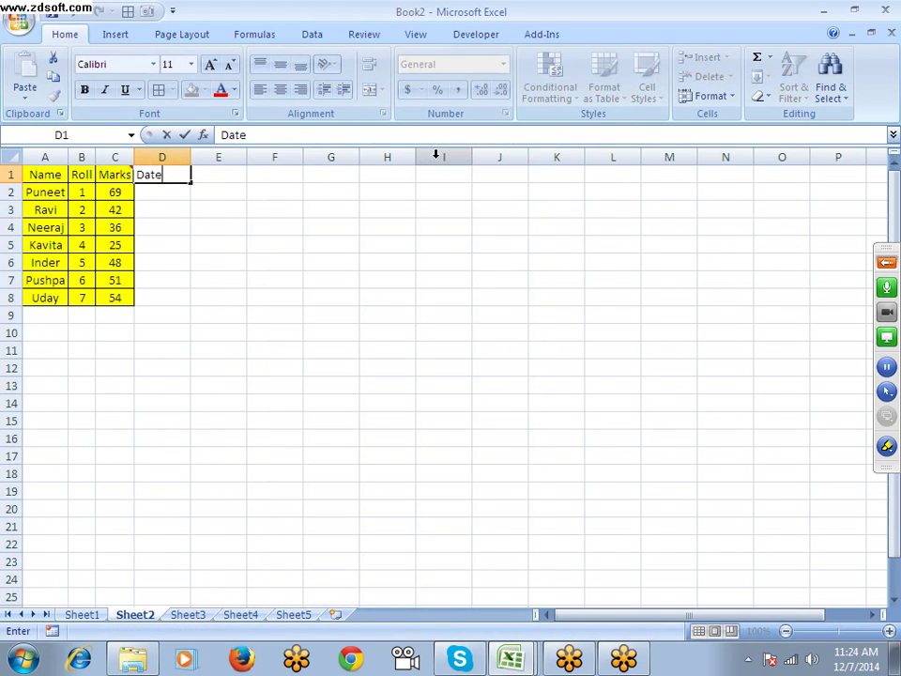
key(Return)
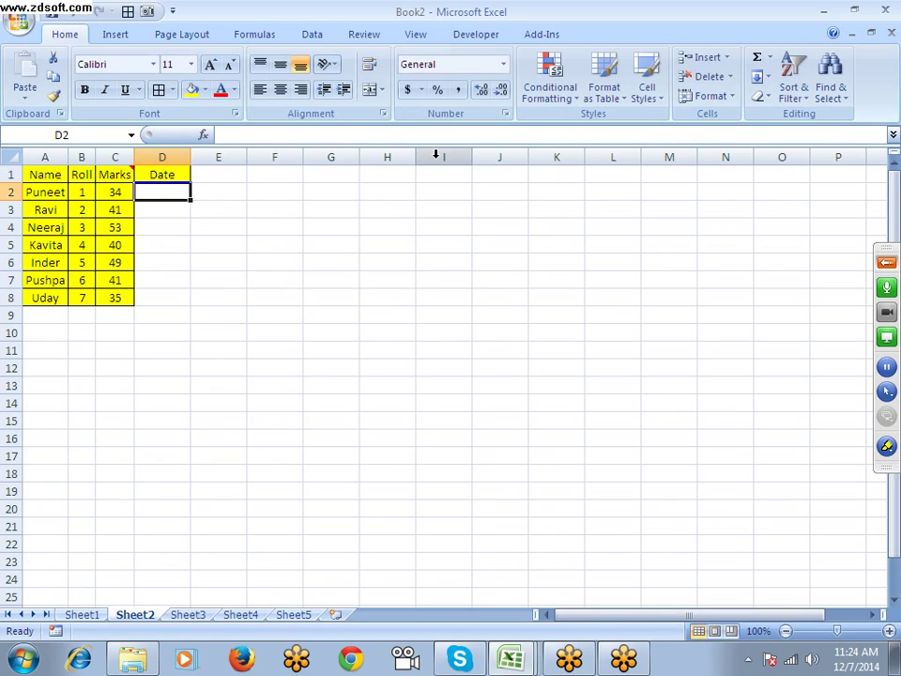
Step: Enter 1/1 in D2, fill down to 7-Jan in D8, and select D1:D8
text(1/)
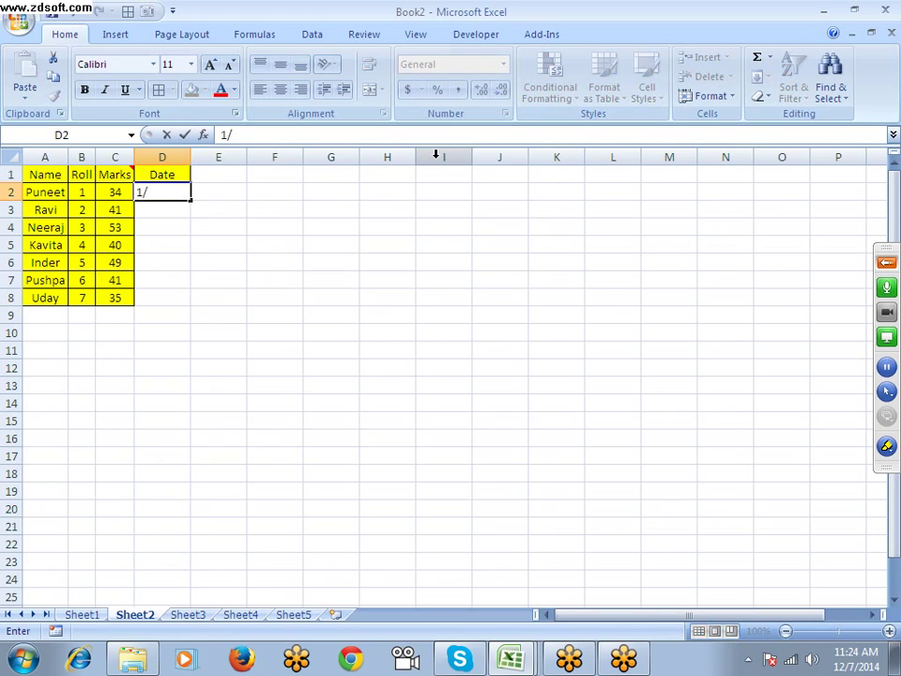
text(1)
key(Return)
key(Up)
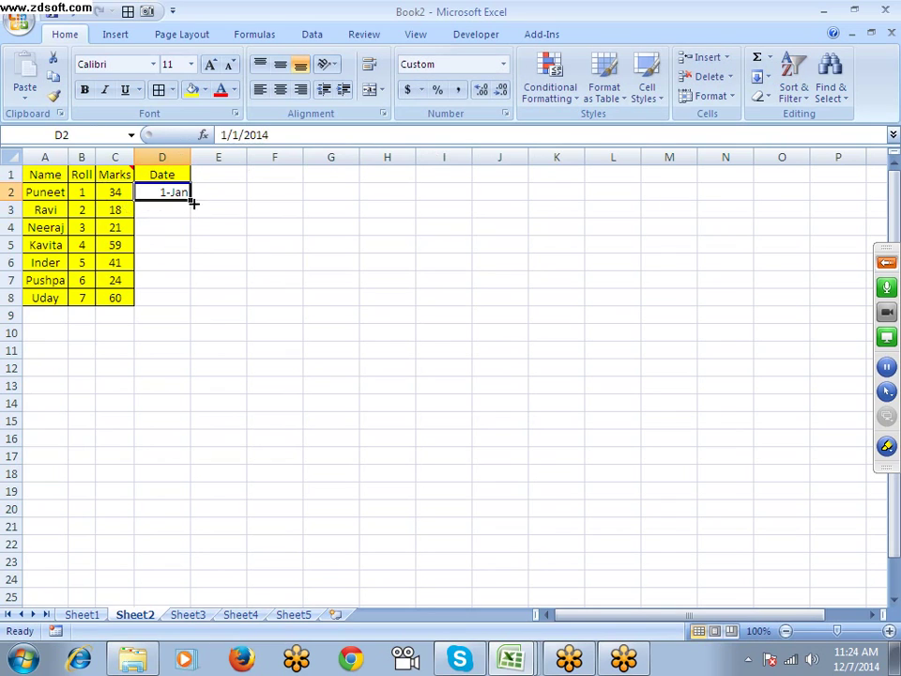
drag(192, 198, 193, 306)
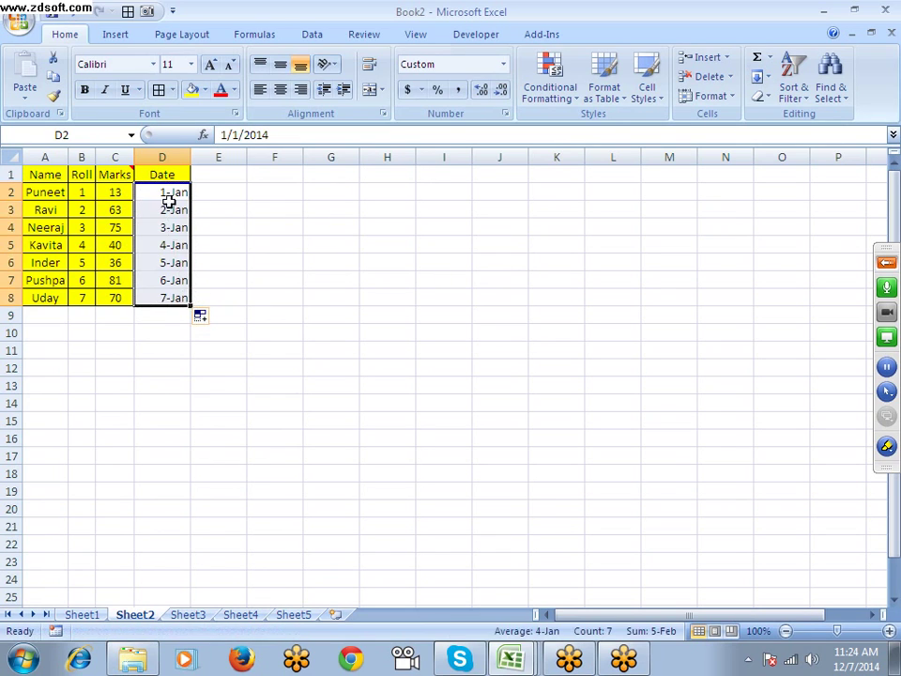
key(Up)
key(ctrl+shift+Down)
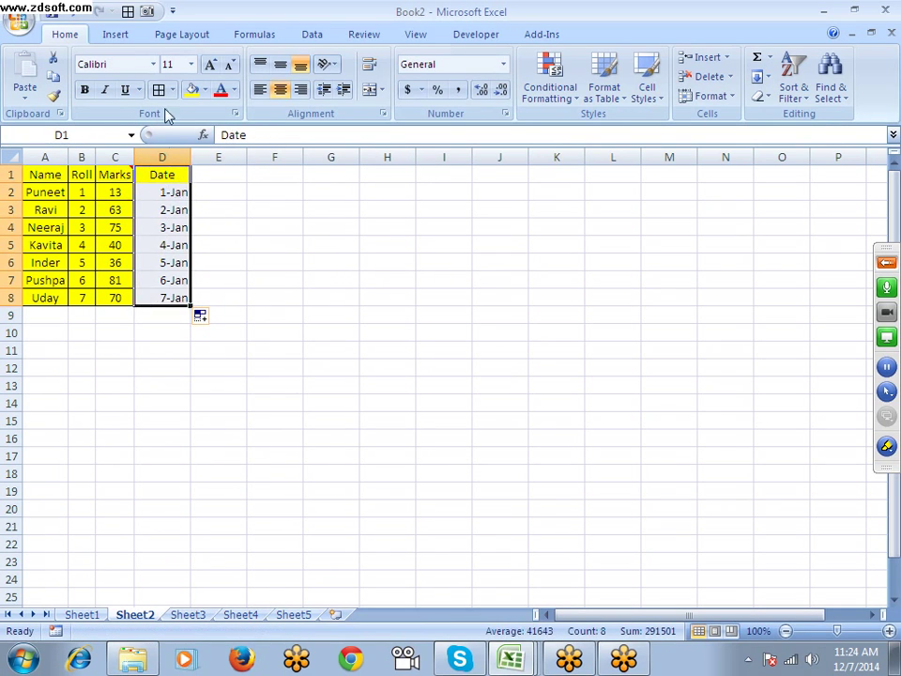
Step: Copy the Date column and paste it at I1 as values only
click(191, 91)
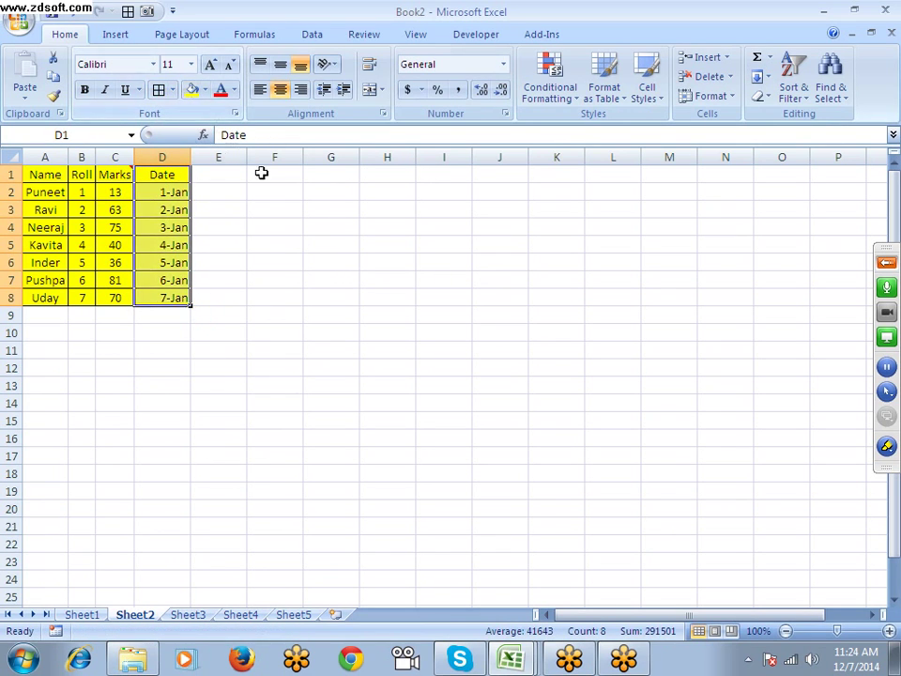
key(ctrl+c)
right_click(437, 178)
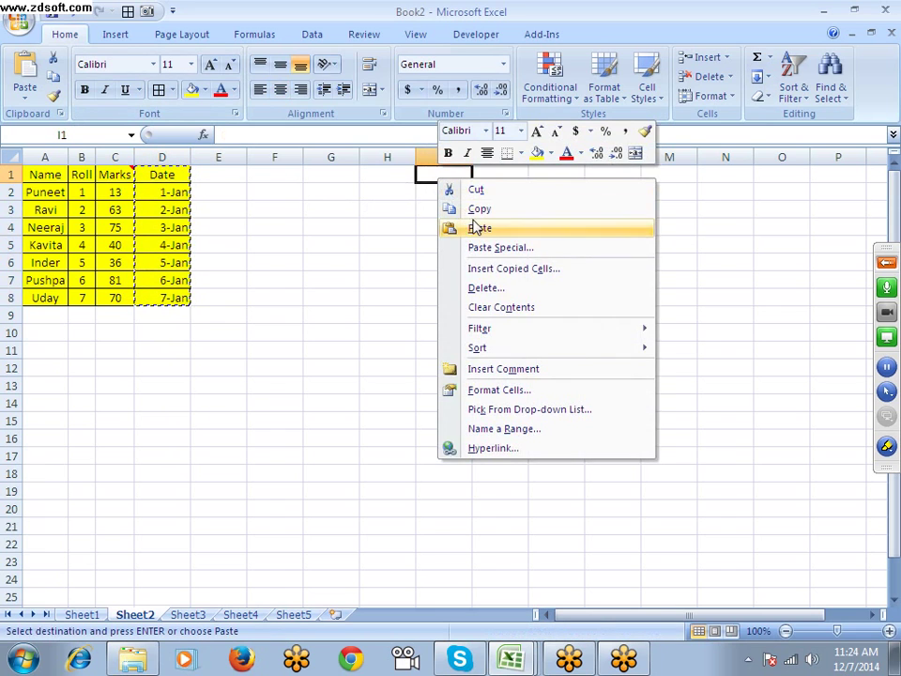
click(489, 248)
click(364, 185)
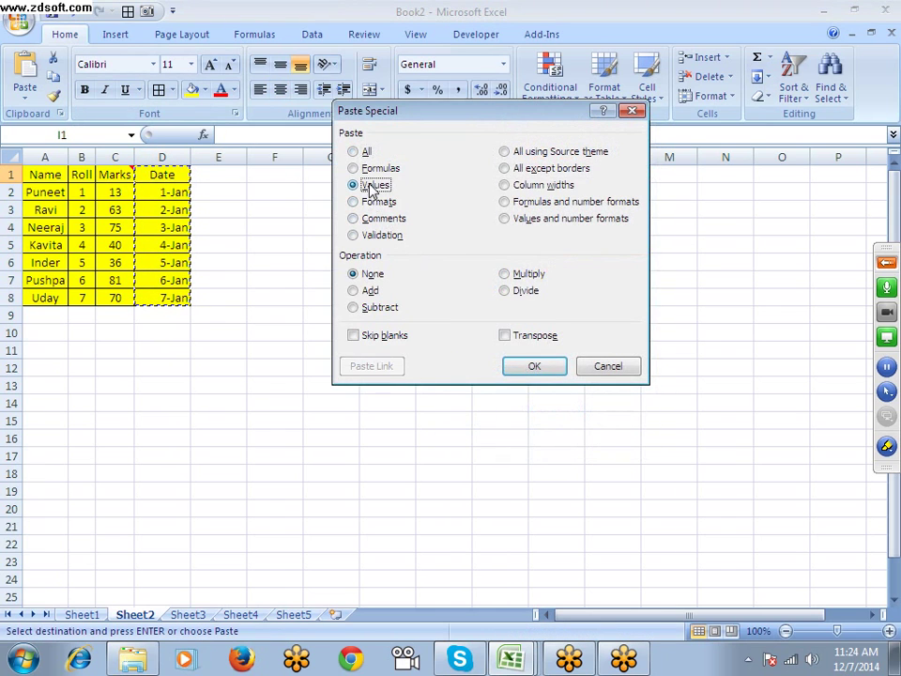
double_click(545, 364)
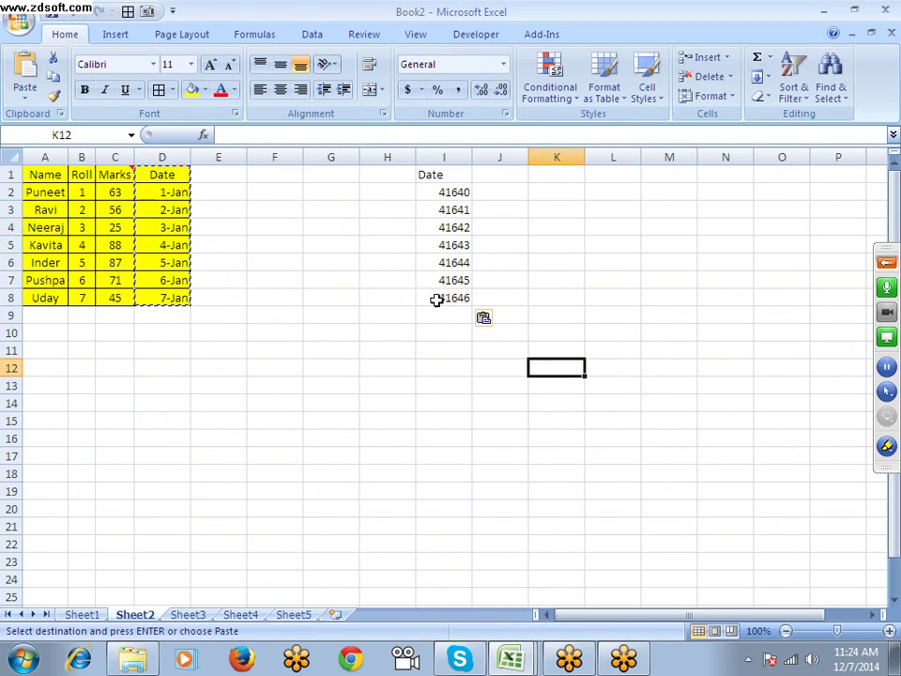
Step: Give I2:I8 the 14-Mar-01 date format in Format Cells
drag(437, 300, 435, 195)
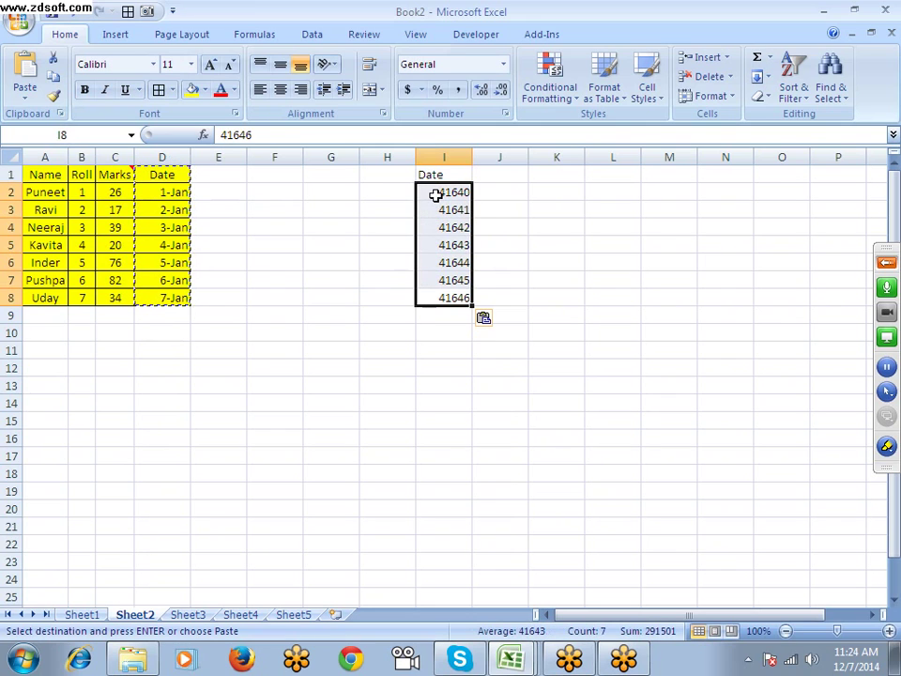
click(506, 115)
click(225, 246)
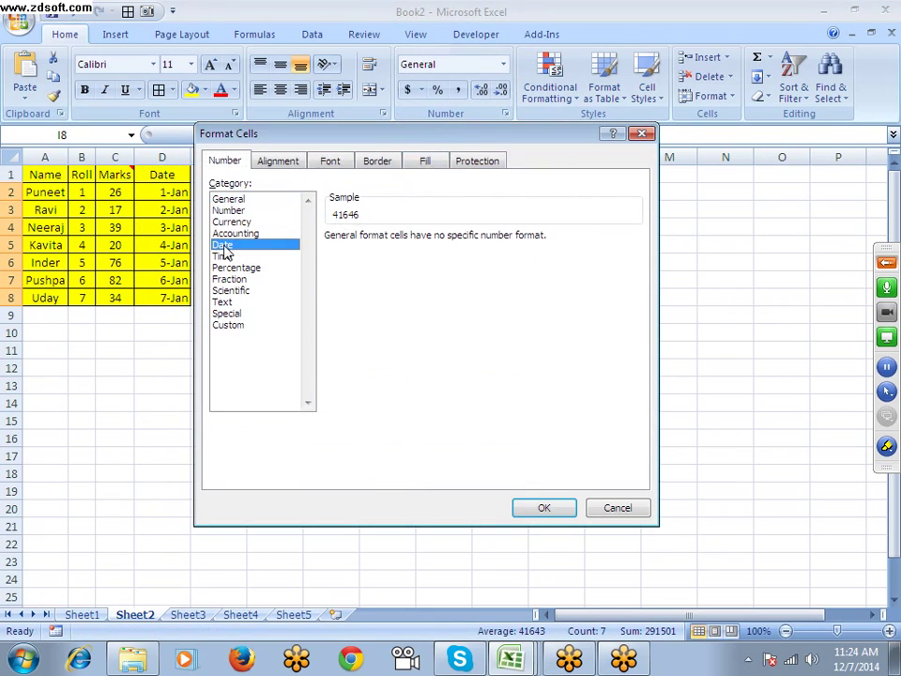
click(385, 319)
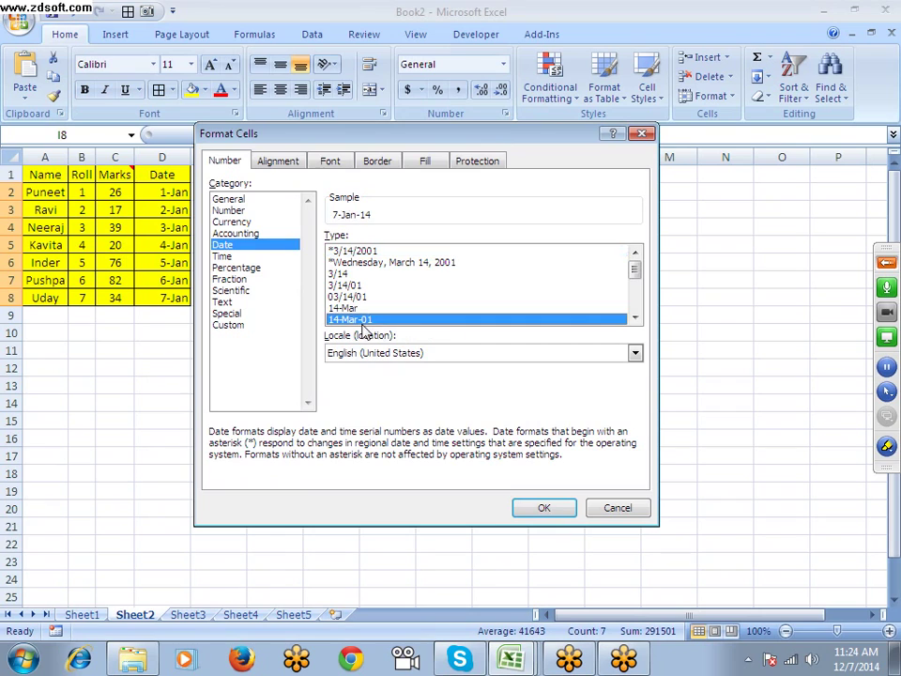
click(544, 508)
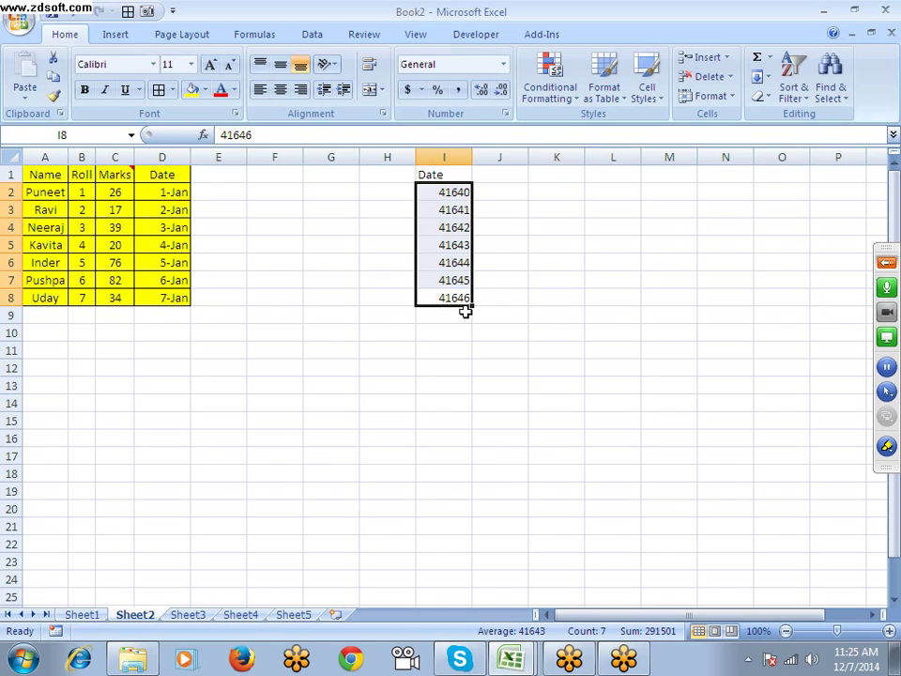
key(Left)
key(Left)
key(Left)
key(Up)
key(Up)
key(Left)
key(Right)
key(Right)
key(Left)
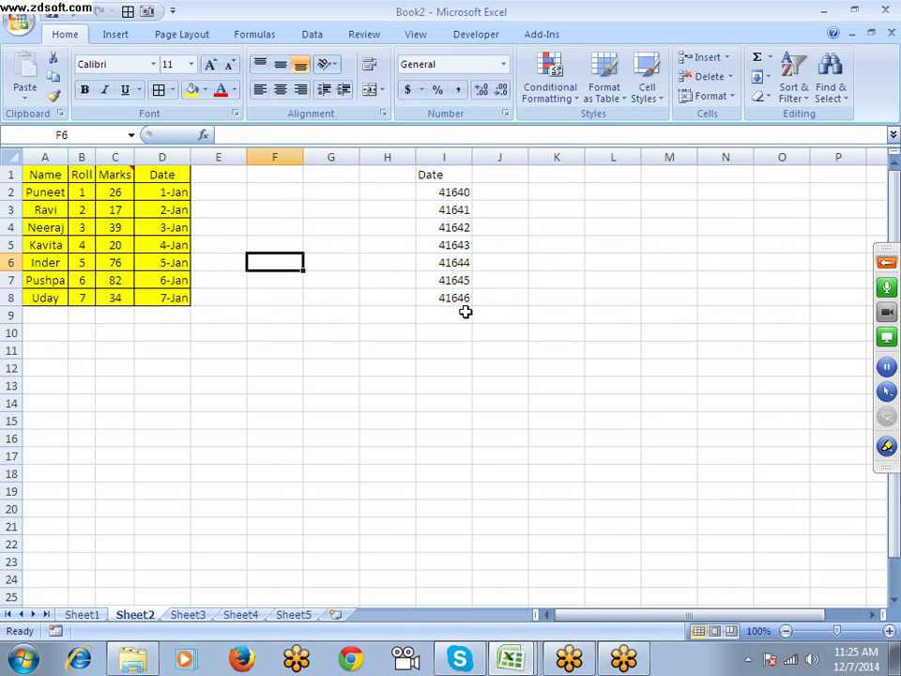
key(Up)
key(Up)
key(Up)
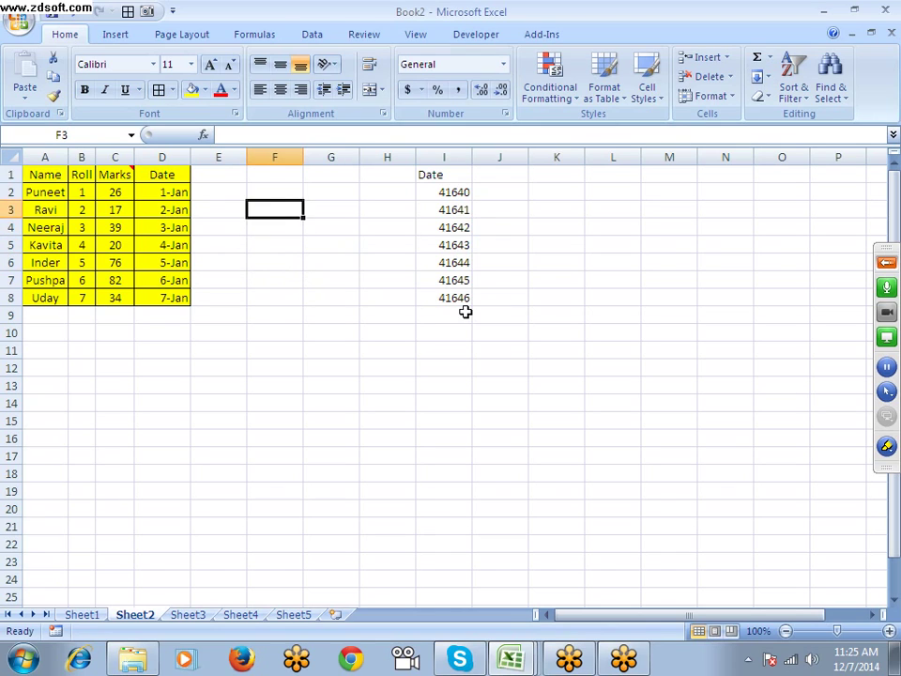
key(Up)
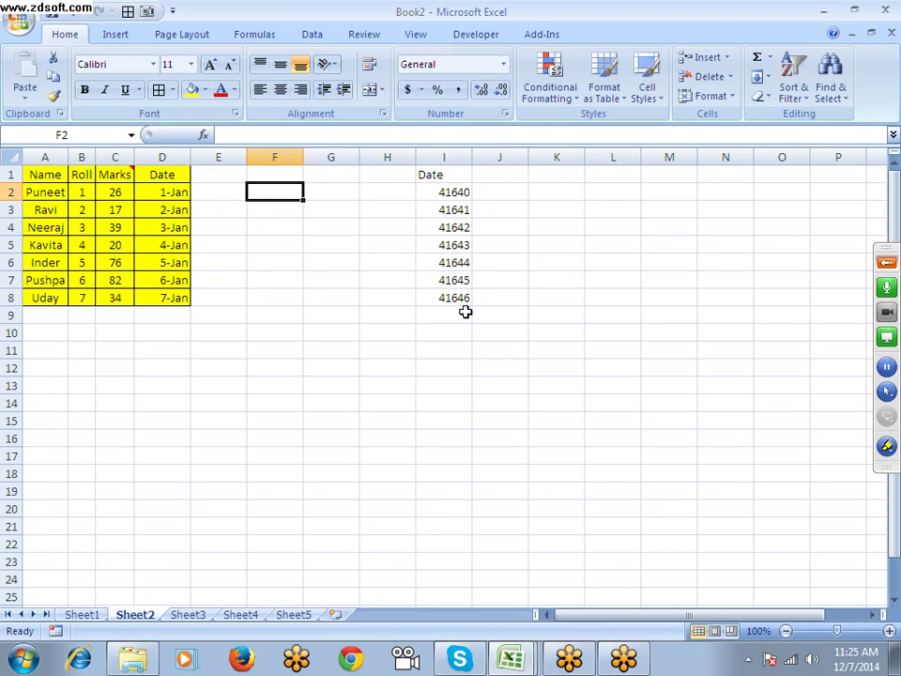
key(Left)
key(Left)
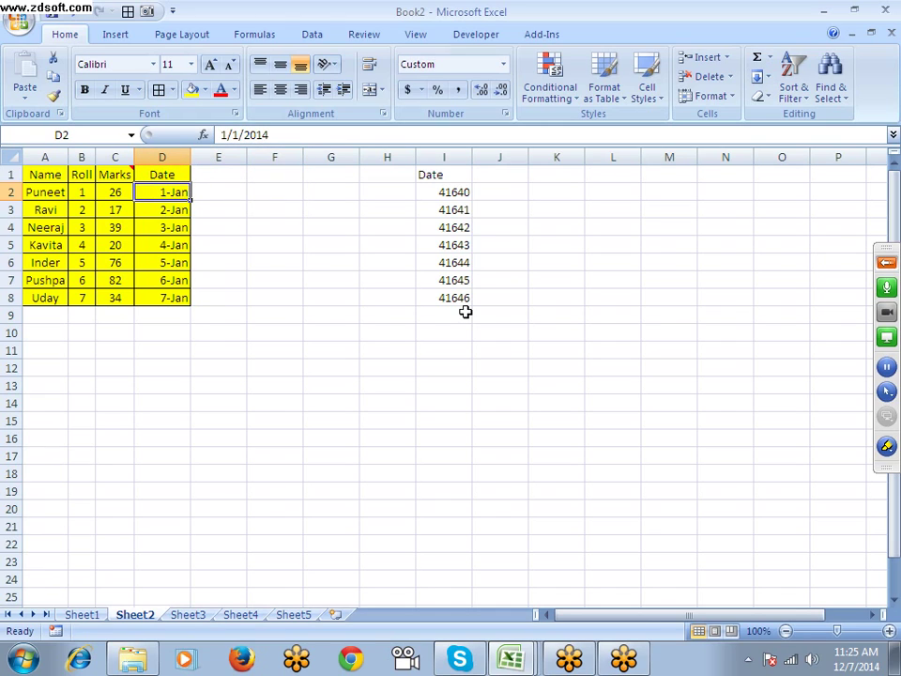
key(Right)
key(Right)
key(Right)
key(Right)
key(Right)
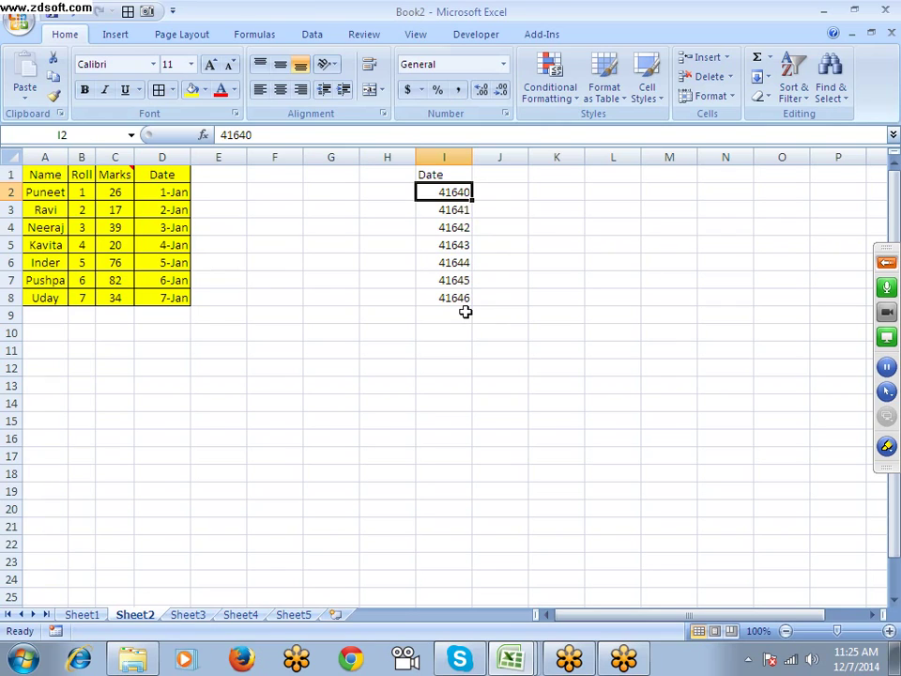
key(Down)
key(Down)
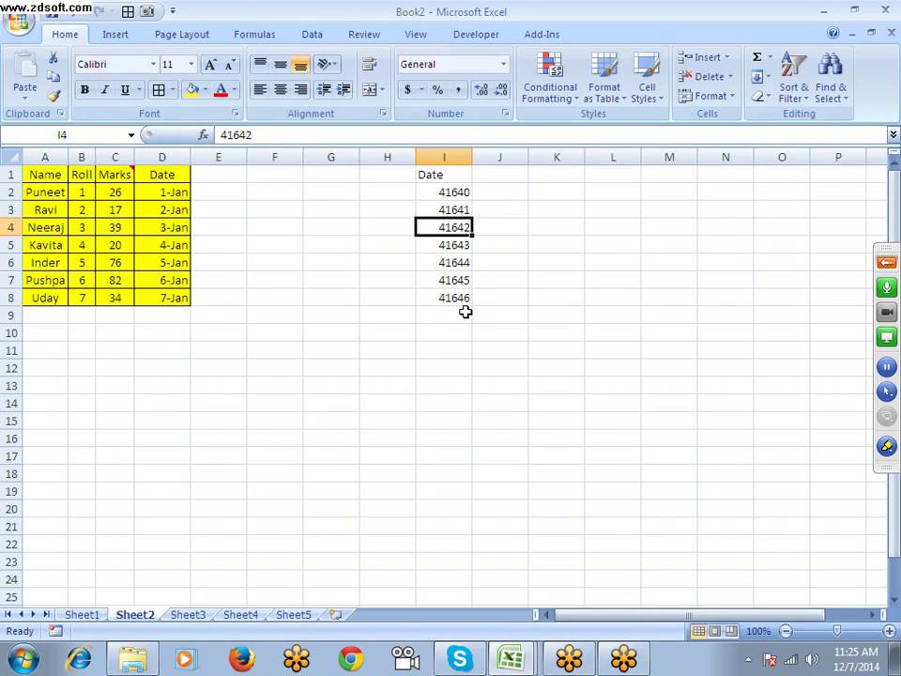
key(Down)
key(Down)
key(Left)
key(Left)
key(Left)
key(Up)
Step: Enter 1 in F4 and format it as a date with Ctrl+Shift+#
key(Up)
key(Right)
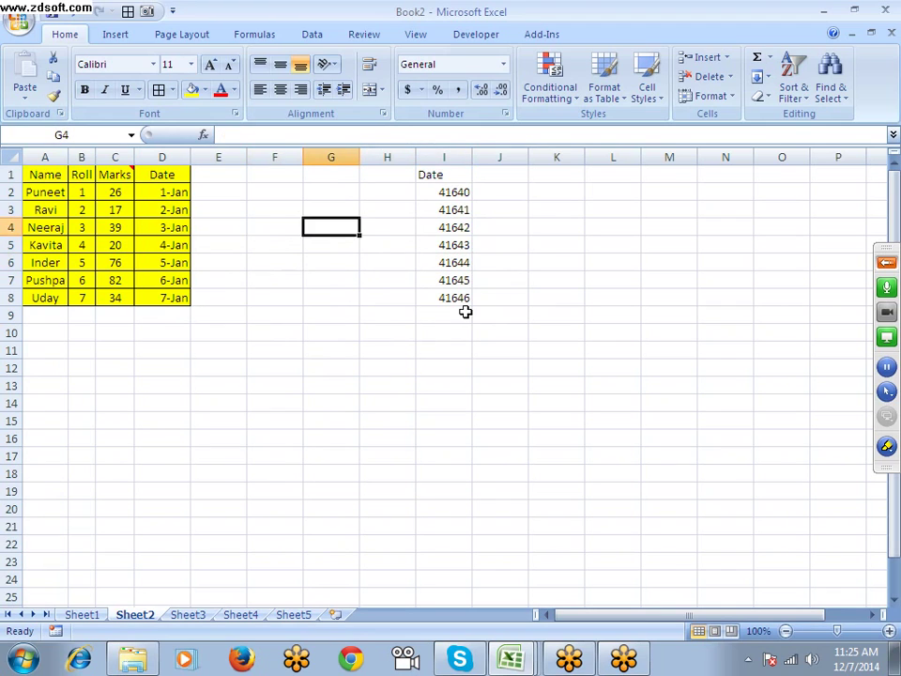
key(Left)
text(1)
key(Return)
key(Up)
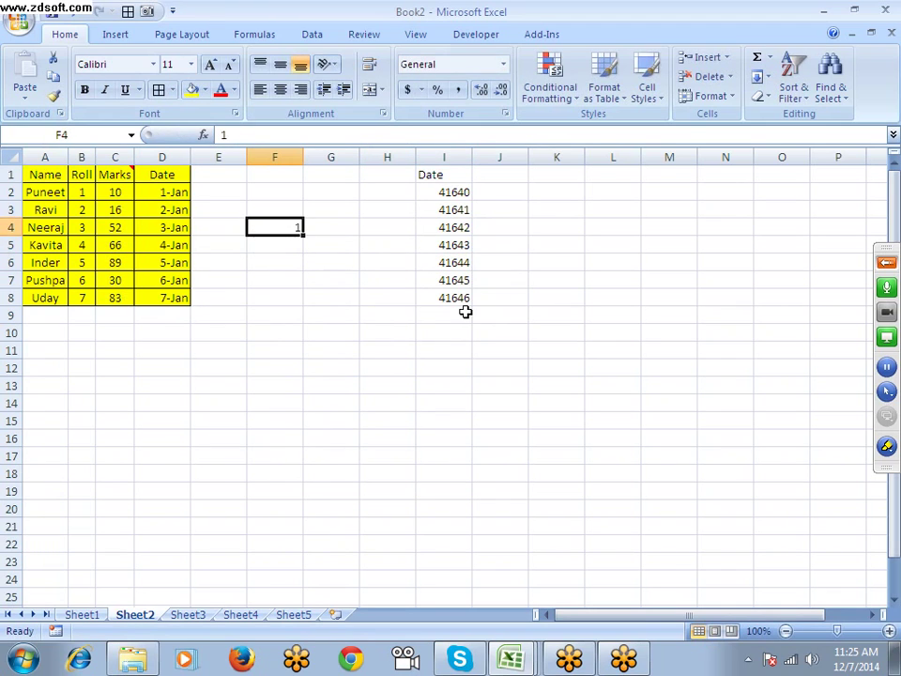
key(ctrl+shift+3)
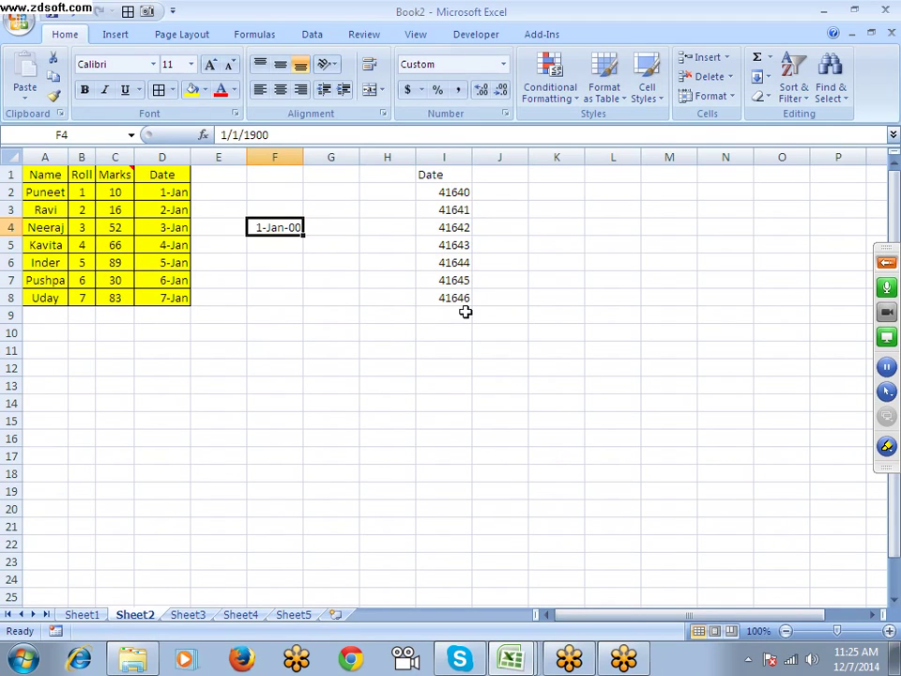
key(F2)
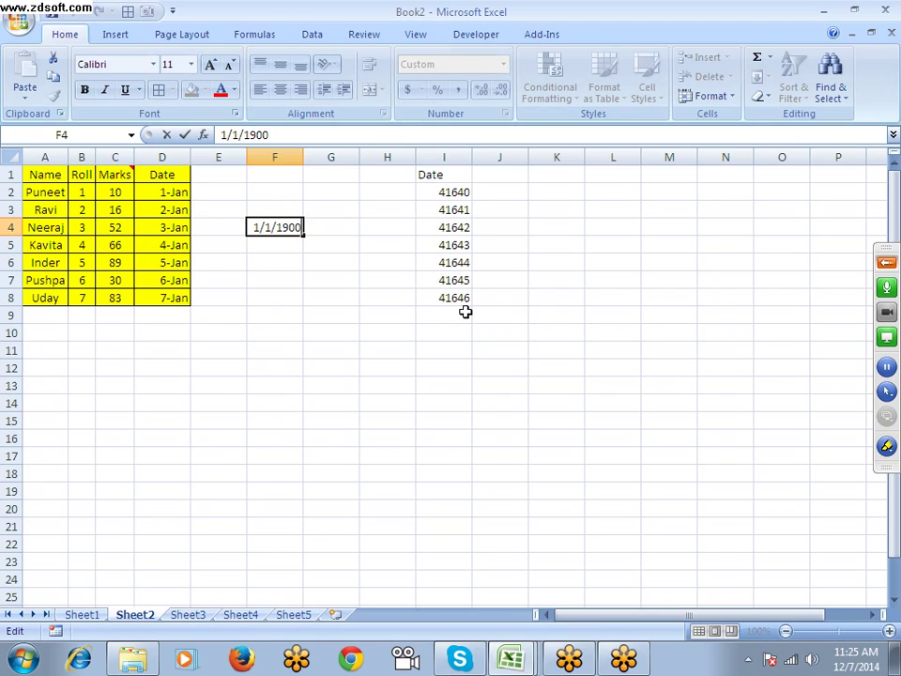
key(Return)
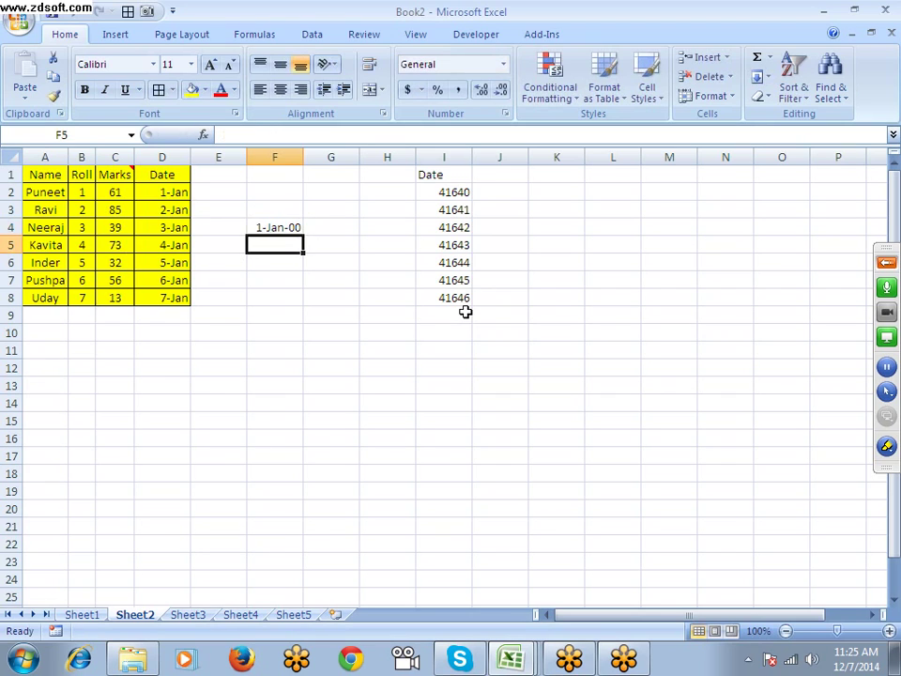
Step: Replace F4's value with 31, then 33, to see the matching dates
key(Up)
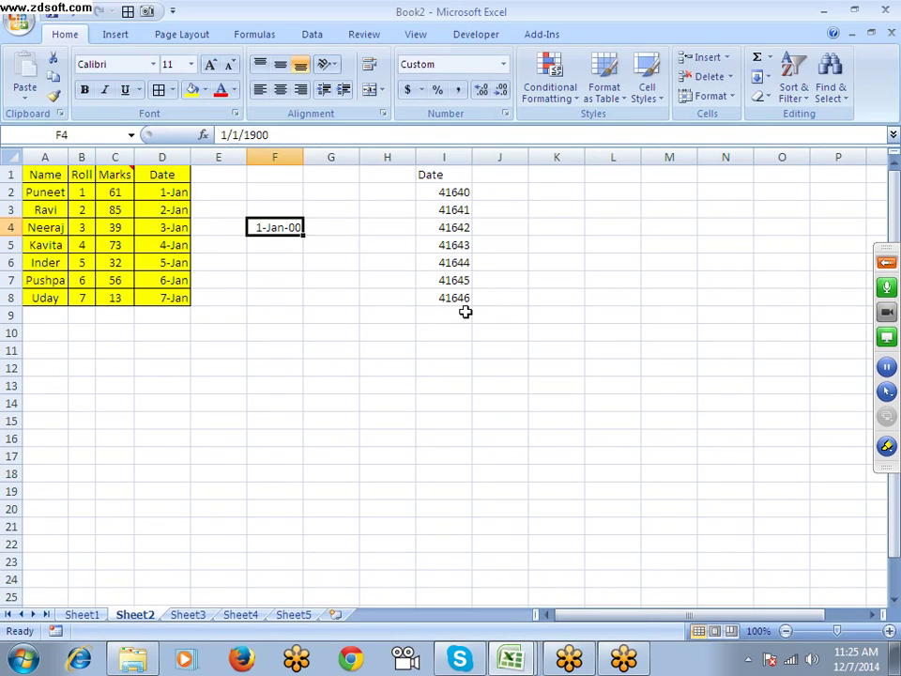
text(31)
key(Return)
key(Up)
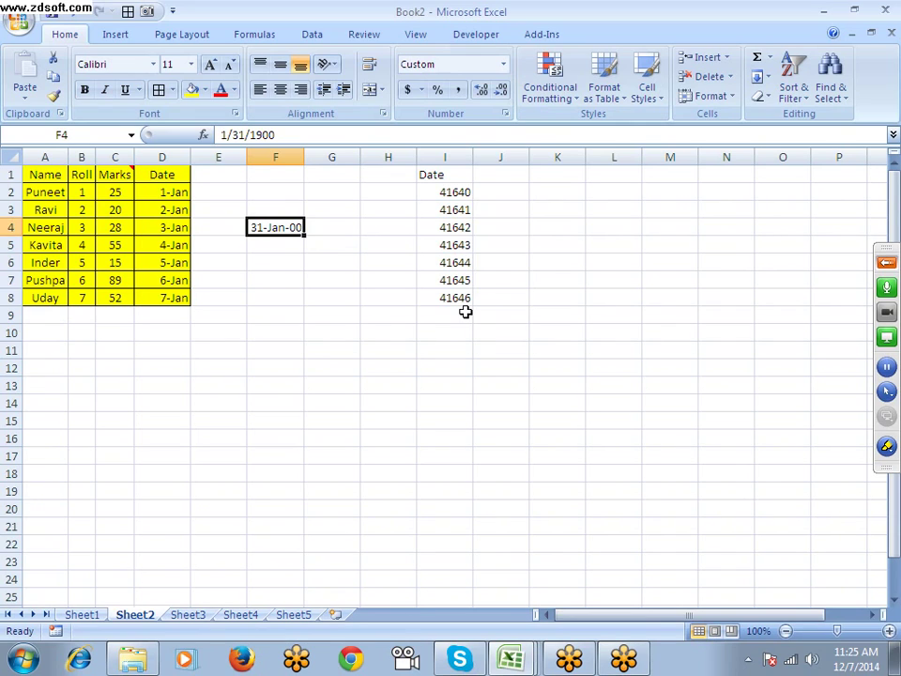
text(33)
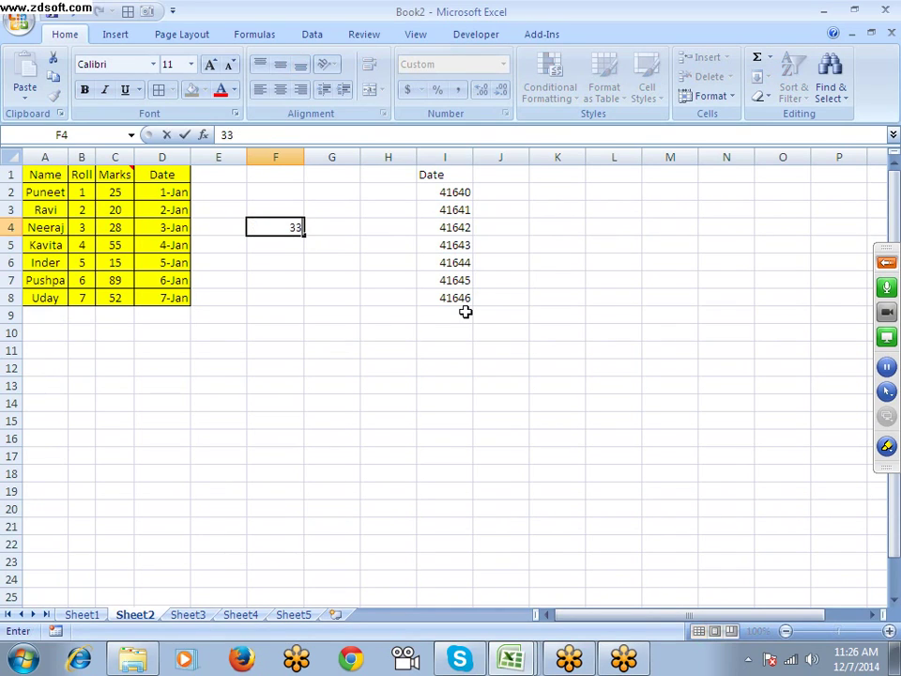
key(Return)
key(Up)
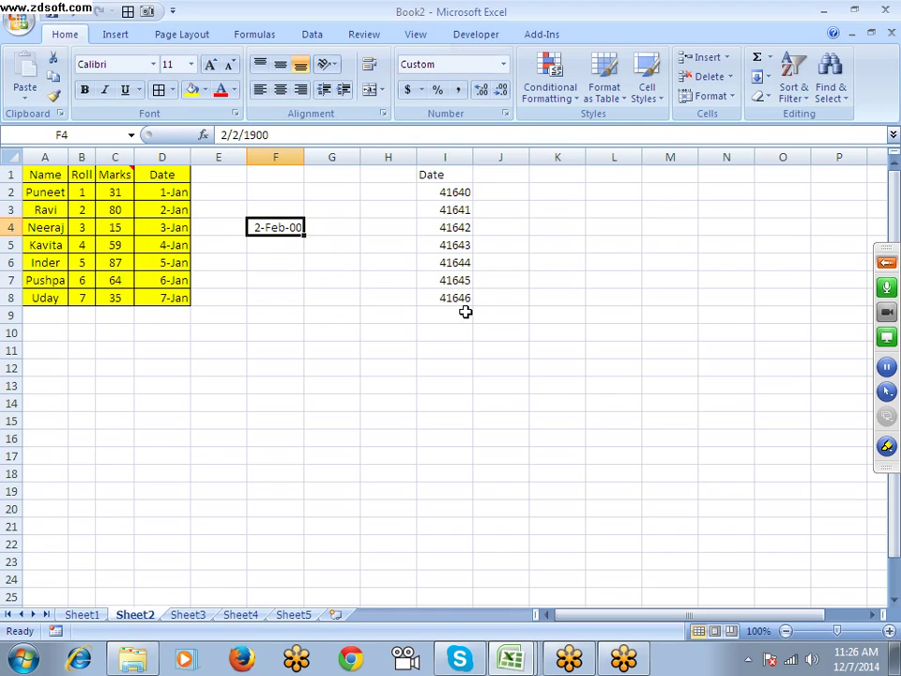
Step: Enter 367 and then 41640 in F4, which displays 1-Jan-14
text(267)
key(BackSpace)
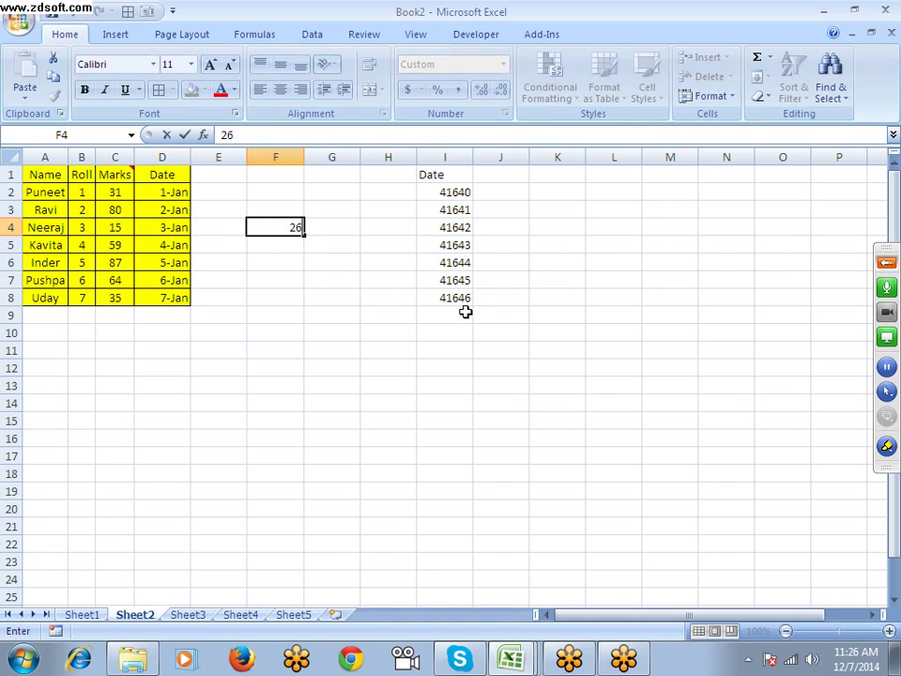
key(BackSpace)
key(BackSpace)
text(367)
key(Return)
key(Up)
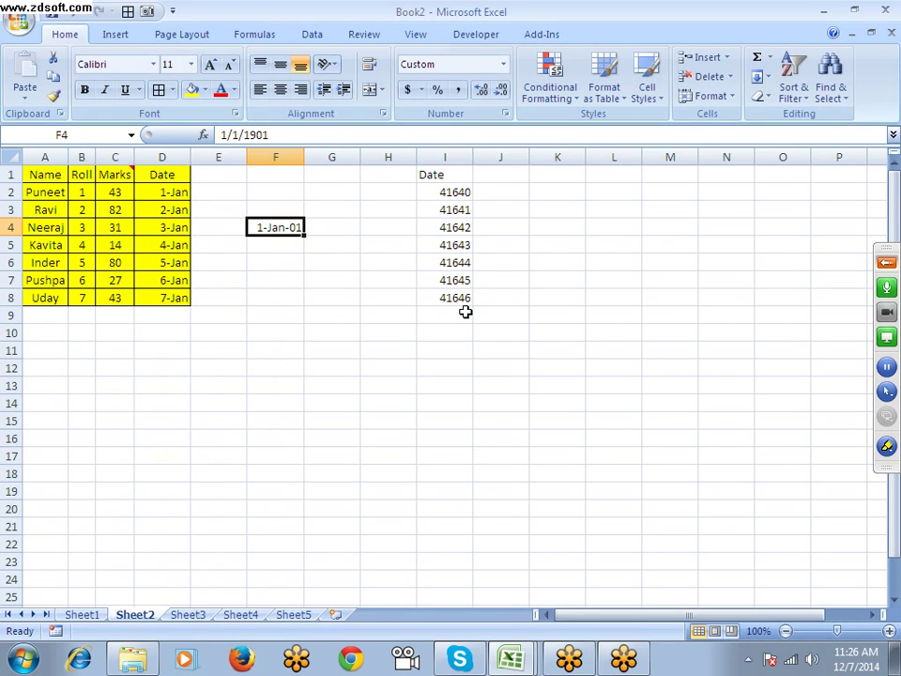
text(41640)
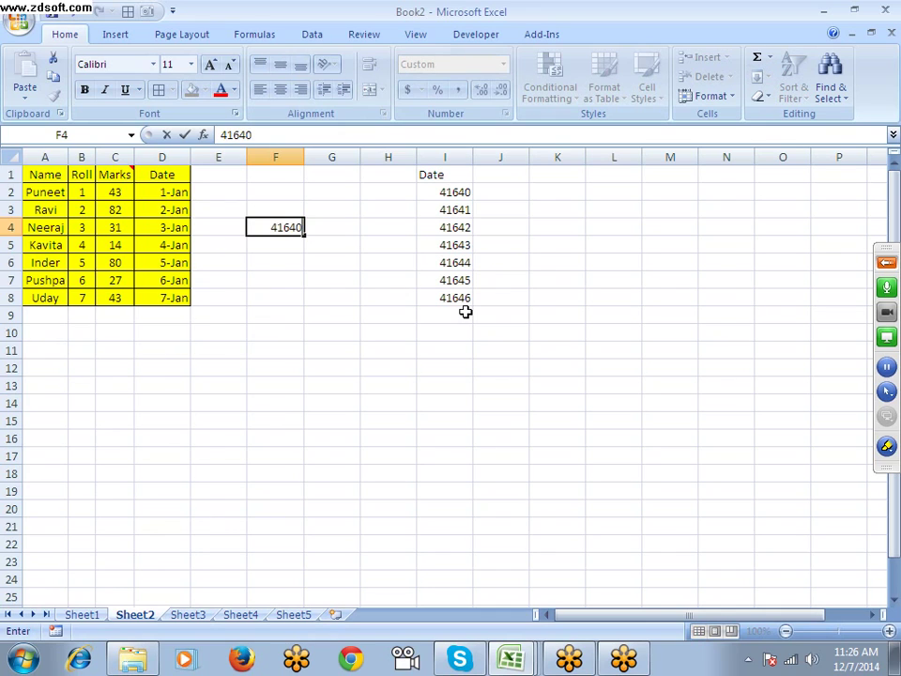
key(Return)
key(Up)
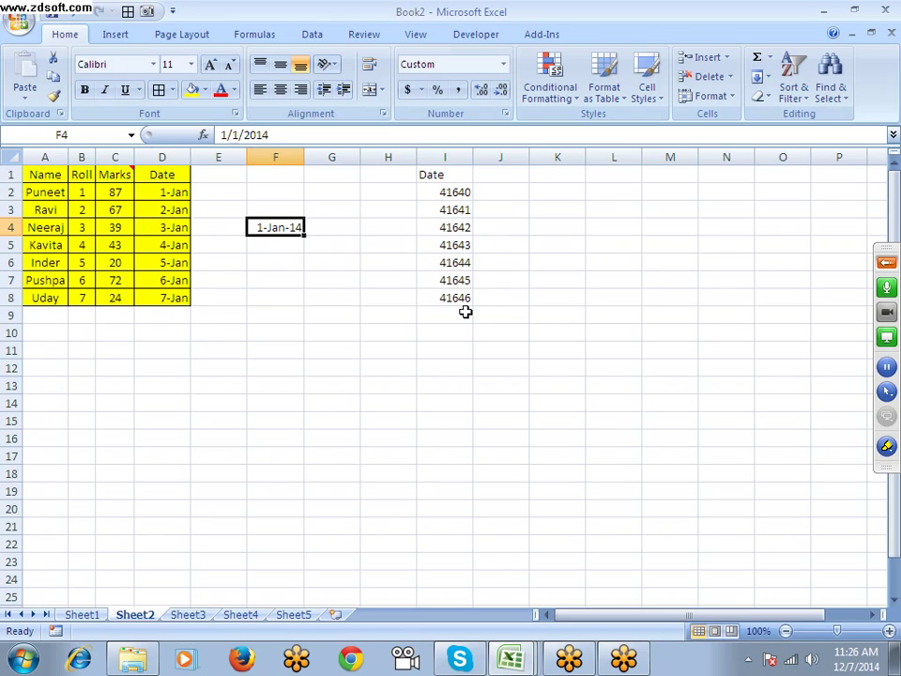
key(Down)
key(Down)
key(Down)
key(Down)
key(Down)
key(Down)
key(Down)
Step: Enter A13 in E11 and the text 125D in F11
key(Left)
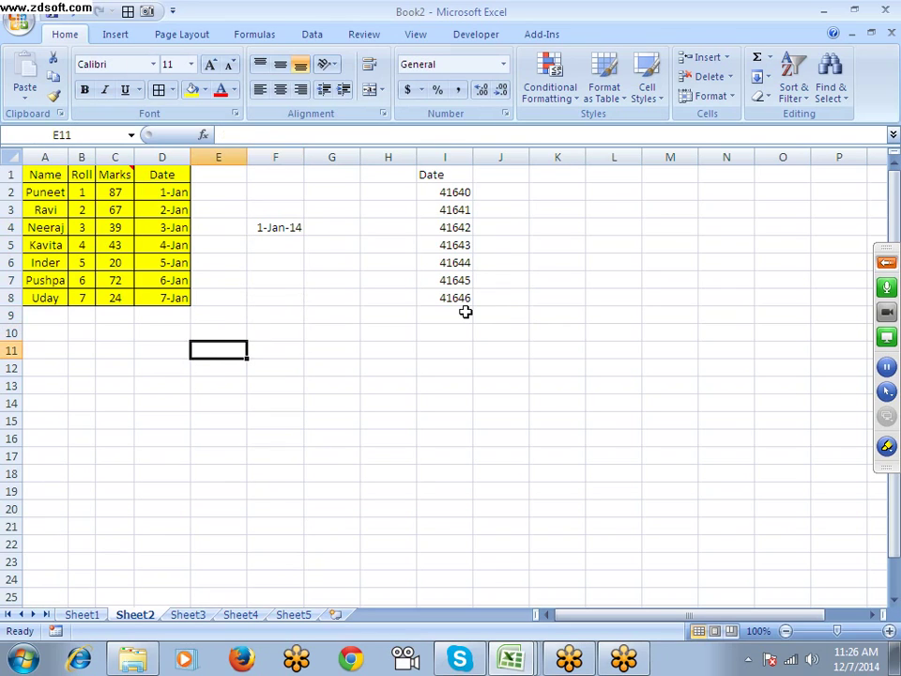
text(A)
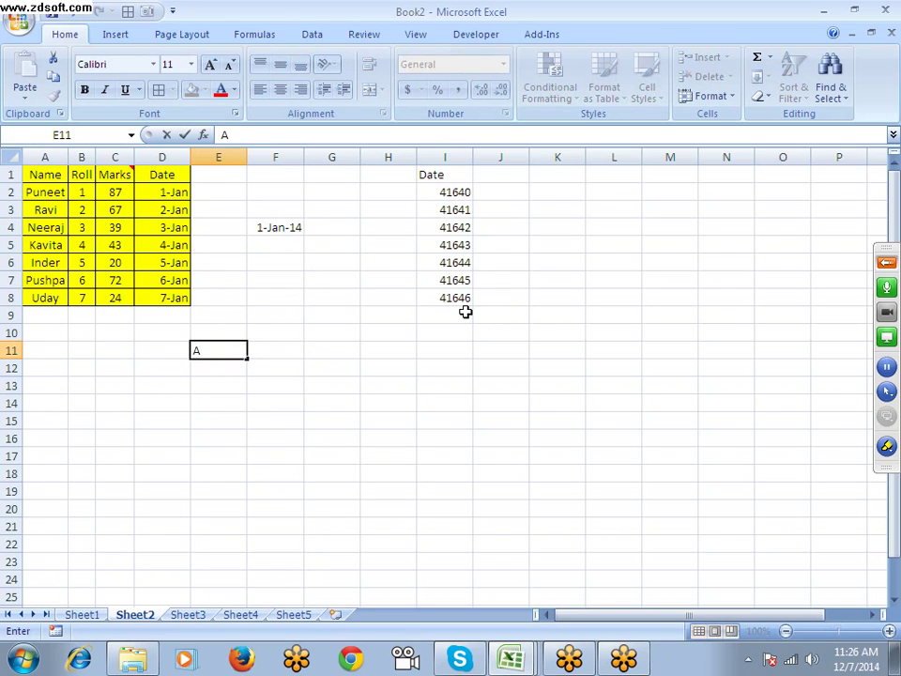
text(13)
key(Tab)
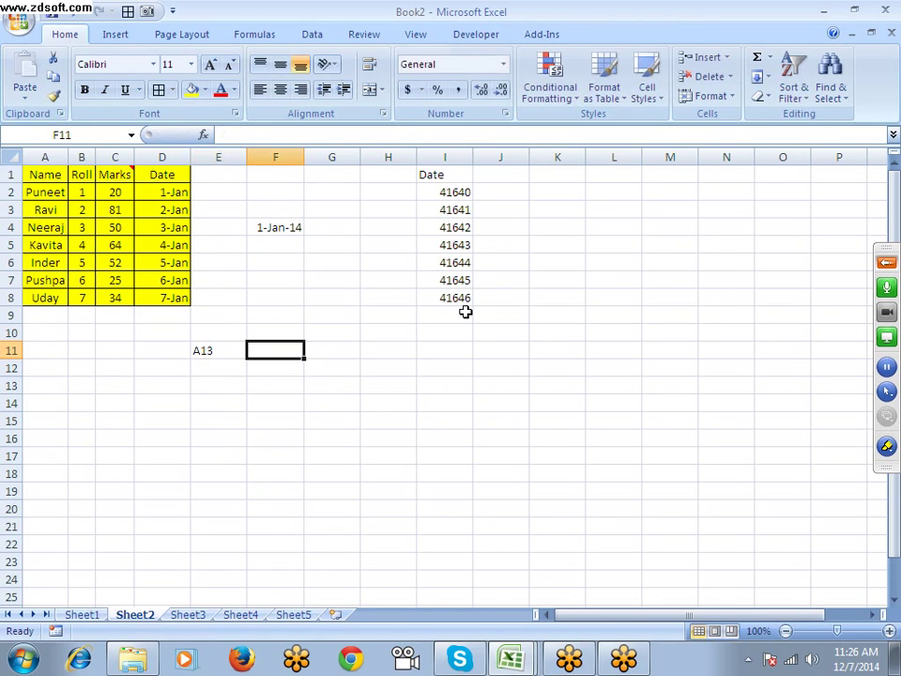
text(125)
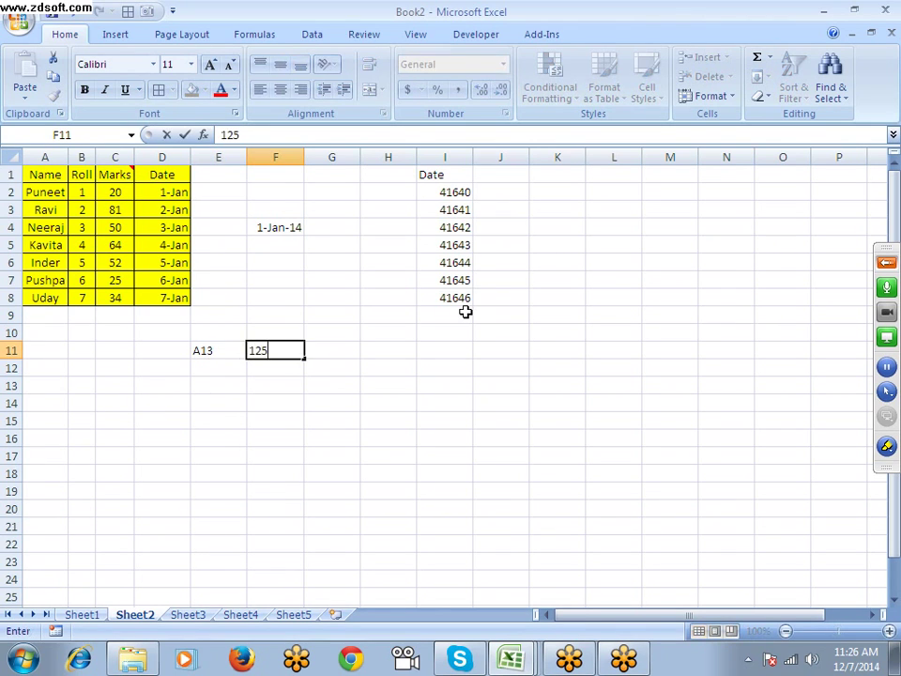
text(D)
key(Return)
Step: Enter =F11+10 in F12, which returns a #VALUE! error
text(=)
key(Up)
text(+)
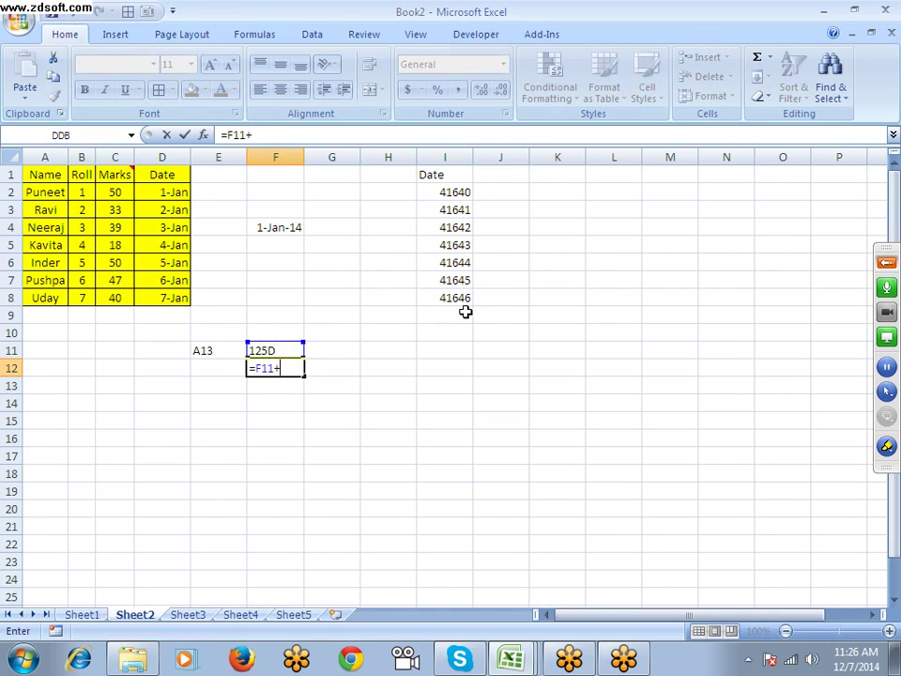
text(10)
key(Return)
key(Up)
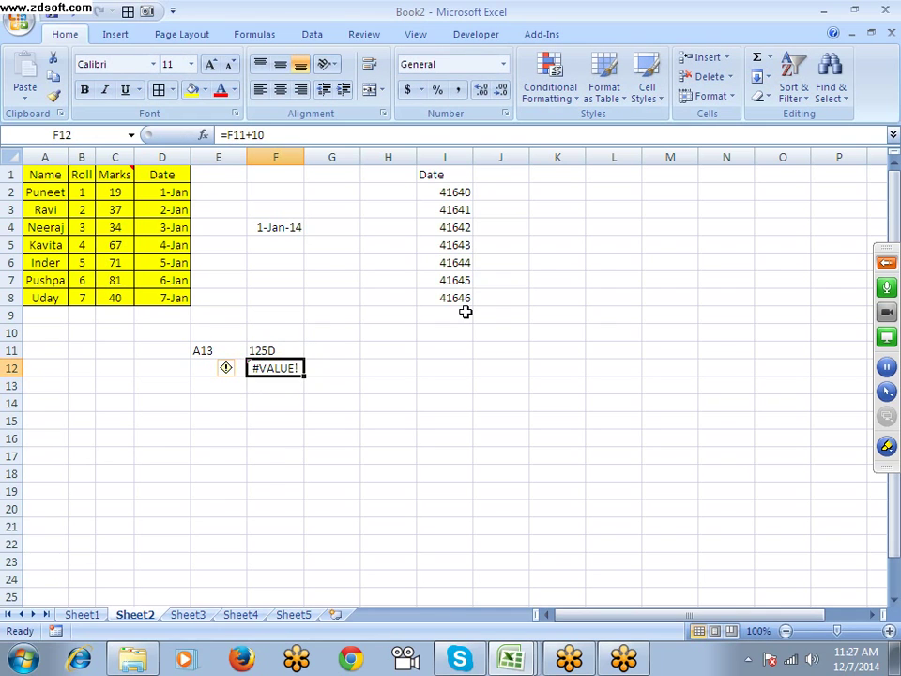
key(Down)
key(Down)
Step: Enter the date 1-jan-2014 in D14
key(Left)
key(Left)
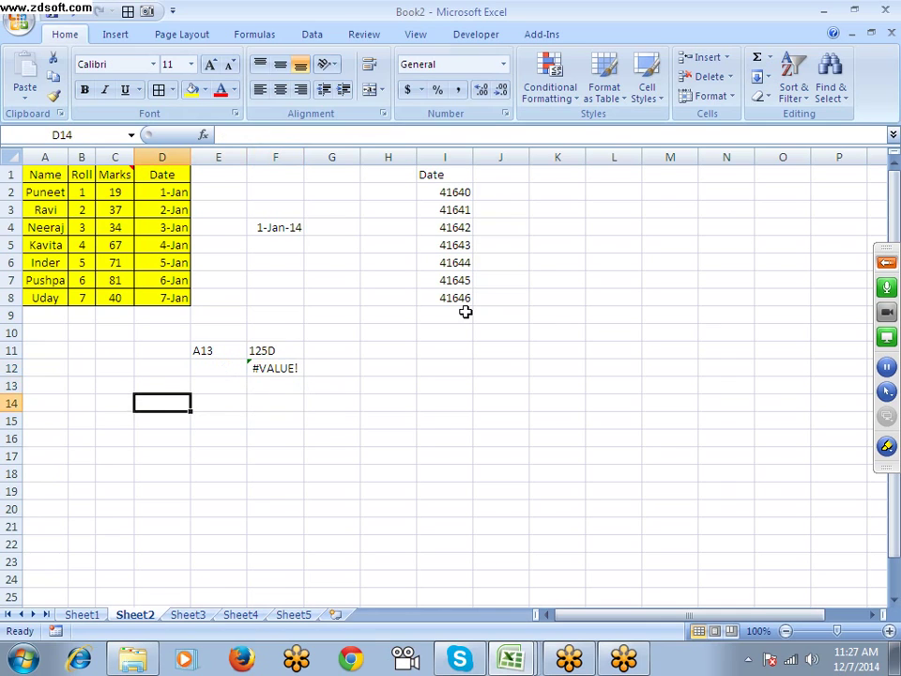
text(1-j)
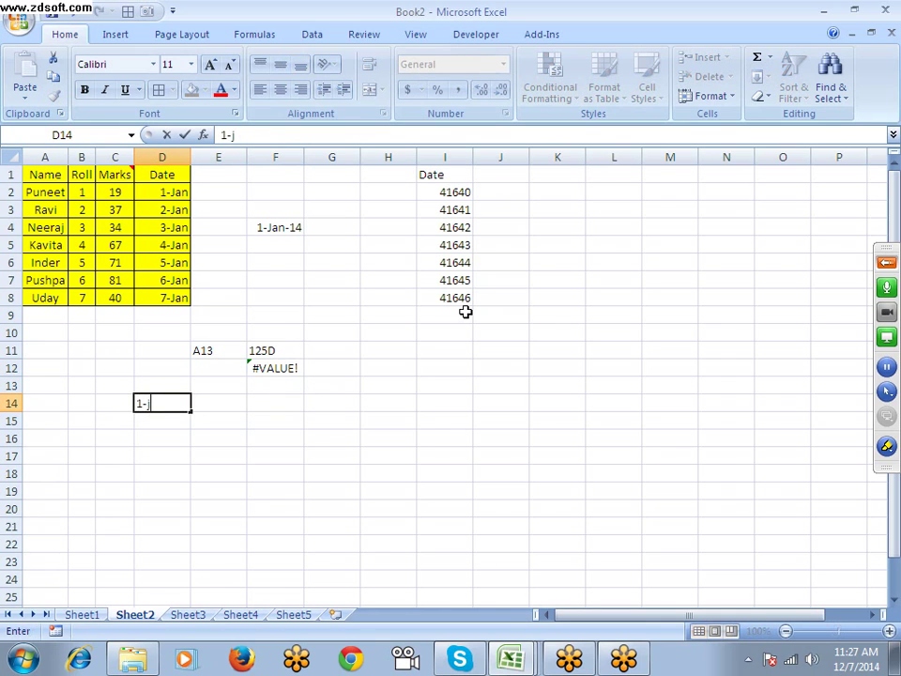
text(an-2014)
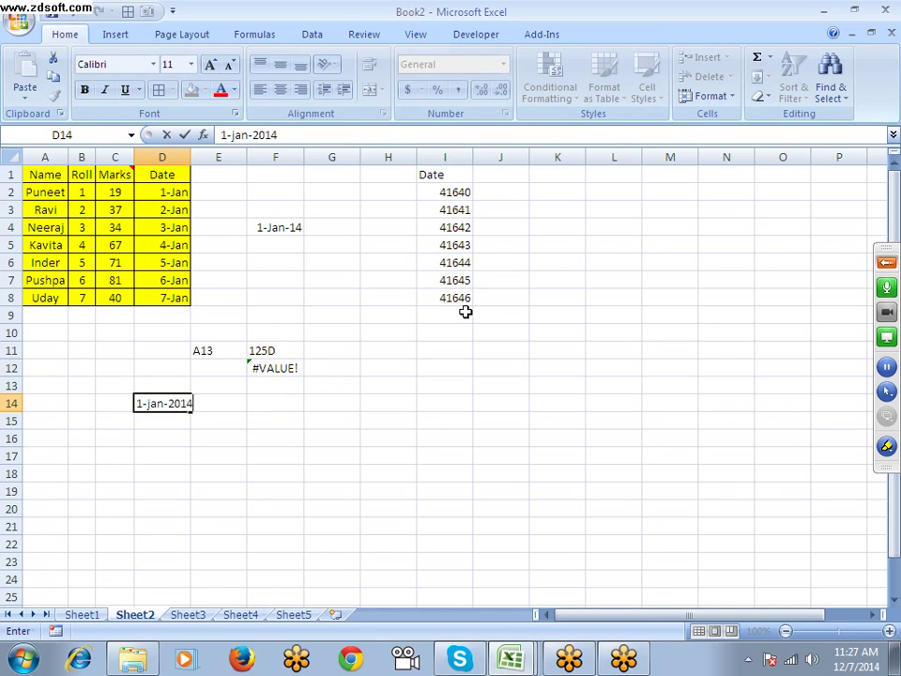
key(Return)
key(Up)
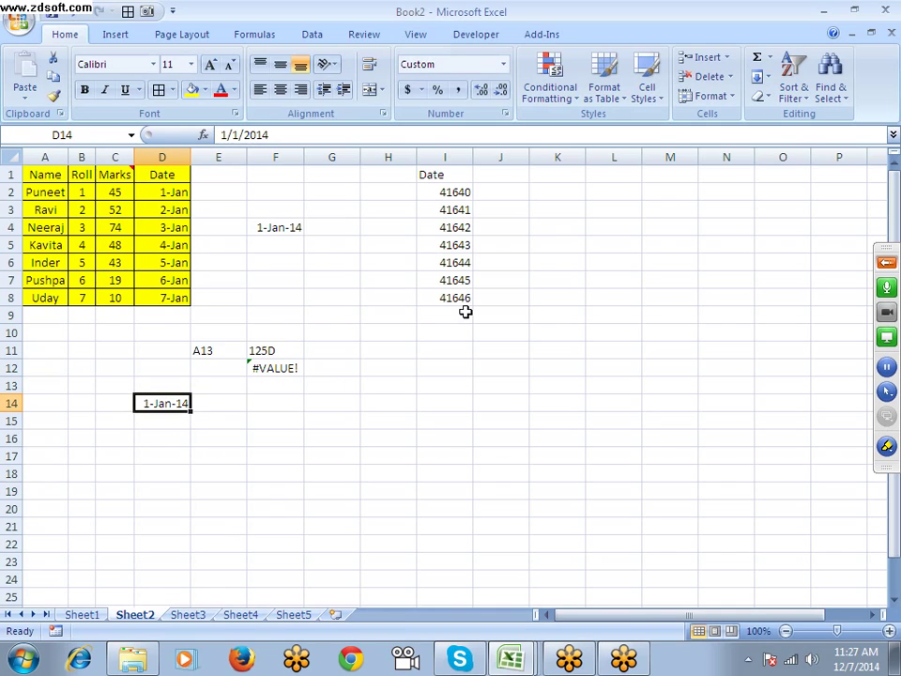
Step: Enter =D14+10 in E14 to get 11-Jan-14
key(Right)
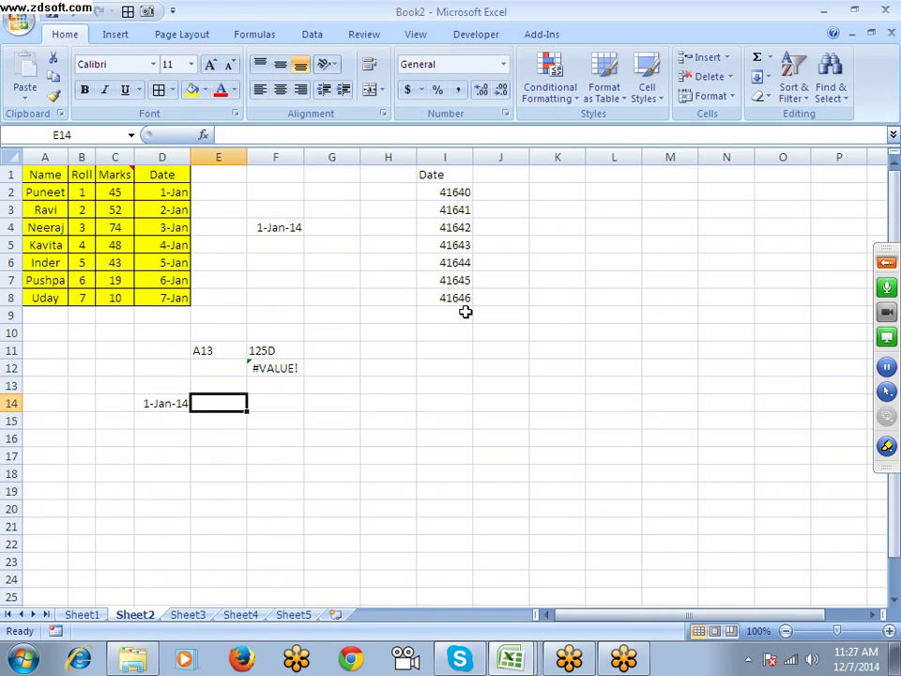
text(=)
key(Left)
text(+1)
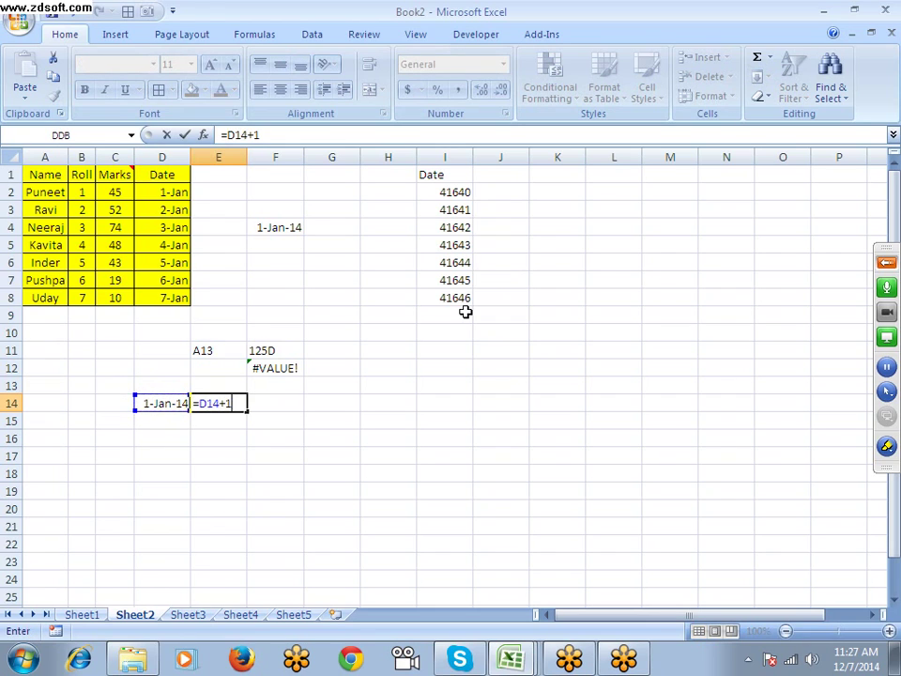
text(0)
key(Return)
key(Up)
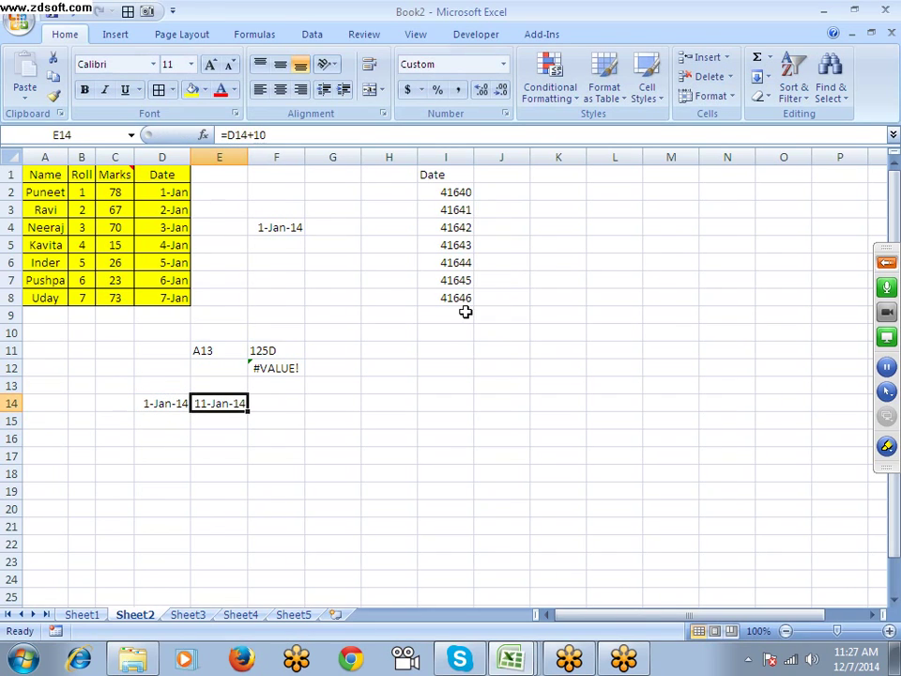
Step: Switch D14 and E14 to General format to reveal their serial numbers
key(Left)
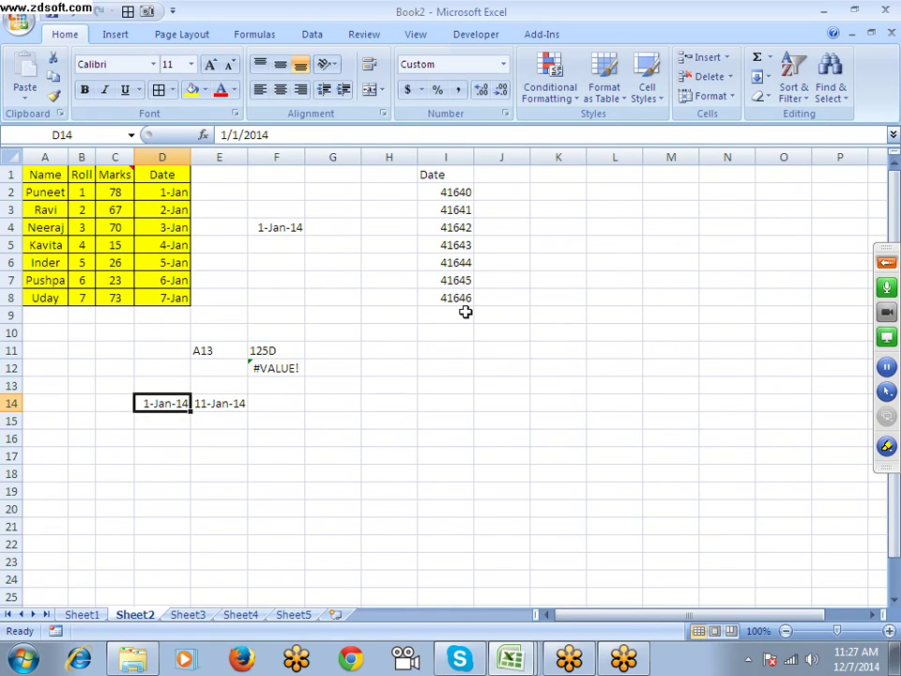
key(ctrl+shift+asciitilde)
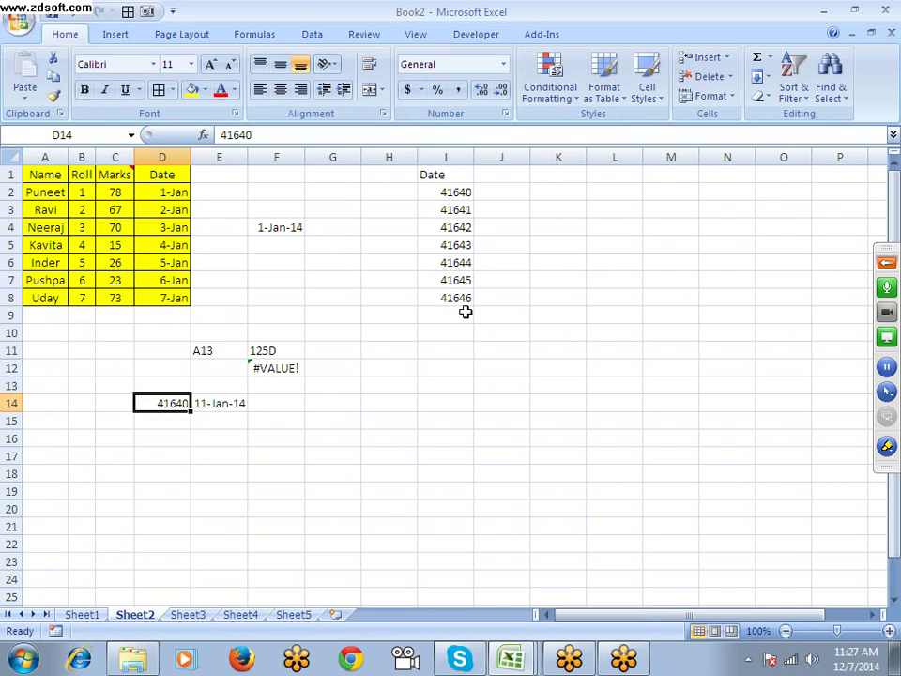
key(Right)
key(ctrl+shift+asciitilde)
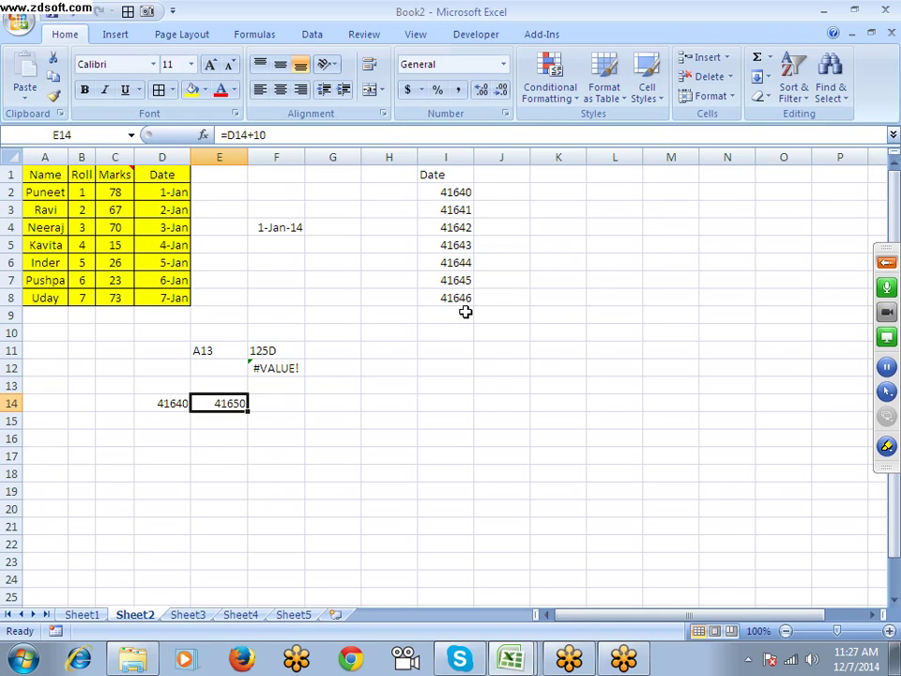
Step: Restore date format on D14 and E14 and cancel a stray entry
key(Left)
key(ctrl+shift+3)
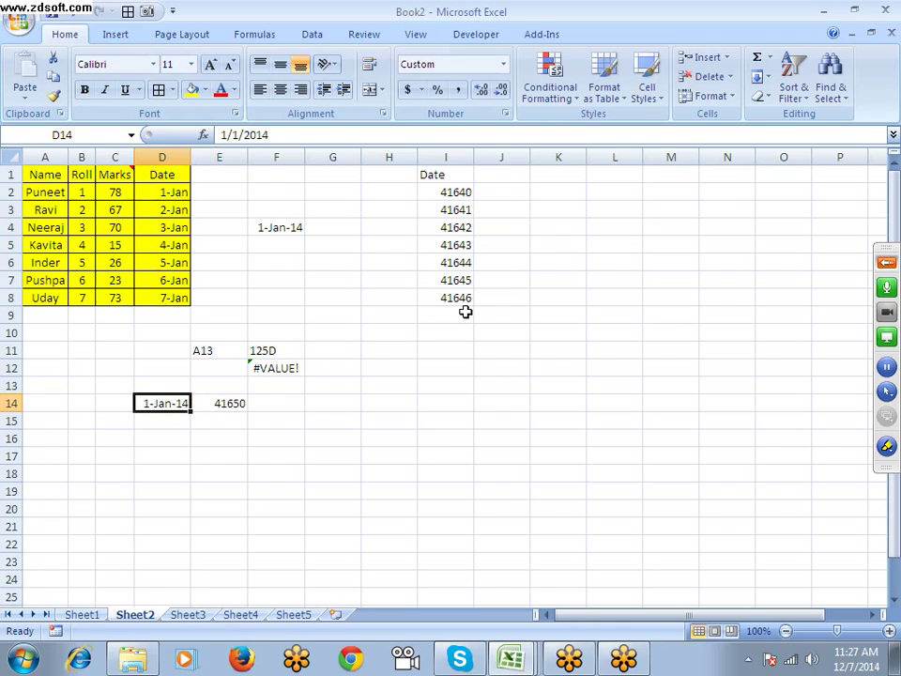
key(Right)
key(ctrl+shift+3)
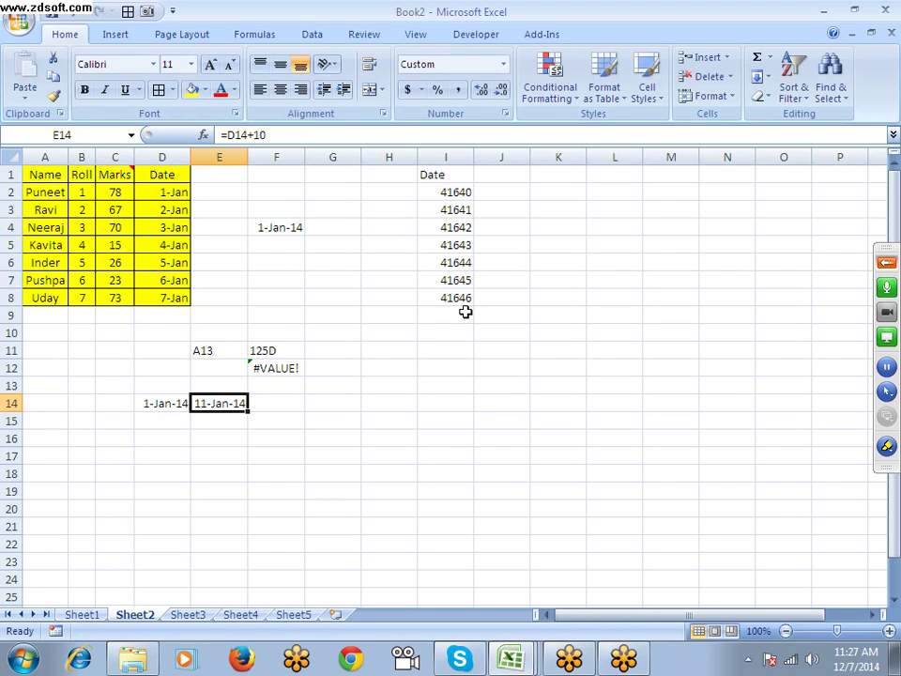
text(0)
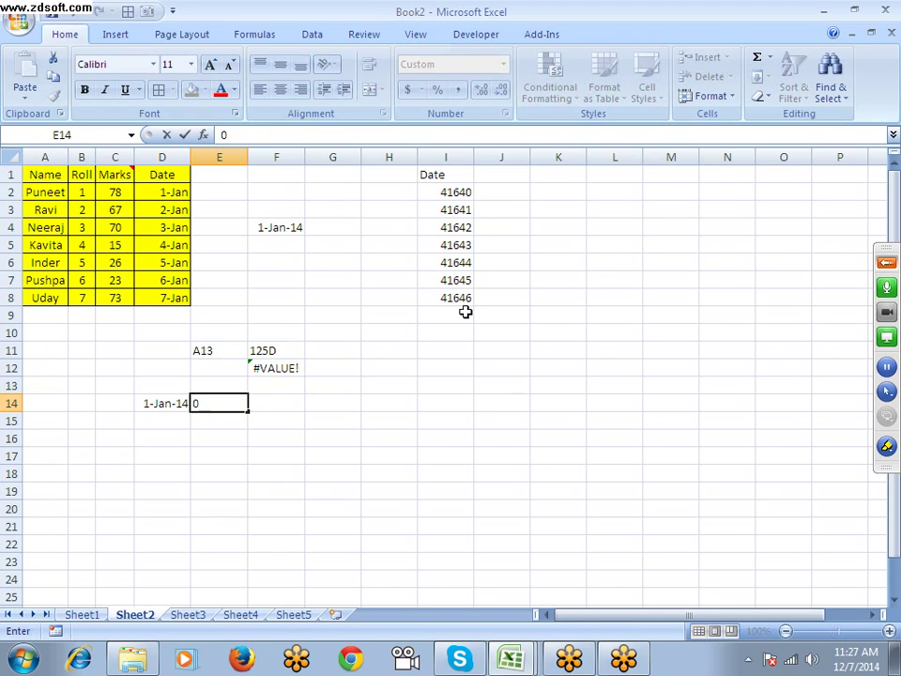
key(Escape)
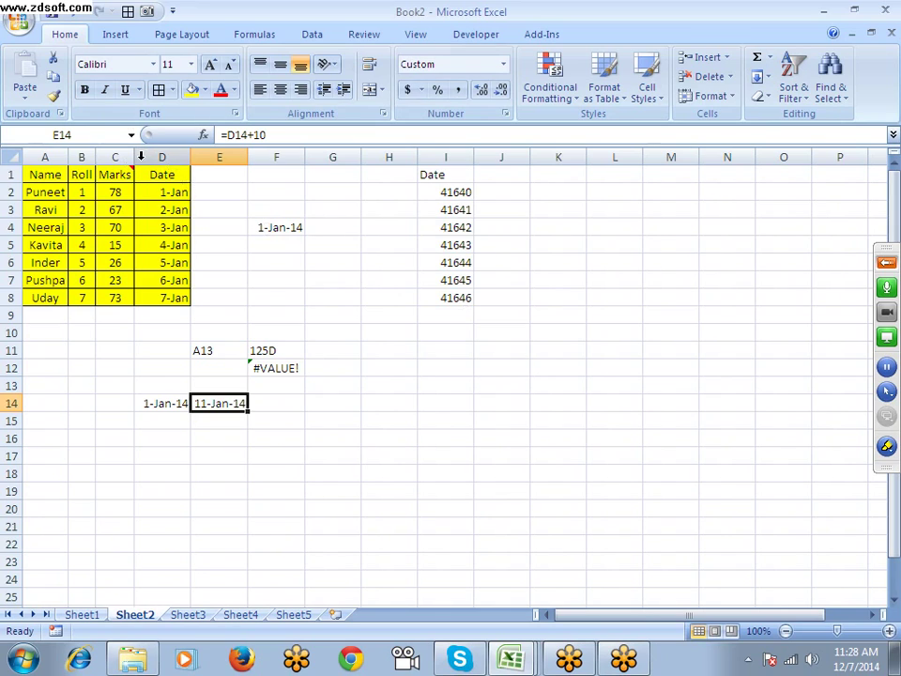
double_click(161, 174)
double_click(161, 174)
key(Escape)
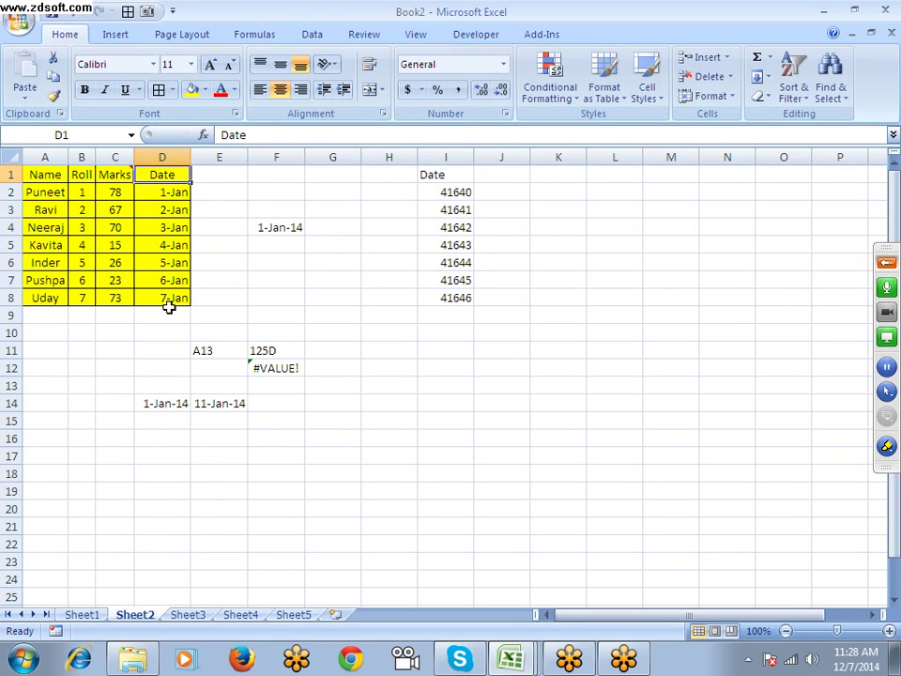
shift+click(167, 297)
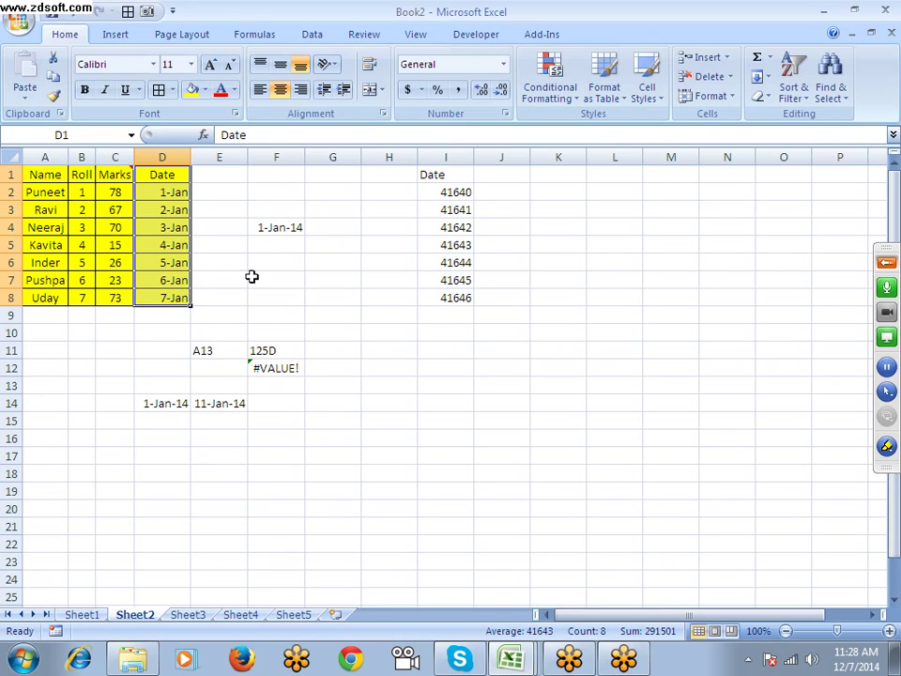
drag(433, 175, 454, 298)
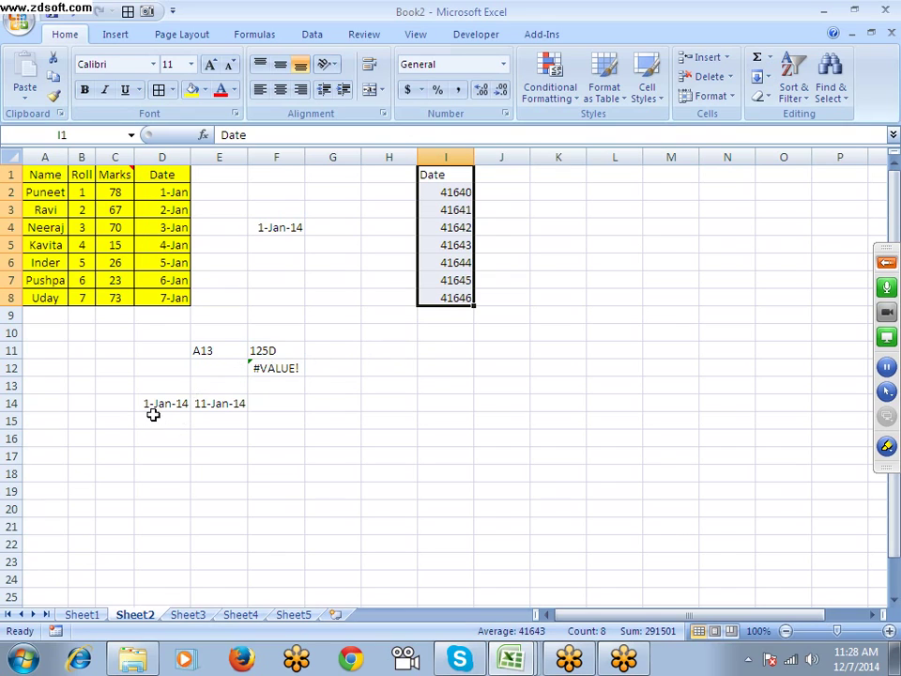
click(459, 194)
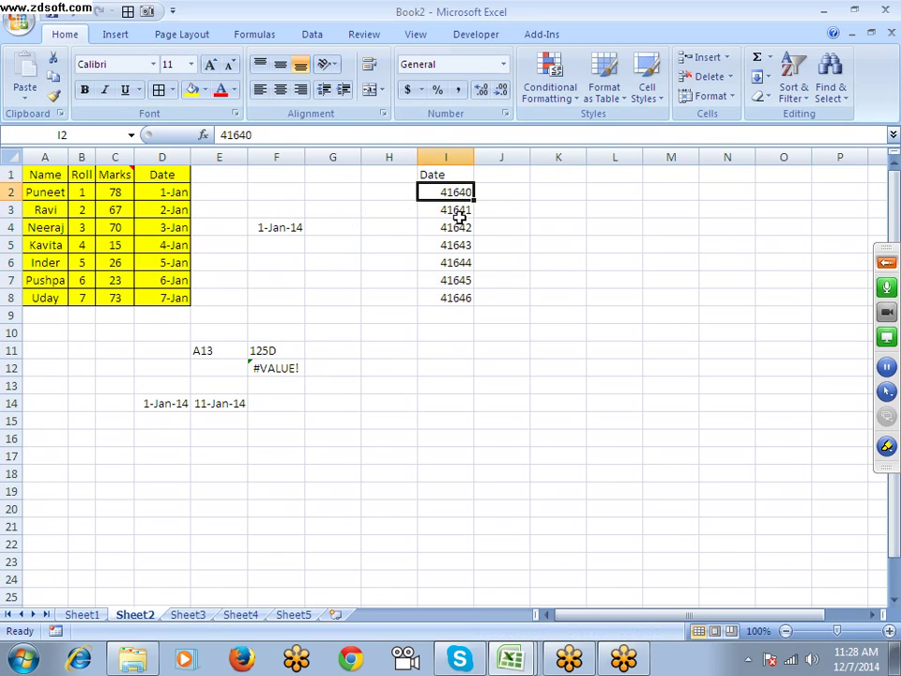
shift+click(457, 299)
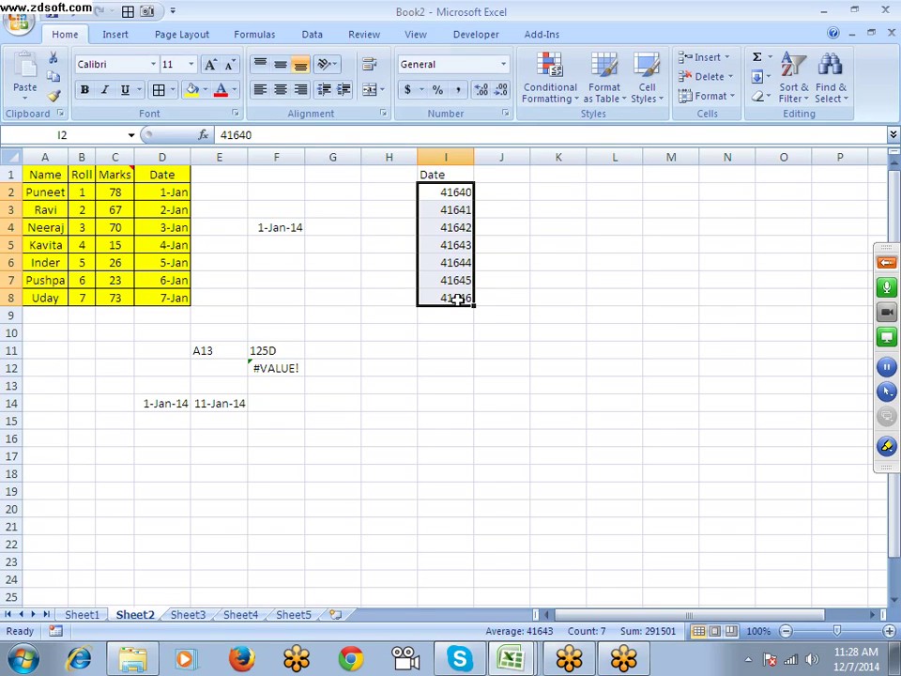
click(451, 195)
double_click(450, 195)
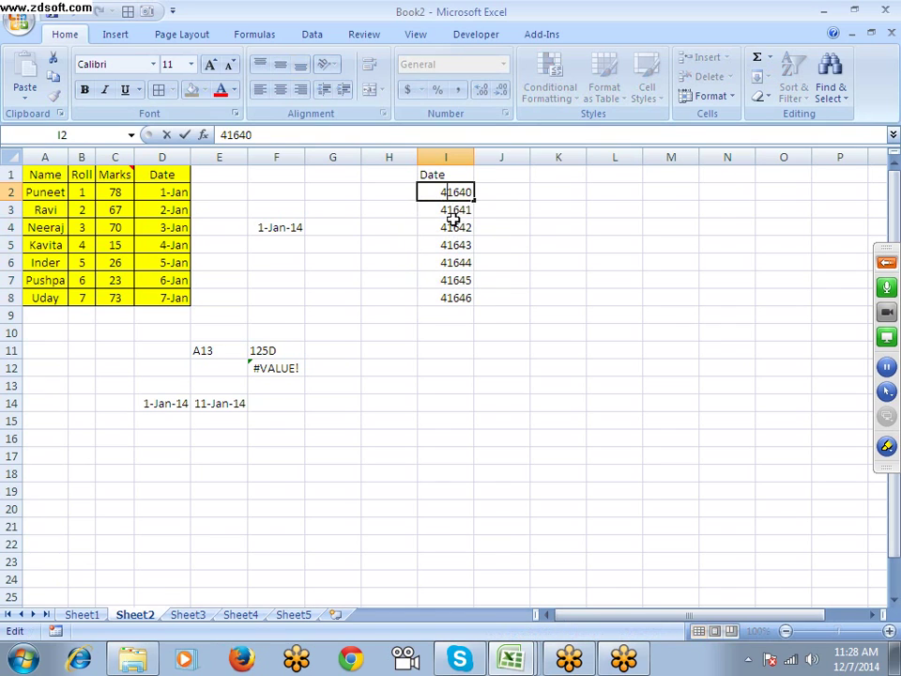
key(Return)
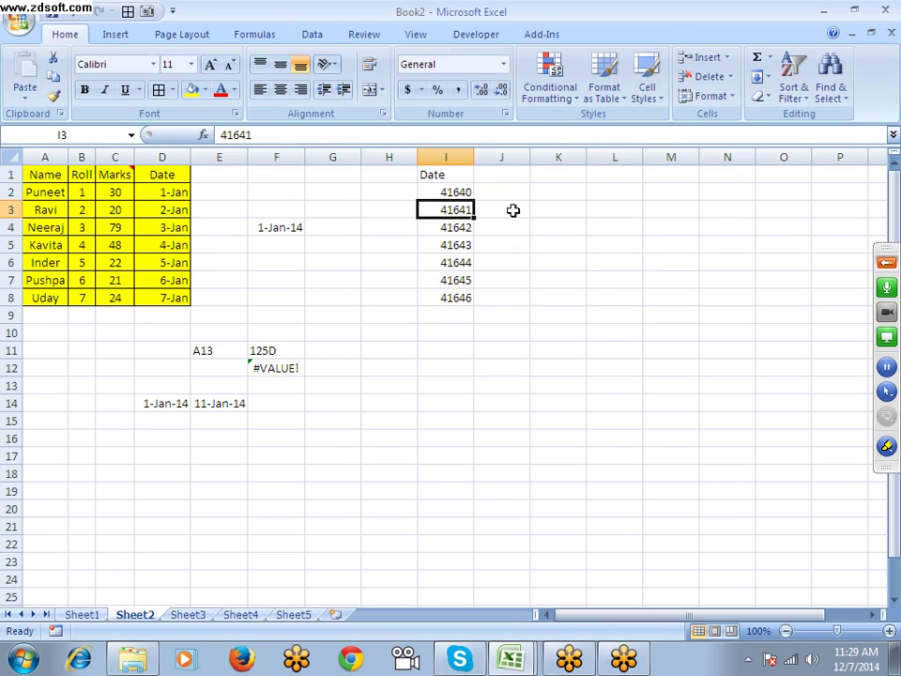
Step: Enter '41640 in K2 so the number is stored as text
click(551, 190)
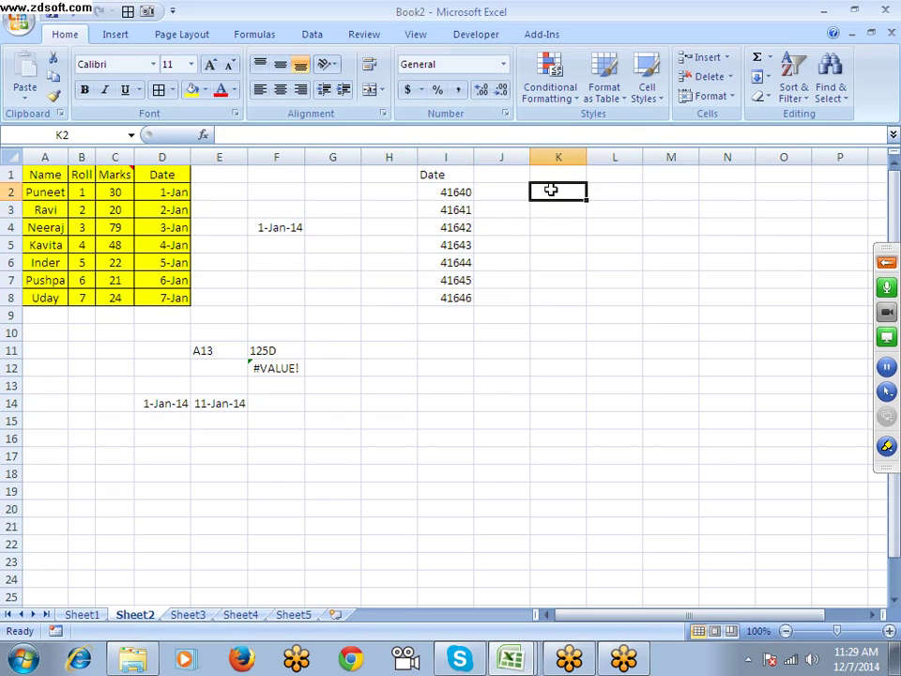
text('4)
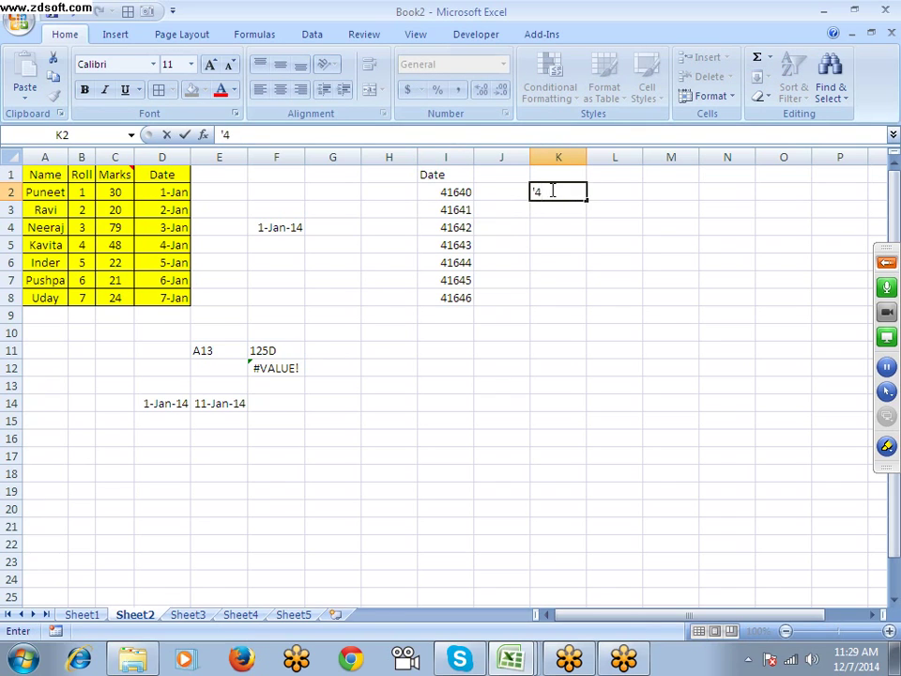
text(1640)
key(Return)
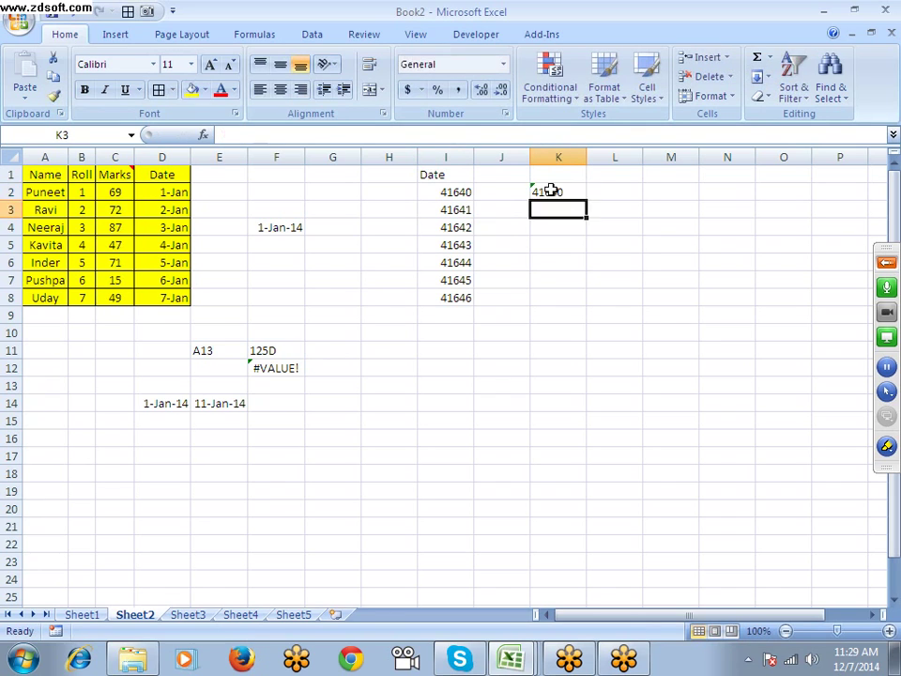
click(551, 191)
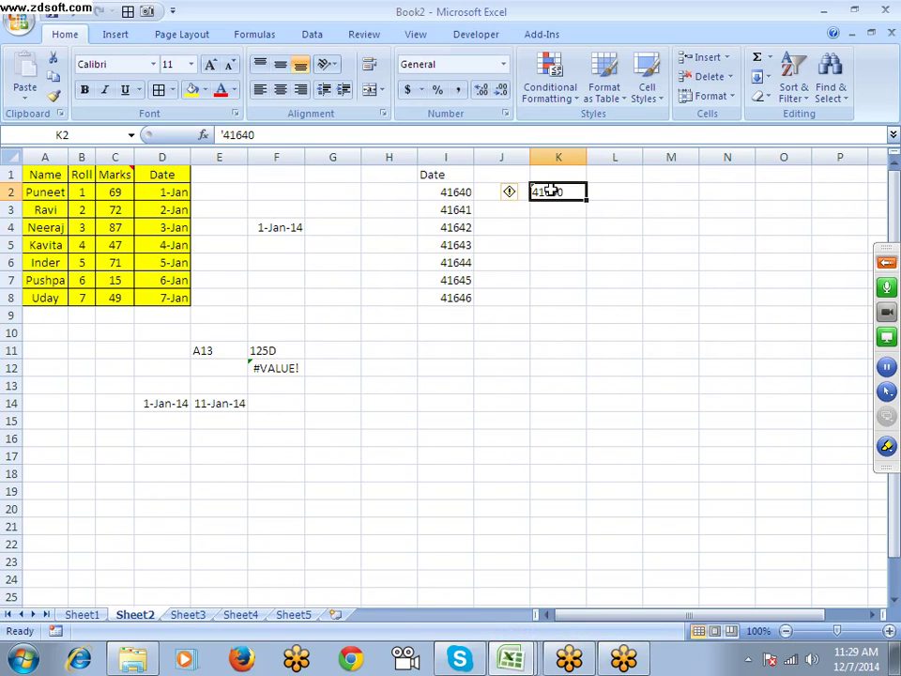
double_click(552, 191)
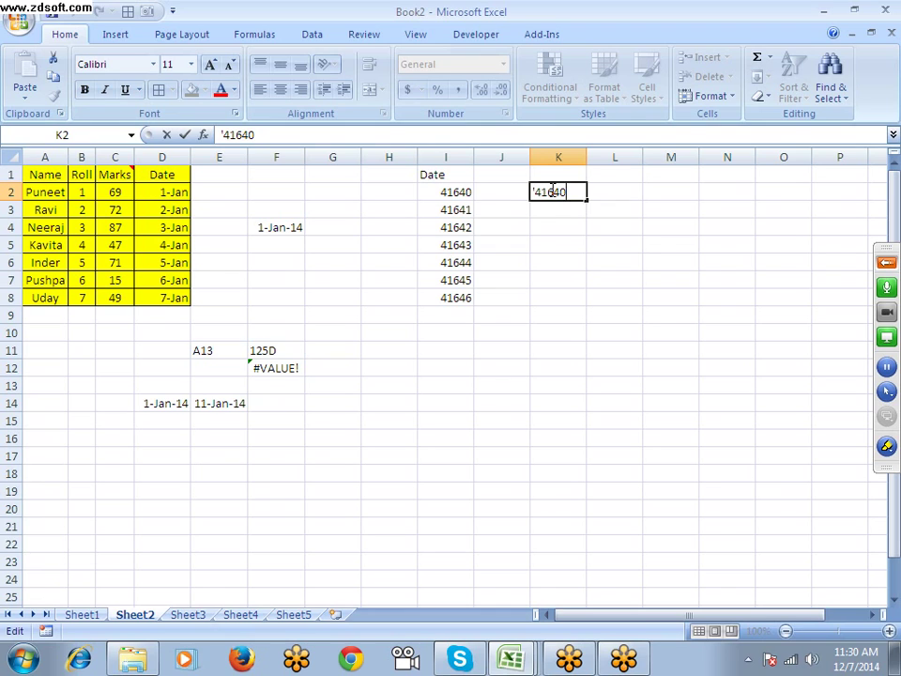
key(ctrl+Return)
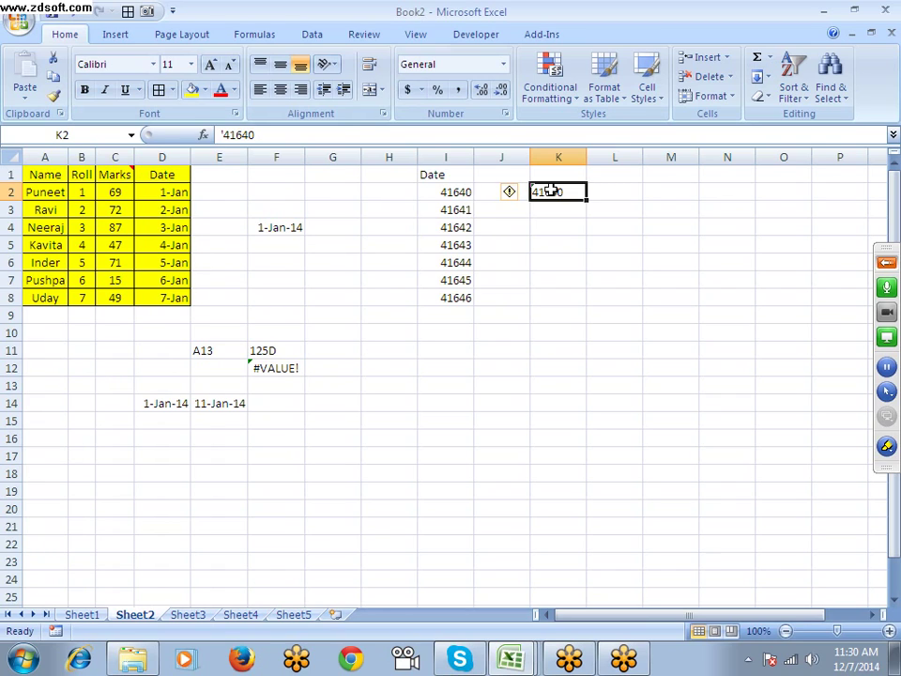
Step: Enter =VALUE(K2) in L2, then fill K2's text 41640 down to K8 with Ctrl+D
click(618, 192)
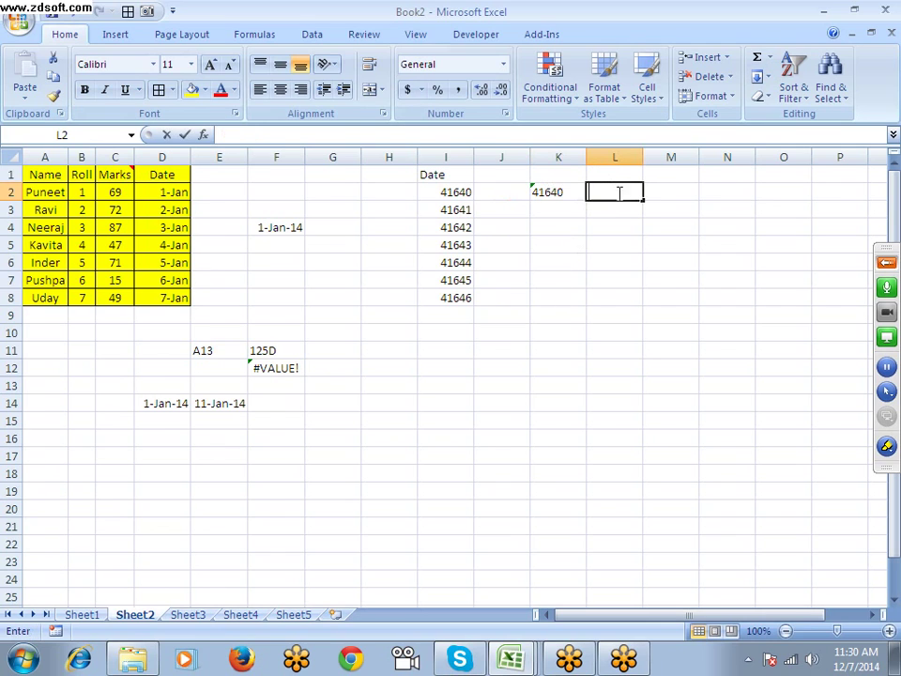
text(=vl)
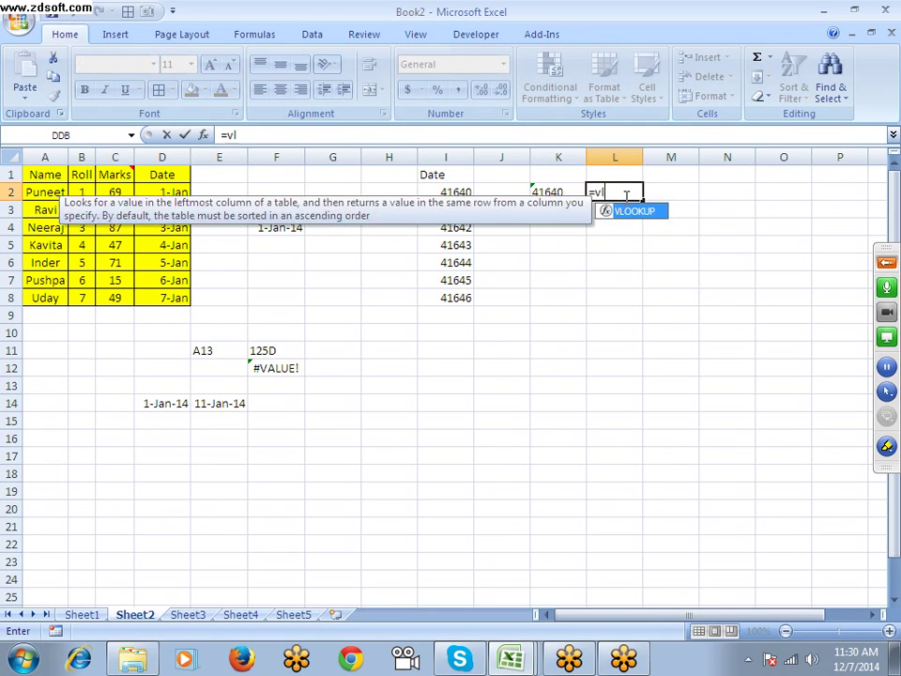
key(BackSpace)
text(a)
key(Tab)
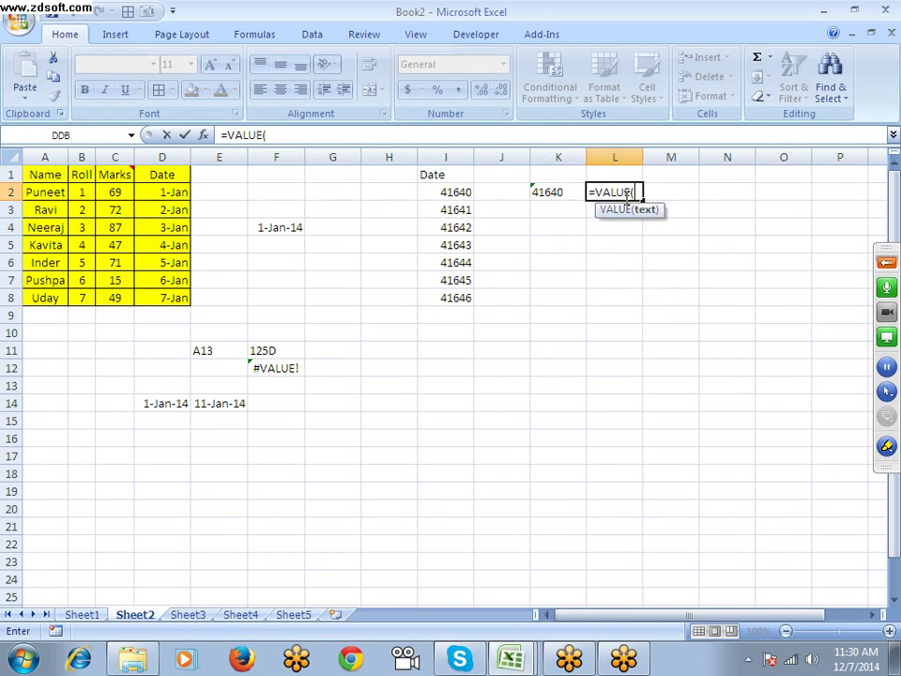
text(K2)
key(Return)
click(624, 197)
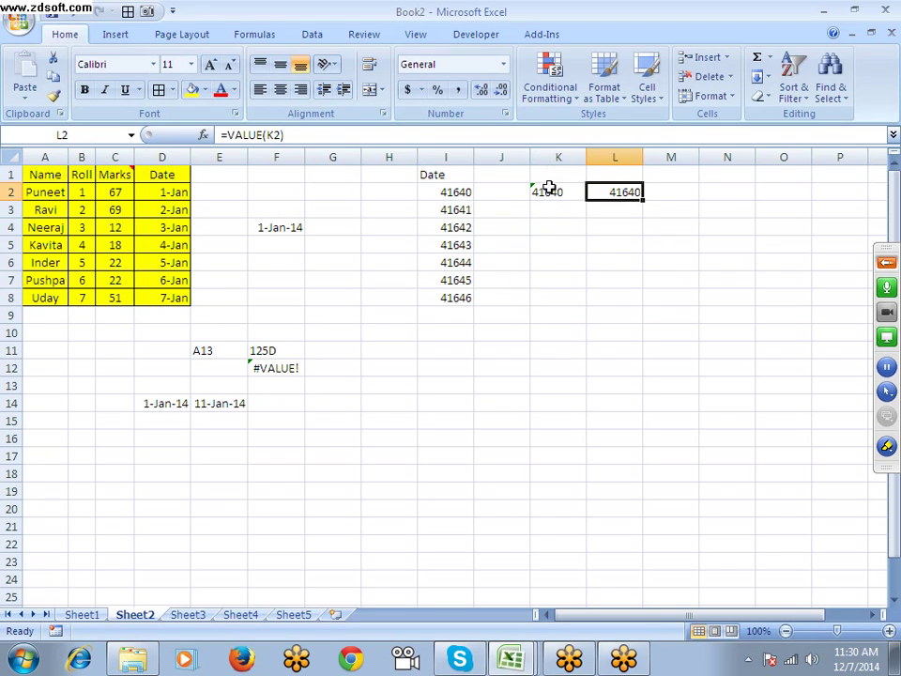
drag(547, 191, 551, 291)
key(ctrl+d)
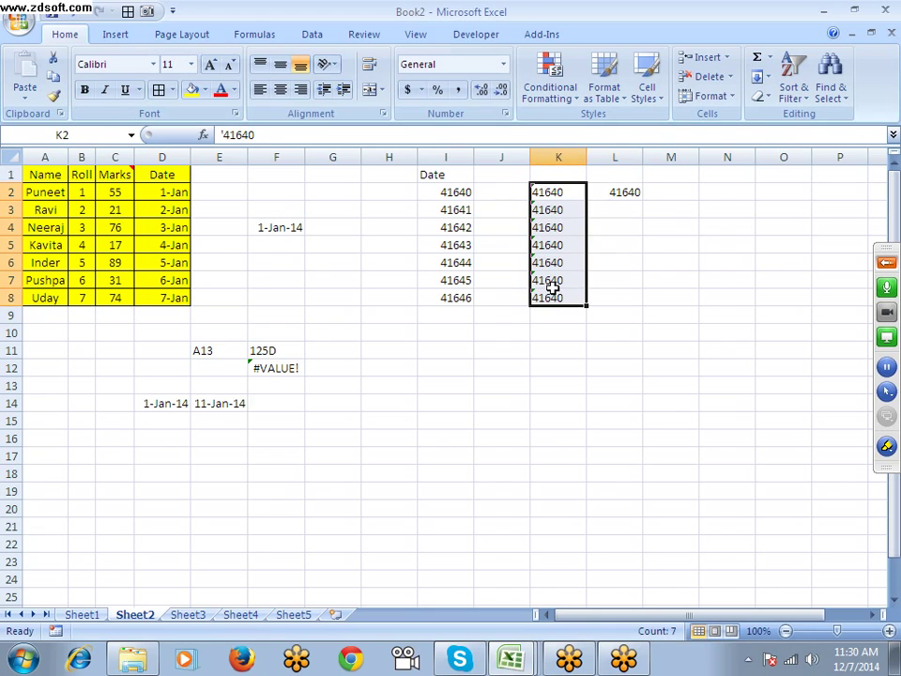
Step: Convert K2:K8's text to numbers with Data > Text to Columns, then undo it
click(312, 35)
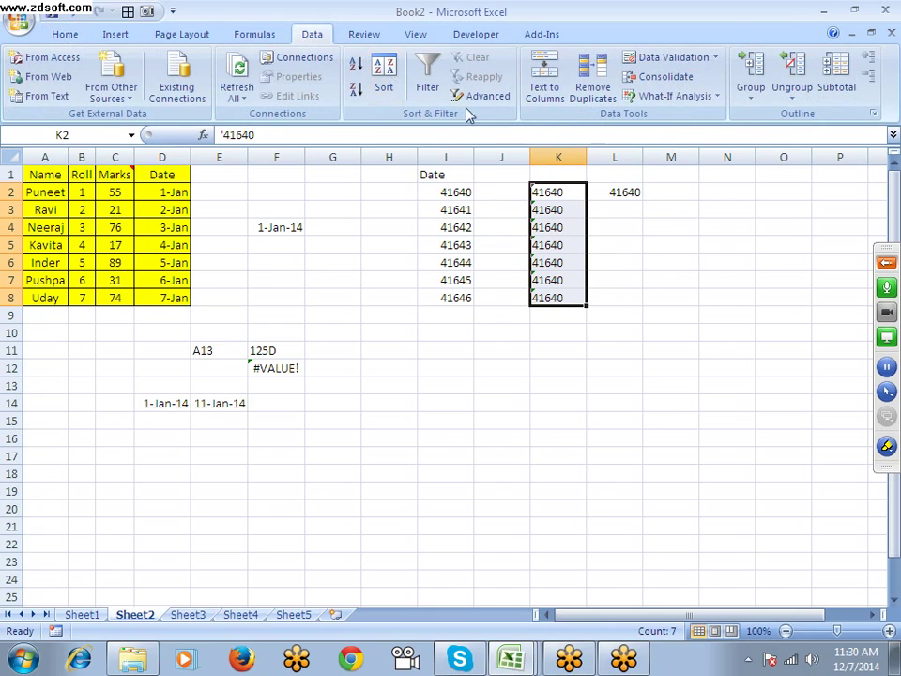
click(546, 92)
click(611, 475)
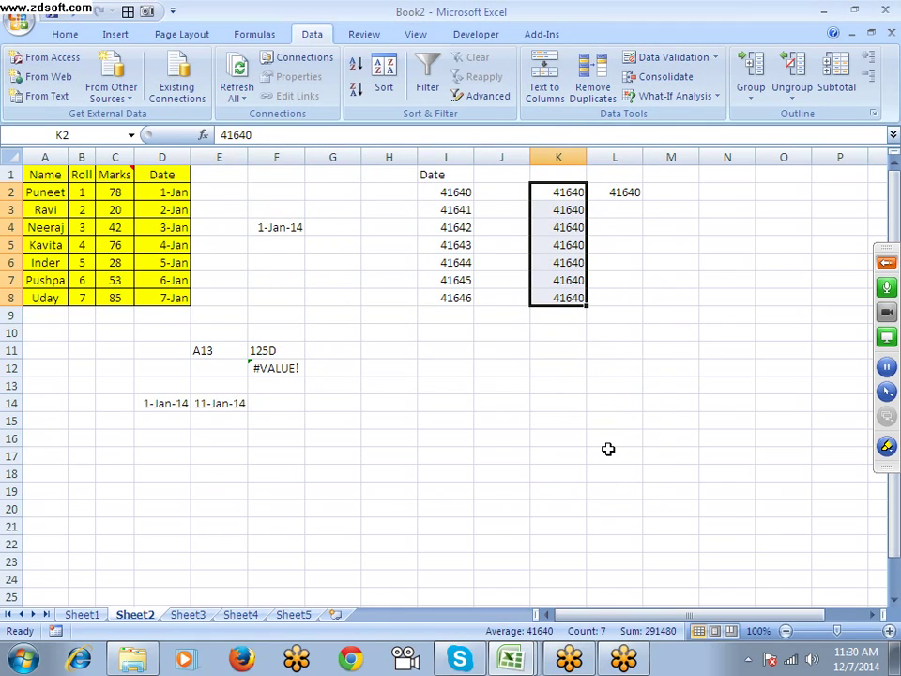
key(ctrl+z)
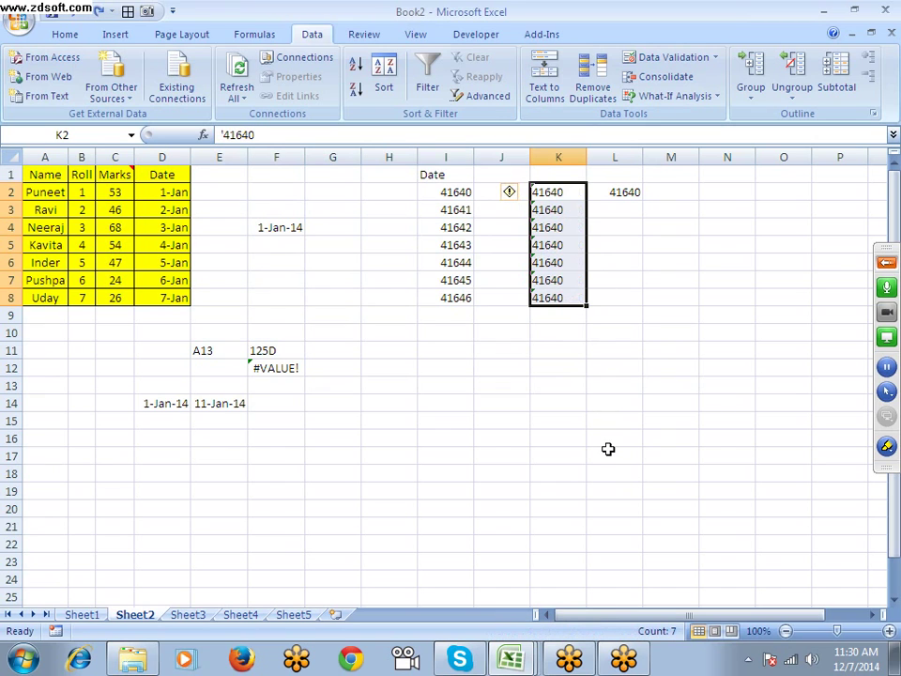
Step: Reconvert K2:K8 to numbers, format them as dates, then re-enter '41640 as text in every cell
click(544, 86)
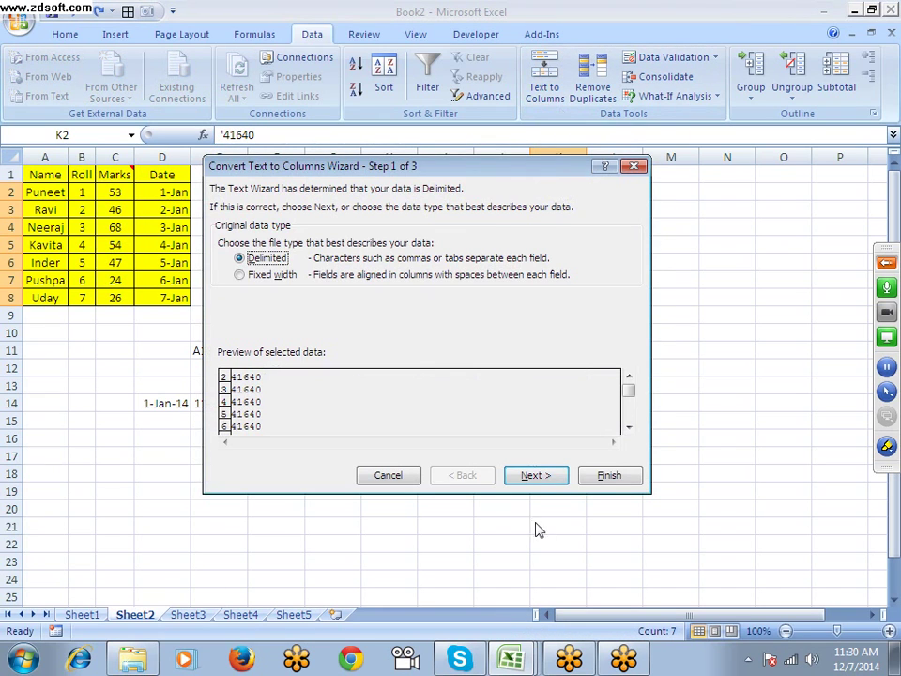
click(603, 477)
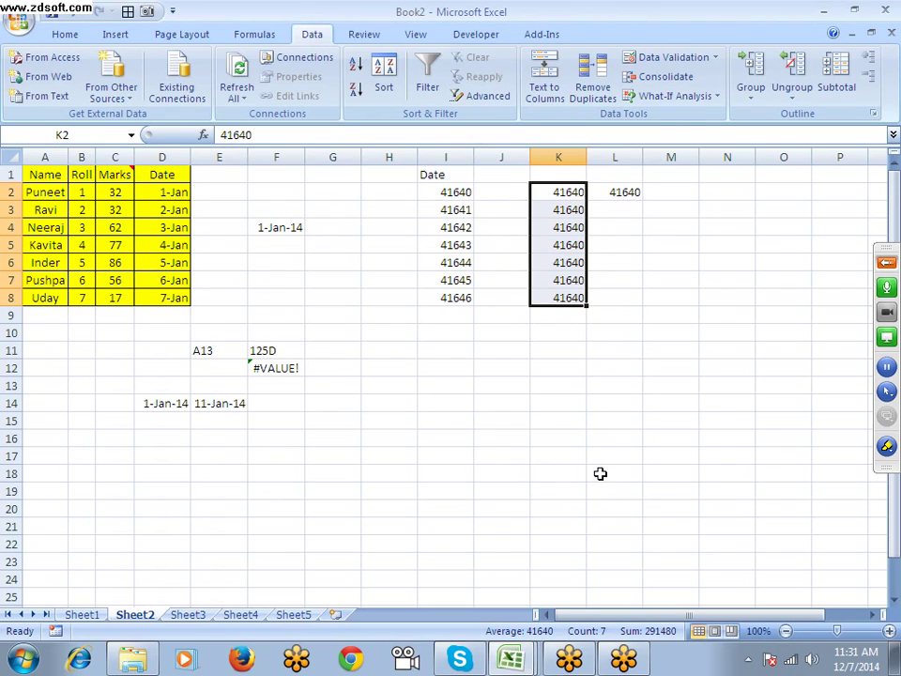
key(ctrl+shift+3)
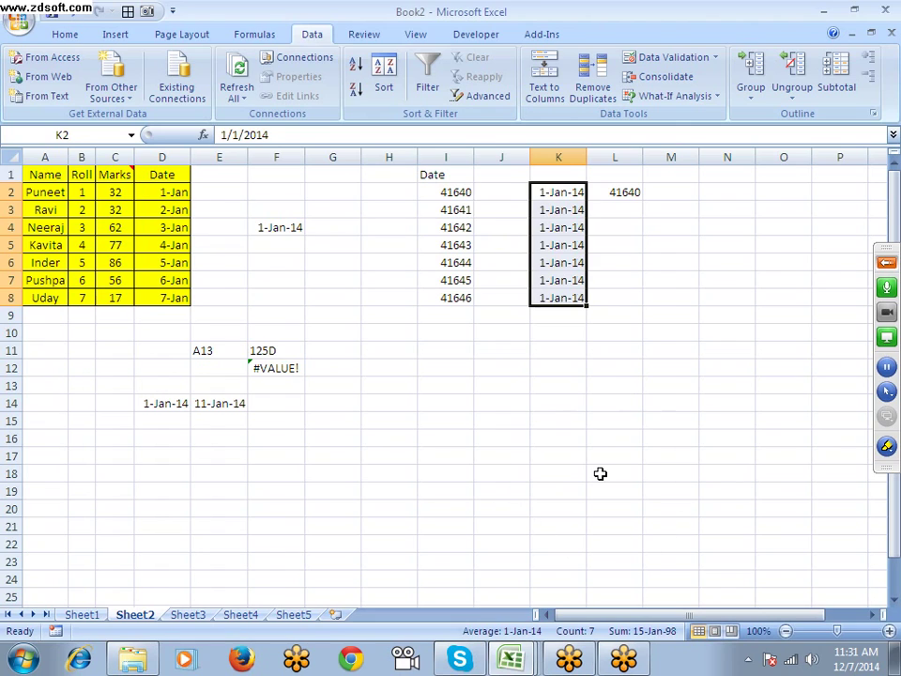
text('41640)
key(ctrl+Return)
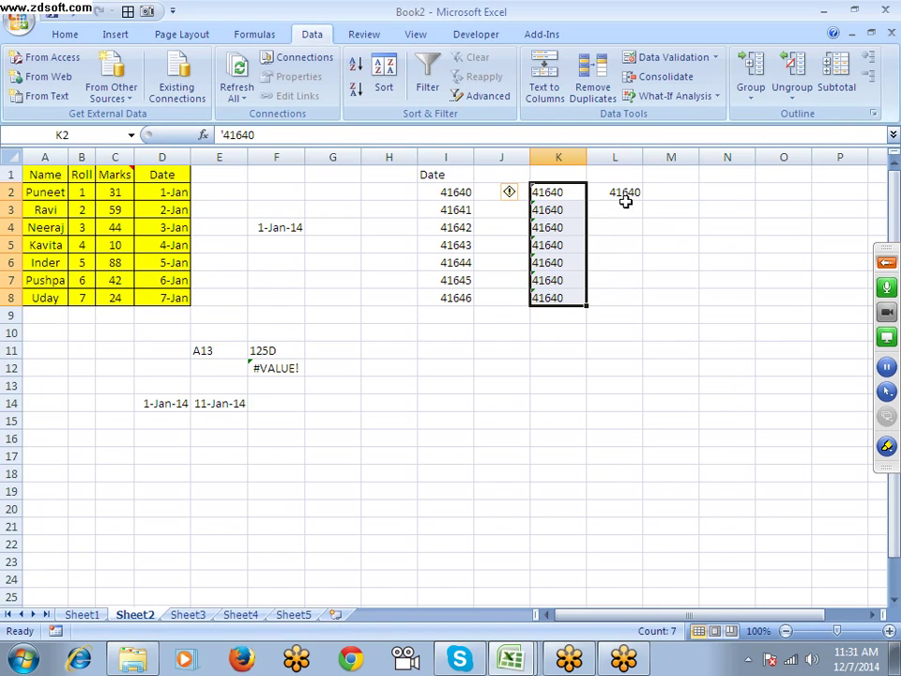
Step: Run Text to Columns on K2:K8 so the text 41640 becomes dates showing 1-Jan-14
click(544, 82)
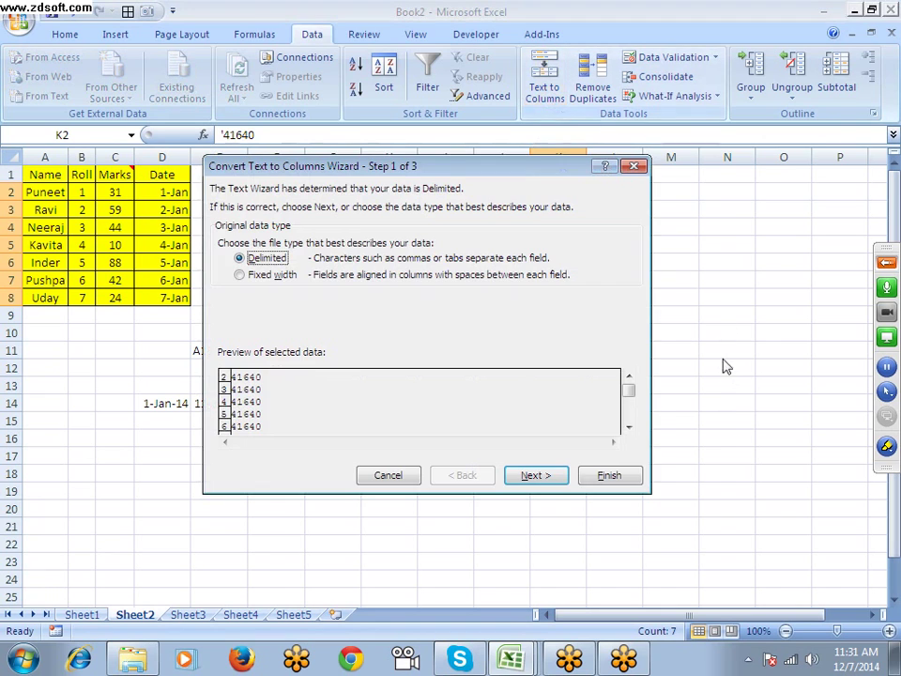
click(614, 476)
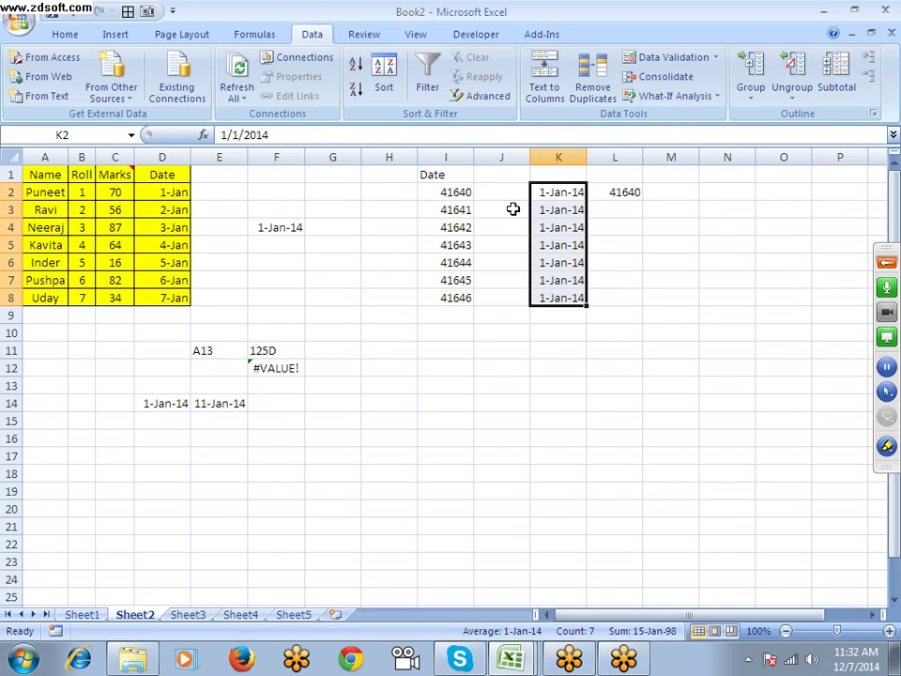
Step: Clear the practice cells J1:M8, E3:G14 and C12:D17
drag(499, 175, 645, 293)
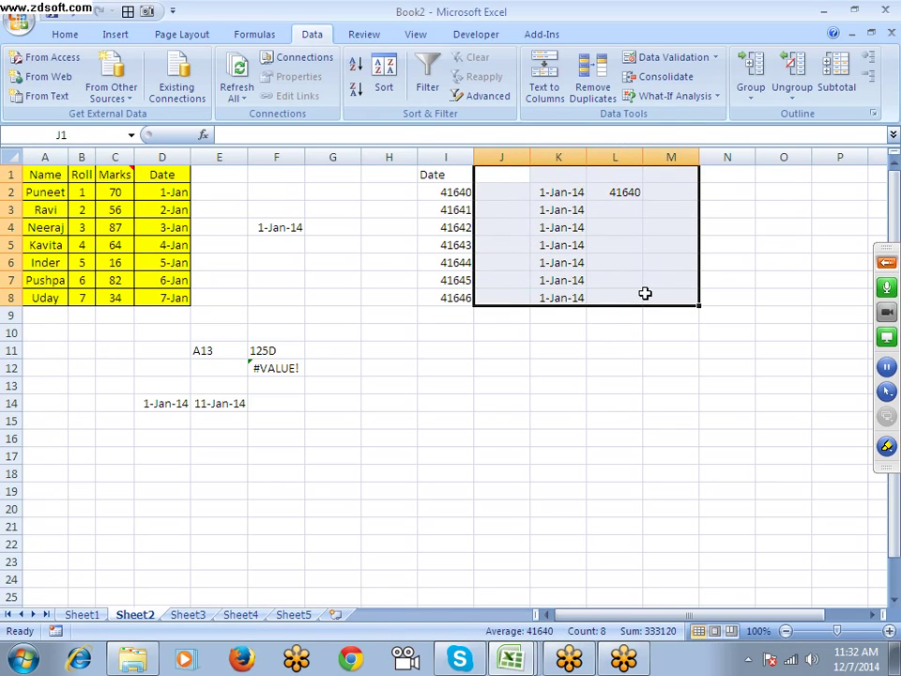
key(Delete)
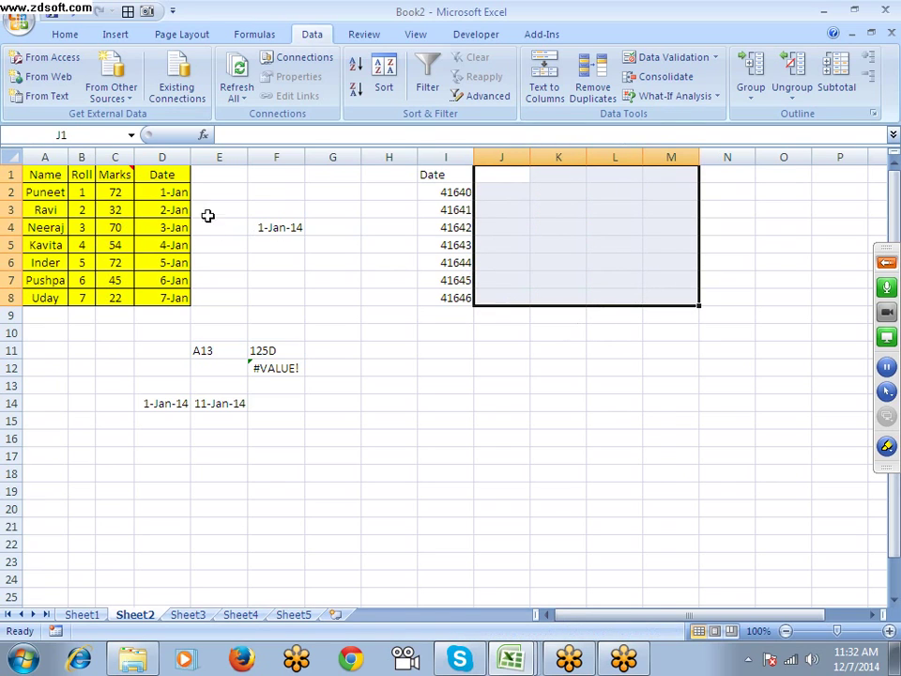
mouse_move(208, 215)
mouse_down()
mouse_move(238, 312)
mouse_move(310, 421)
mouse_up()
key(Delete)
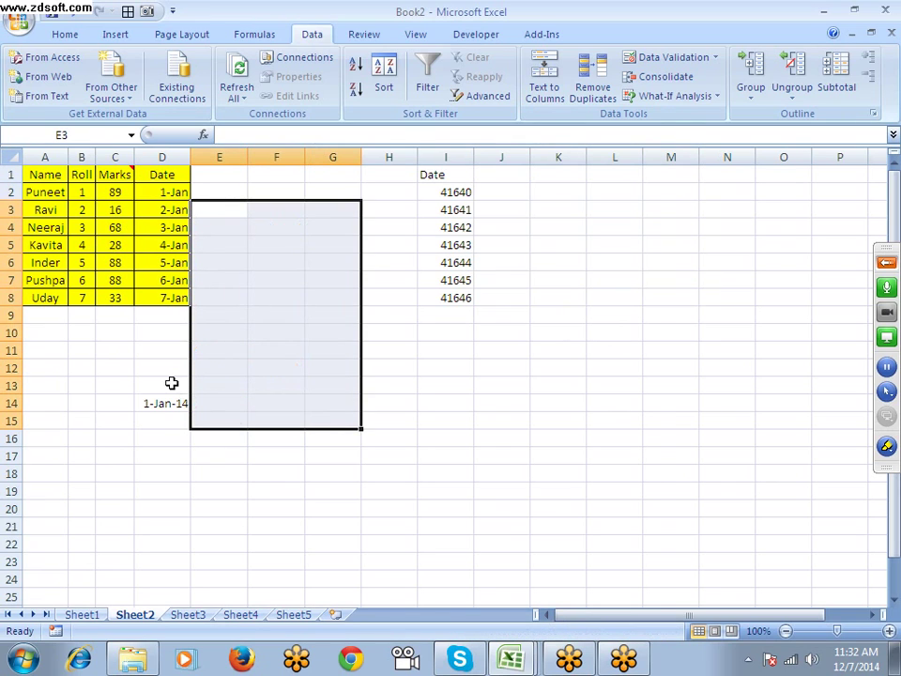
drag(112, 368, 179, 448)
key(Delete)
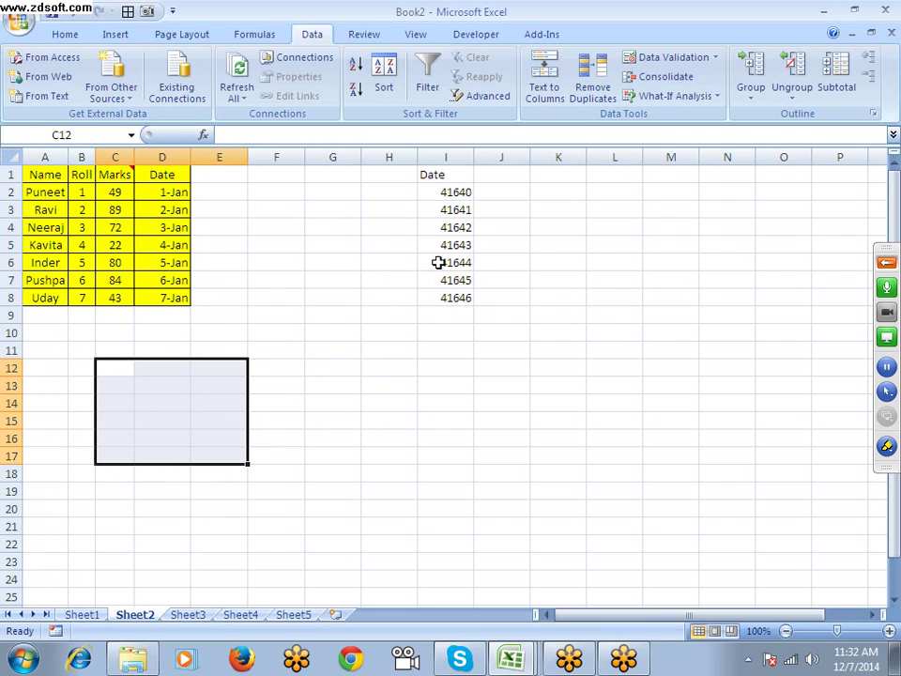
Step: Copy the Date column D1:D8
click(440, 193)
drag(444, 298, 444, 187)
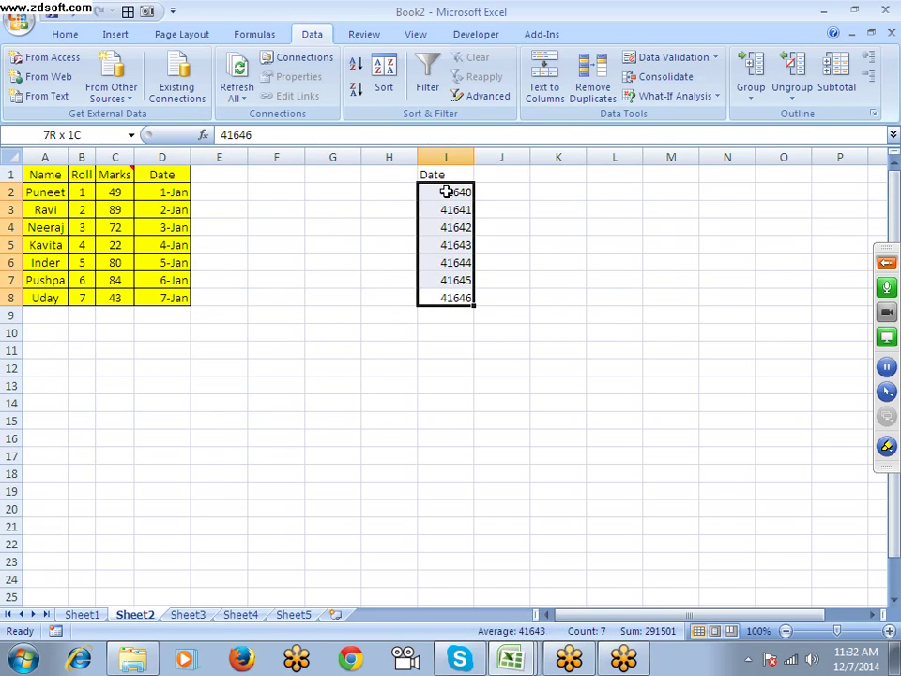
drag(176, 175, 179, 300)
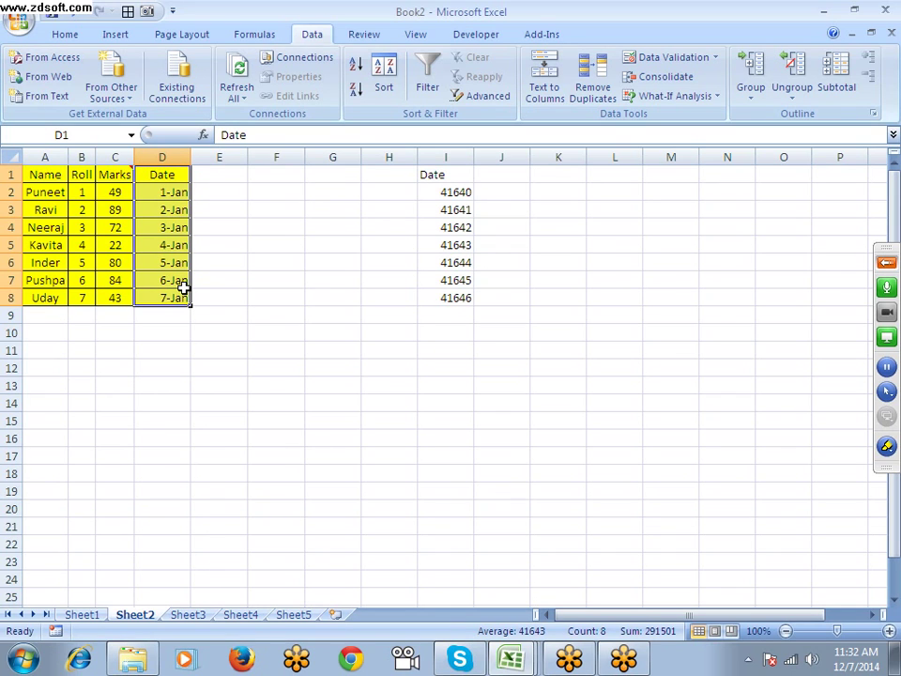
key(ctrl+c)
Step: Paste Special the Date column into J1 as values and number formats only
click(507, 174)
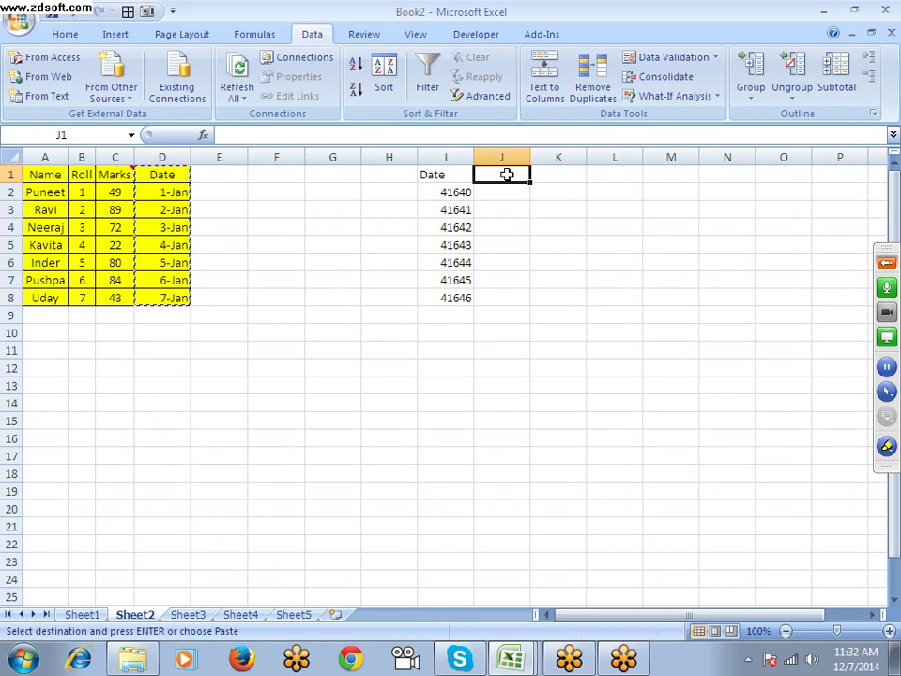
right_click(507, 174)
click(554, 244)
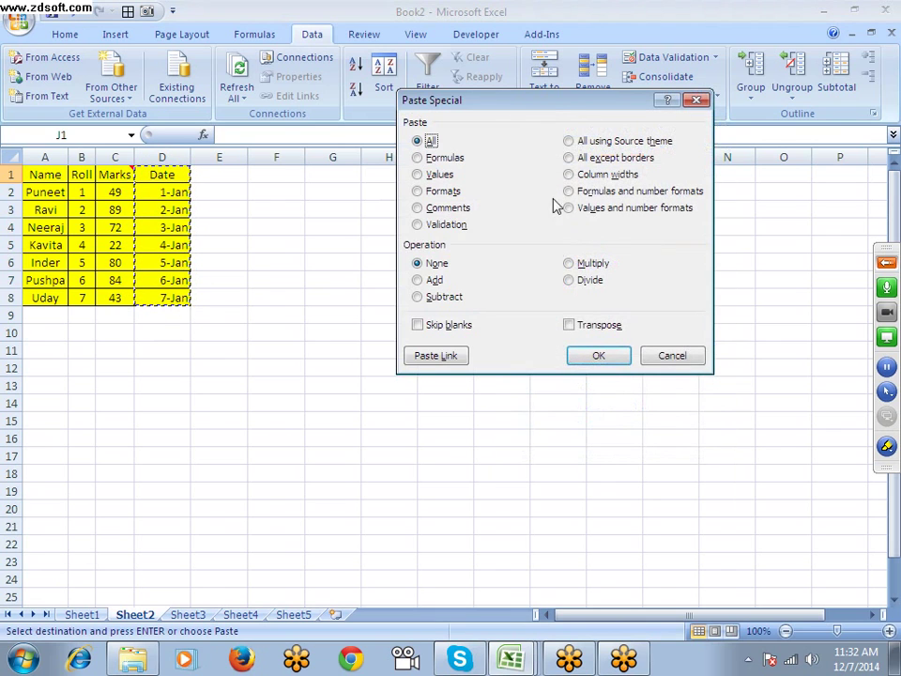
drag(548, 108, 185, 107)
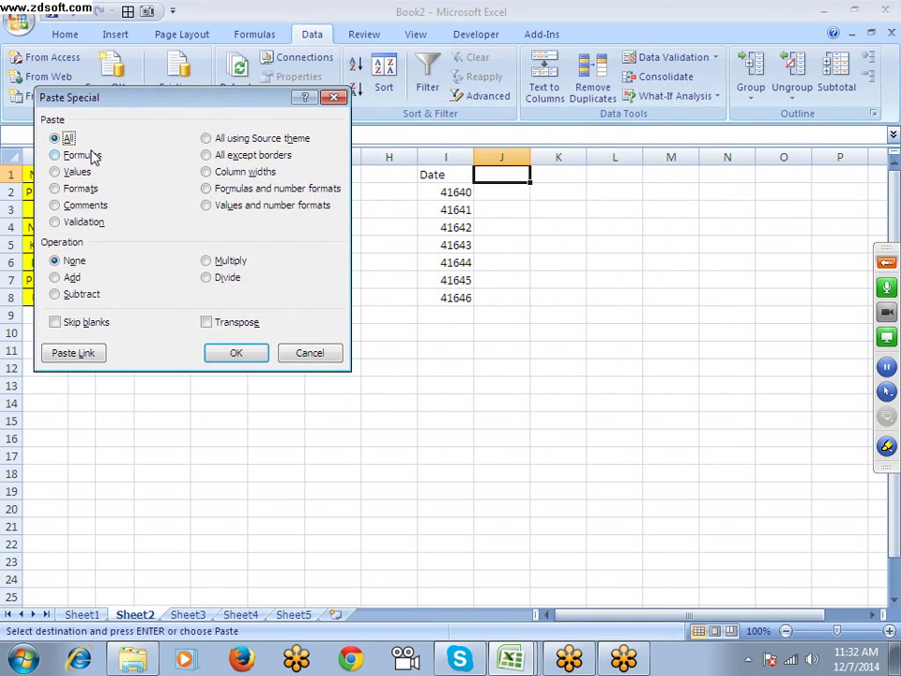
click(232, 211)
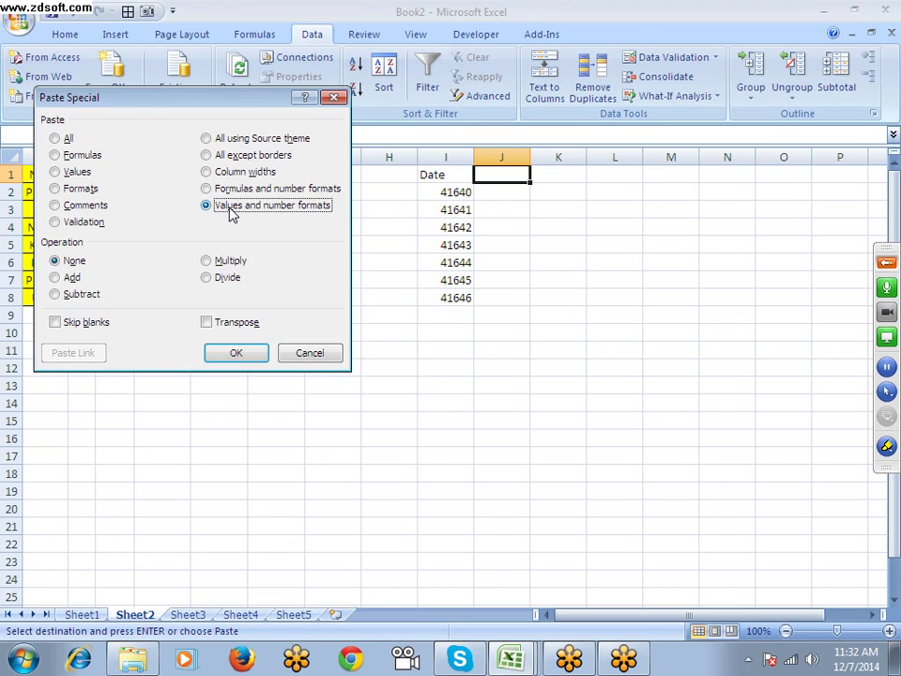
click(252, 358)
Step: Browse the Accounting and Time formats for F3 in Format Cells, closing without changes
right_click(282, 212)
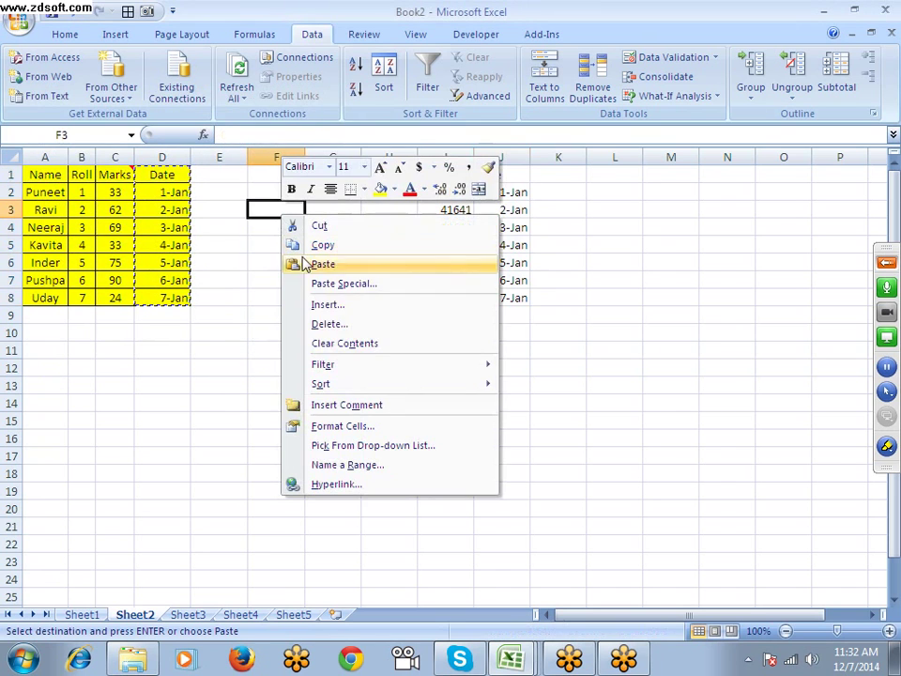
click(341, 426)
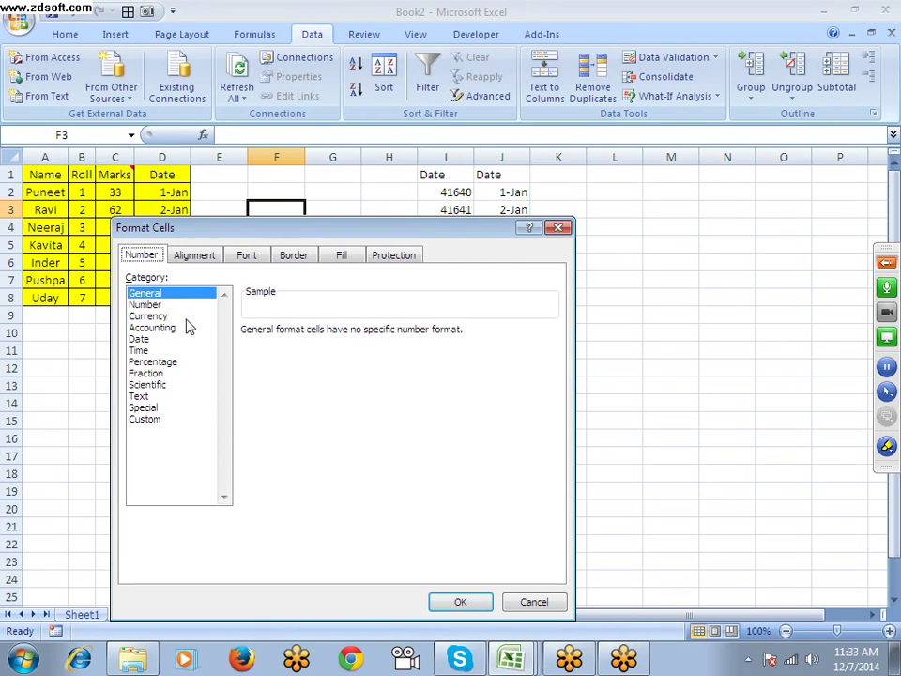
click(185, 329)
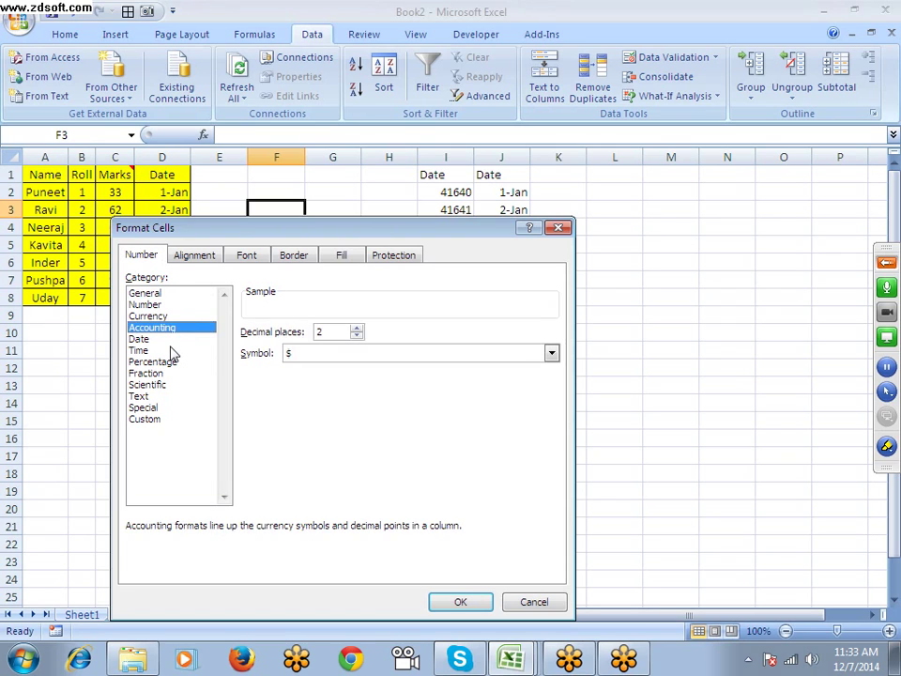
click(173, 351)
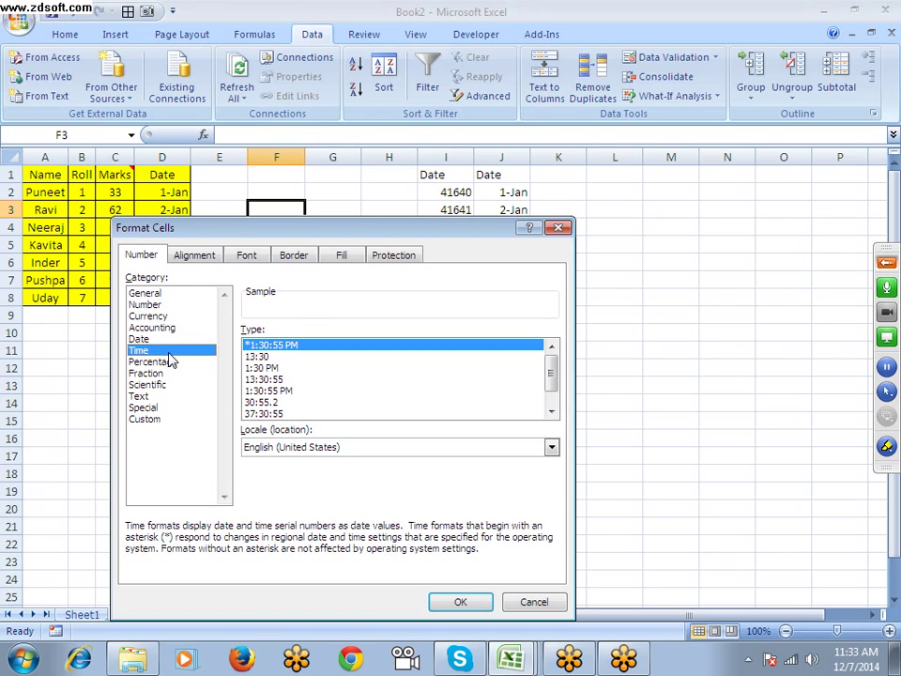
click(557, 227)
click(550, 229)
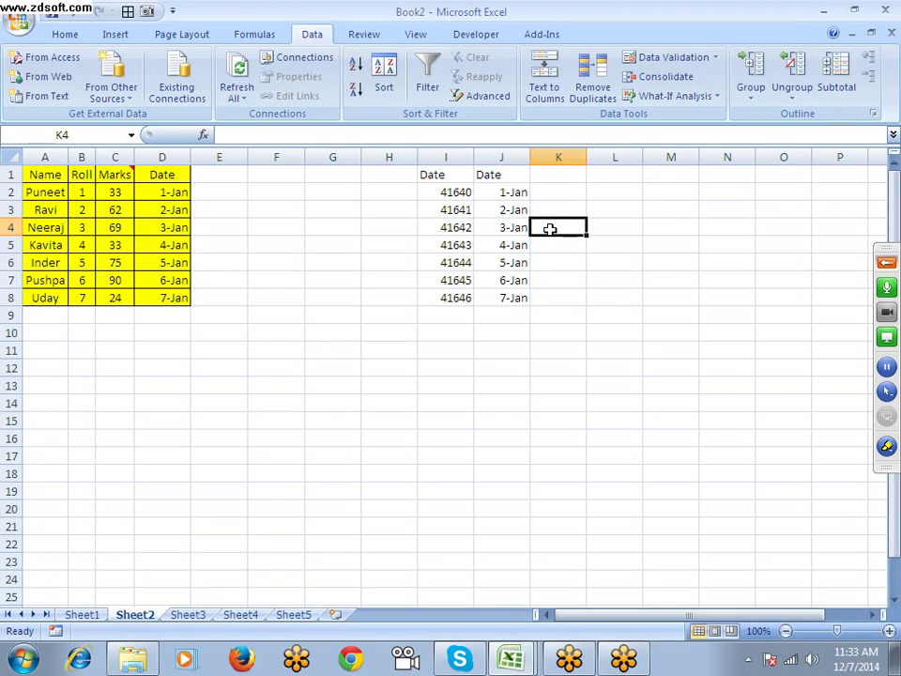
Step: Clear the converted date copies in H1:K10 and switch to Sheet3
click(394, 179)
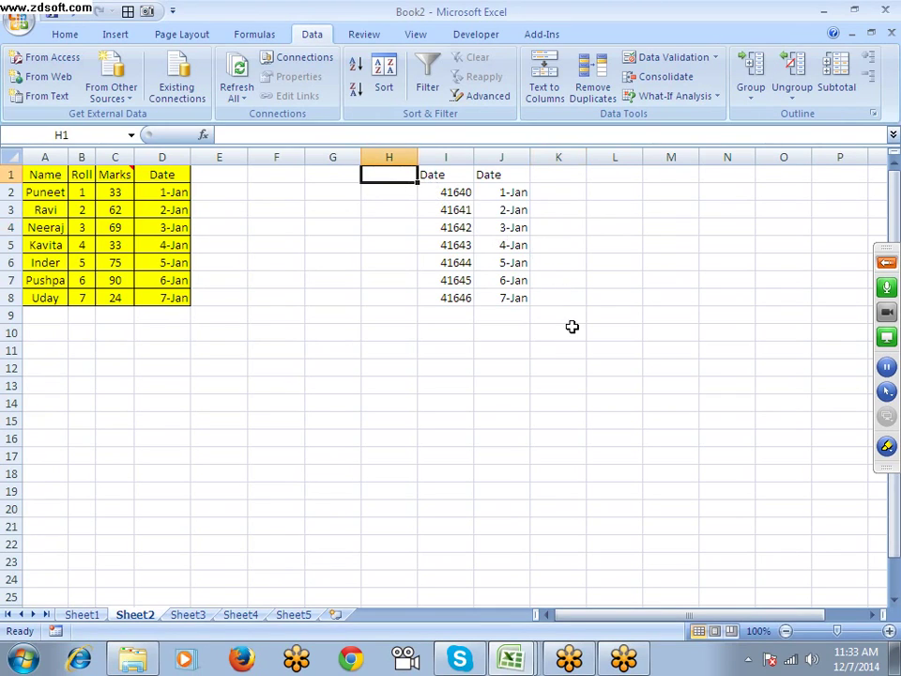
drag(572, 326, 381, 159)
key(Delete)
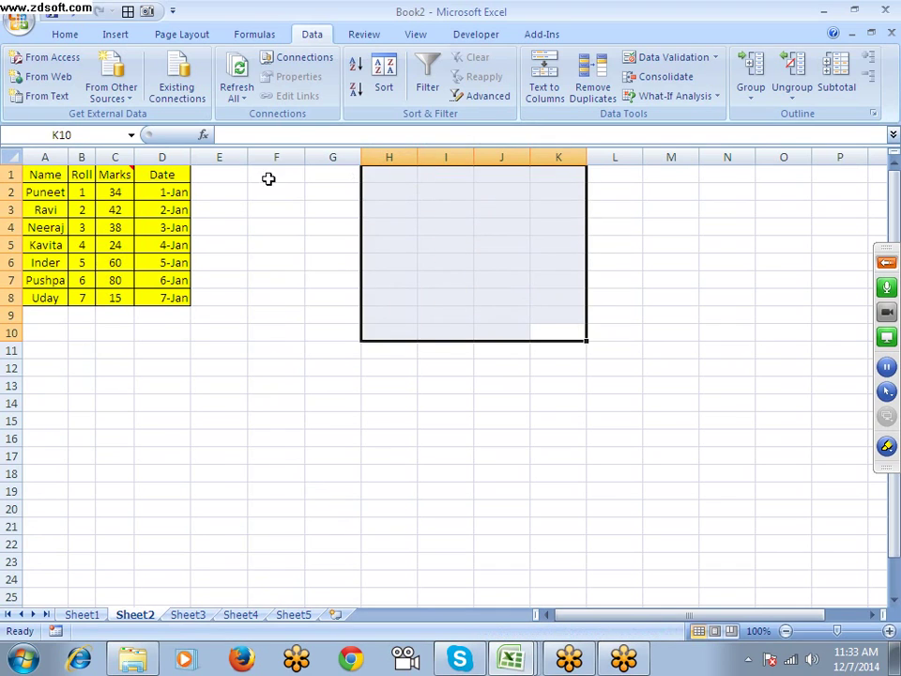
click(272, 192)
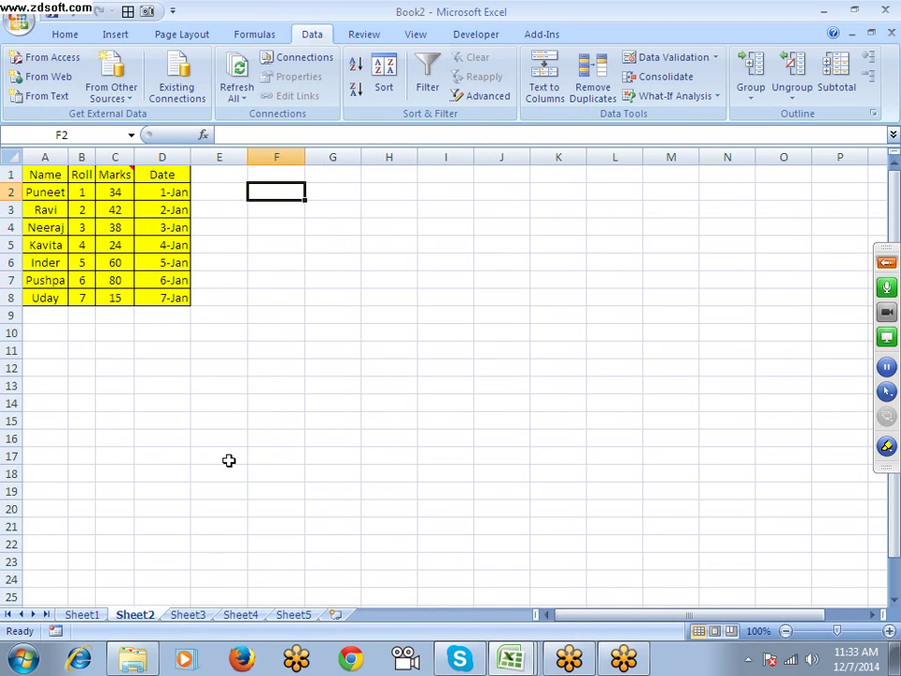
click(207, 614)
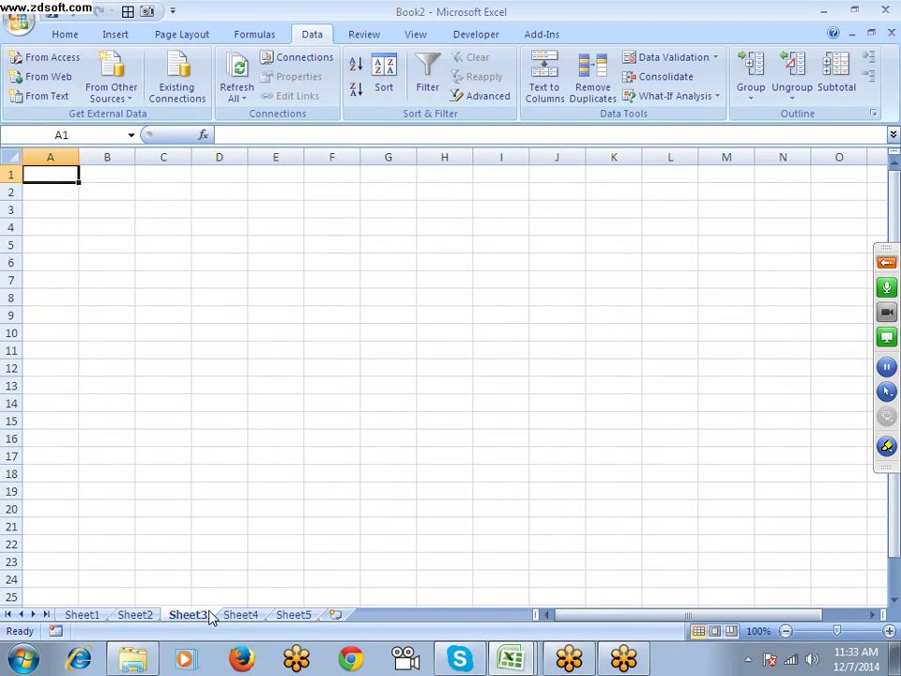
key(Down)
key(Right)
text(20)
key(Tab)
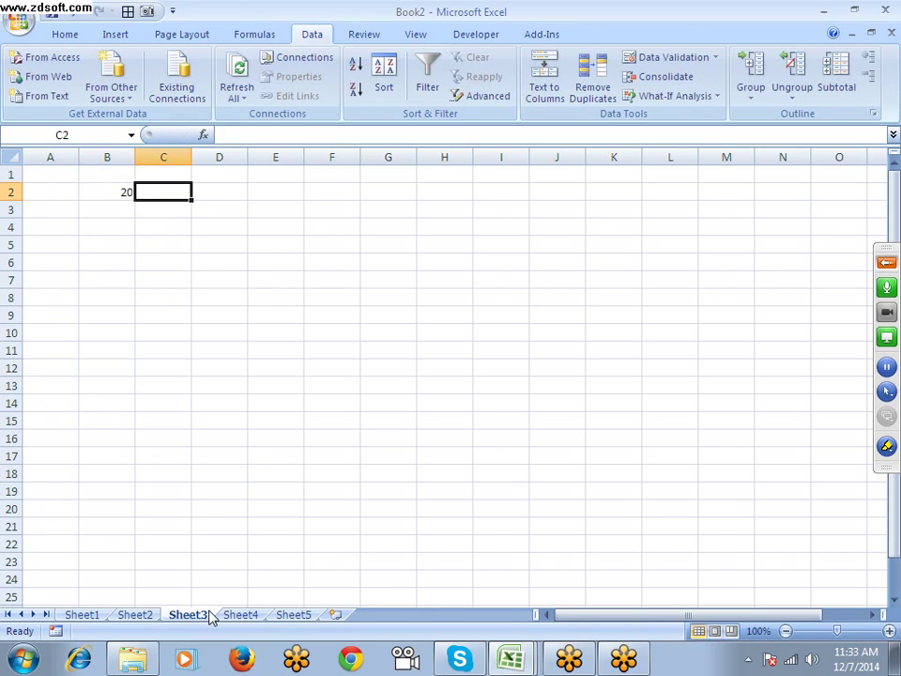
text(30)
key(ctrl+Return)
key(ctrl+c)
key(Left)
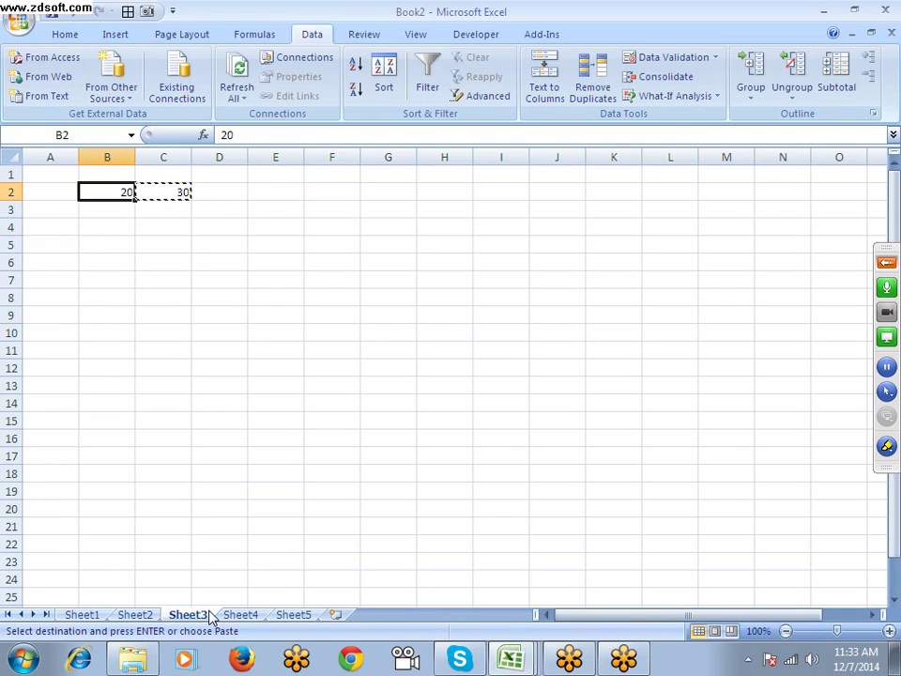
right_click(116, 191)
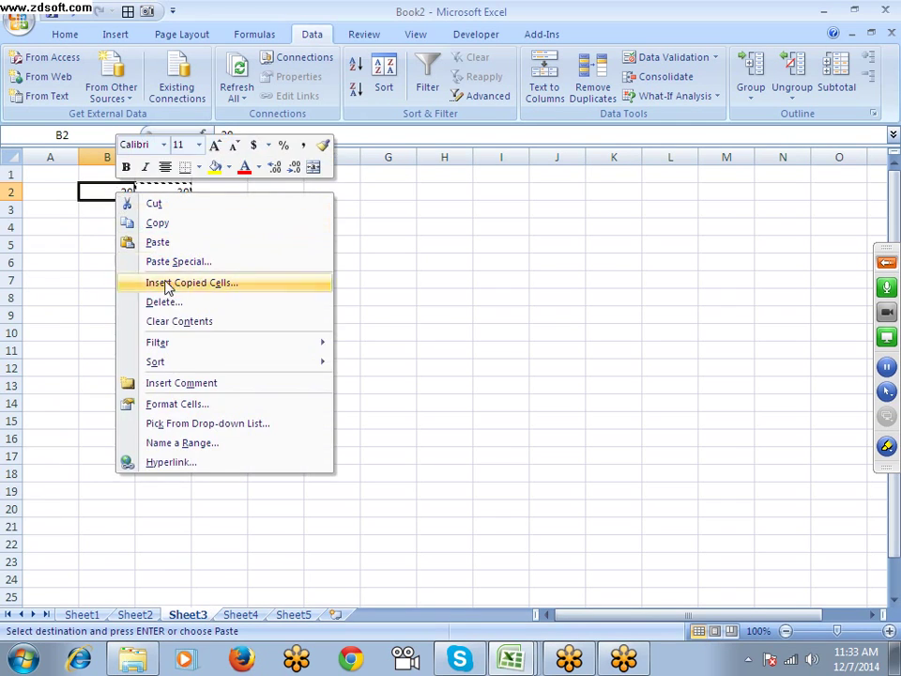
click(177, 403)
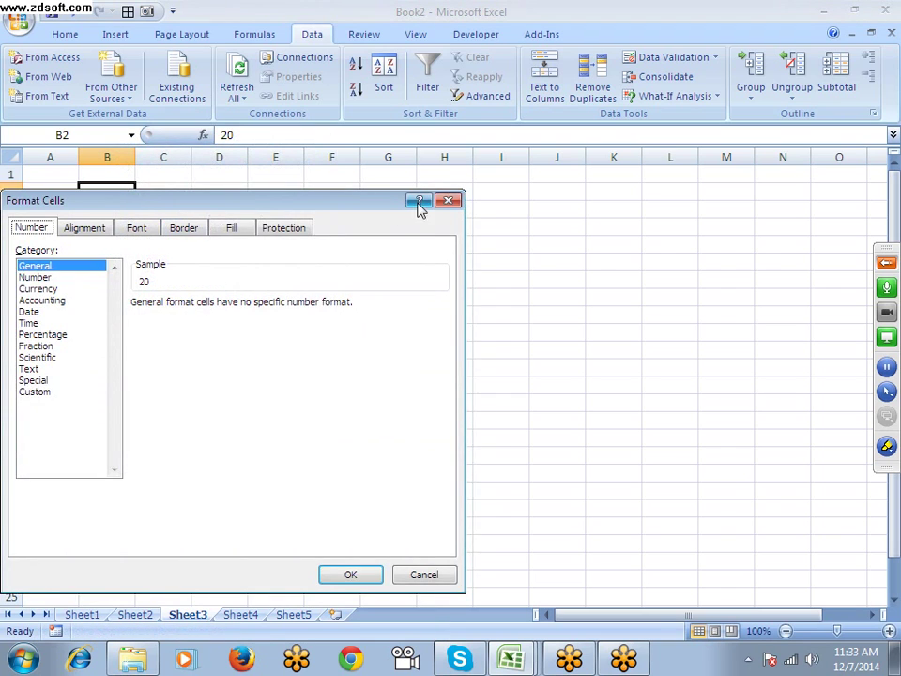
click(447, 200)
click(160, 194)
key(ctrl+c)
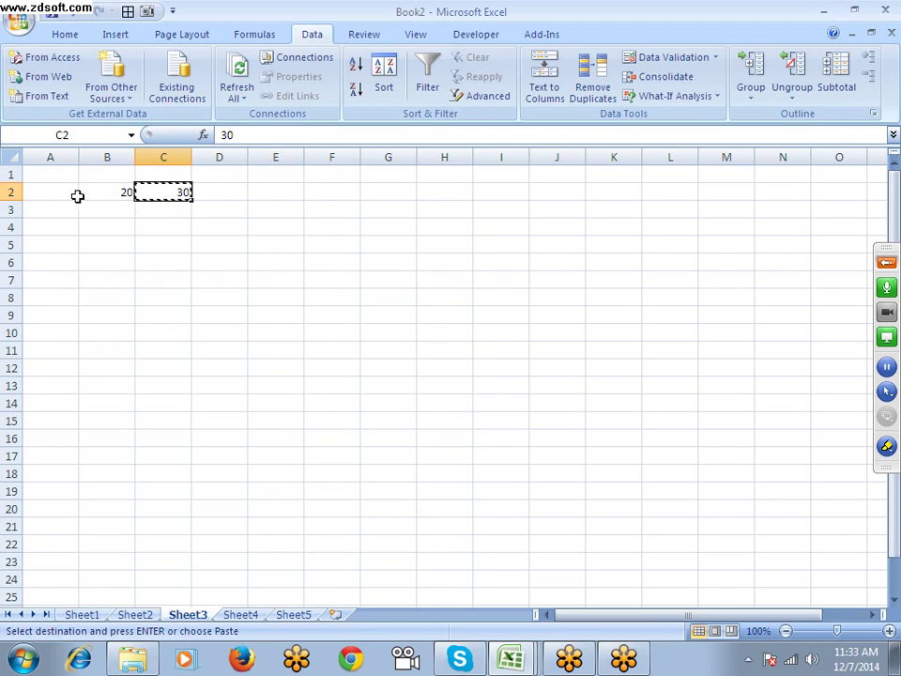
right_click(97, 195)
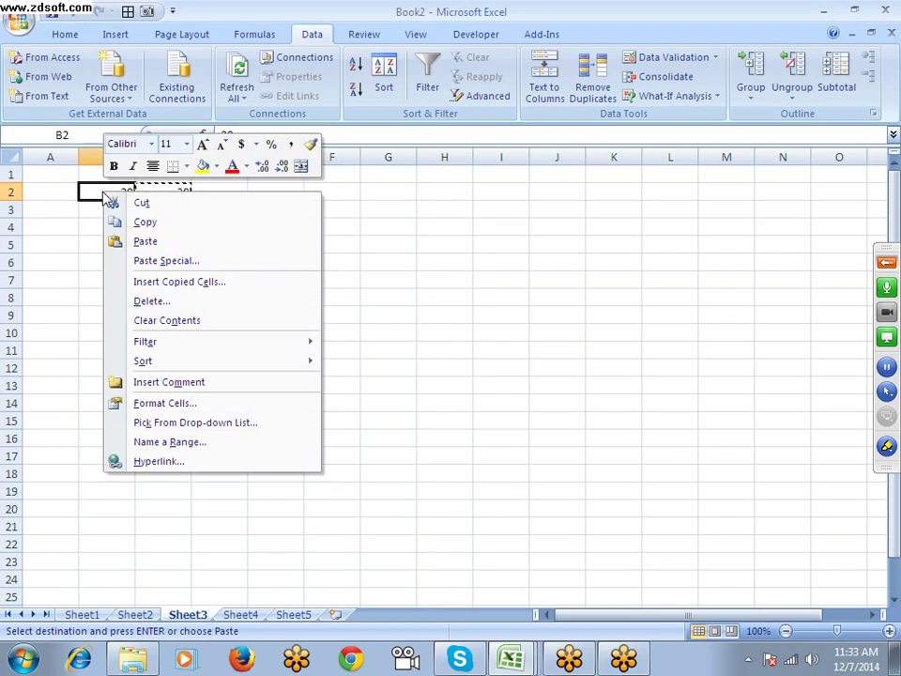
click(156, 263)
drag(157, 125, 515, 125)
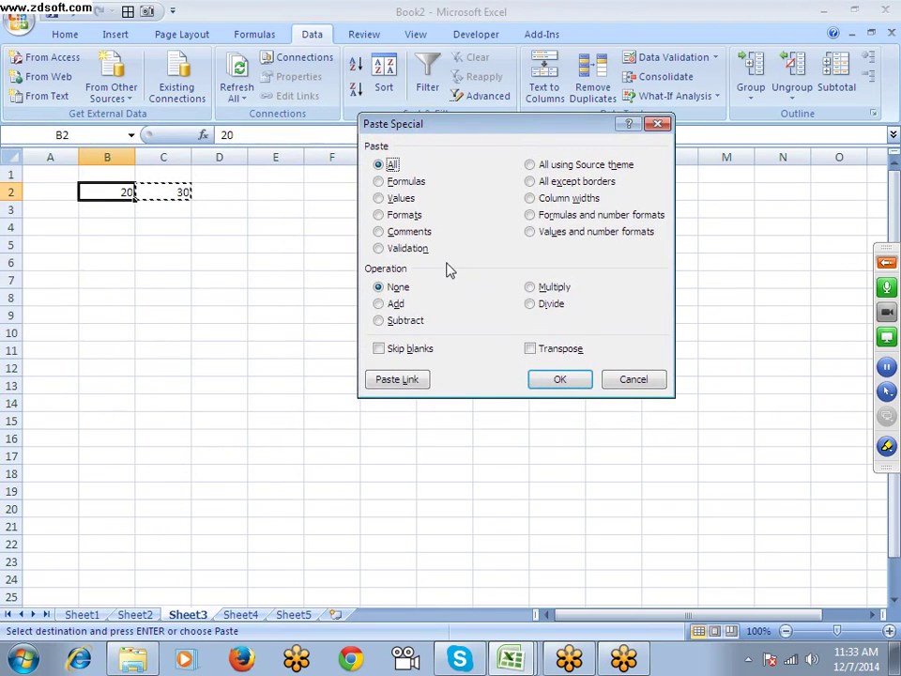
click(396, 306)
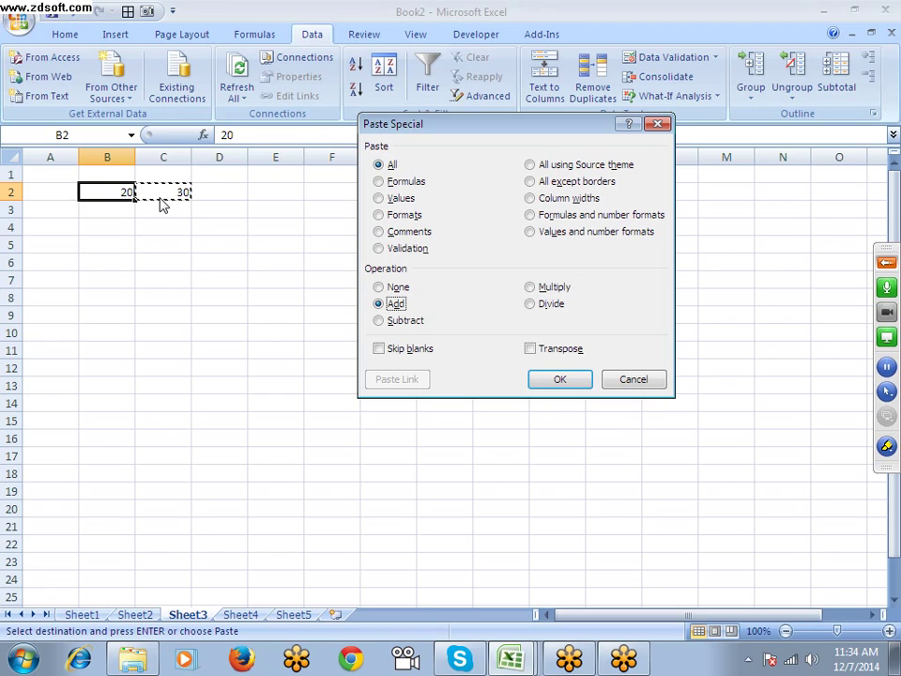
click(566, 380)
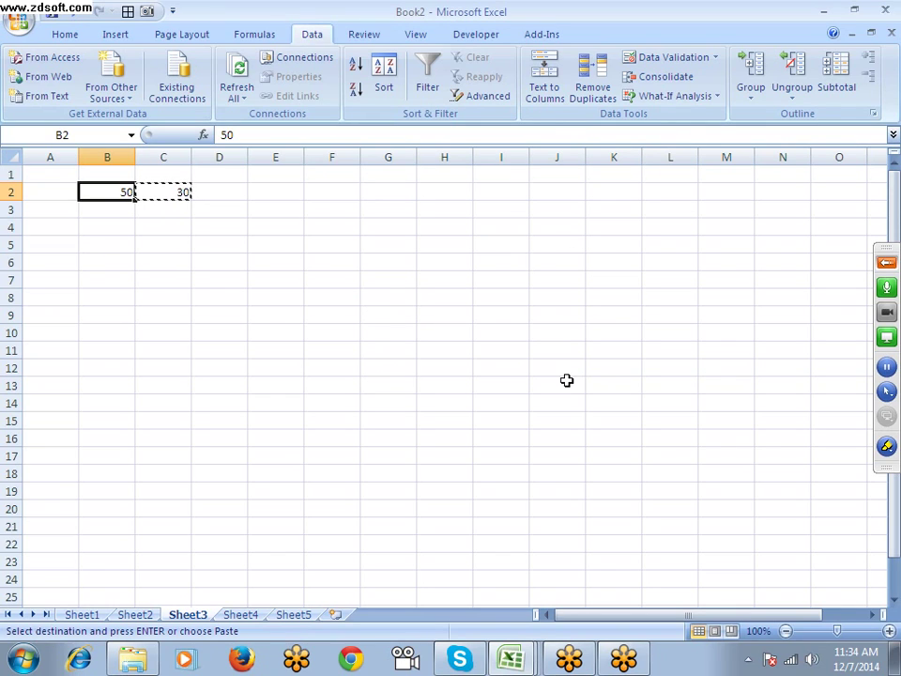
key(Escape)
key(Up)
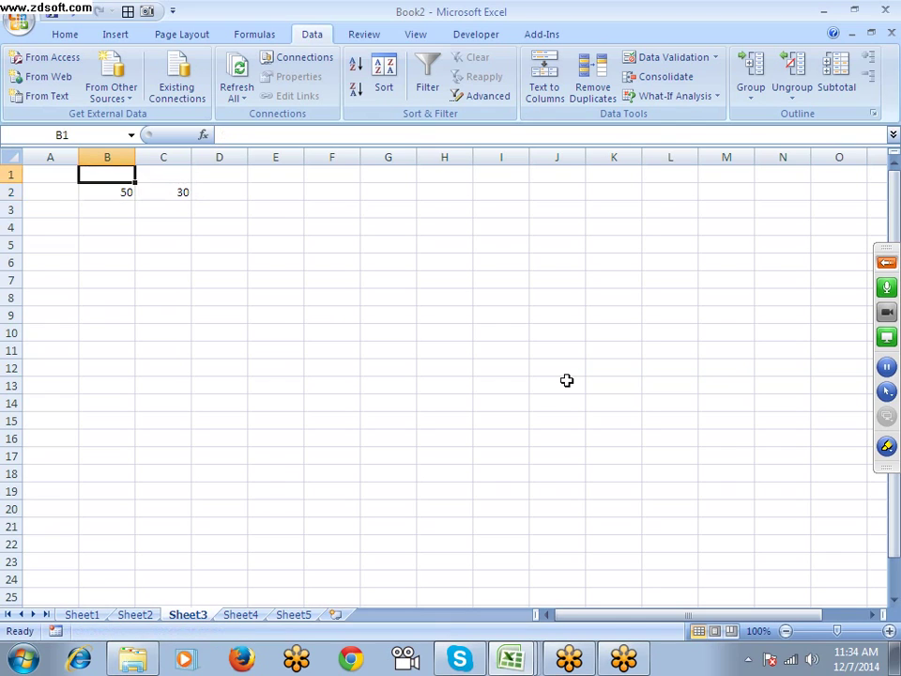
key(shift+Right)
key(shift+Down)
key(Delete)
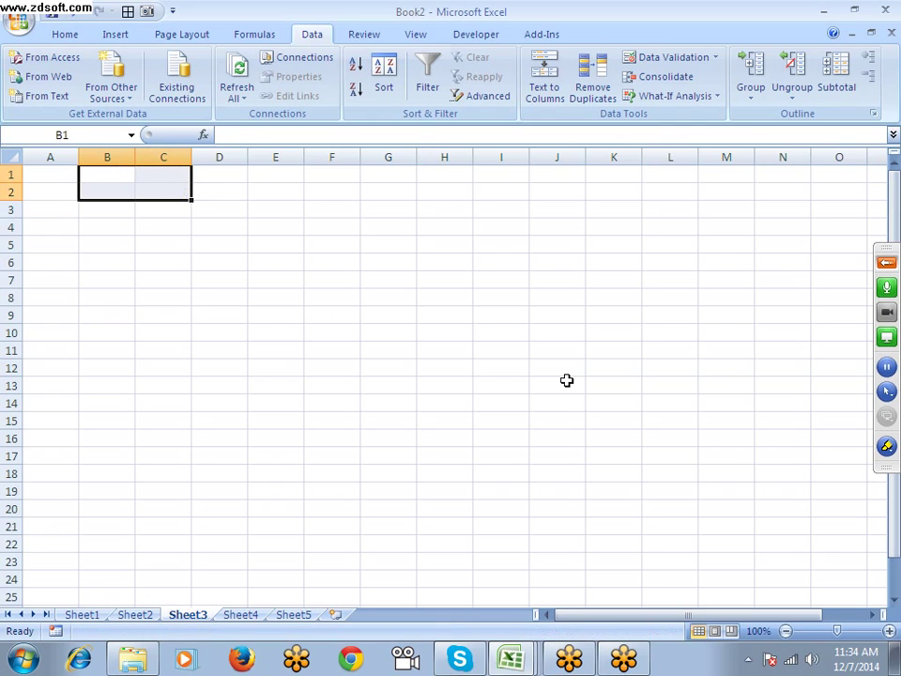
key(Down)
key(Left)
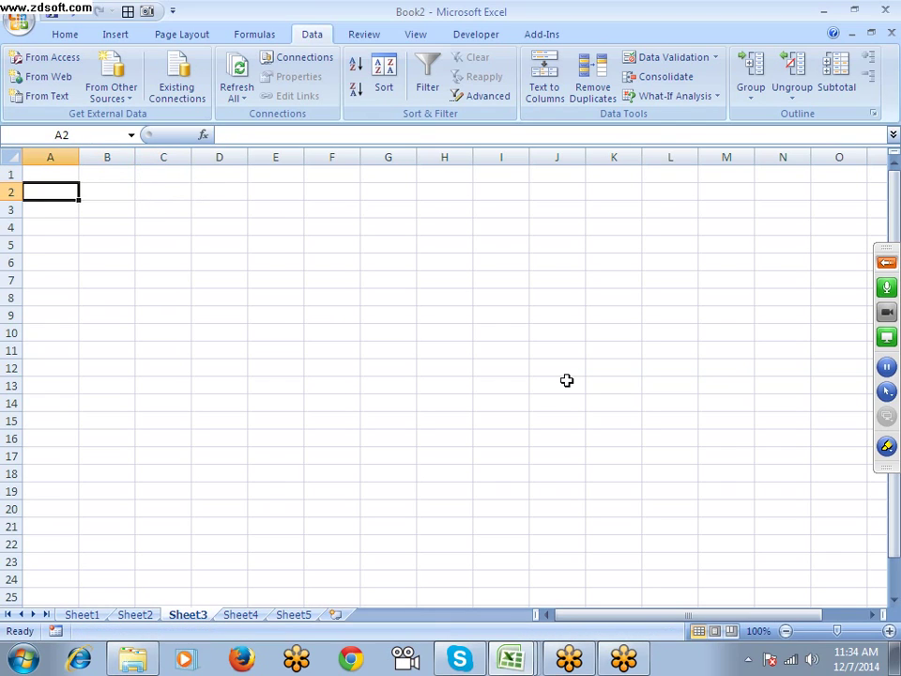
Step: Enter 50% in A2, then 50 in B2
text(50%)
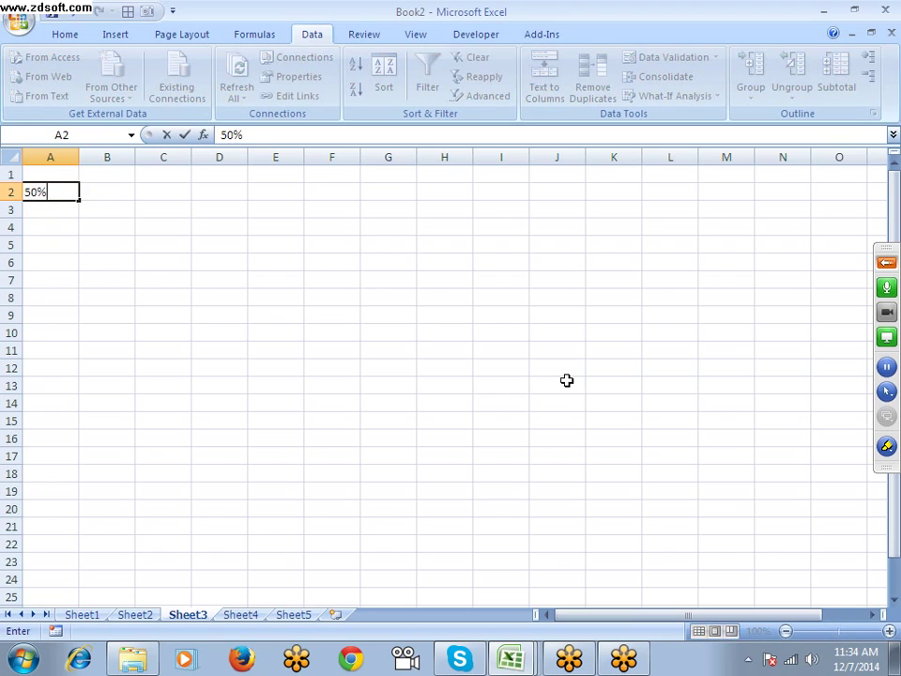
key(Return)
key(Up)
key(Right)
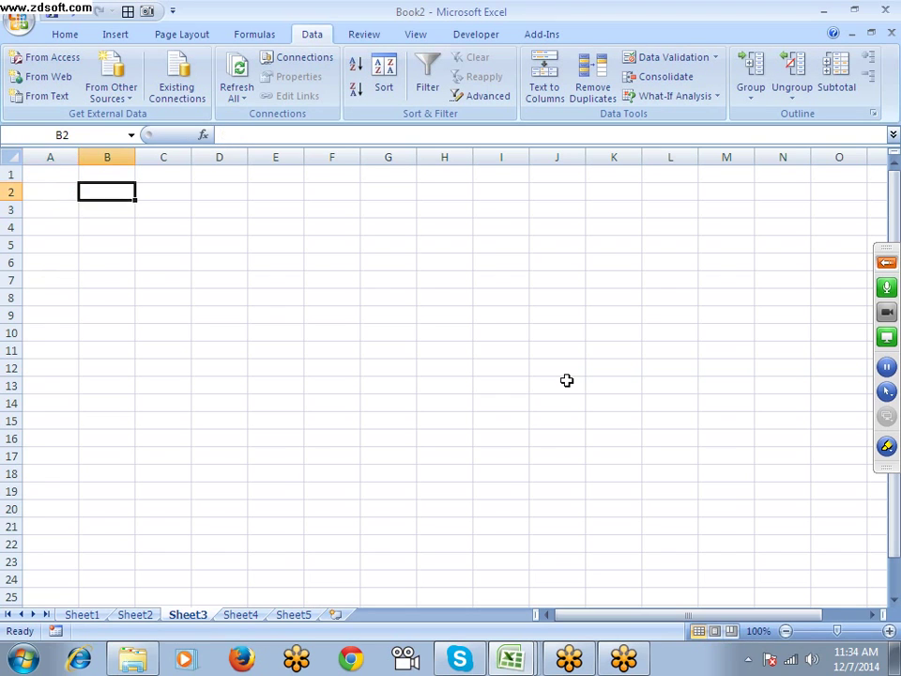
key(Left)
text(50)
key(Escape)
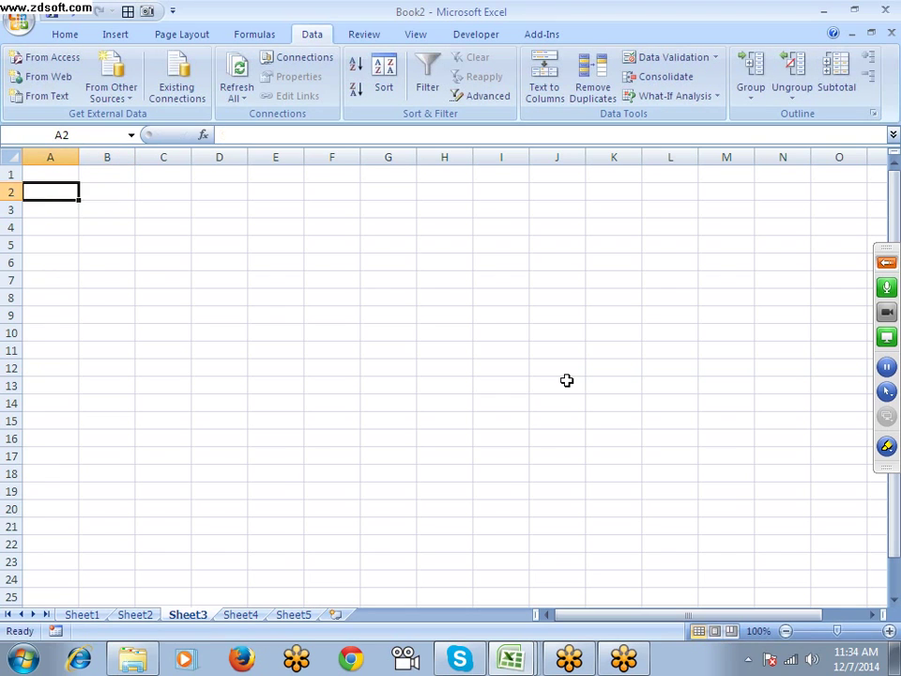
key(Right)
text(50)
key(ctrl+Return)
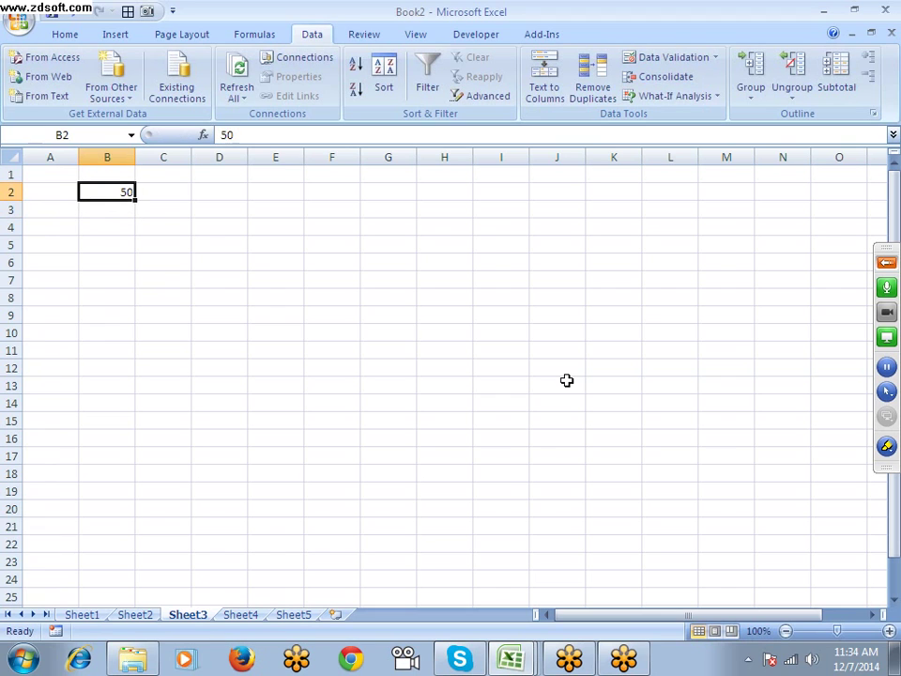
Step: Format B2's 50 as a percentage (5000%), reset it to General, and clear it
click(67, 36)
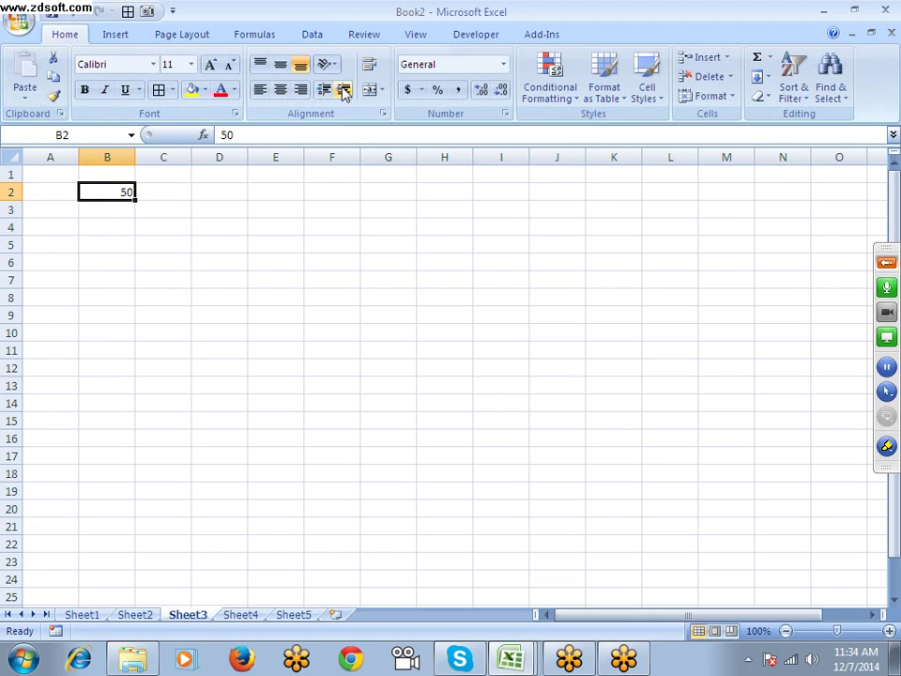
click(437, 90)
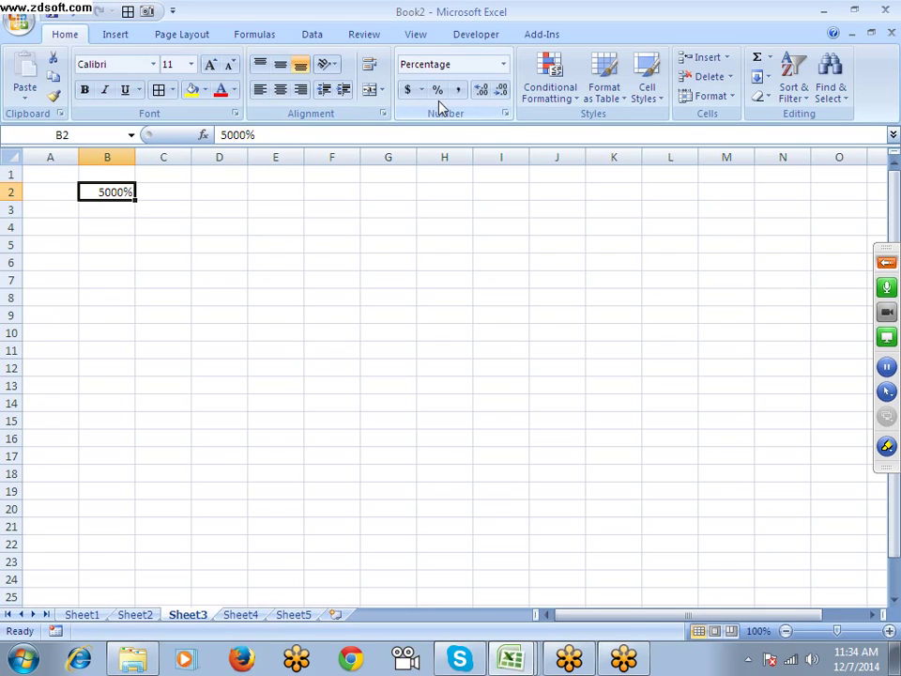
key(ctrl+grave)
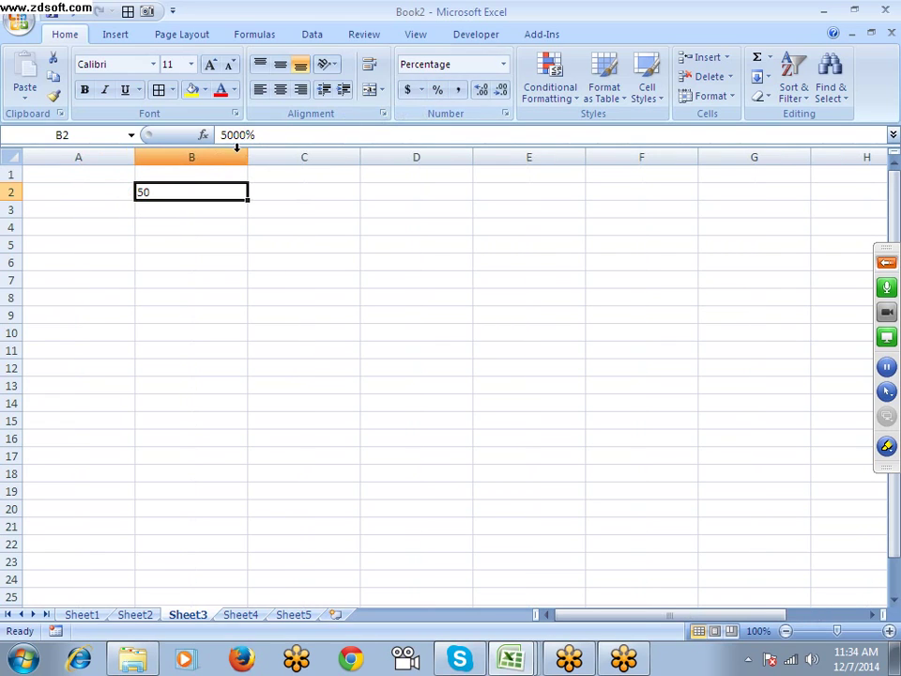
key(ctrl+shift+grave)
click(237, 239)
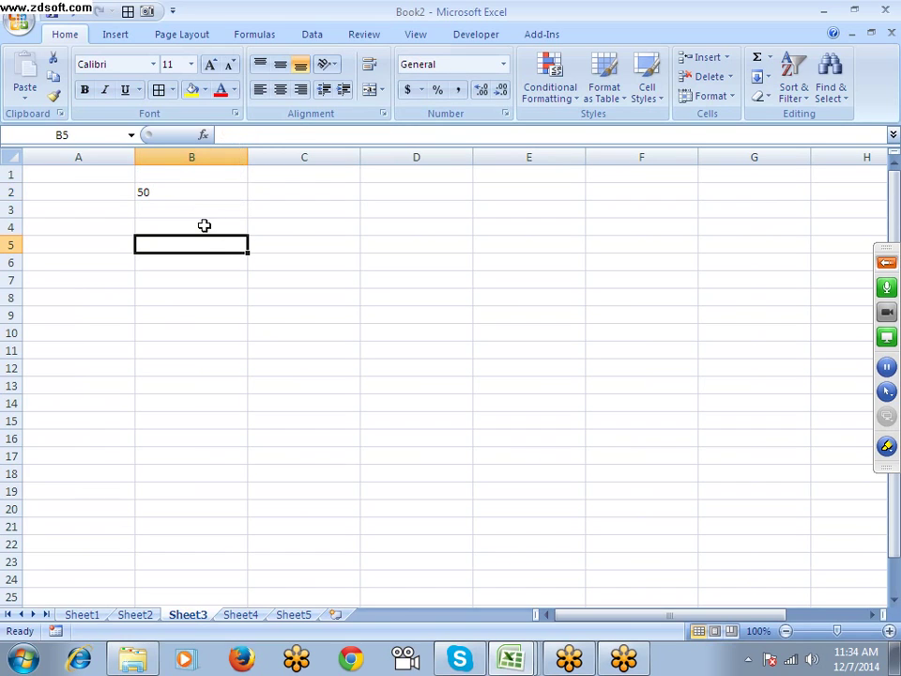
key(ctrl+grave)
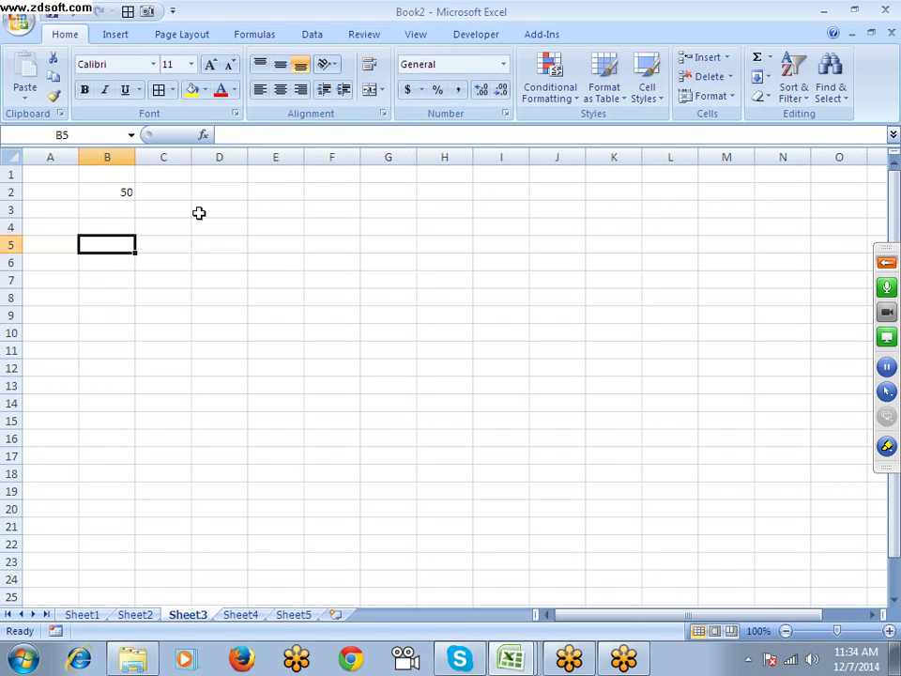
click(93, 207)
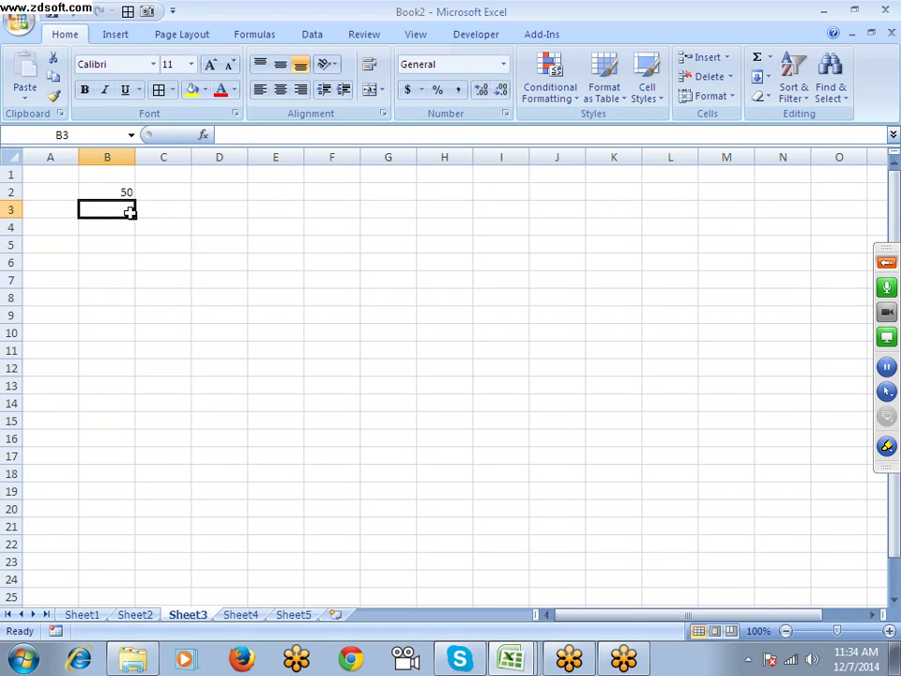
key(Up)
key(Delete)
Step: Enter 0.5 in B2, show it as 50%, then clear A1:D6
text(.)
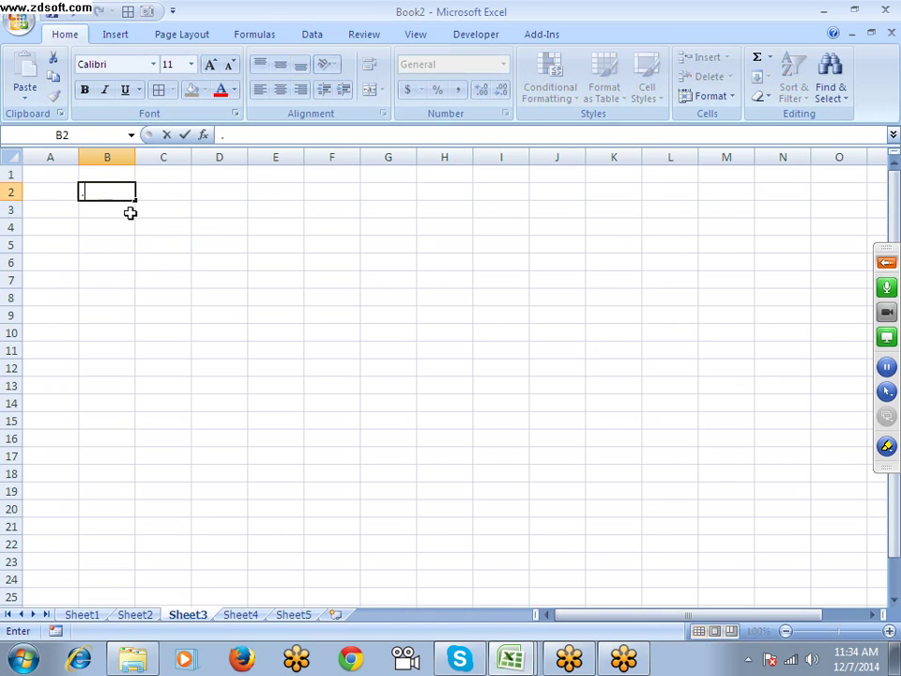
text(50)
key(Return)
key(Up)
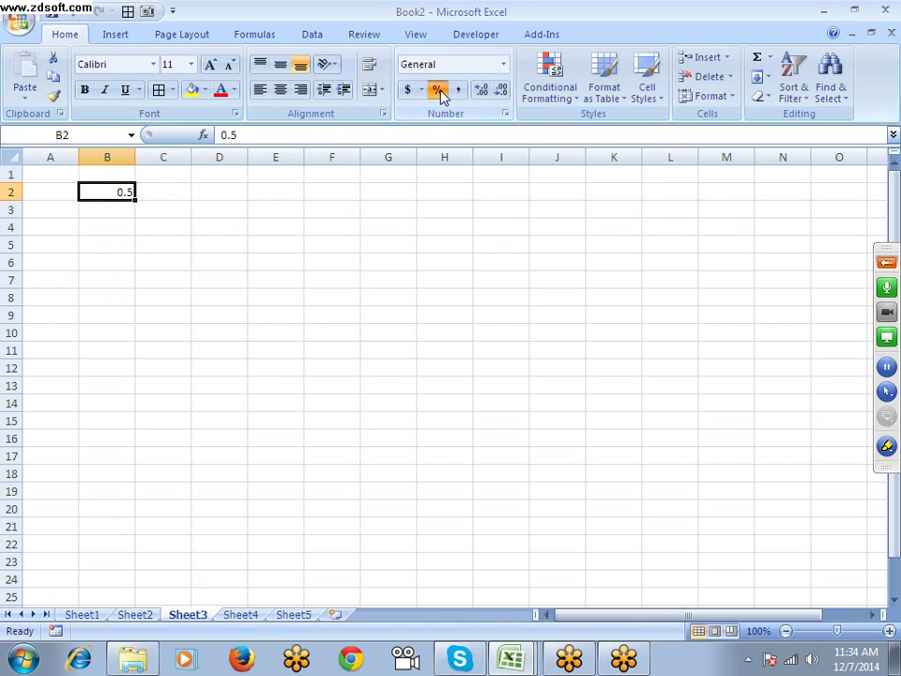
click(439, 91)
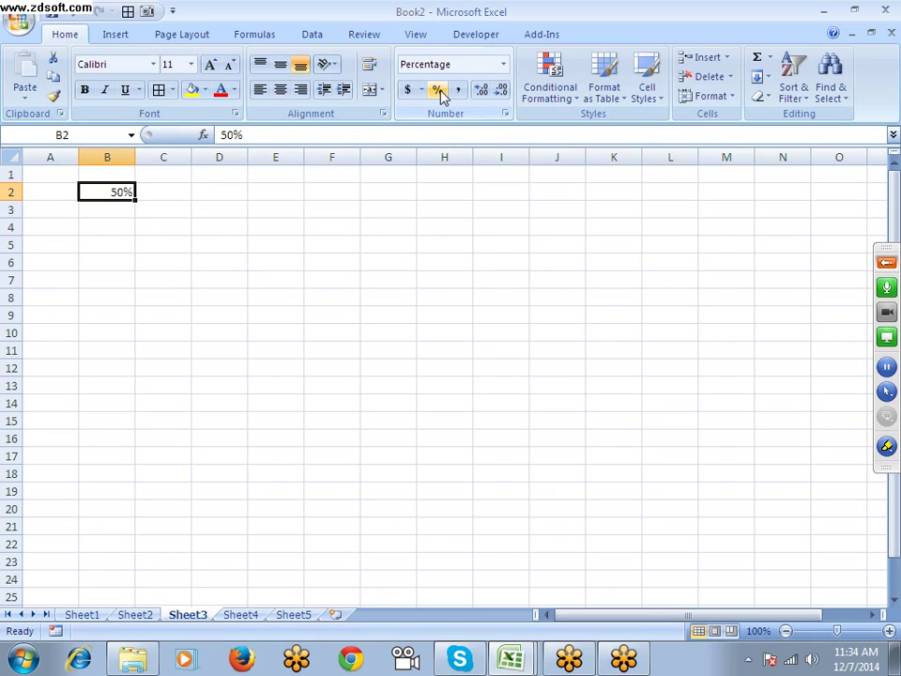
drag(220, 263, 17, 145)
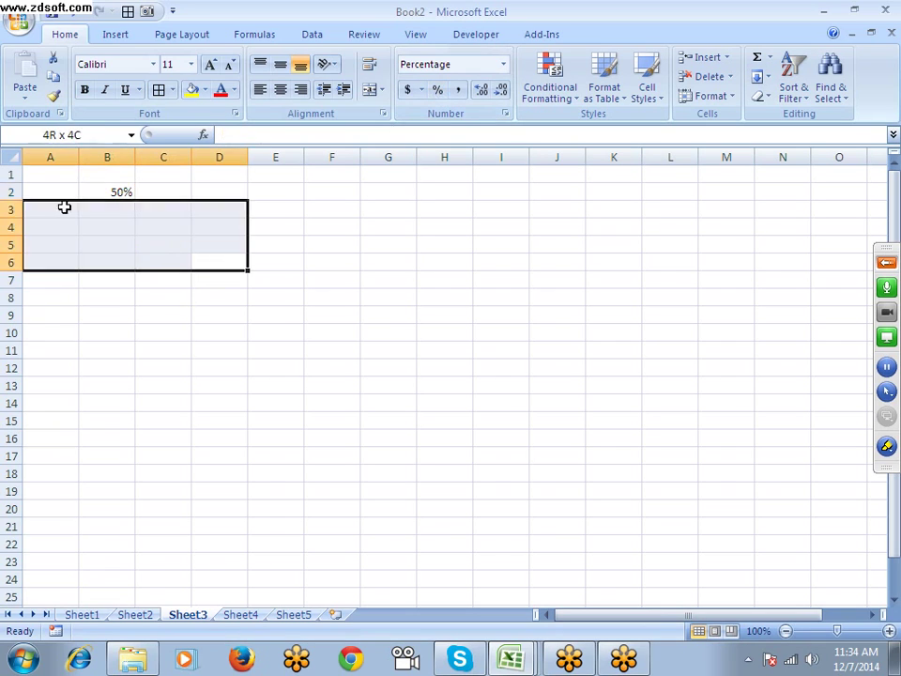
key(Delete)
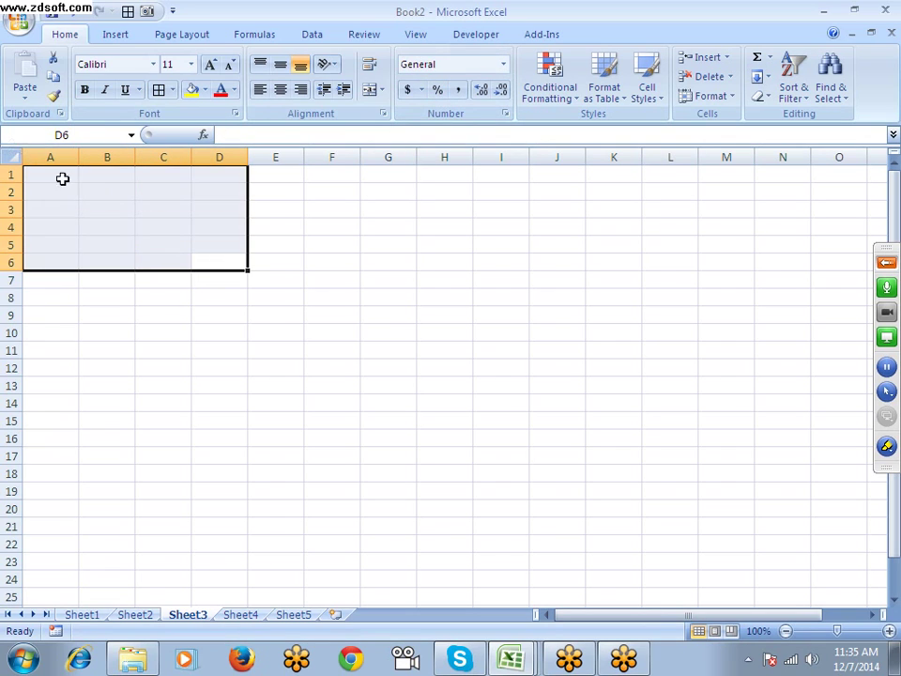
Step: Put a % label in A1 and fill A2:G13 with =RANDBETWEEN(10,90)
click(72, 178)
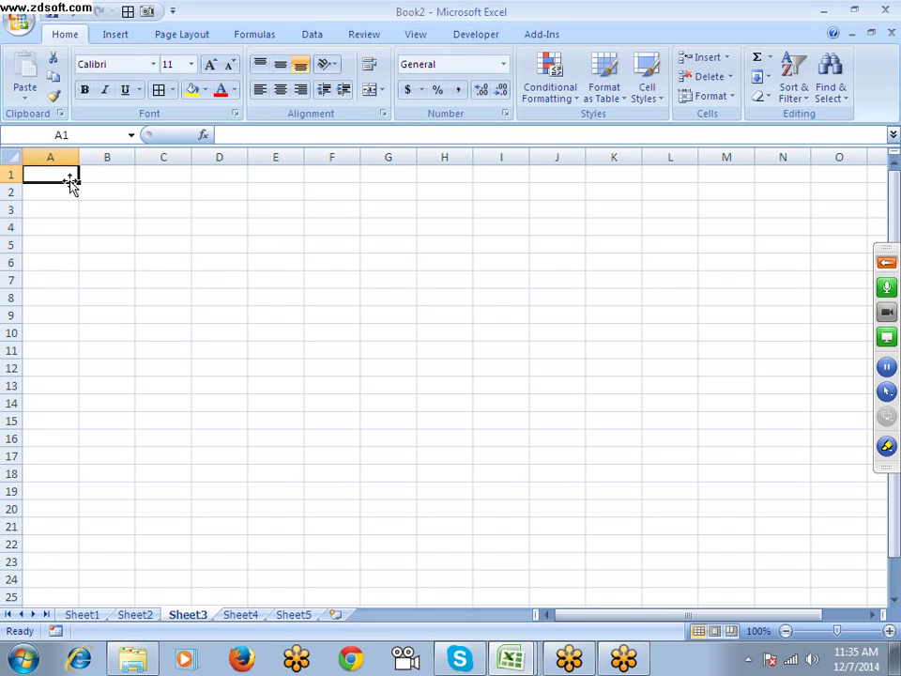
text(%)
key(Return)
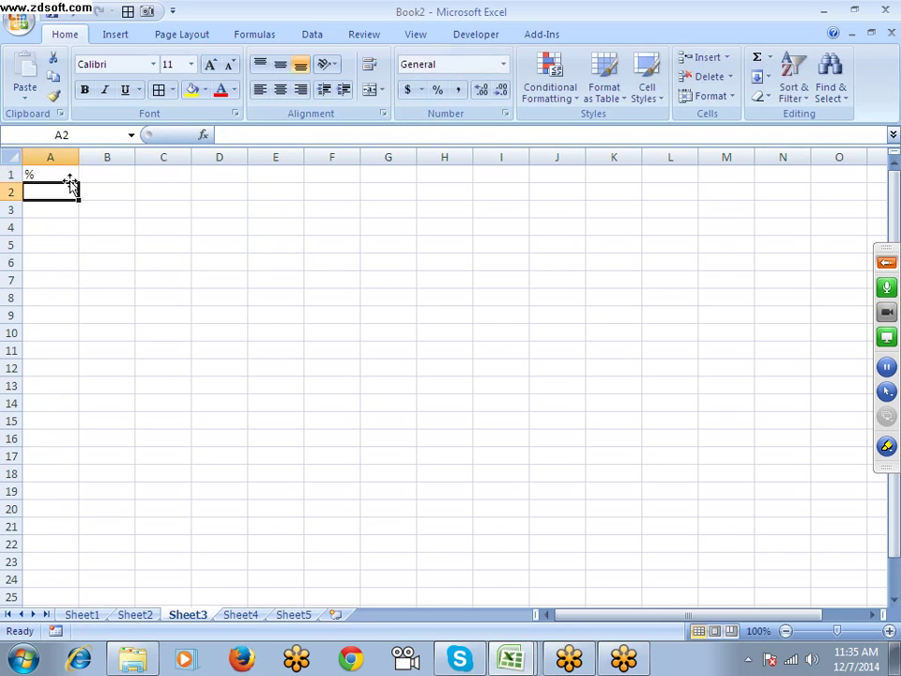
text(=ra)
key(Down)
key(Down)
key(Tab)
text(10)
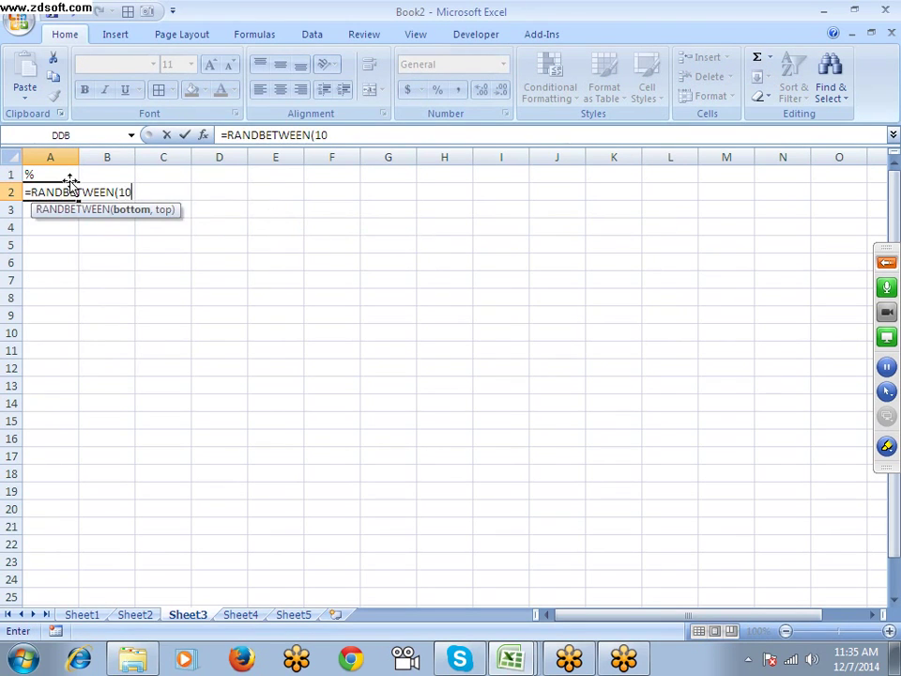
text(,90)
key(ctrl+Return)
key(shift+Right)
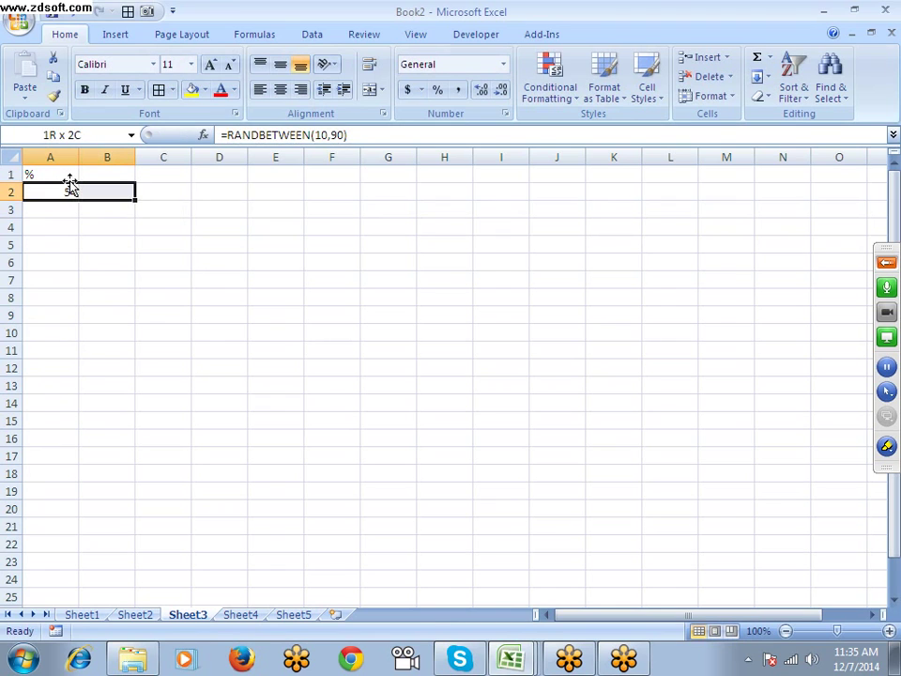
key(shift+Right)
key(shift+Right)
key(shift+Right)
key(shift+Right)
key(shift+Down)
key(shift+Down)
key(shift+Down)
key(shift+Down)
key(shift+Down)
key(shift+Down)
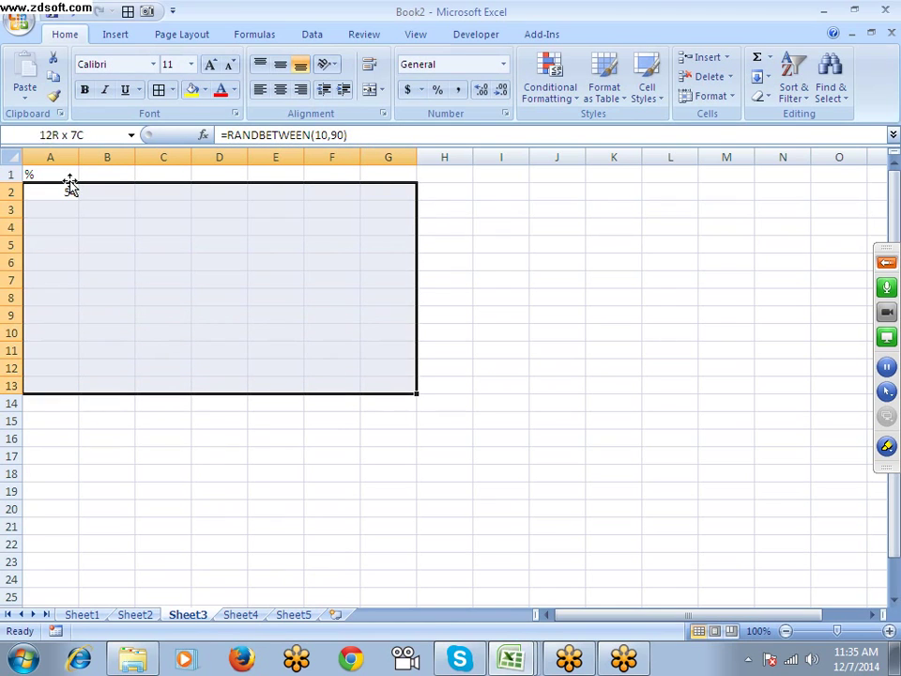
key(ctrl+r)
key(ctrl+d)
Step: Paste A2:G13 back as fixed values and format them as percentages
key(ctrl+c)
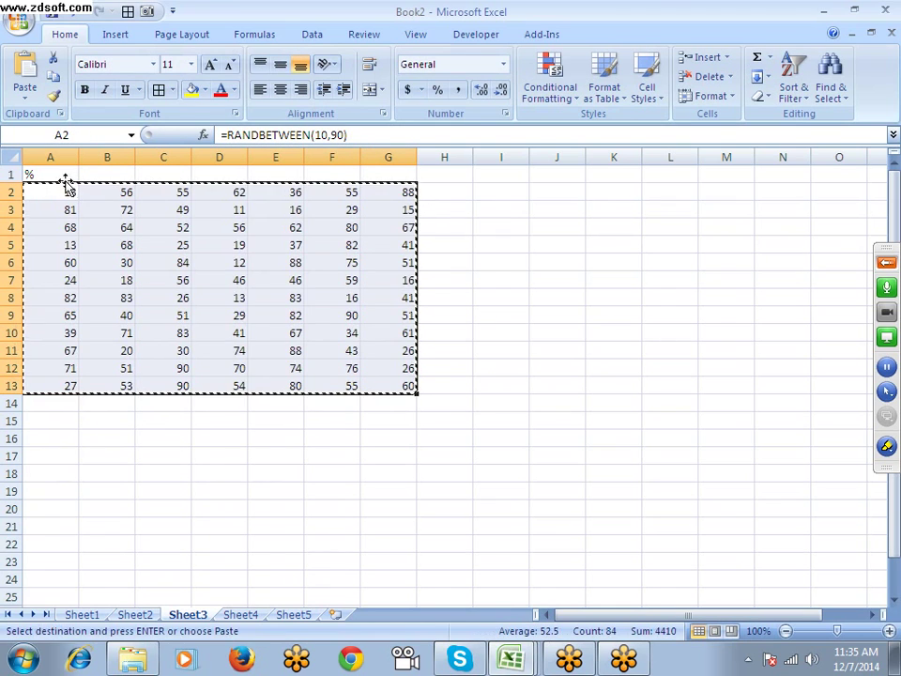
click(25, 95)
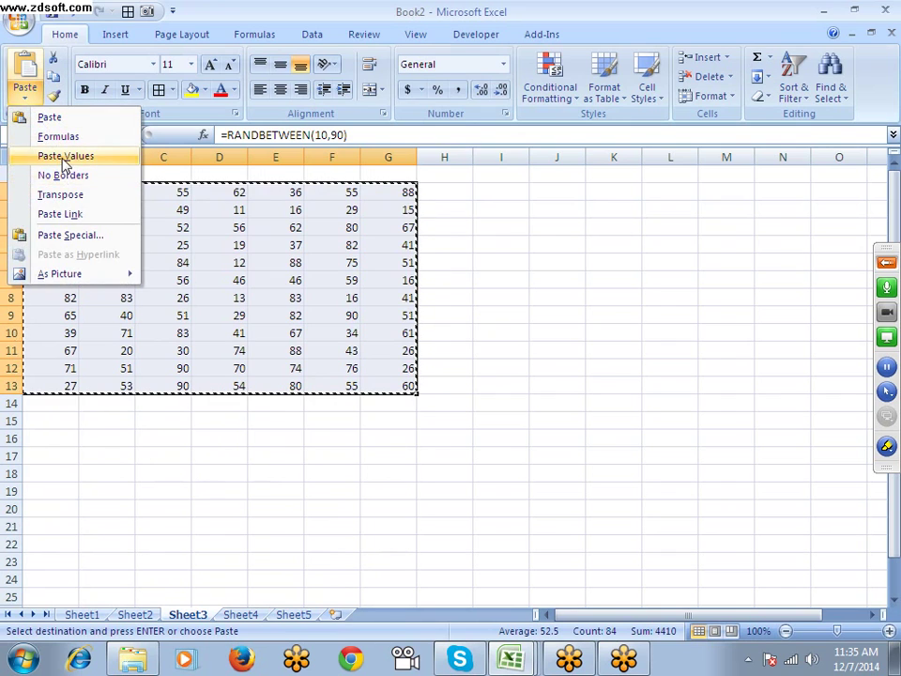
click(63, 159)
key(Escape)
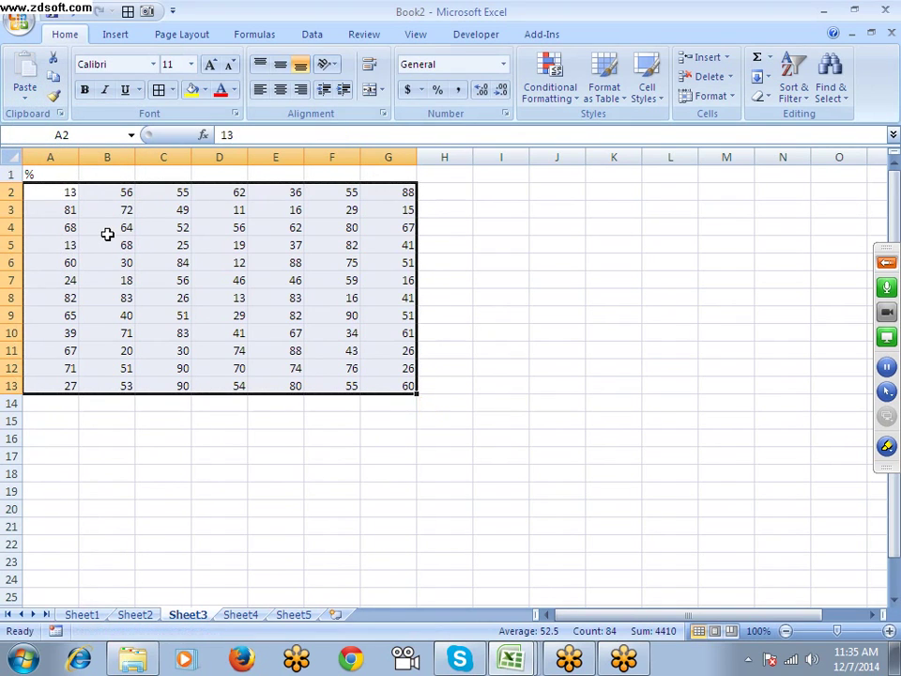
click(437, 90)
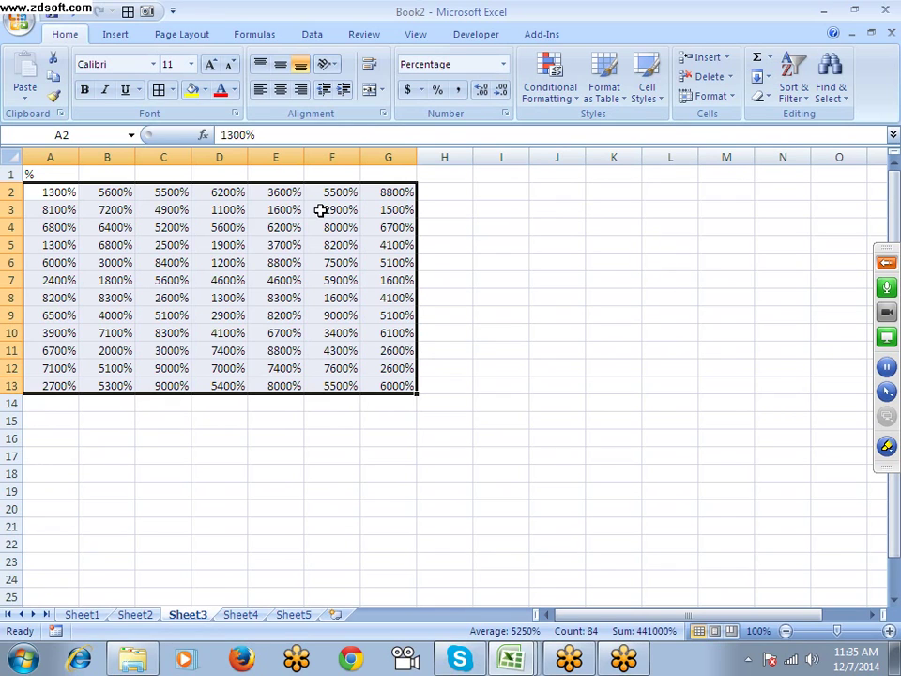
Step: Undo the percent formatting, try appending % to A2 (13%) and A3 (81%), then undo
key(ctrl+z)
double_click(71, 192)
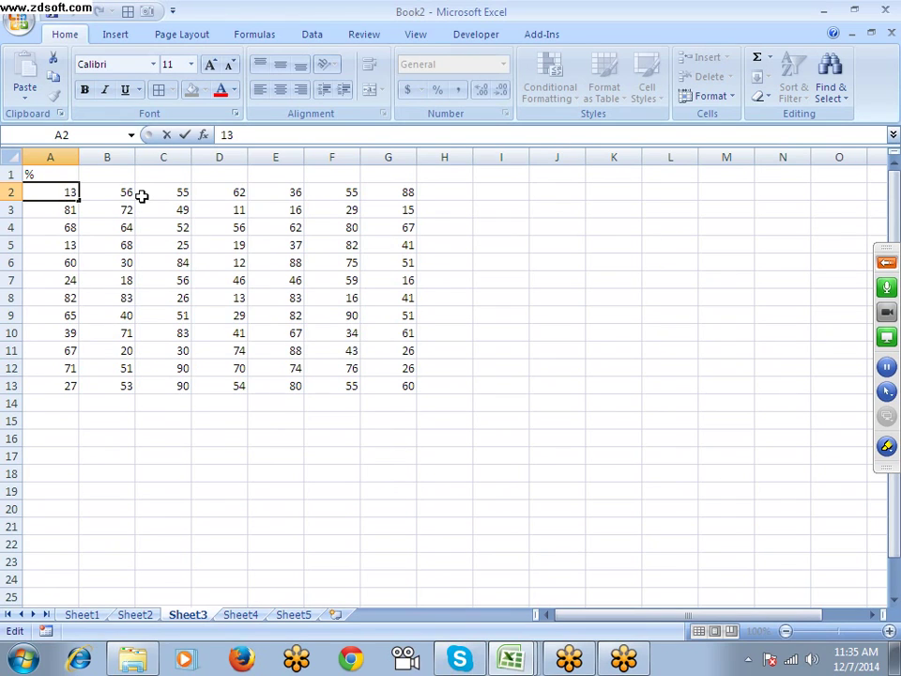
text(%)
key(Return)
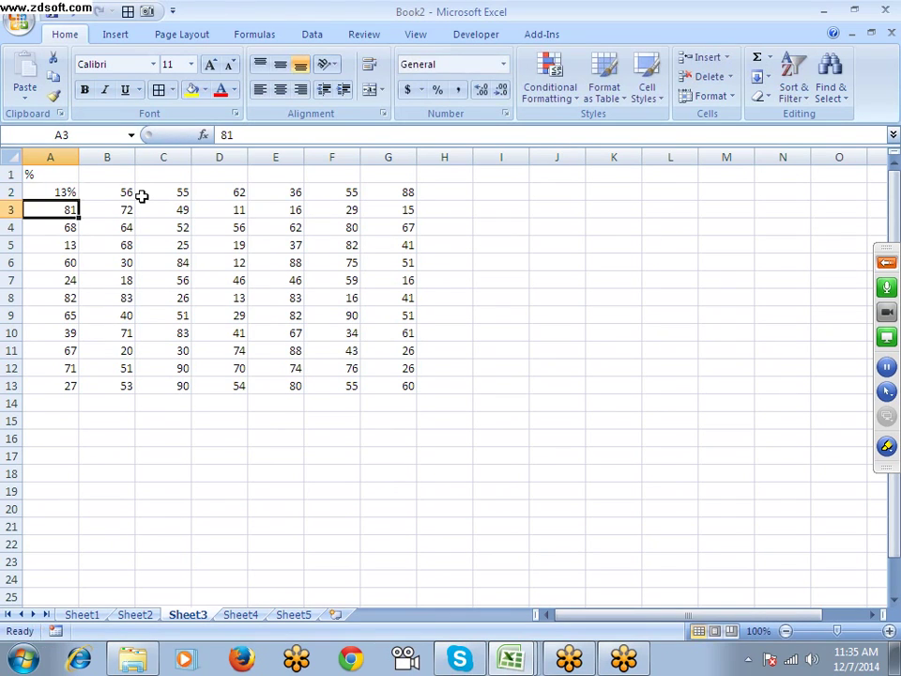
key(F2)
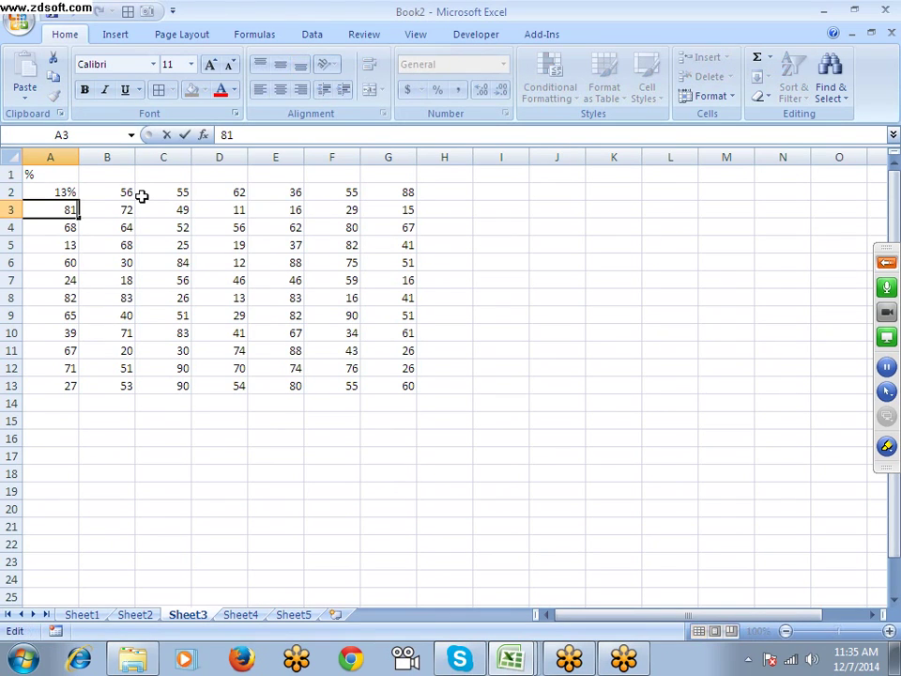
text(%)
key(Return)
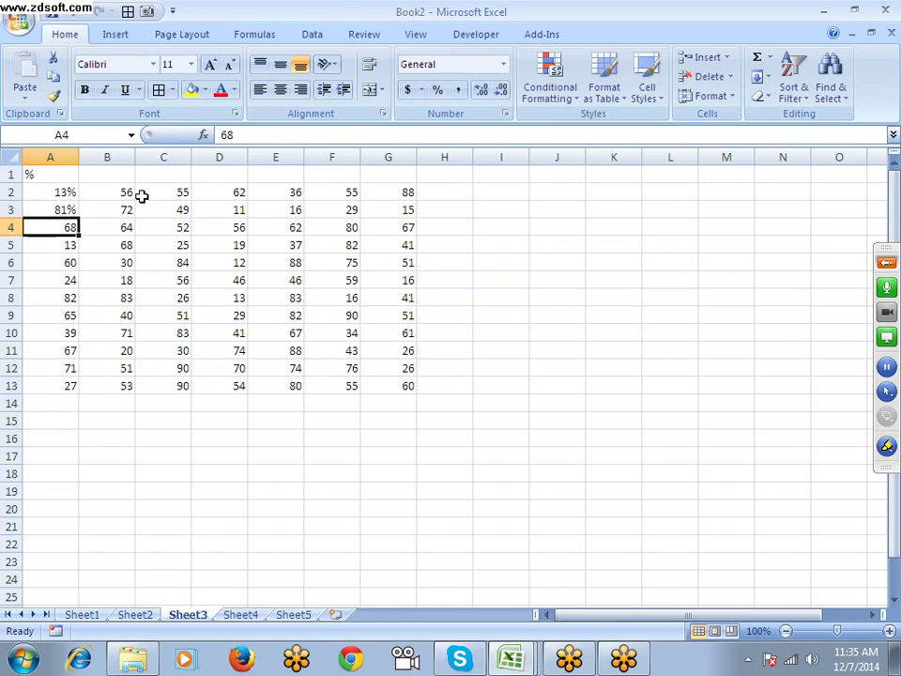
key(ctrl+z)
key(ctrl+z)
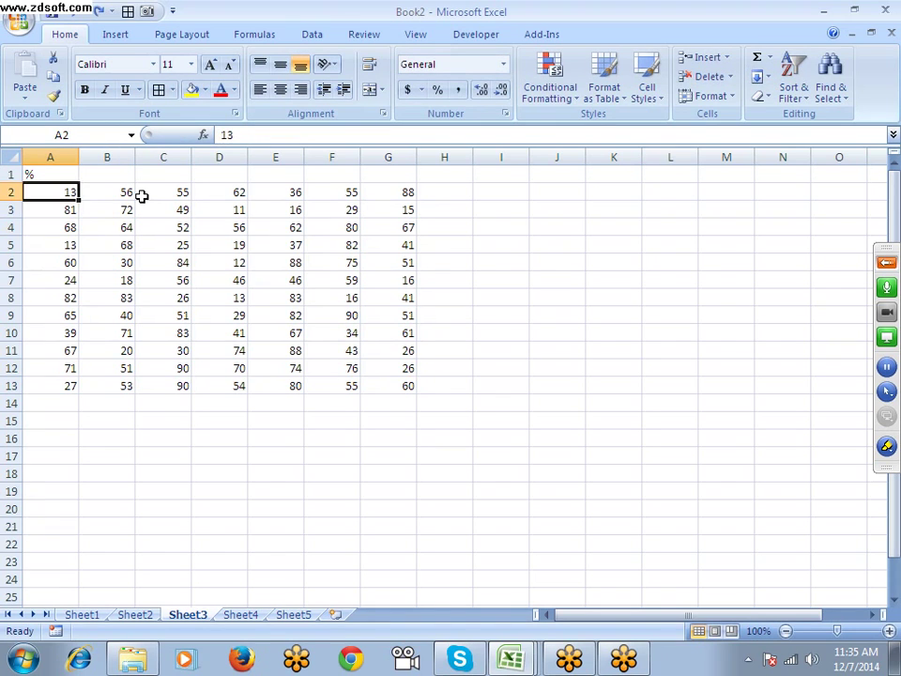
Step: Enter 0.13 in A2, show it as a percentage, then undo back to 13
text(0.1)
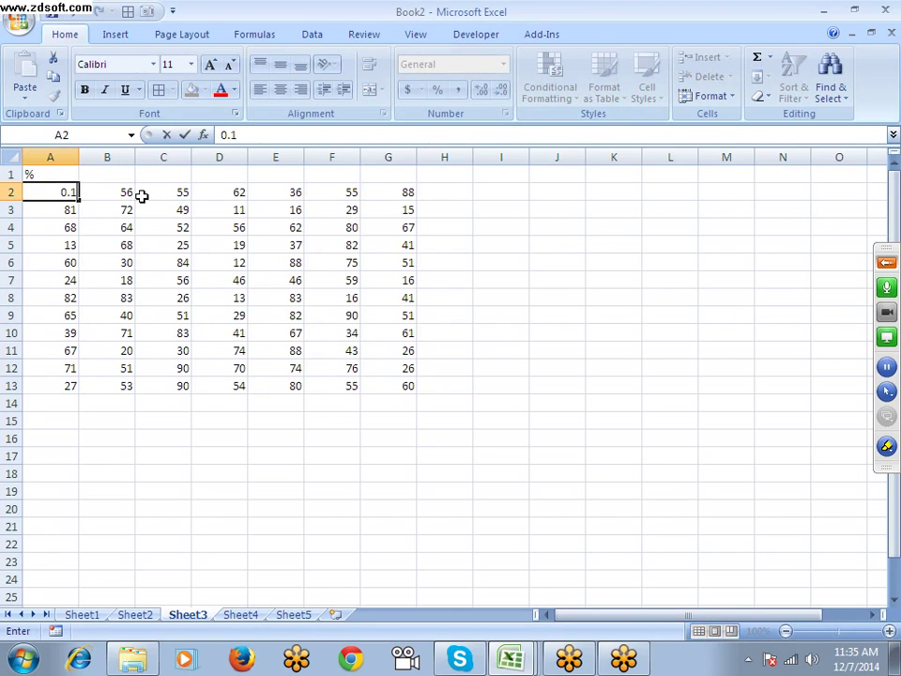
text(3)
key(Return)
key(Up)
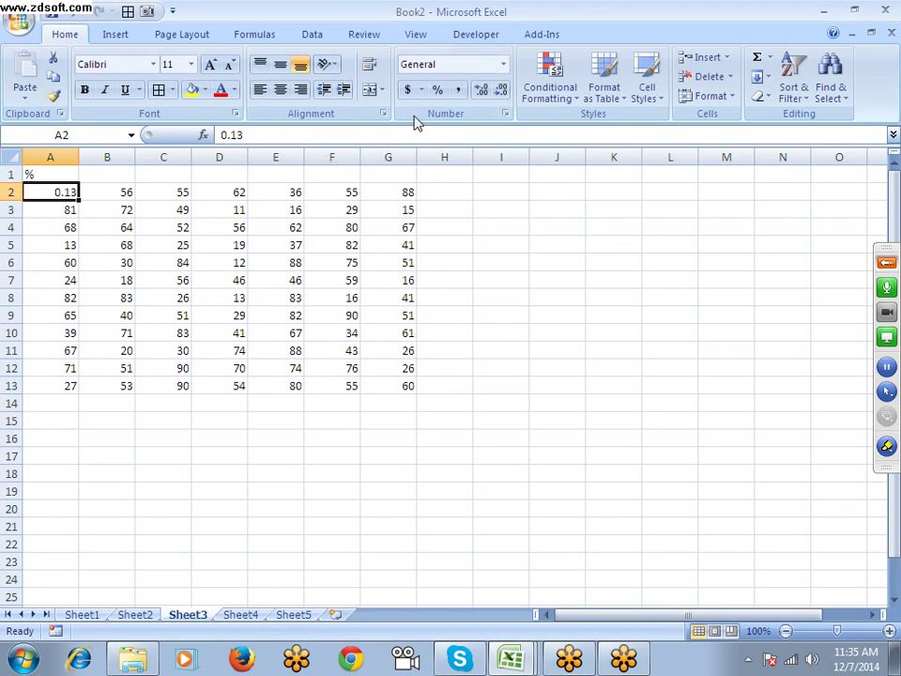
click(439, 91)
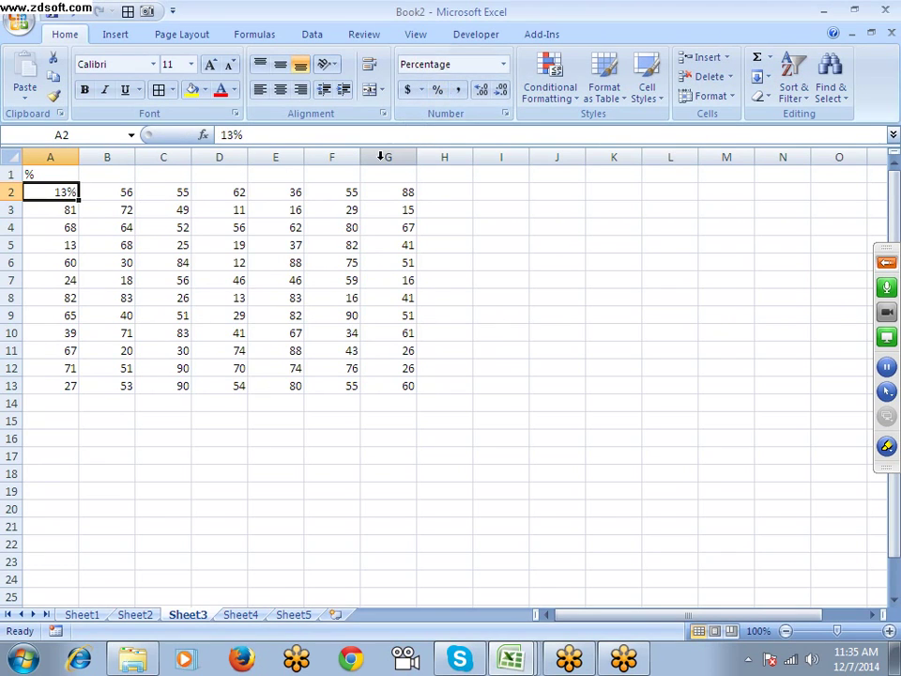
key(ctrl+z)
key(ctrl+z)
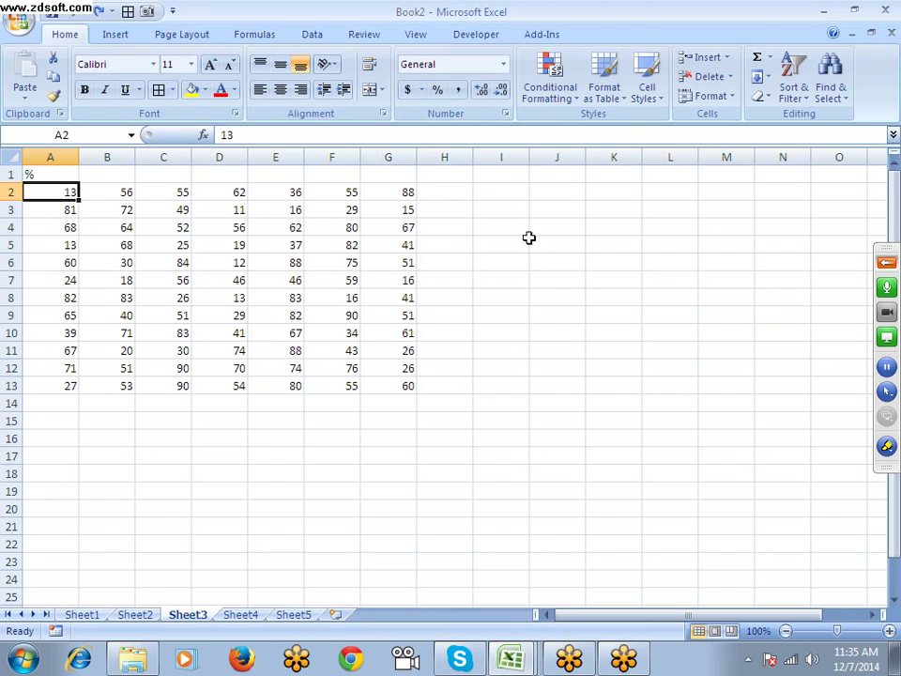
Step: Enter 100 in I2, copy it, and select the table A2:G13
click(514, 199)
text(100)
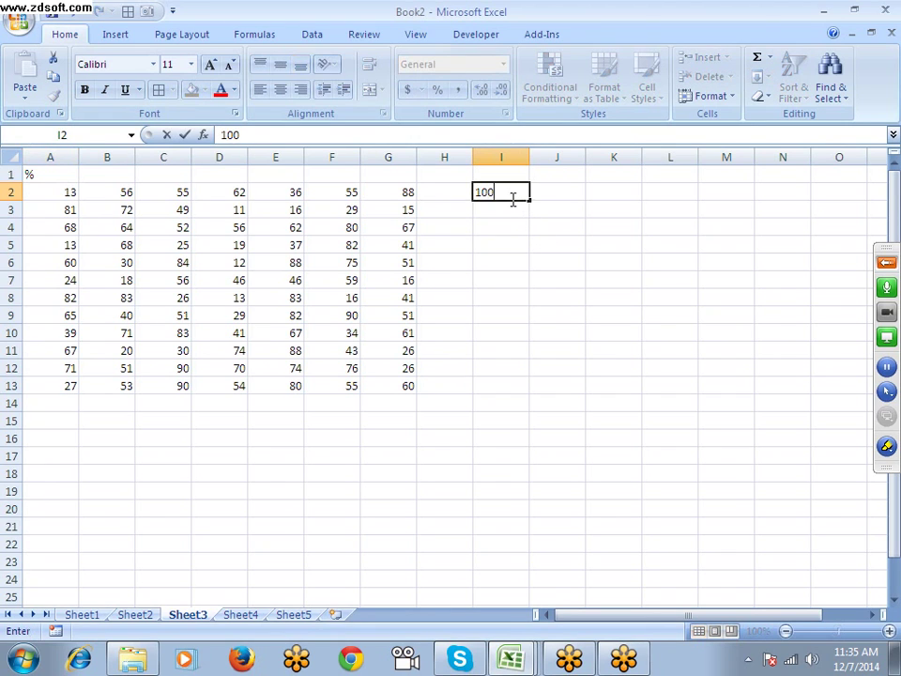
key(Return)
click(513, 198)
key(ctrl+c)
key(Left)
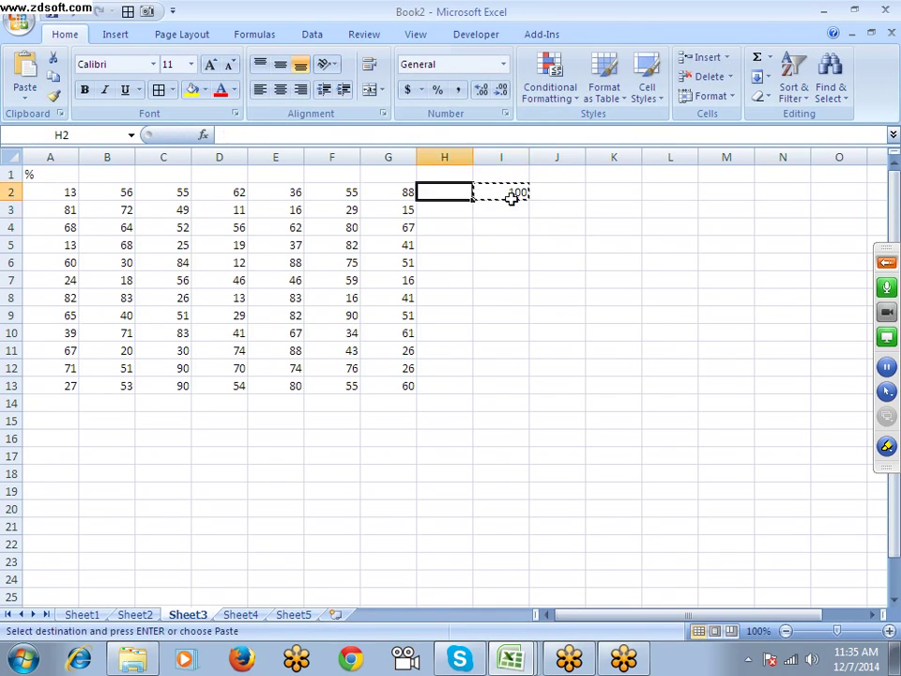
key(Left)
key(Left)
key(Left)
key(Left)
key(Left)
key(Left)
key(ctrl+shift+Right)
key(ctrl+shift+Down)
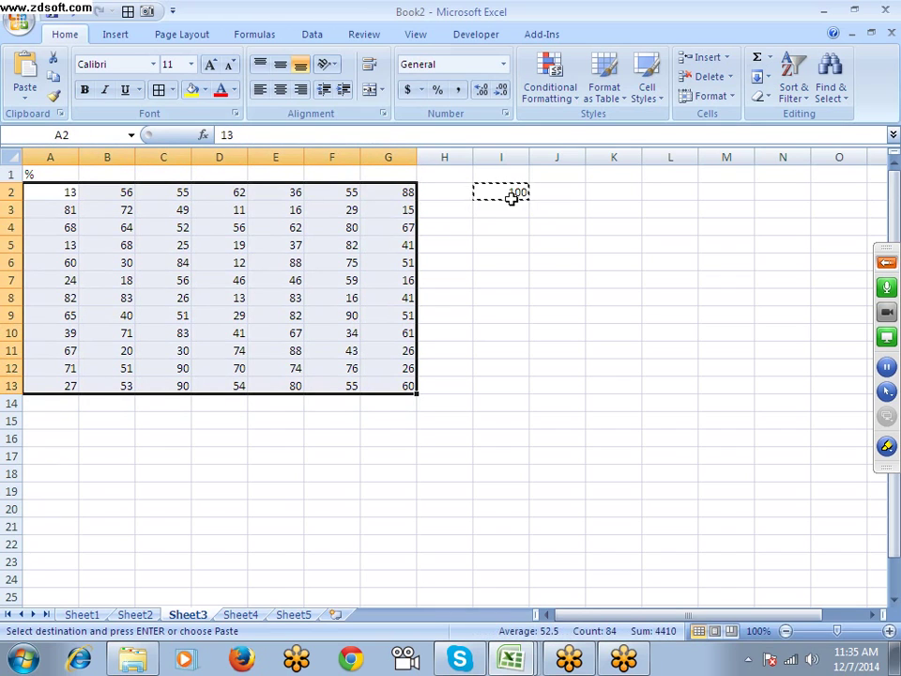
Step: Paste Special with Divide onto A2:G13 and format the results as percentages
right_click(265, 269)
click(309, 343)
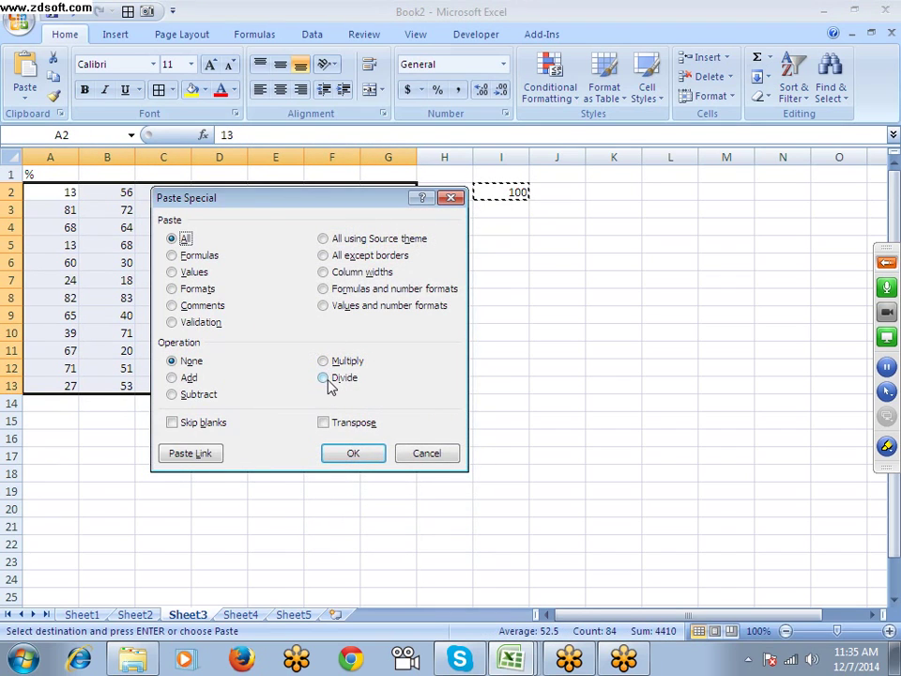
click(326, 378)
drag(341, 205, 726, 192)
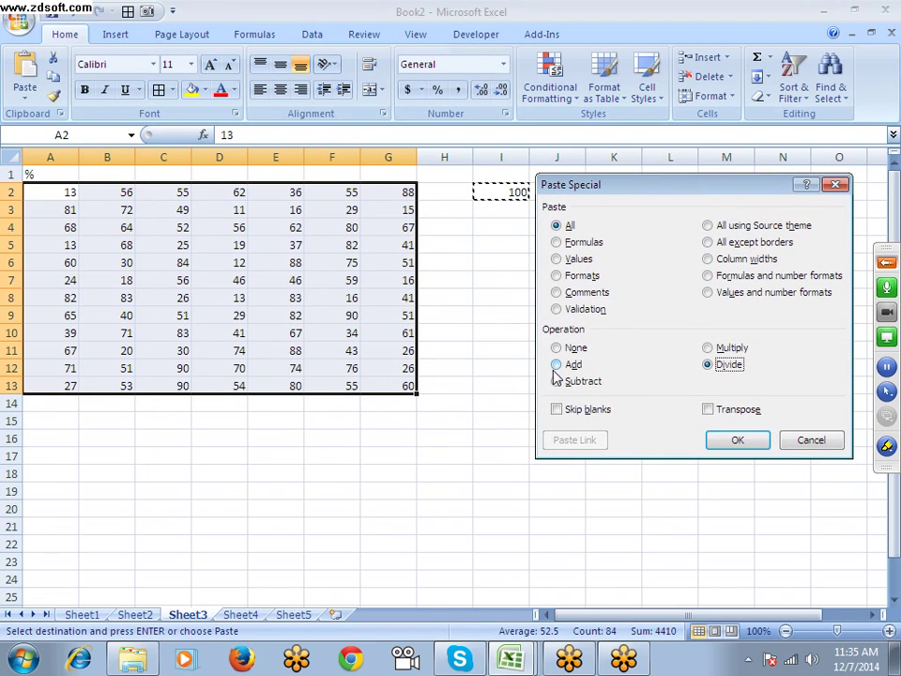
click(755, 441)
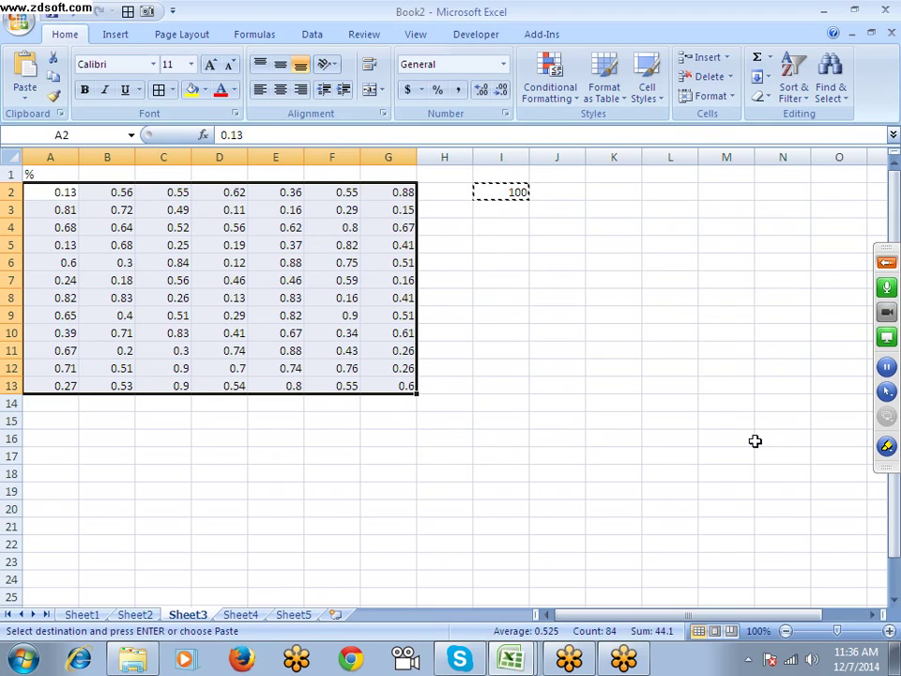
click(438, 89)
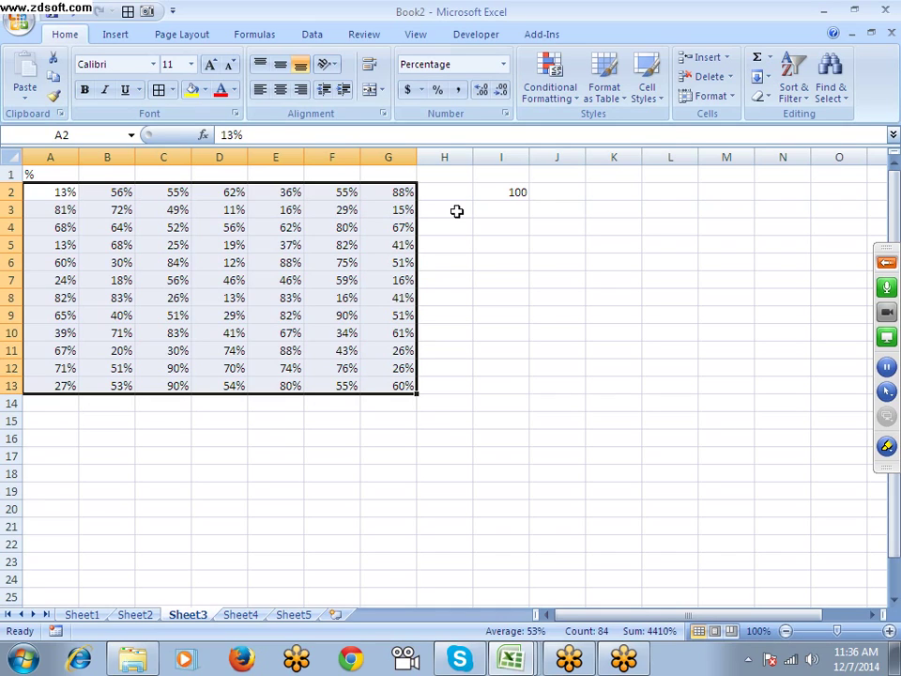
Step: Show the Sheet3 table values in General format and copy the 100 from cell I2
key(ctrl+shift+asciitilde)
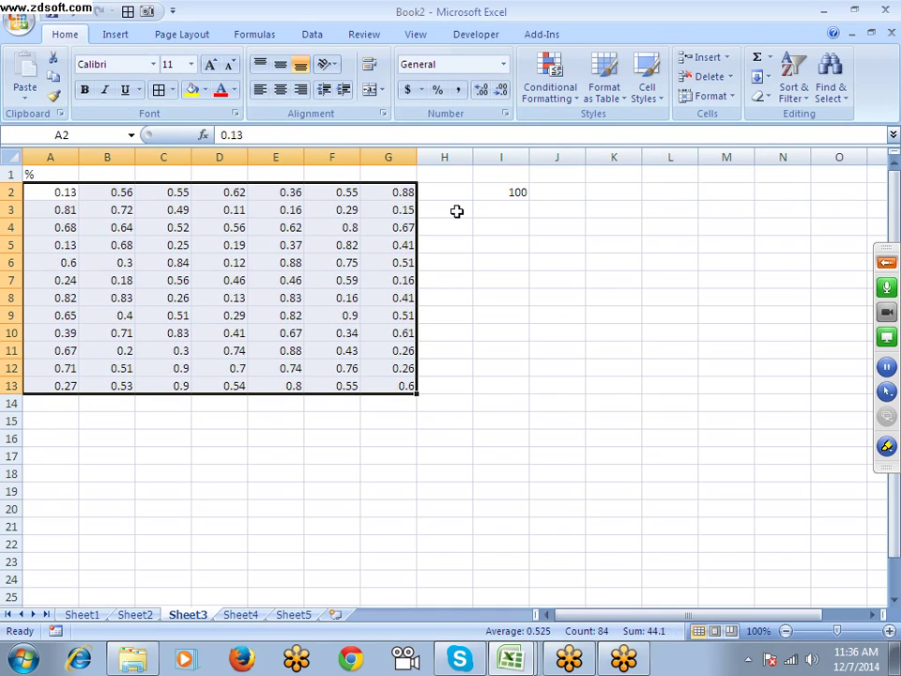
key(Right)
key(Right)
key(Right)
key(Right)
key(Right)
key(Right)
key(Right)
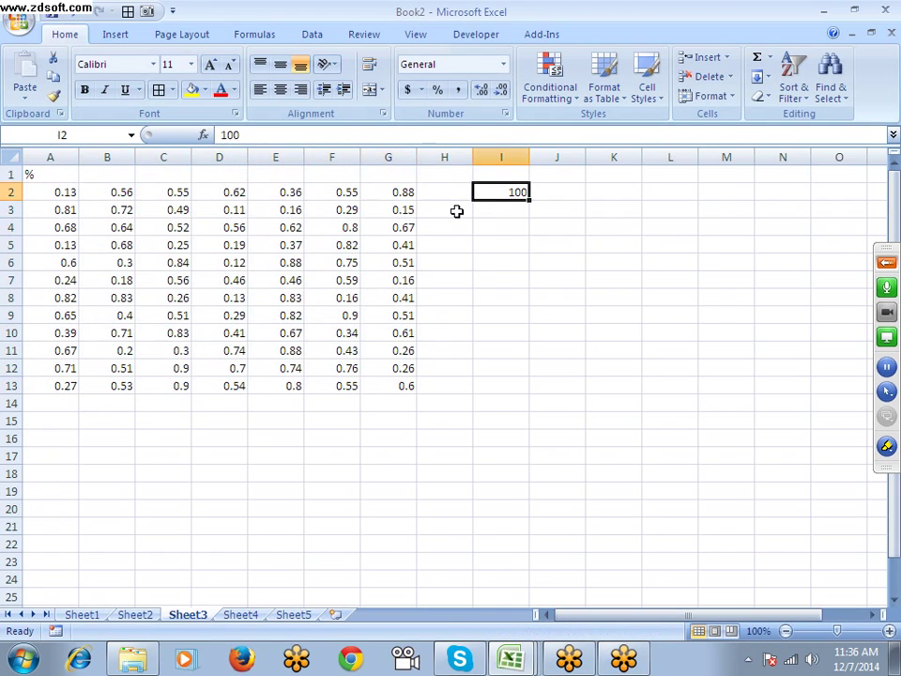
key(ctrl+c)
key(Left)
key(Left)
key(Left)
key(Left)
key(Left)
key(Left)
key(Left)
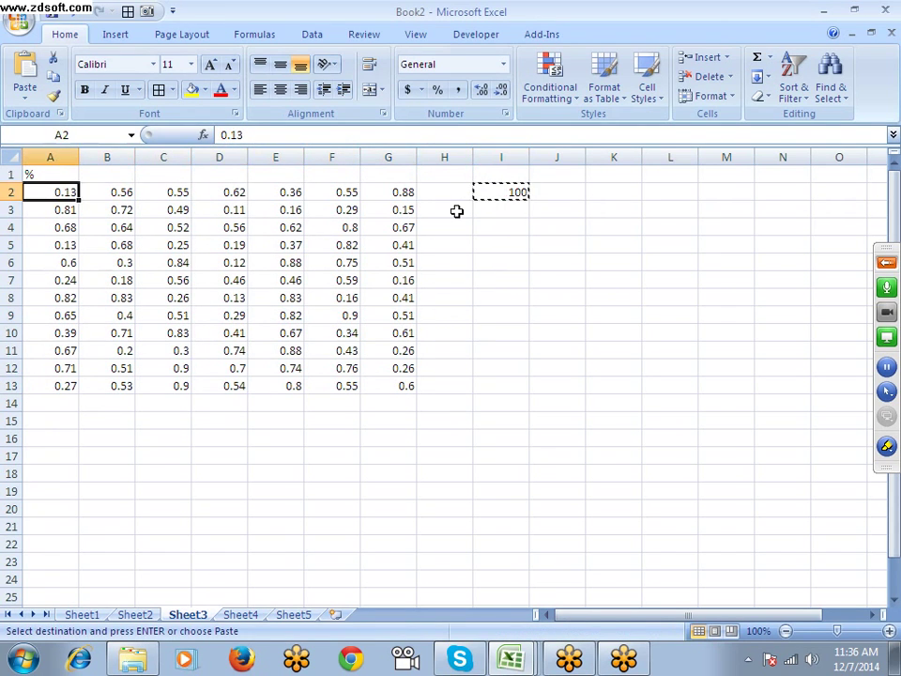
Step: Multiply the whole table A2:G13 by 100 using Paste Special Multiply
key(ctrl+shift+Right)
key(ctrl+shift+Down)
right_click(369, 244)
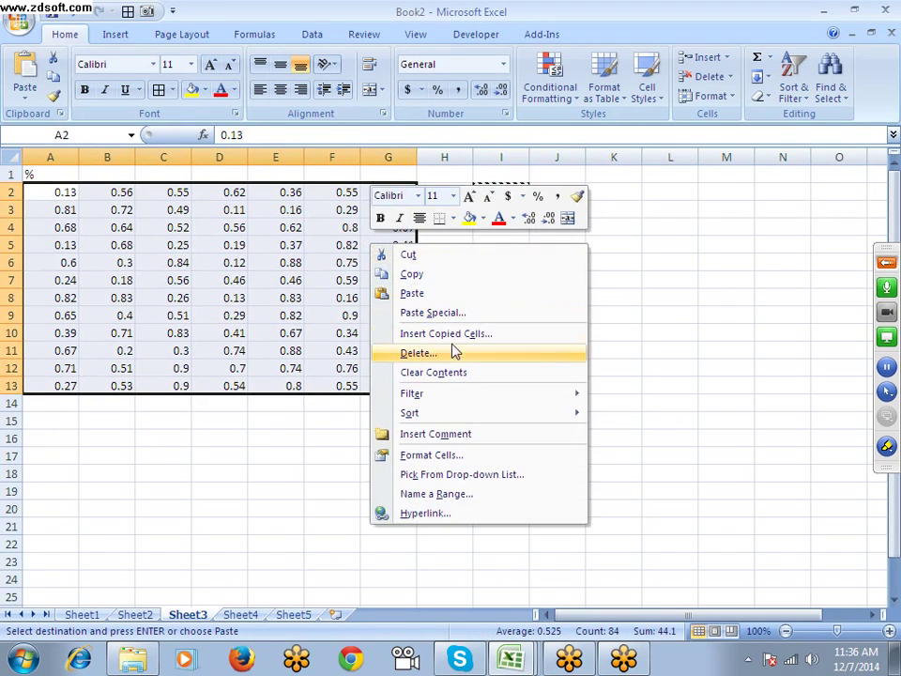
click(451, 318)
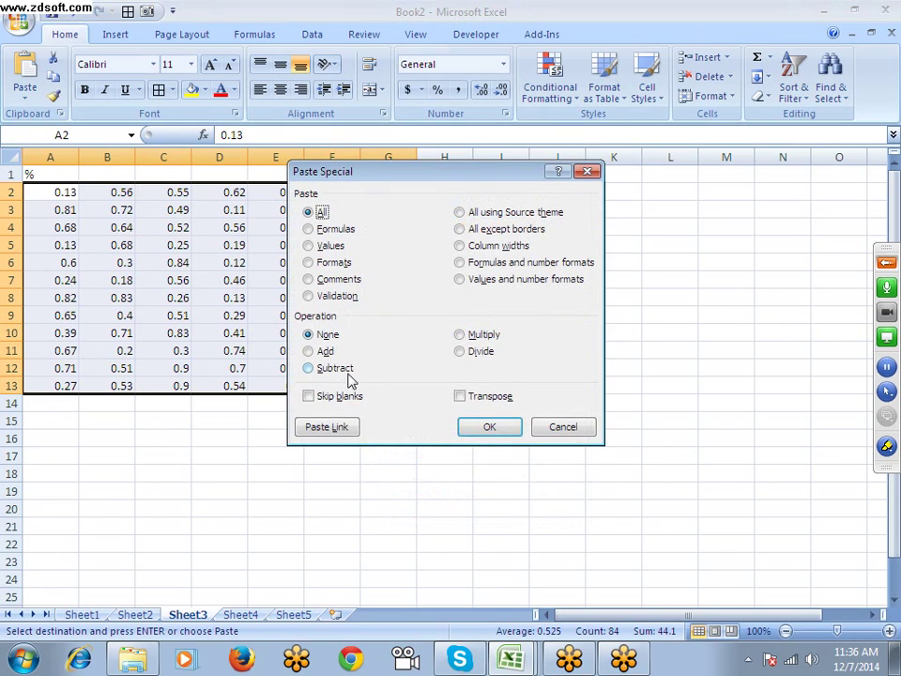
click(460, 336)
click(497, 428)
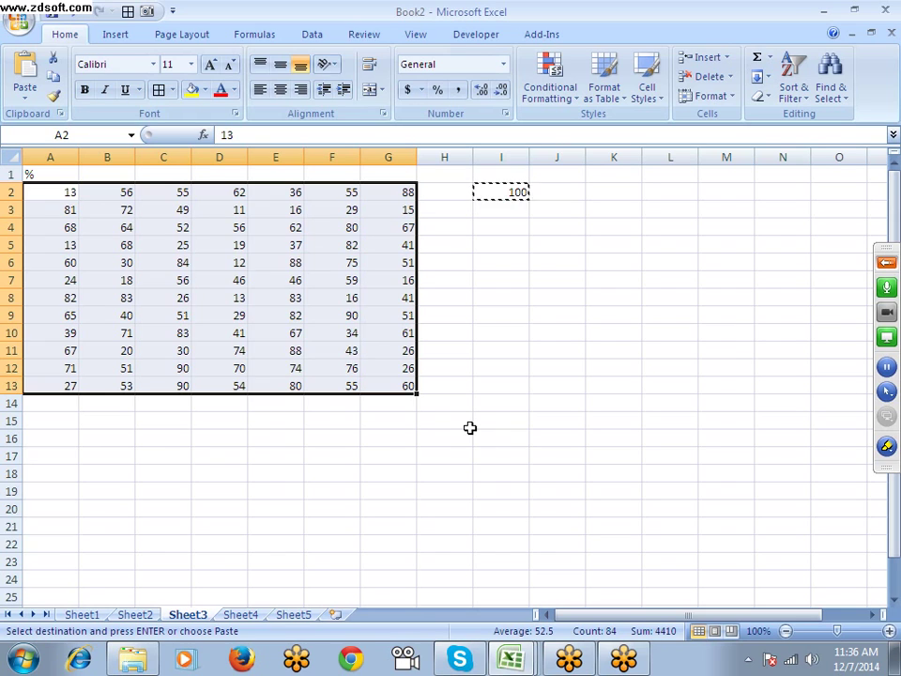
key(Escape)
Step: On Sheet4, enter Day-1 in A3 and extend the series to Day-8 in H3
click(235, 618)
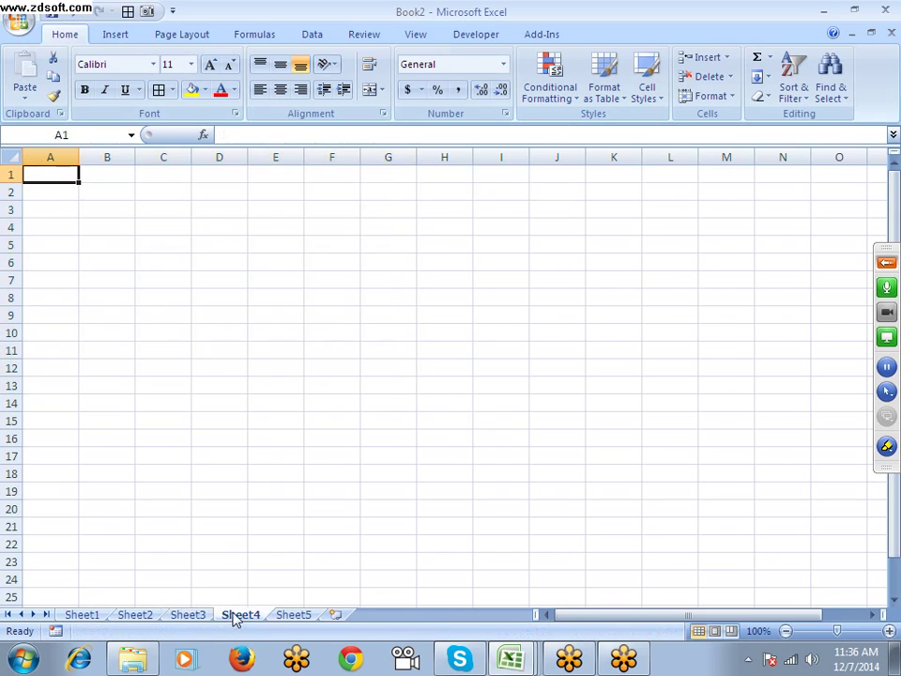
click(72, 208)
text(D)
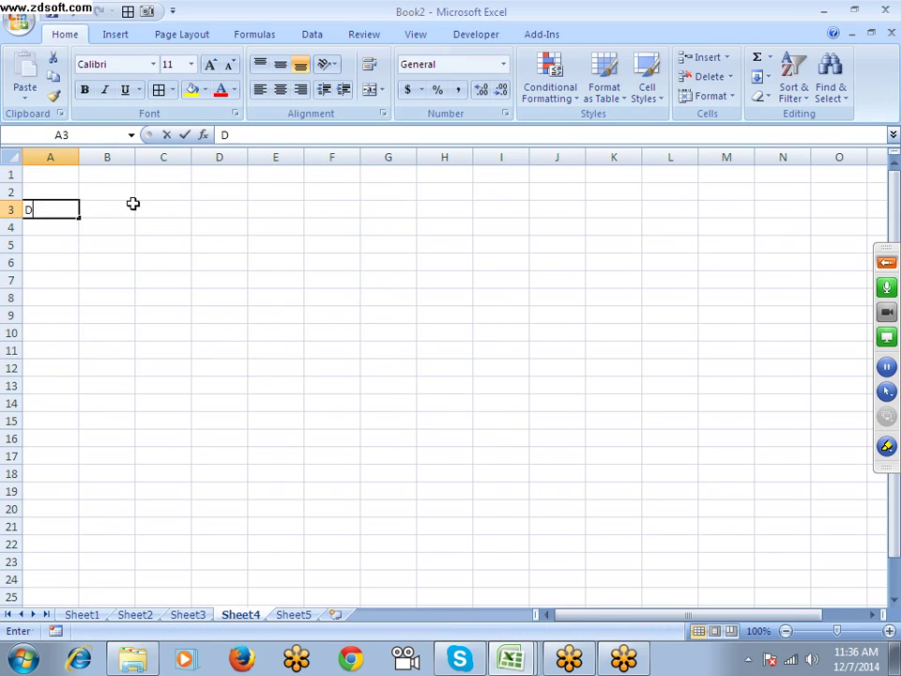
text(Ay-1)
key(Return)
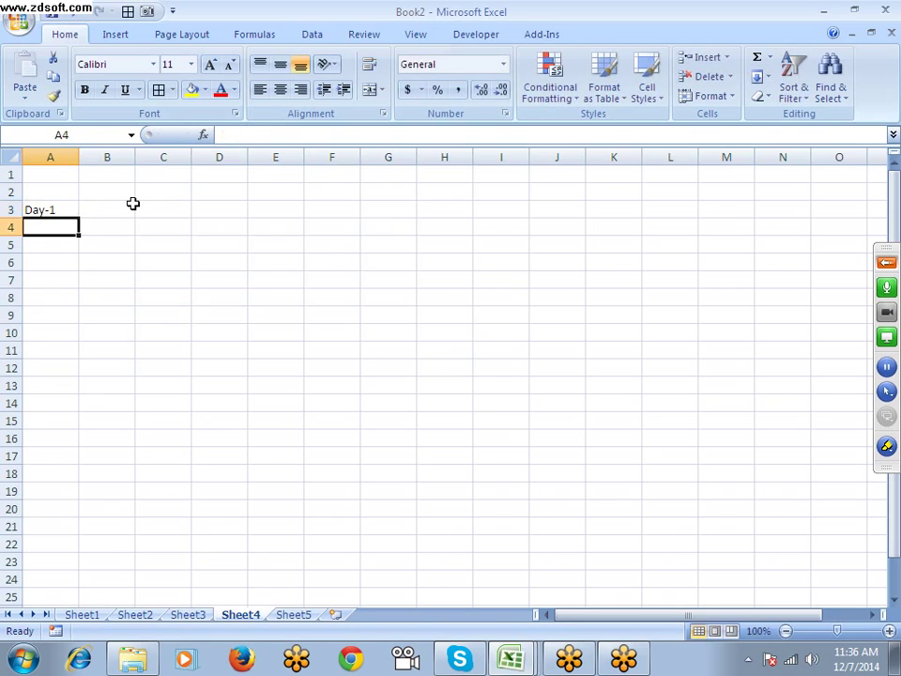
key(Up)
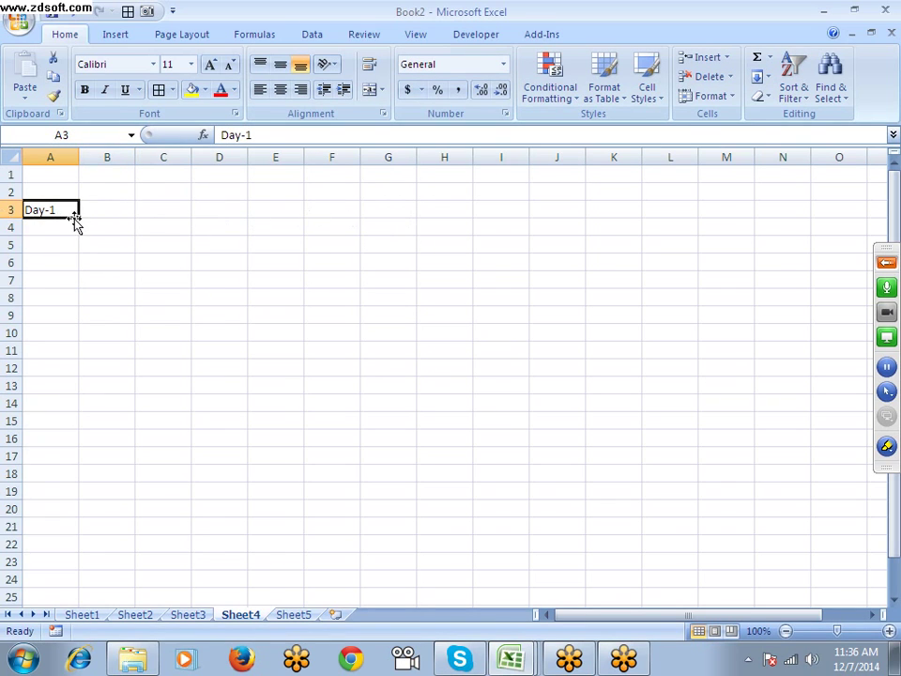
drag(79, 218, 486, 222)
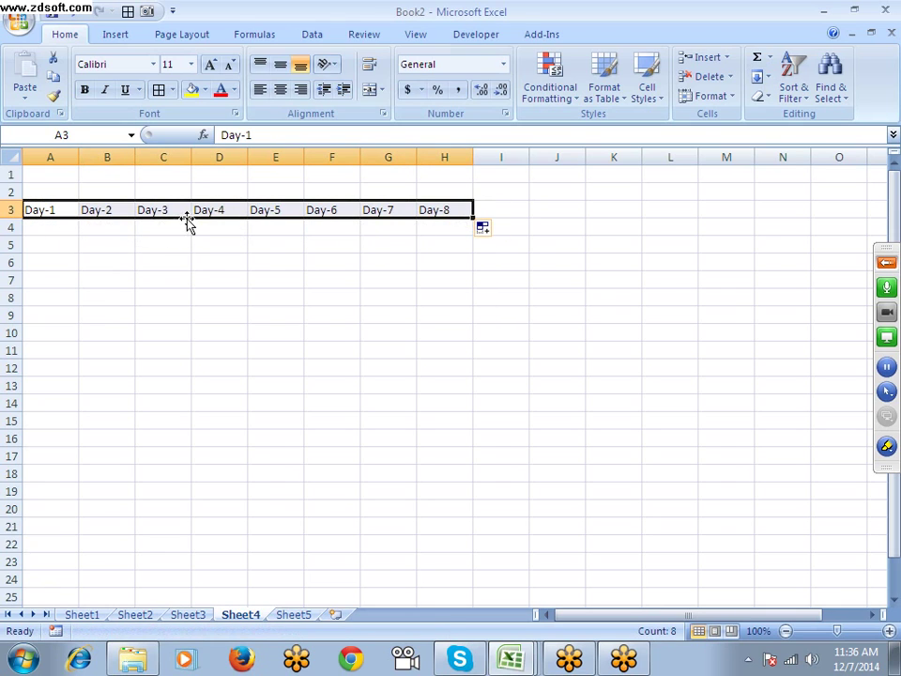
Step: Enter the formula =RANDBETWEEN(10,90) in cell A4
key(Down)
text(=ra)
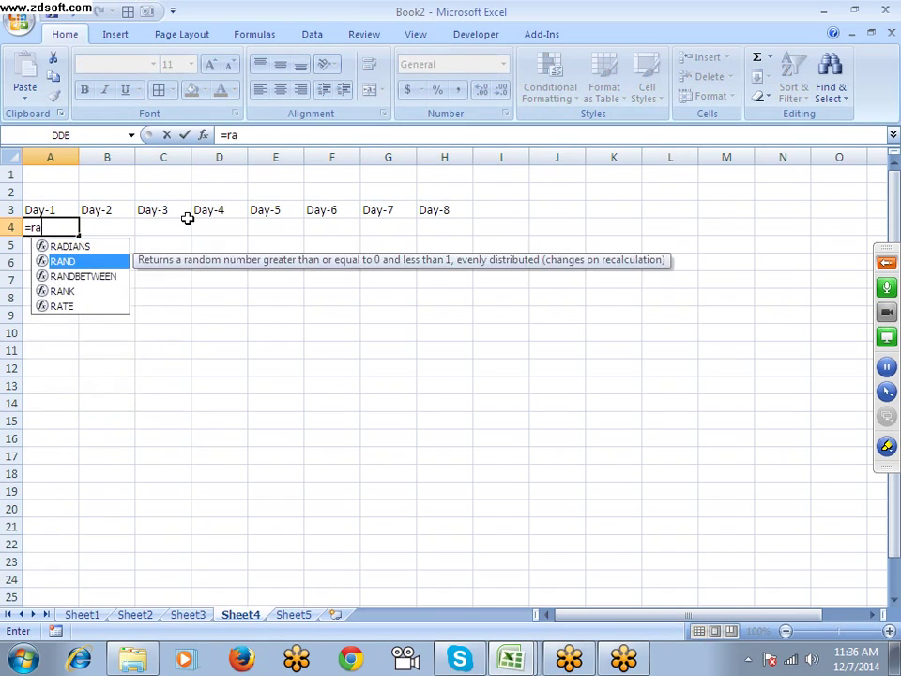
key(Down)
key(Tab)
text(10,90)
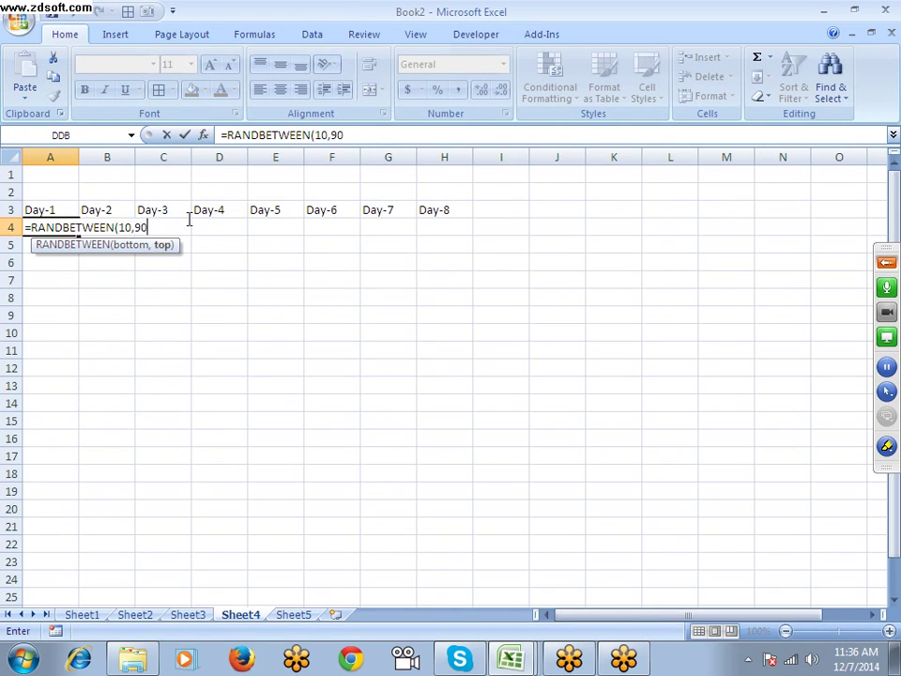
key(Return)
Step: Fill the random formula across A4:H4 and down to row 16
key(Down)
key(shift+Home)
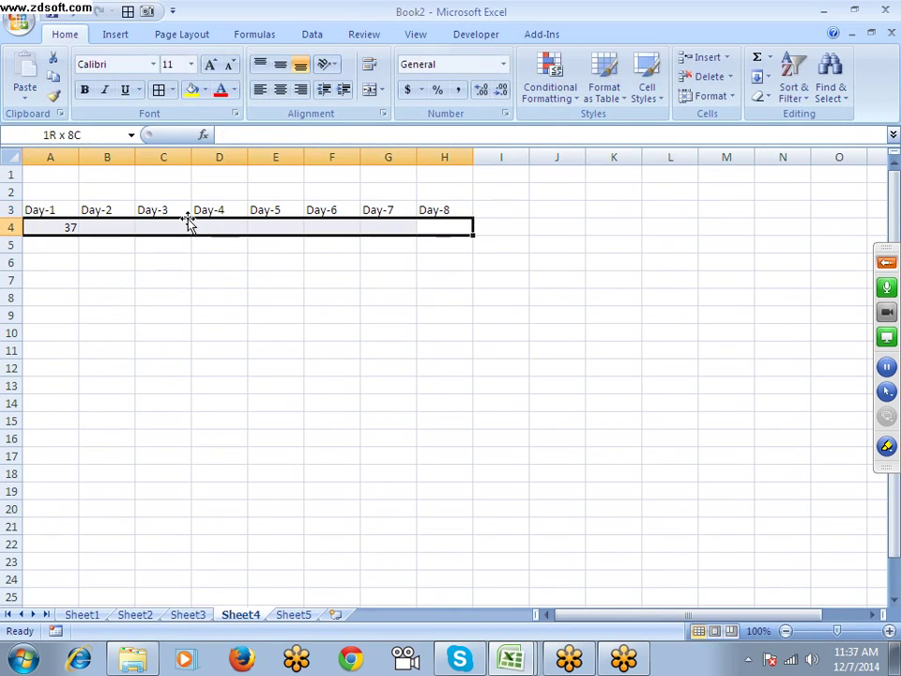
key(ctrl+r)
key(shift+Down)
key(shift+Down)
key(shift+Down)
key(shift+Down)
key(shift+Down)
key(shift+Down)
key(shift+Down)
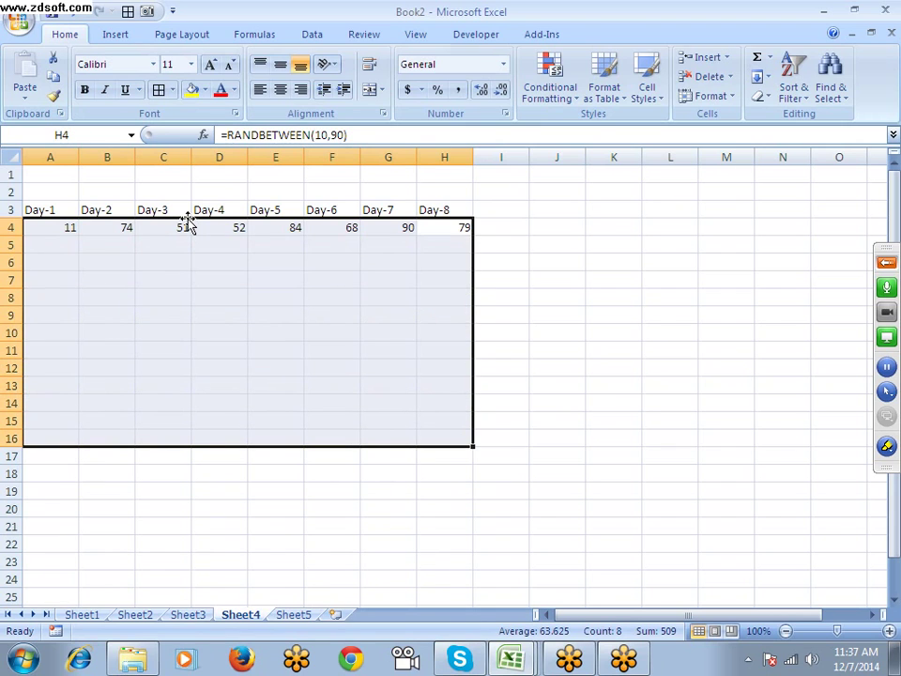
key(ctrl+d)
key(Up)
Step: Step across row 5 to check the filled RANDBETWEEN formulas
key(Down)
key(Down)
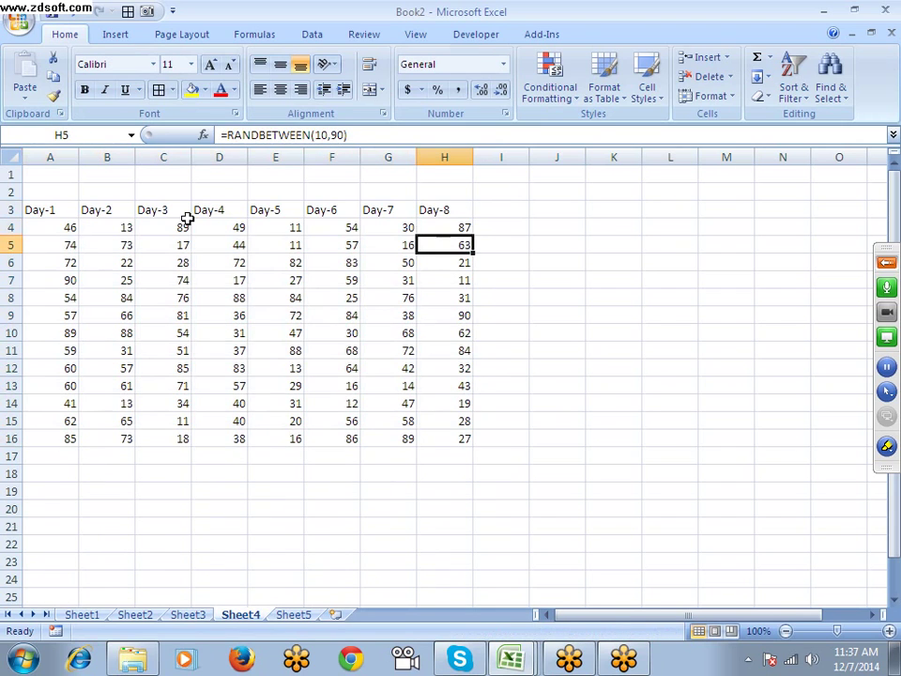
key(Home)
key(Right)
key(Right)
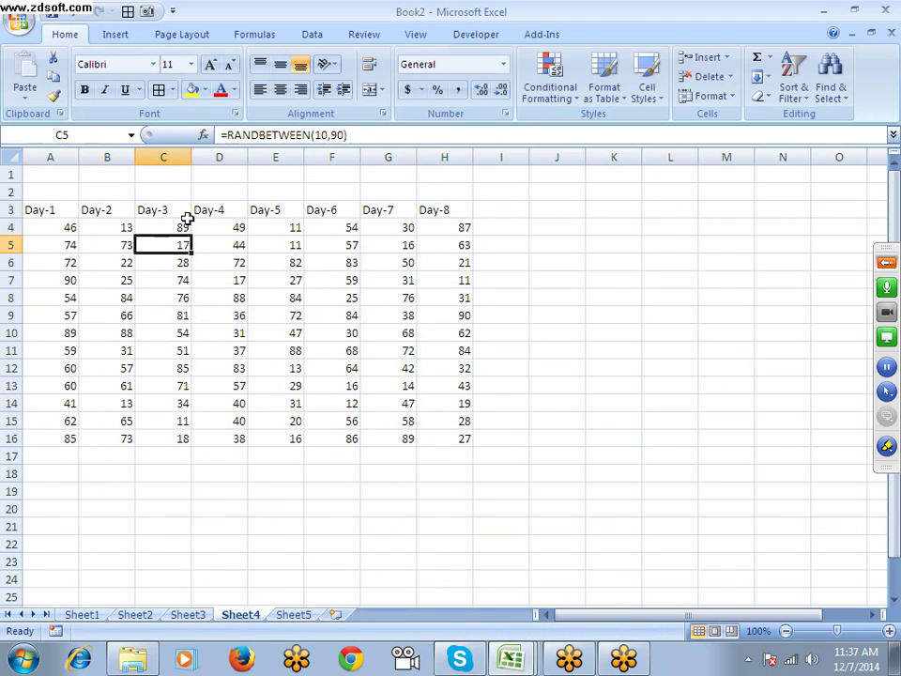
key(Right)
key(Right)
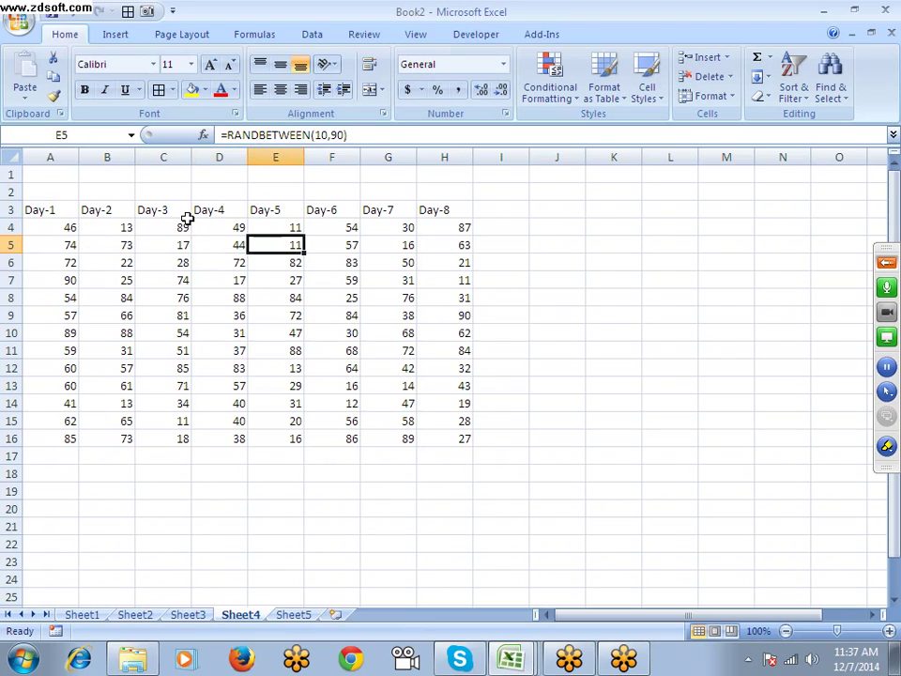
key(Right)
key(Right)
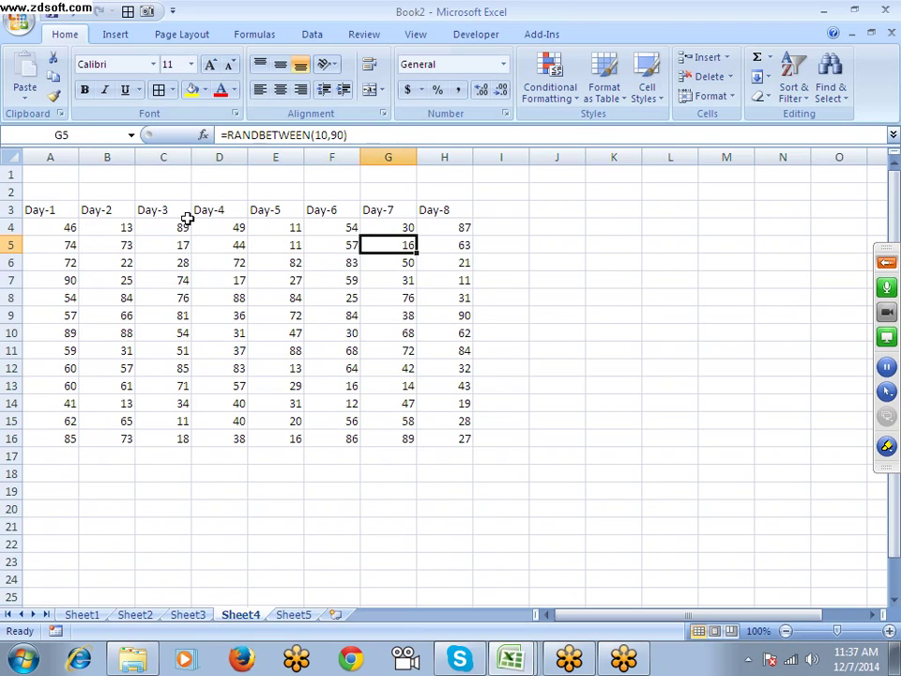
key(Home)
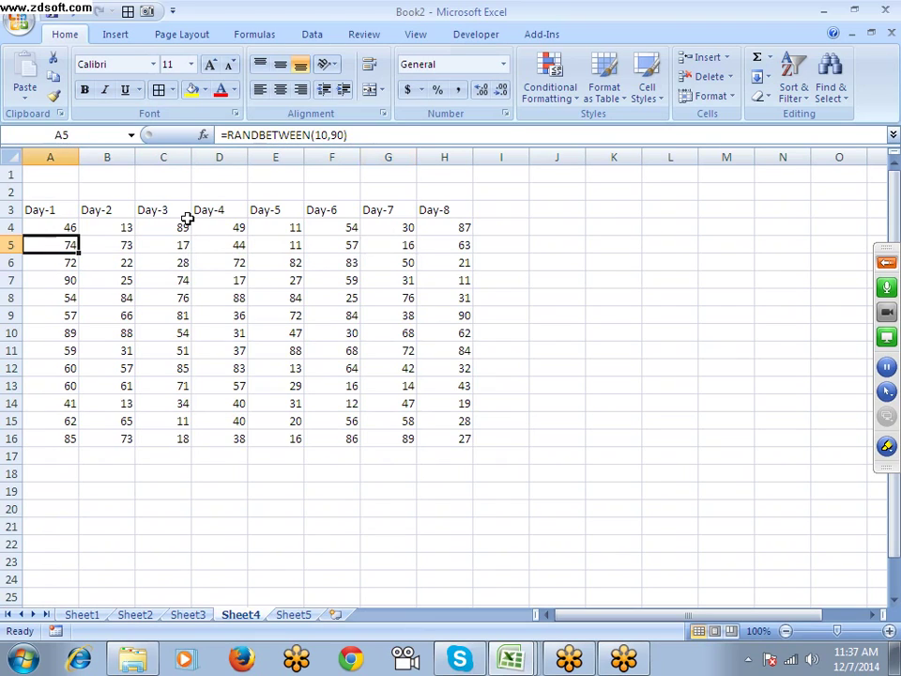
Step: Review the Day-1 to Day-8 table range, ending at empty cell A2
key(Up)
key(Up)
key(Up)
key(Down)
key(ctrl+shift+Right)
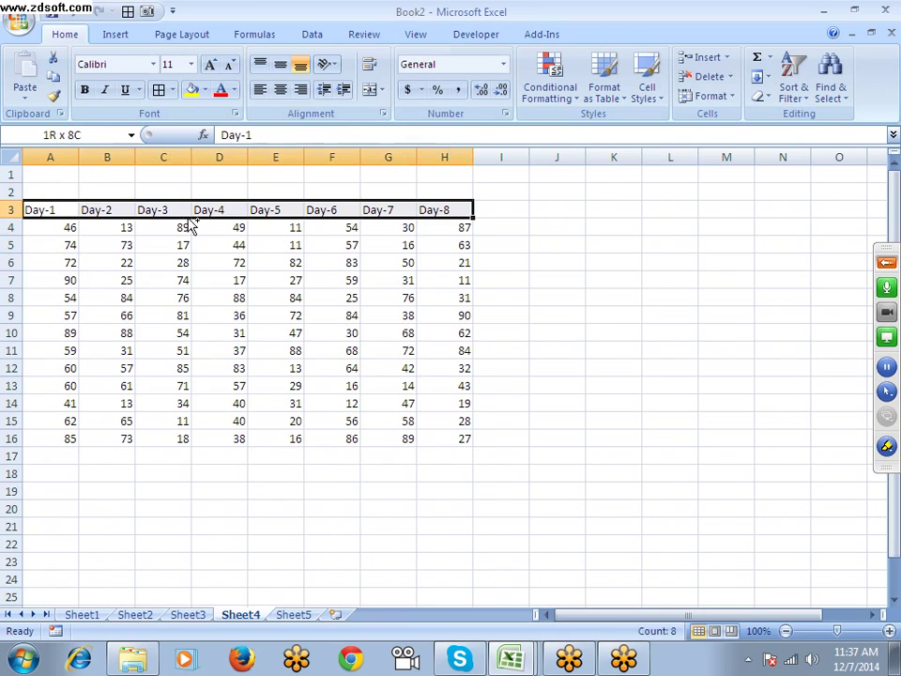
key(ctrl+shift+Down)
key(ctrl+Home)
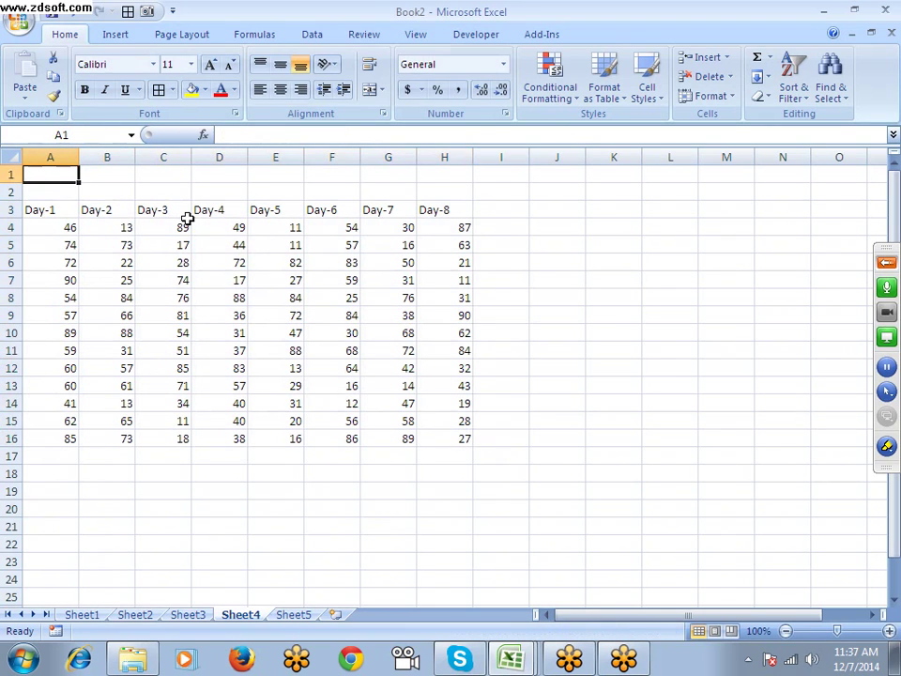
key(Down)
key(Down)
key(Down)
key(ctrl+shift+Right)
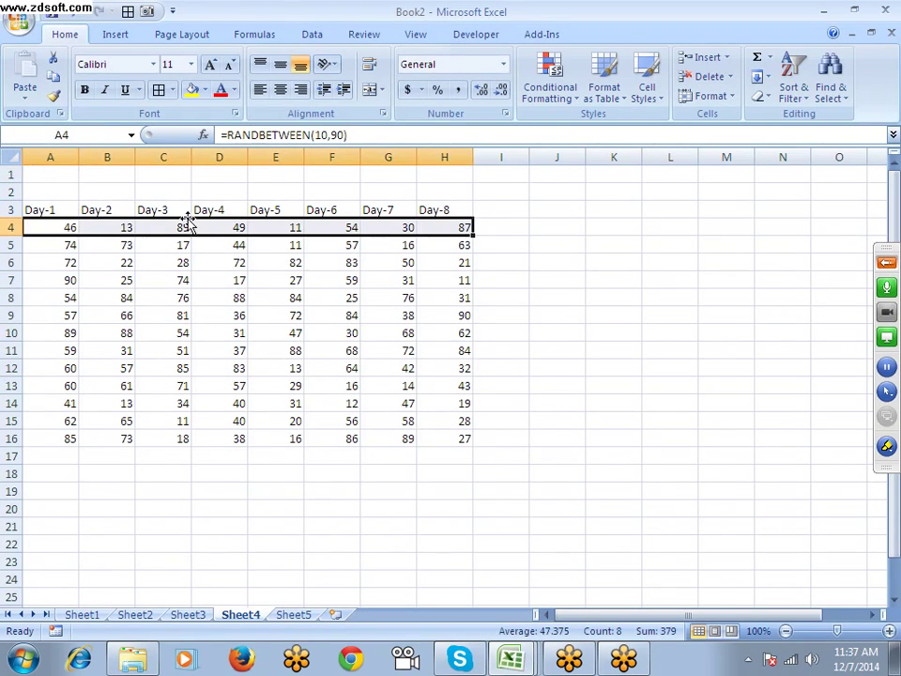
key(Up)
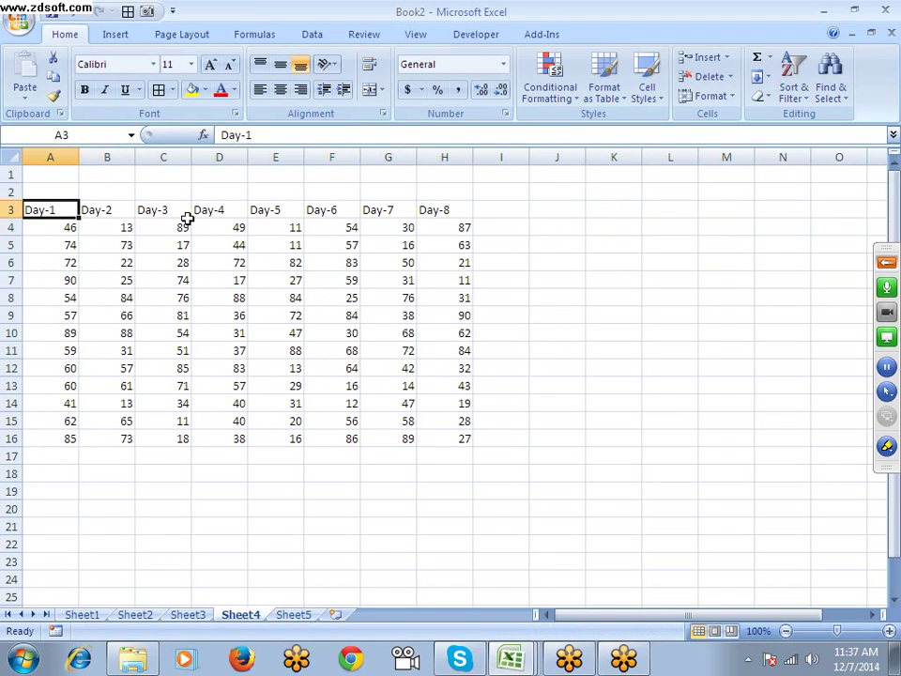
key(Up)
Step: Enter the label Target in A2 and the value 70 in B2
text(Ta)
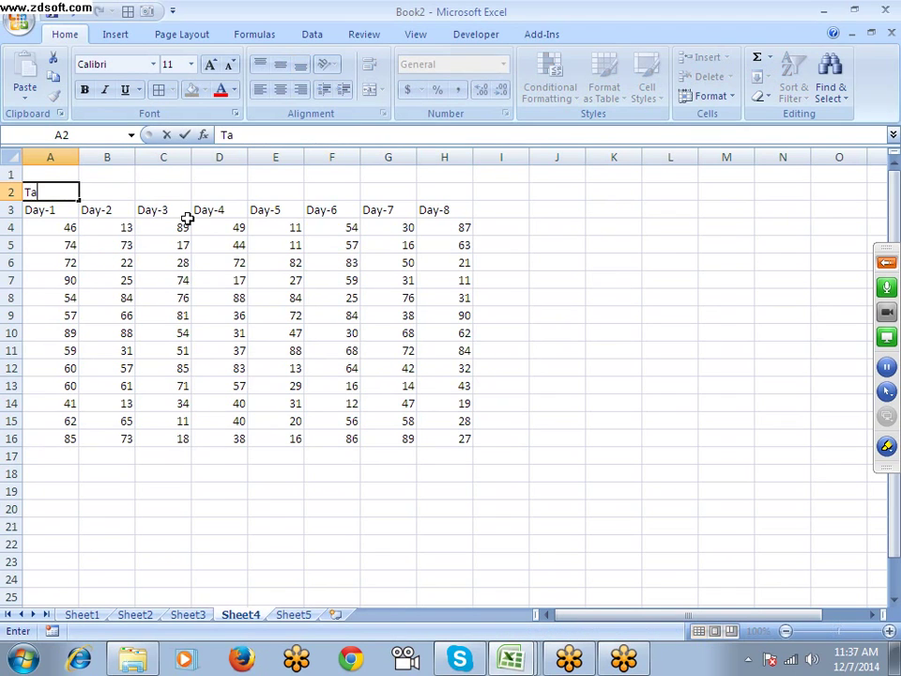
text(rget)
key(Return)
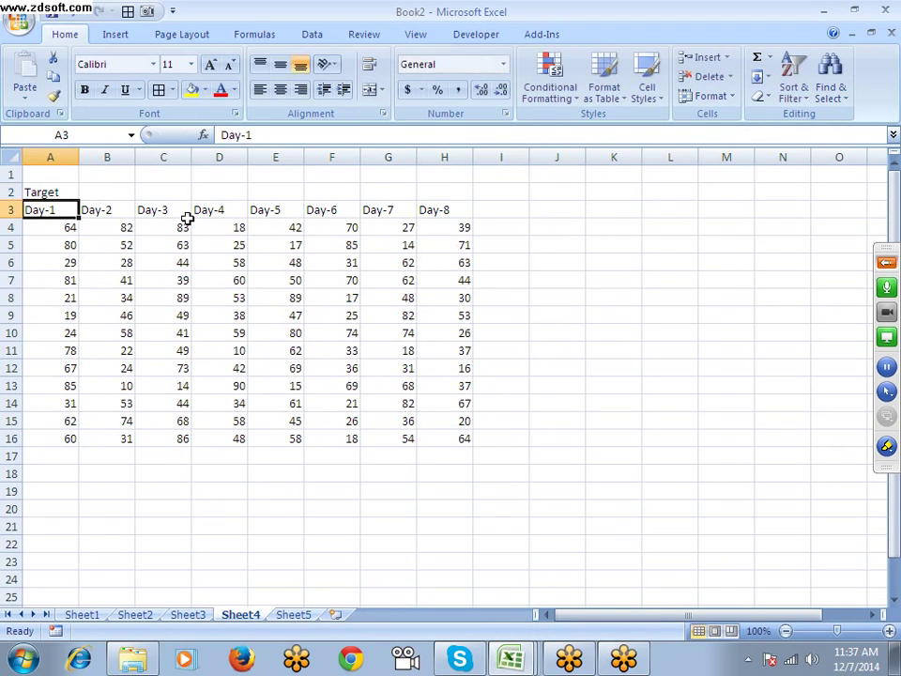
key(Up)
key(Right)
text(70)
key(Return)
Step: Select the A4:H16 daily figures and step along the first row to review them
key(Up)
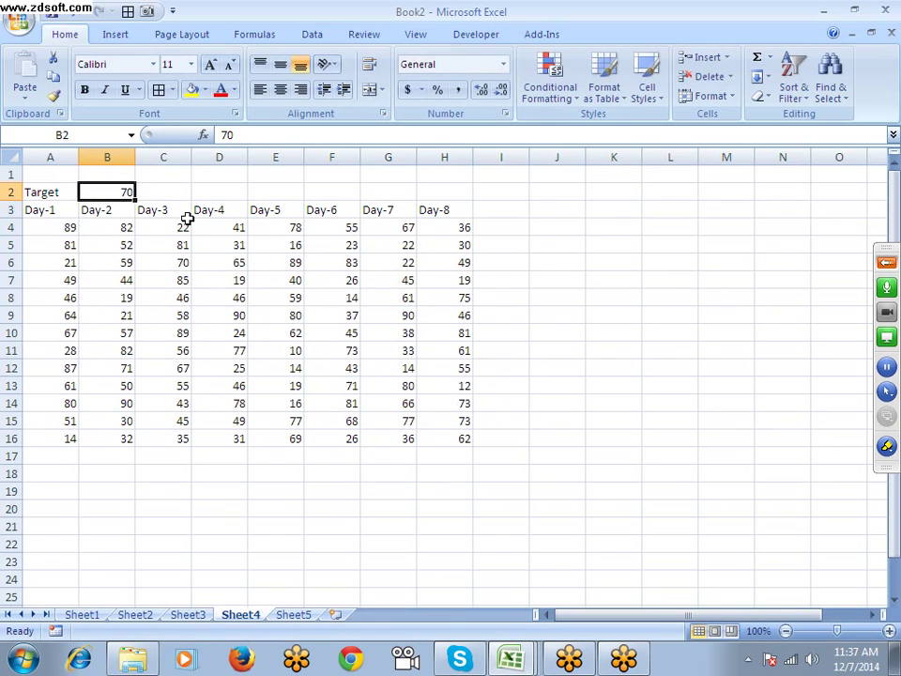
key(Down)
key(Down)
key(Left)
key(ctrl+shift+Right)
key(ctrl+shift+Down)
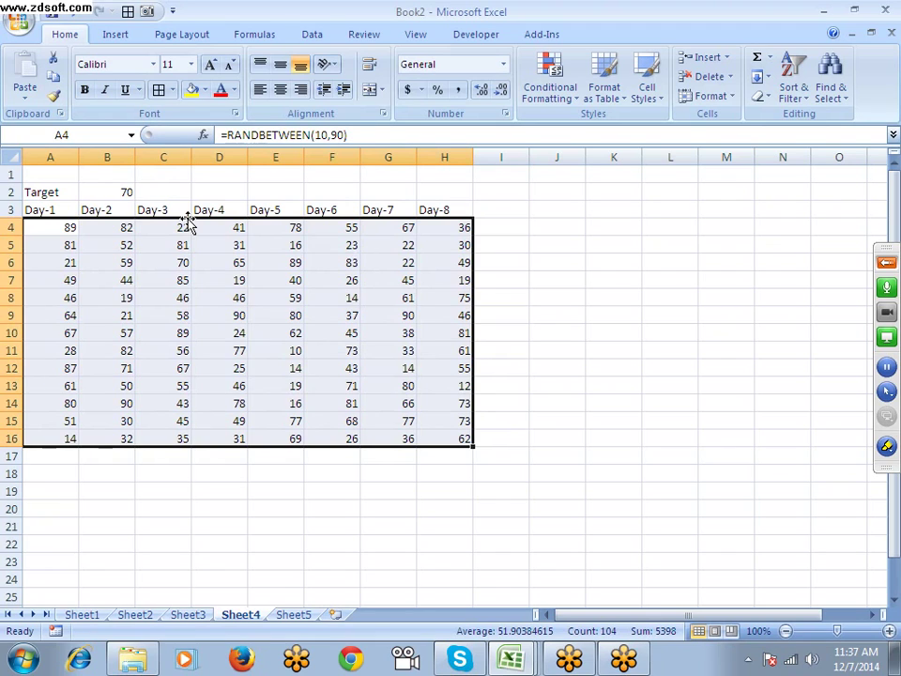
key(ctrl+Up)
key(Down)
key(Right)
key(Left)
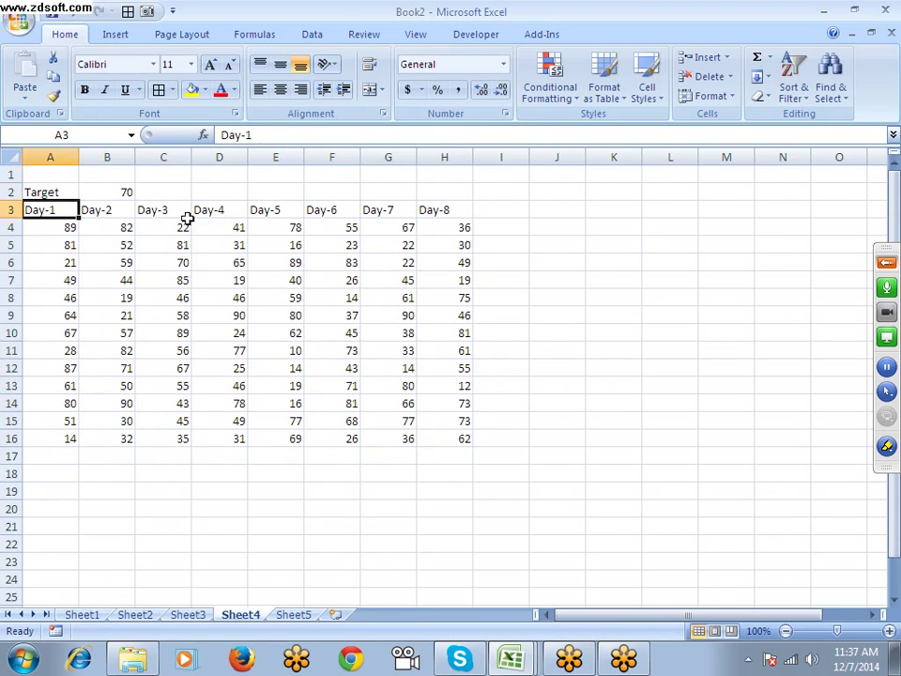
key(Down)
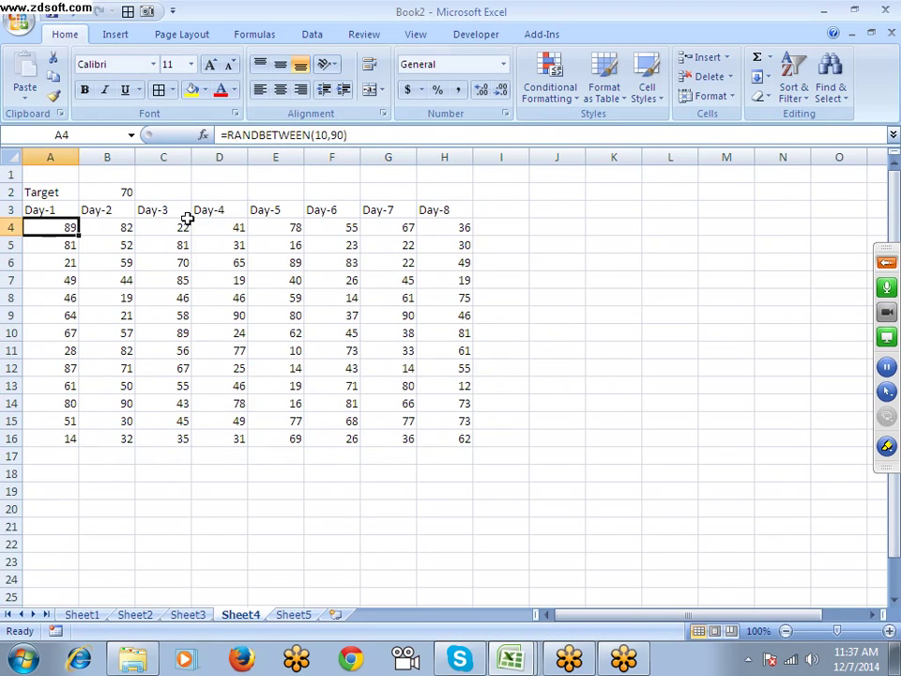
key(Right)
key(Right)
key(Right)
key(Right)
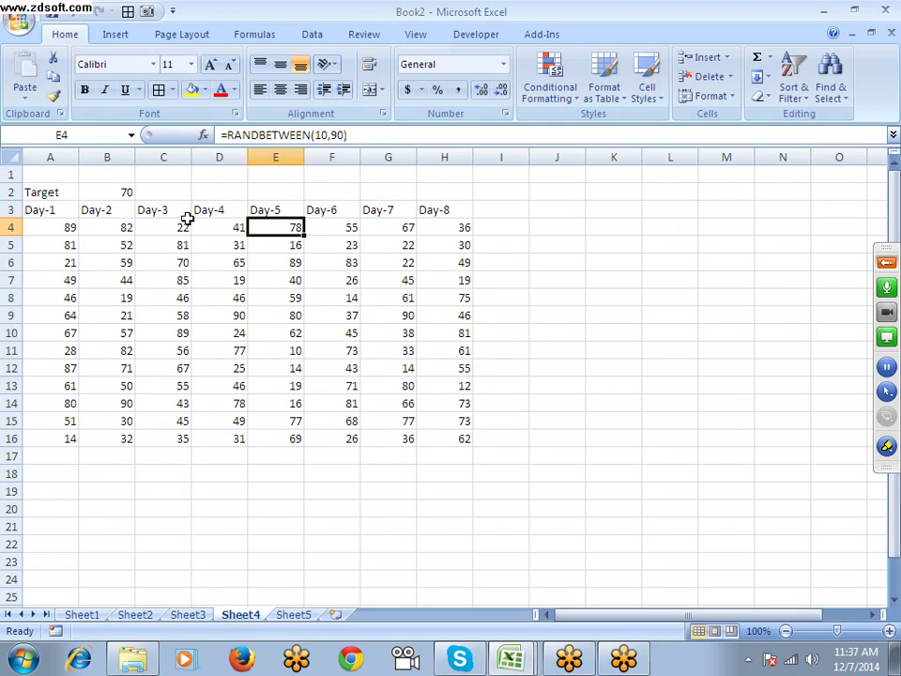
key(Left)
key(Left)
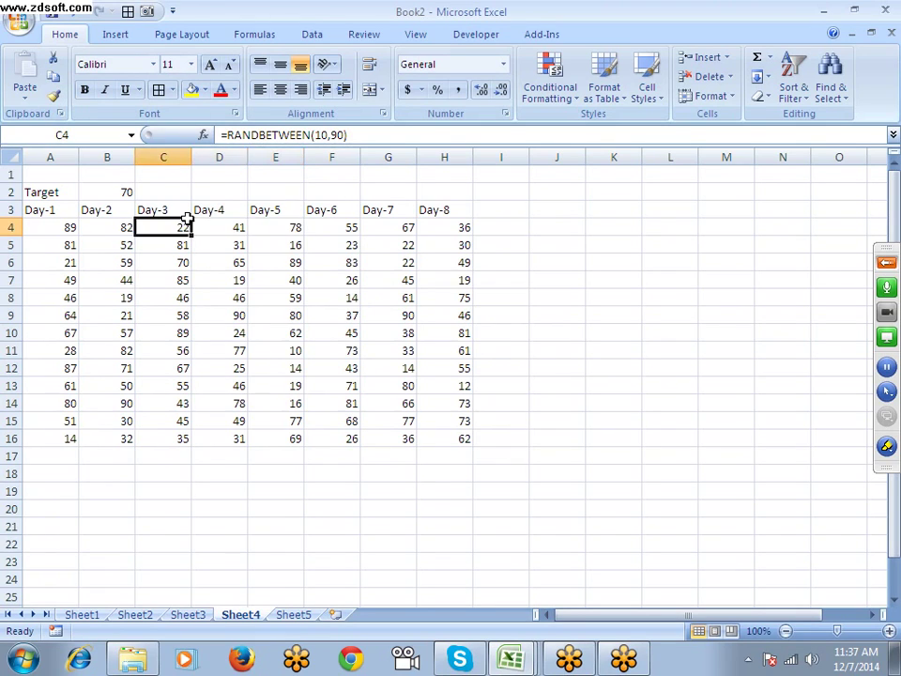
key(Left)
key(Left)
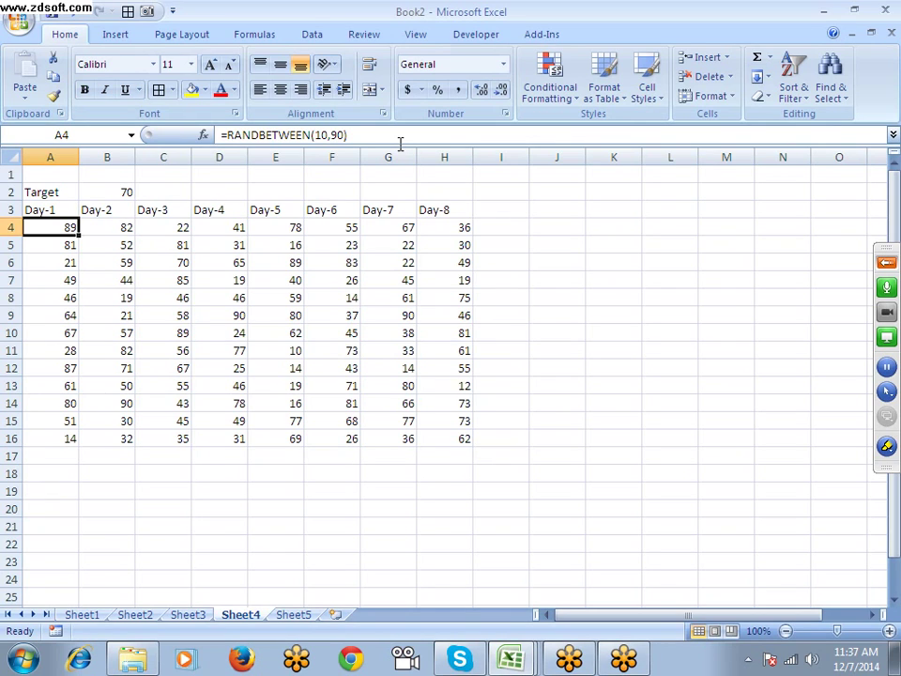
Step: Copy the Target value 70 from B2, returning to the daily figures
key(ctrl+shift+Right)
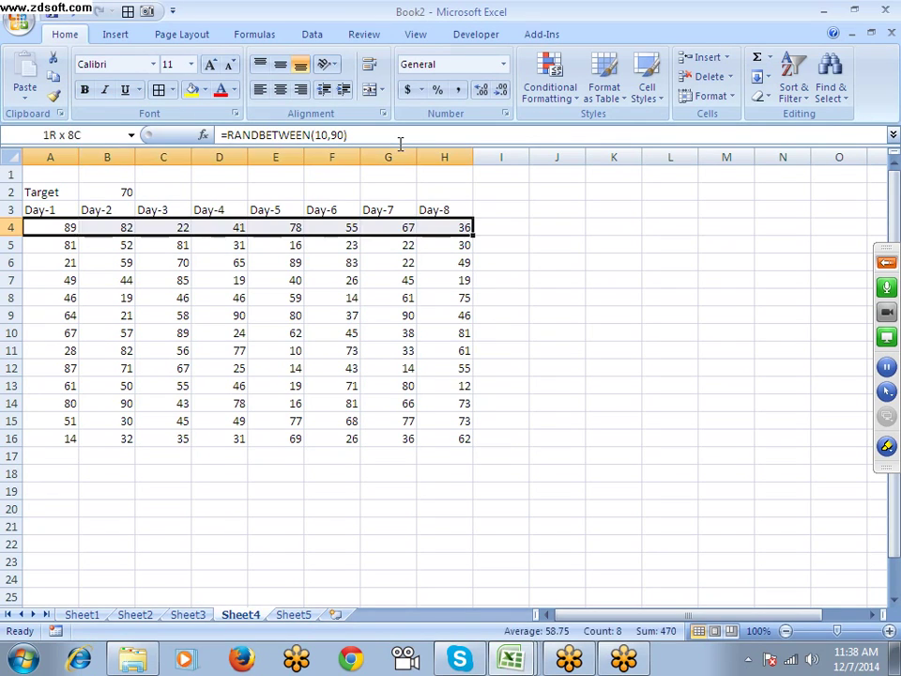
key(ctrl+shift+Down)
key(Up)
key(Up)
key(Right)
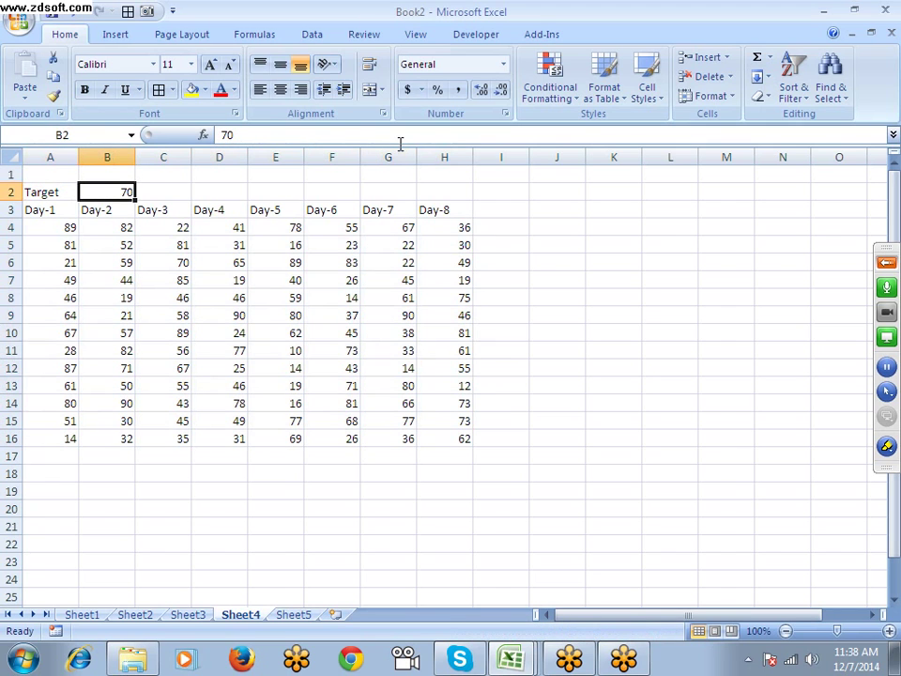
key(ctrl+c)
key(Down)
key(Down)
key(Left)
Step: Divide the A4:H16 figures by the copied 70 with Paste Special Divide
key(ctrl+shift+Right)
key(ctrl+shift+Down)
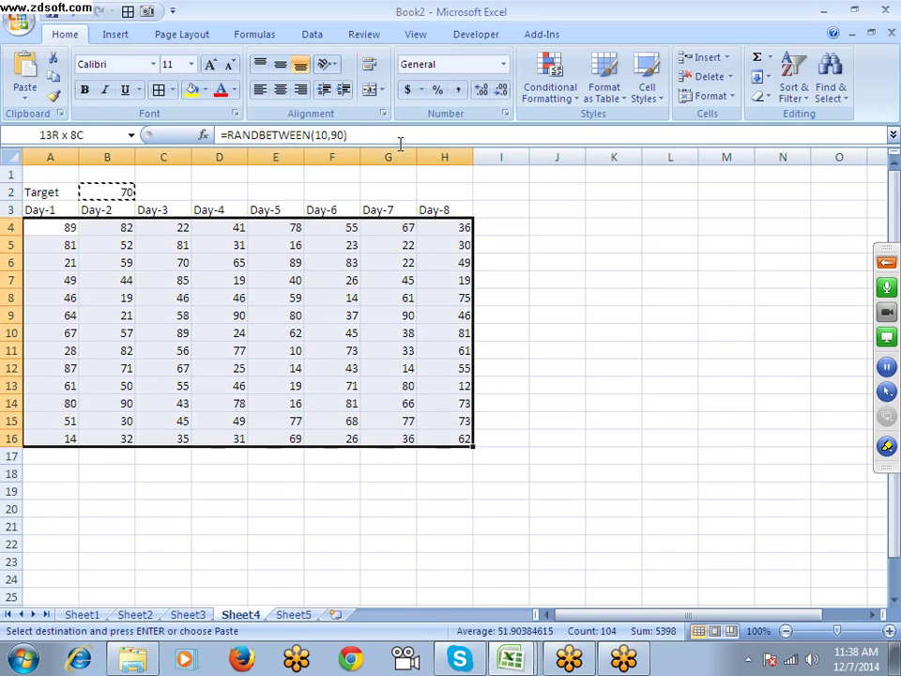
right_click(377, 262)
click(436, 336)
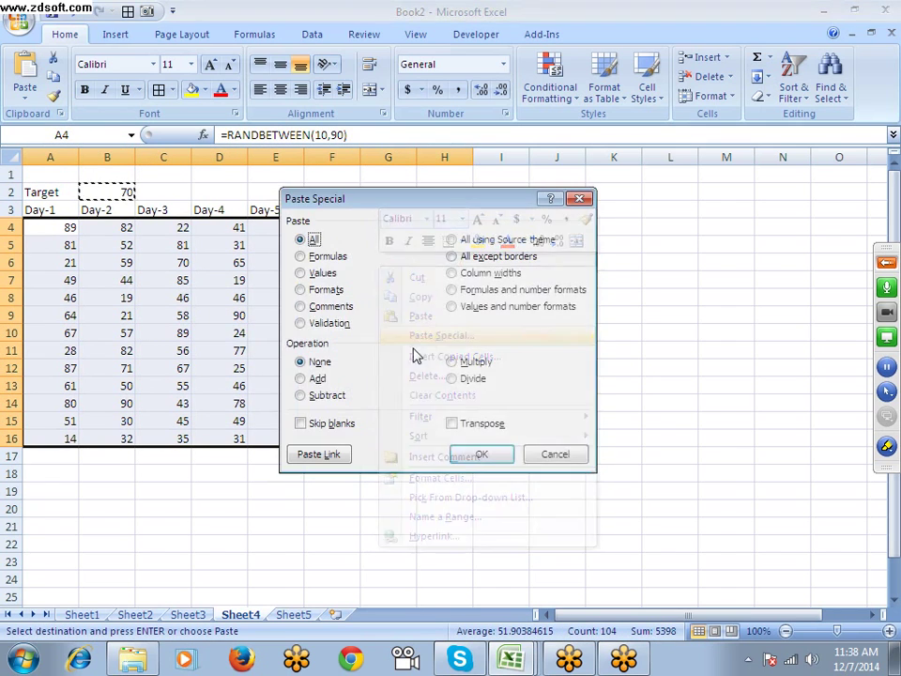
click(474, 379)
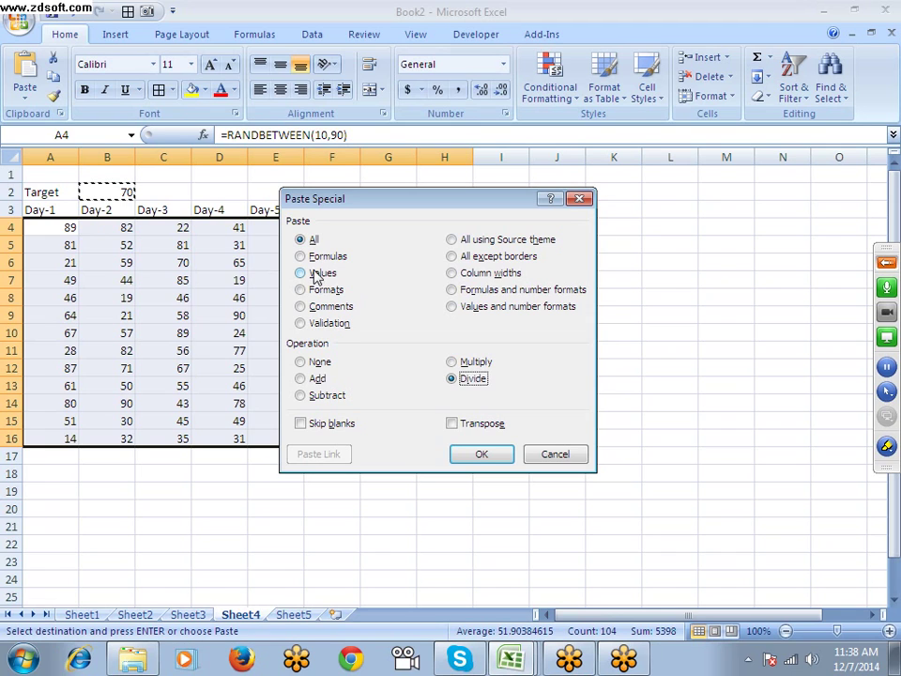
click(481, 452)
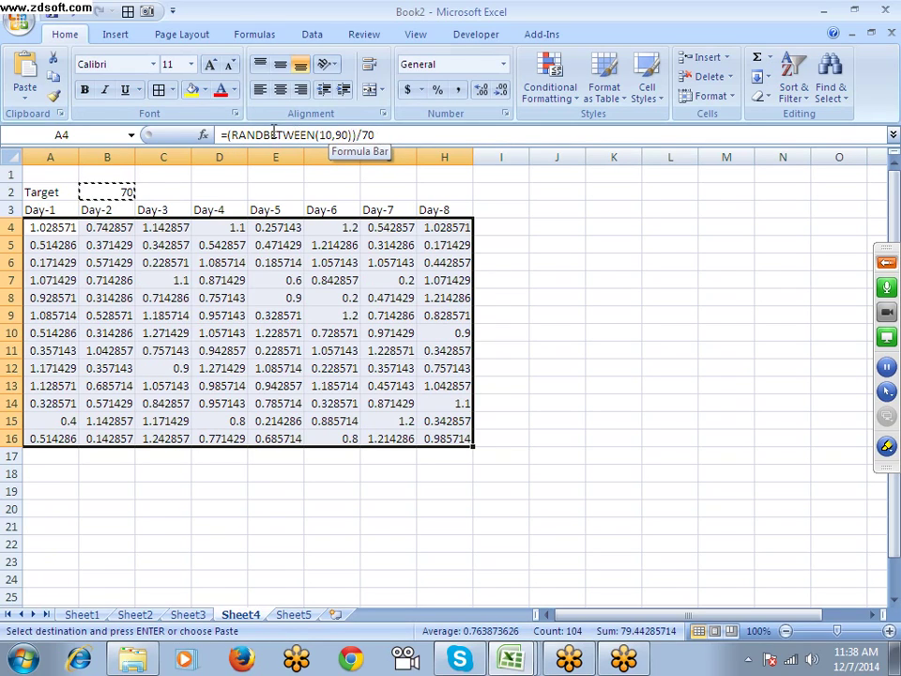
Step: Try percentage format, undo the division, and copy A4:H16 instead
click(437, 91)
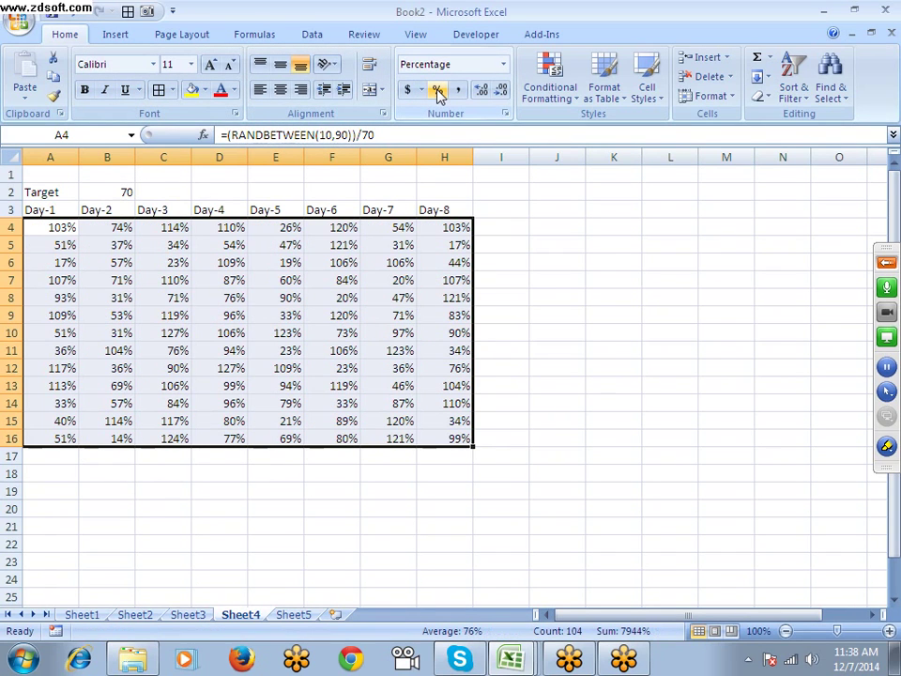
key(ctrl+z)
key(ctrl+z)
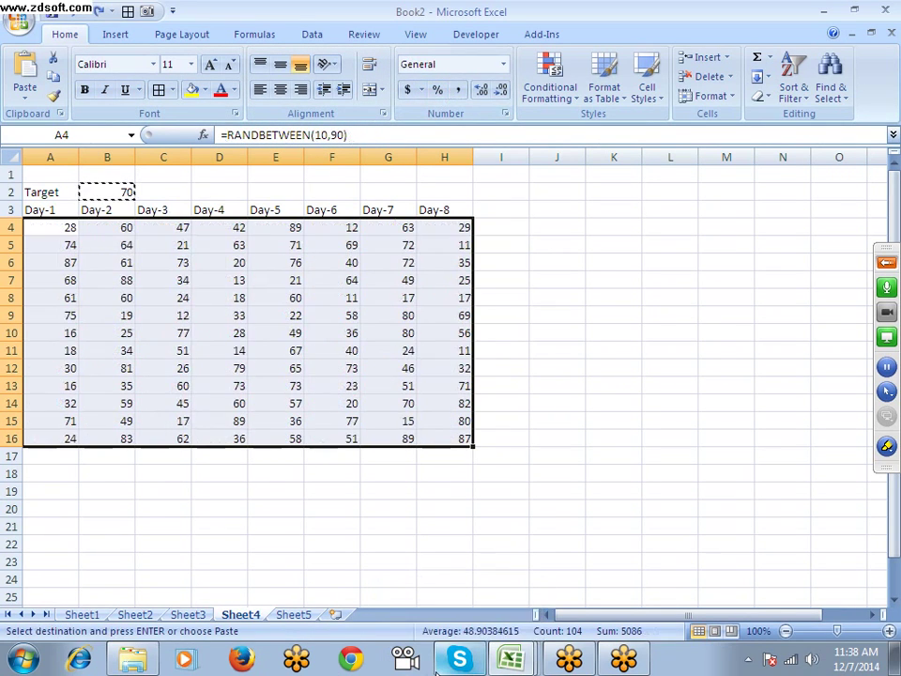
key(Escape)
key(ctrl+c)
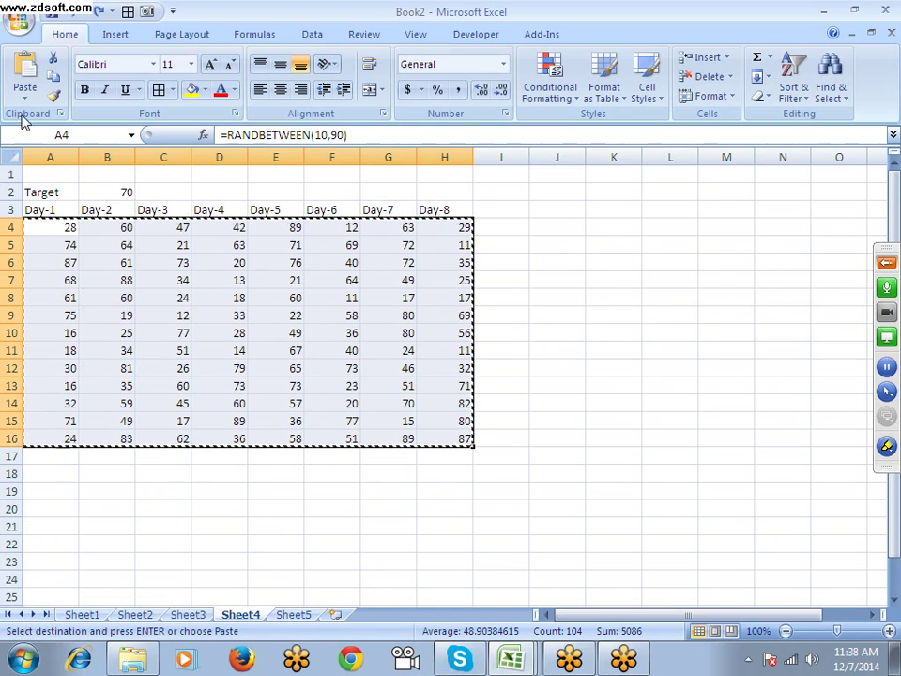
Step: Paste the figures back as plain values and insert a blank column before Day-5
click(24, 98)
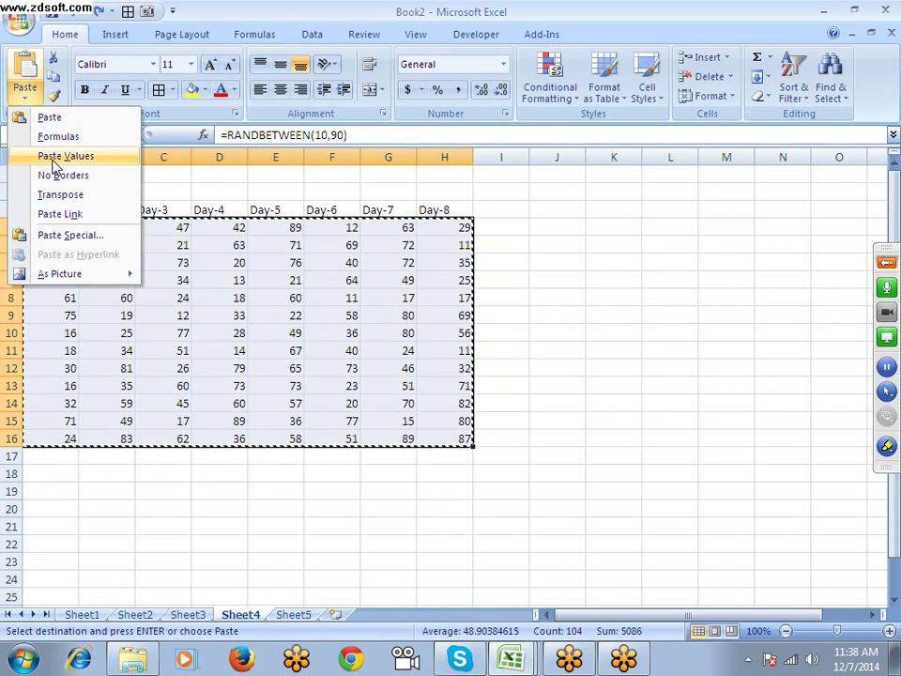
click(53, 165)
click(328, 311)
click(271, 157)
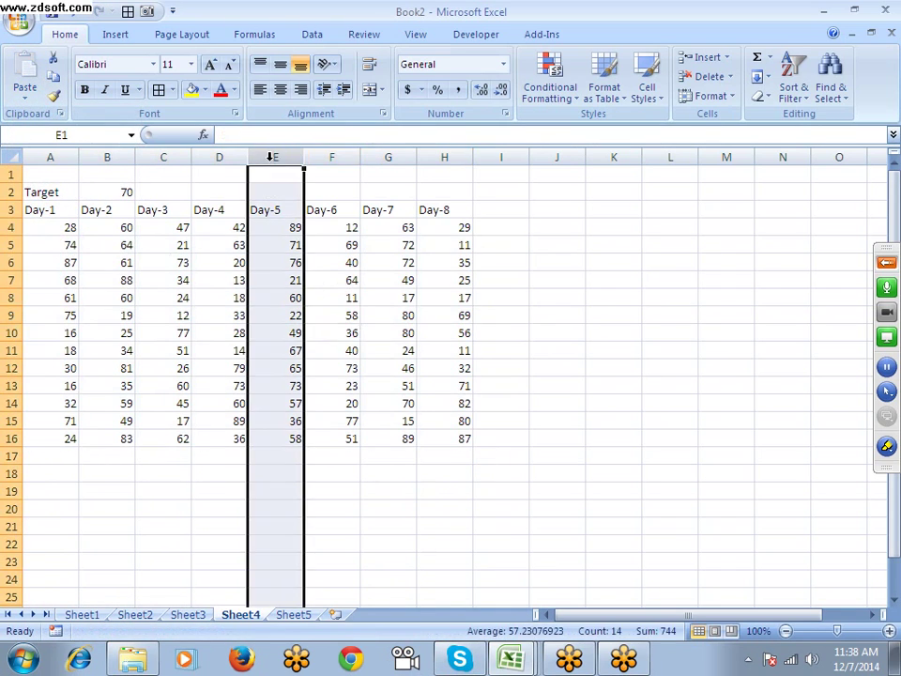
right_click(271, 156)
click(319, 251)
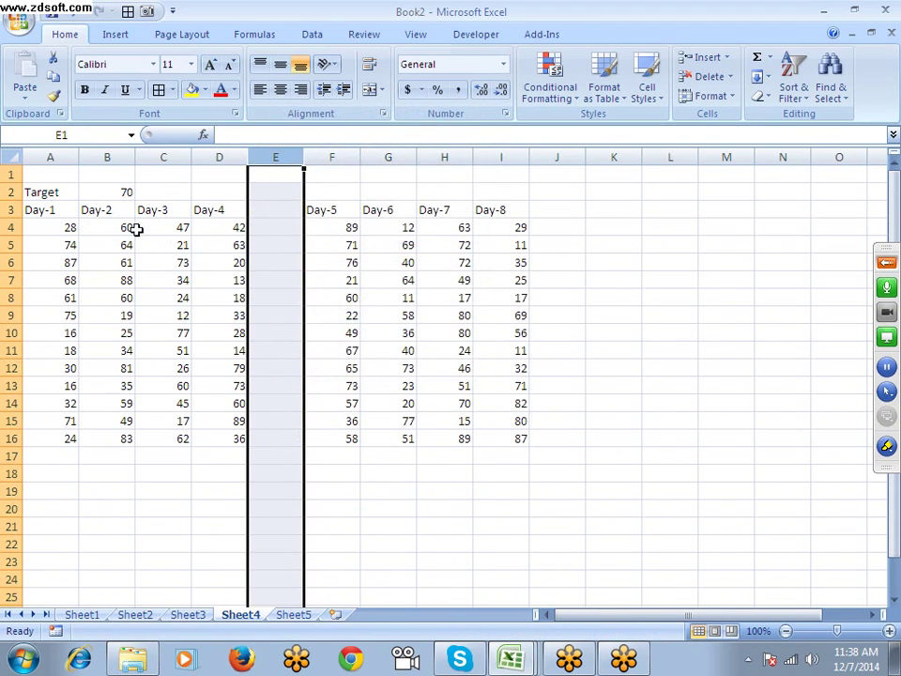
click(272, 280)
Step: Copy the Day-1 to Day-4 headers into F3 above the second table
drag(63, 209, 199, 211)
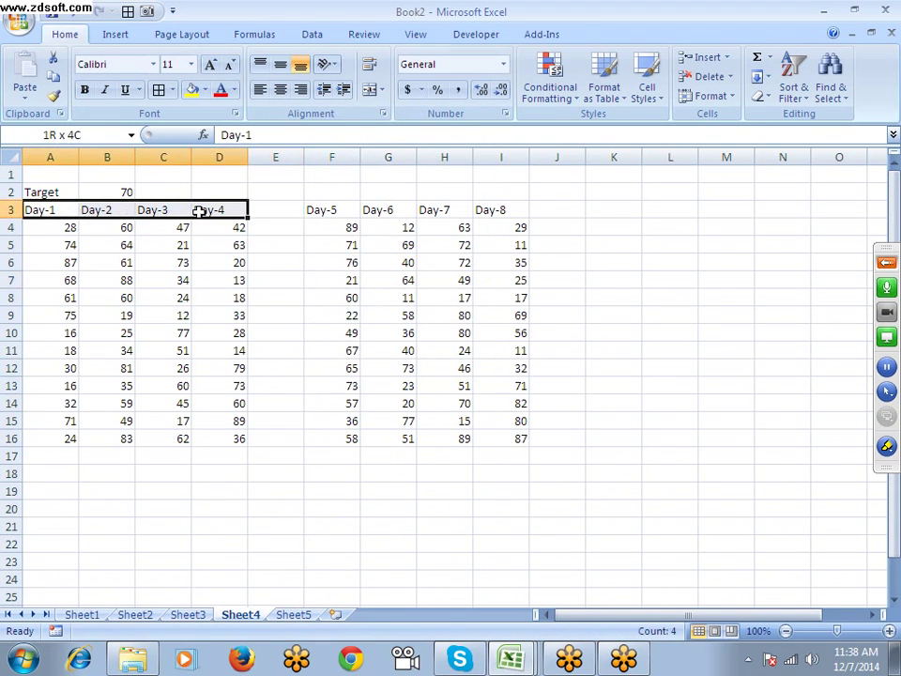
key(ctrl+c)
click(321, 209)
key(ctrl+v)
key(Escape)
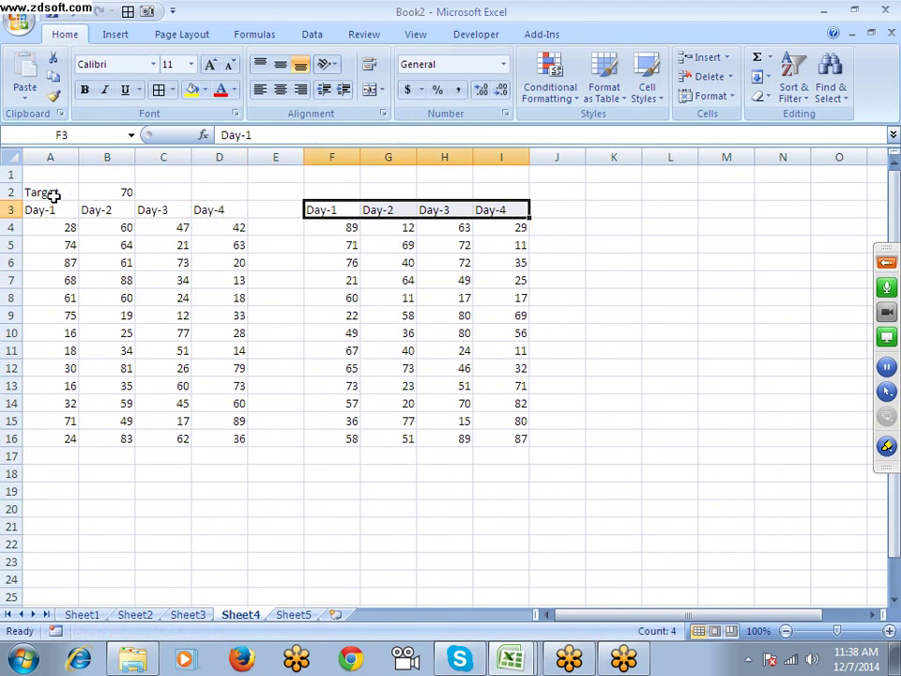
Step: Replace the Target/70 entry with labels Sales in A2 and Target in F2
drag(53, 194, 99, 192)
key(Delete)
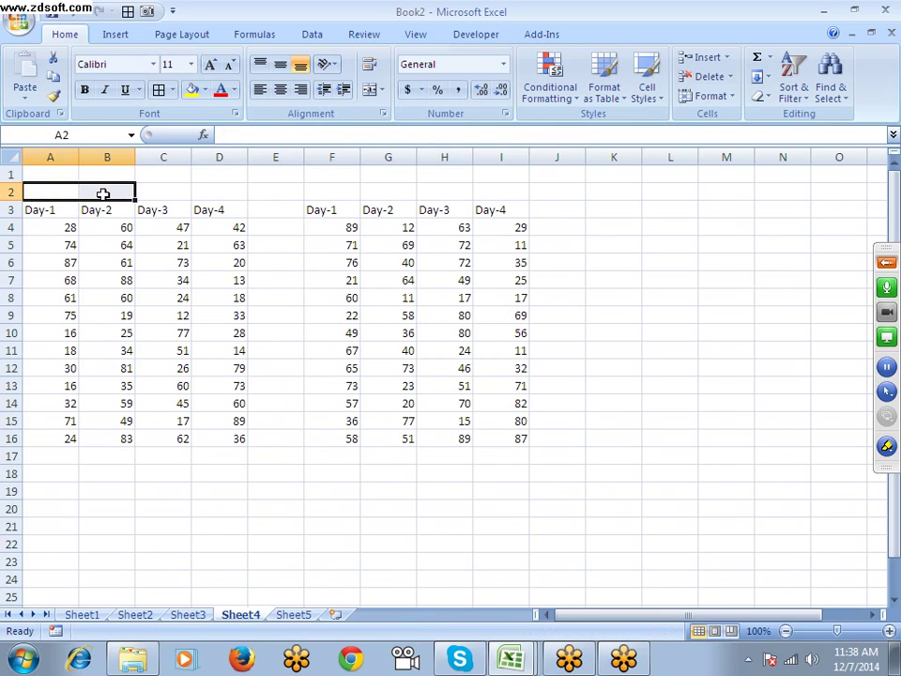
click(103, 193)
key(Left)
text(Sale)
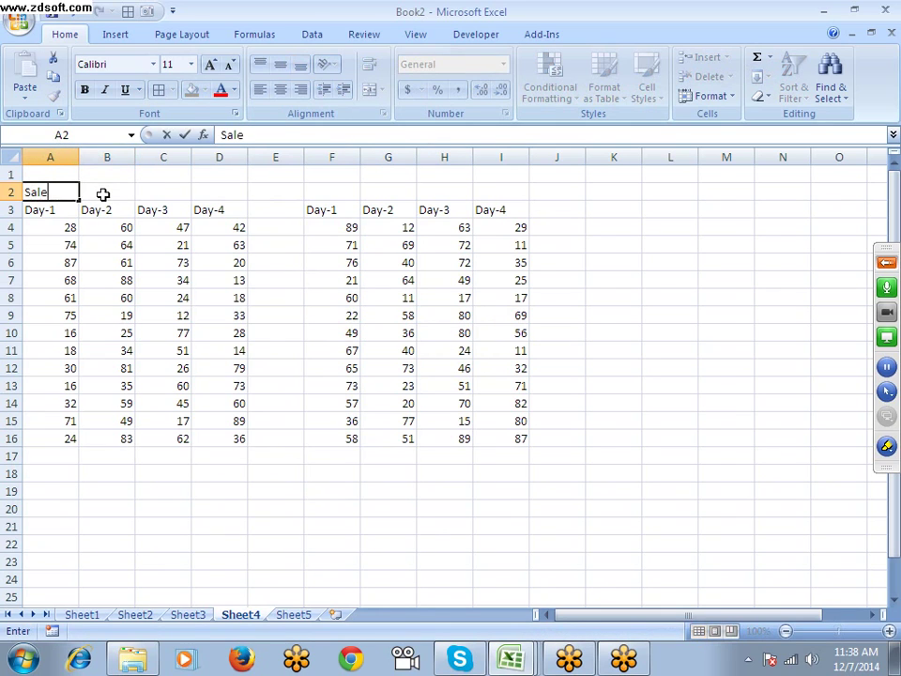
text(s)
key(Return)
key(Up)
key(Right)
key(Right)
key(Right)
key(Right)
key(Right)
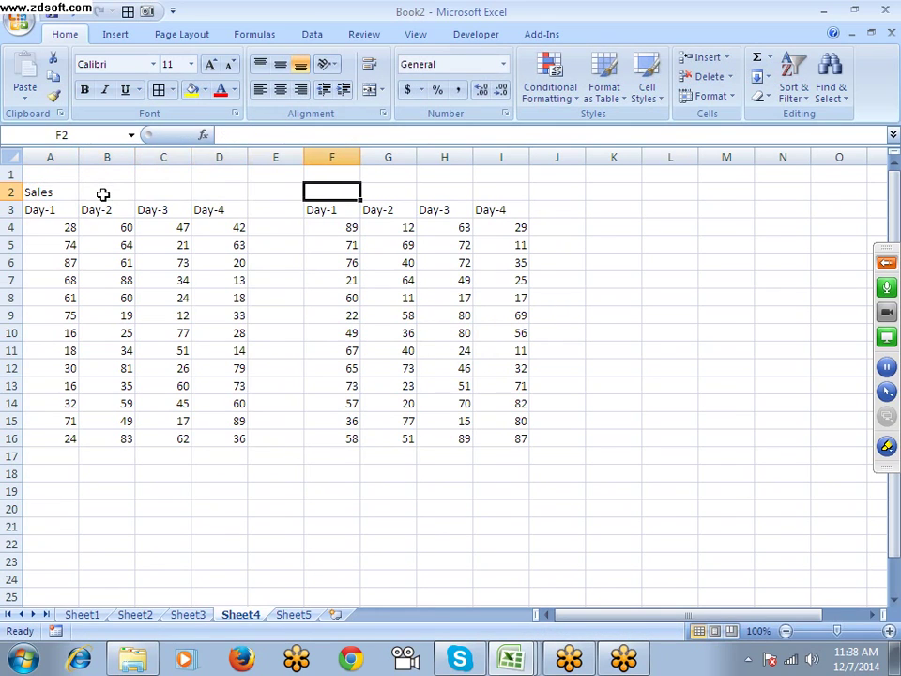
text(Target)
key(Return)
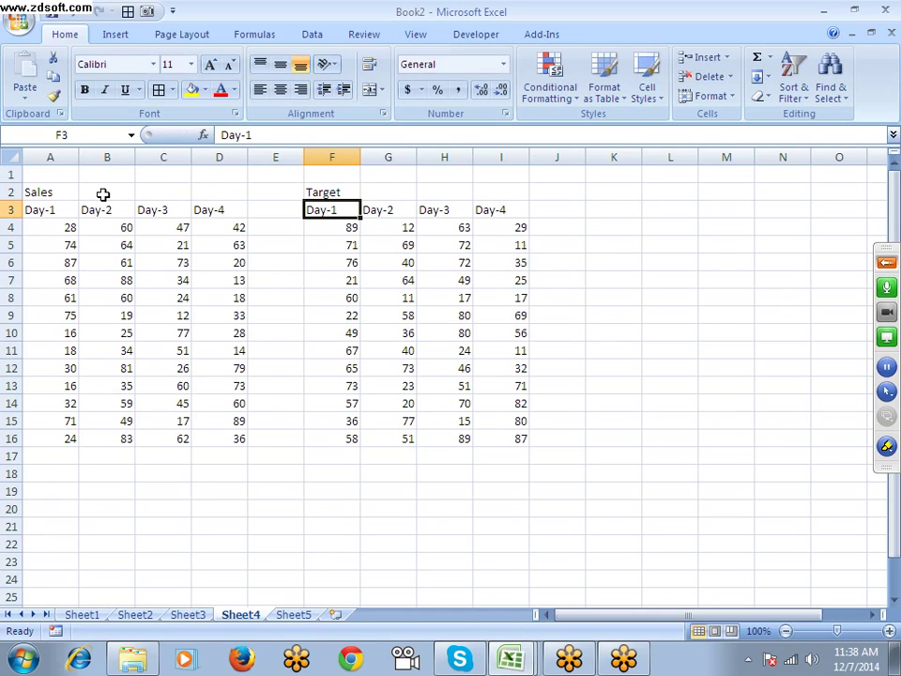
key(Down)
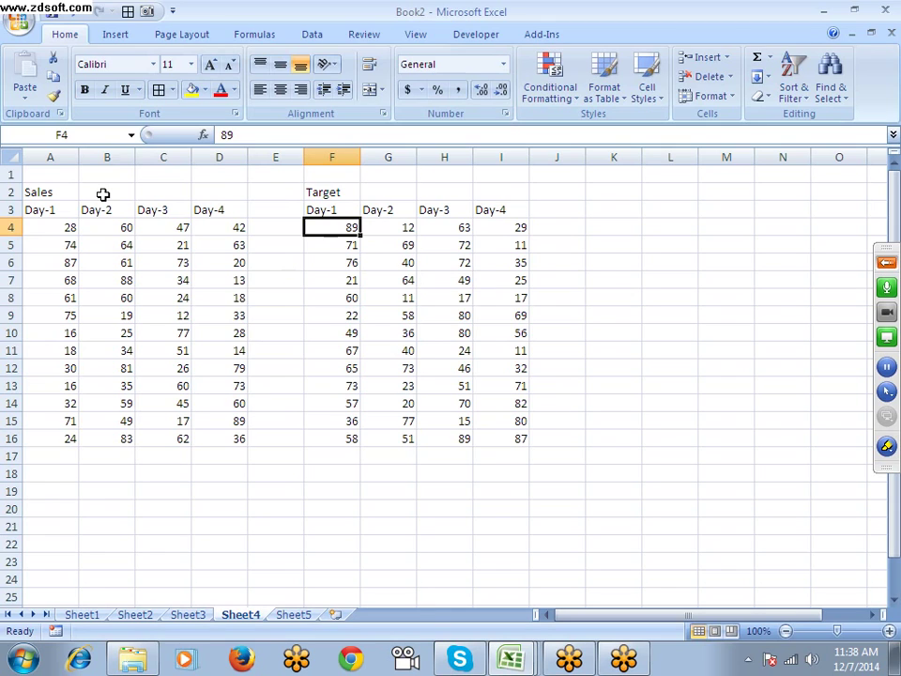
Step: Copy the Target figures in F4:I16
click(55, 225)
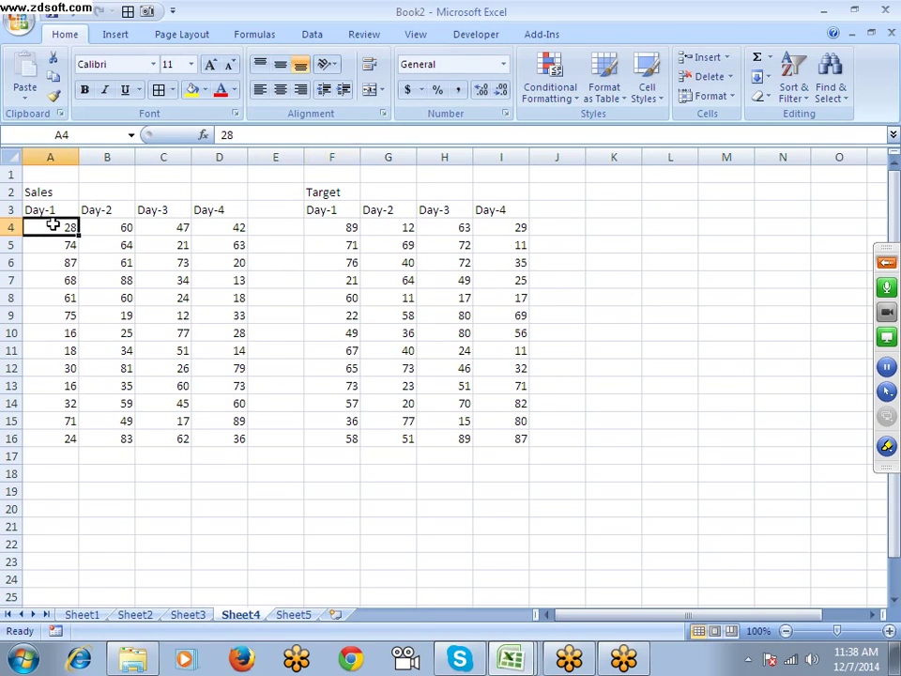
click(130, 228)
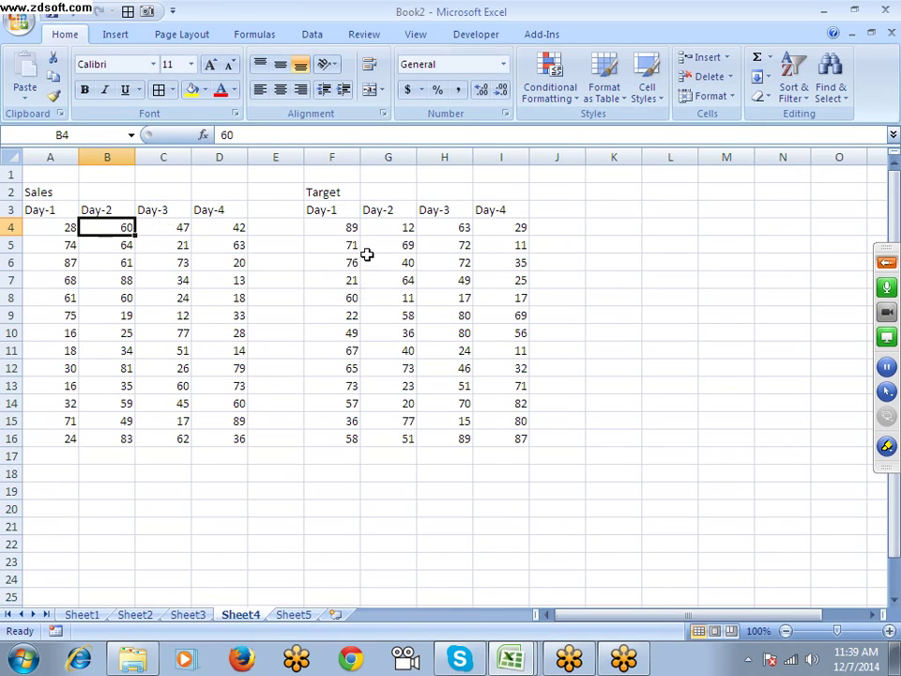
mouse_move(349, 229)
mouse_down()
mouse_move(499, 425)
mouse_move(499, 438)
mouse_up()
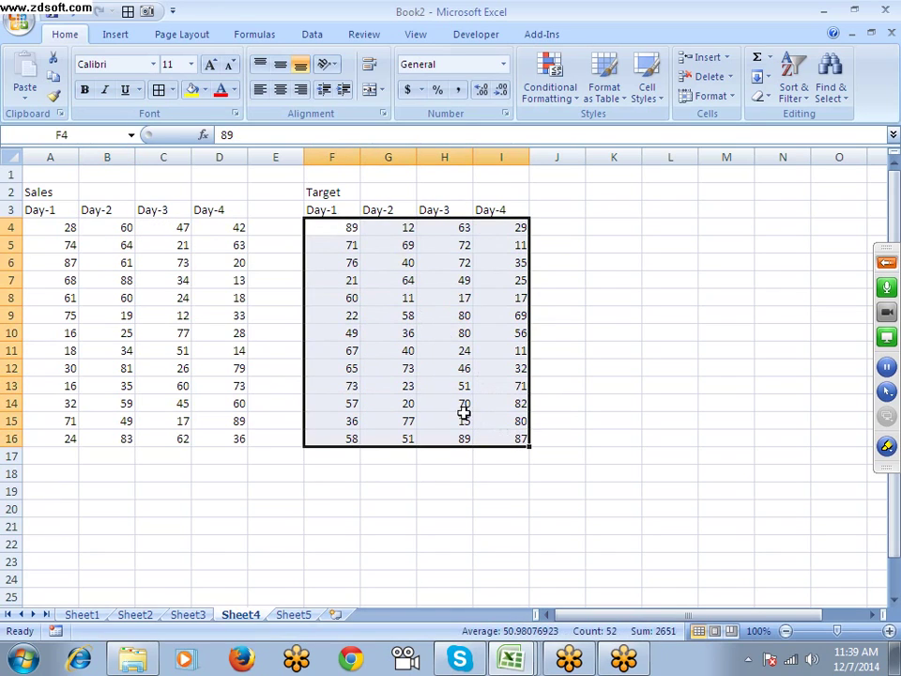
key(ctrl+c)
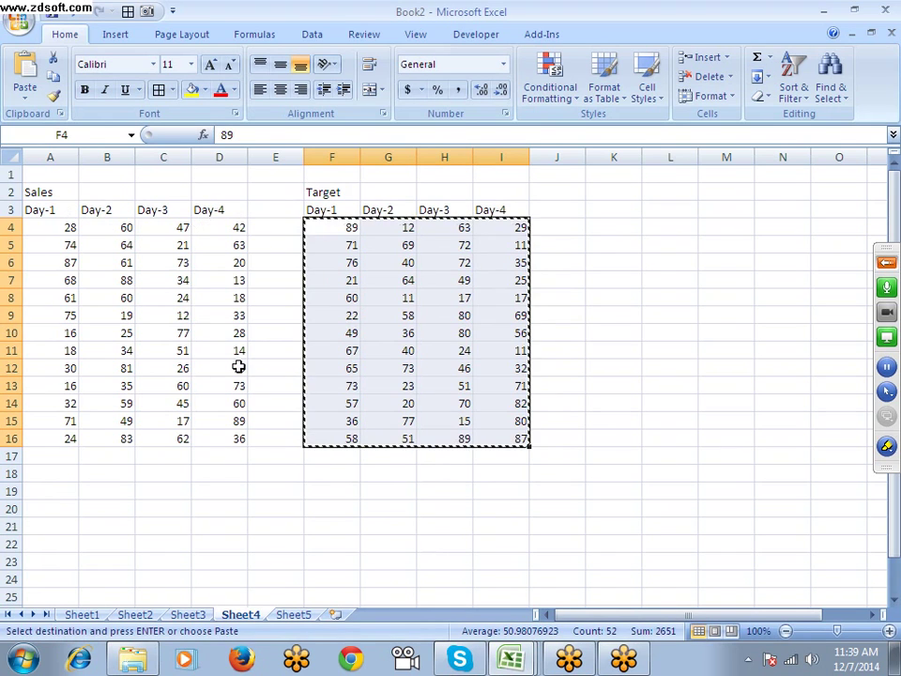
Step: Divide the Sales figures starting at A4 by the Target figures using Paste Special Divide
click(56, 229)
right_click(57, 229)
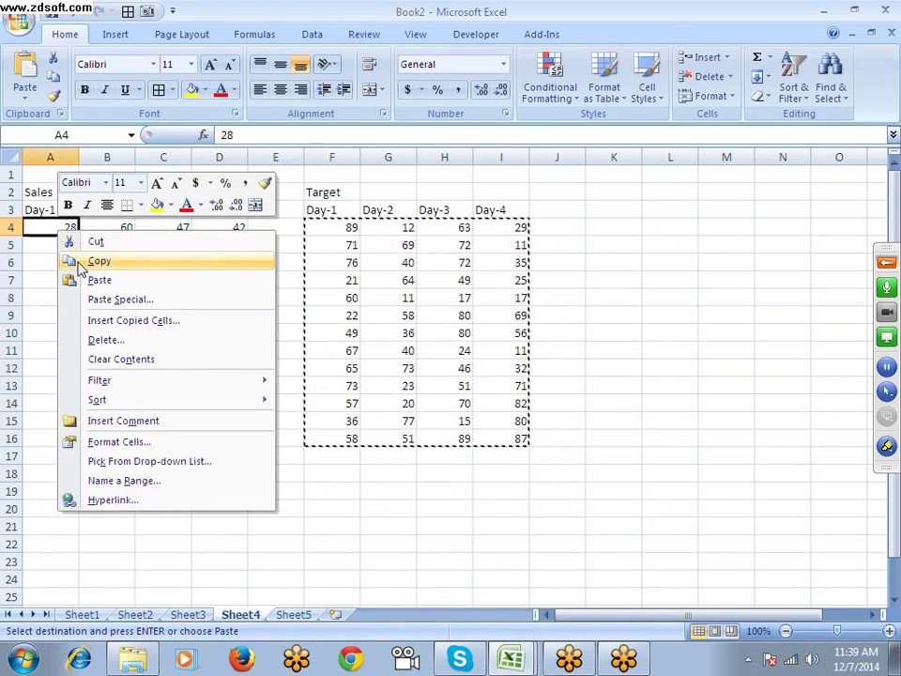
click(121, 298)
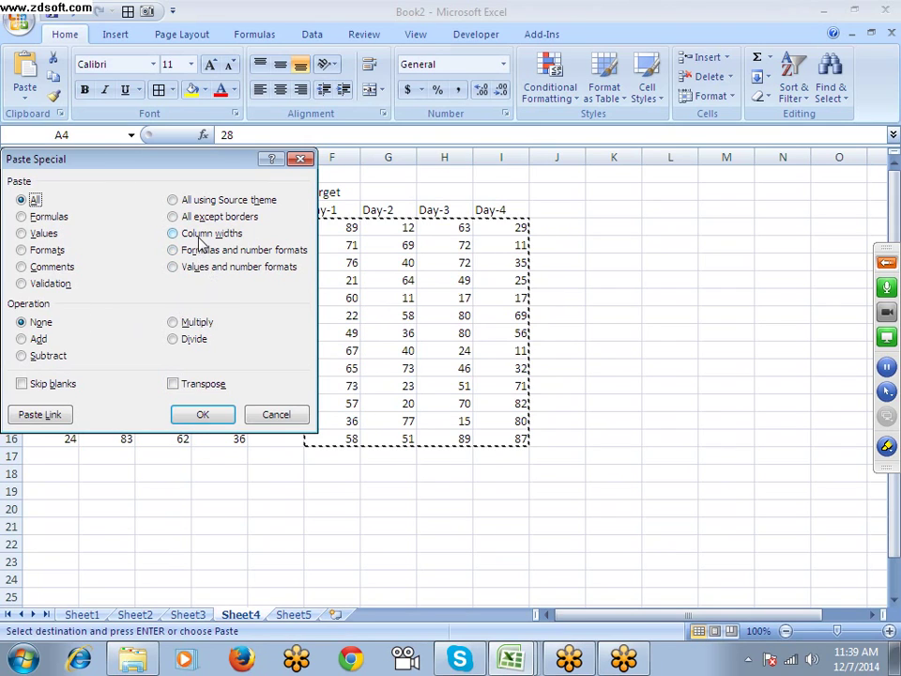
click(192, 339)
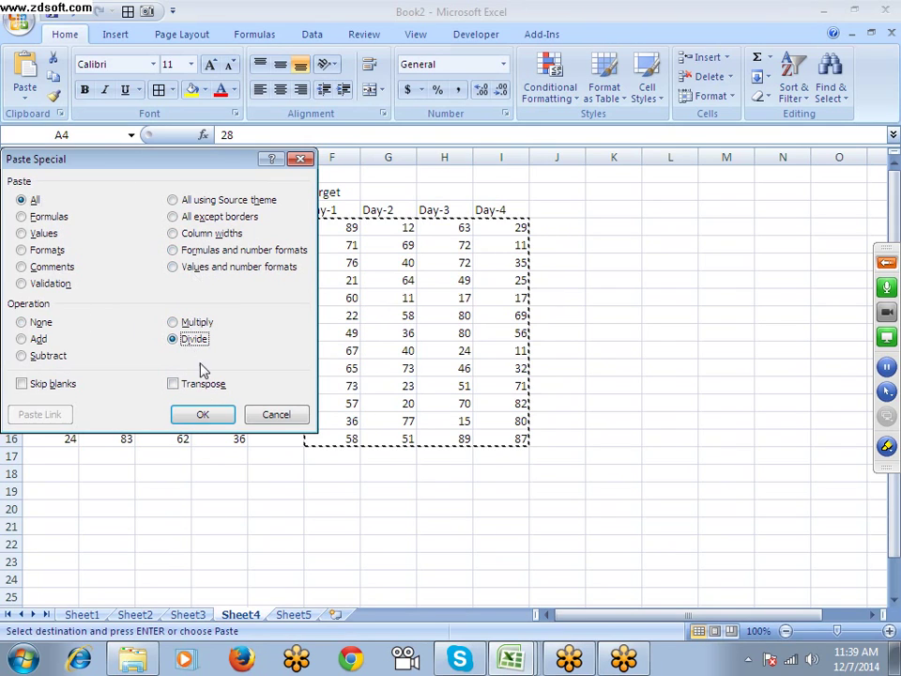
click(207, 417)
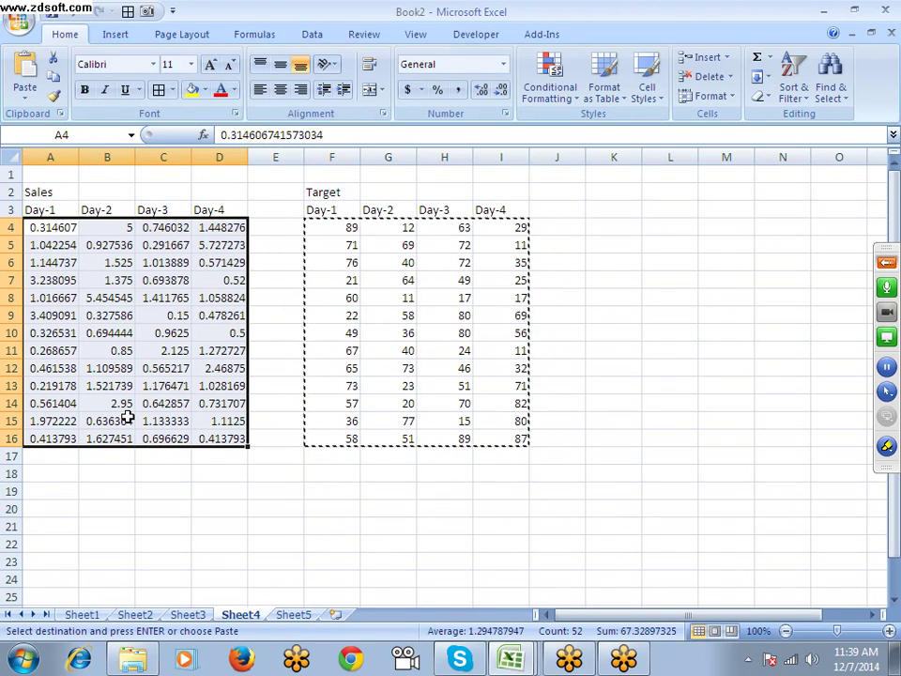
click(293, 613)
Step: Head Sheet5 column A with Sales and enter =RANDBETWEEN(10,90) in A2
text(Sale)
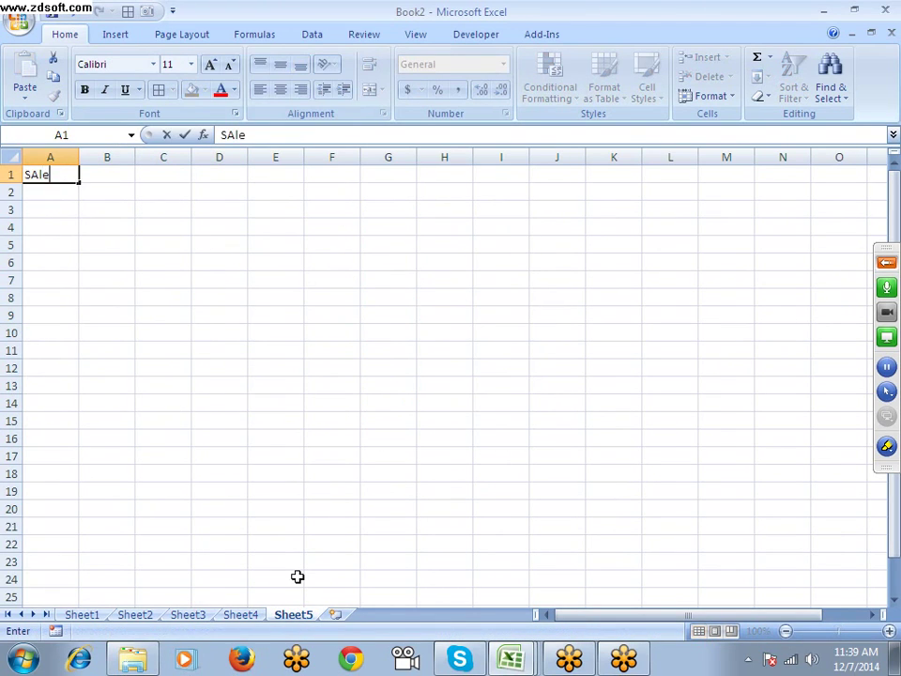
text(s)
key(Return)
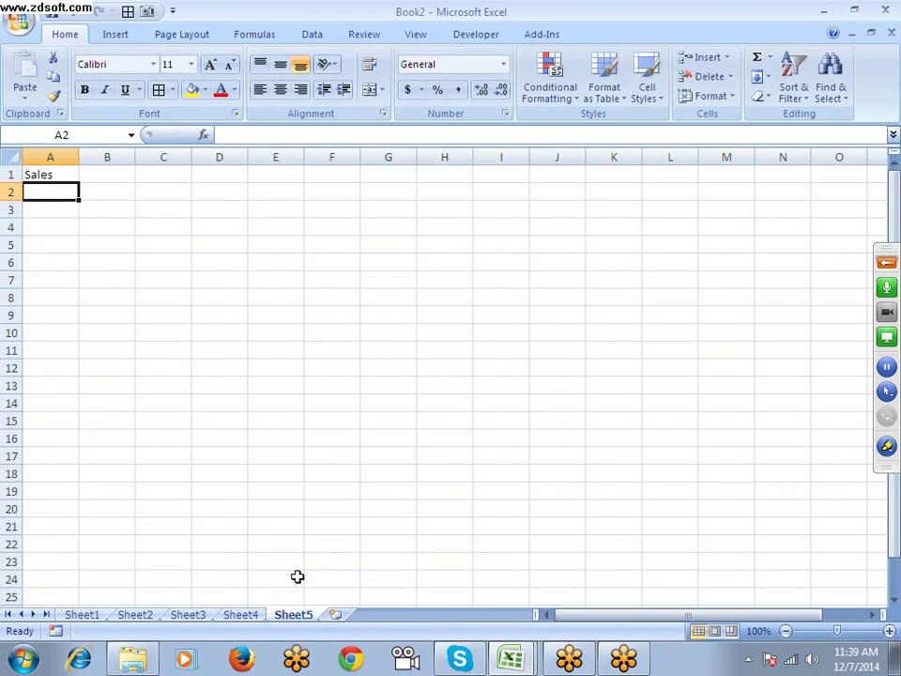
text(=ra)
key(Down)
key(Down)
key(Tab)
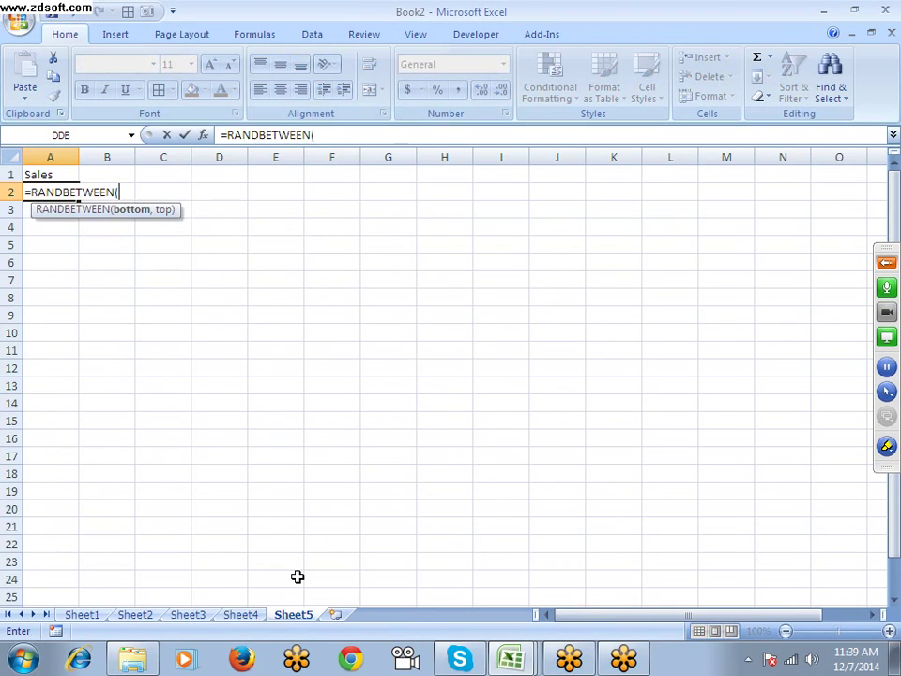
text(10,9)
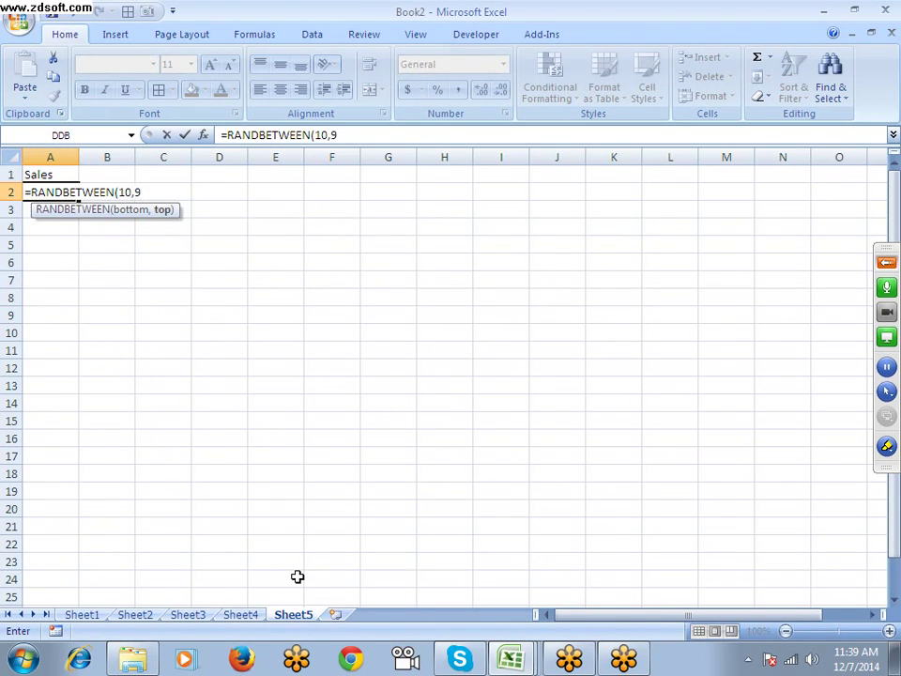
text(0)
key(Return)
Step: Fill the formula down to A31 and paste the Sales figures back as values
key(Up)
key(shift+Down)
key(shift+Down)
key(shift+Down)
key(shift+Down)
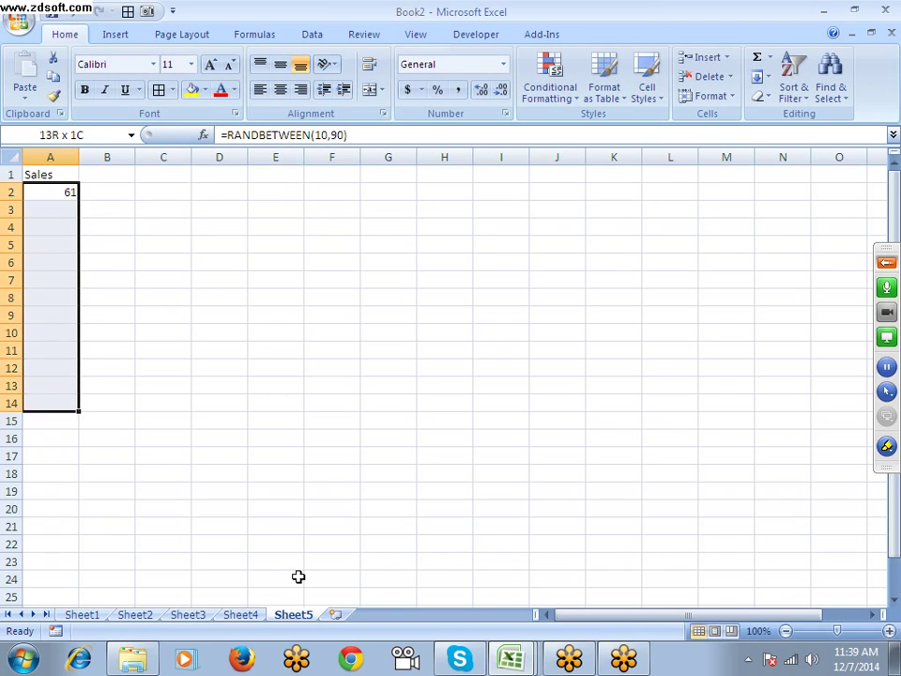
key(shift+Down)
key(shift+Down)
key(shift+Down)
key(shift+Down)
key(shift+Down)
key(shift+Down)
key(ctrl+d)
key(shift+BackSpace)
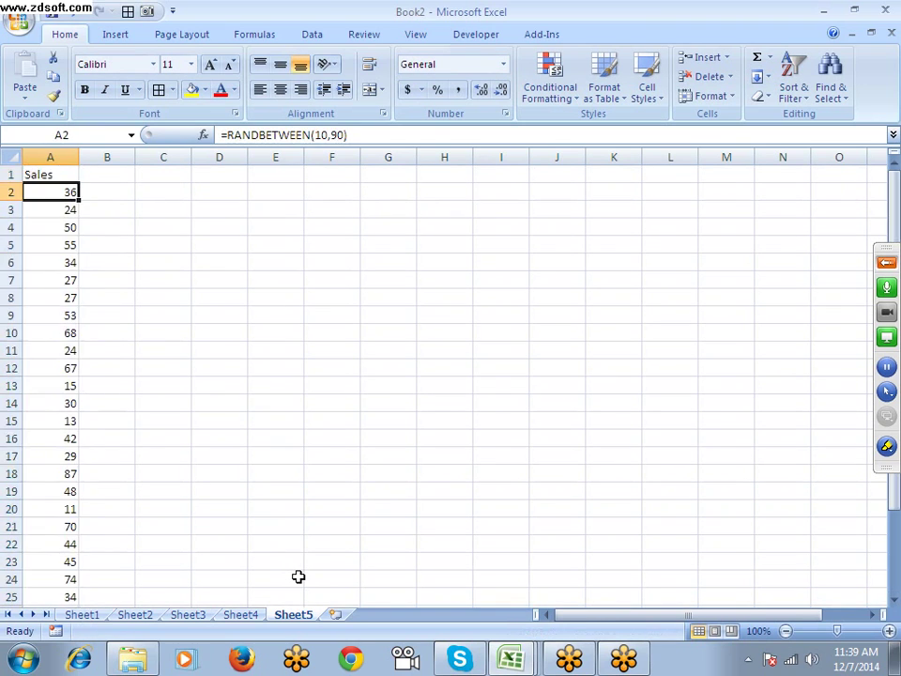
key(ctrl+shift+Down)
key(ctrl+c)
click(29, 98)
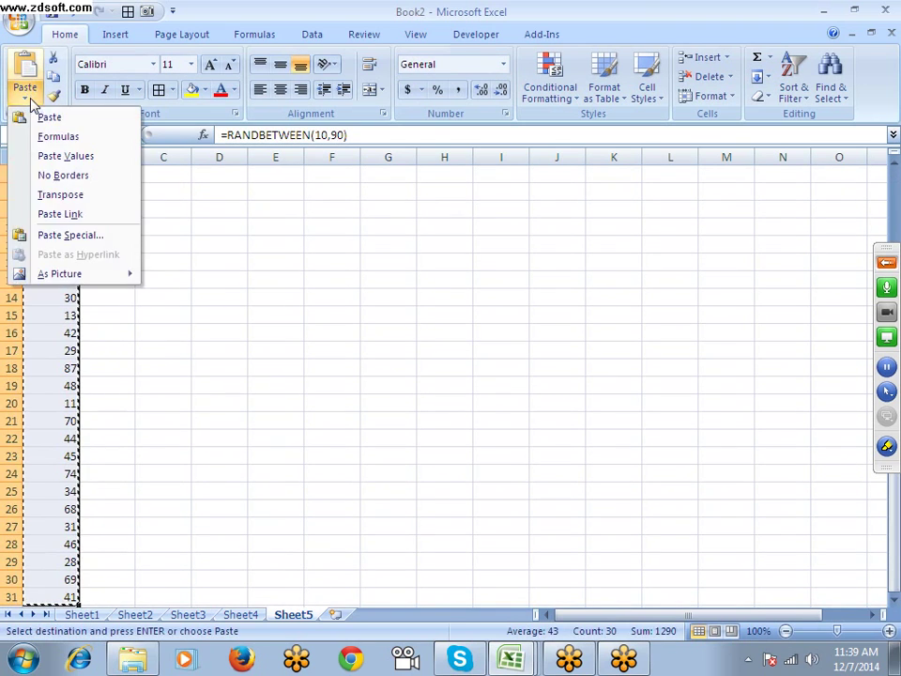
click(62, 156)
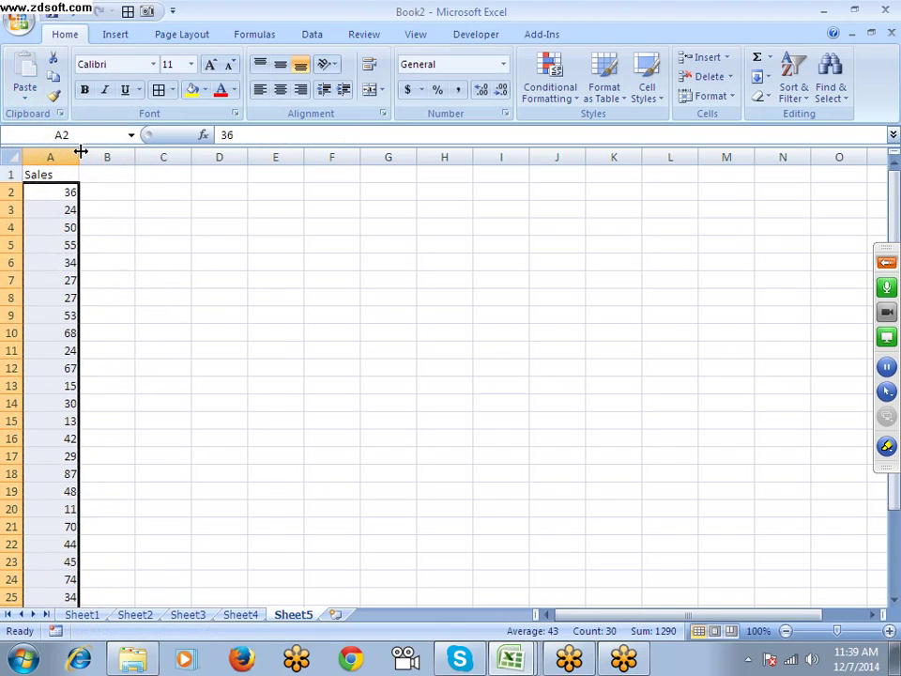
key(Up)
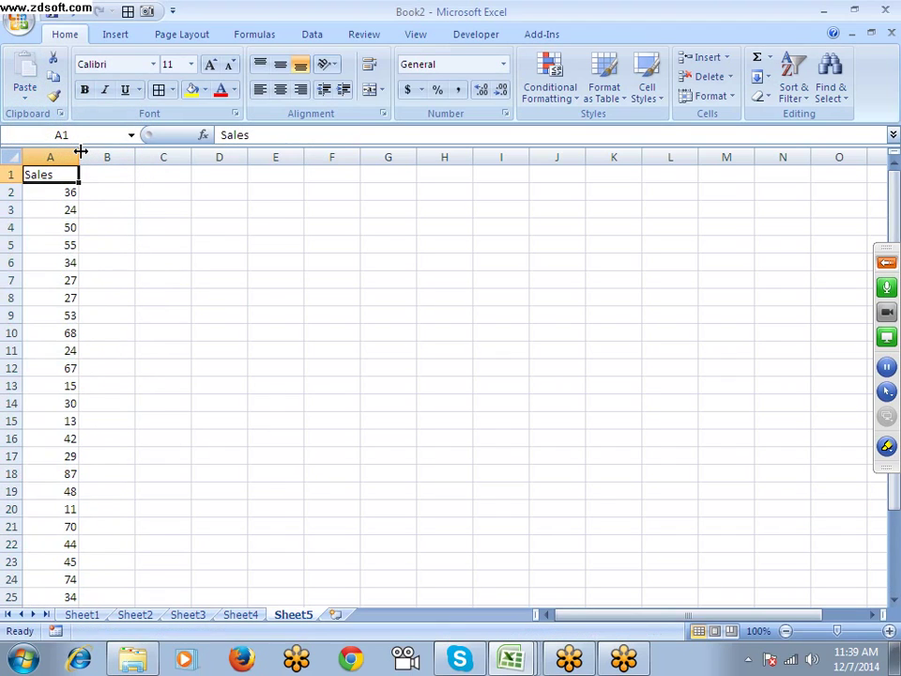
Step: Enter 60 in B5, 70 in B12 and 25 in B14
key(Down)
key(Down)
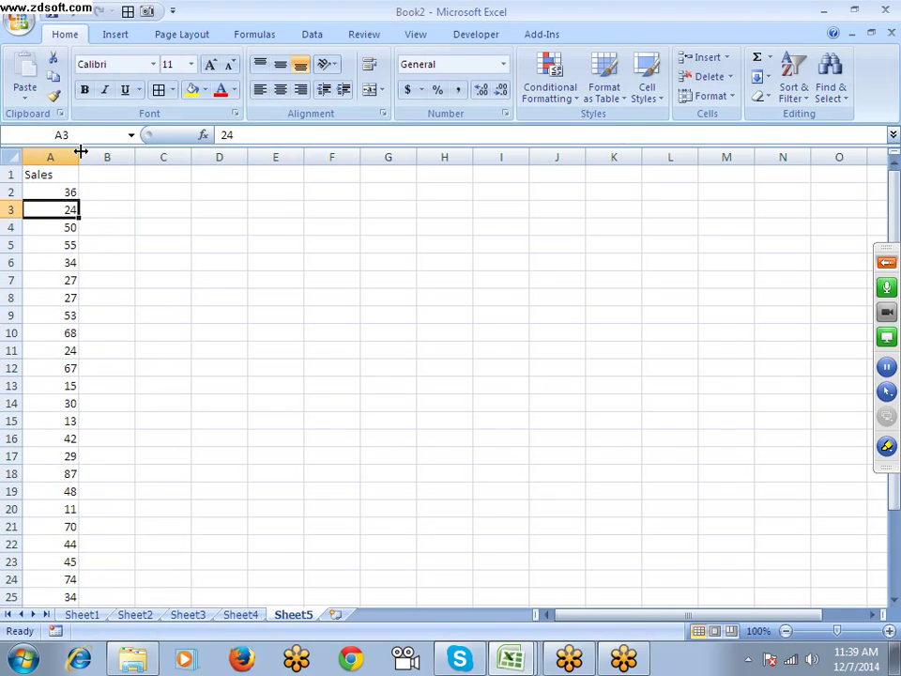
key(Down)
key(Down)
key(Right)
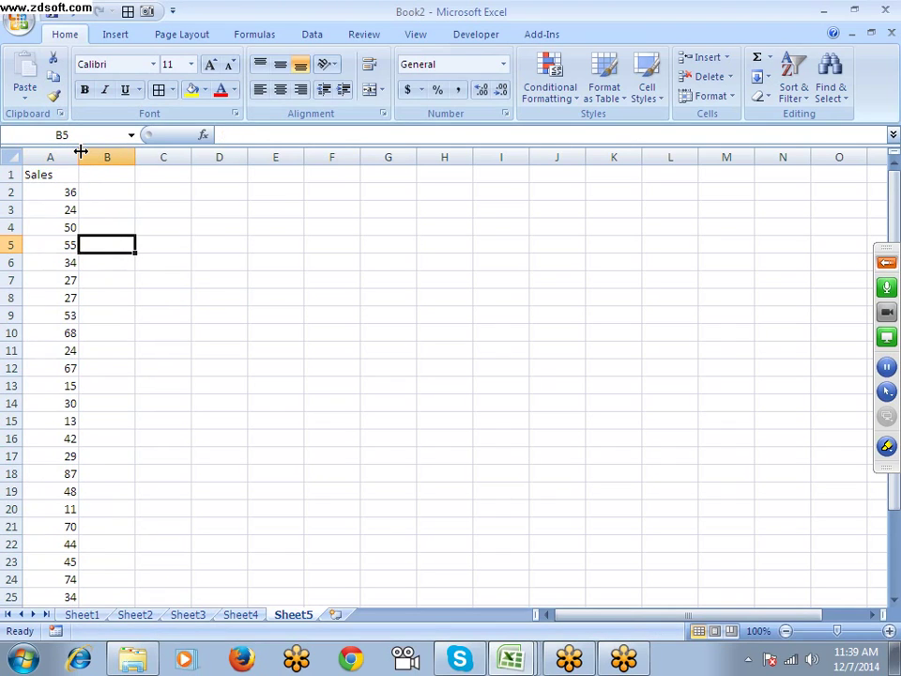
text(60)
key(Return)
key(Down)
key(Down)
key(Down)
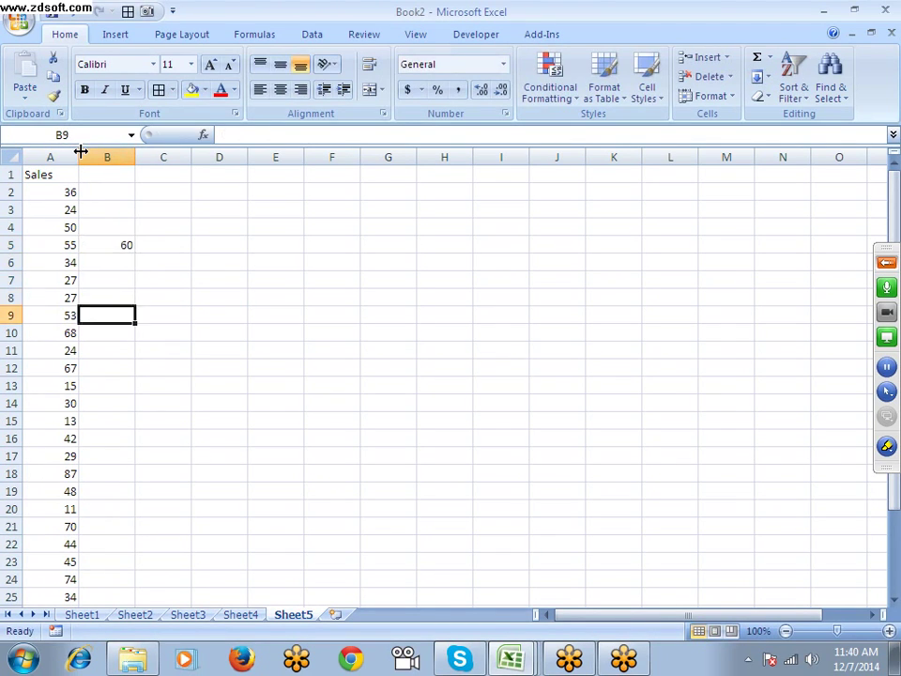
key(Down)
key(Down)
key(Down)
text(70)
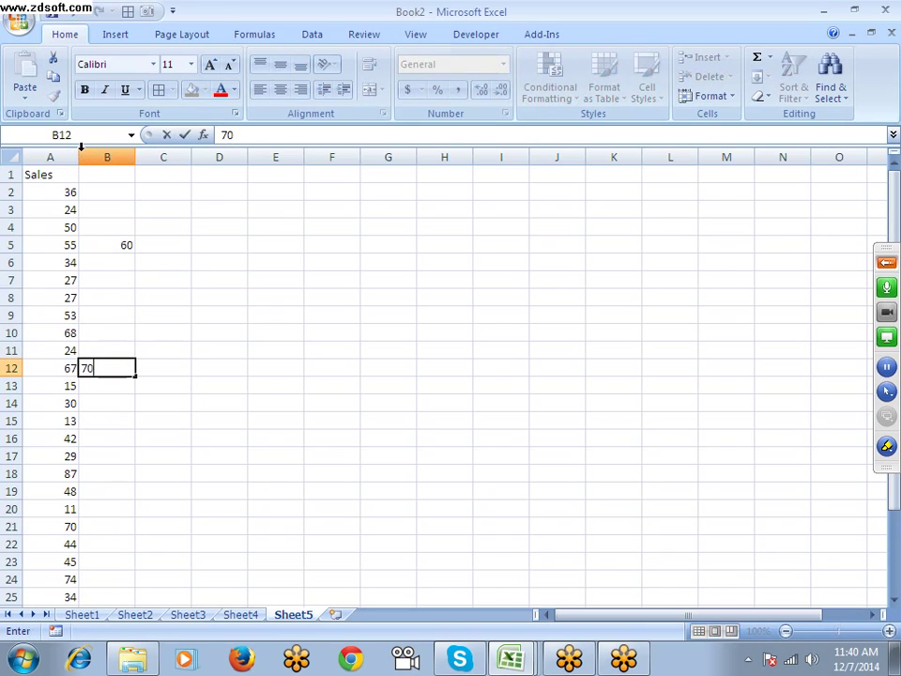
key(Return)
key(Up)
Step: Enter 15 in B20, 40 in B22 and 32 in B29
key(Down)
key(Down)
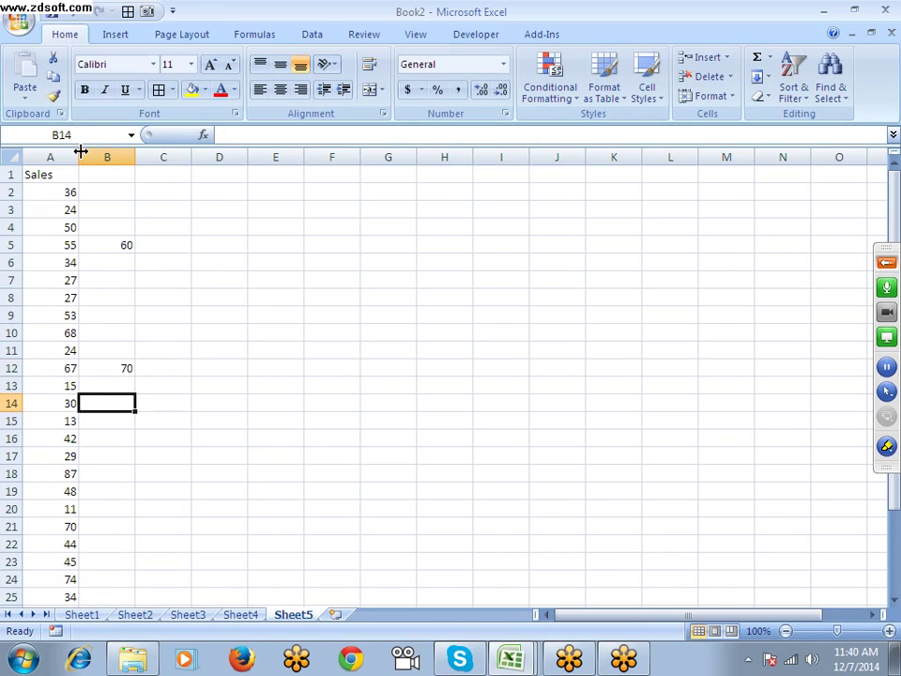
text(25)
key(Return)
key(Down)
key(Down)
key(Down)
key(Down)
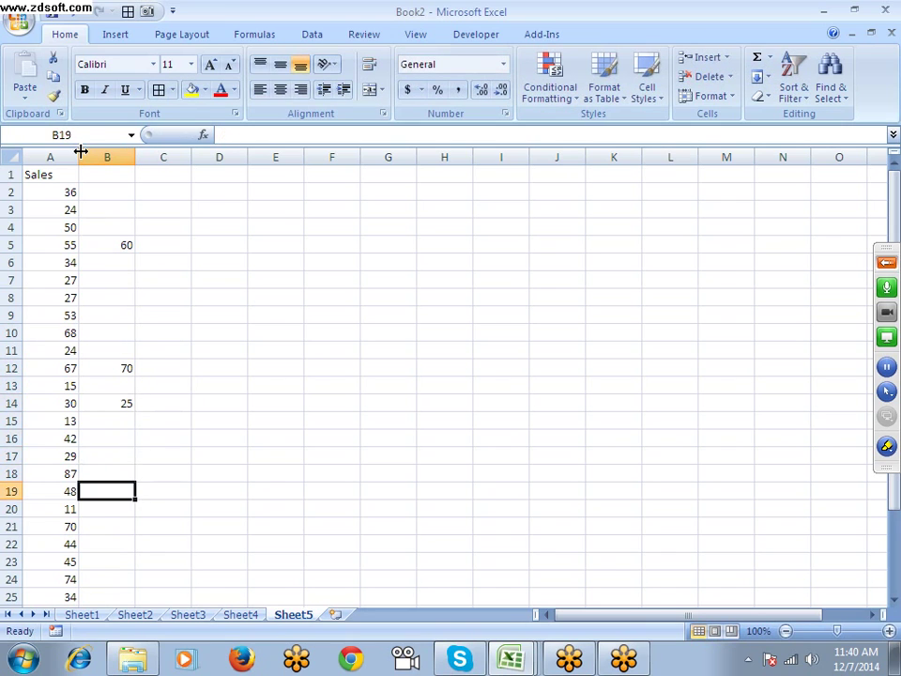
key(Down)
text(15)
key(Return)
key(Down)
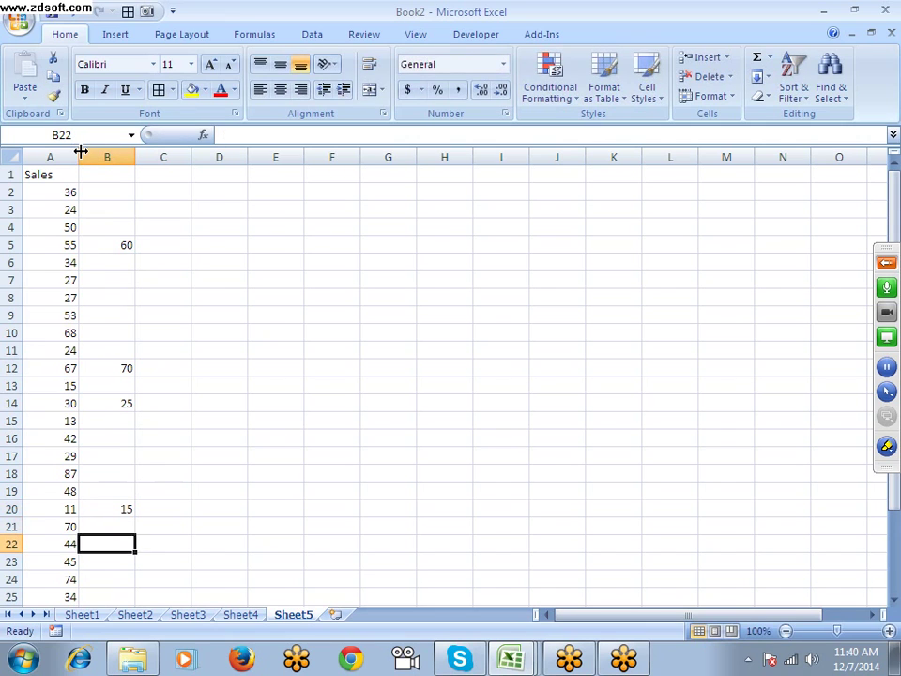
text(40)
key(Return)
key(Down)
key(Down)
key(Down)
key(Down)
key(Down)
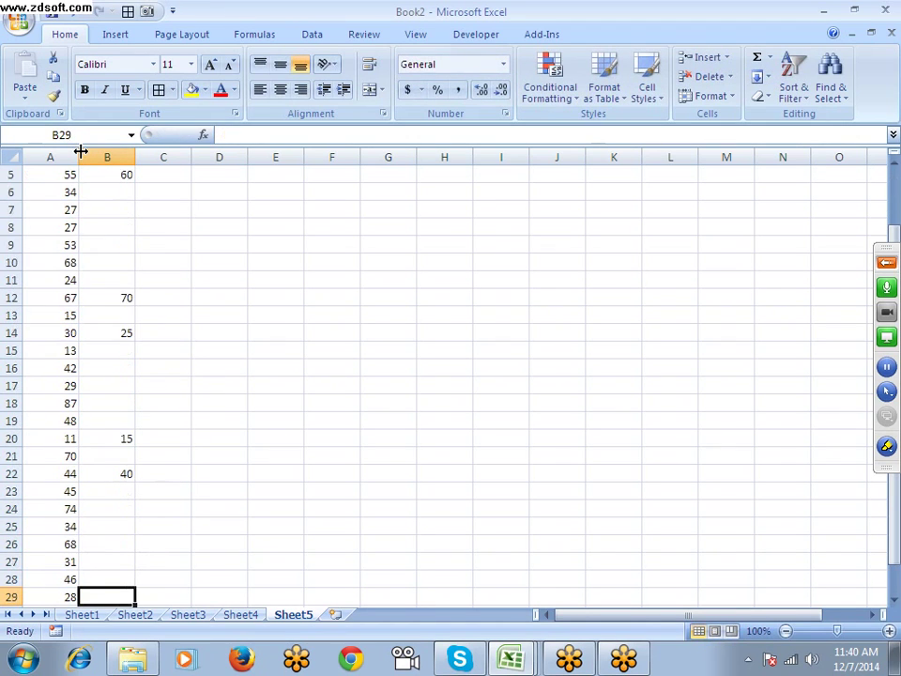
key(Down)
key(Up)
text(32)
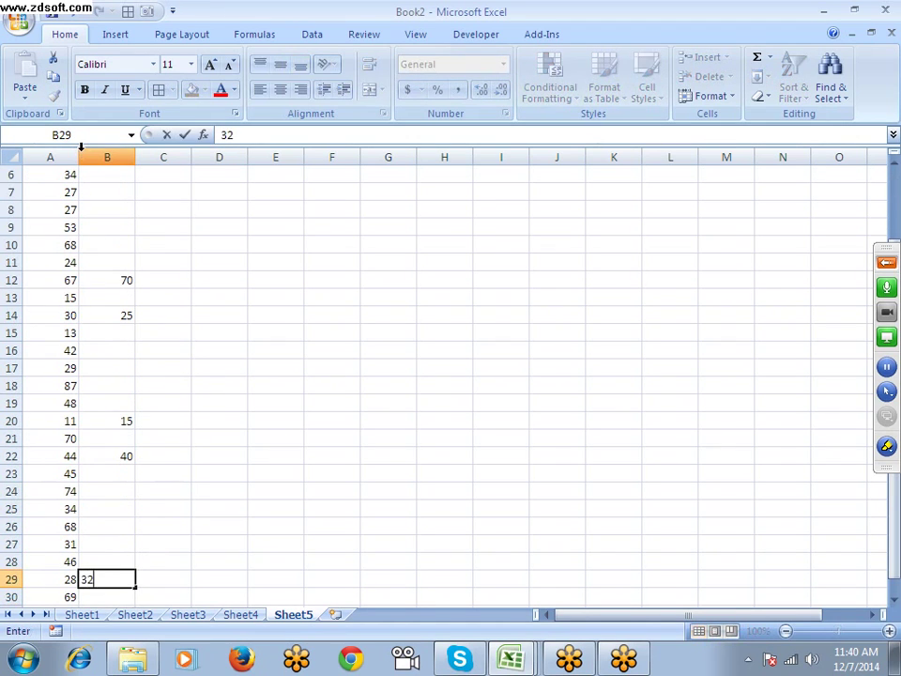
key(Return)
Step: Compare the new column B figures with the Sales values beside them in rows 5, 12 and 14
key(Down)
key(Down)
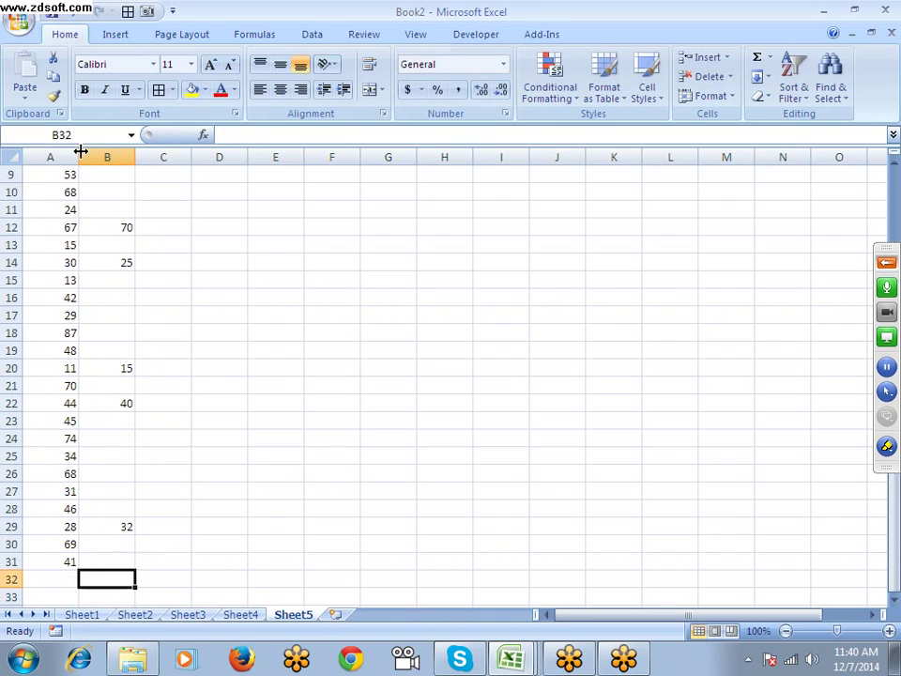
key(Up)
key(Up)
key(Up)
key(Up)
key(Up)
key(Up)
key(Up)
key(Up)
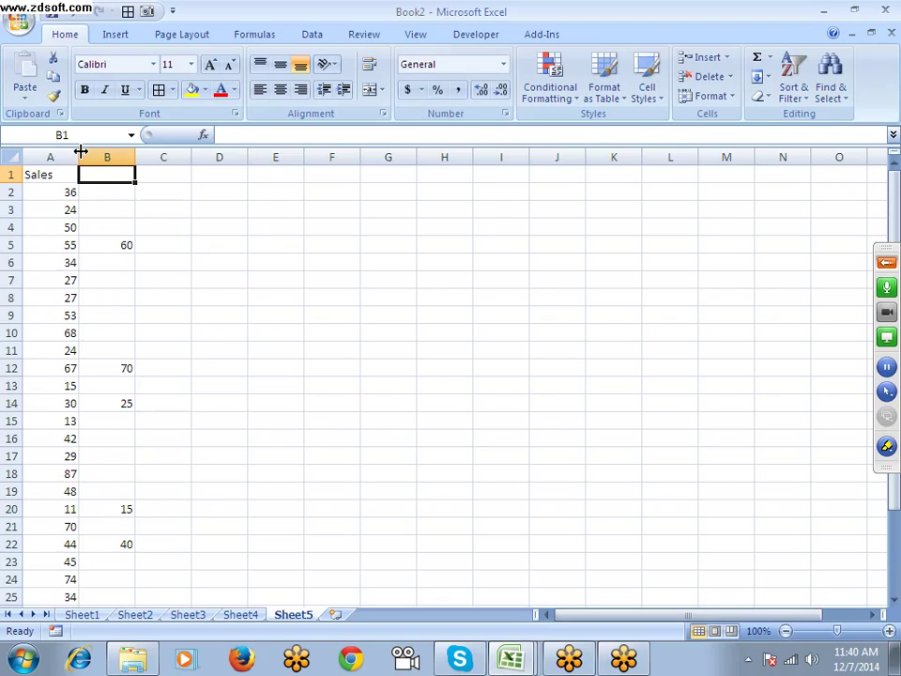
key(Down)
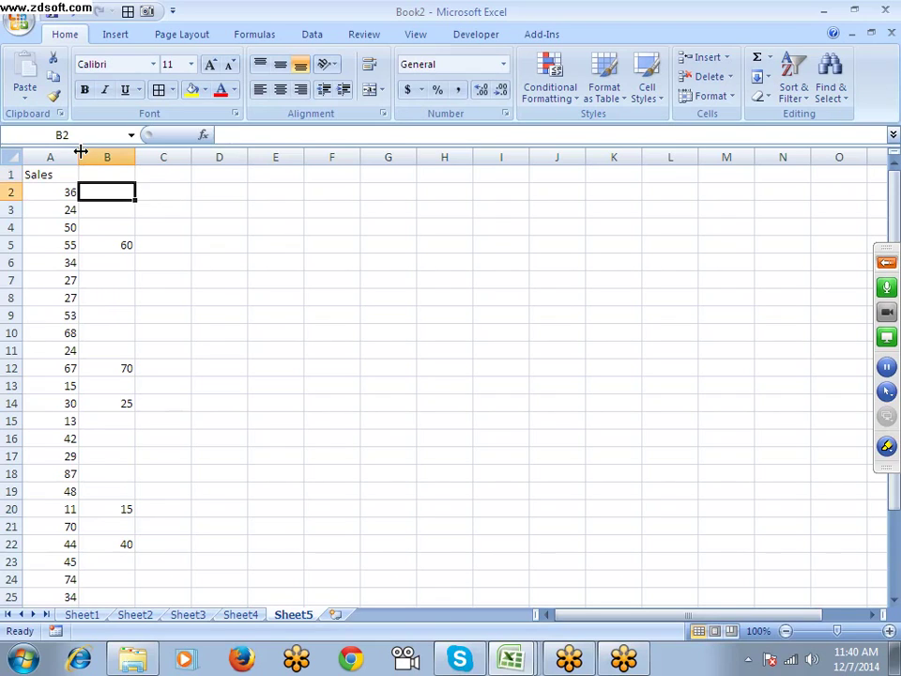
key(Down)
key(Down)
key(Down)
key(Left)
key(Down)
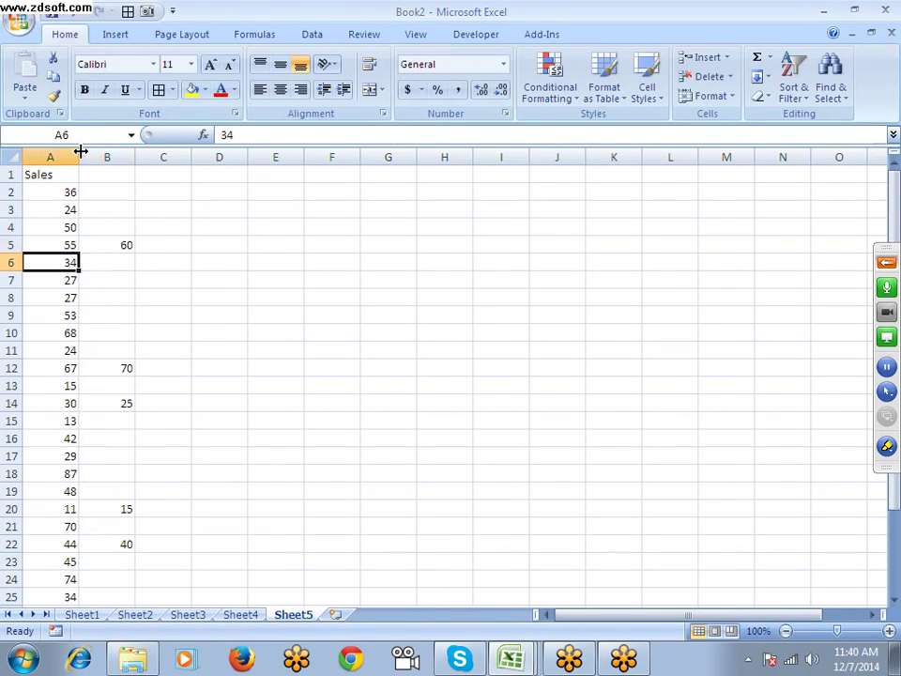
key(Down)
key(Down)
key(Down)
key(Up)
key(Right)
key(Left)
key(Down)
key(Right)
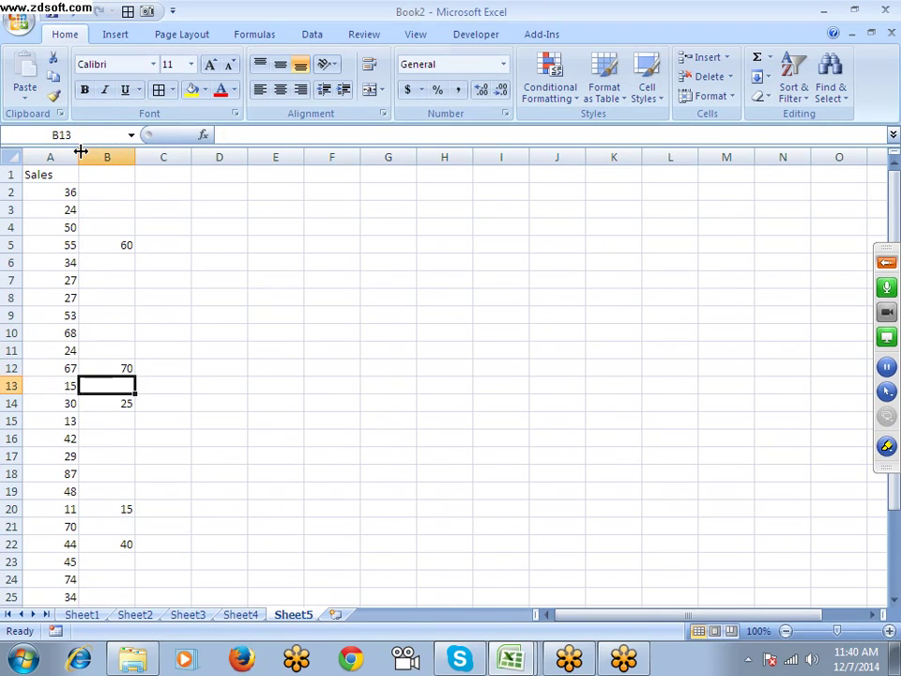
key(Down)
key(Left)
key(Up)
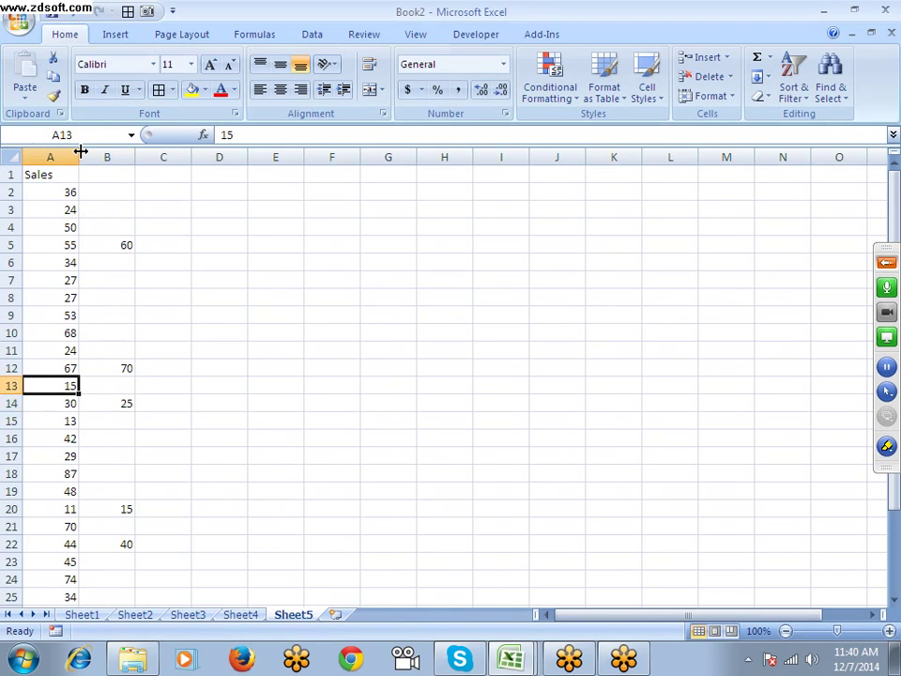
Step: Select the whole of column B holding the six replacement figures
key(Right)
key(Up)
key(Up)
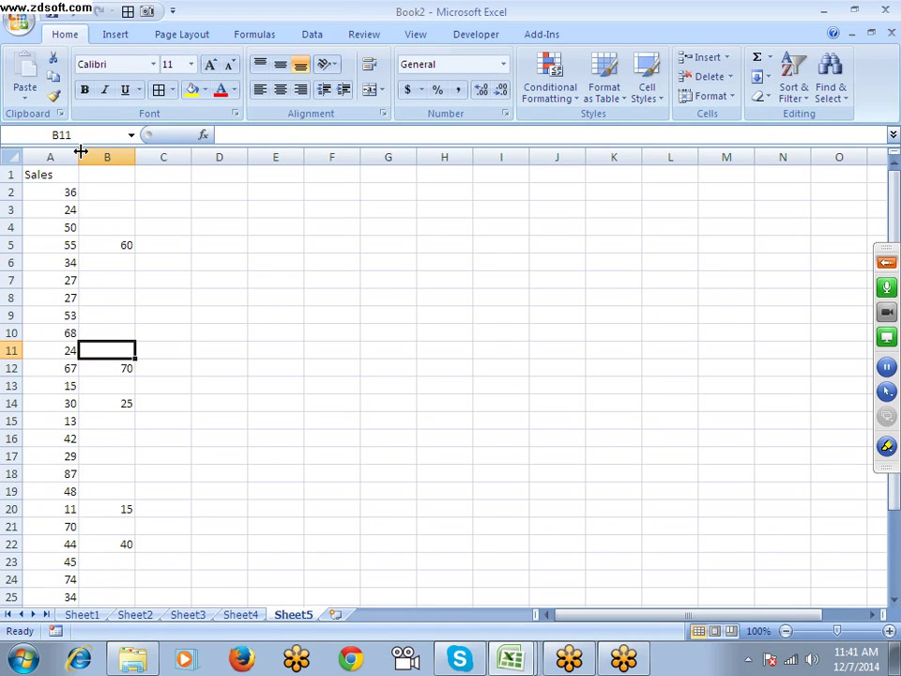
key(ctrl+space)
Step: Copy column B and Paste Special it onto column A with Skip blanks ticked
key(ctrl+c)
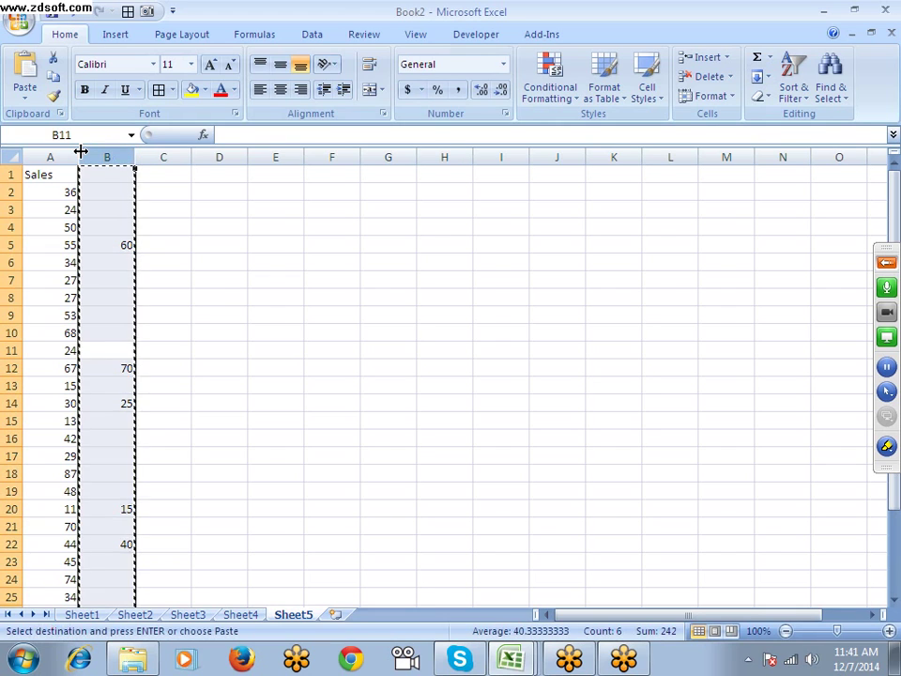
click(58, 153)
right_click(58, 153)
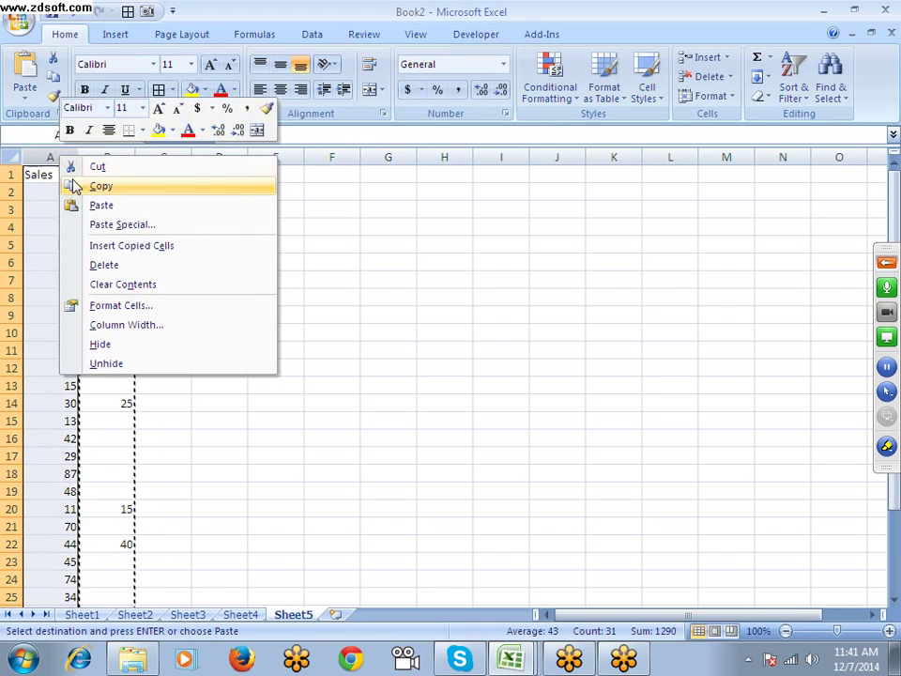
click(120, 223)
drag(120, 95, 392, 76)
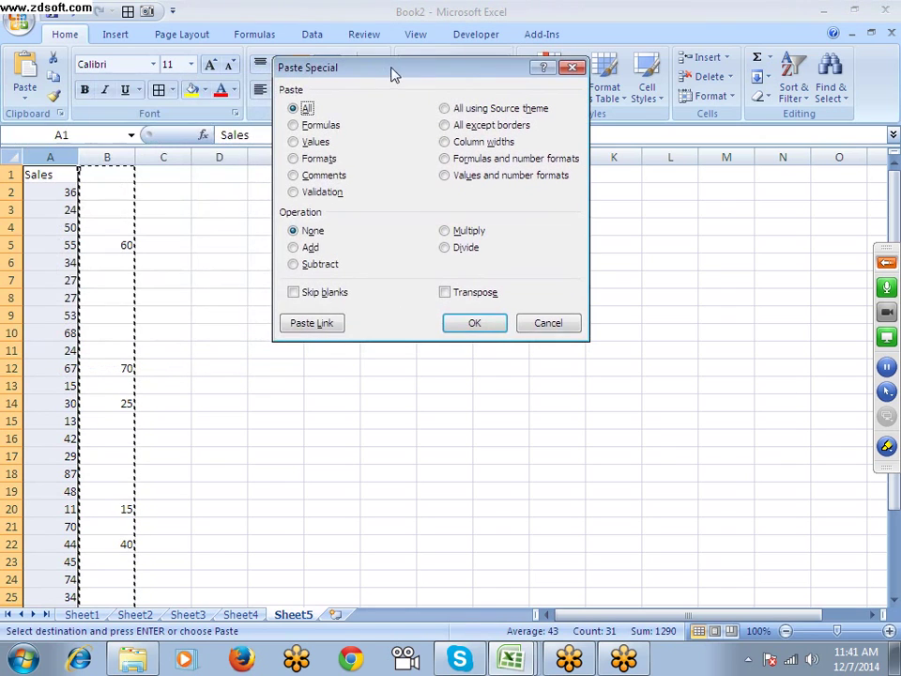
click(294, 293)
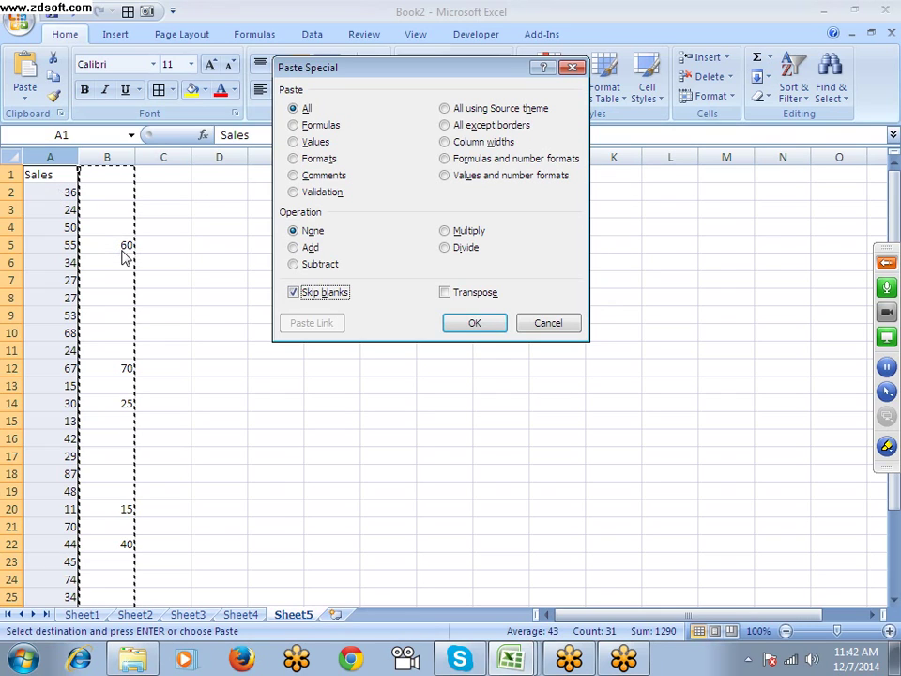
click(494, 327)
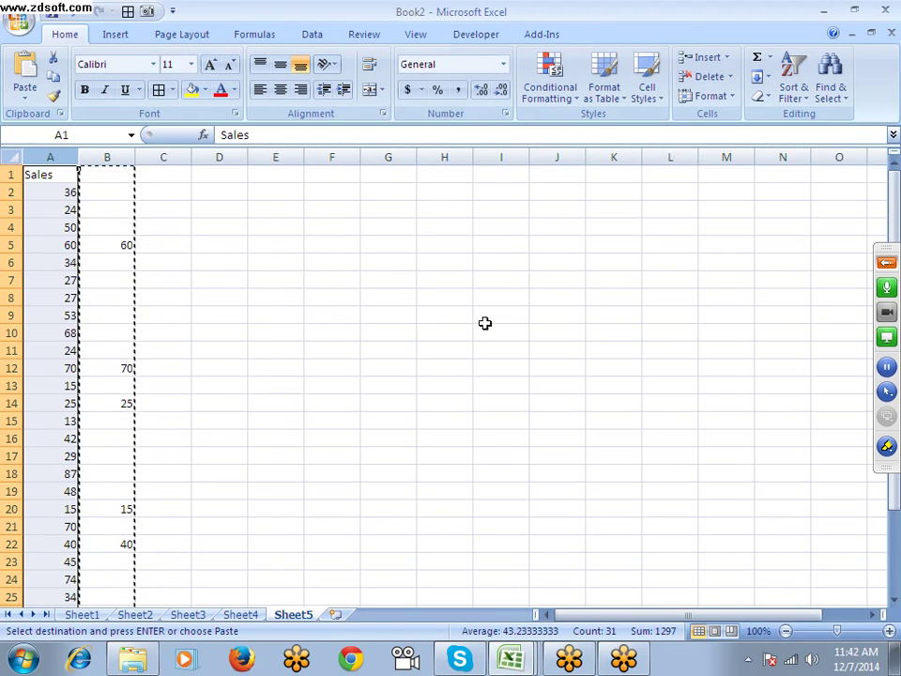
click(113, 156)
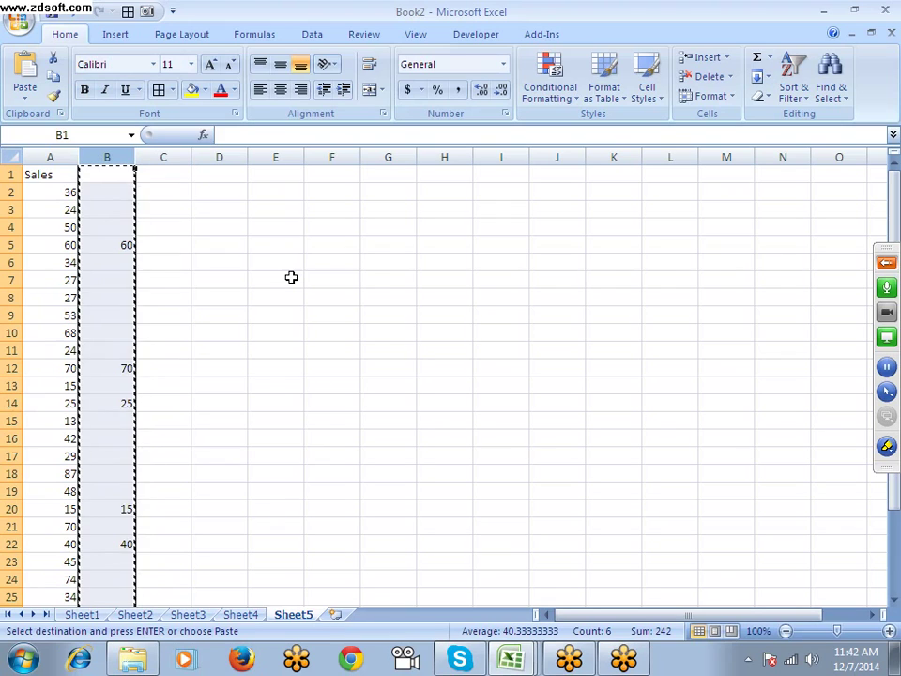
Step: Delete the helper figures in column B, then the Sales values in column A, ending at A1
key(Delete)
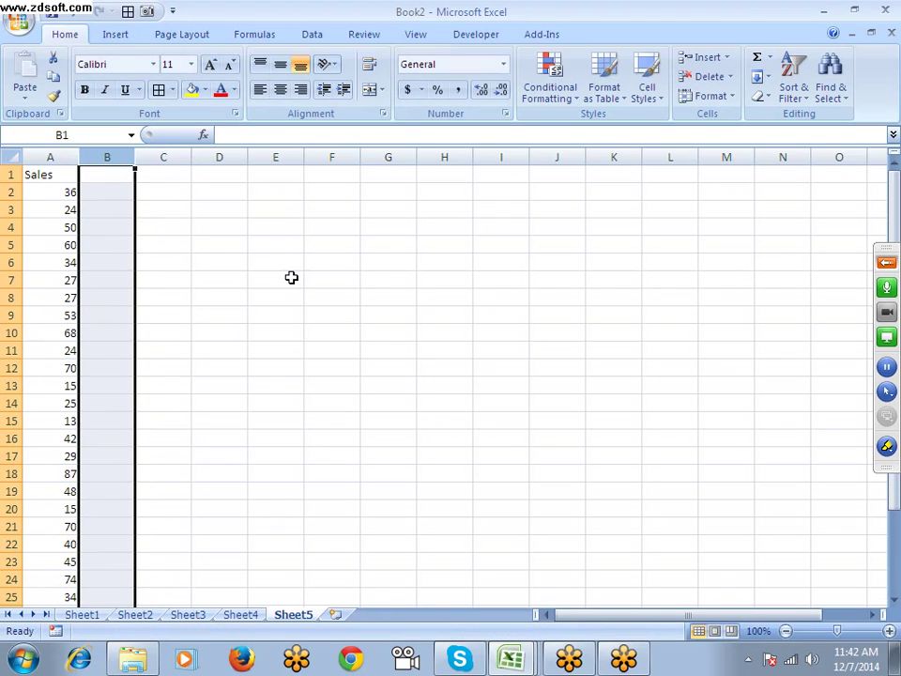
key(ctrl+Home)
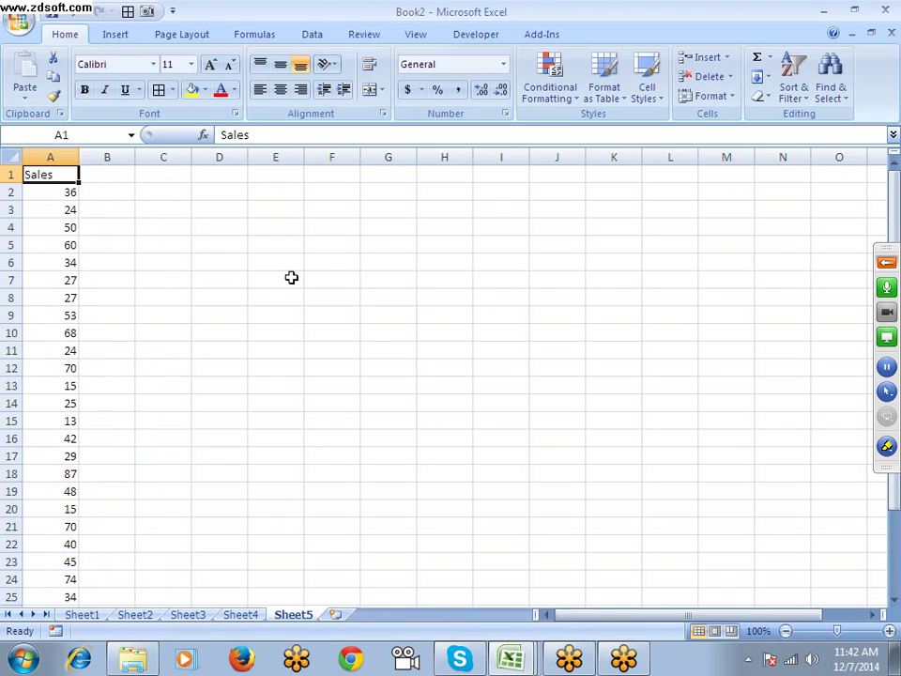
key(Right)
key(Right)
key(Right)
key(Home)
key(ctrl+space)
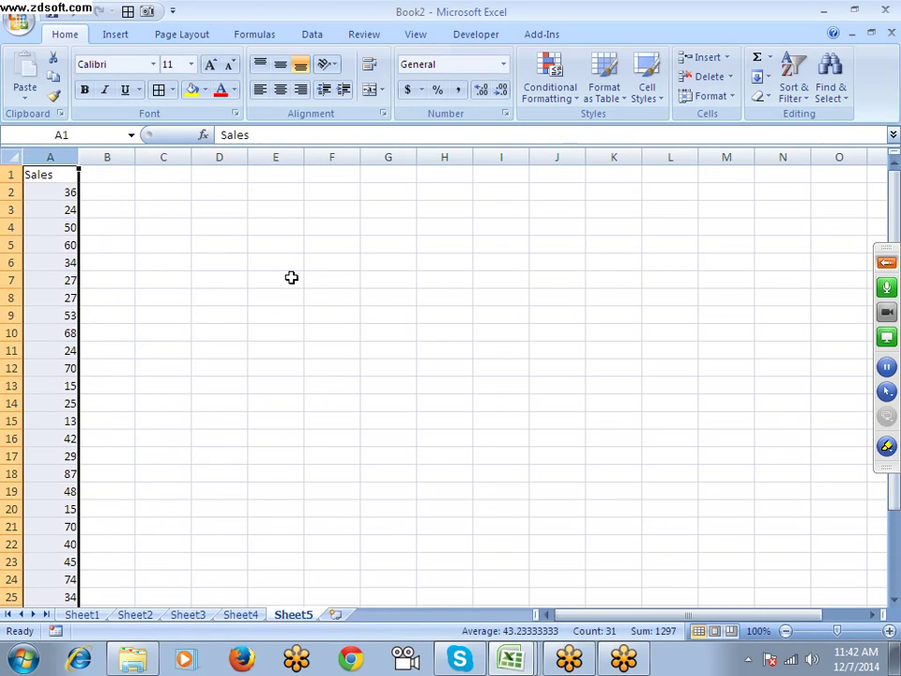
key(Delete)
key(ctrl+Home)
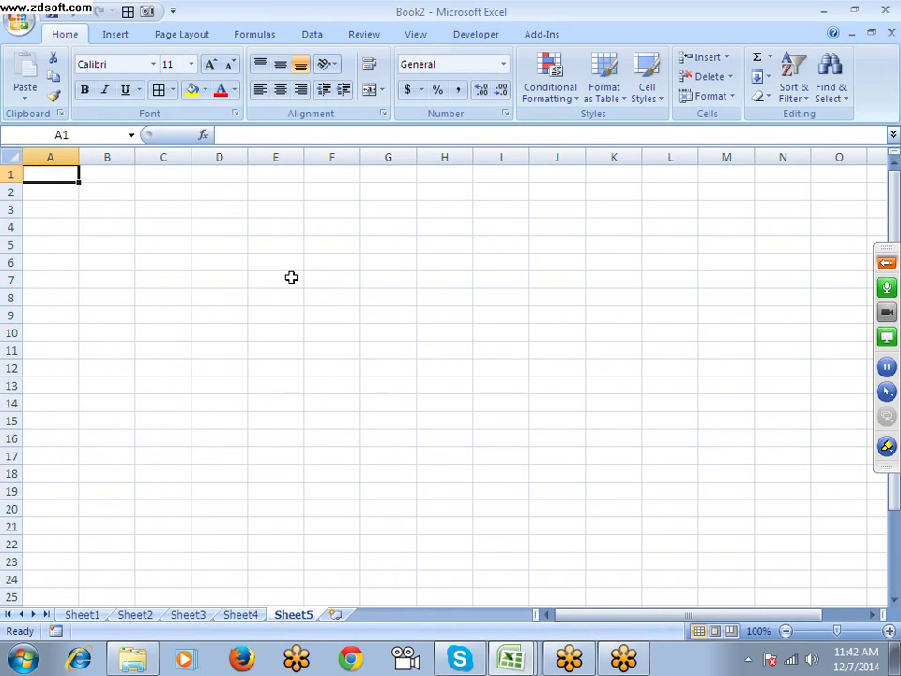
Step: Put Month in A1, fill Jan through May across B1:F1, and label A2 Sales
text(Mont)
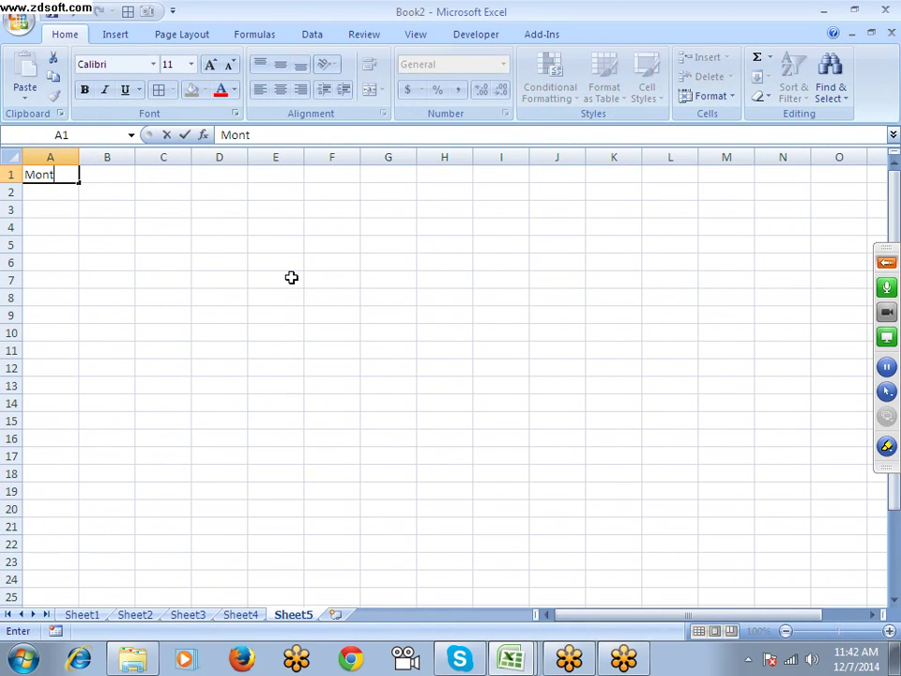
text(h)
key(Tab)
text(Jan)
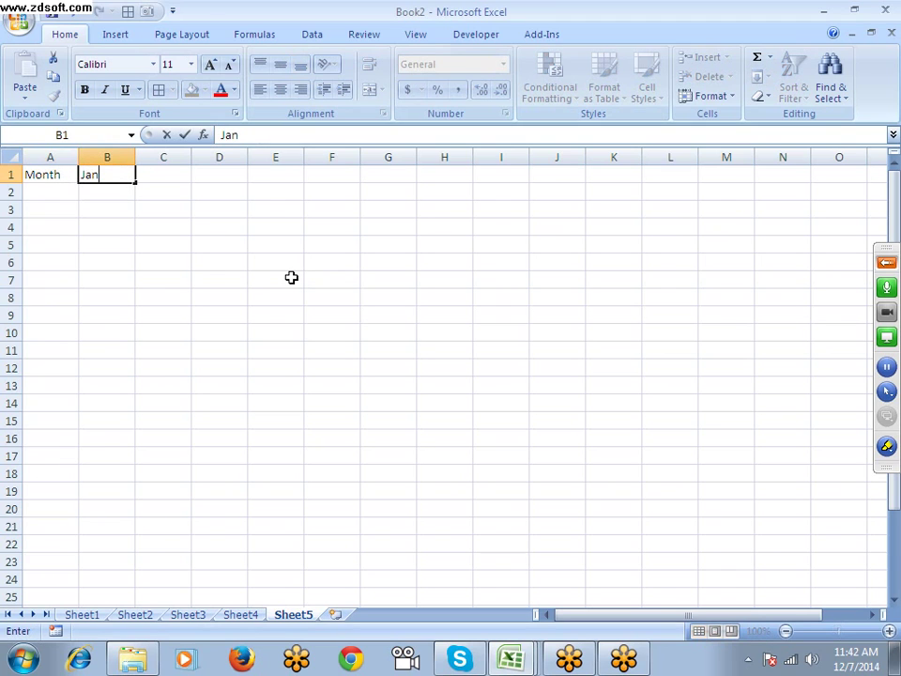
click(219, 262)
click(111, 175)
mouse_move(135, 182)
mouse_down()
mouse_move(349, 184)
mouse_move(337, 183)
mouse_up()
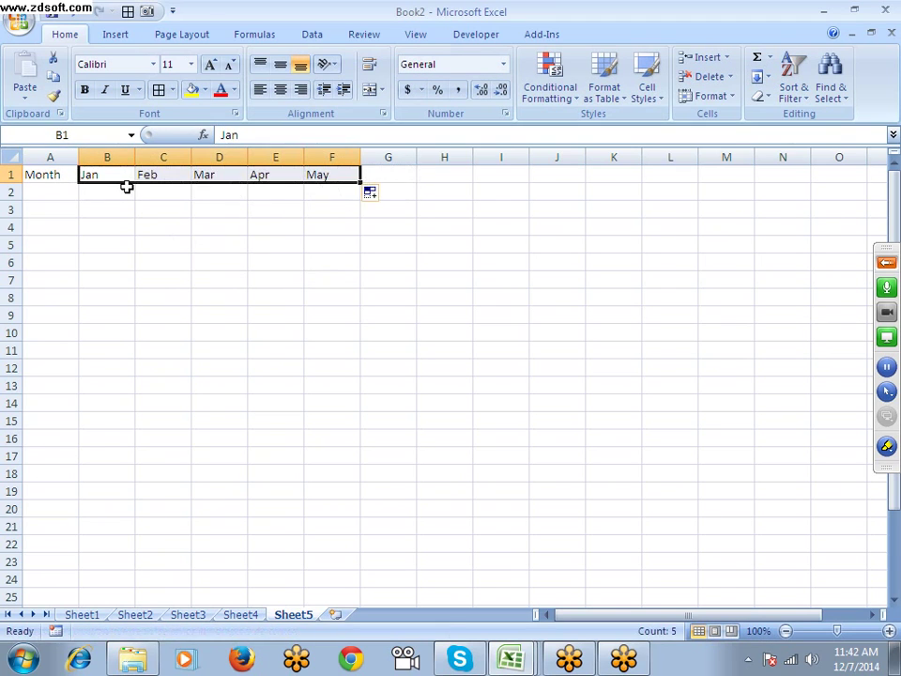
click(68, 191)
text(Sale)
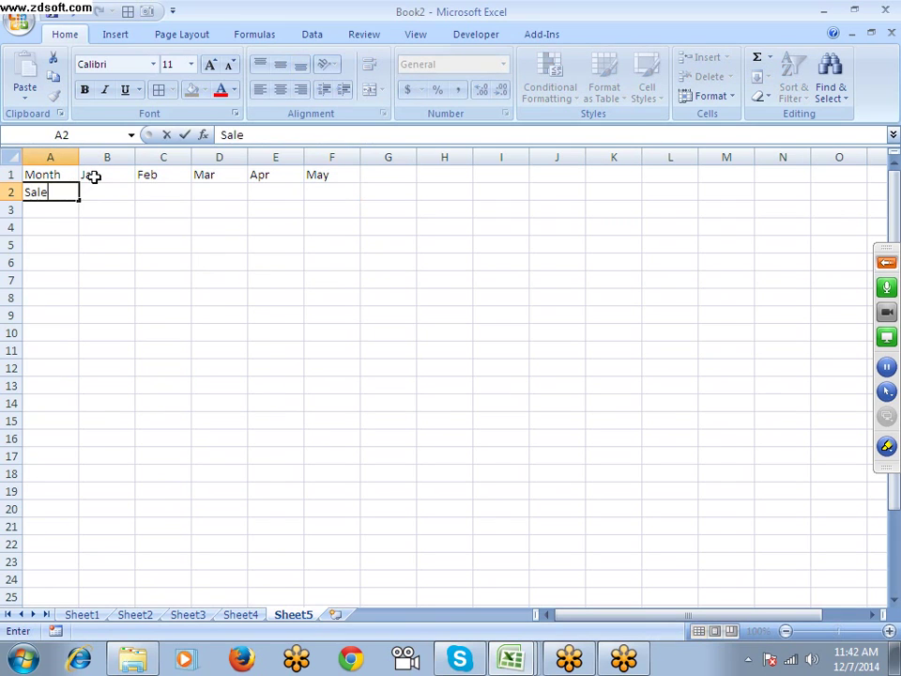
text(s)
key(Return)
Step: Enter =RANDBETWEEN(10,90) in B2, fill it across B2:F2 and copy those figures
key(Up)
key(Right)
text(=r)
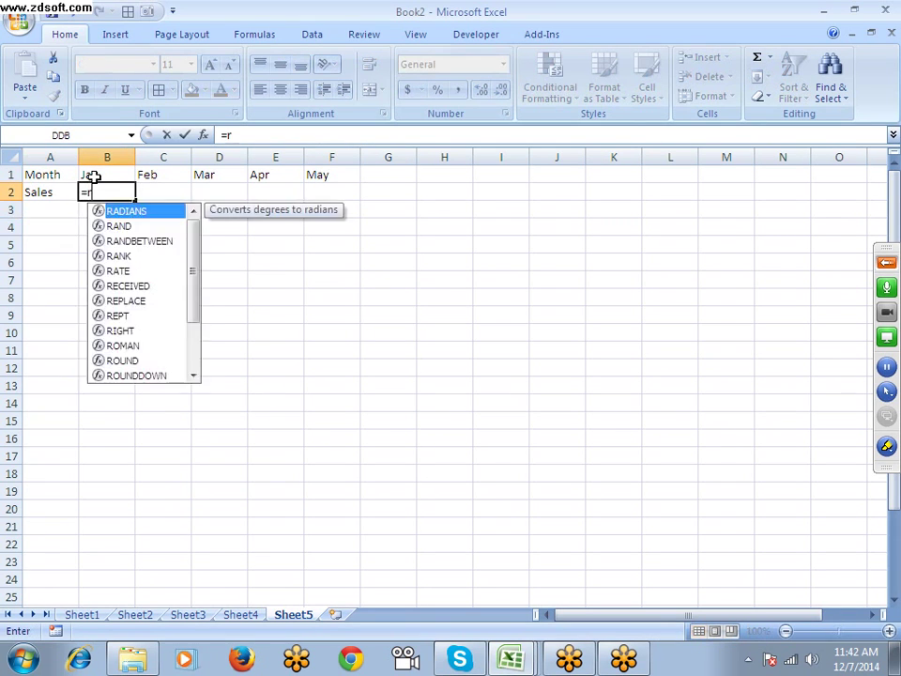
text(a)
key(Down)
key(Down)
key(Tab)
text(10)
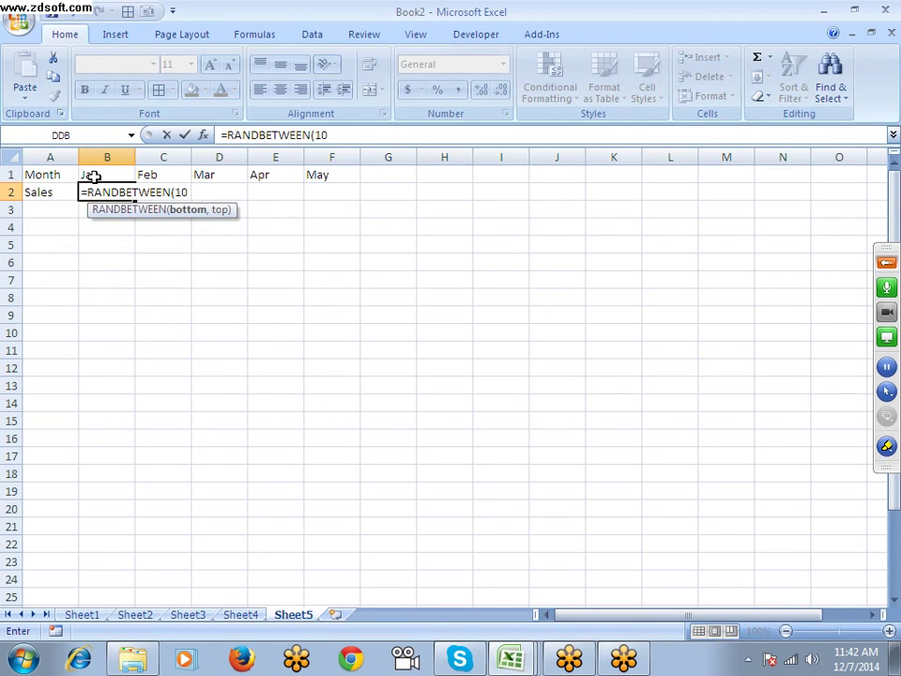
text(,0)
key(BackSpace)
text(90)
key(Return)
key(Up)
key(shift+Right)
key(shift+Right)
key(shift+Right)
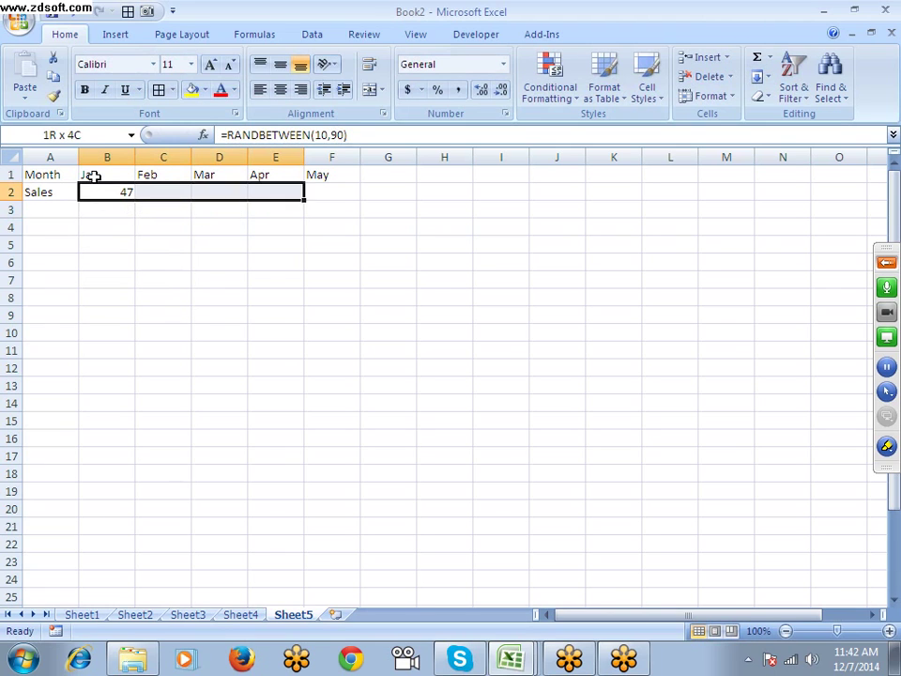
key(shift+Right)
key(ctrl+r)
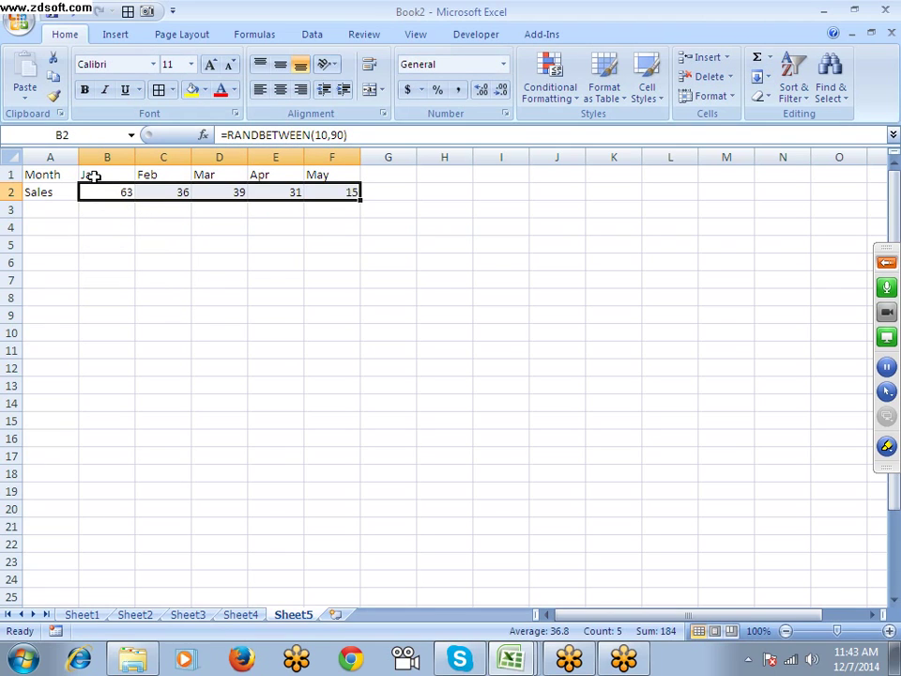
key(ctrl+c)
Step: Paste the Sales figures back as fixed values (63, 36, 39, 31, 15), then copy A1:F2
click(25, 94)
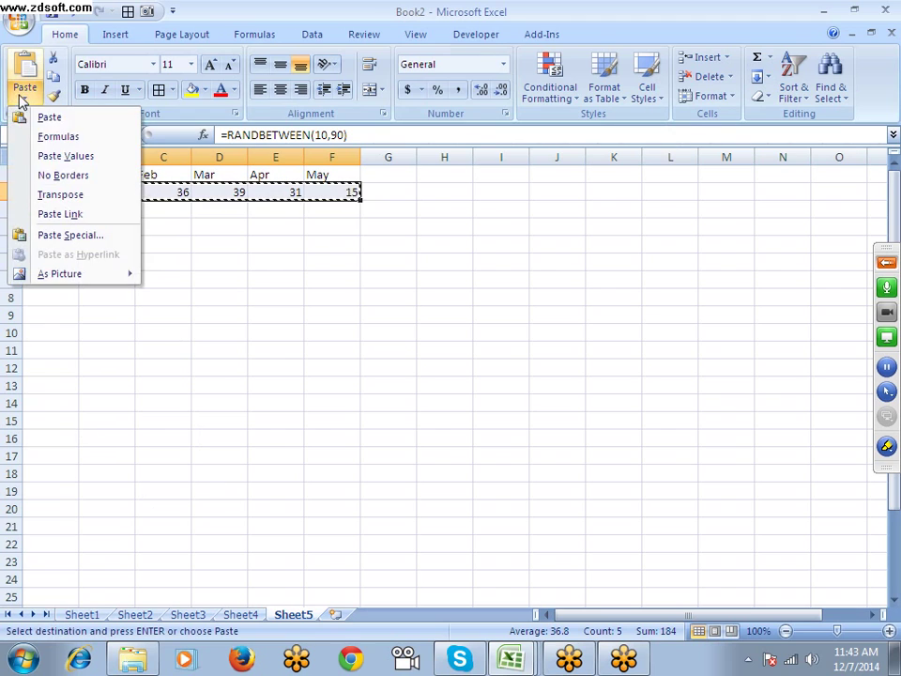
click(64, 156)
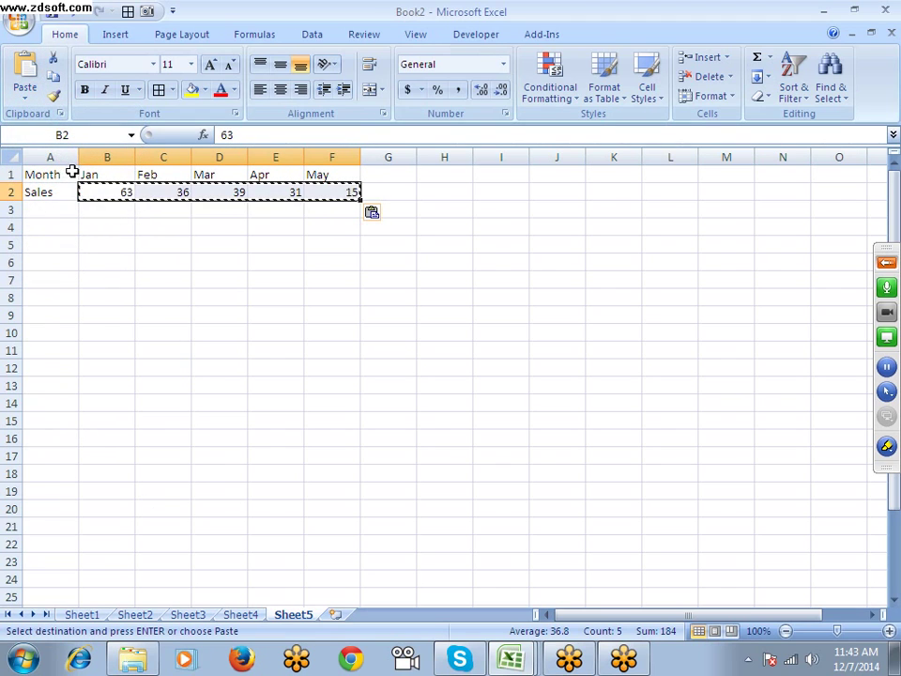
key(Escape)
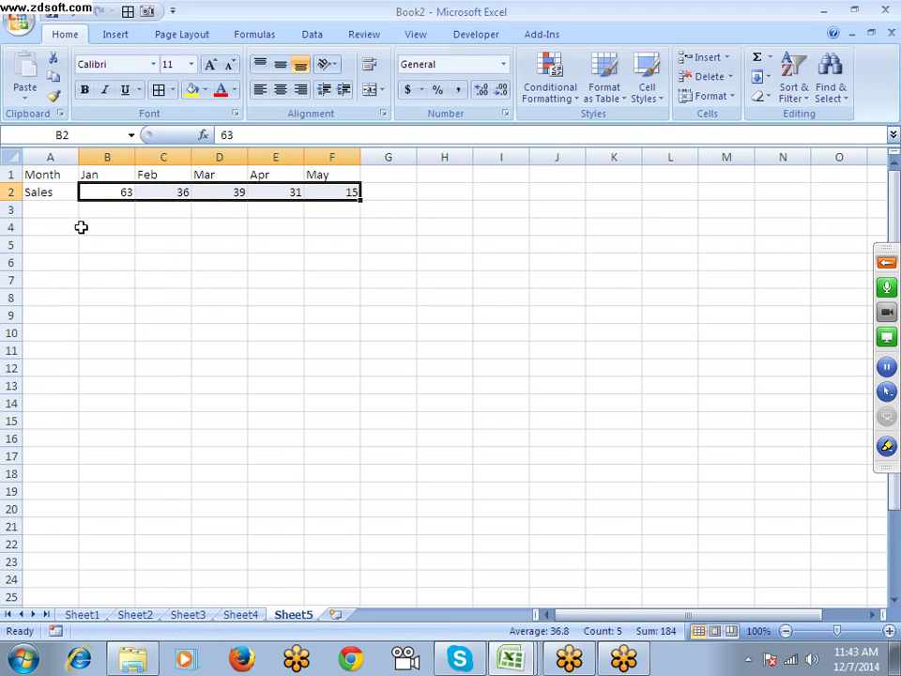
drag(58, 175, 314, 193)
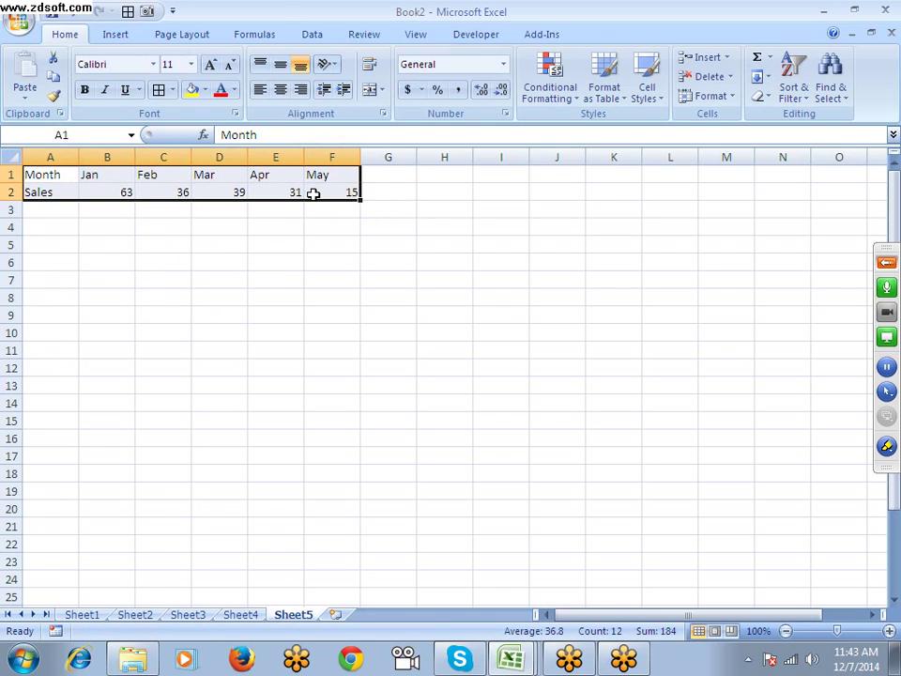
key(ctrl+c)
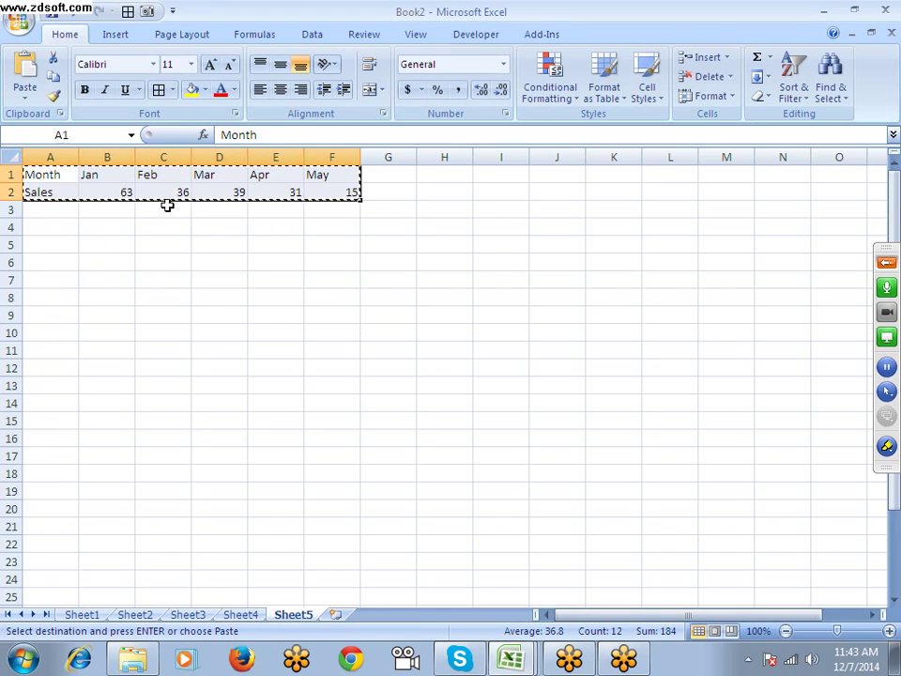
Step: Paste the table transposed into A5:B10, with months down column A
click(85, 244)
click(70, 243)
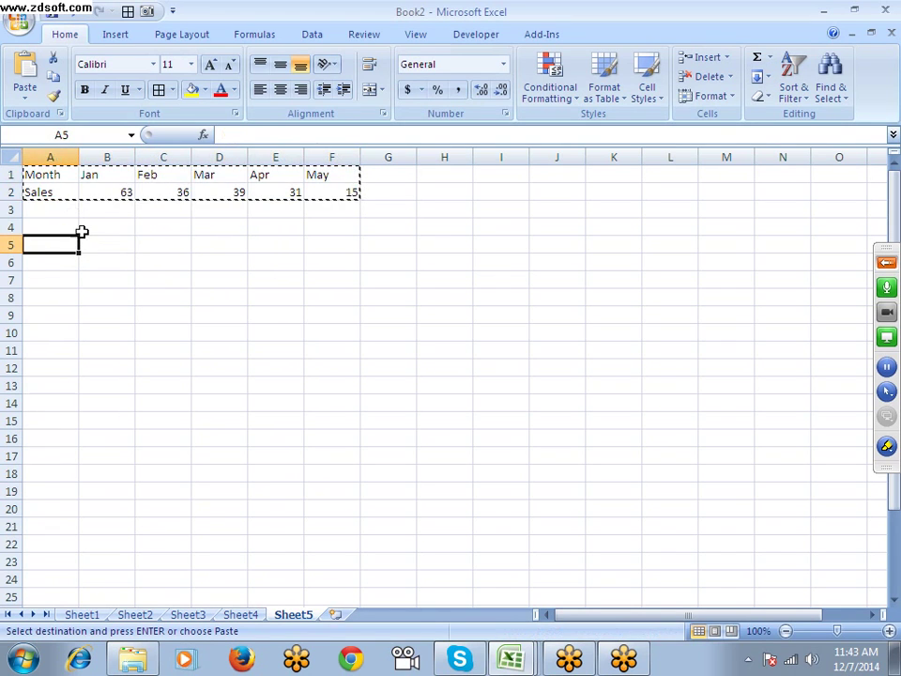
right_click(59, 245)
click(103, 303)
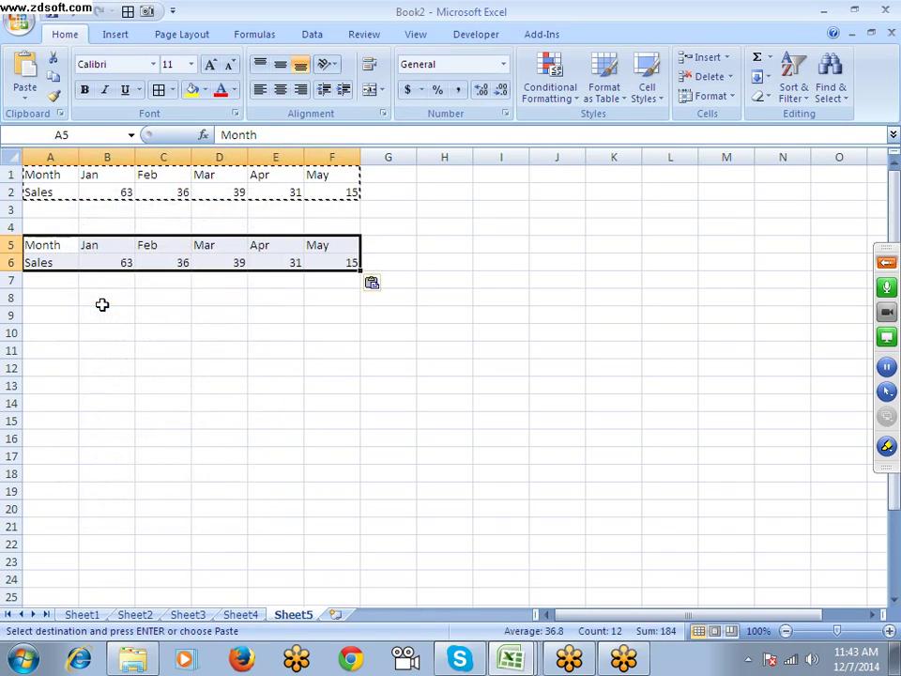
key(ctrl+z)
right_click(62, 247)
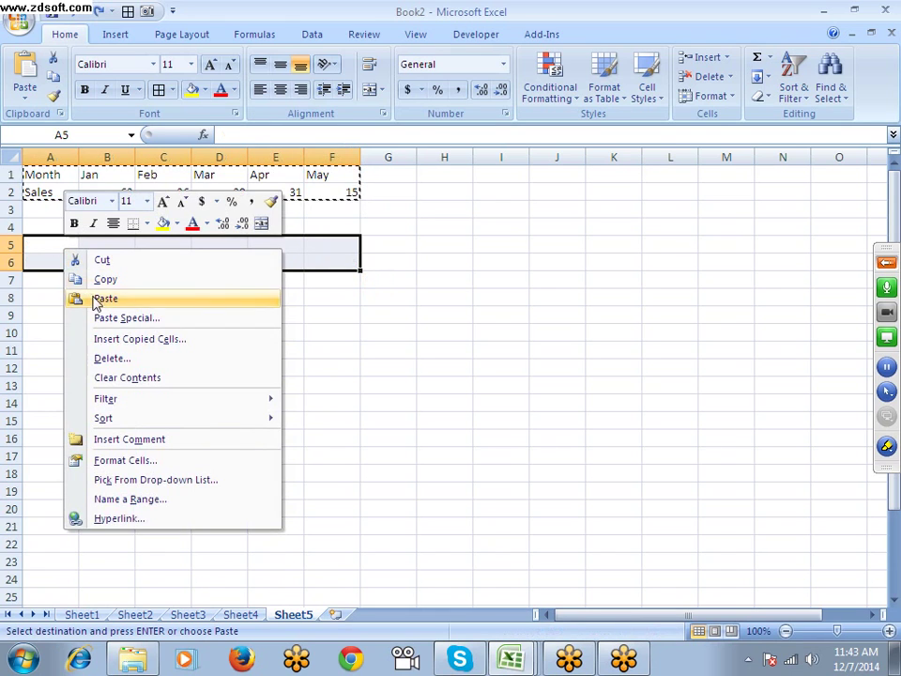
click(101, 317)
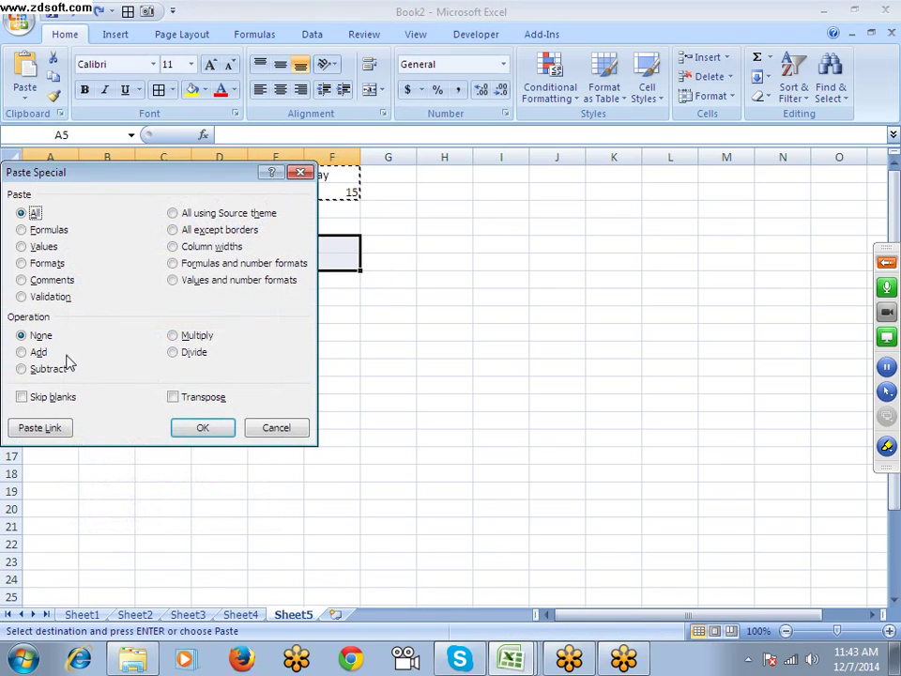
click(174, 397)
click(201, 427)
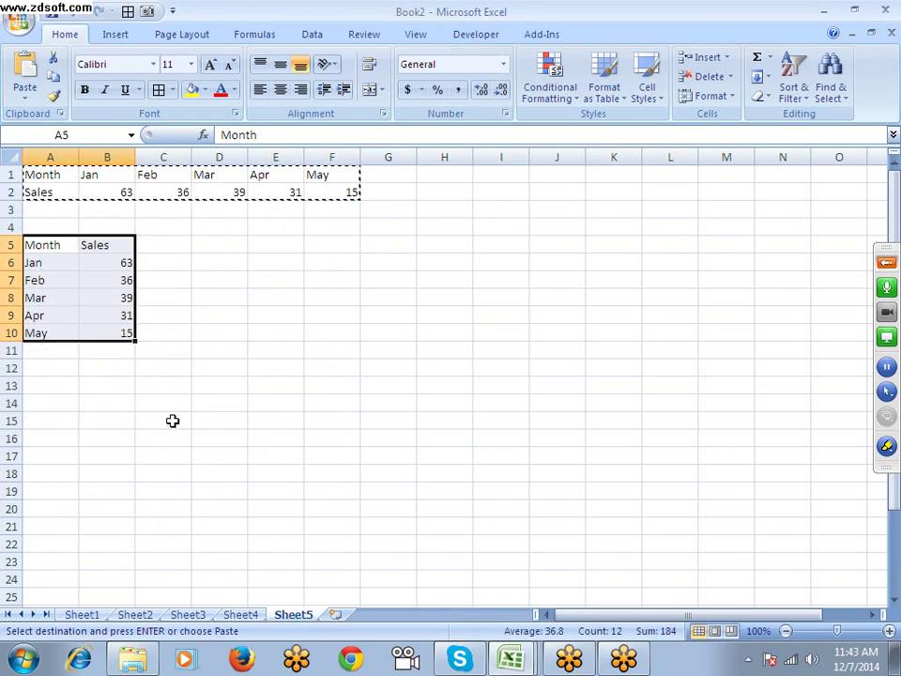
Step: Test transposing the vertical table back into E5:J6, then delete that copy
key(ctrl+c)
right_click(268, 245)
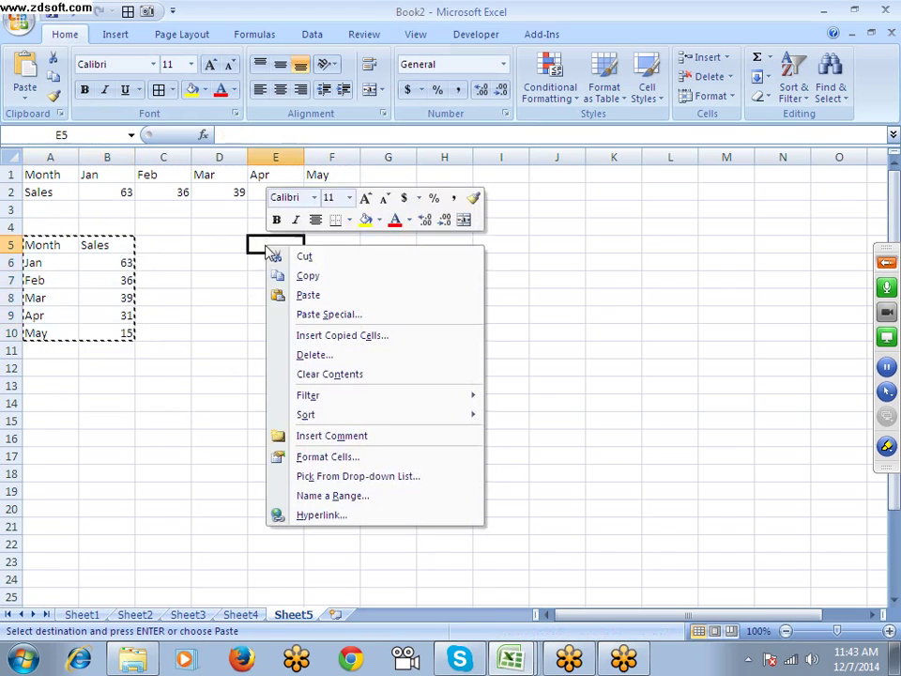
click(319, 314)
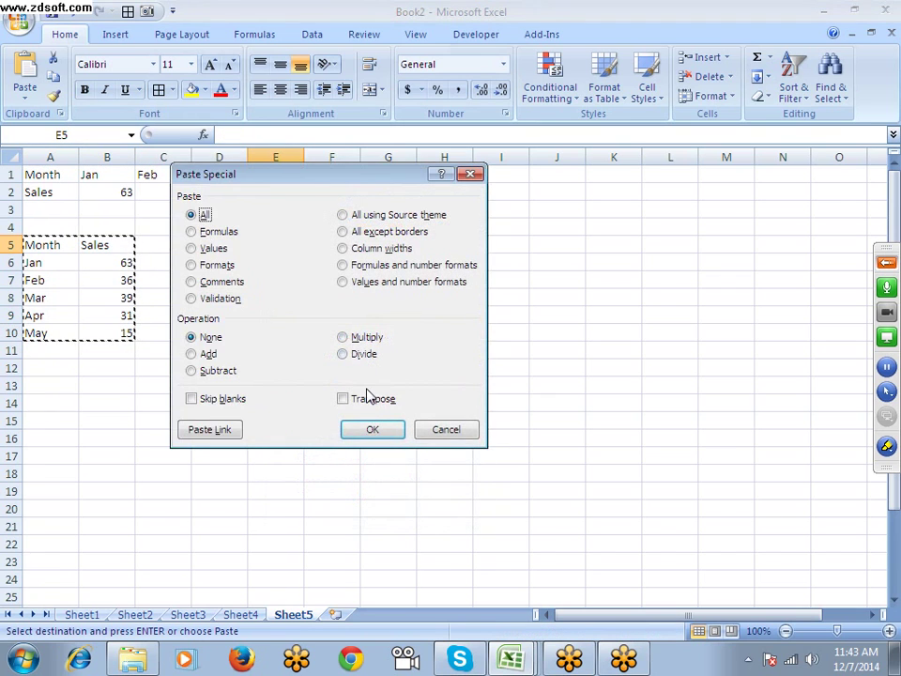
click(367, 402)
click(370, 429)
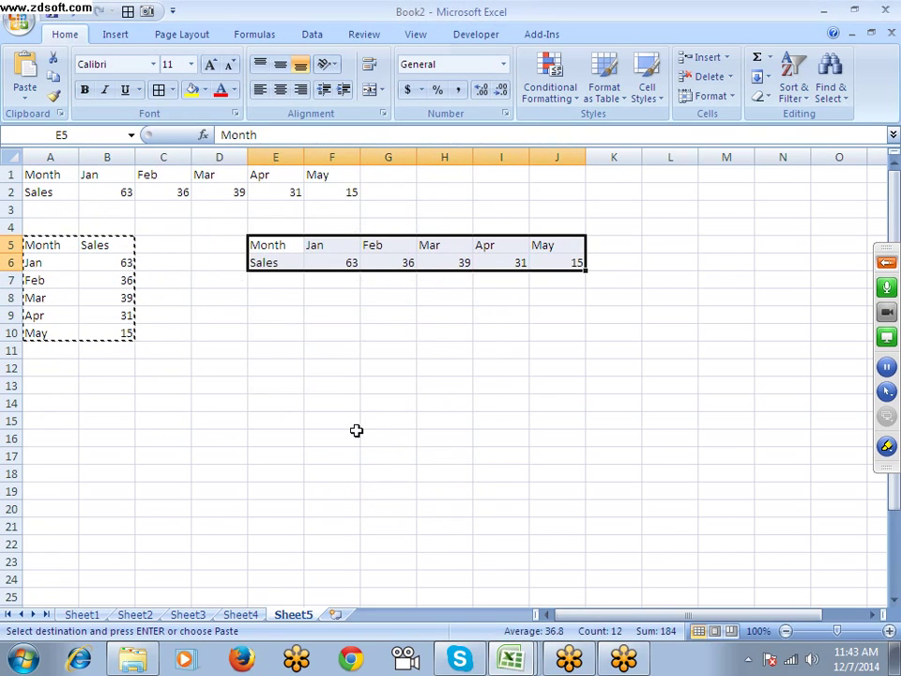
key(Escape)
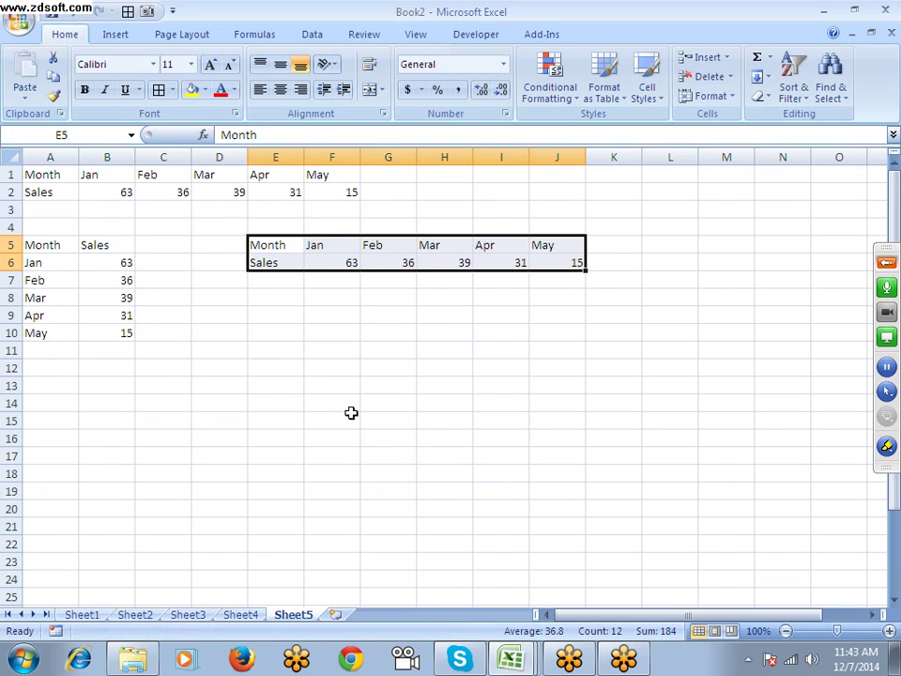
key(Delete)
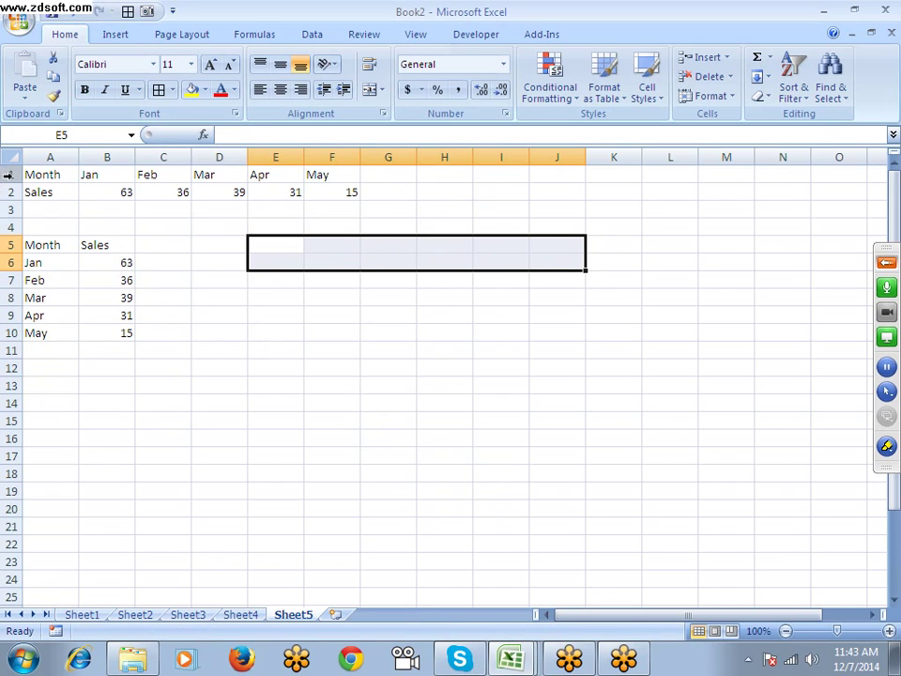
drag(10, 175, 8, 187)
key(Delete)
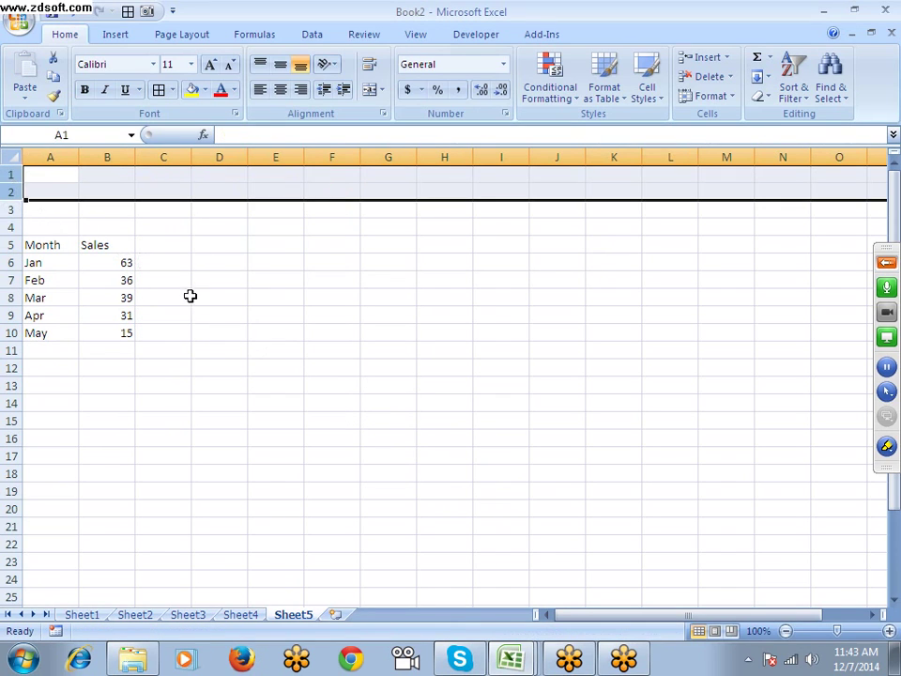
click(185, 297)
drag(56, 246, 107, 332)
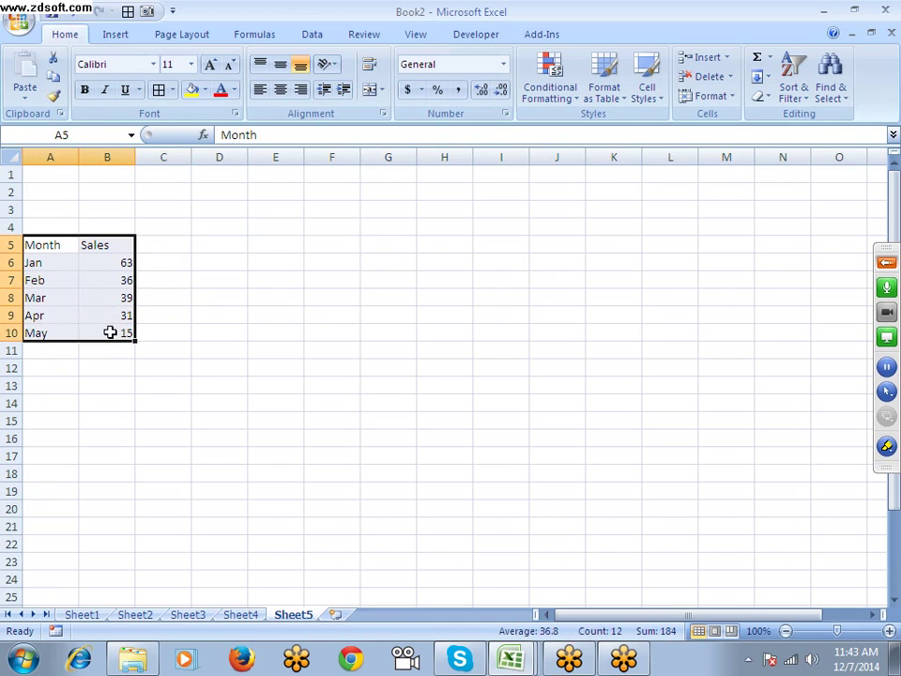
click(159, 89)
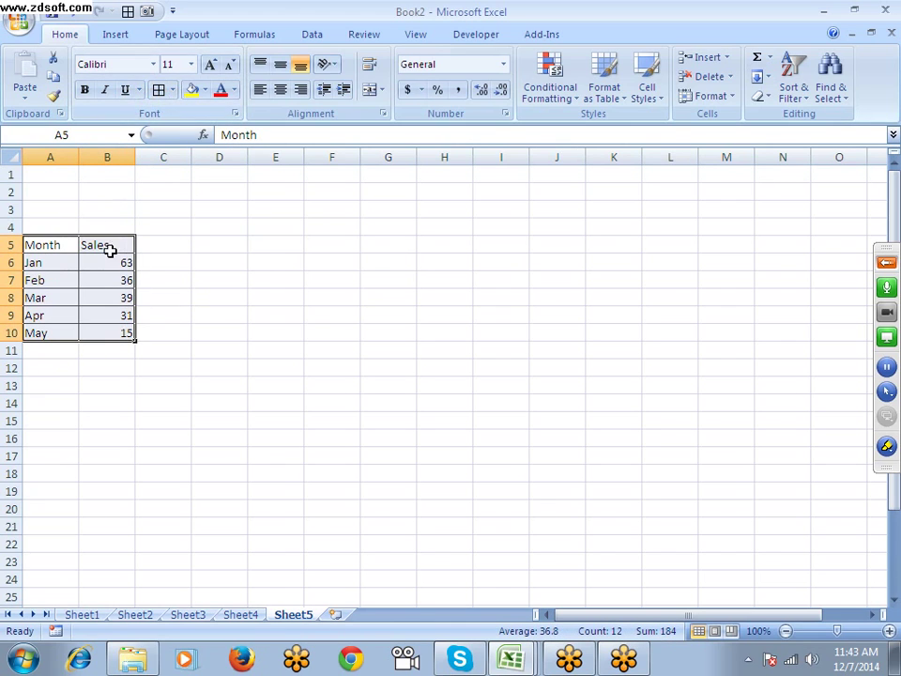
click(449, 248)
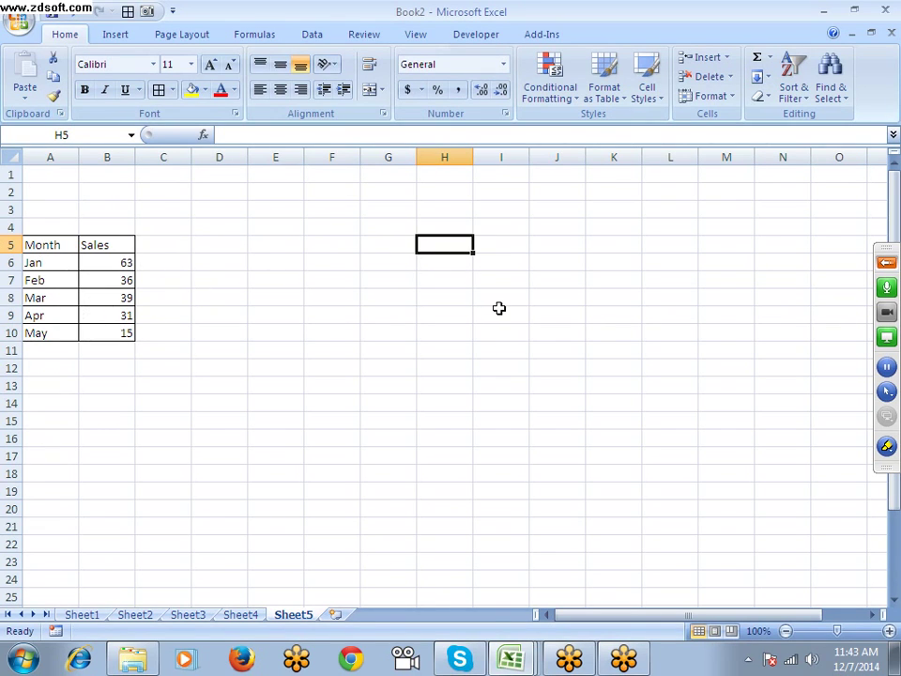
text(=)
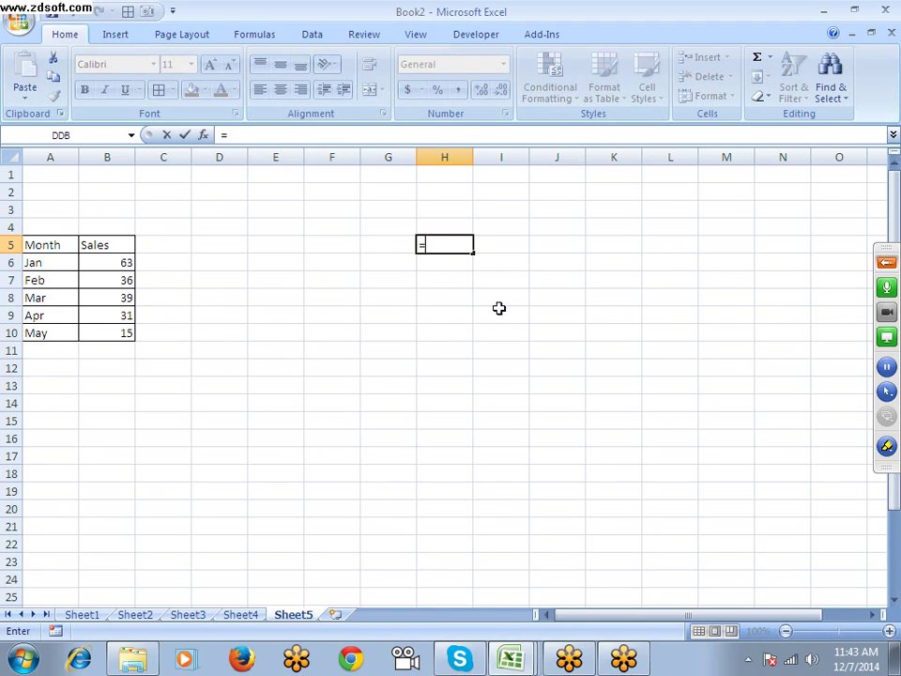
click(50, 244)
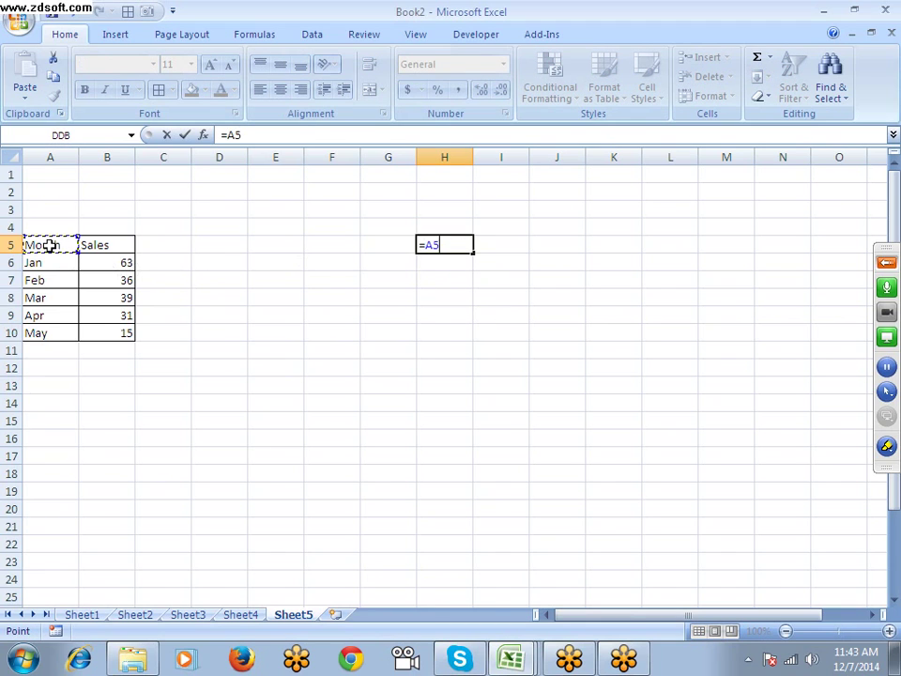
key(Return)
drag(450, 246, 493, 249)
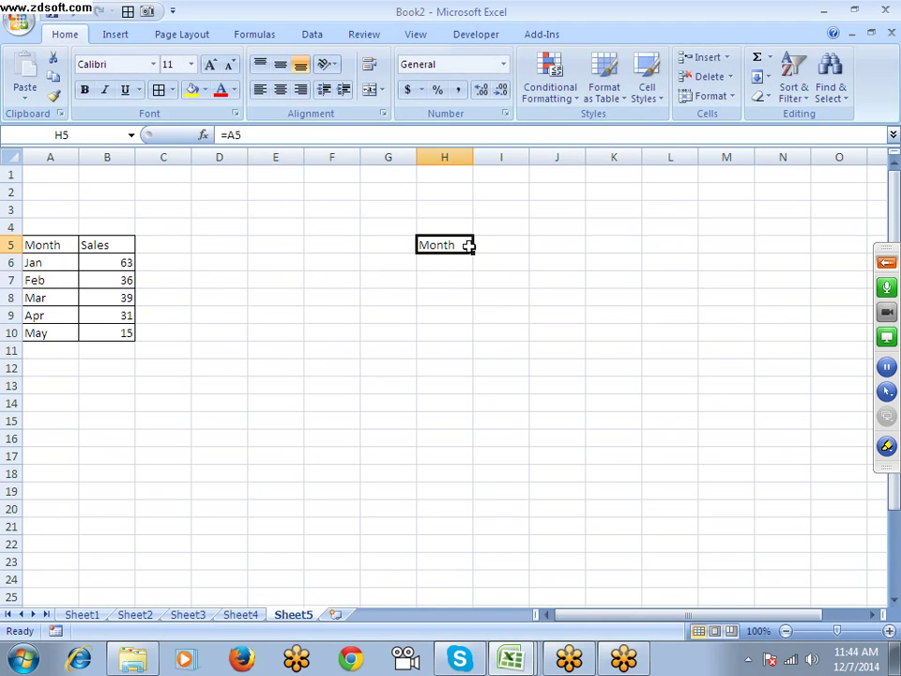
key(ctrl+r)
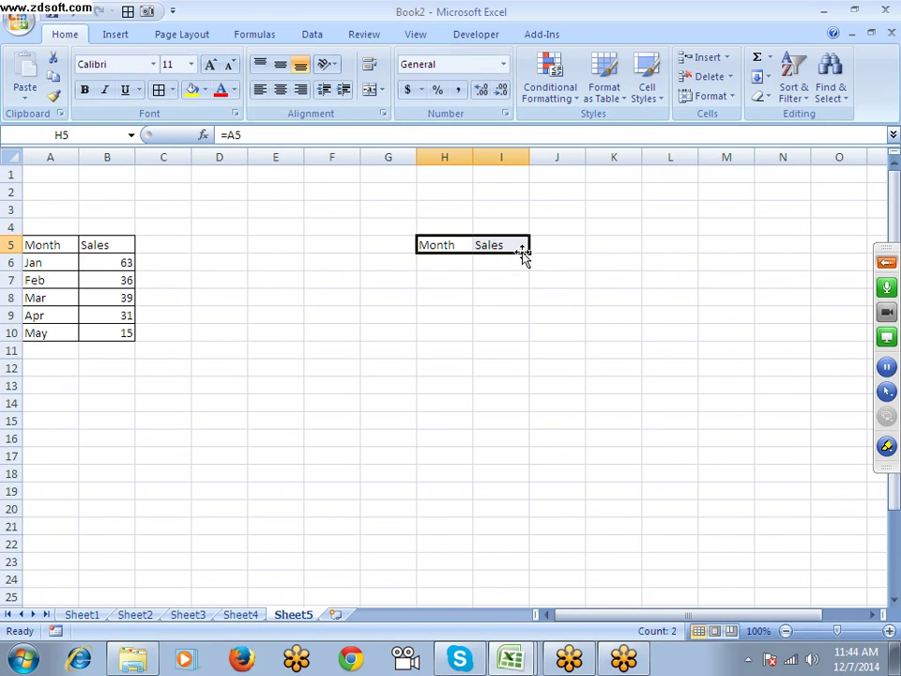
drag(528, 252, 531, 330)
drag(531, 341, 530, 342)
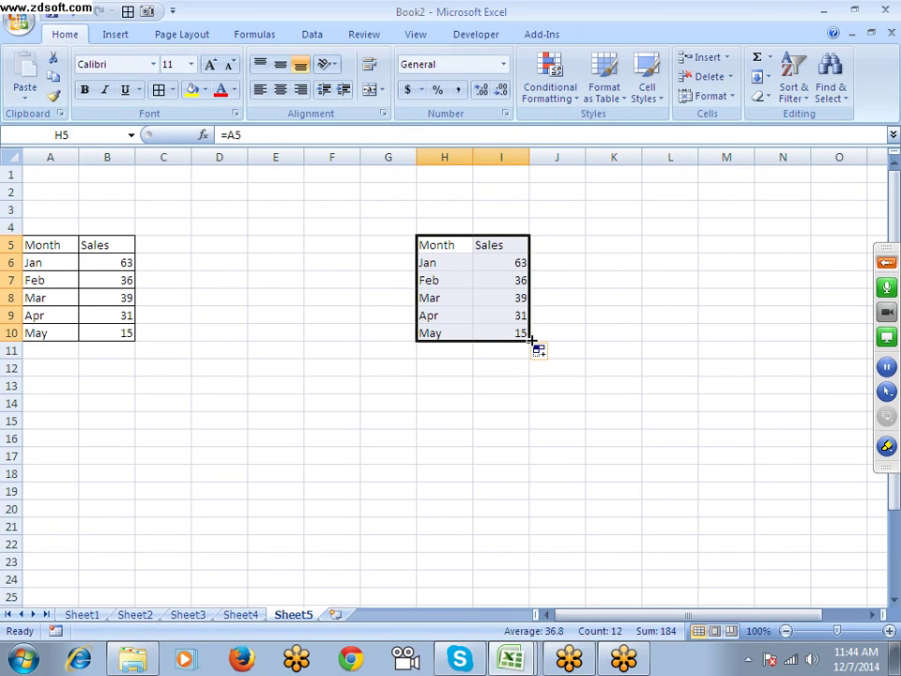
key(Delete)
drag(38, 246, 101, 246)
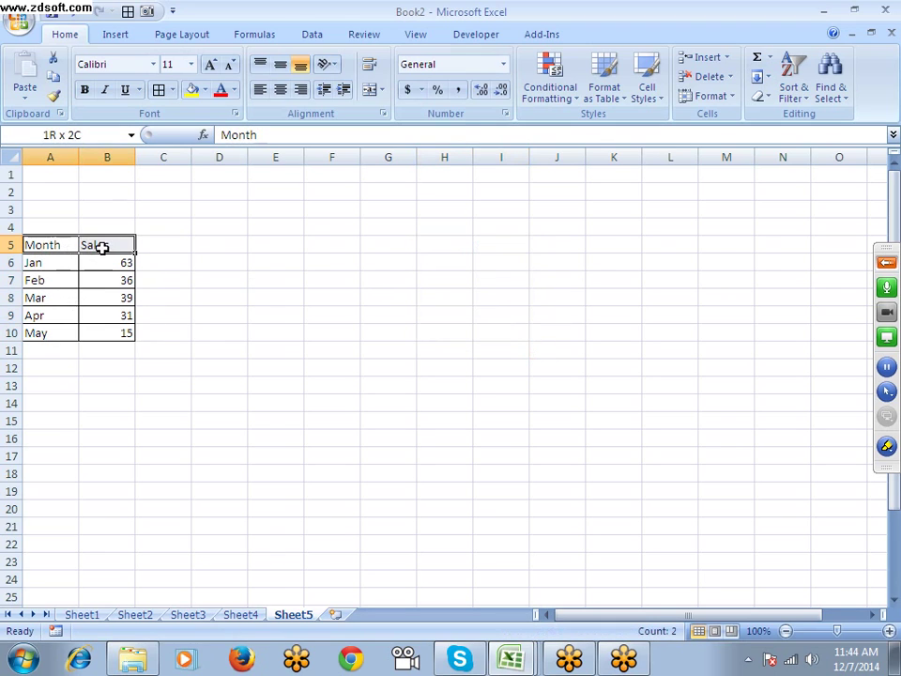
Step: Fill the header A5:B5 and the Feb, Apr and May rows yellow
click(191, 89)
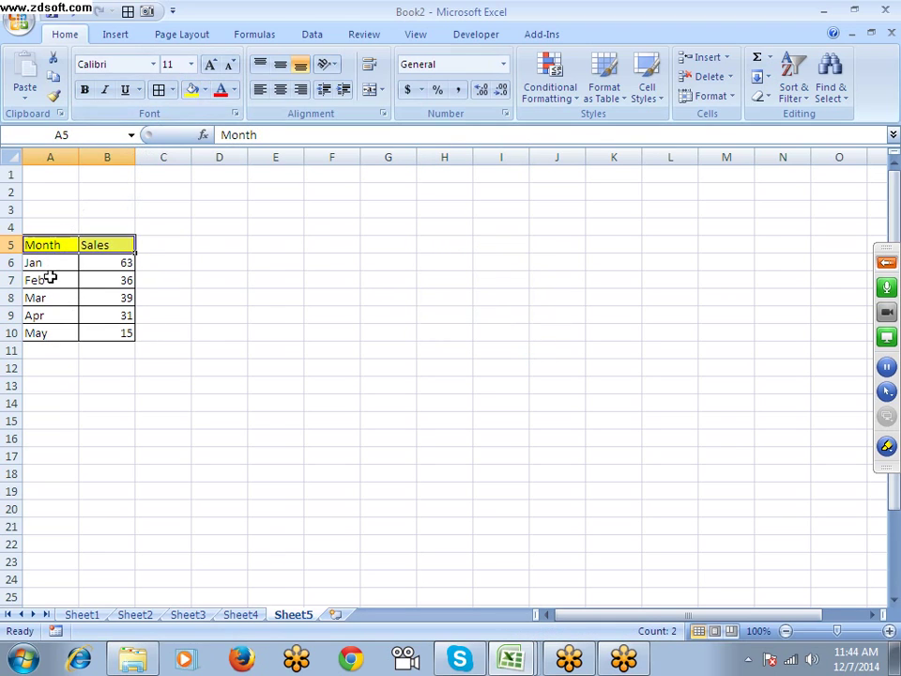
drag(50, 278, 88, 284)
ctrl+drag(44, 316, 122, 318)
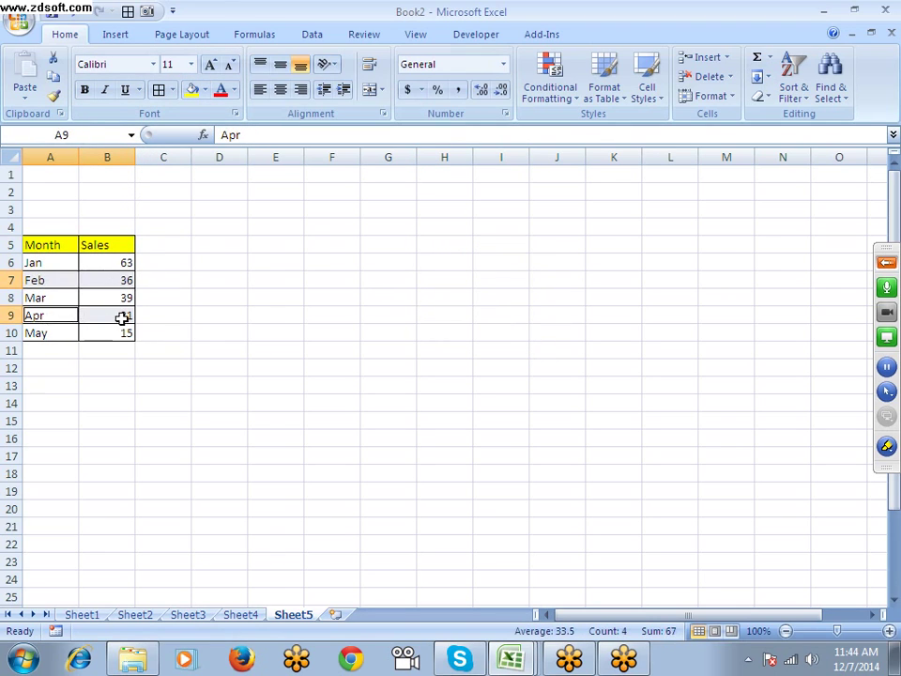
ctrl+drag(37, 333, 100, 332)
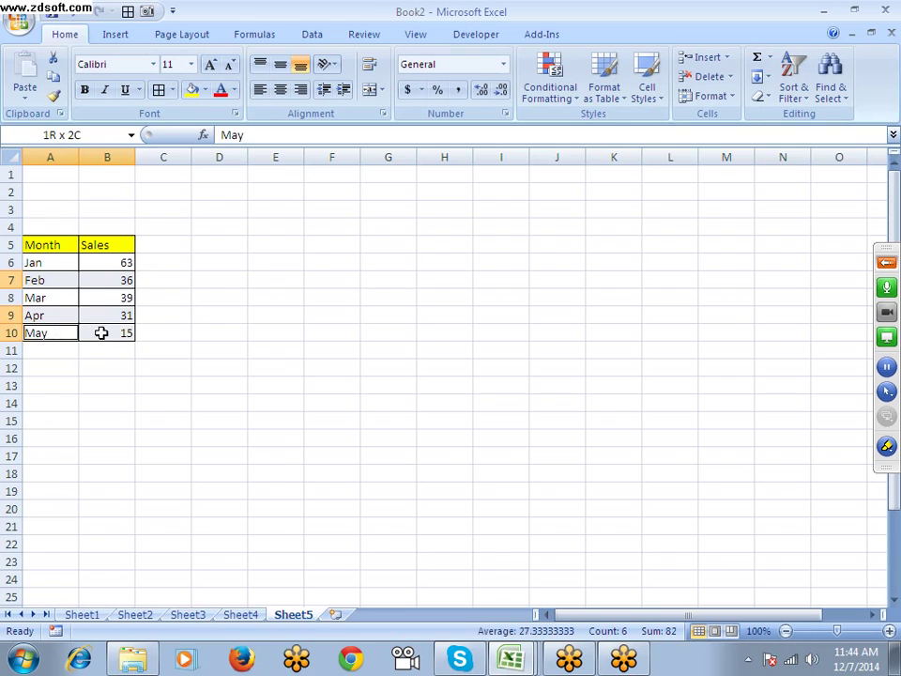
click(193, 91)
Step: Copy the yellow header, Feb, Apr and May rows together as one multi-range selection
click(347, 366)
drag(430, 243, 416, 334)
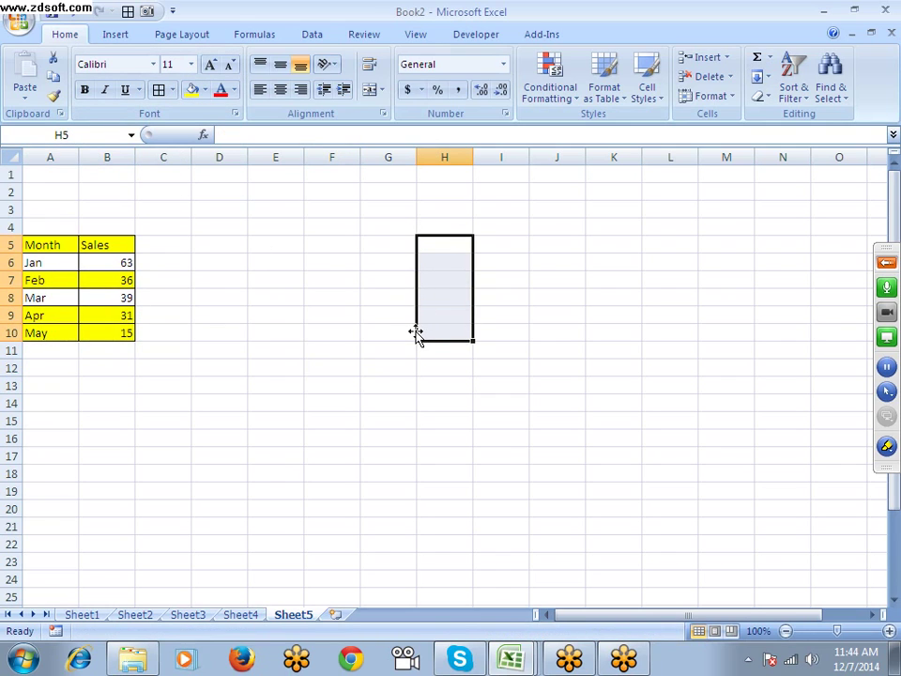
drag(38, 244, 132, 244)
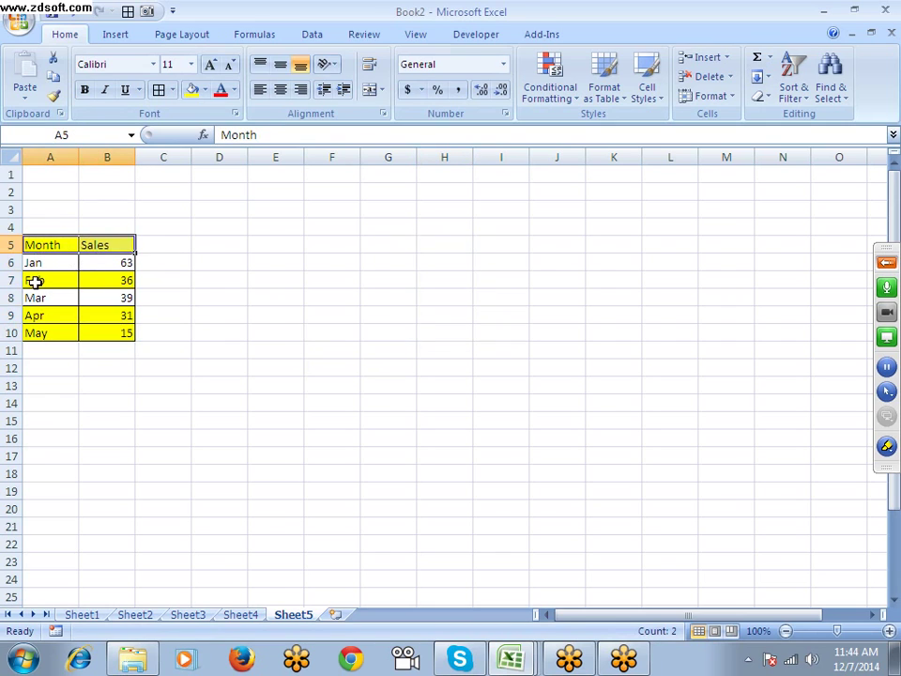
ctrl+drag(35, 281, 109, 282)
ctrl+drag(38, 315, 110, 327)
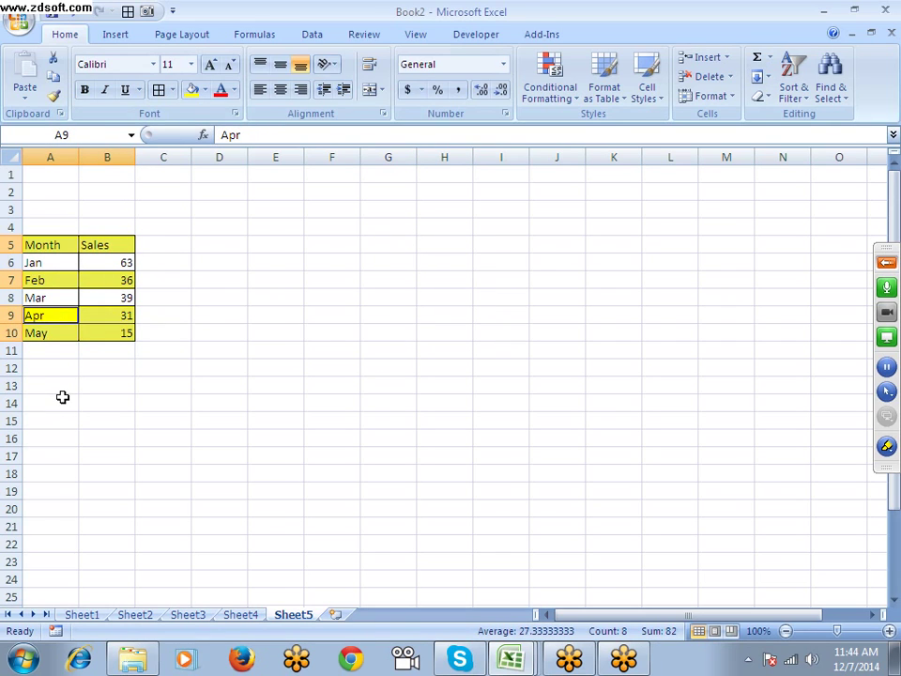
key(ctrl+c)
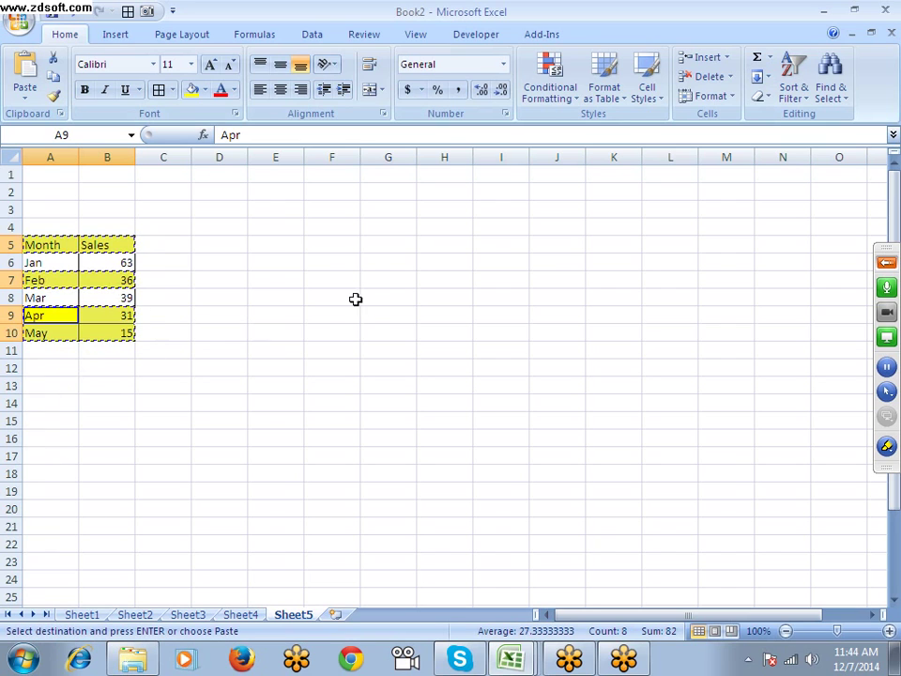
Step: Paste Link the highlighted rows at G5, delete that trial, then copy A5:B10 again
right_click(371, 247)
click(409, 316)
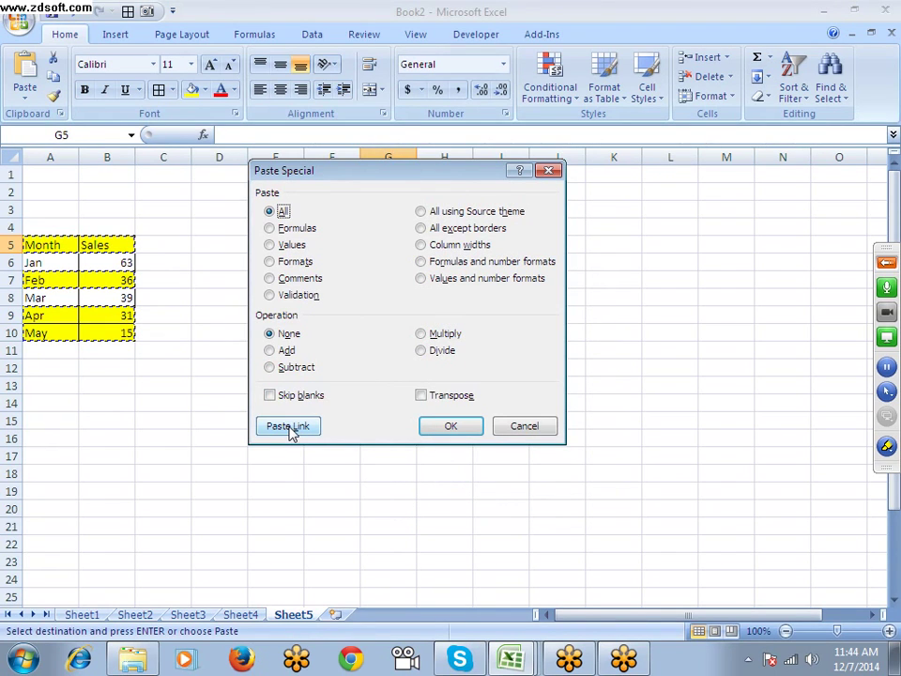
click(289, 427)
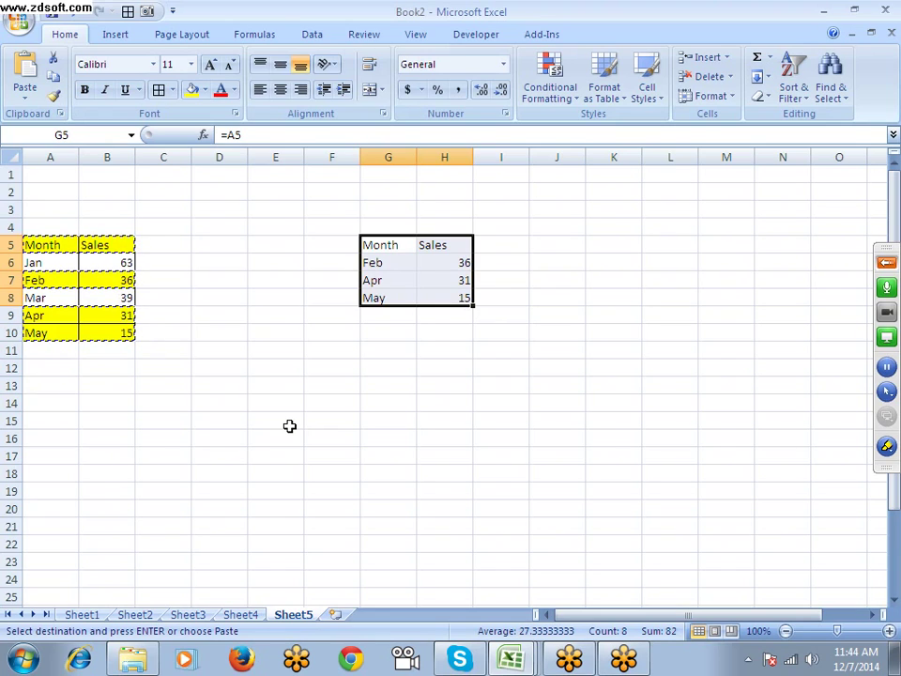
key(Delete)
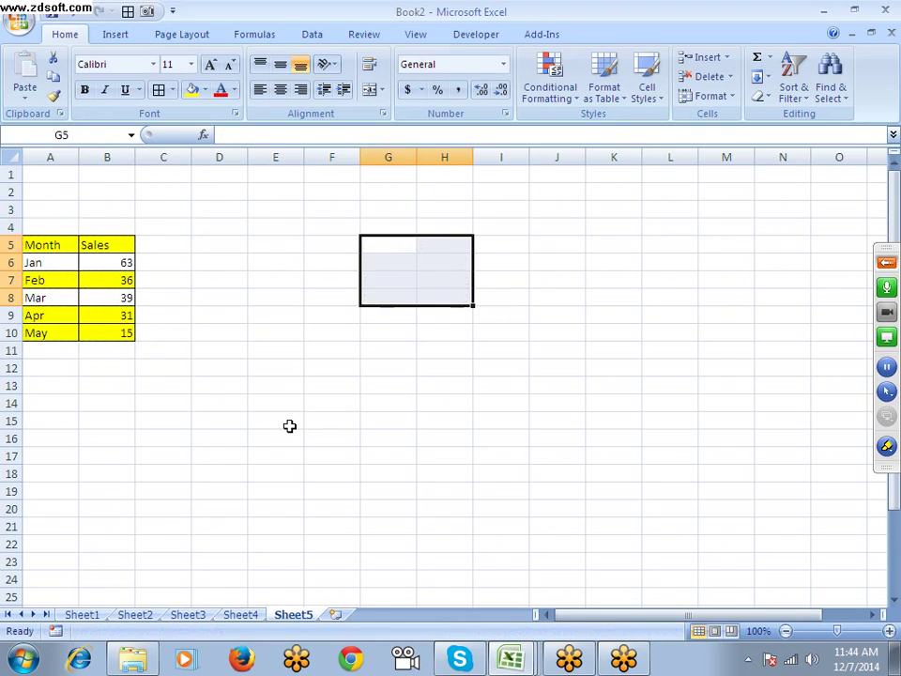
drag(44, 243, 100, 331)
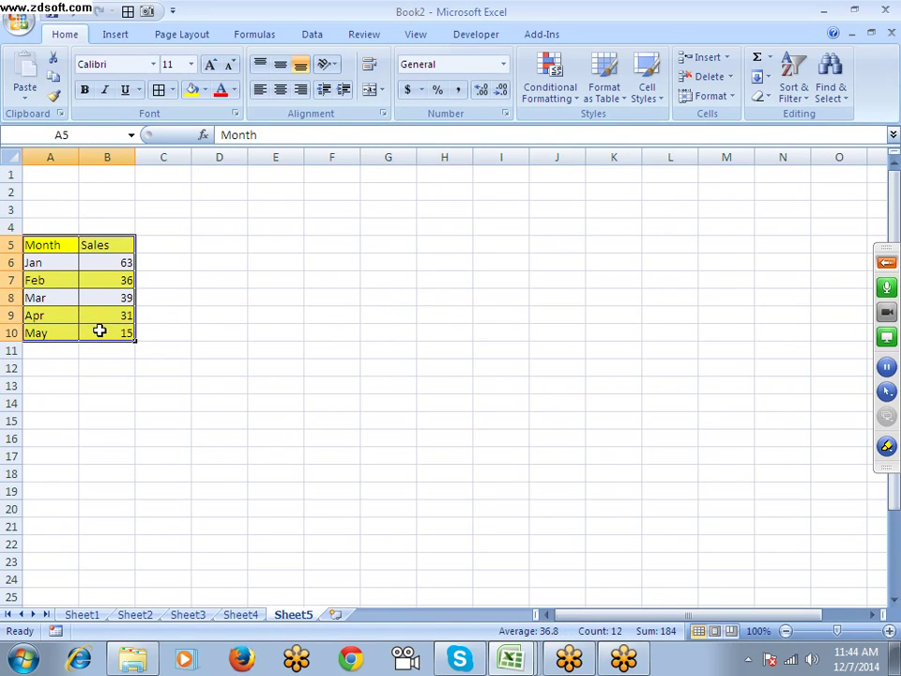
key(ctrl+c)
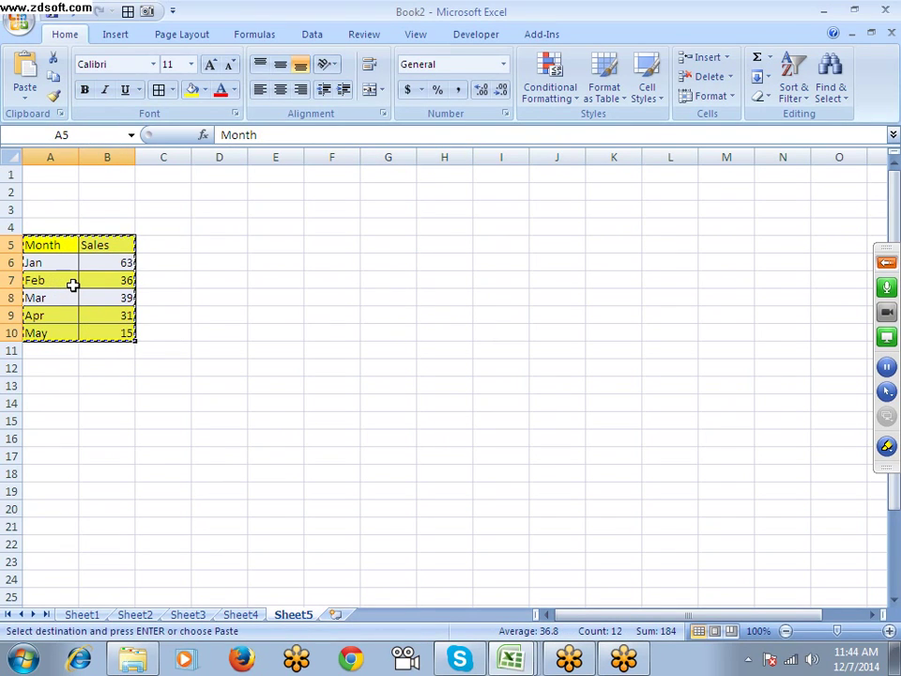
click(301, 229)
click(25, 97)
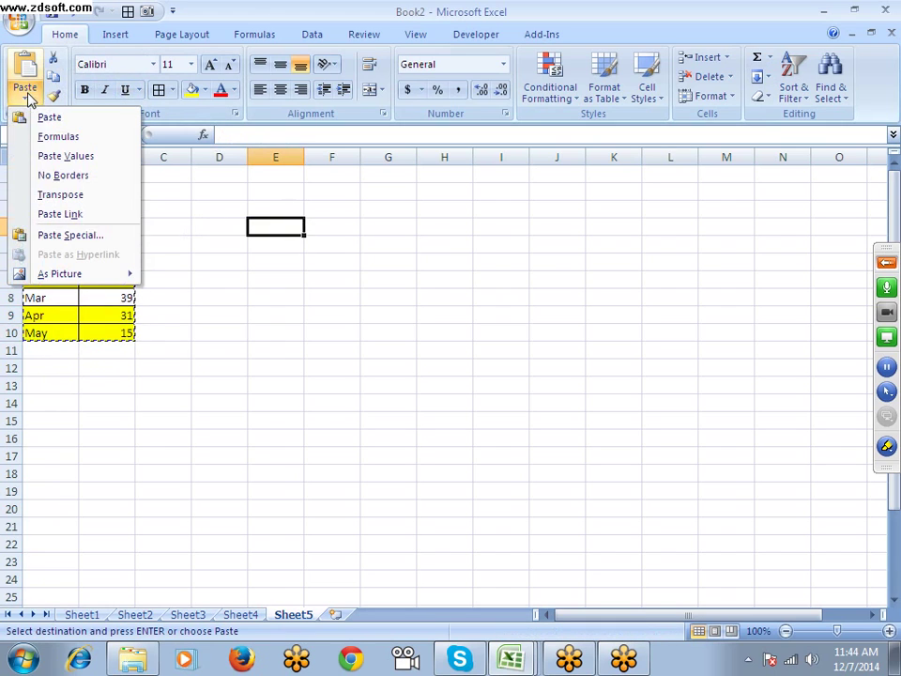
mouse_move(57, 275)
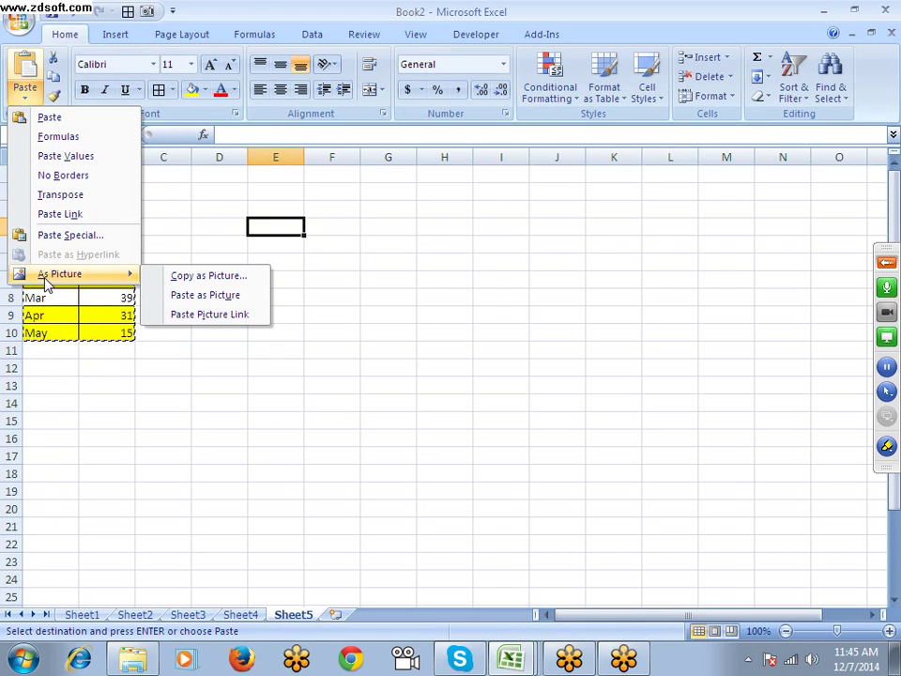
click(180, 300)
drag(307, 297, 462, 283)
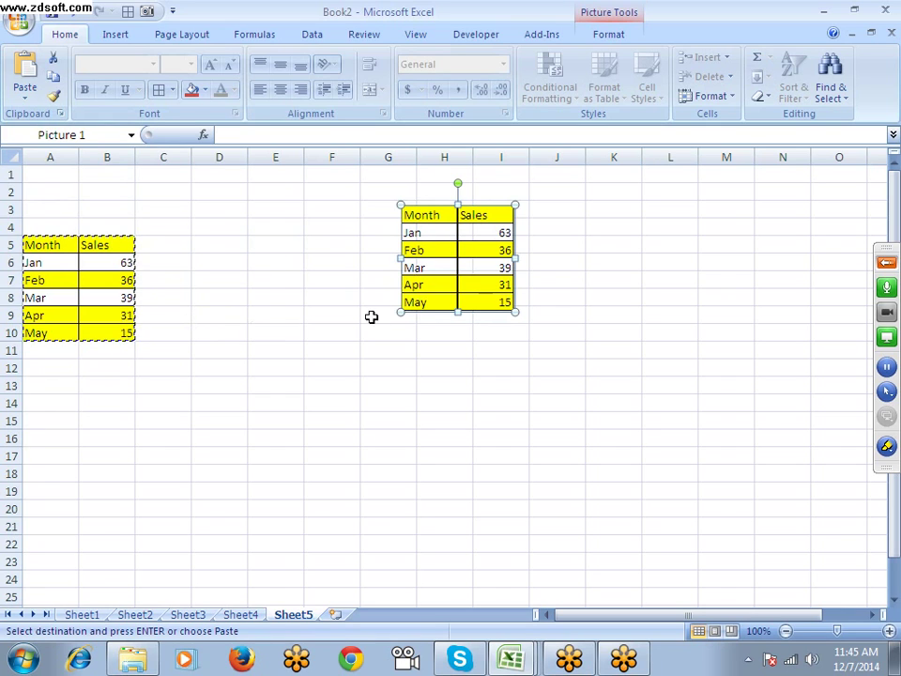
drag(435, 253, 349, 247)
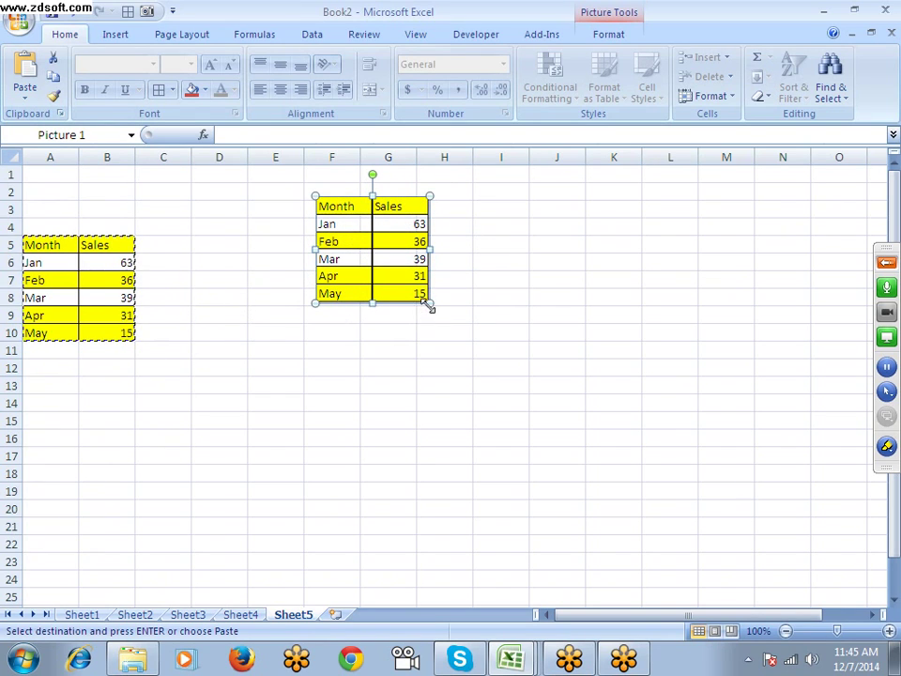
mouse_move(429, 302)
mouse_down()
mouse_move(382, 257)
mouse_move(336, 274)
mouse_up()
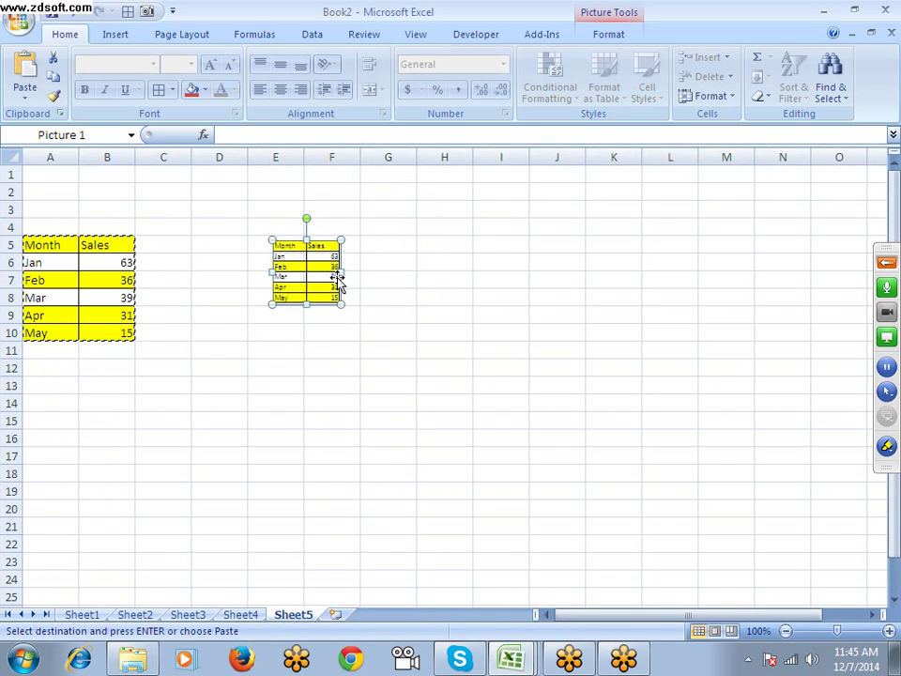
click(301, 318)
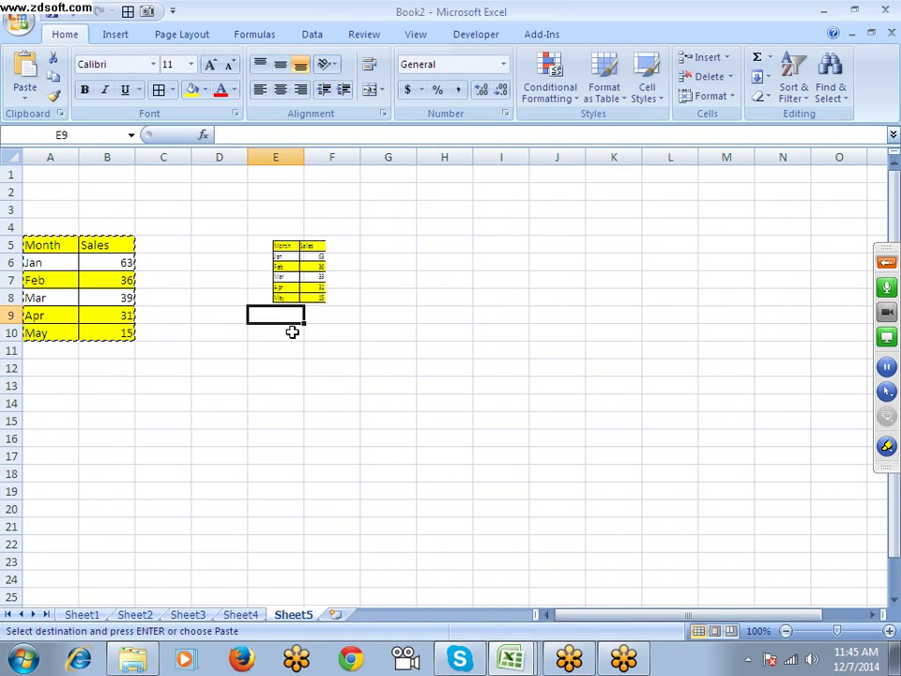
drag(309, 292, 462, 298)
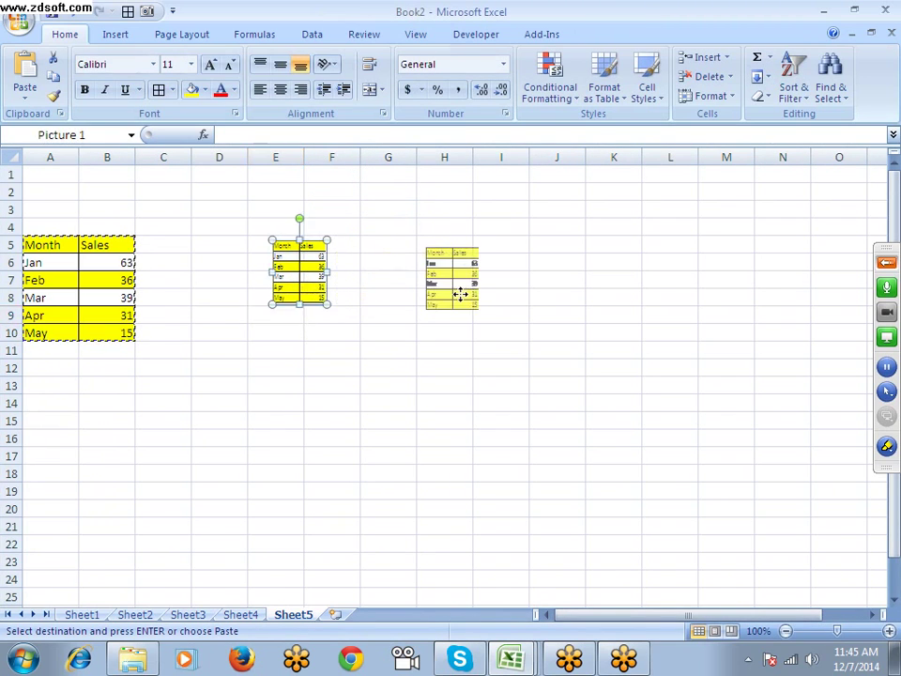
drag(93, 387, 177, 581)
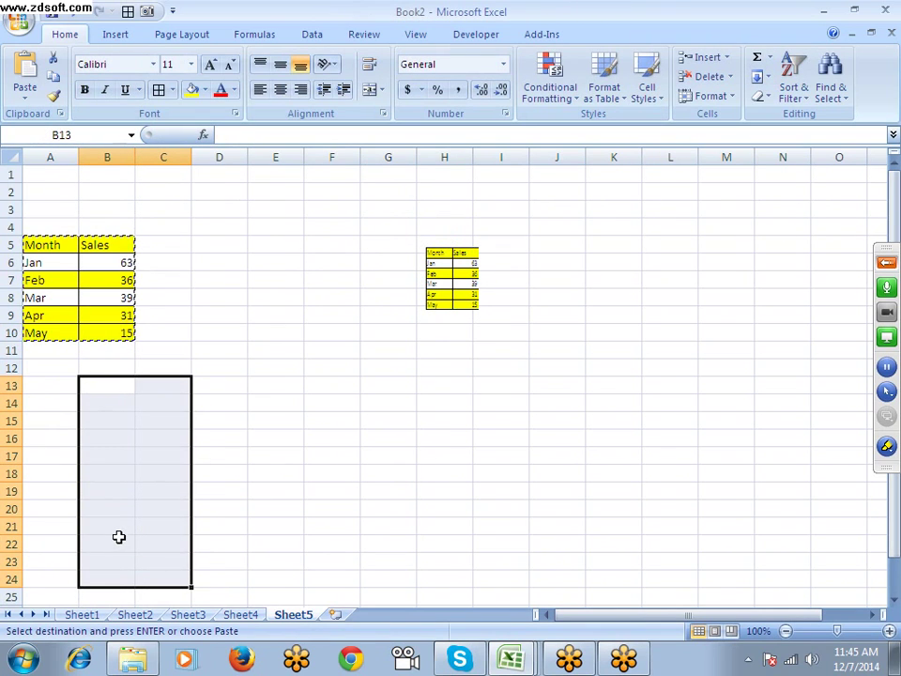
drag(408, 298, 219, 293)
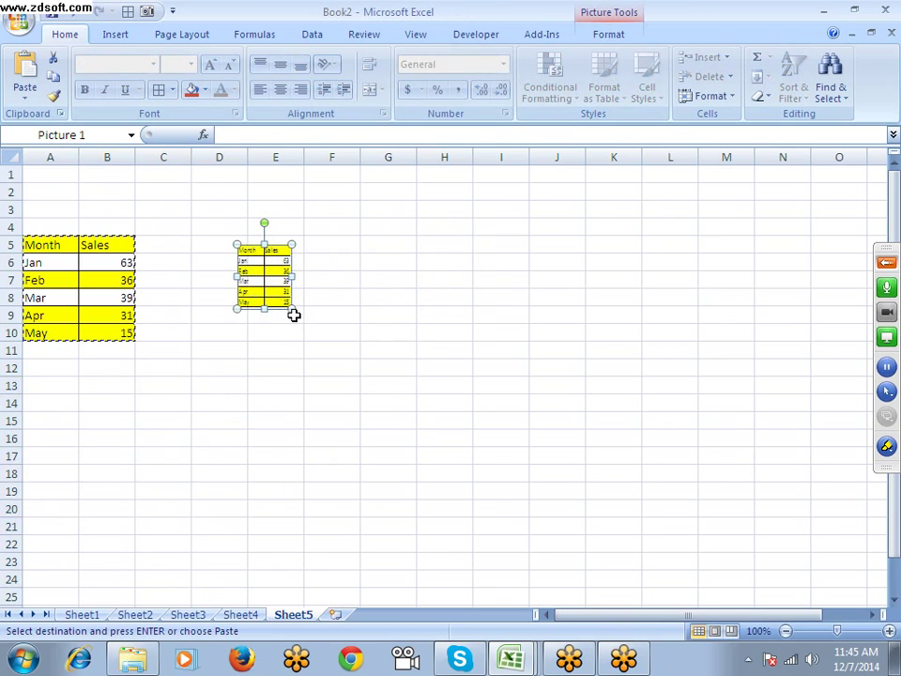
drag(293, 311, 416, 484)
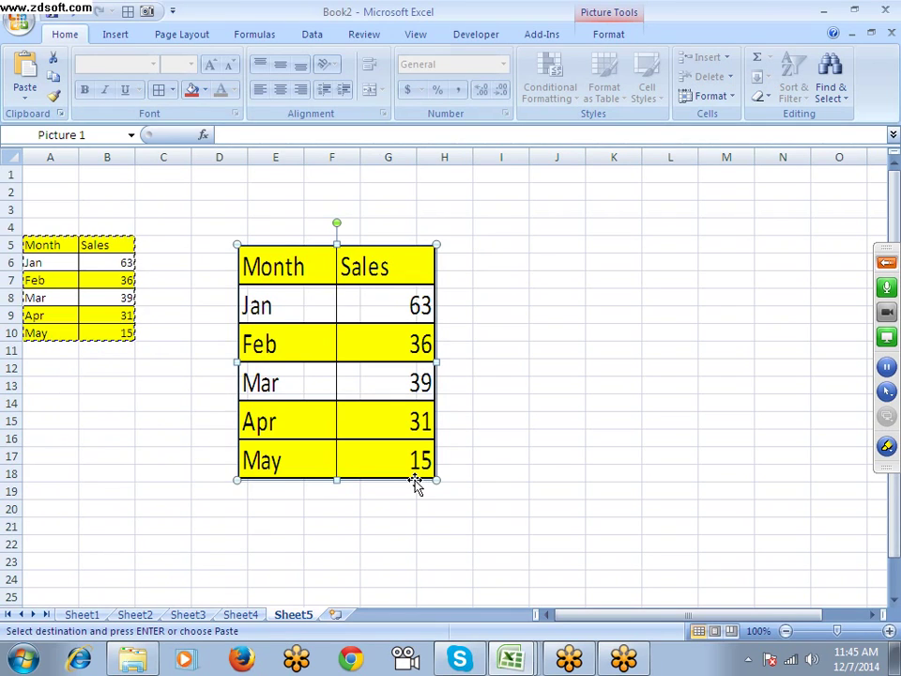
double_click(328, 349)
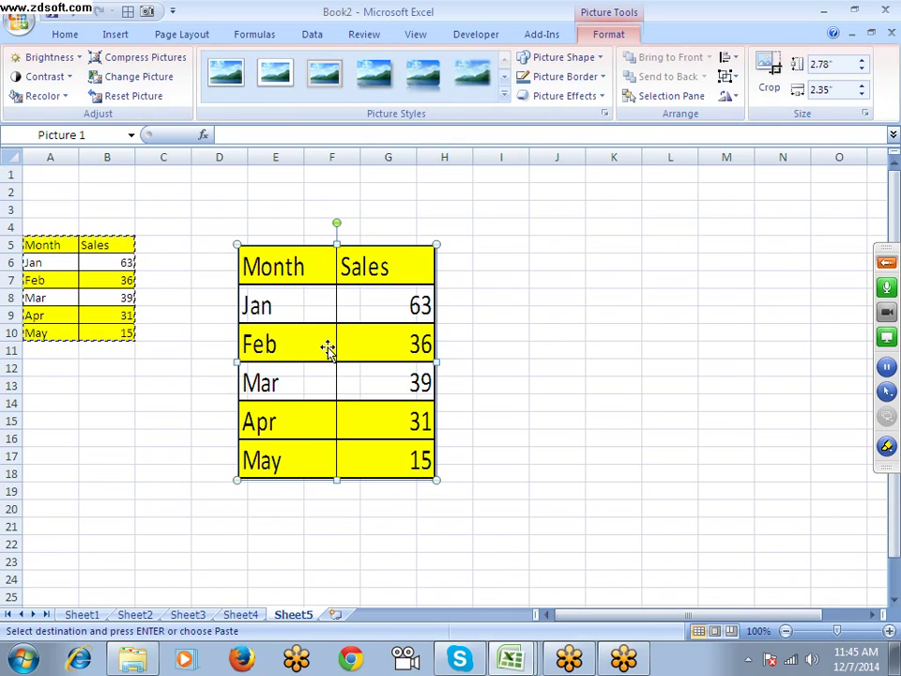
key(Delete)
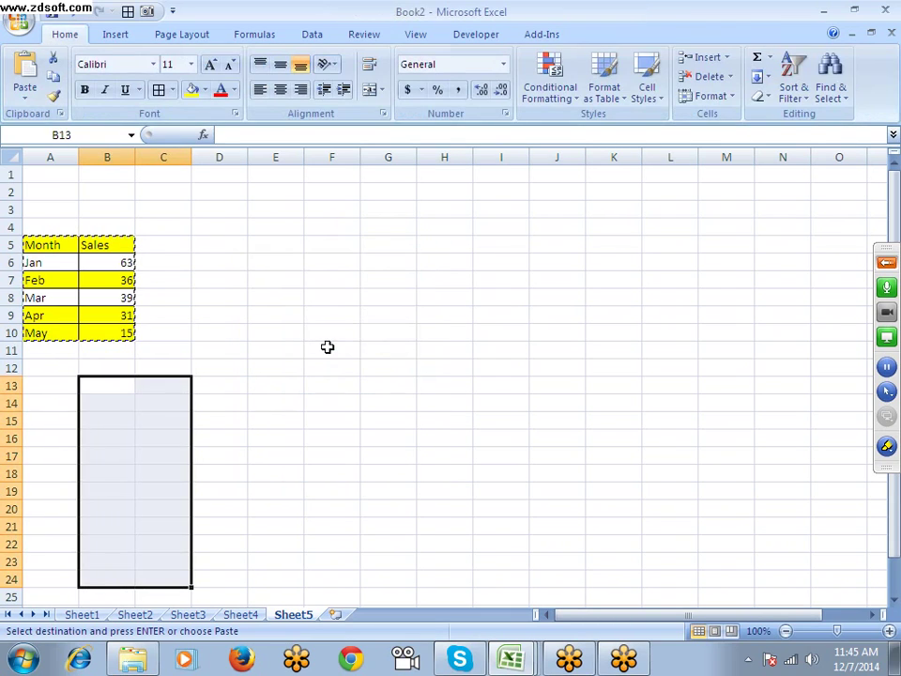
Step: Paste a live linked picture of the Month/Sales table at cell E4
click(292, 227)
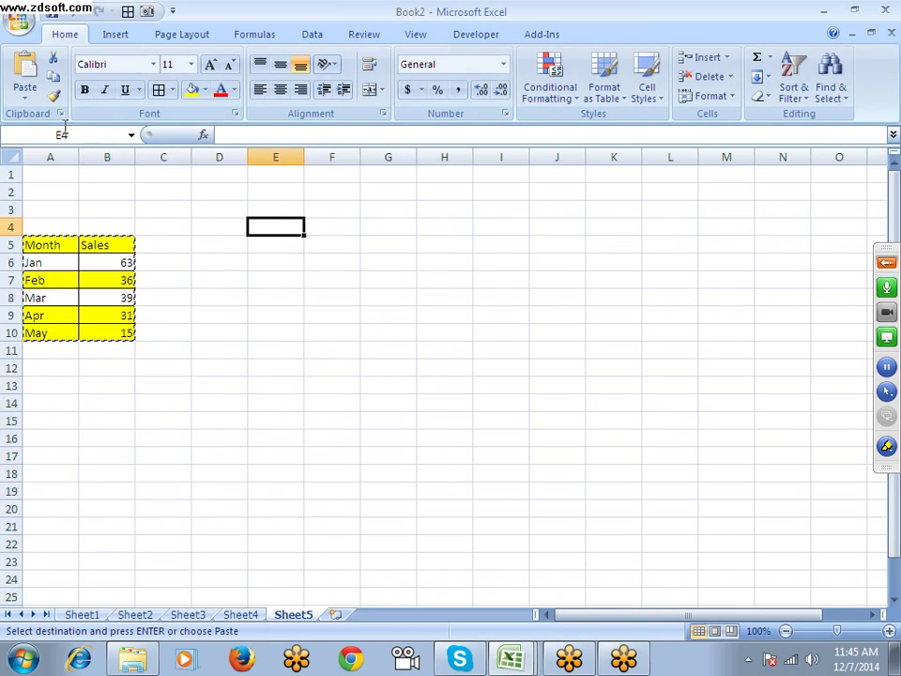
click(26, 97)
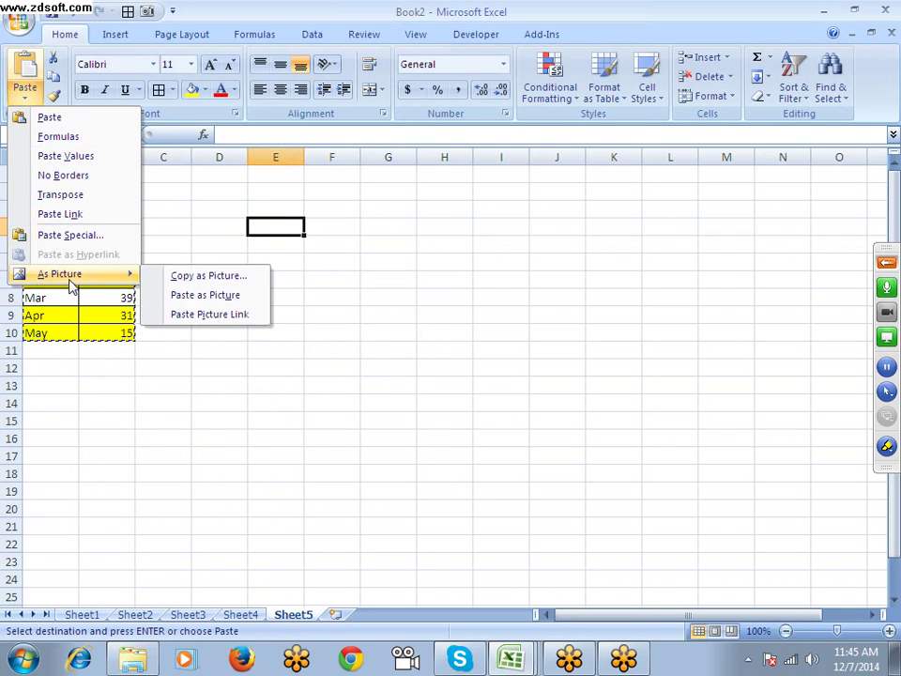
click(182, 317)
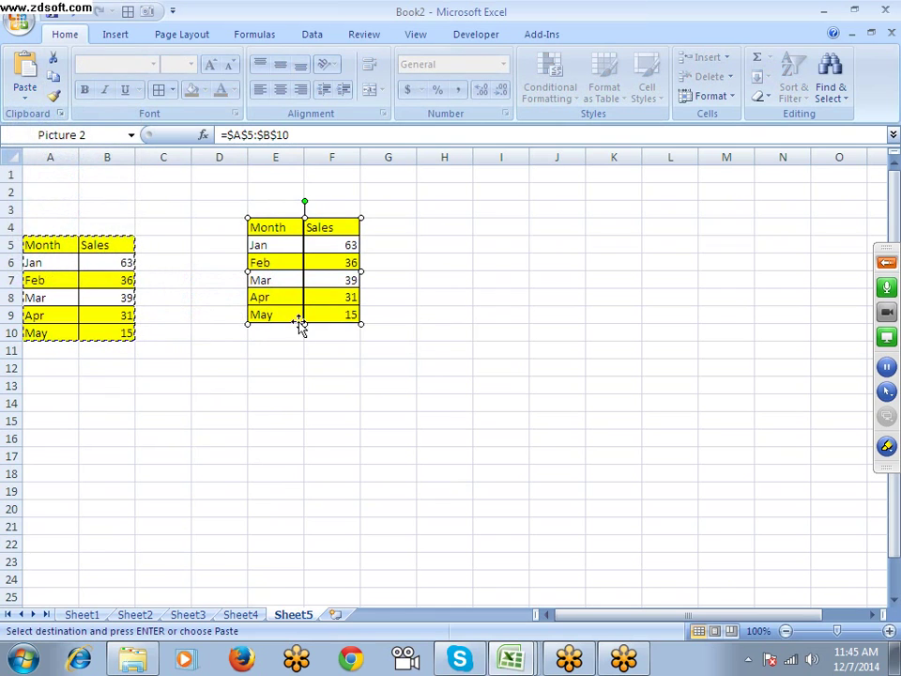
Step: Drag the linked picture's corner to enlarge it across roughly E4:H13
click(122, 280)
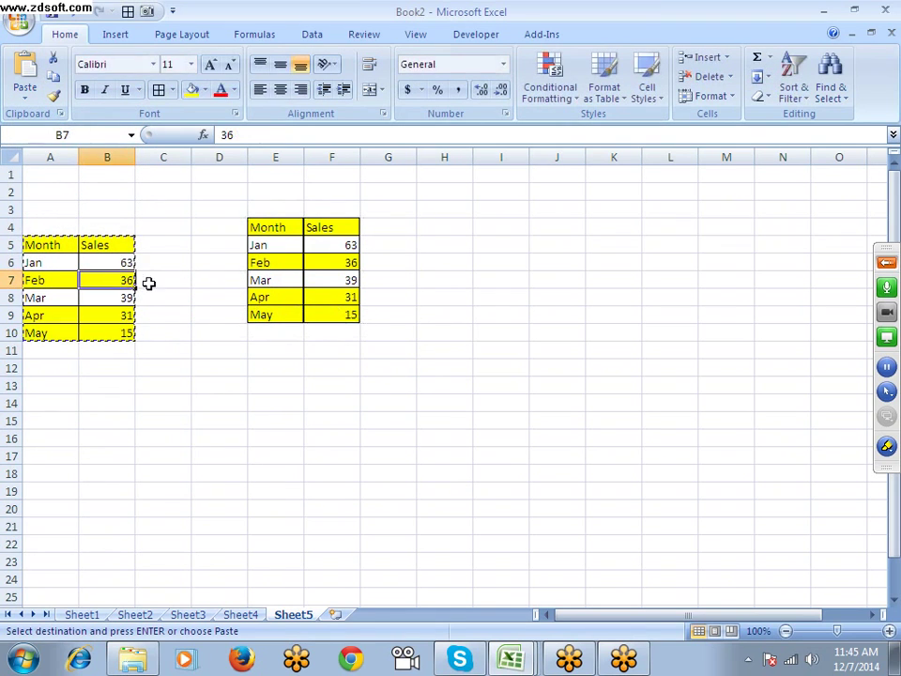
click(324, 304)
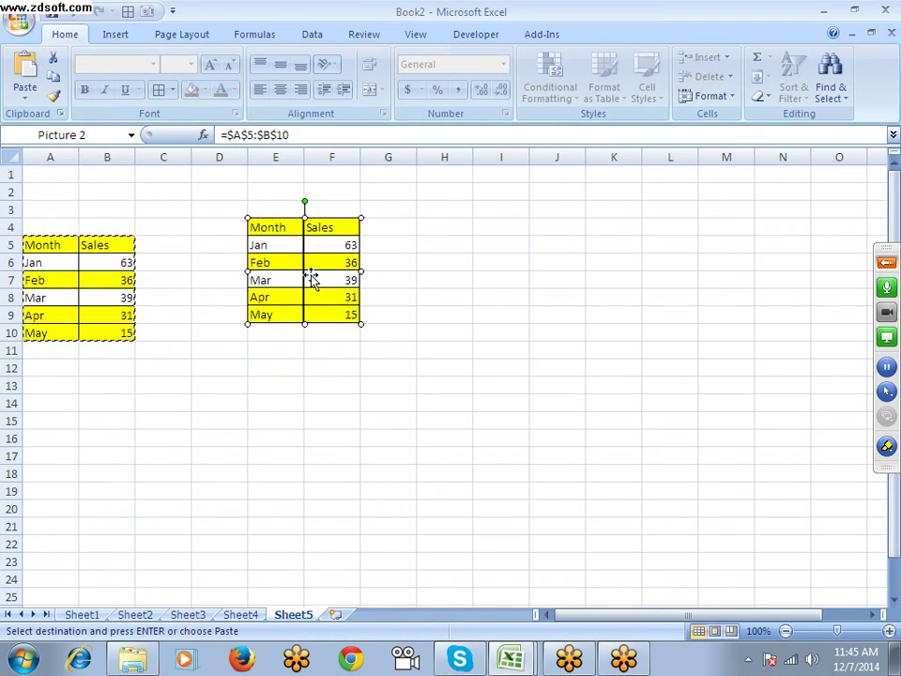
mouse_move(359, 323)
mouse_down()
mouse_move(307, 260)
mouse_move(402, 405)
mouse_up()
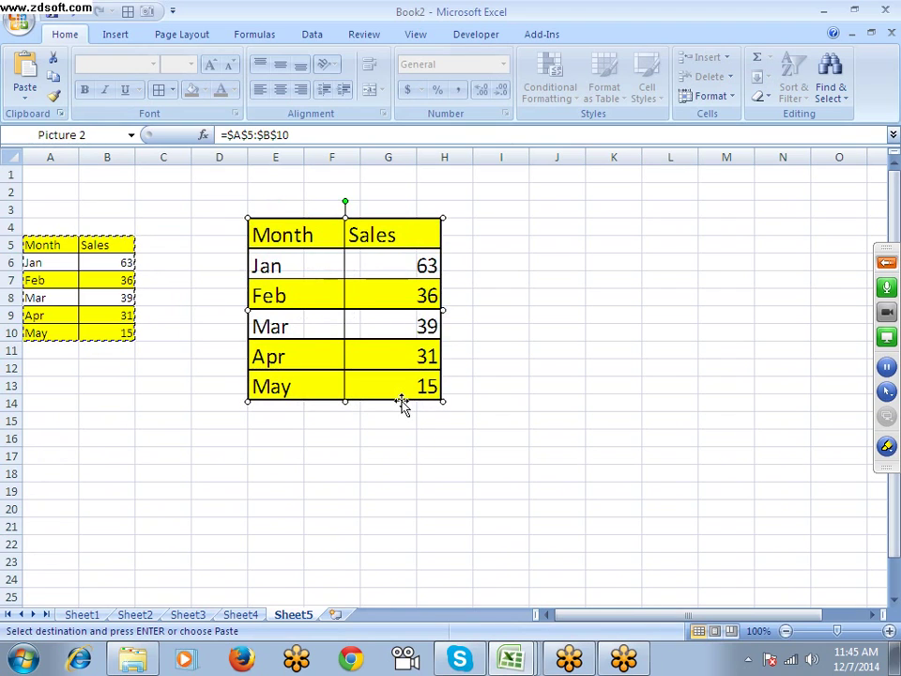
click(113, 280)
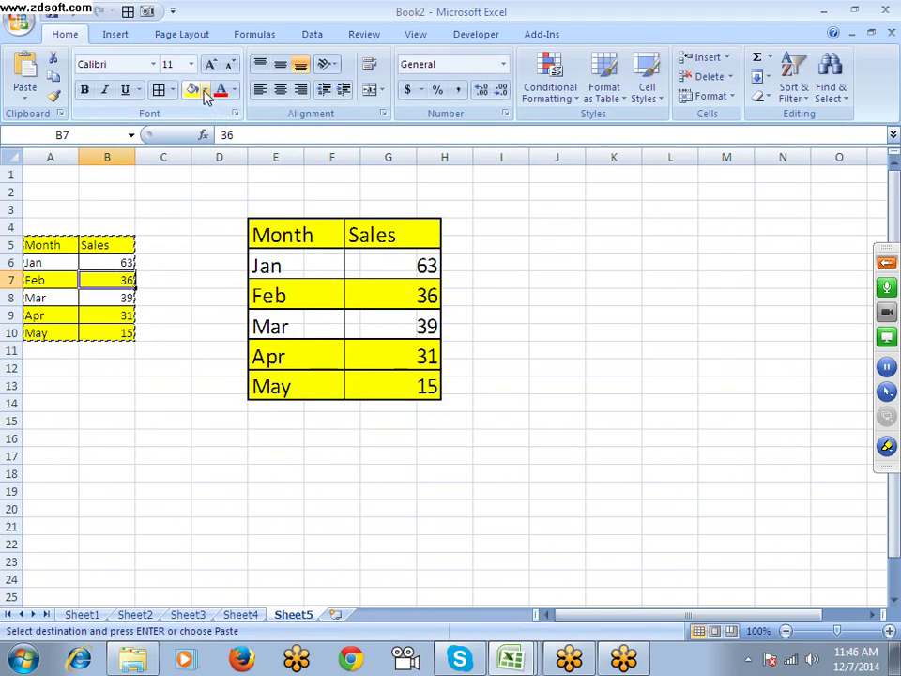
Step: Fill Feb's sales cell B7 with light blue
click(205, 90)
click(281, 222)
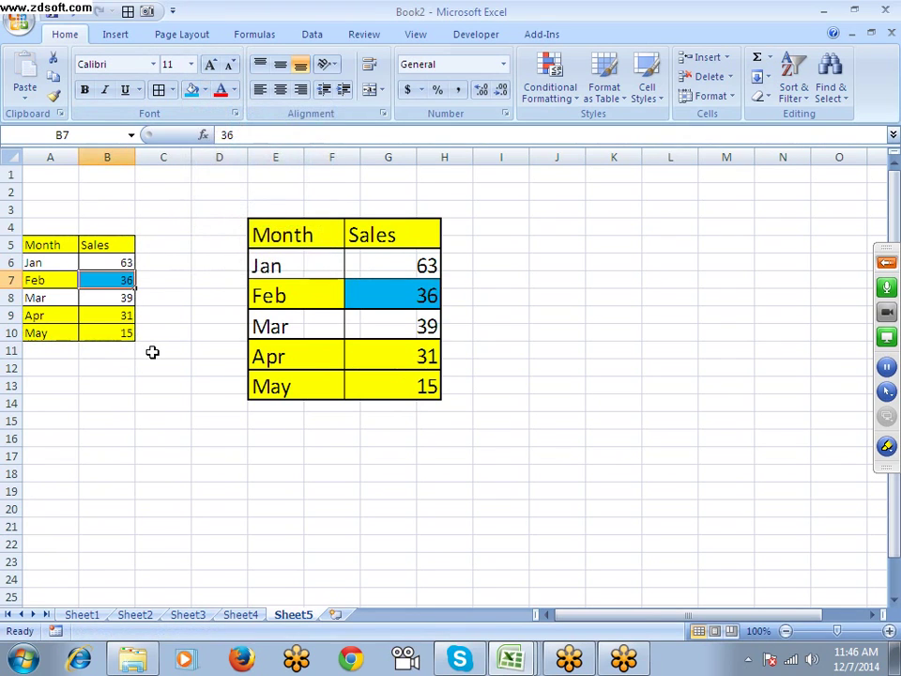
click(152, 353)
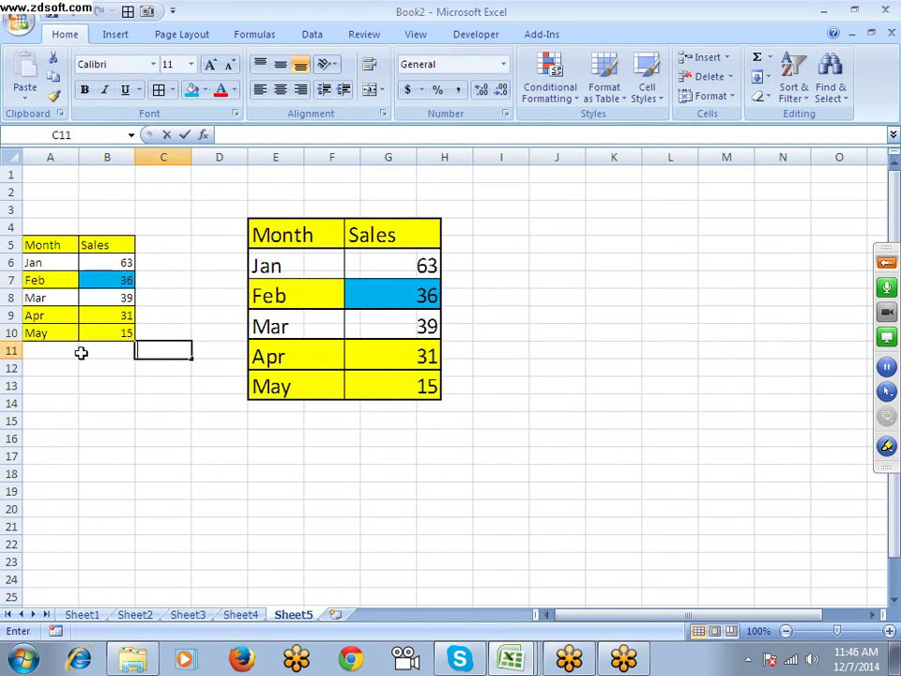
Step: Extend the May row A10:B10 down to add a June row with sales of 16
click(65, 350)
key(Up)
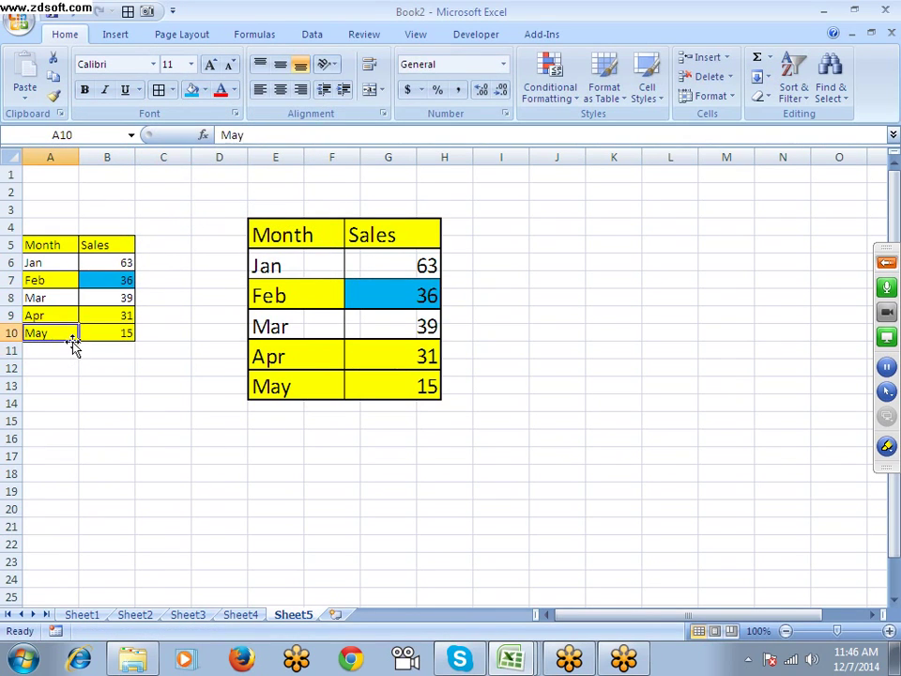
key(shift+Right)
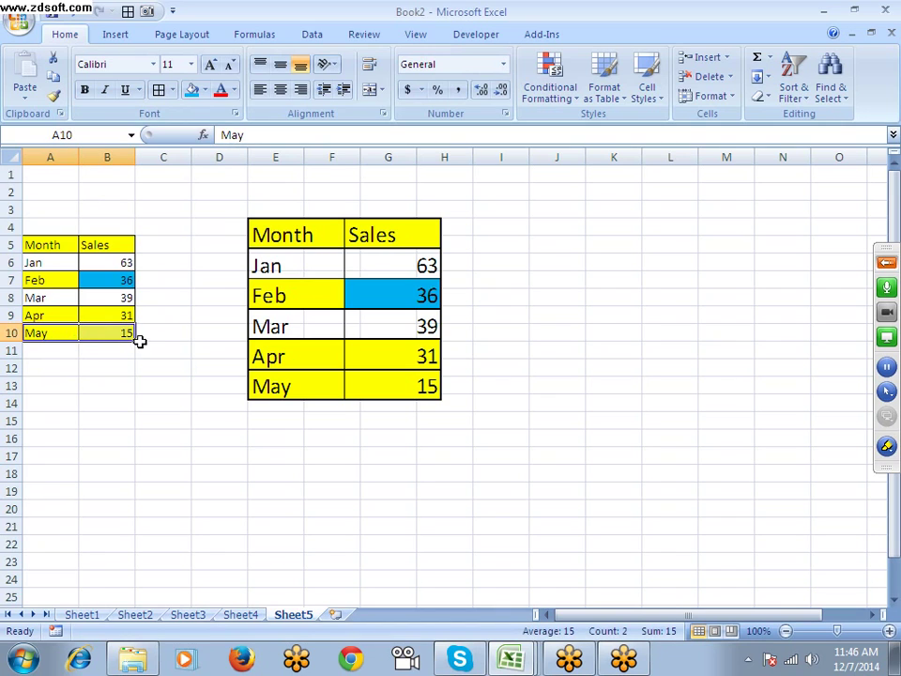
drag(135, 343, 136, 355)
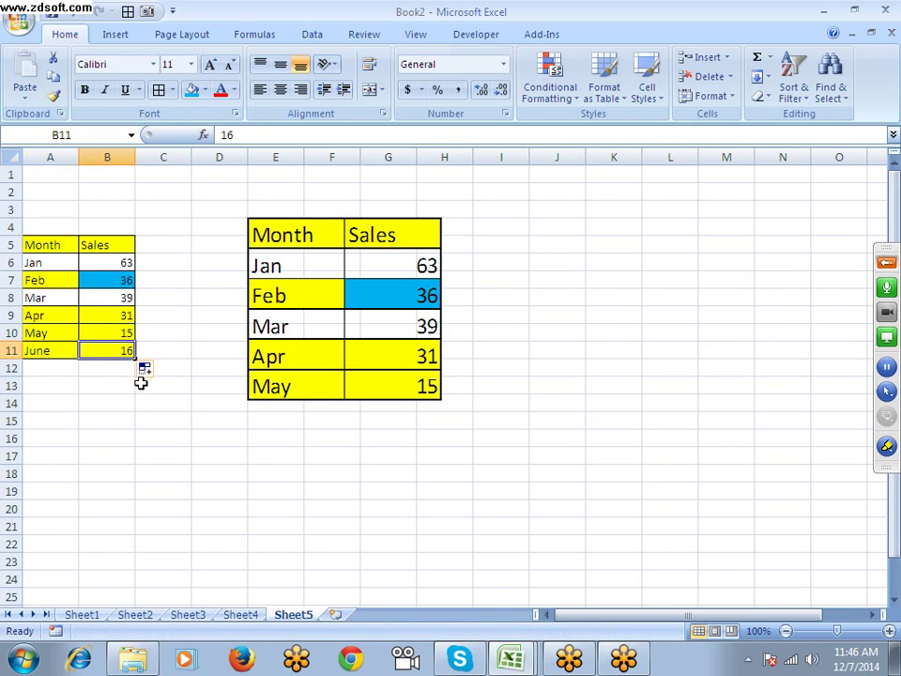
Step: Change the linked picture's source range to =$A$5:$B$11 so it includes June
click(263, 383)
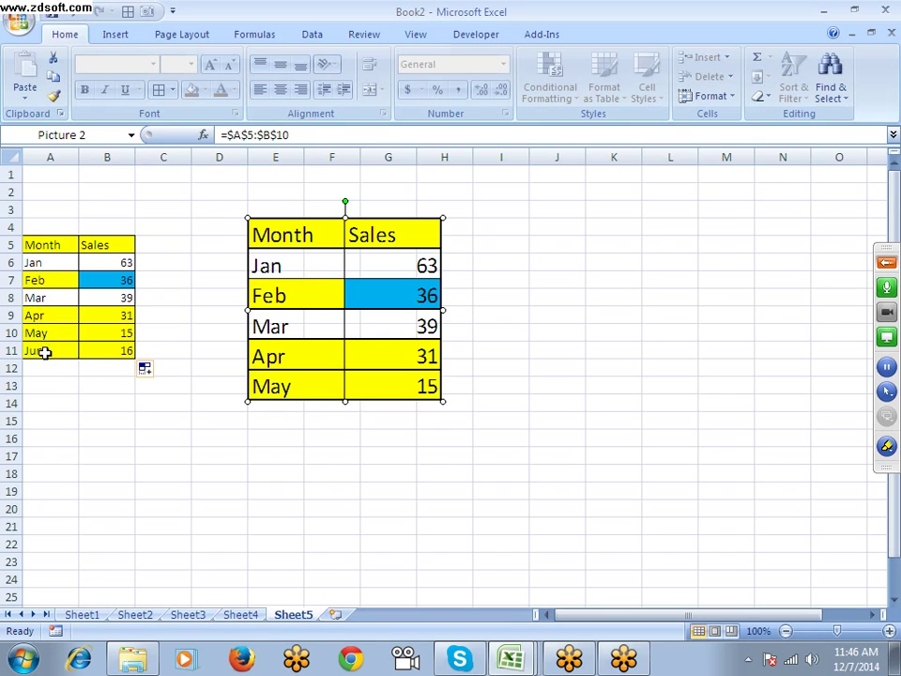
click(337, 135)
text(1)
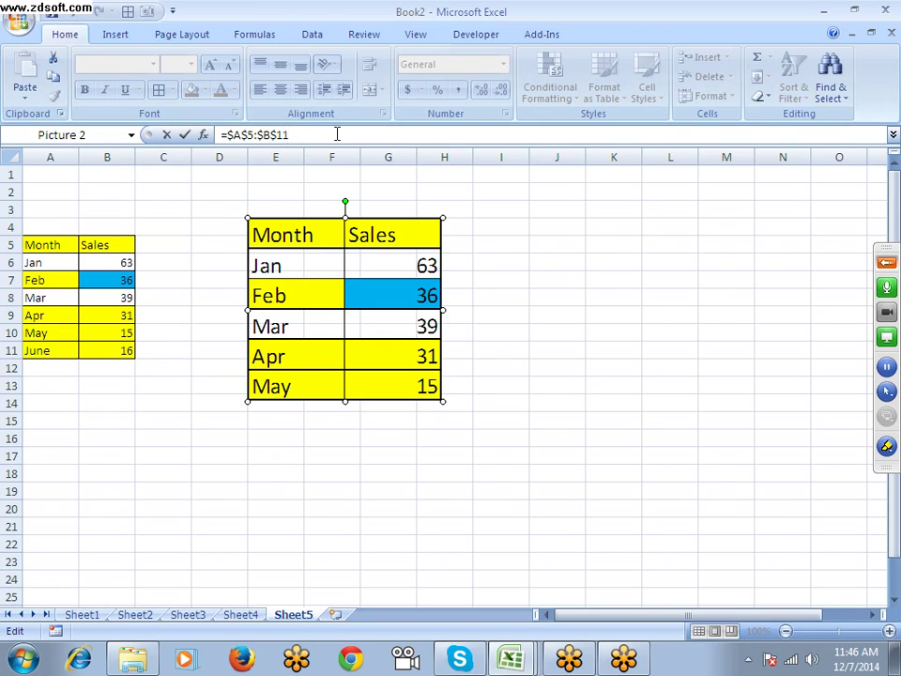
key(Return)
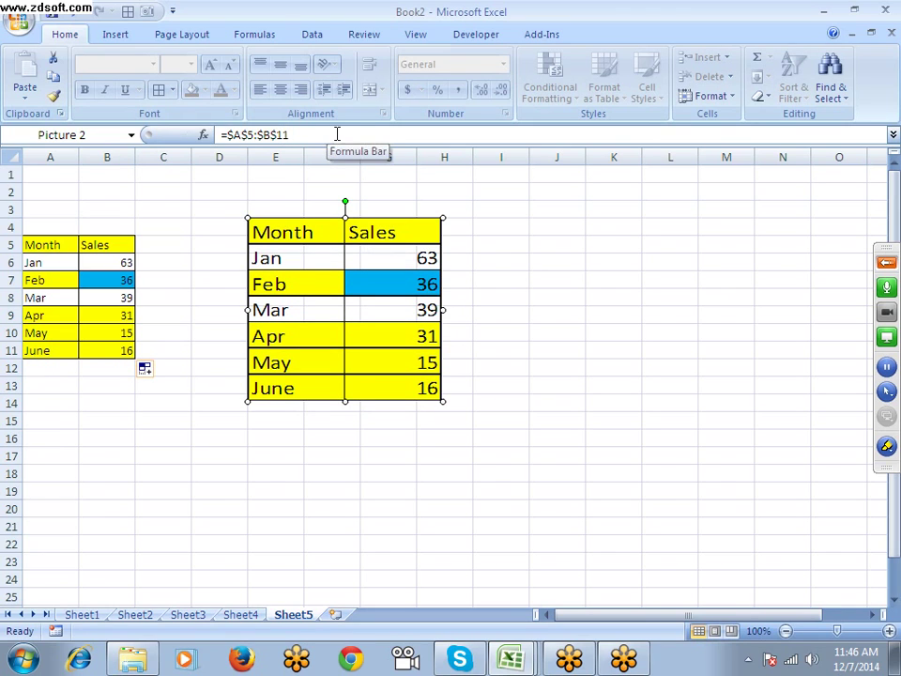
click(394, 422)
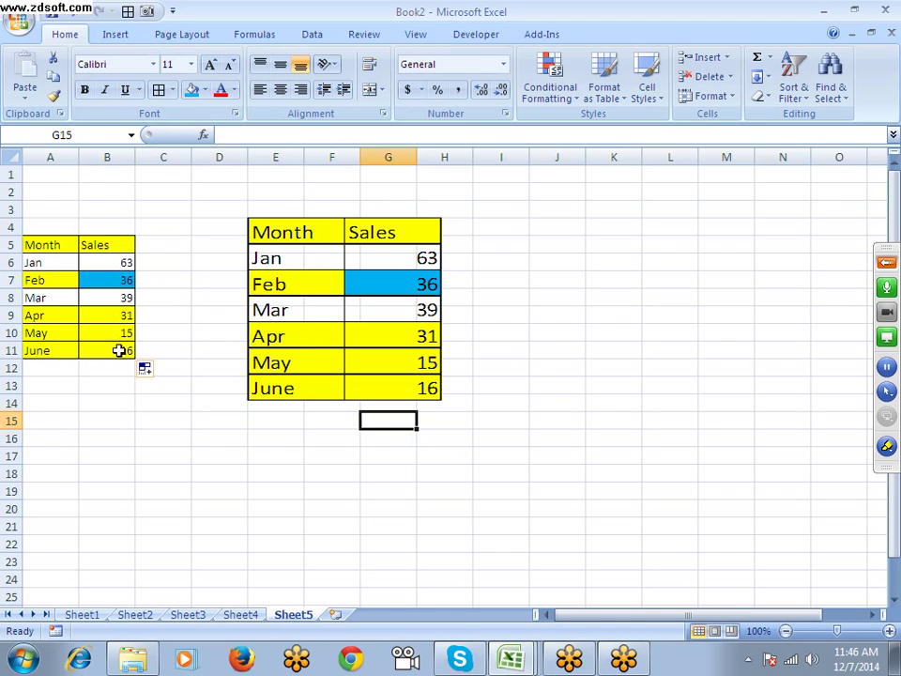
drag(118, 350, 49, 257)
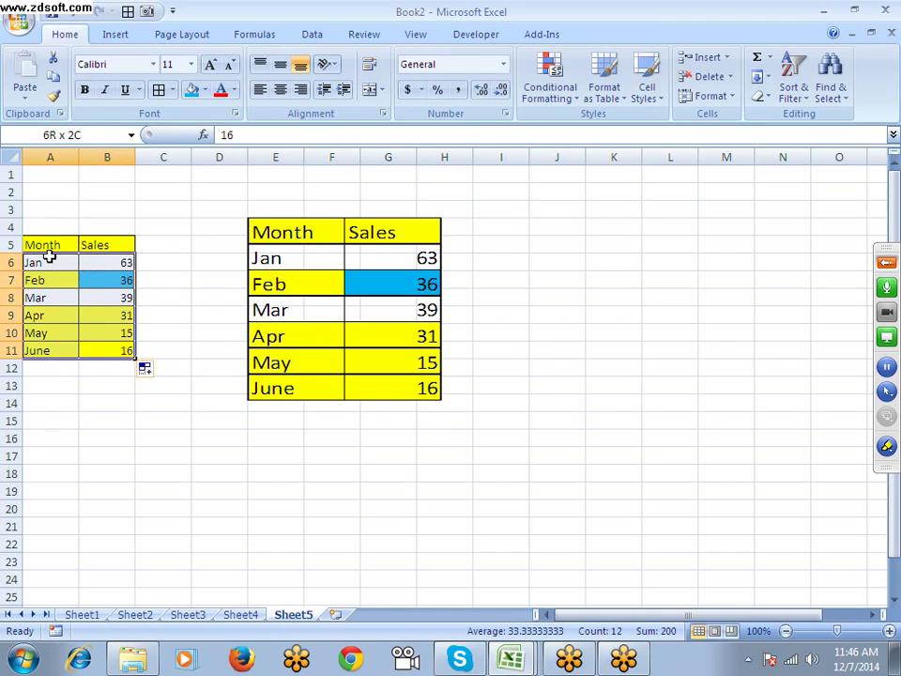
click(279, 285)
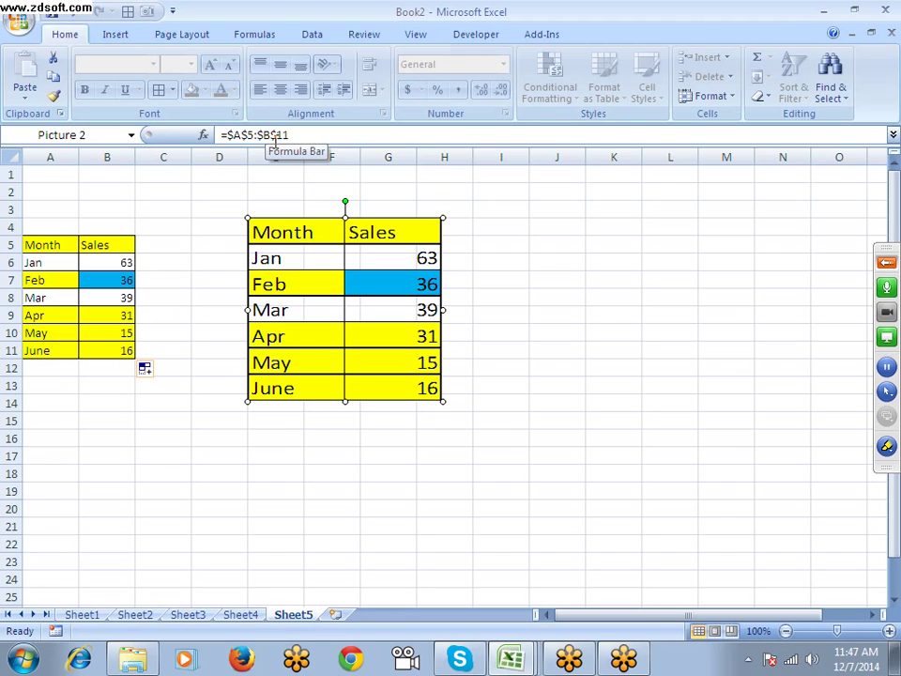
mouse_move(47, 245)
mouse_down()
mouse_move(130, 340)
mouse_move(127, 352)
mouse_up()
Step: Copy the Month/Sales table A5:B11 and launch PowerPoint
key(ctrl+c)
key(super)
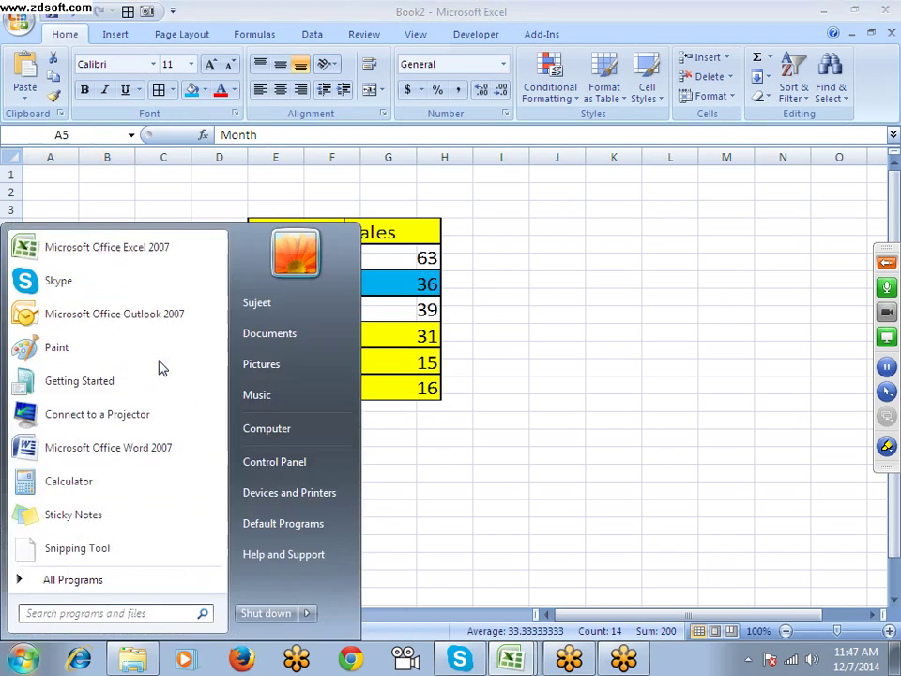
text(po)
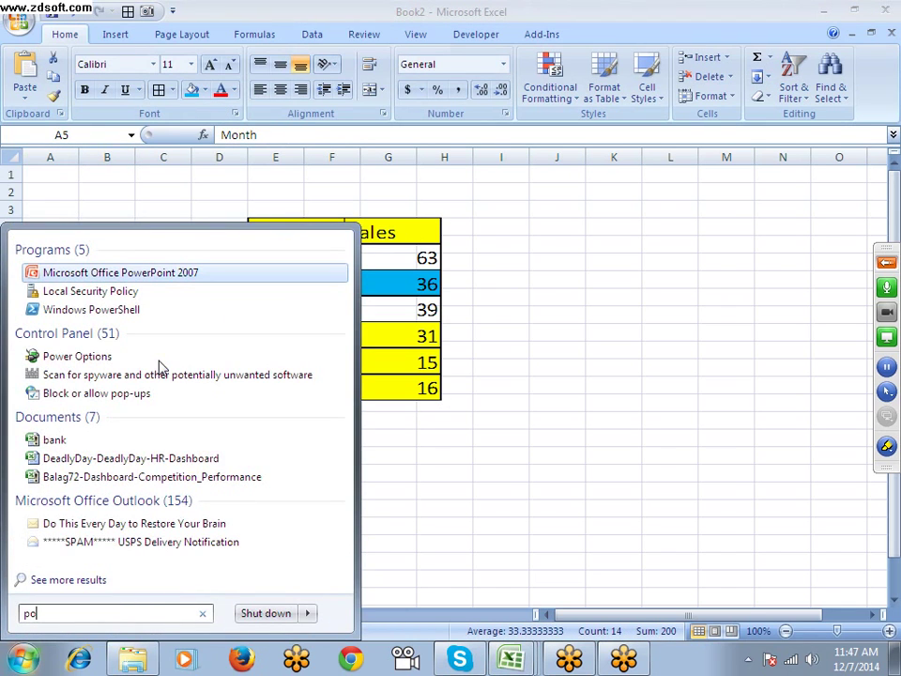
click(171, 275)
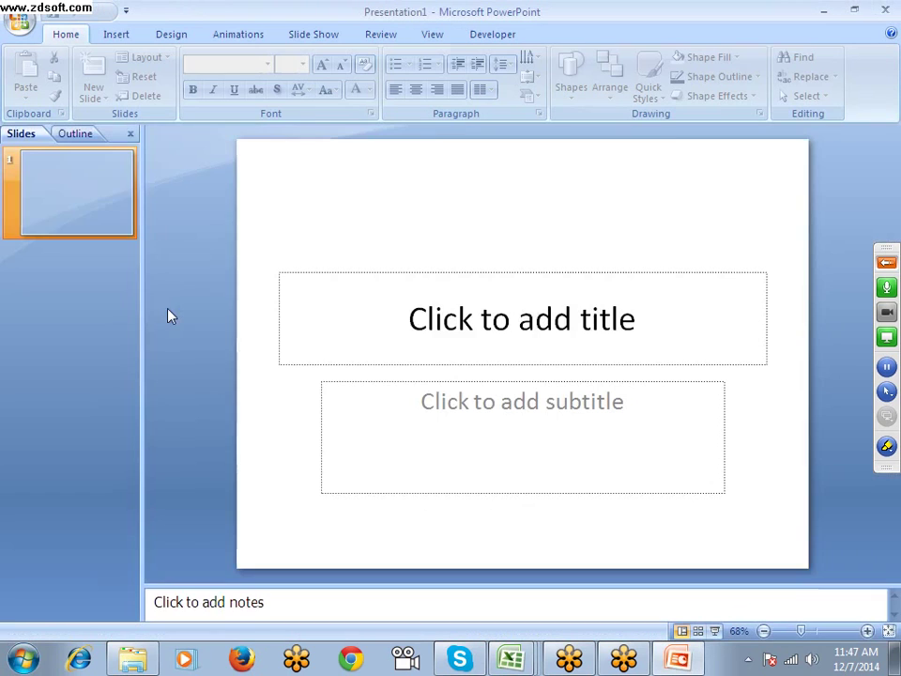
Step: Paste-link the table as a worksheet object, moved to the slide's top-left and enlarged
click(27, 98)
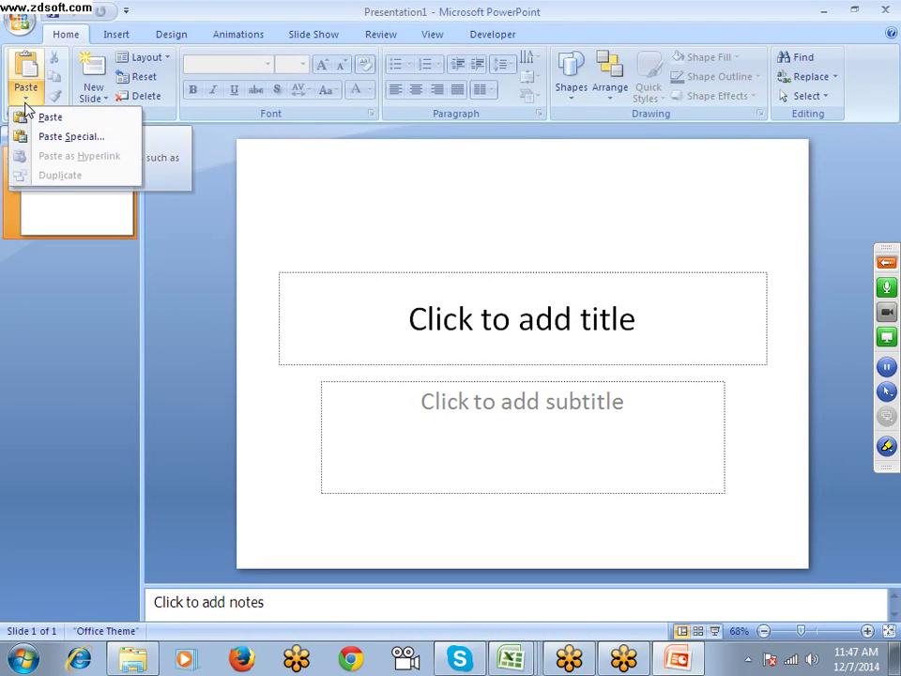
click(43, 145)
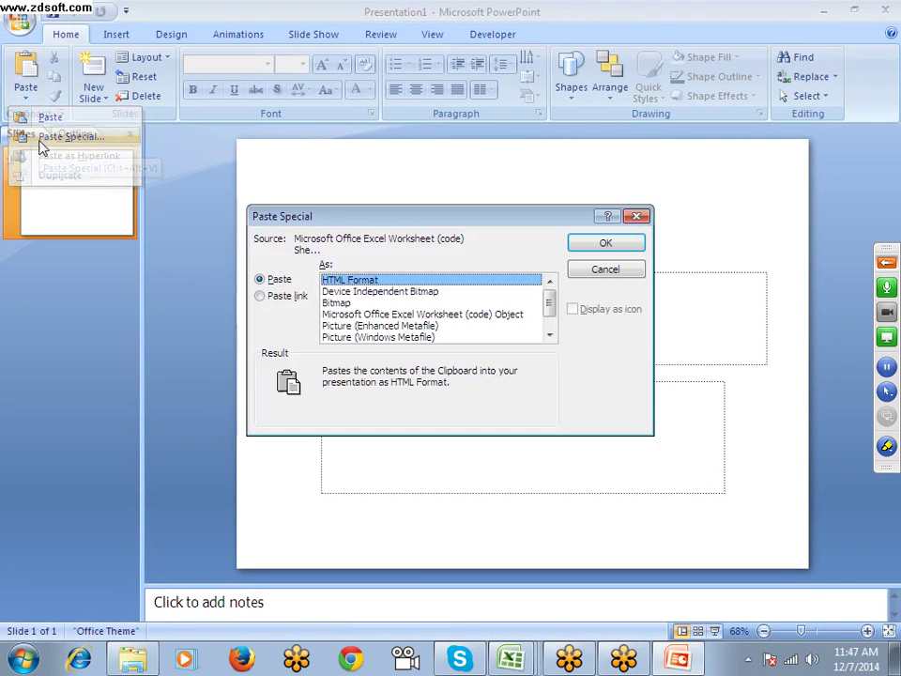
click(259, 295)
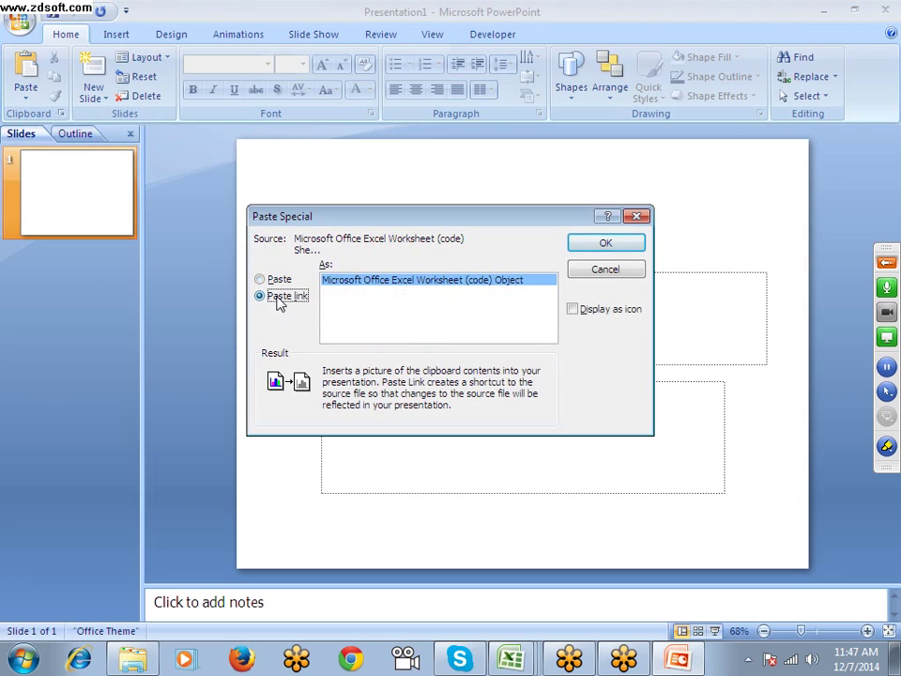
click(608, 246)
drag(515, 312, 329, 163)
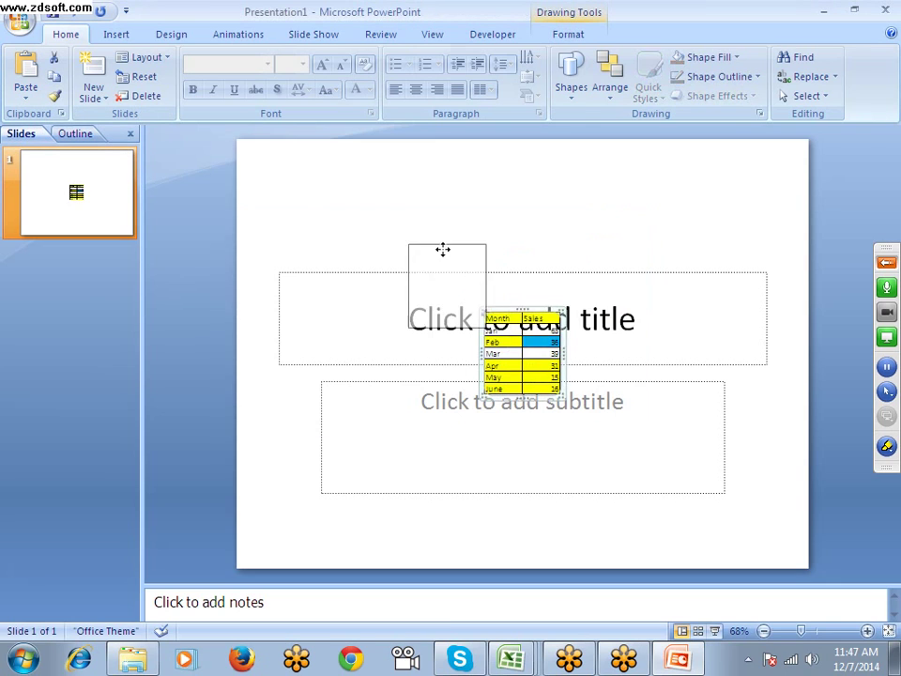
drag(378, 247, 481, 362)
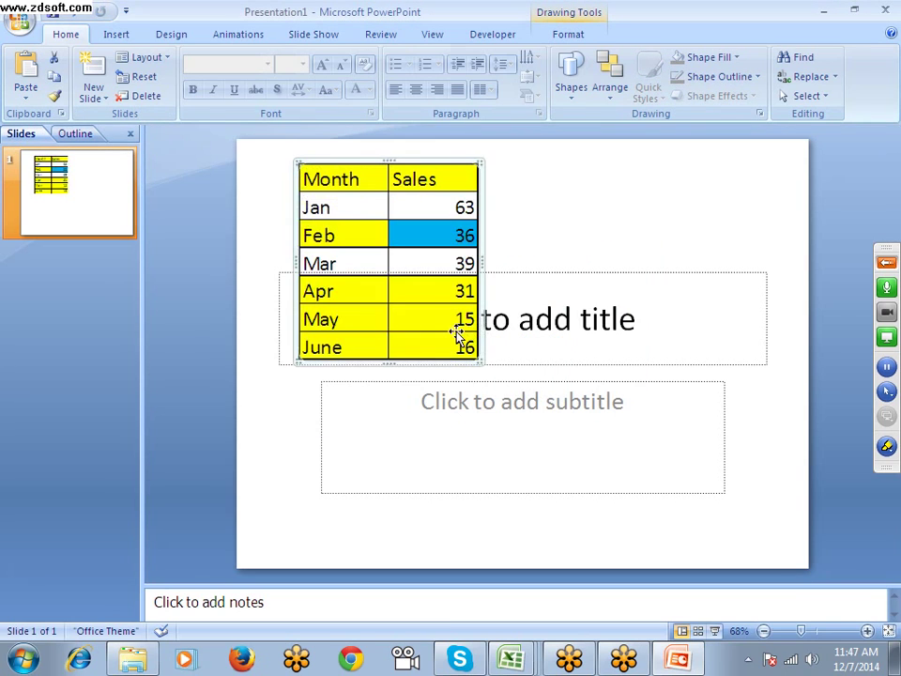
click(280, 313)
Step: In Excel, fill Apr's sales cell B9 with dark red
key(alt+Tab)
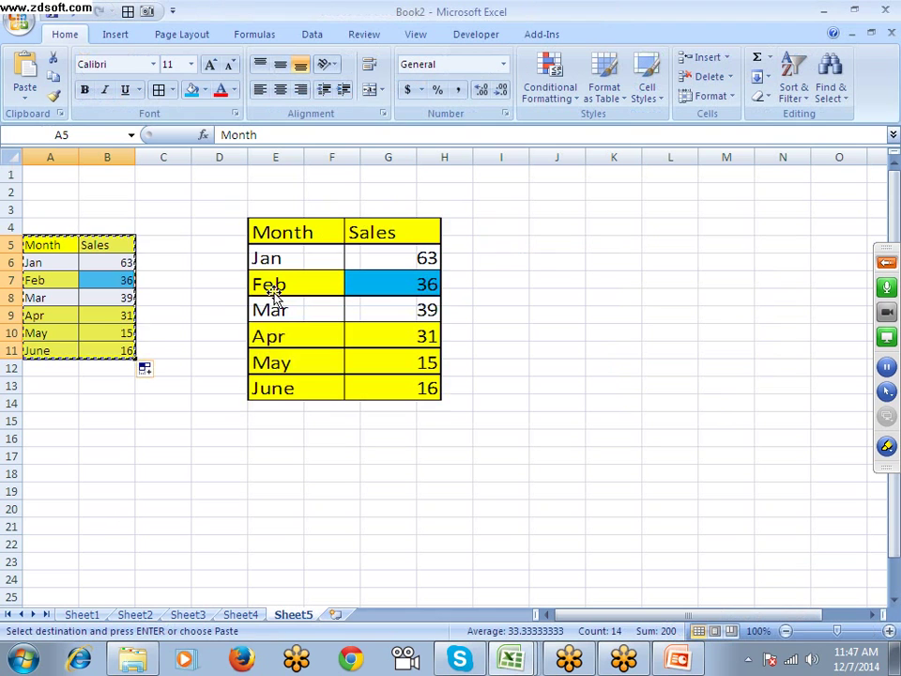
click(113, 317)
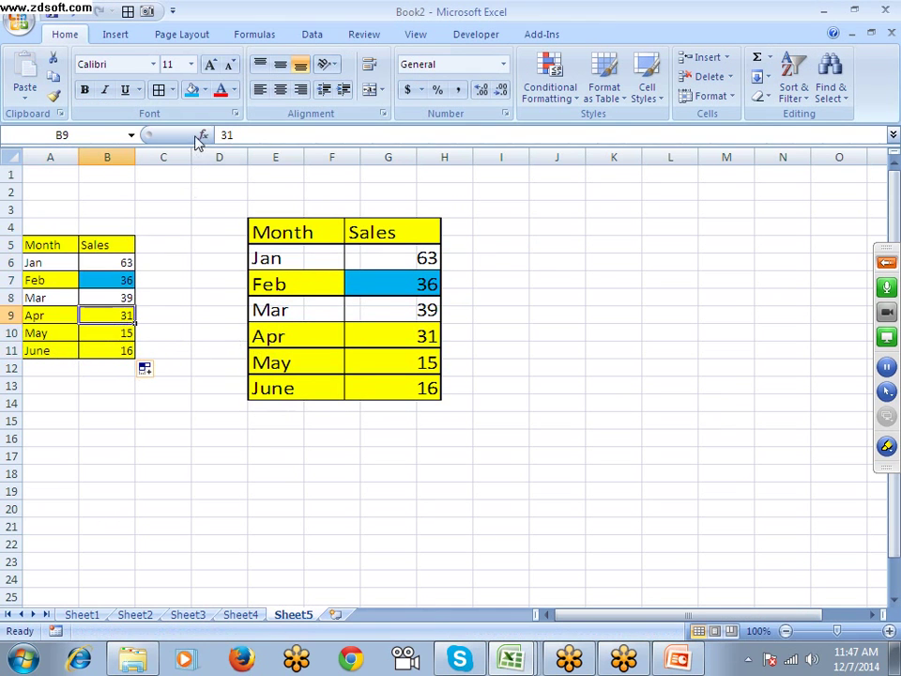
click(208, 91)
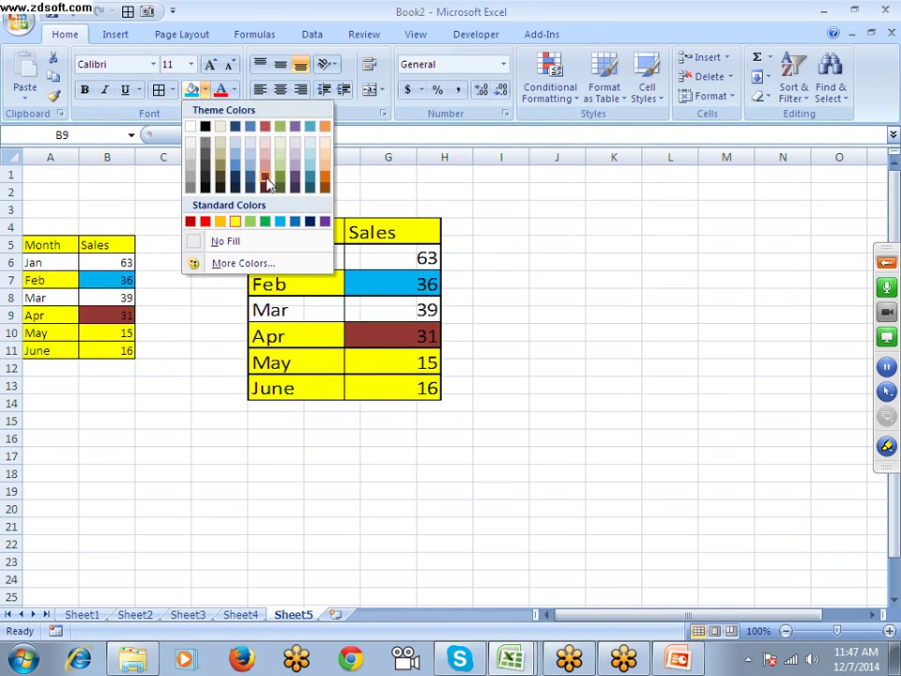
click(266, 181)
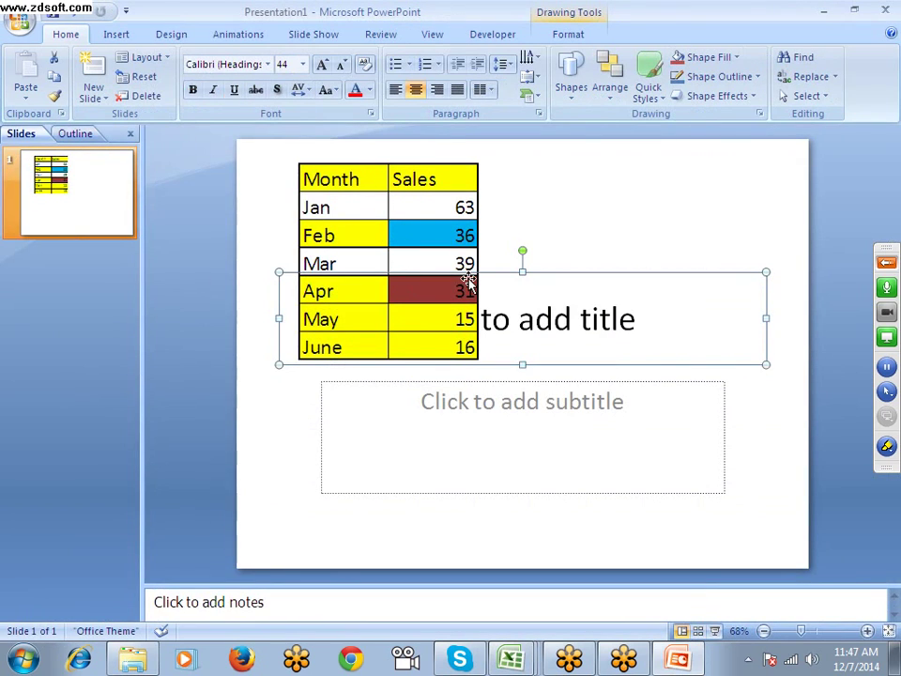
Step: Delete the empty title placeholder and then the empty subtitle placeholder, leaving the linked table
right_click(410, 229)
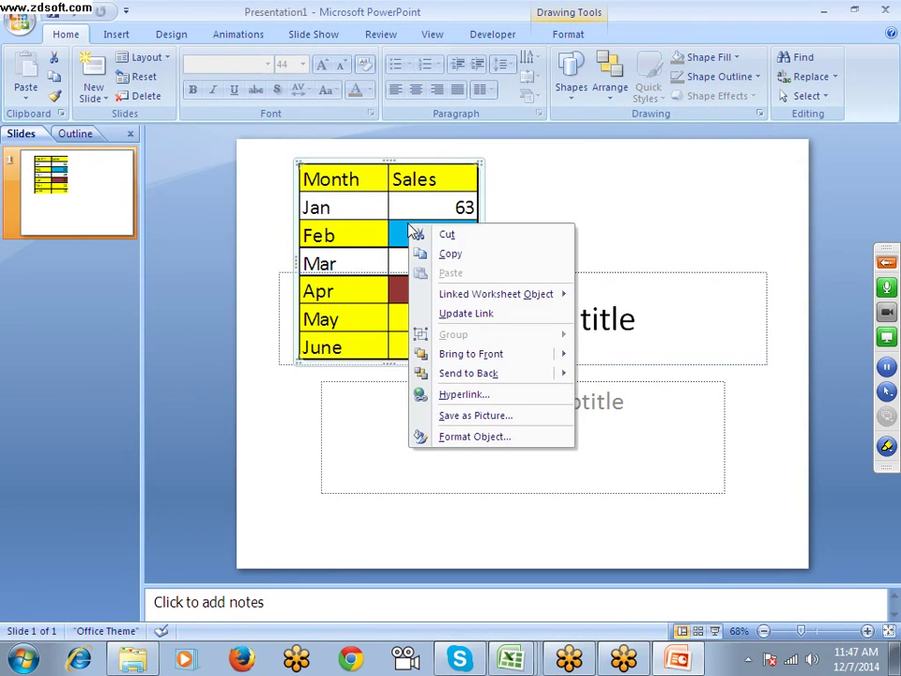
mouse_move(478, 357)
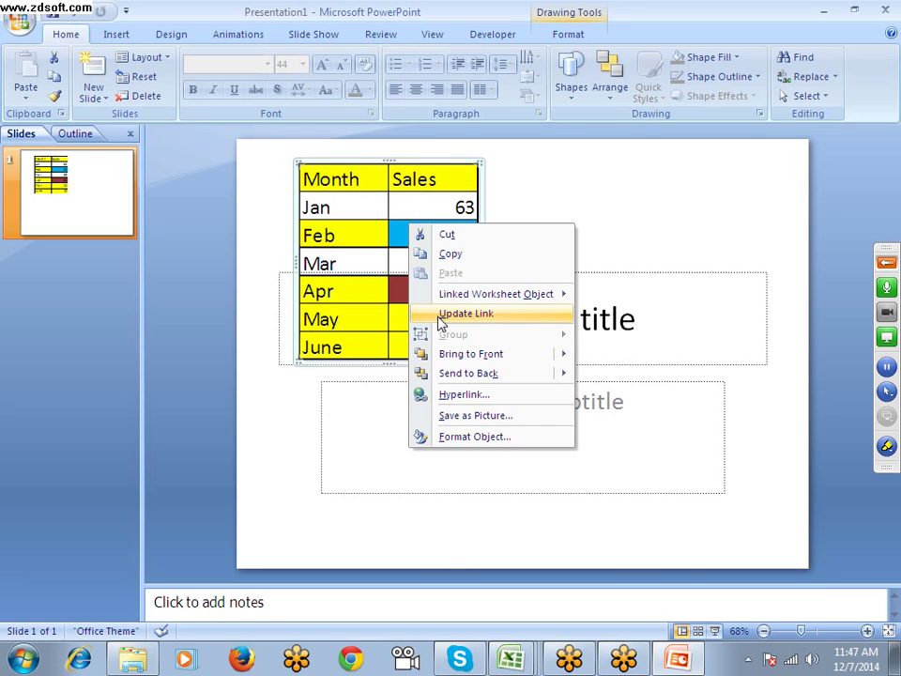
click(245, 300)
click(280, 278)
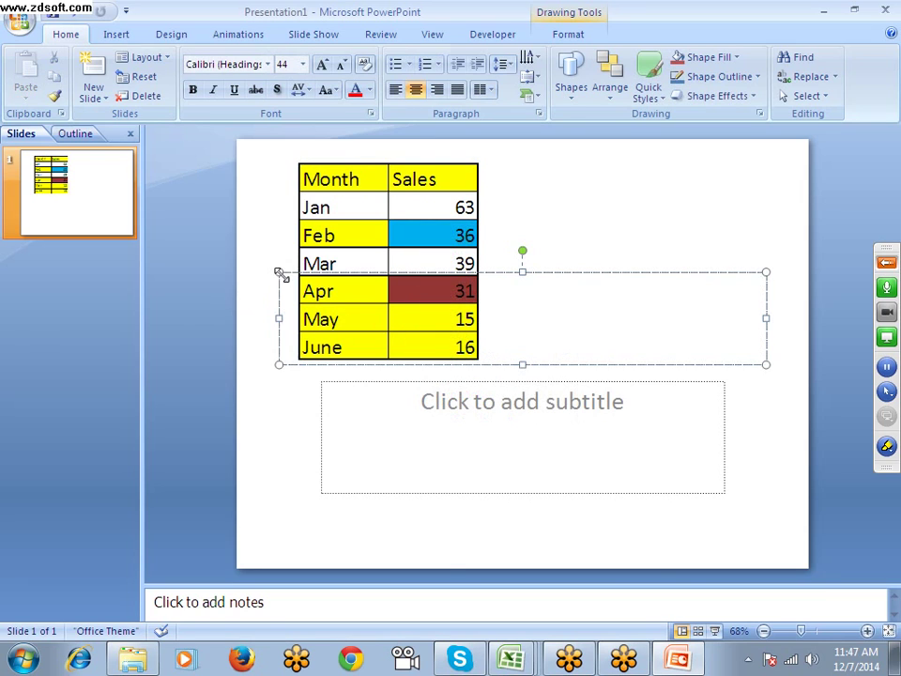
click(281, 274)
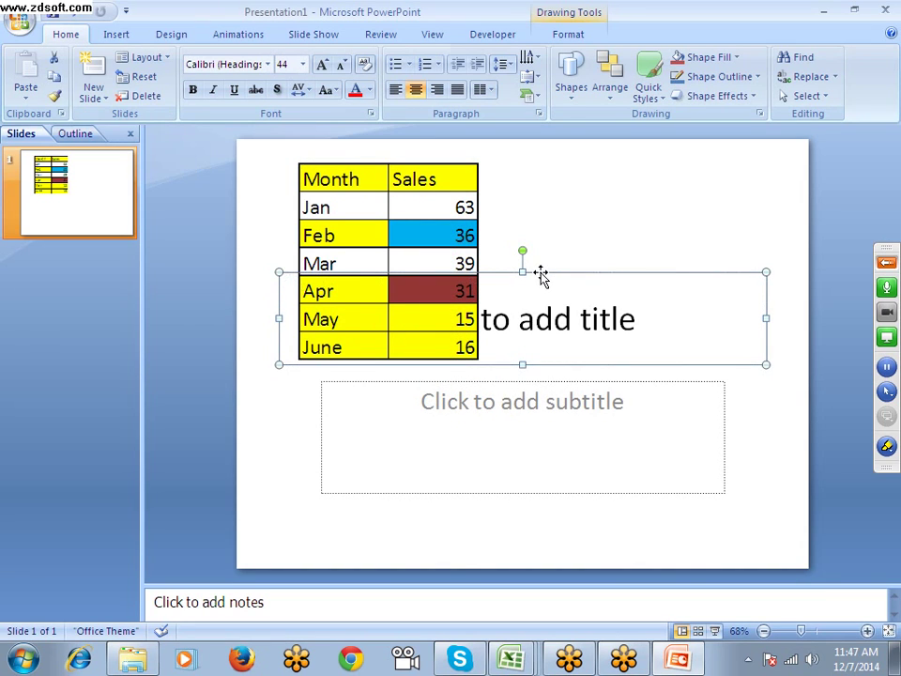
key(Delete)
click(547, 384)
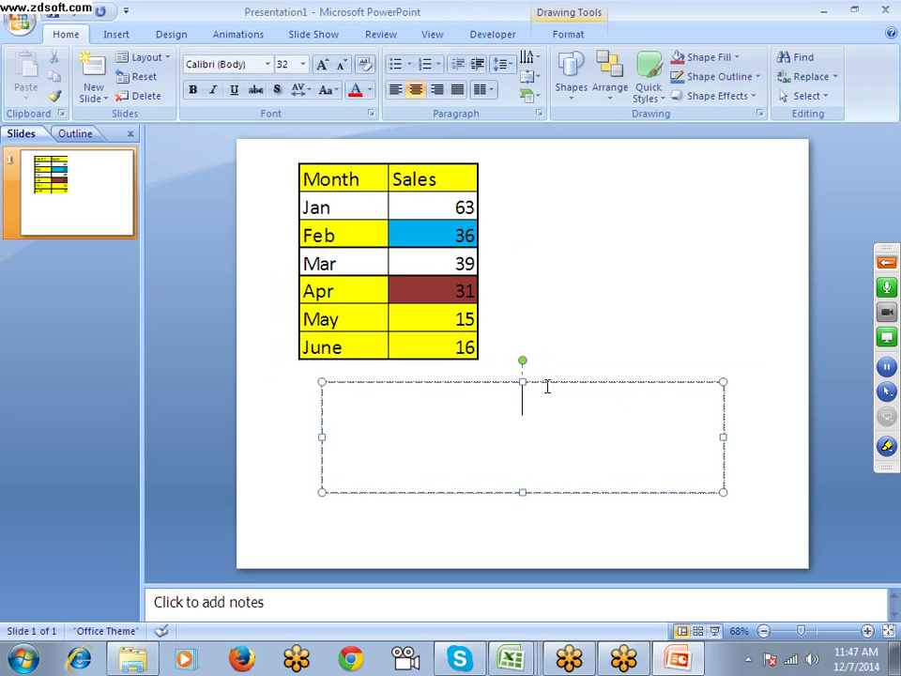
click(546, 382)
key(Delete)
click(475, 351)
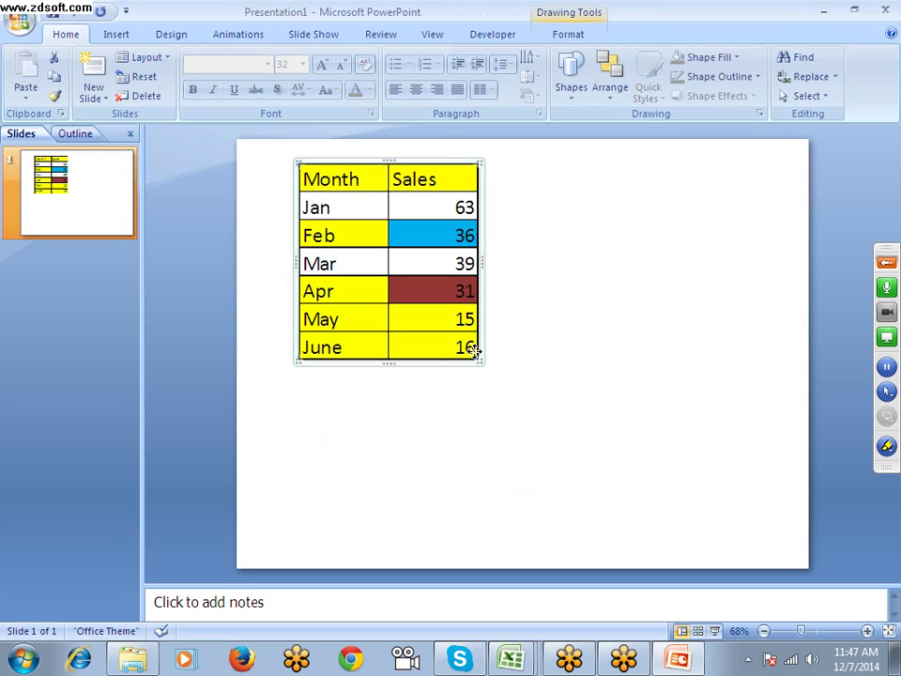
Step: Enlarge the linked table toward the lower right, then widen it on both sides
mouse_move(483, 364)
mouse_down()
mouse_move(648, 546)
mouse_move(639, 537)
mouse_up()
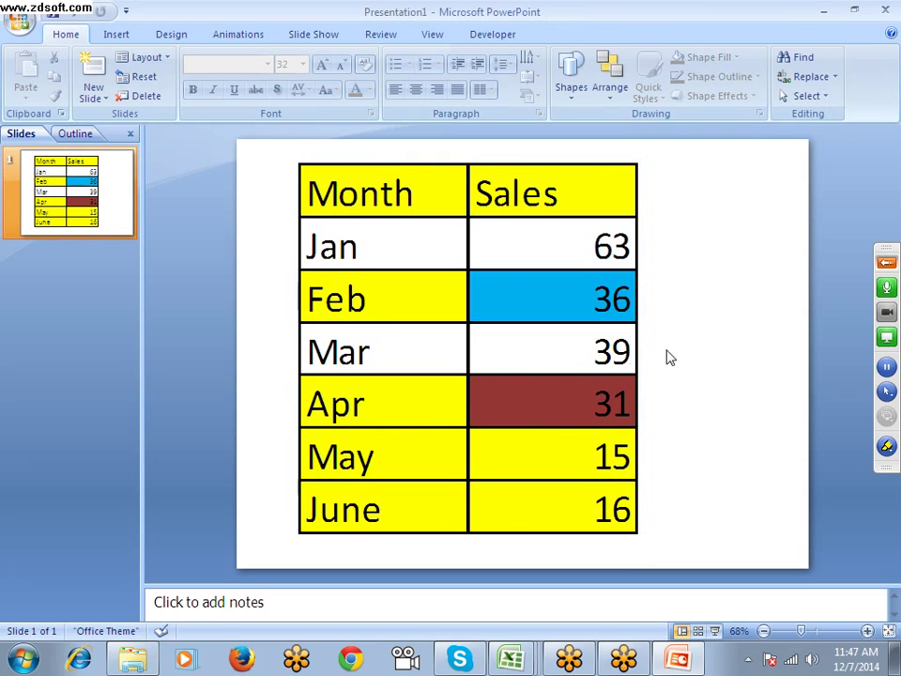
mouse_move(640, 349)
mouse_down()
mouse_move(748, 368)
mouse_move(771, 352)
mouse_up()
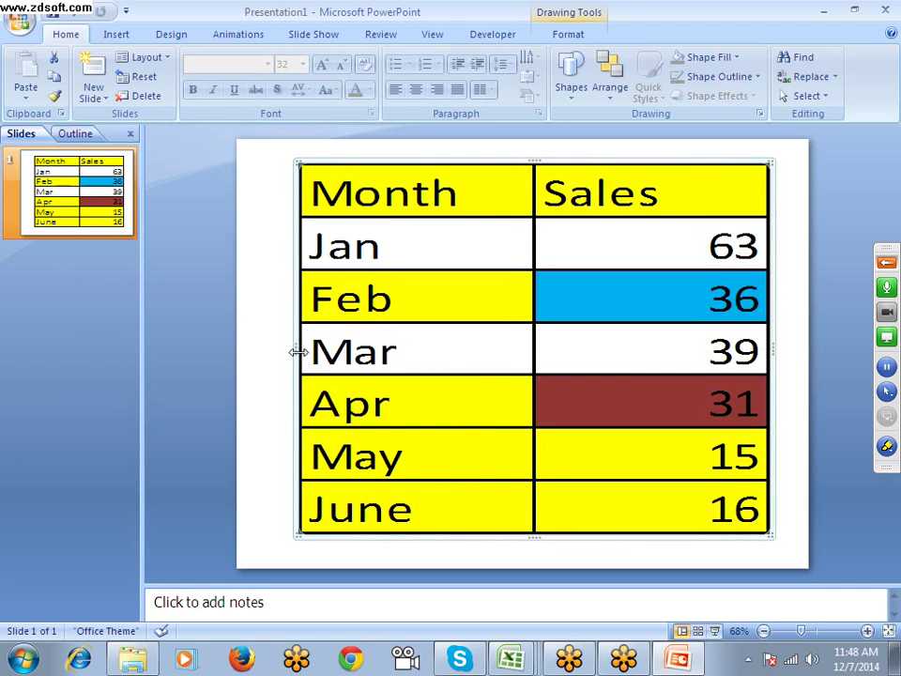
drag(297, 351, 274, 351)
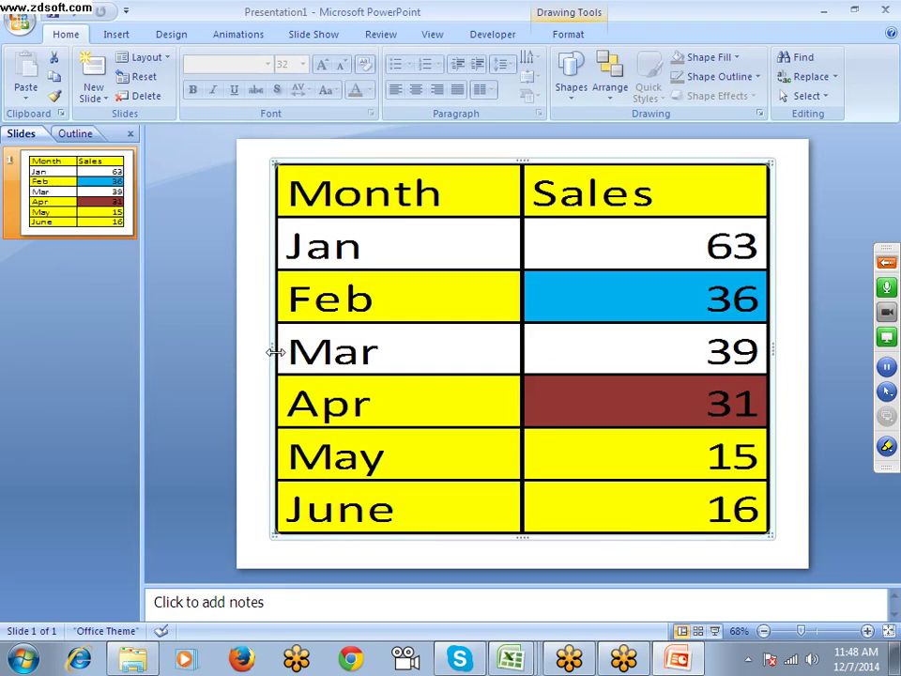
key(super)
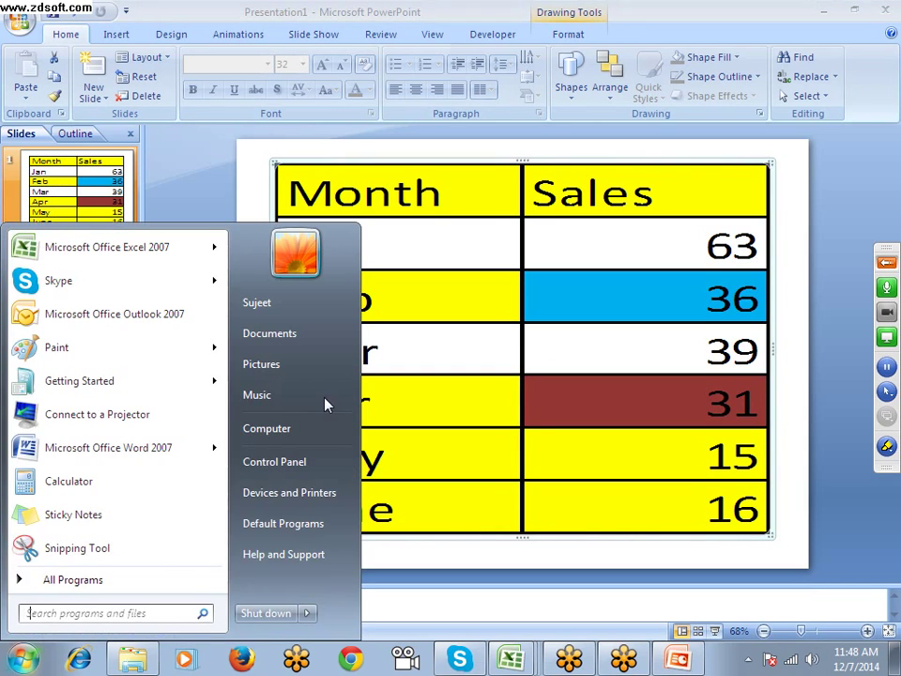
Step: Find and launch Microsoft Outlook 2007 from the Start menu search
text(our)
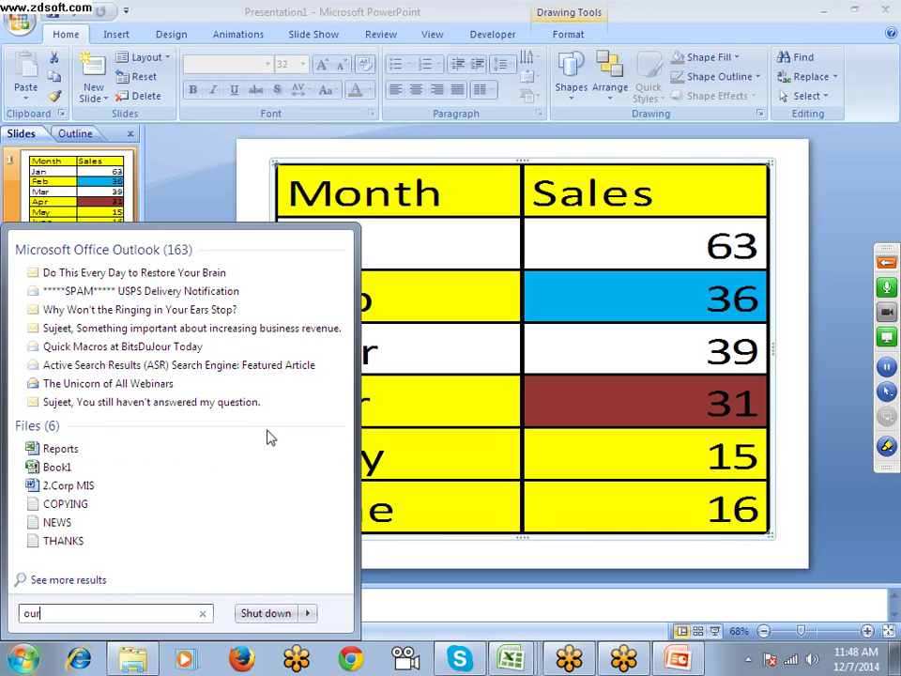
key(BackSpace)
key(BackSpace)
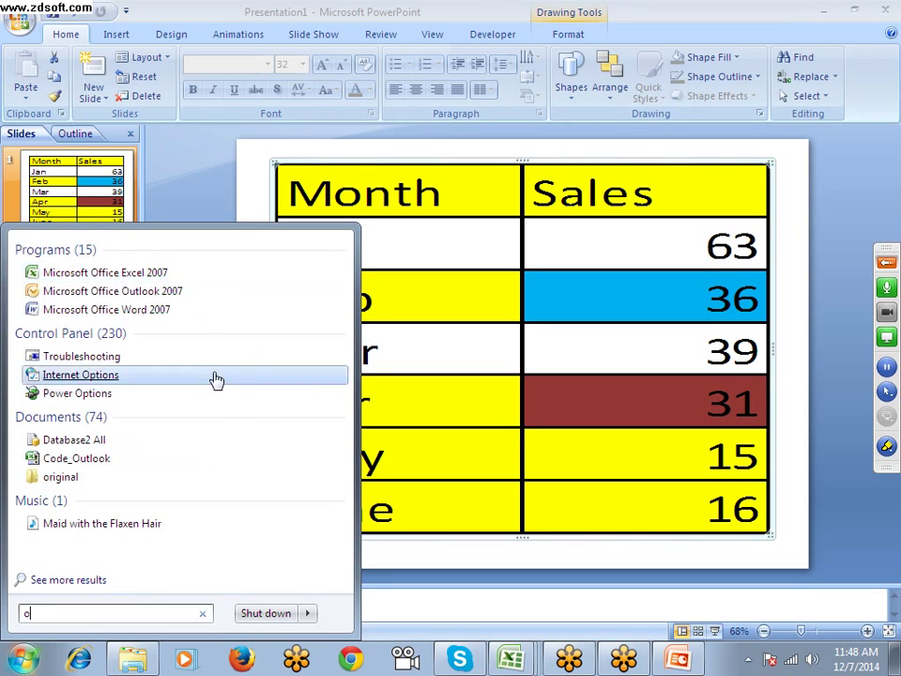
click(184, 292)
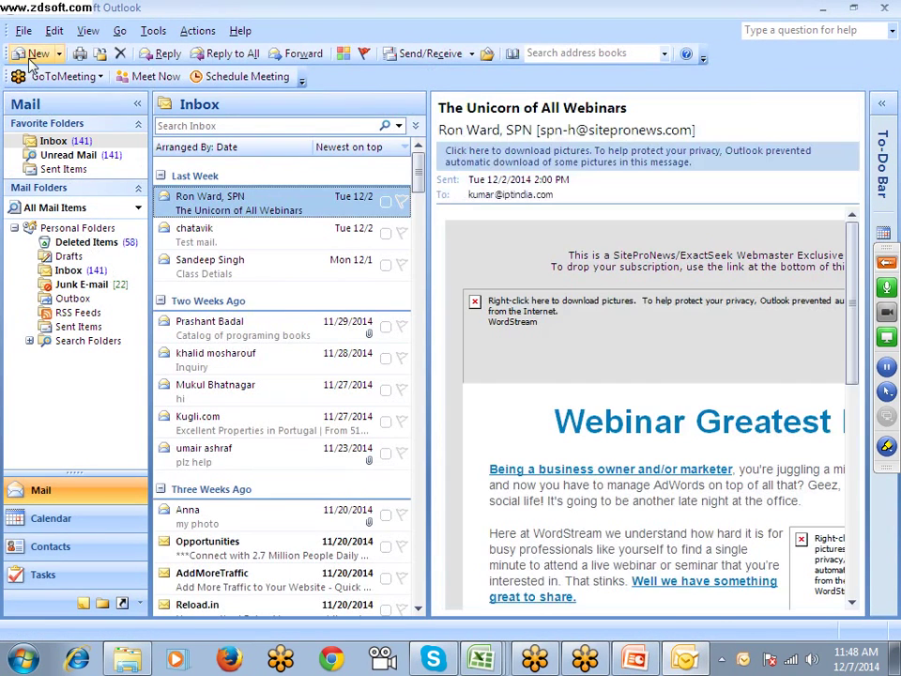
Step: Start a new e-mail and enter the recipient's e-mail address in the To field
click(33, 56)
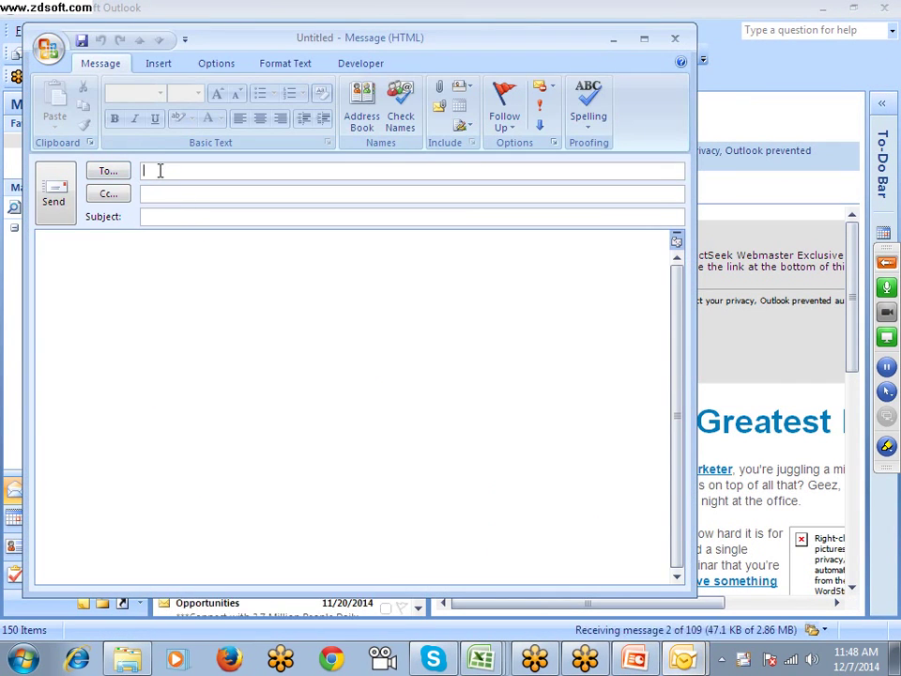
click(167, 172)
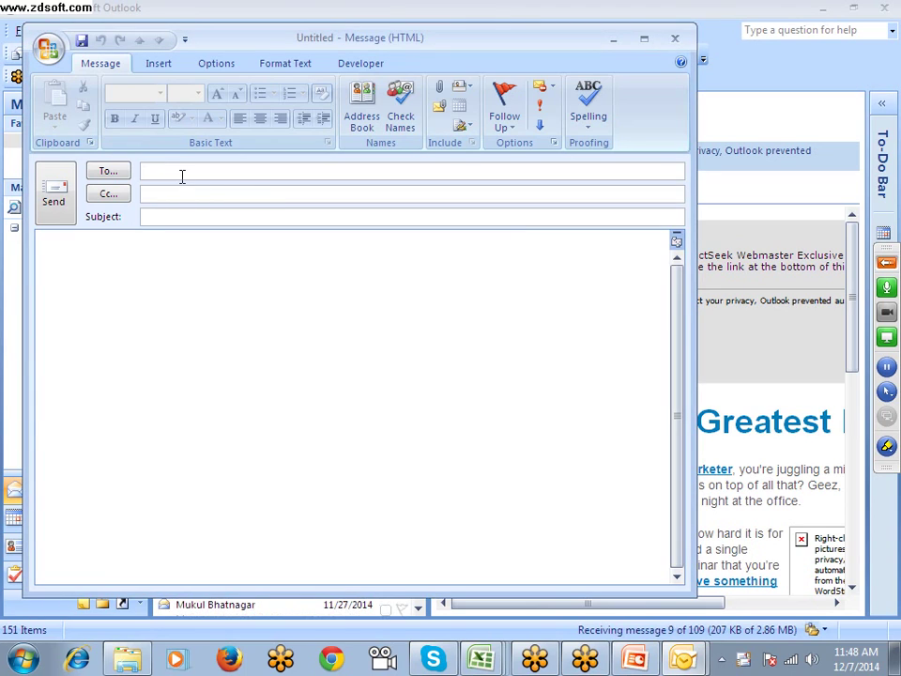
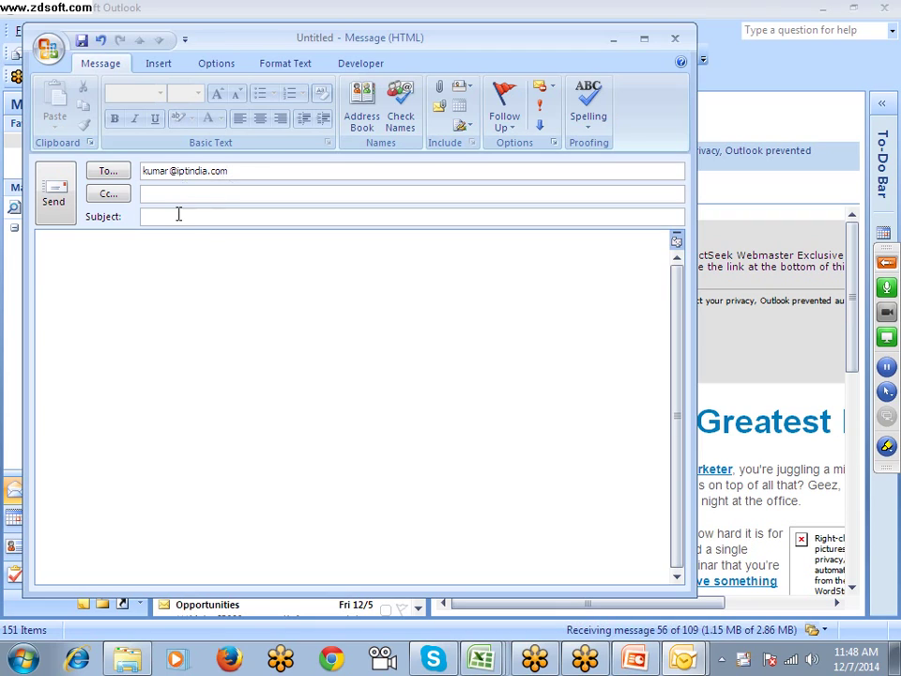
click(185, 215)
Step: Enter the subject Test and open the message body's Paste Special options
text(Test)
click(255, 267)
click(53, 124)
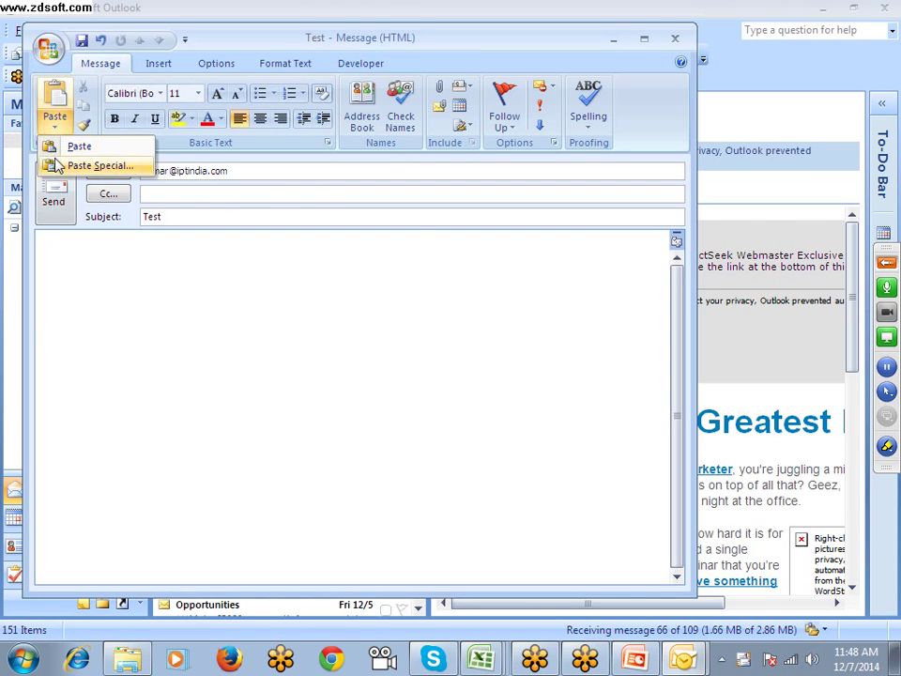
click(58, 166)
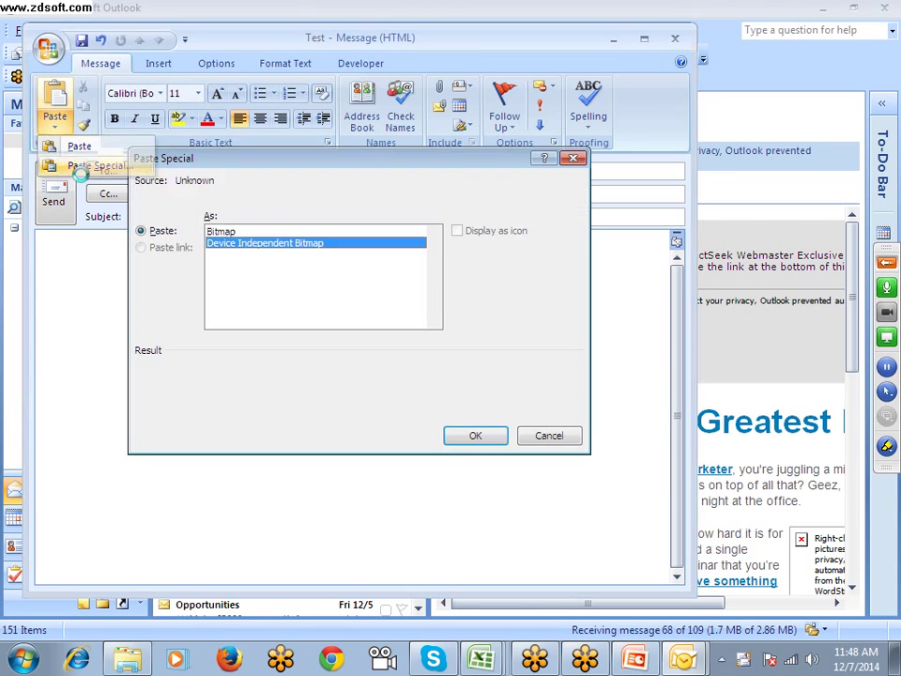
click(474, 432)
Step: In Book2, copy the Month/Sales table A5:B11
key(alt+Tab)
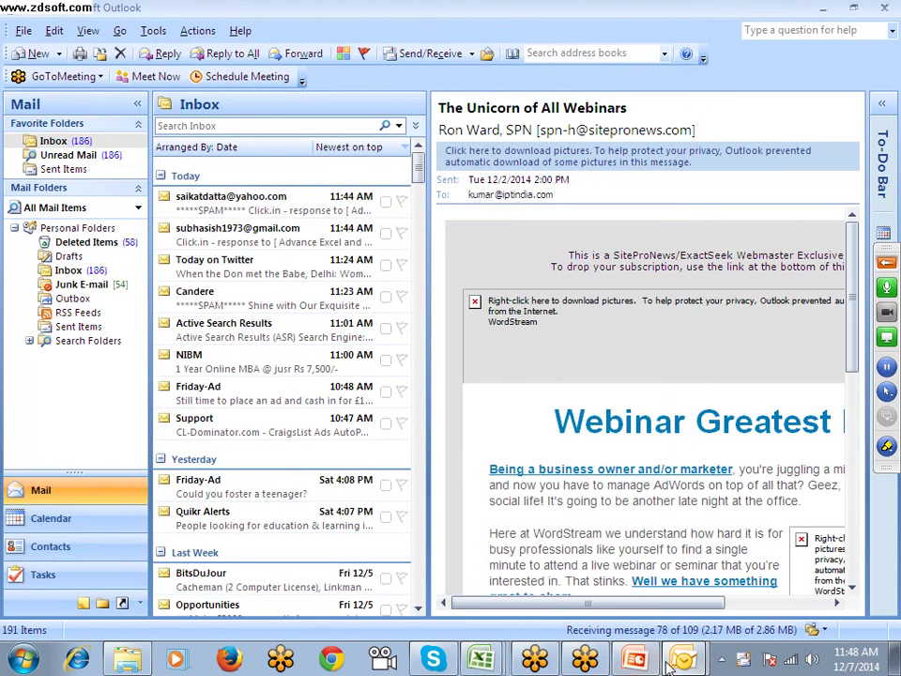
mouse_move(481, 660)
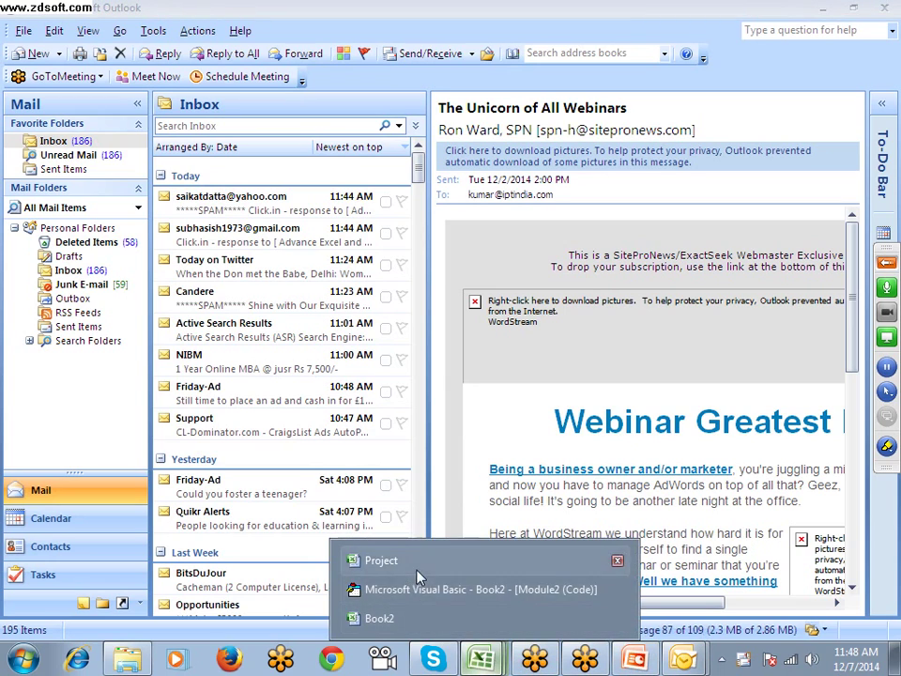
click(414, 615)
mouse_move(58, 244)
mouse_down()
mouse_move(103, 312)
mouse_move(100, 346)
mouse_up()
key(ctrl+c)
Step: Paste-link the table into the Test message as an Excel Worksheet Object and send it
key(alt+Tab)
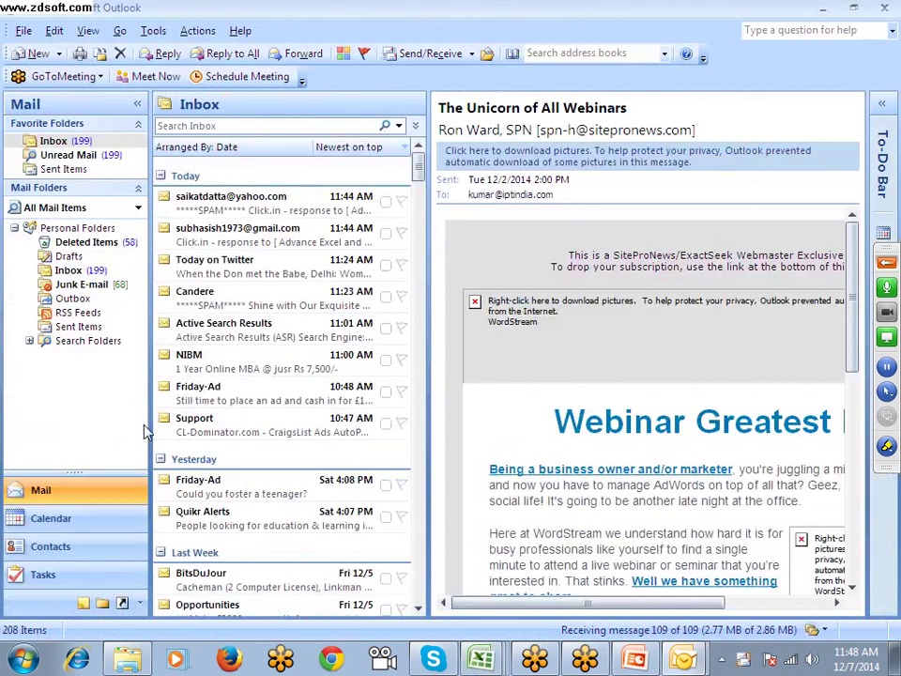
mouse_move(683, 660)
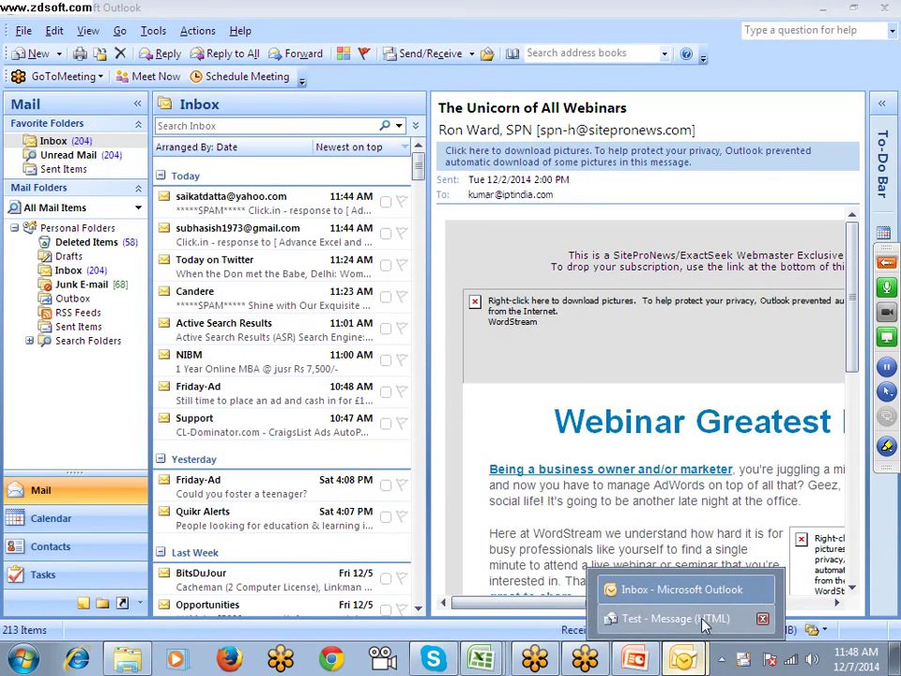
click(703, 620)
click(53, 125)
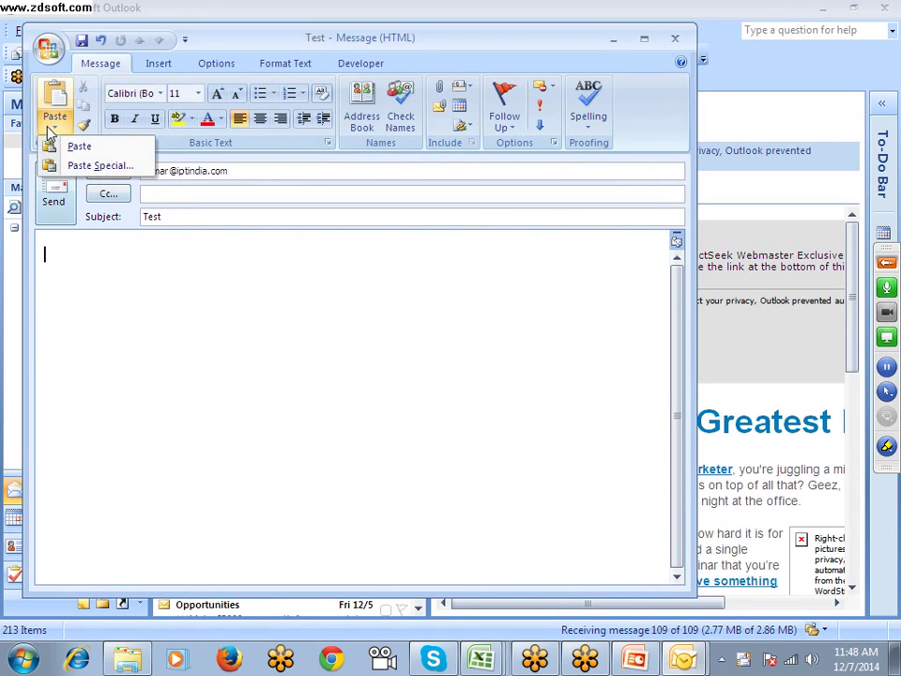
click(94, 166)
click(162, 249)
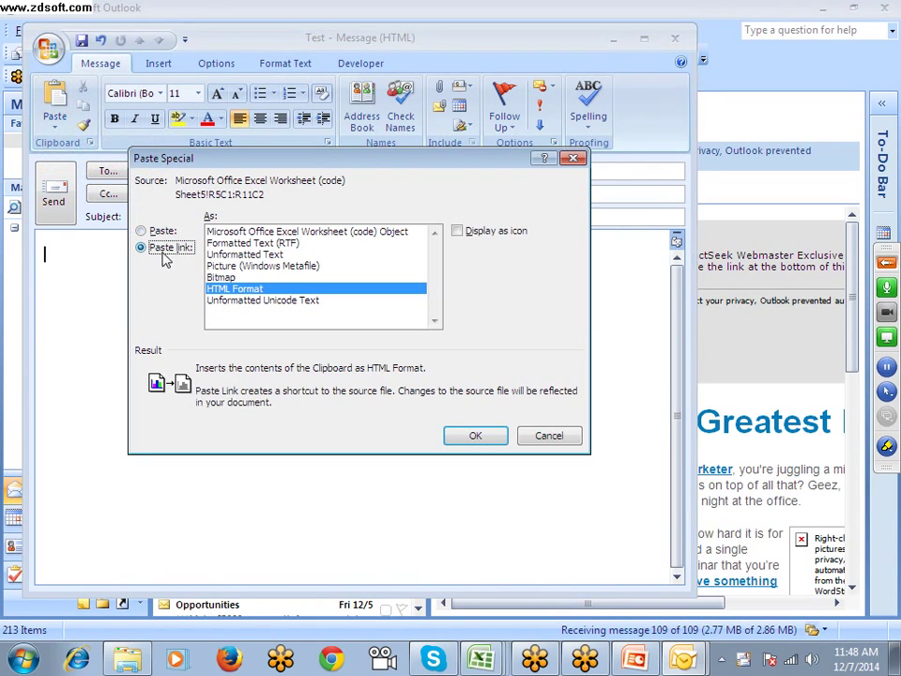
click(287, 232)
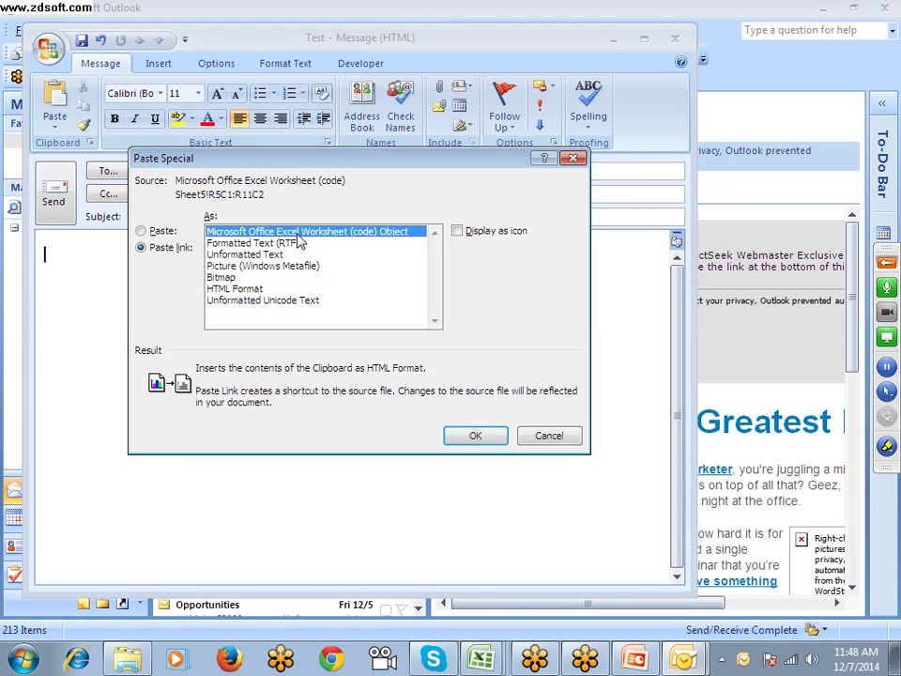
click(475, 437)
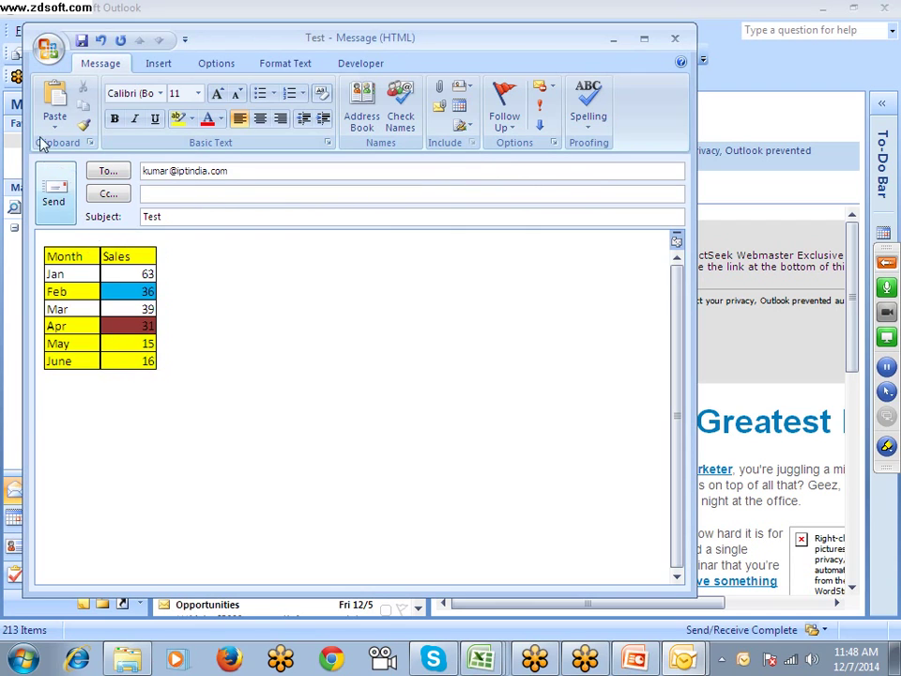
click(62, 187)
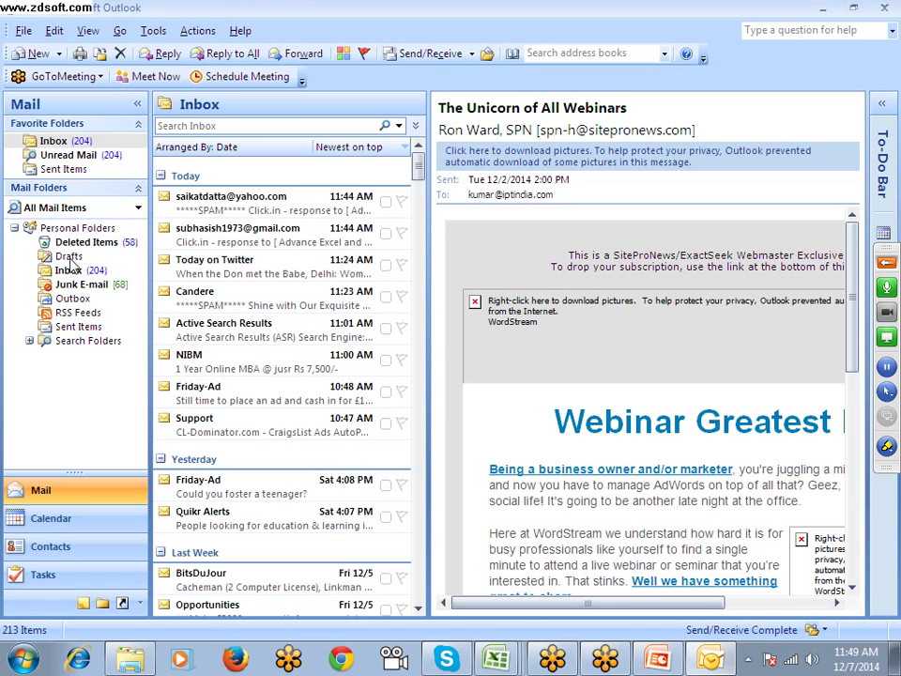
Step: Forward the sent Test message with its links updated, then bring Book2 to the front
click(62, 326)
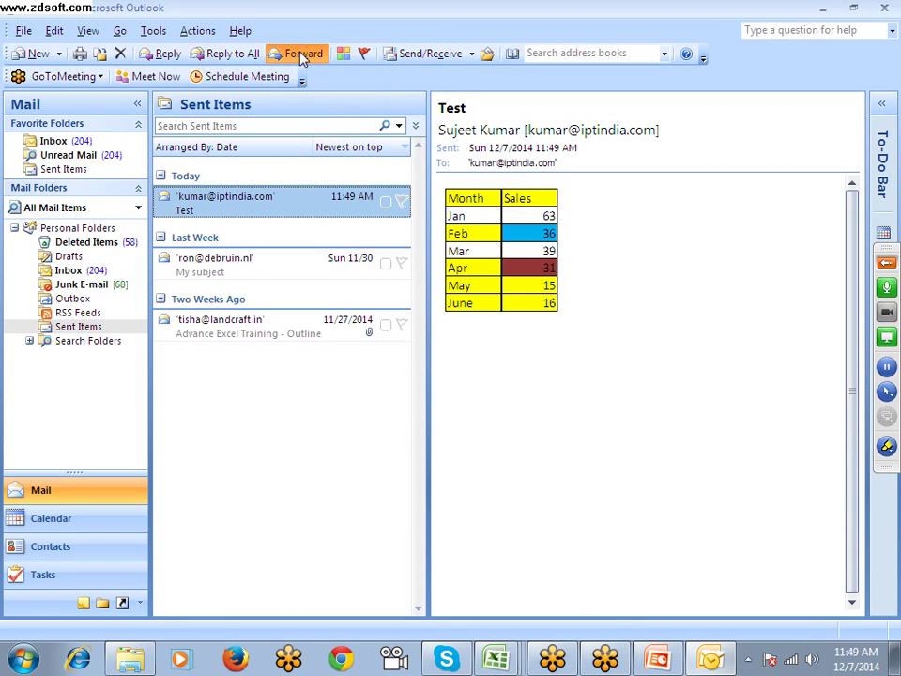
click(302, 56)
click(431, 392)
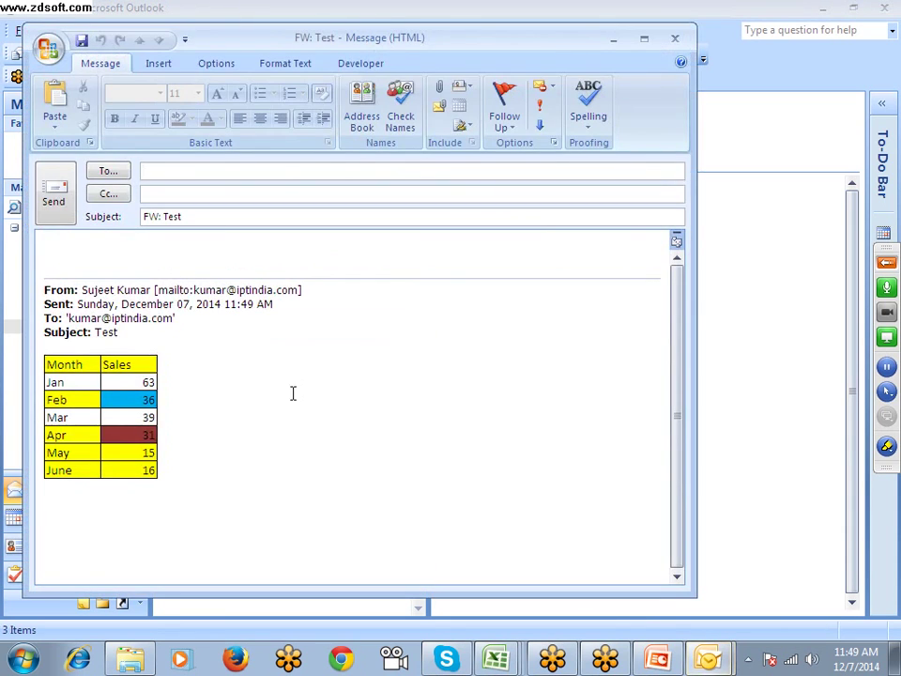
click(106, 406)
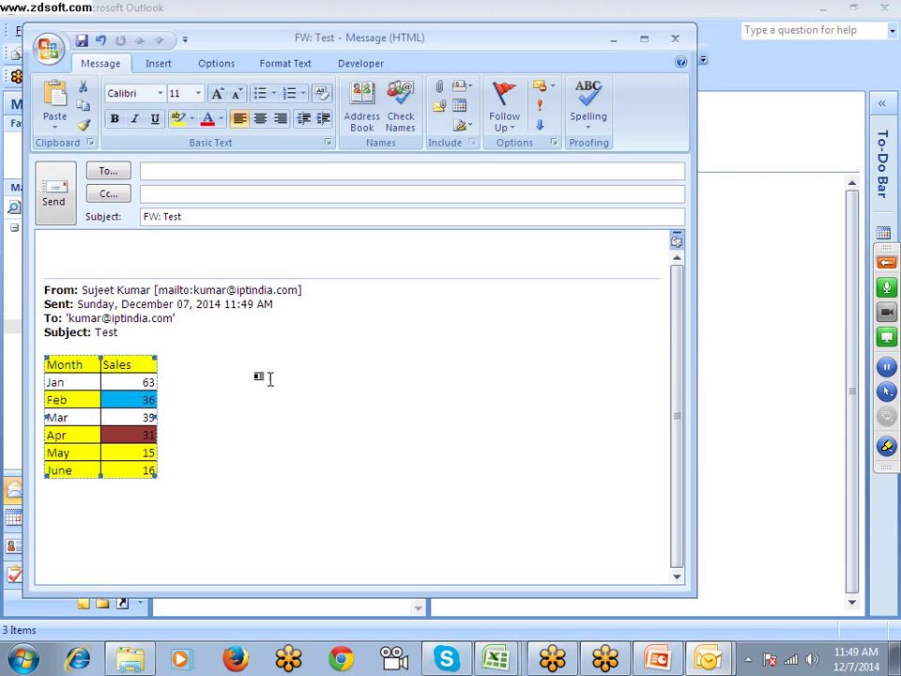
click(514, 663)
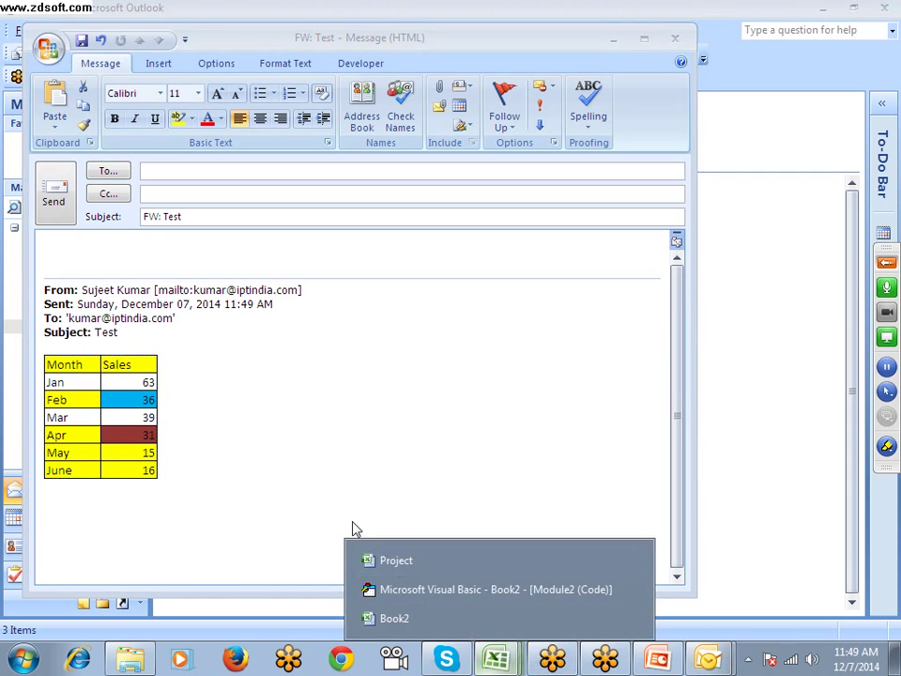
click(398, 627)
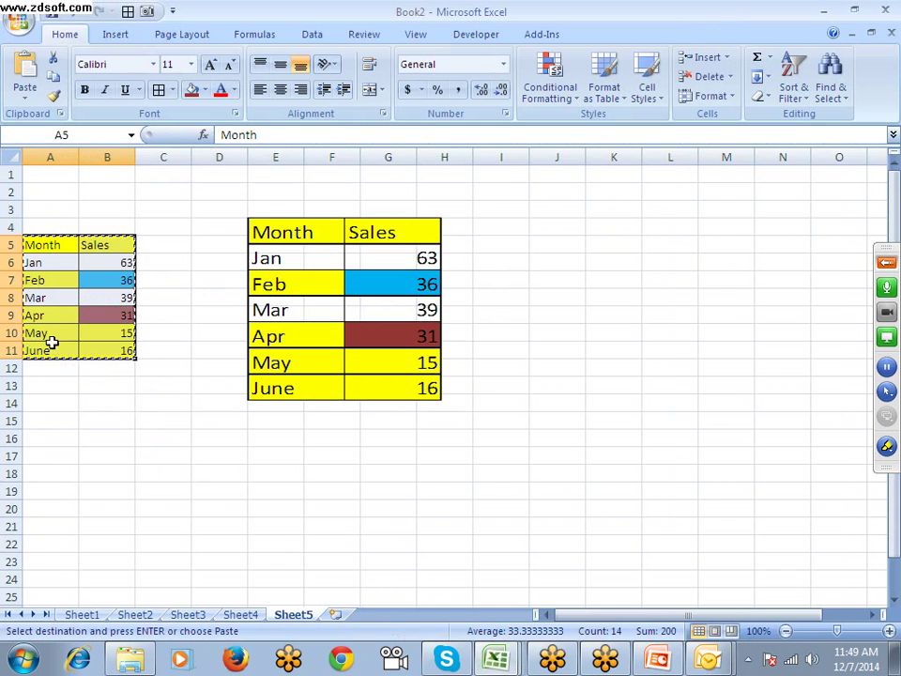
Step: Fill June's sales cell B11 (16) with dark red
click(94, 316)
key(Escape)
click(96, 349)
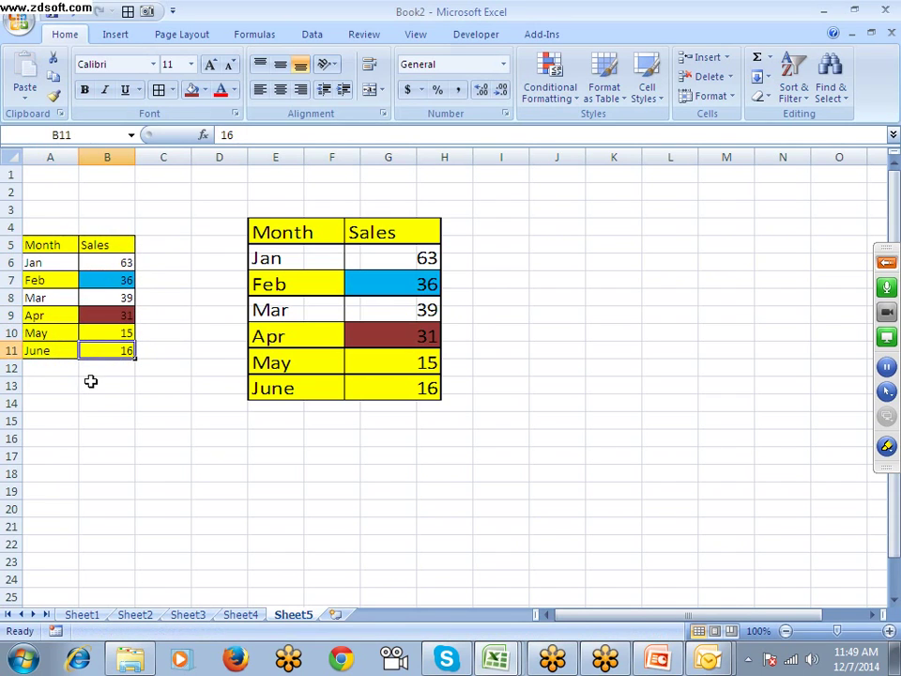
click(194, 94)
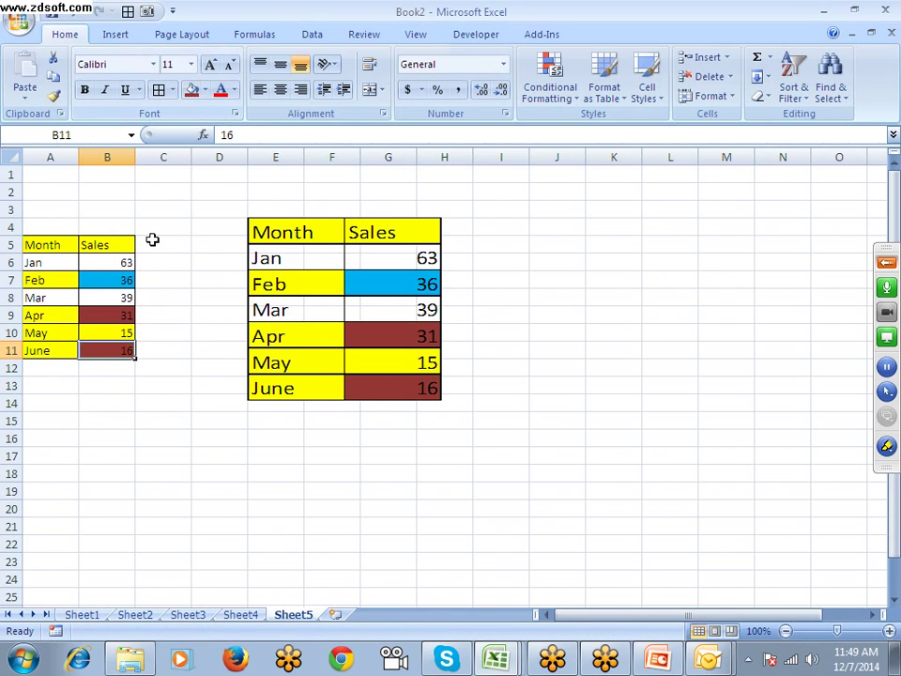
click(153, 239)
Step: Update the linked table in FW: Test, then close the forward without saving
key(alt+Tab)
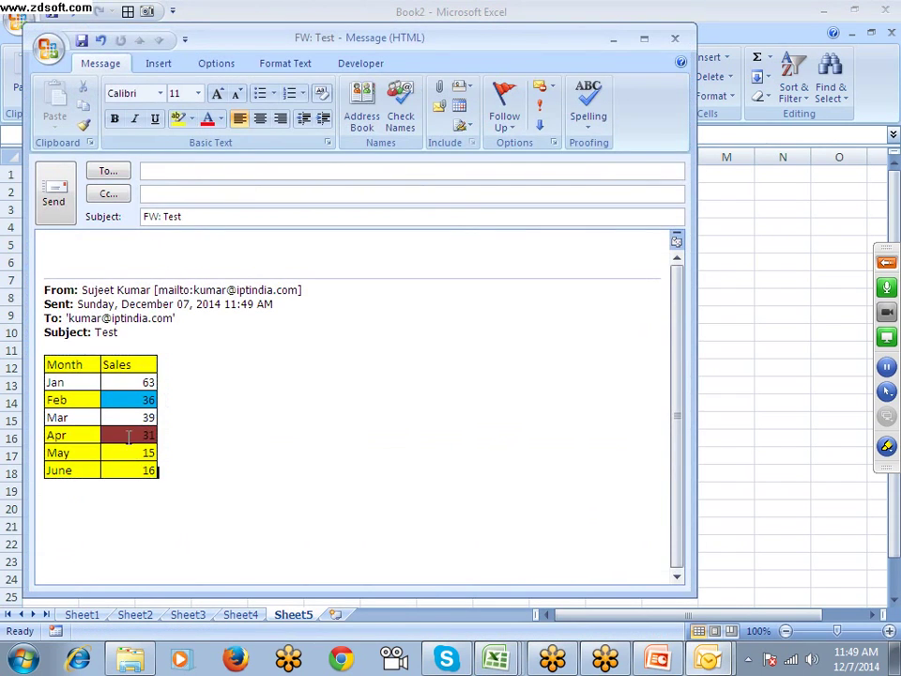
right_click(117, 428)
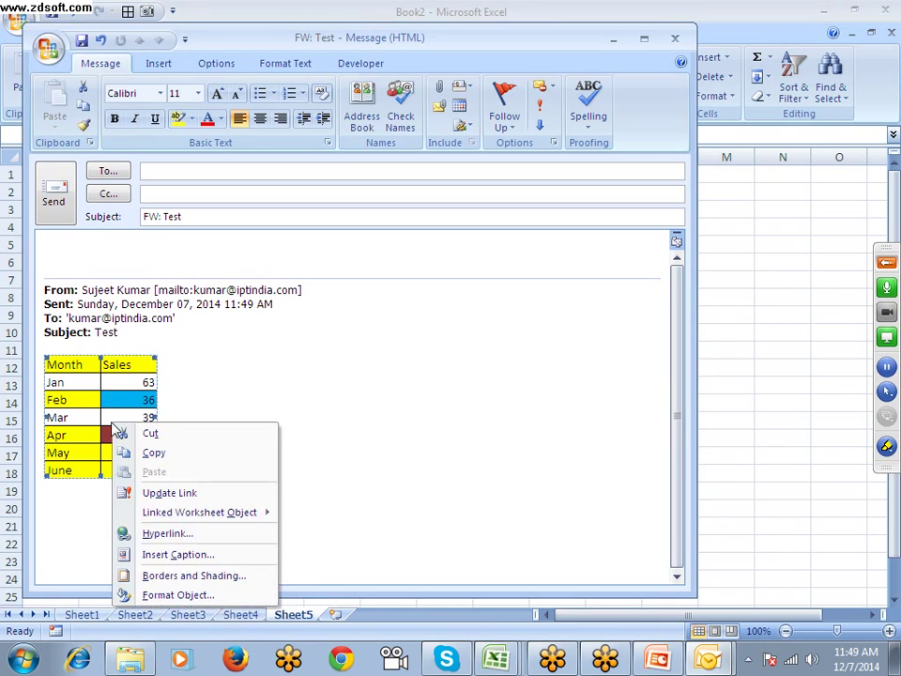
click(173, 493)
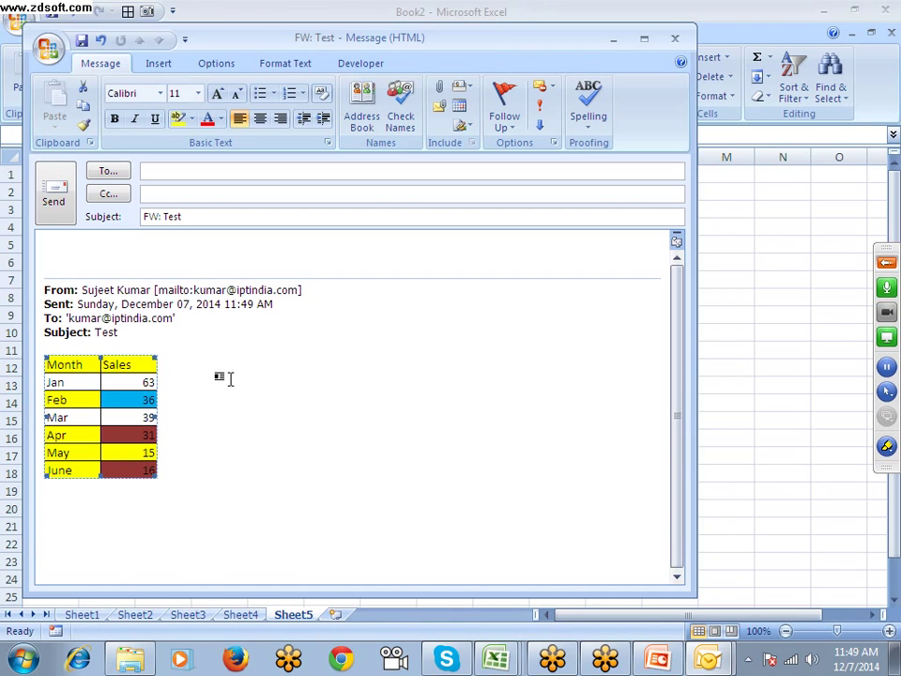
click(676, 43)
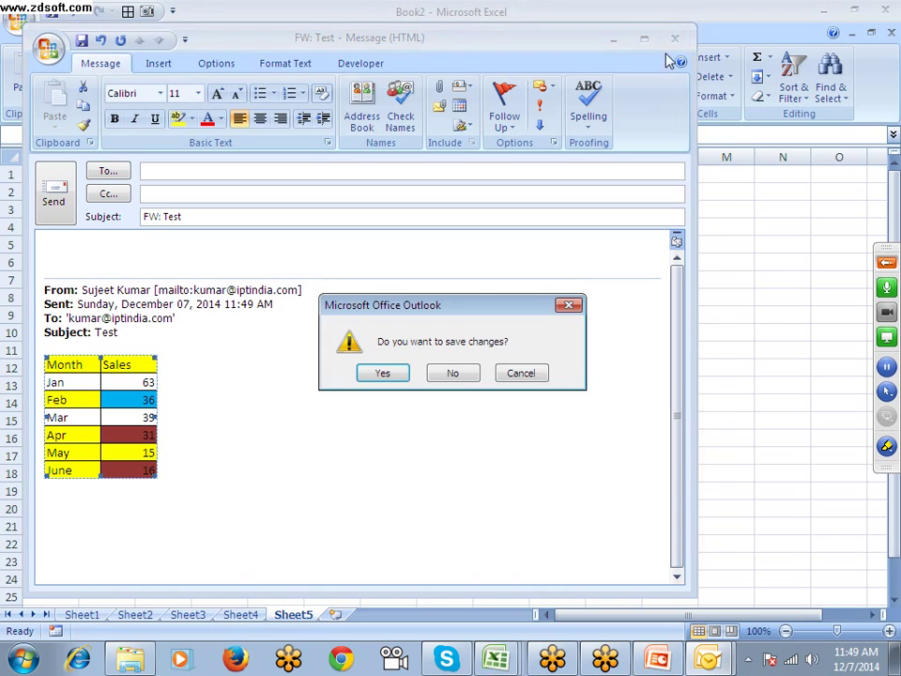
click(452, 374)
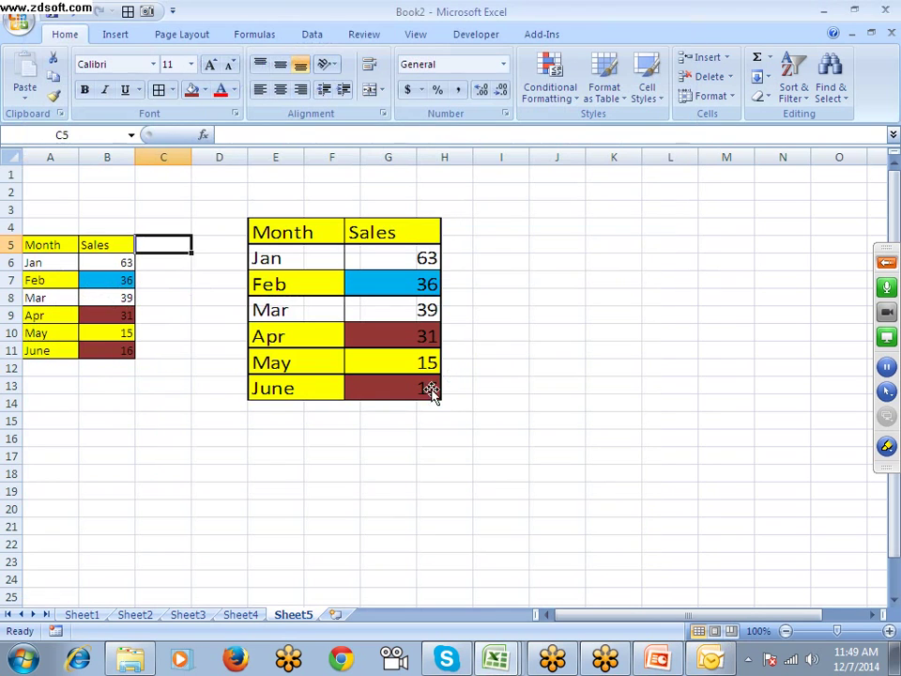
Step: Bring Outlook's main window forward and show the Inbox
click(710, 659)
click(75, 271)
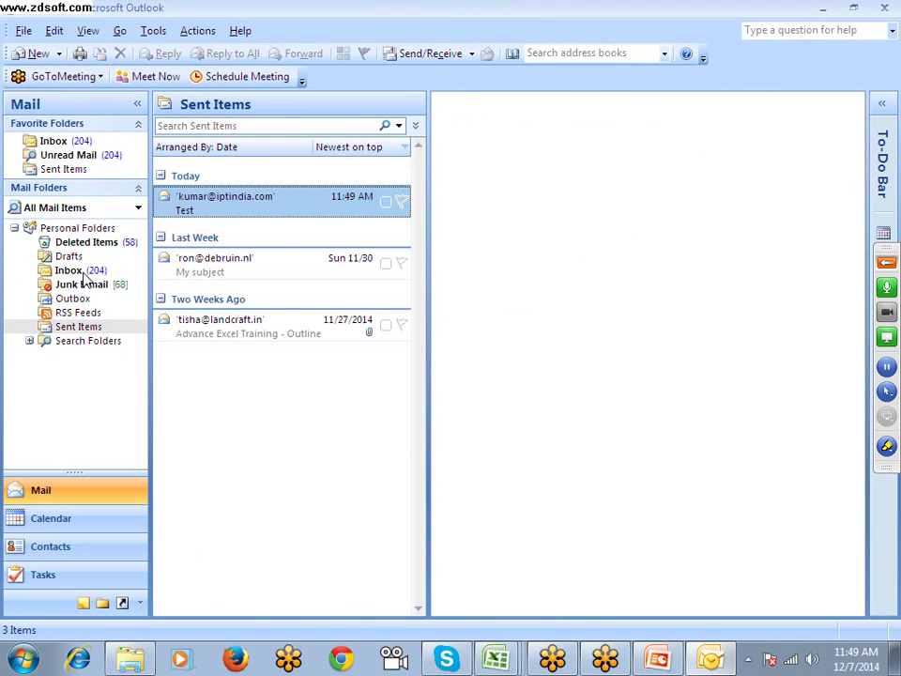
drag(419, 276, 419, 175)
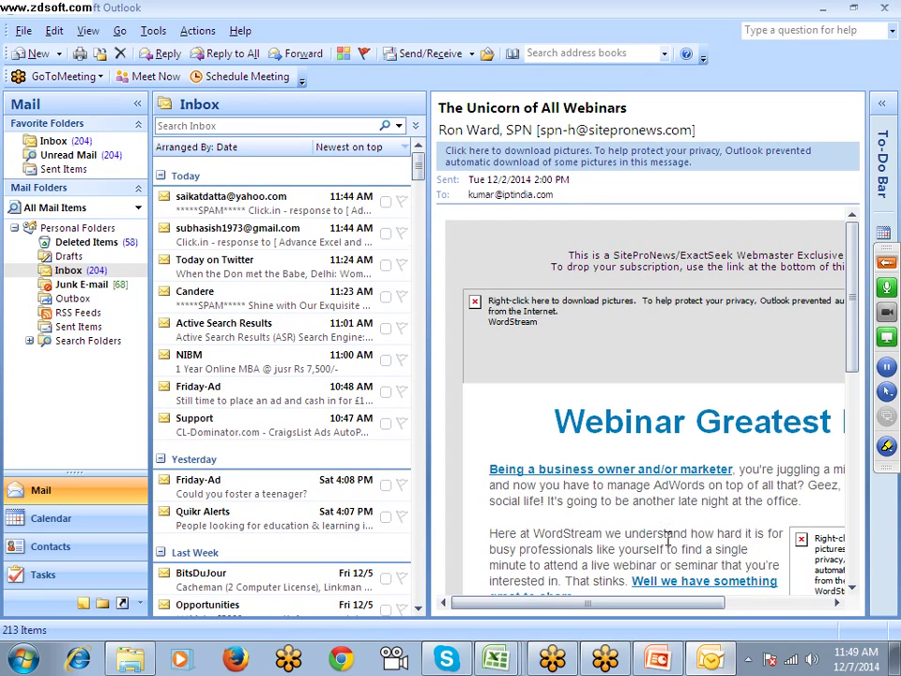
click(730, 662)
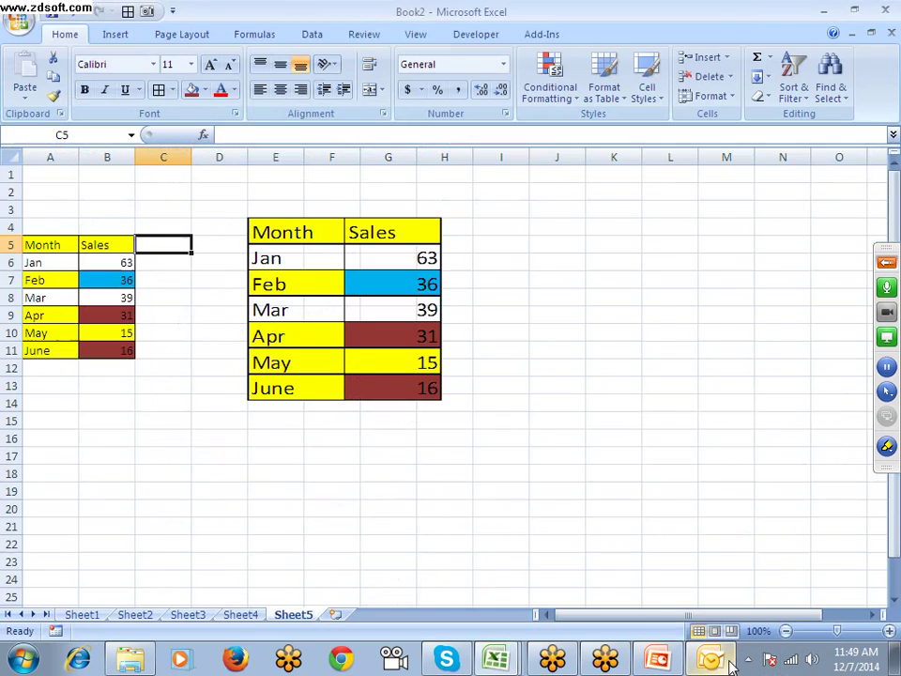
click(730, 663)
click(715, 657)
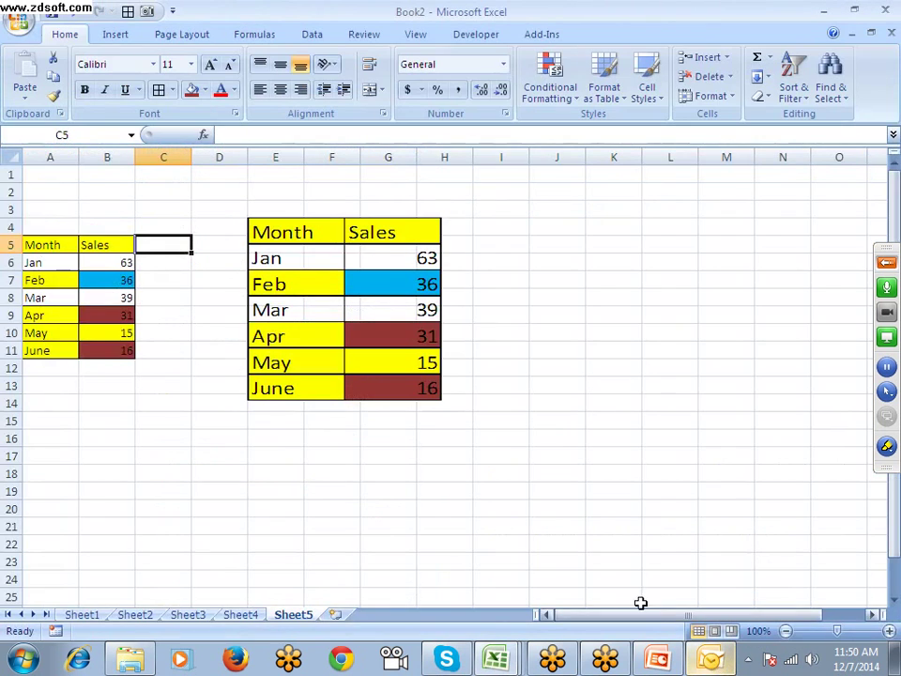
click(711, 660)
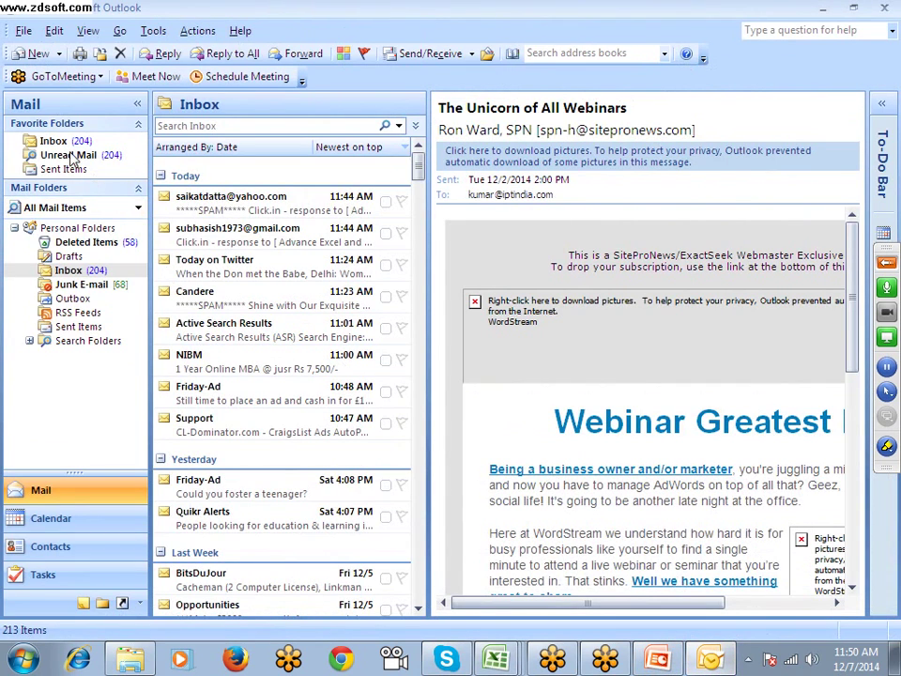
Step: Start a new blank message and copy the Month/Sales table A5:B11 from Book2
click(38, 53)
click(106, 265)
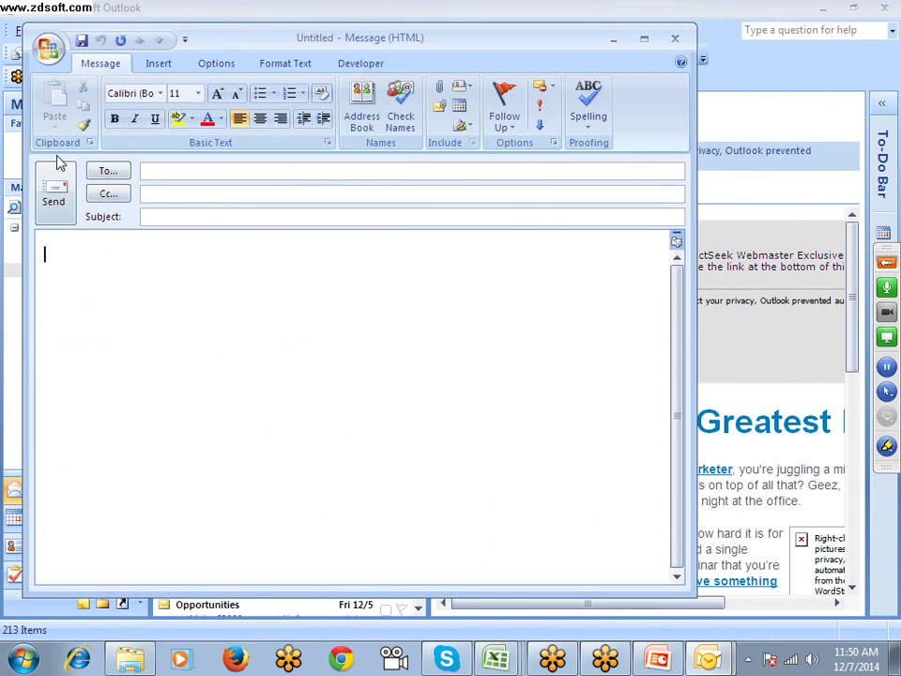
mouse_move(495, 660)
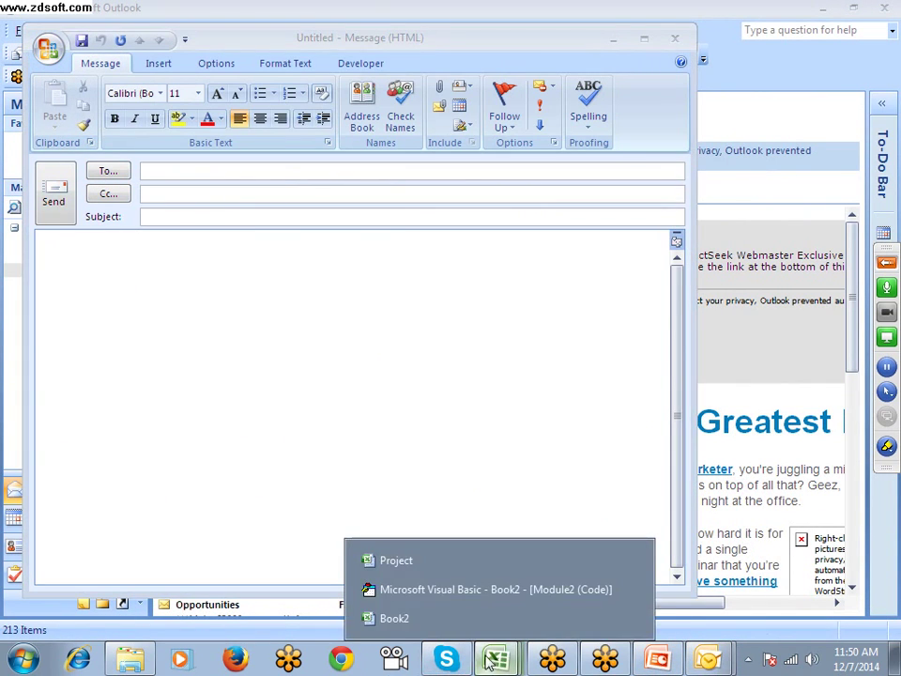
click(442, 622)
drag(52, 245, 106, 350)
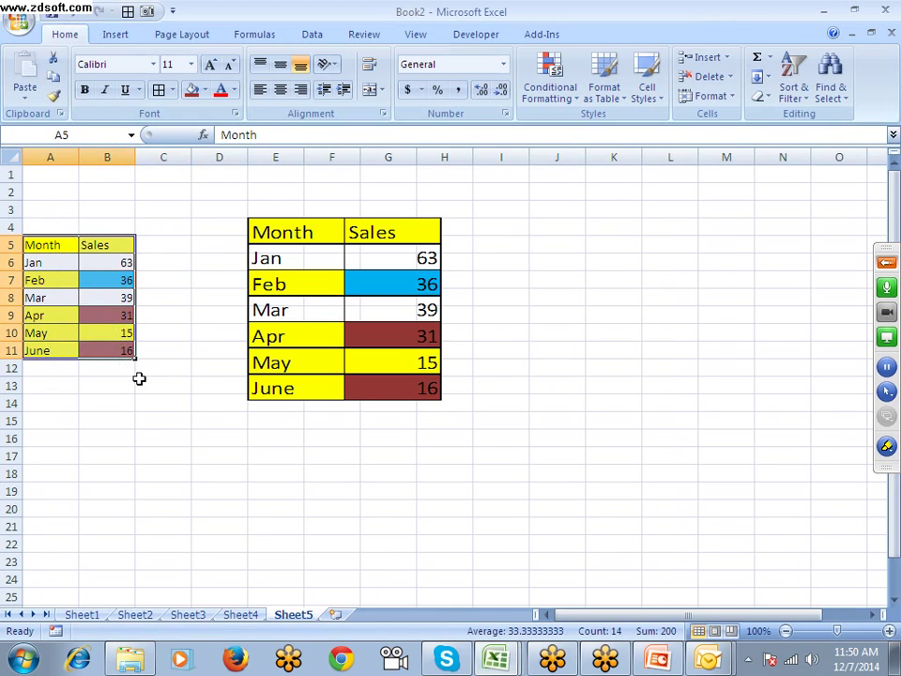
key(ctrl+c)
Step: Paste-link the table into the message body as an Excel Worksheet Object
mouse_move(709, 646)
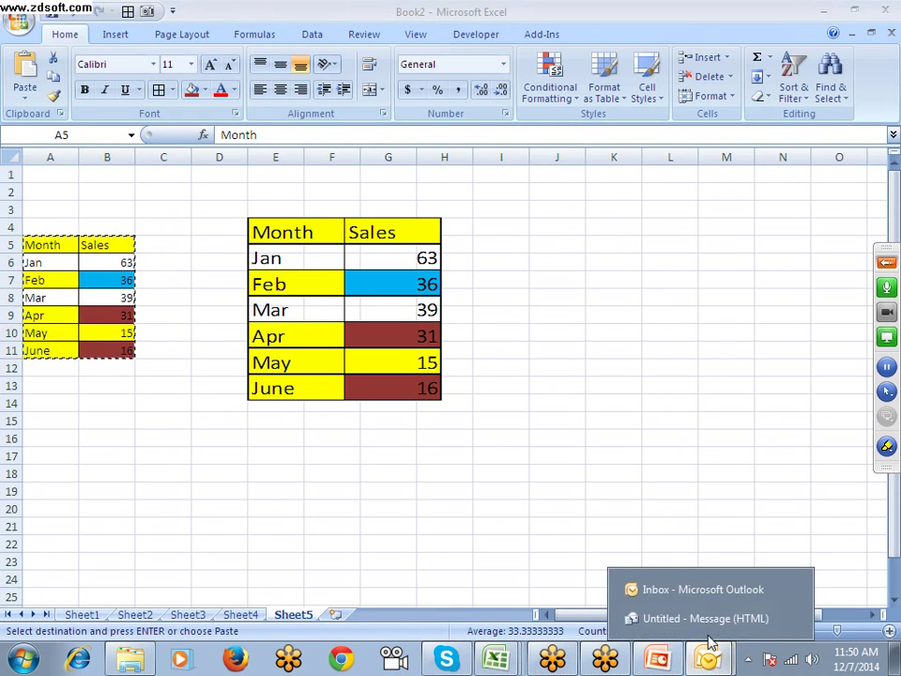
click(705, 617)
click(55, 122)
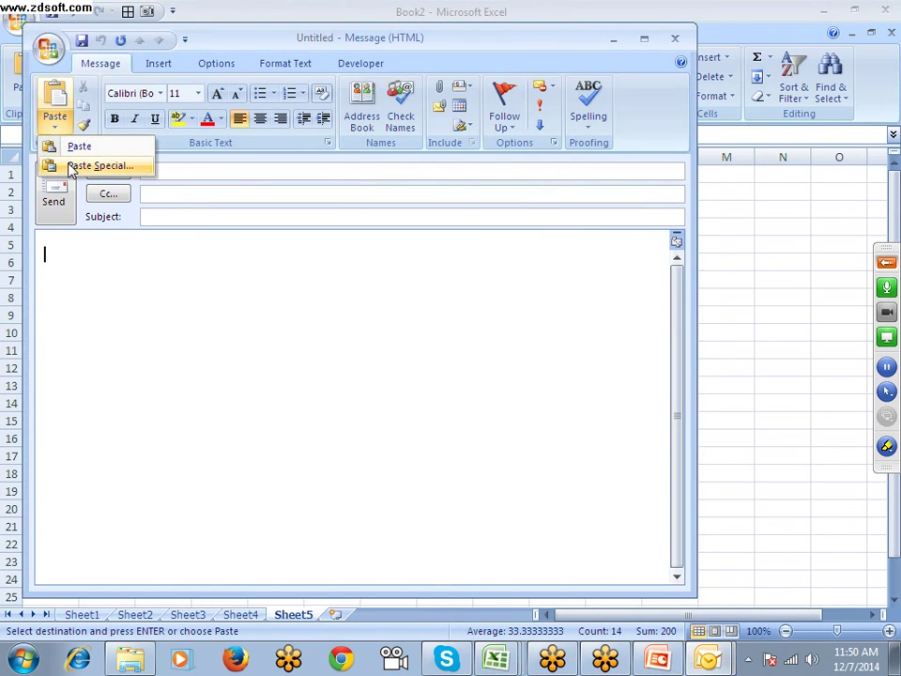
click(70, 166)
click(143, 247)
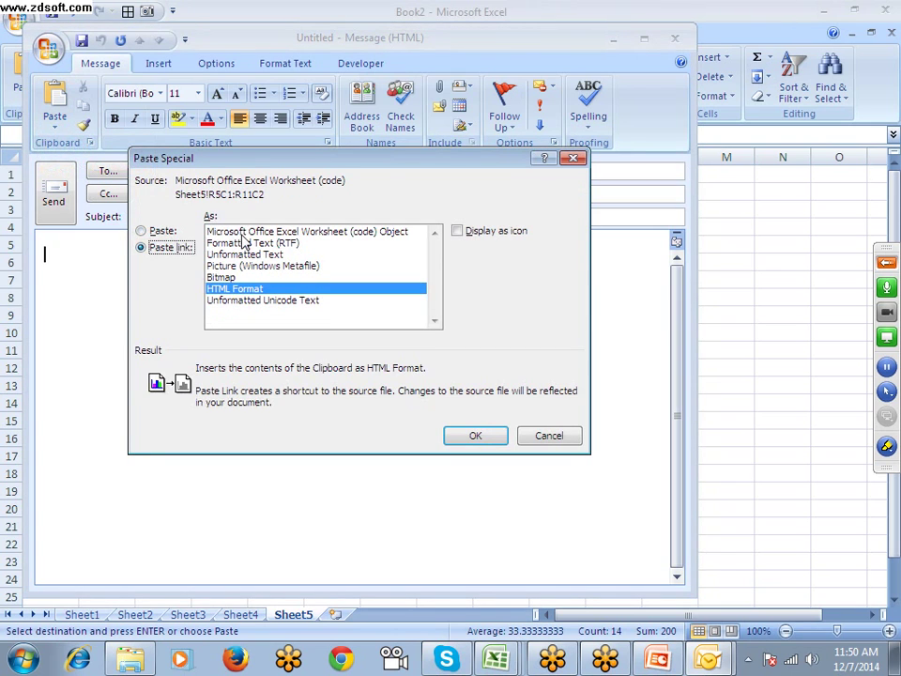
click(243, 232)
click(452, 436)
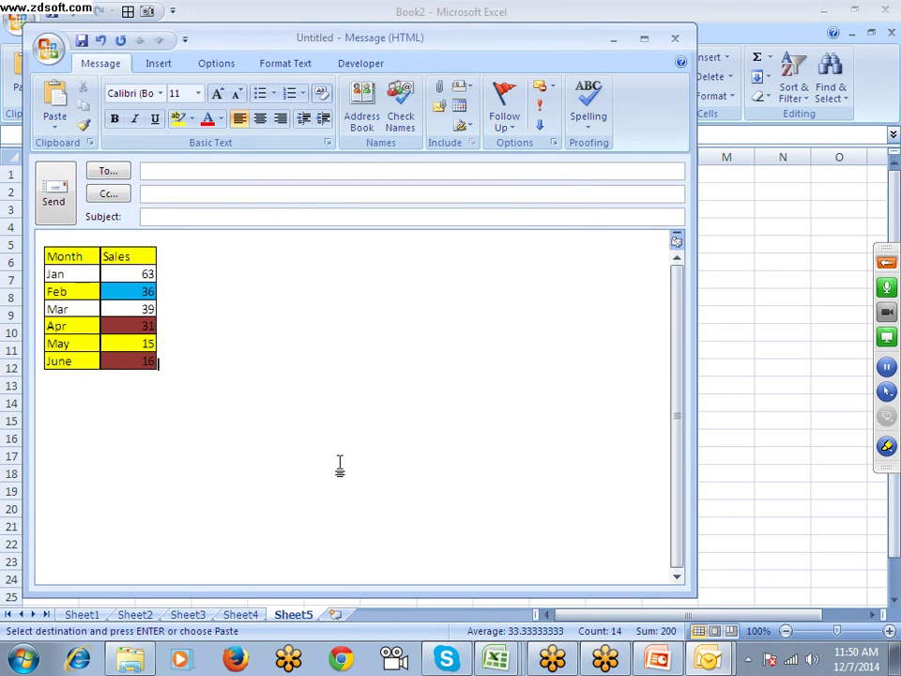
click(48, 48)
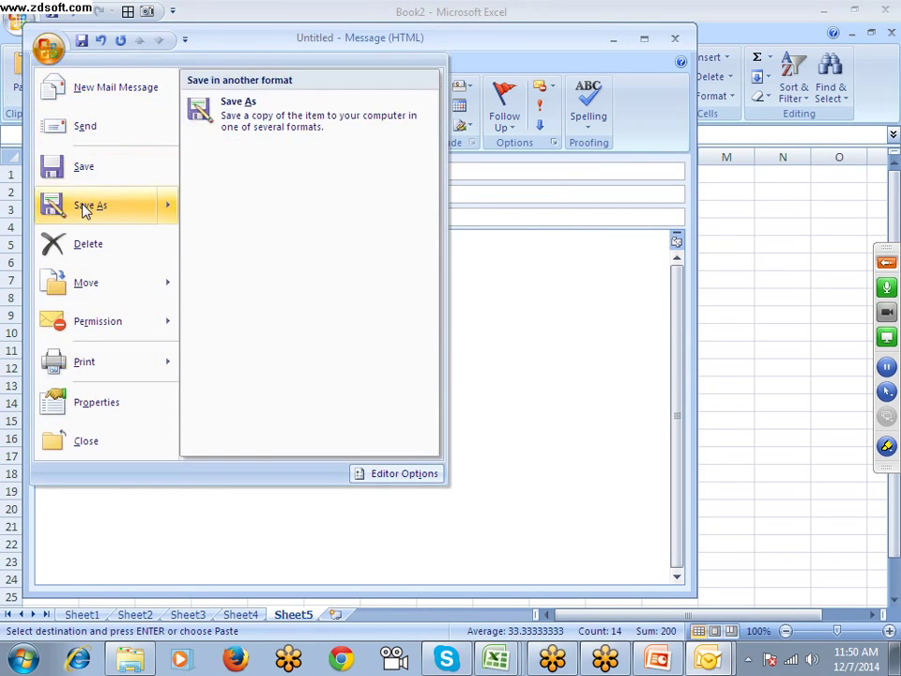
Step: Save the message as an Outlook Template named Untitled in the Pictures library
click(83, 204)
click(195, 375)
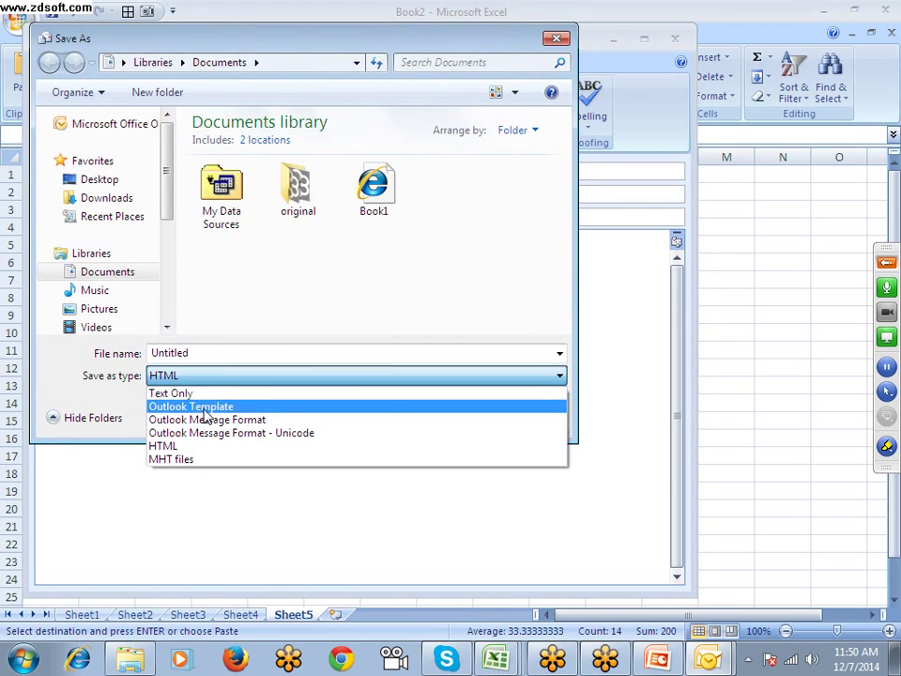
click(206, 409)
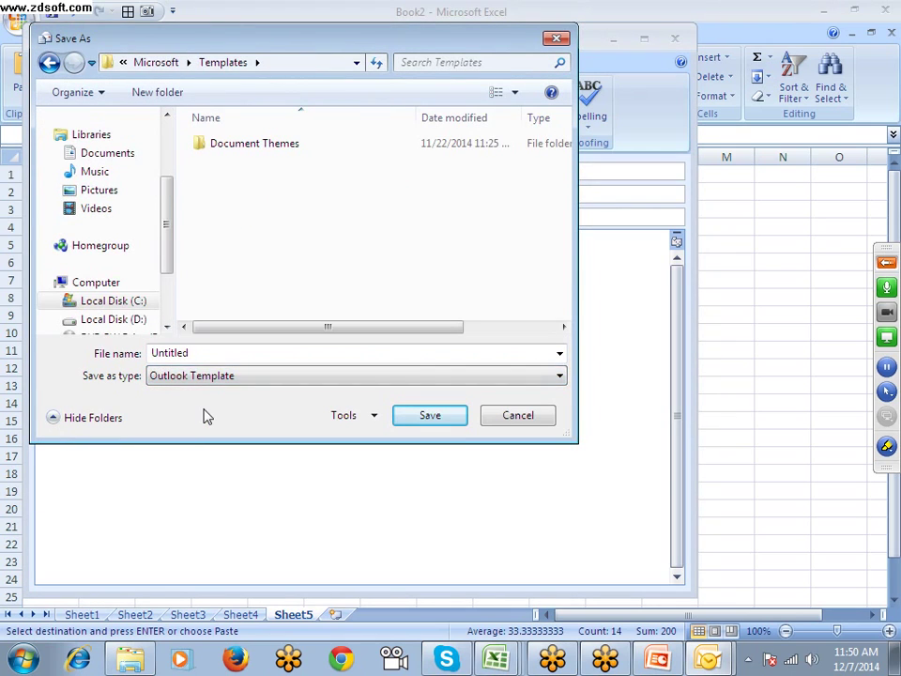
click(106, 191)
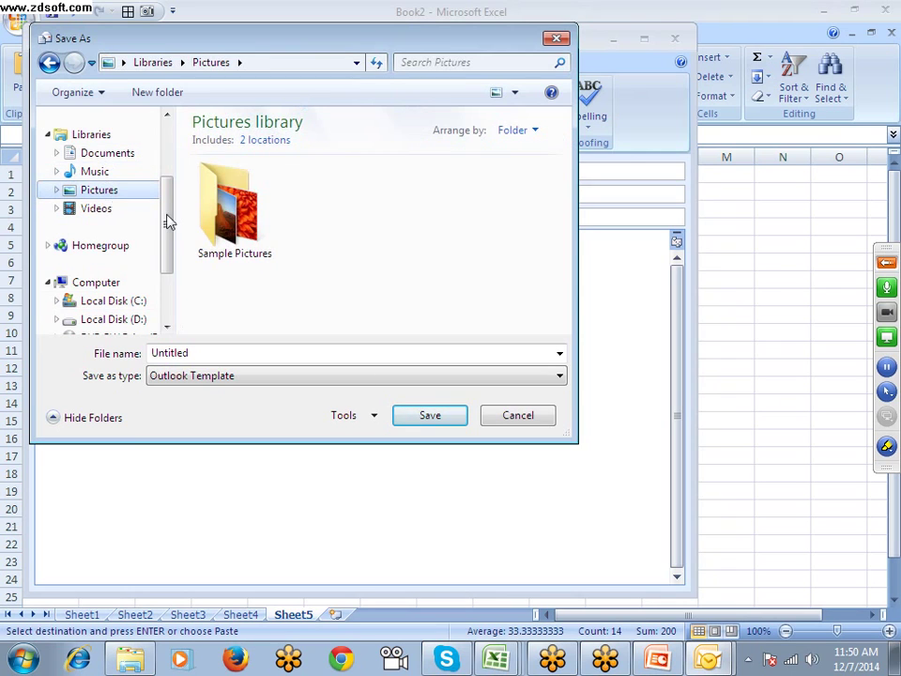
click(427, 421)
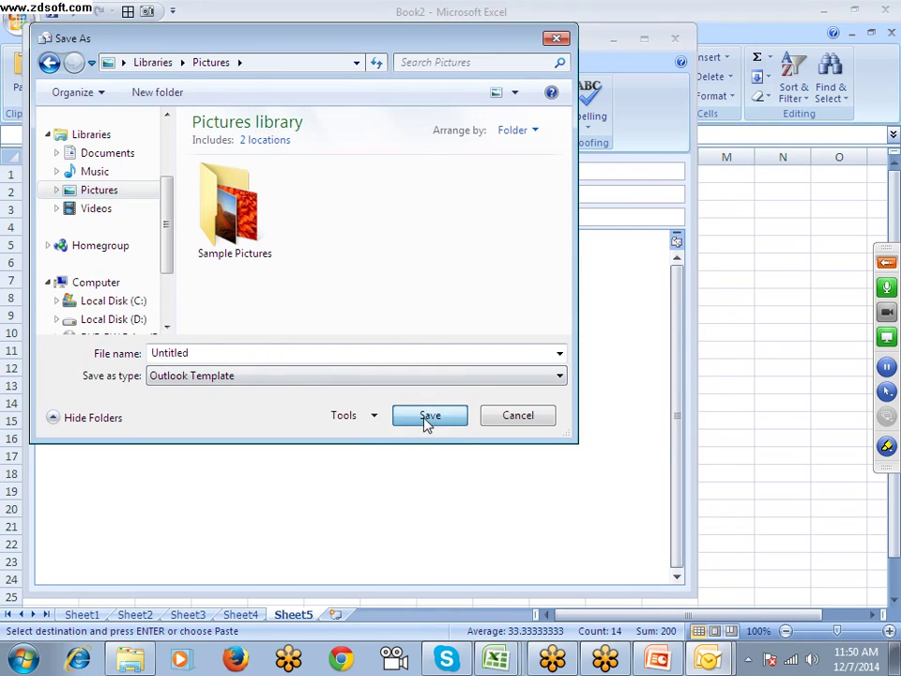
Step: Close the message without saving and open a Windows Explorer window
click(676, 42)
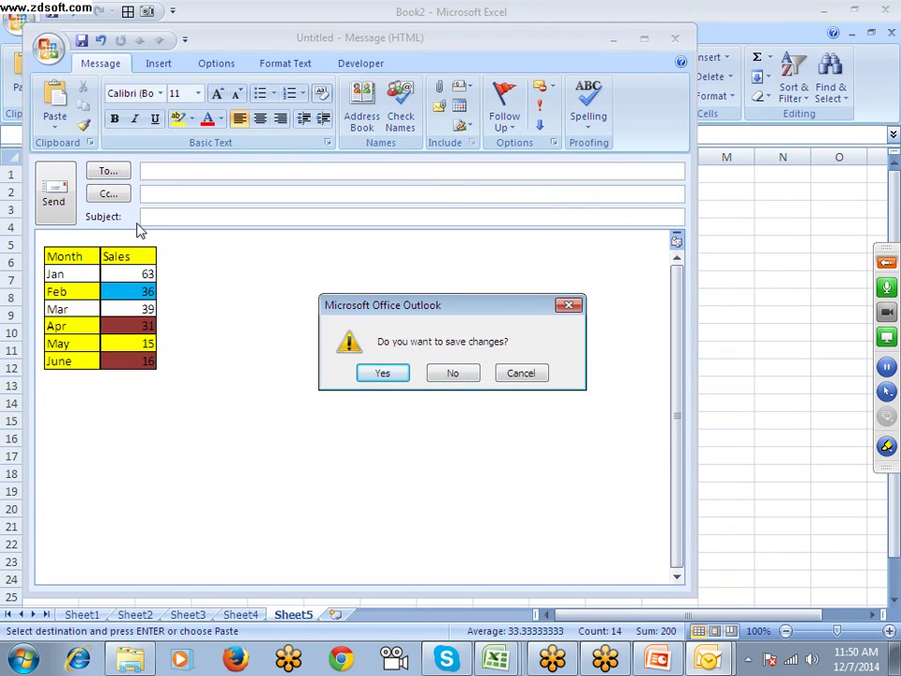
click(452, 372)
click(130, 662)
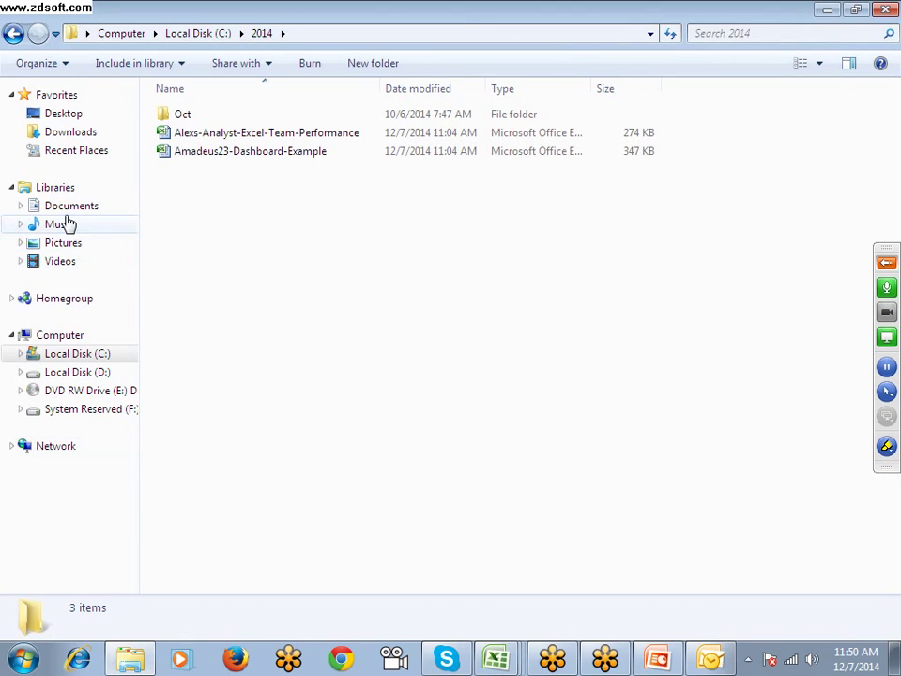
Step: Open the Untitled template from Pictures, accepting the prompt to update its links
click(66, 246)
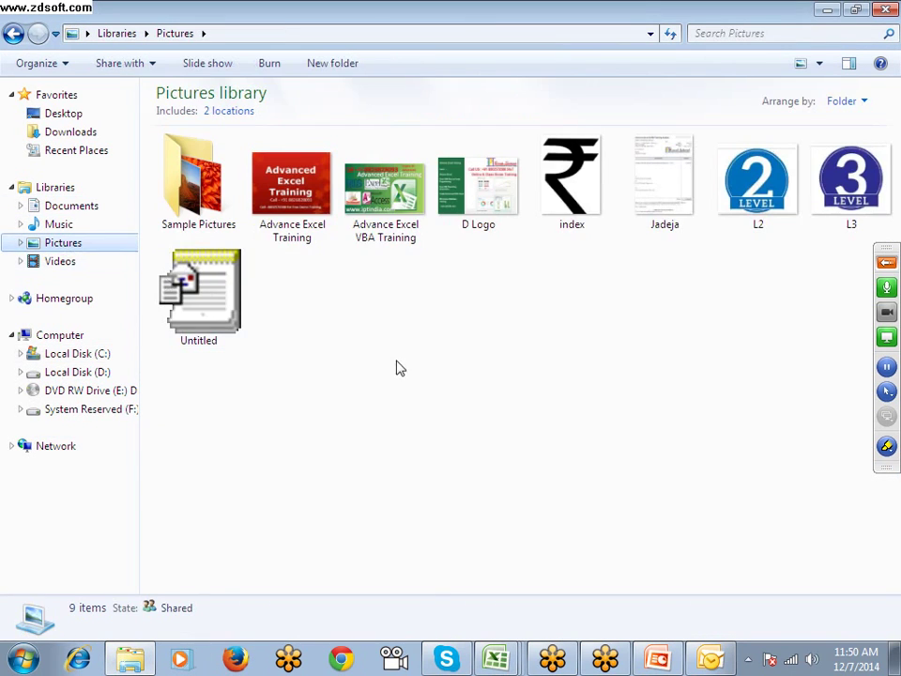
click(219, 289)
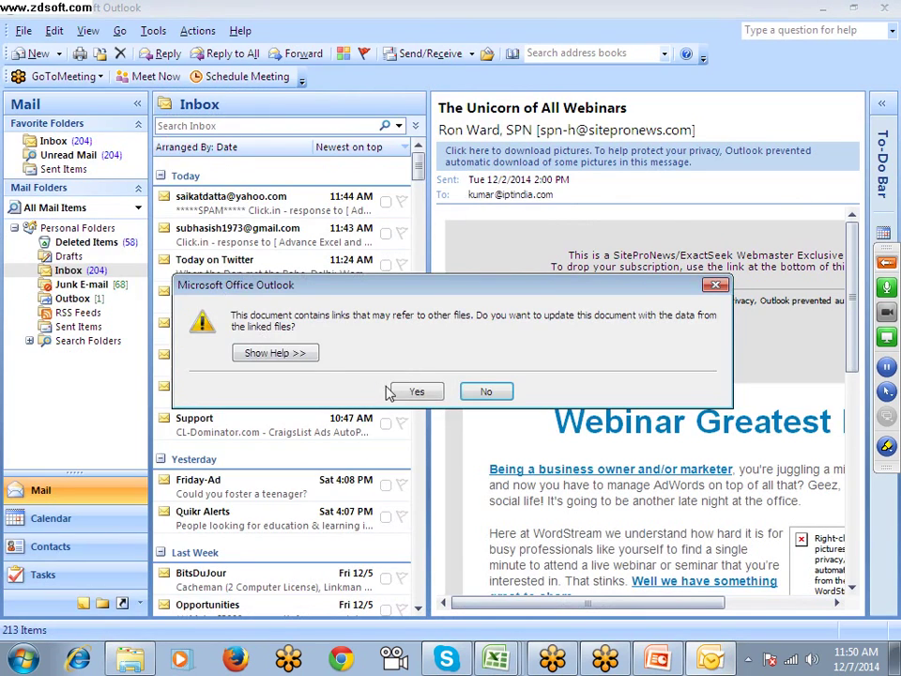
click(411, 389)
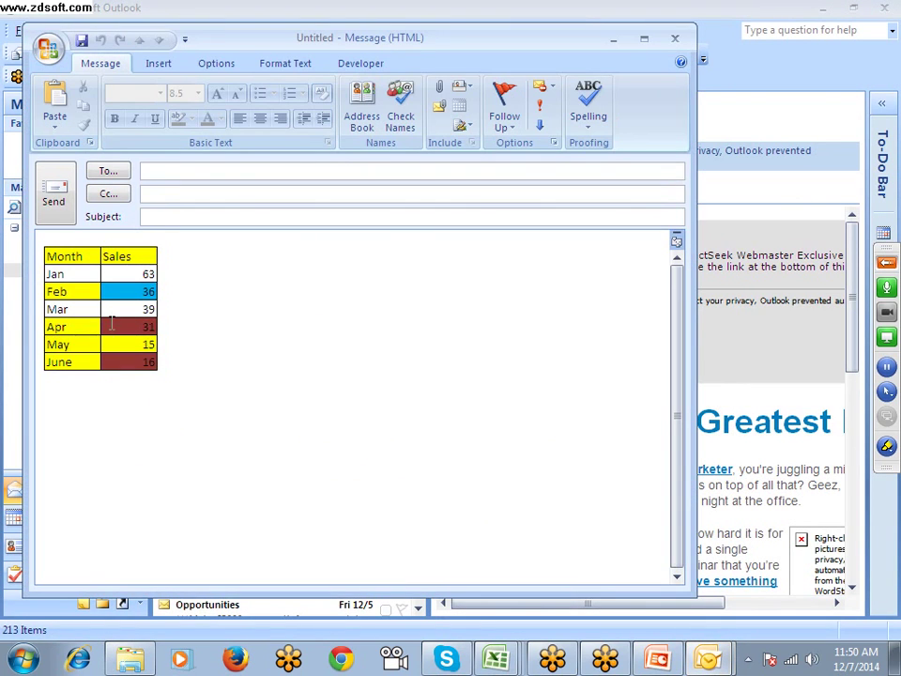
Step: Update the link on the Month/Sales table, then close the message without saving
click(90, 308)
right_click(93, 305)
click(140, 375)
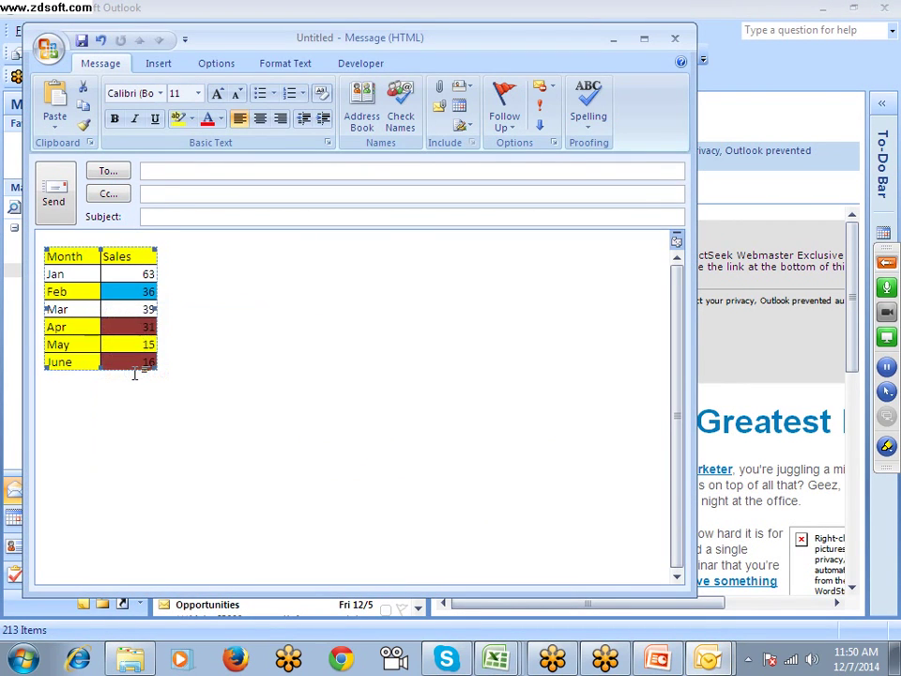
click(243, 348)
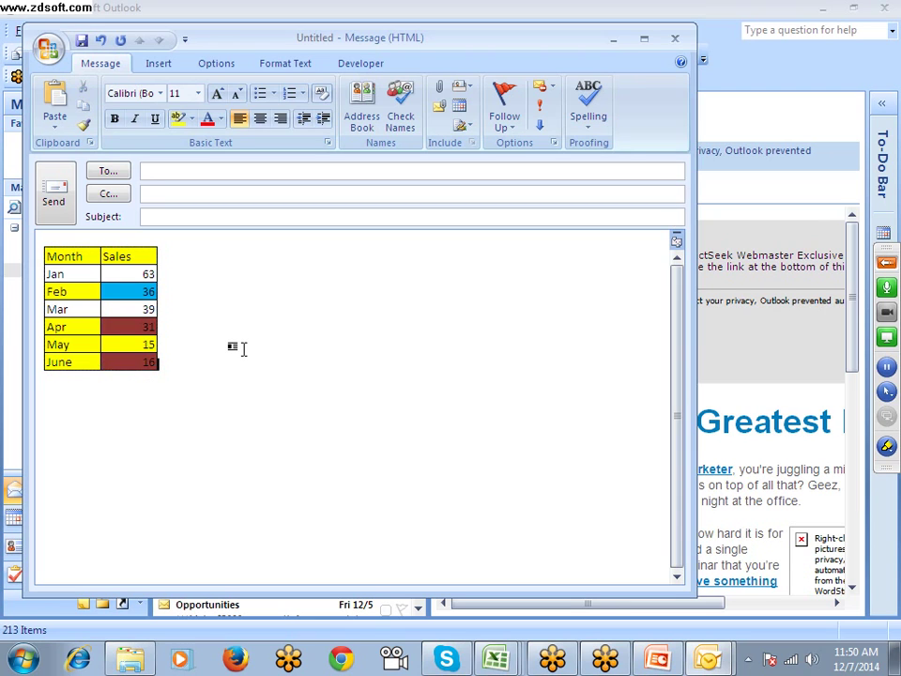
click(674, 39)
click(454, 374)
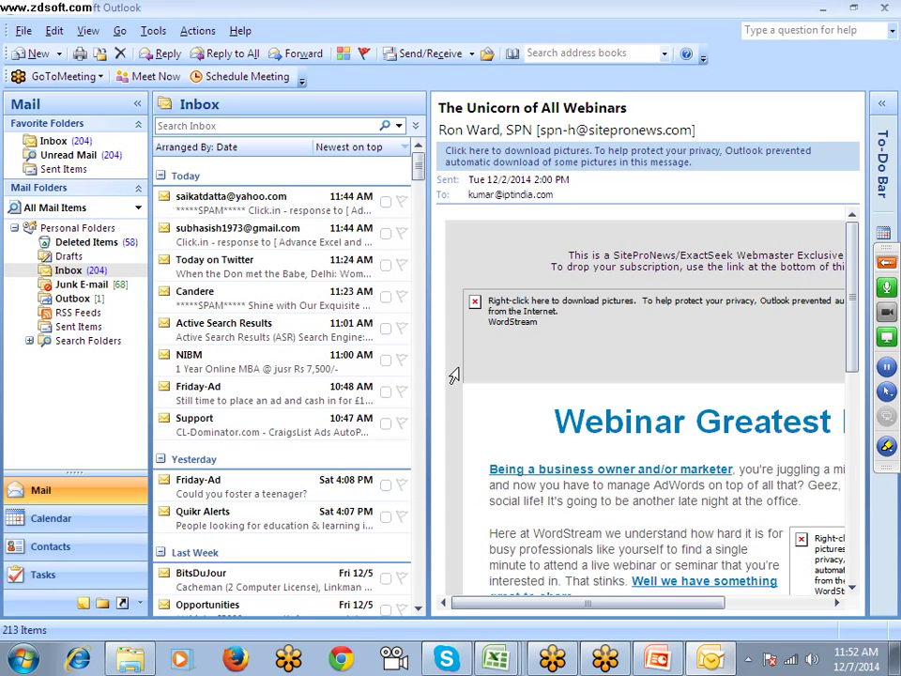
Step: Bring the Book2 Excel workbook to the front from the taskbar
mouse_move(495, 657)
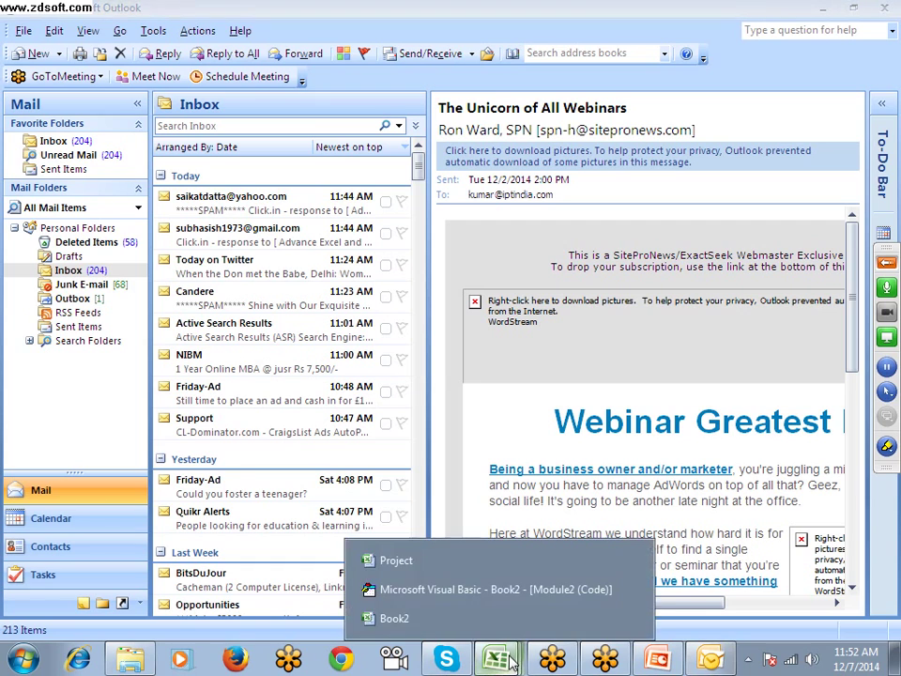
click(460, 617)
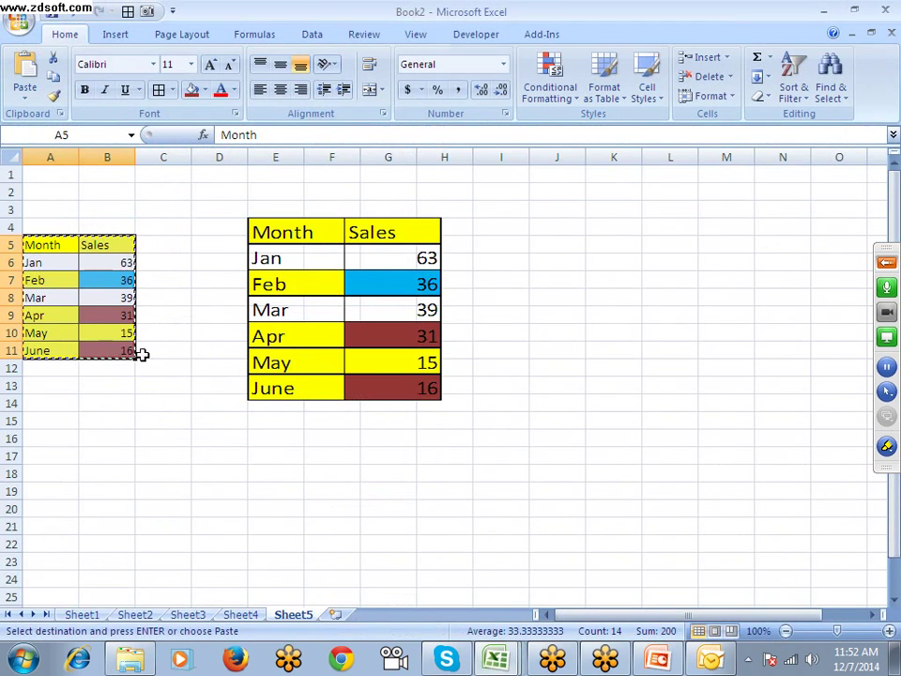
Step: Delete the pasted table picture from Sheet5
click(99, 315)
click(99, 350)
click(99, 316)
double_click(99, 315)
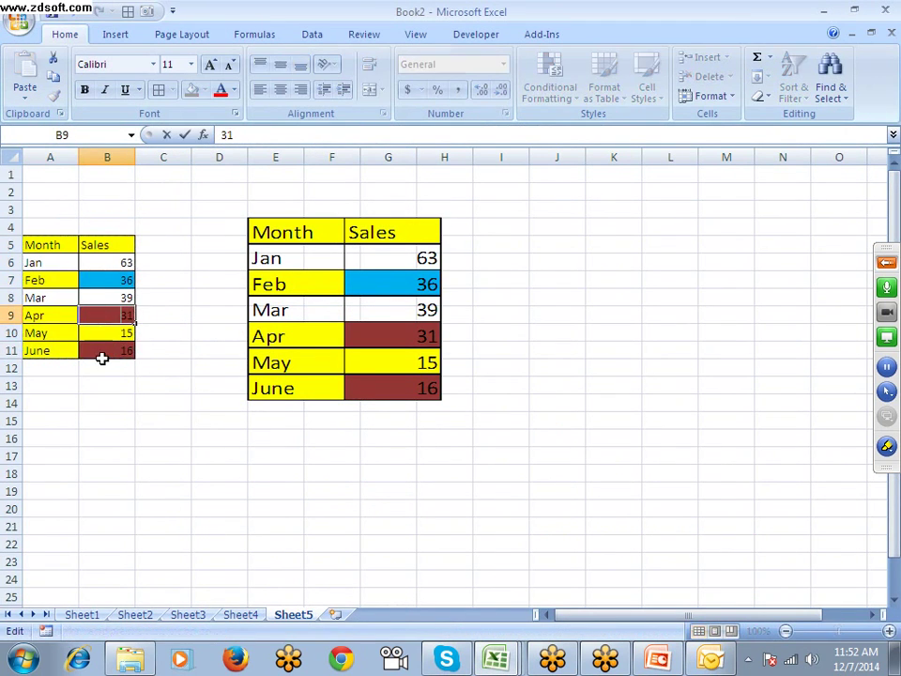
click(101, 359)
click(319, 355)
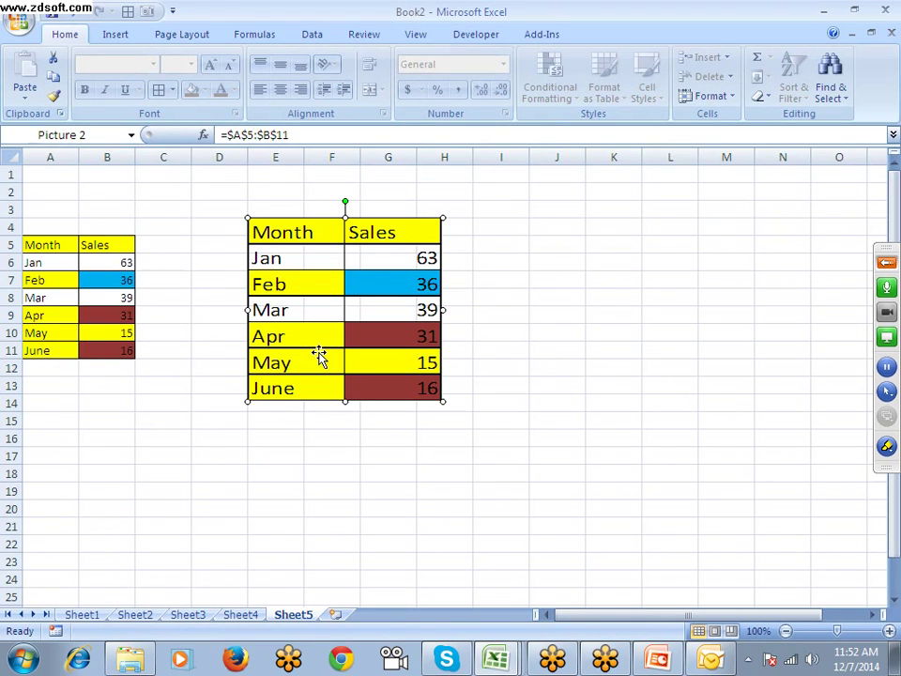
key(Delete)
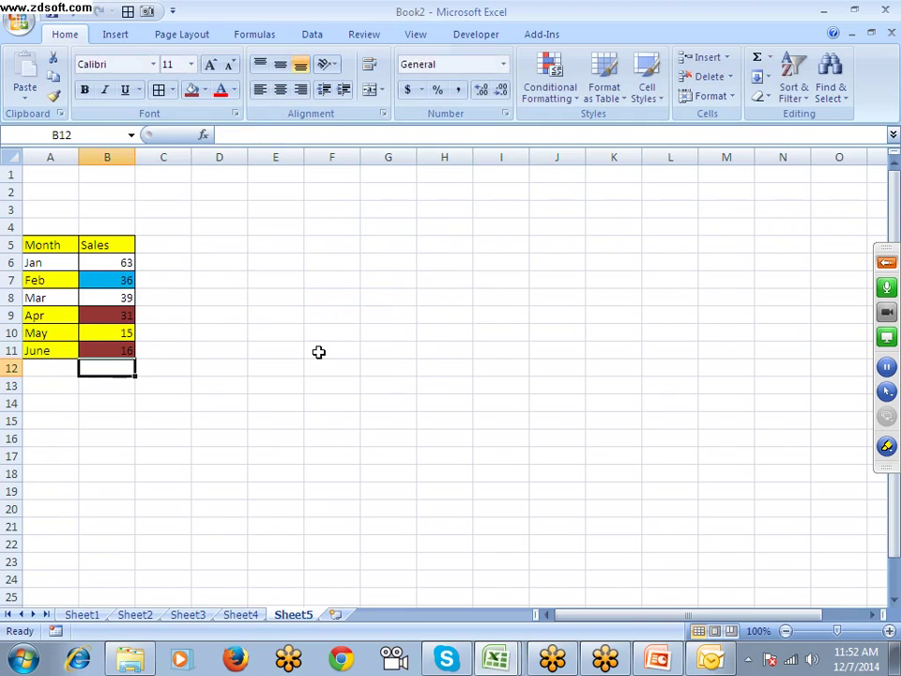
Step: Clear the Month/Sales table and its fills from A4:C13
click(84, 313)
click(47, 232)
drag(47, 232, 173, 381)
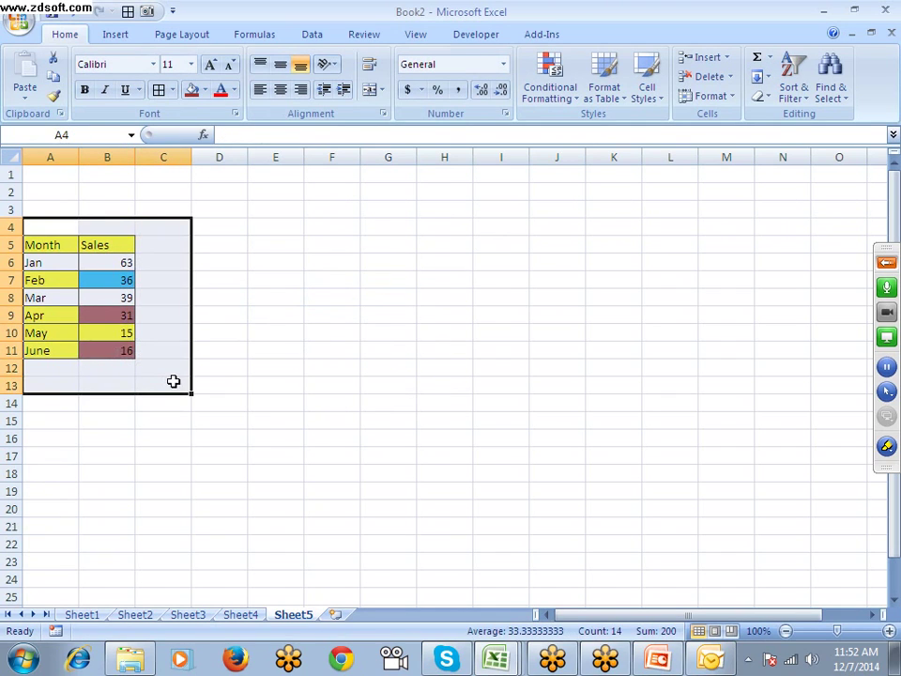
key(Delete)
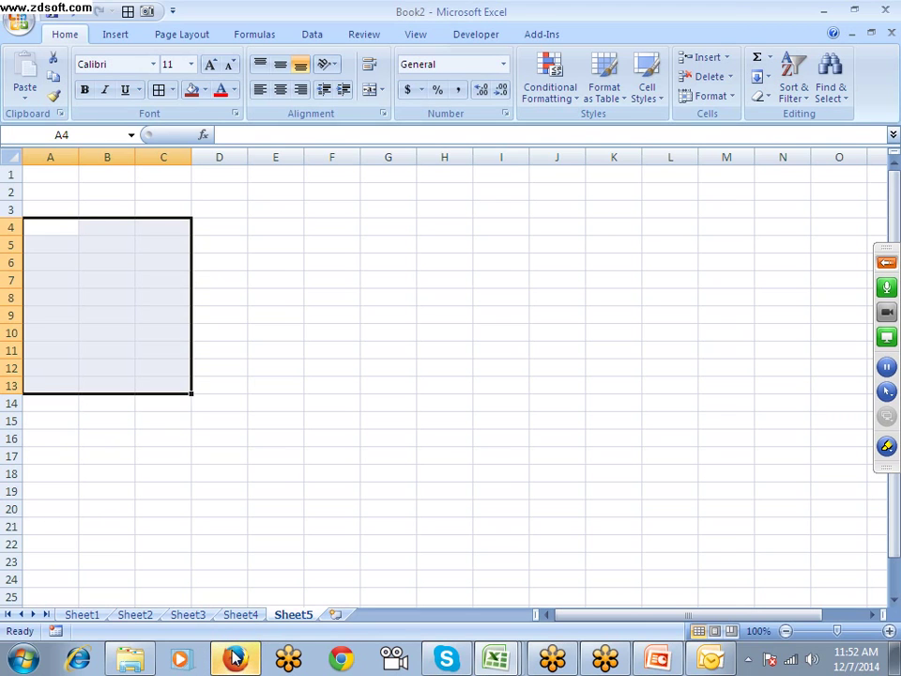
Step: Dismiss the default-browser prompt and extra tab in Firefox, then go to google.com
click(822, 11)
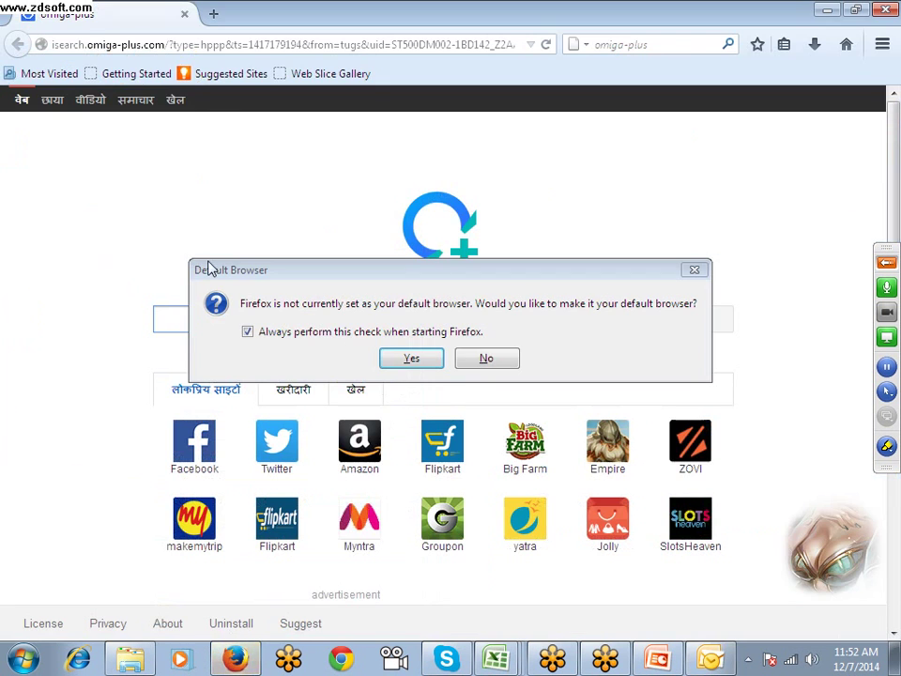
click(415, 361)
click(371, 15)
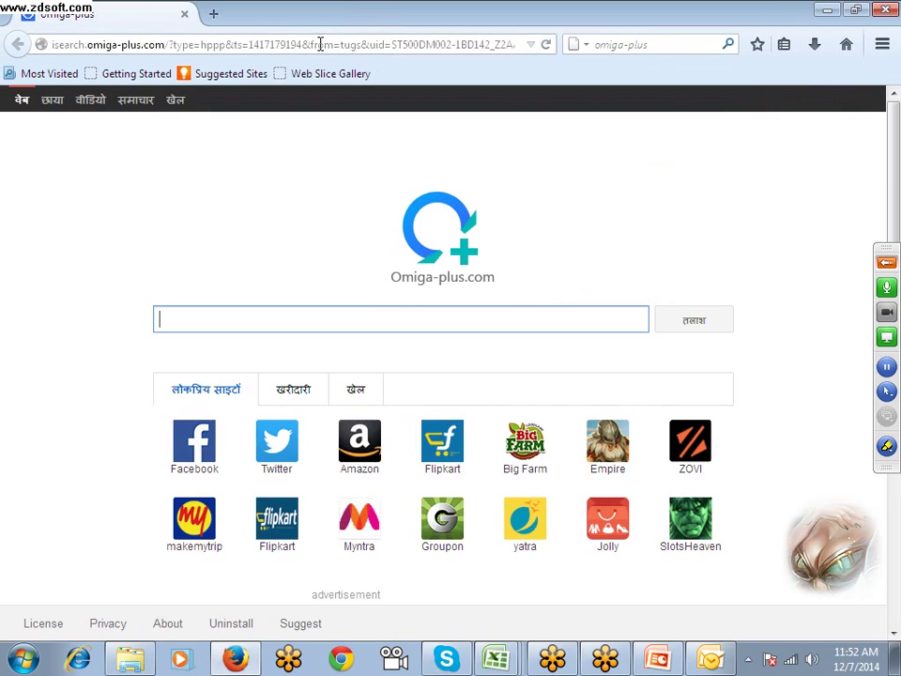
click(322, 43)
text(google.com/)
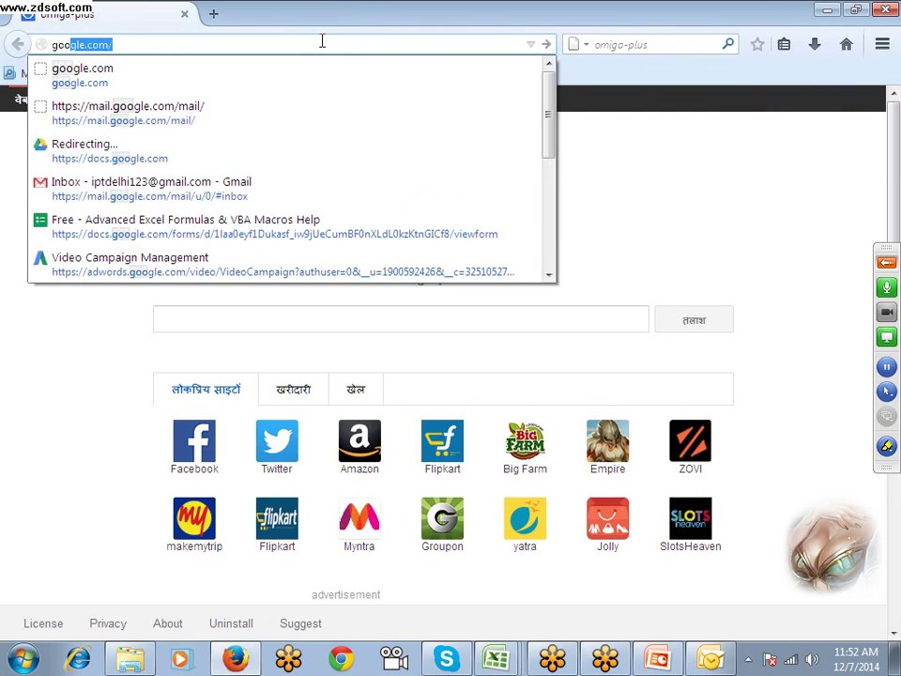
key(Return)
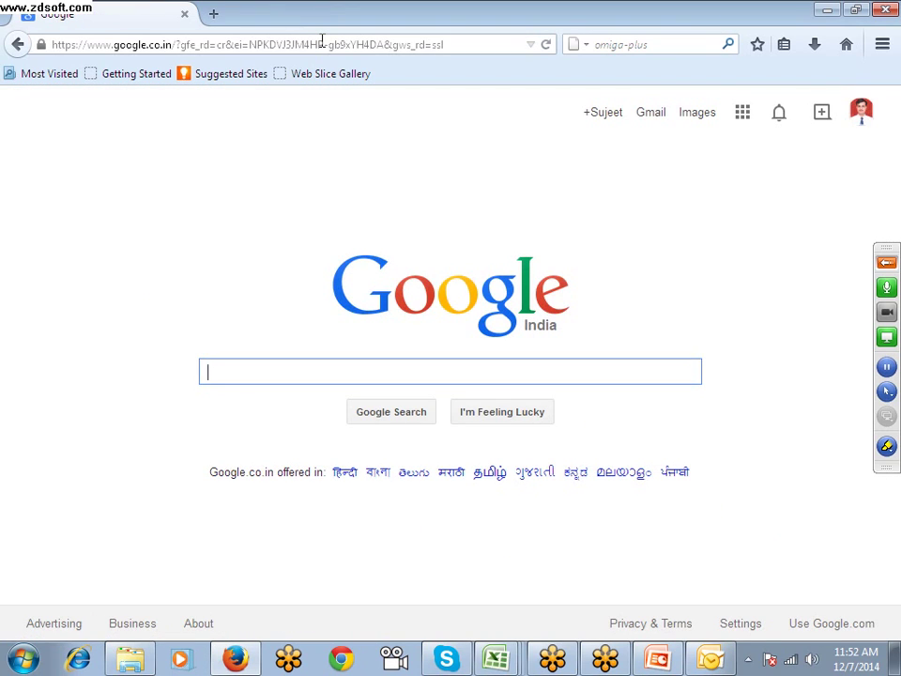
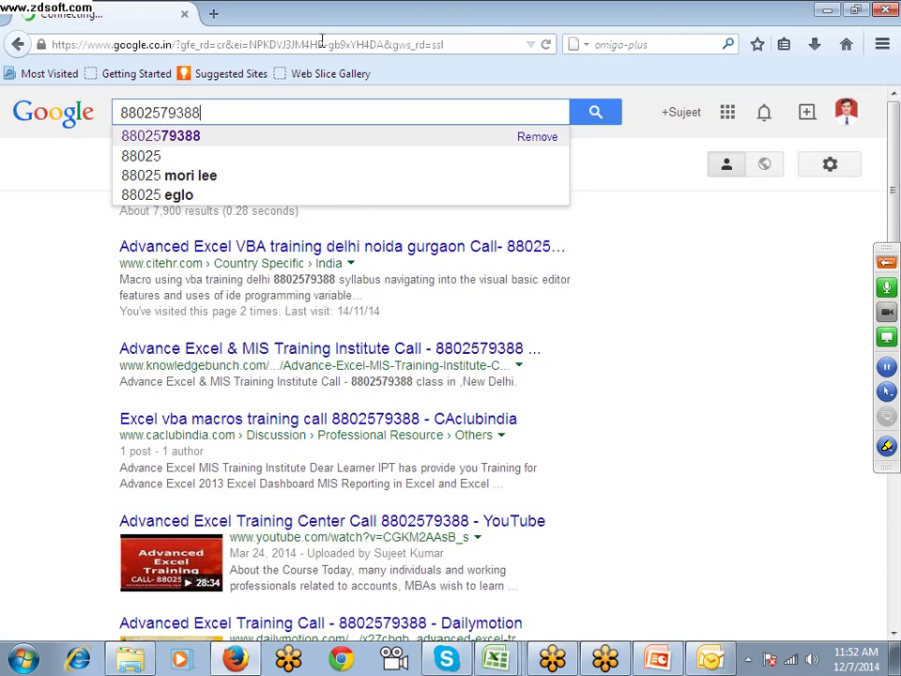
Step: Search Google for the institute's phone number and copy the first result's link address
key(Return)
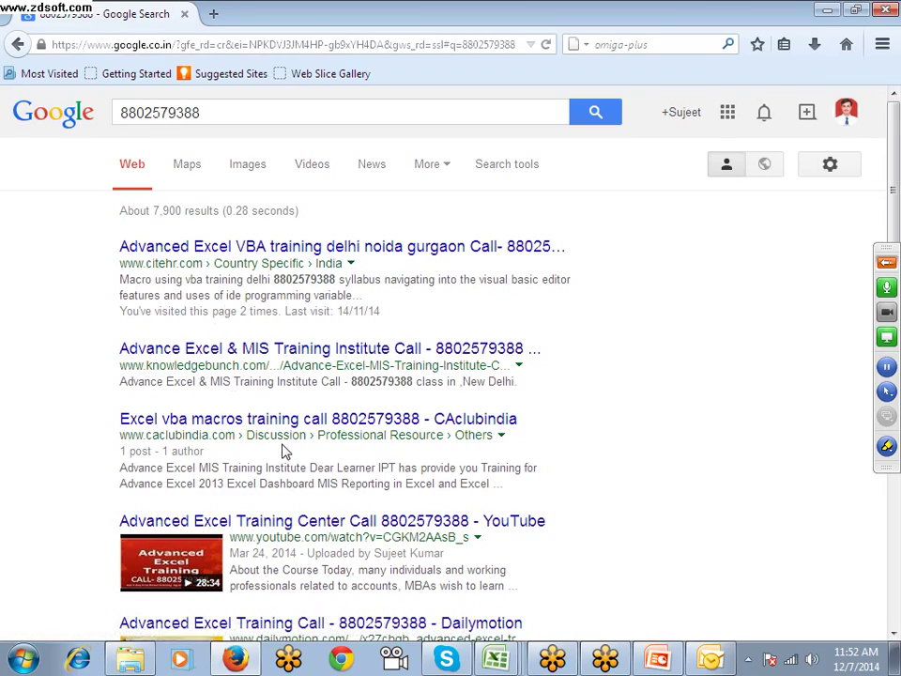
scroll(281, 446, down, 10)
scroll(278, 449, up, 10)
scroll(246, 376, down, 4)
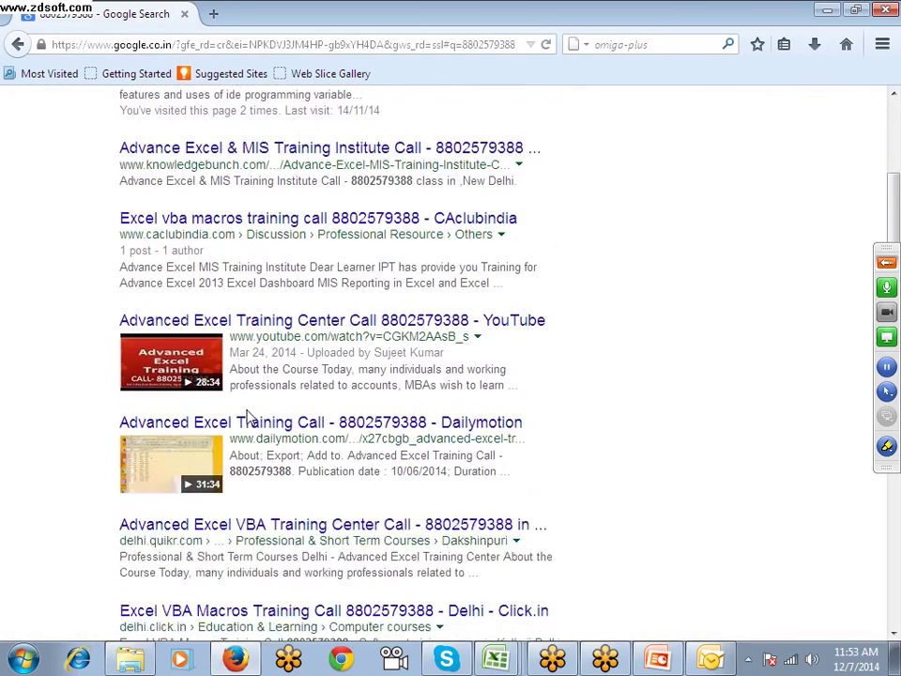
scroll(247, 417, up, 4)
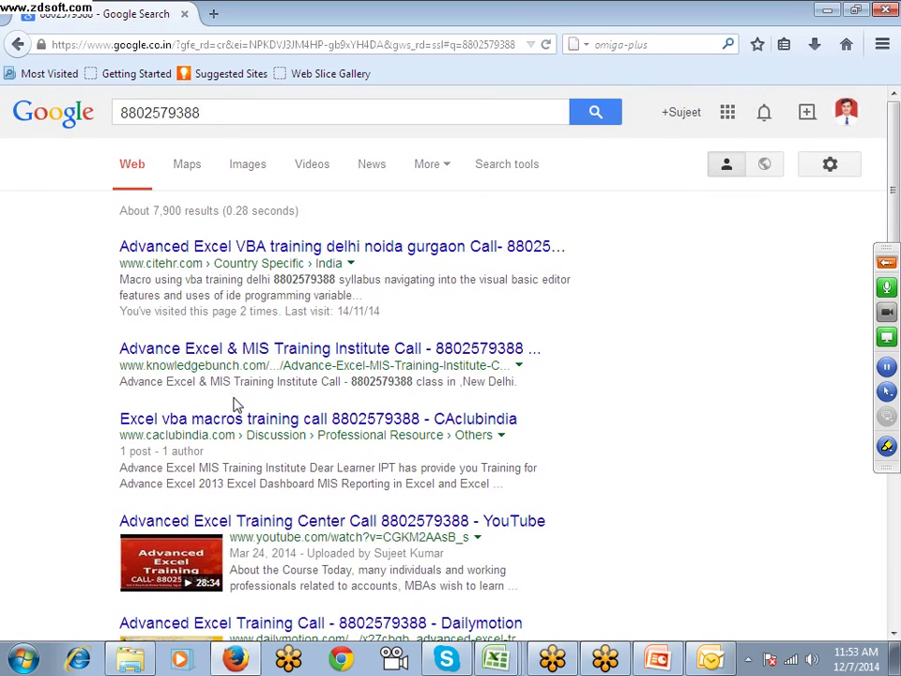
right_click(238, 255)
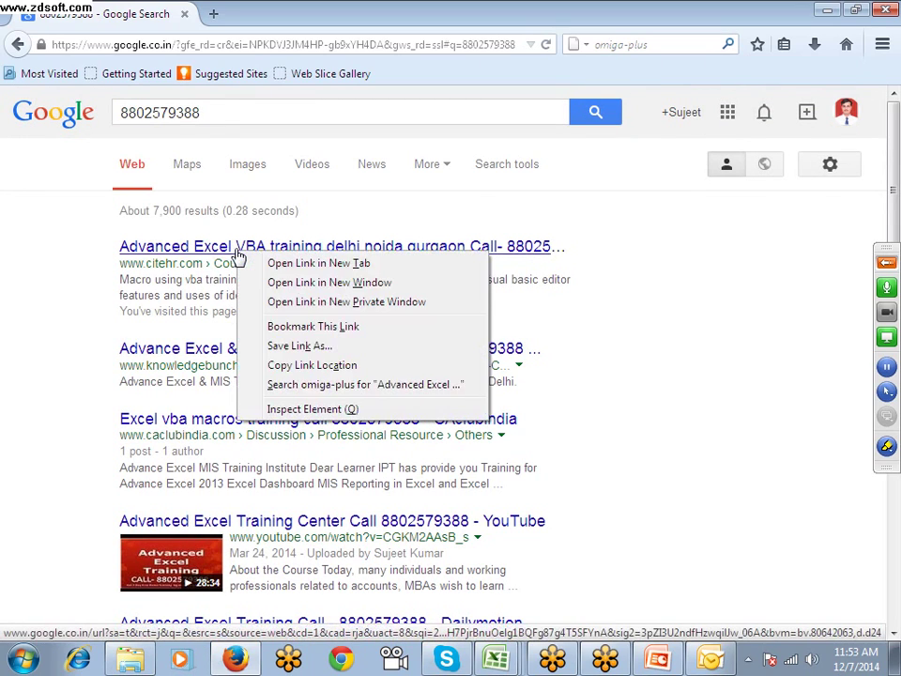
click(286, 365)
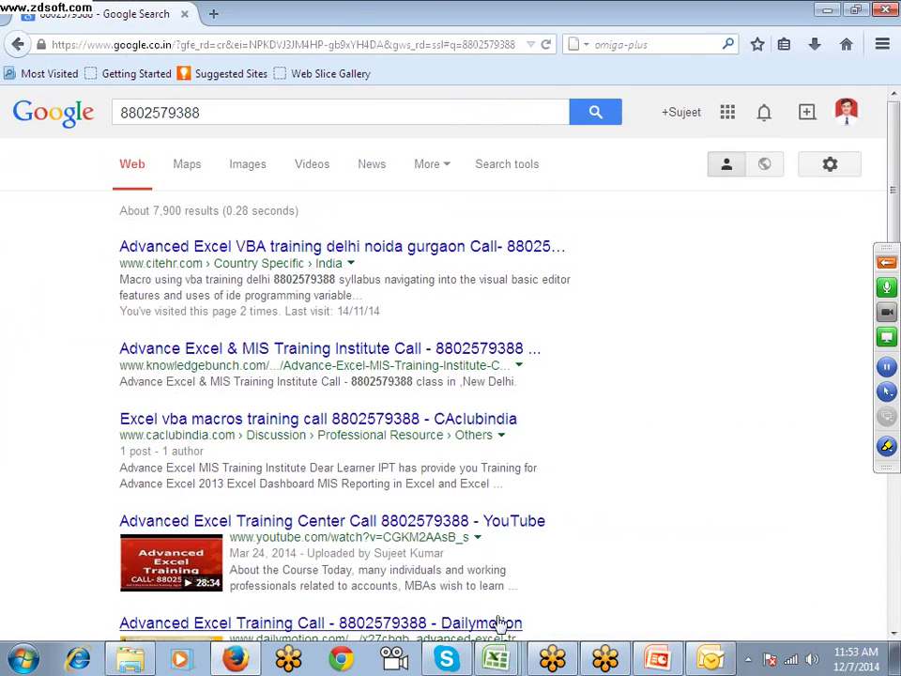
Step: Paste the copied first result link into cell A1 of Book2
mouse_move(495, 659)
click(507, 623)
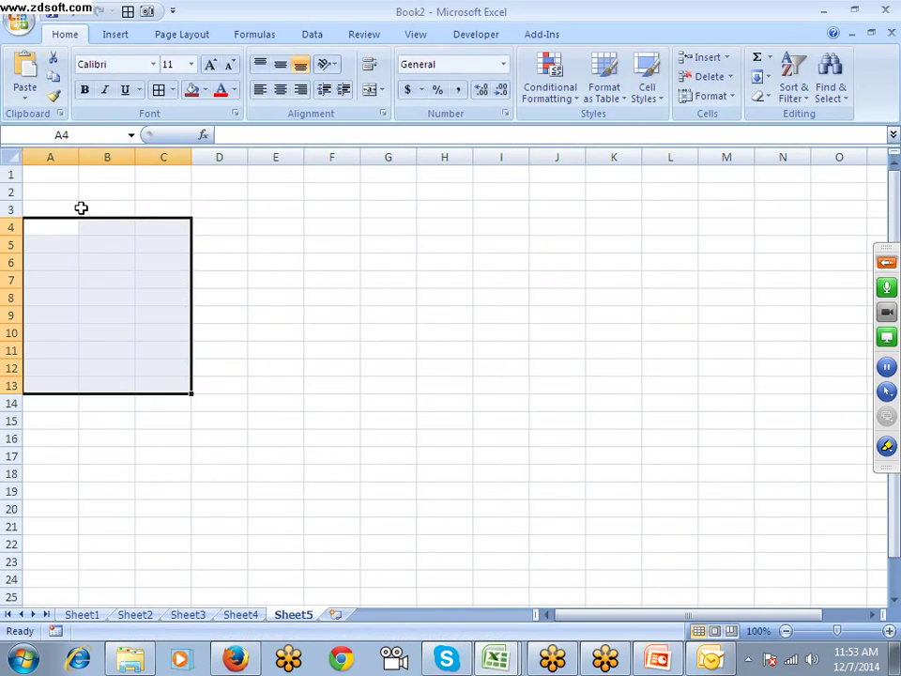
click(79, 181)
key(ctrl+v)
Step: Copy the second search result's link in Firefox and paste it into A2
key(alt+Tab)
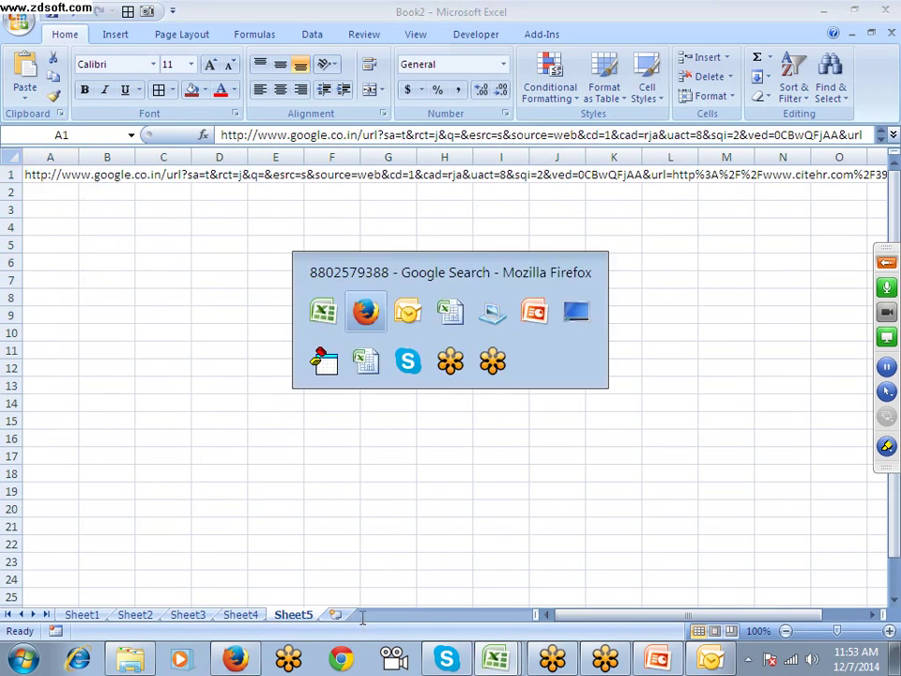
right_click(177, 347)
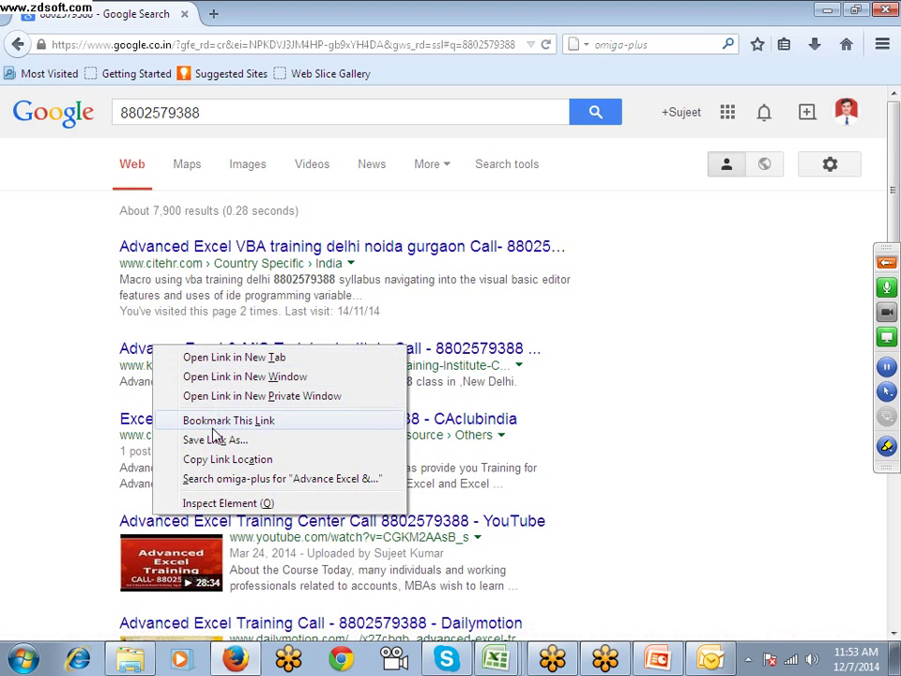
click(217, 460)
key(alt+Tab)
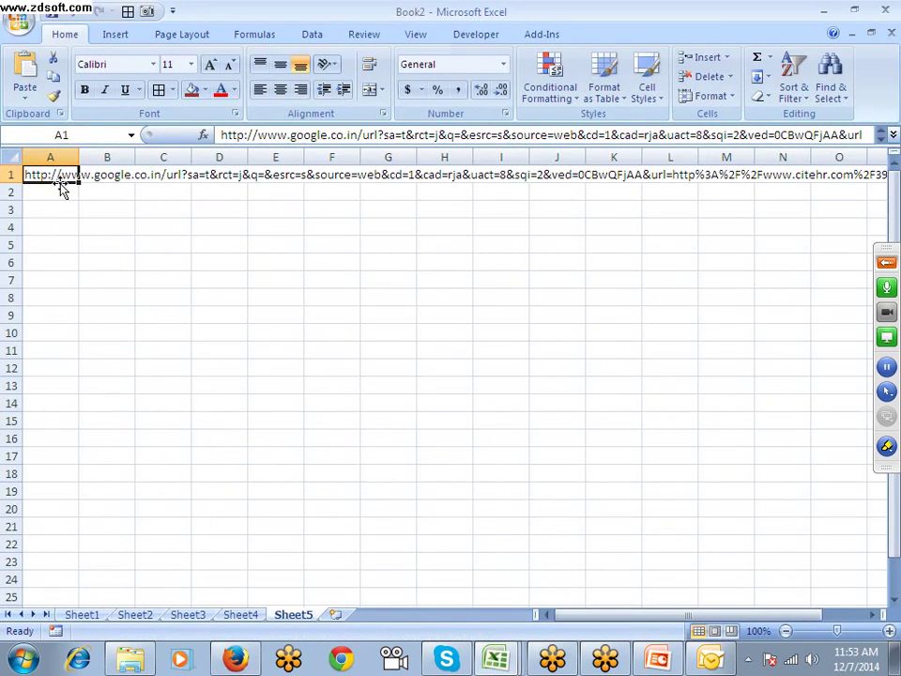
click(62, 190)
key(ctrl+v)
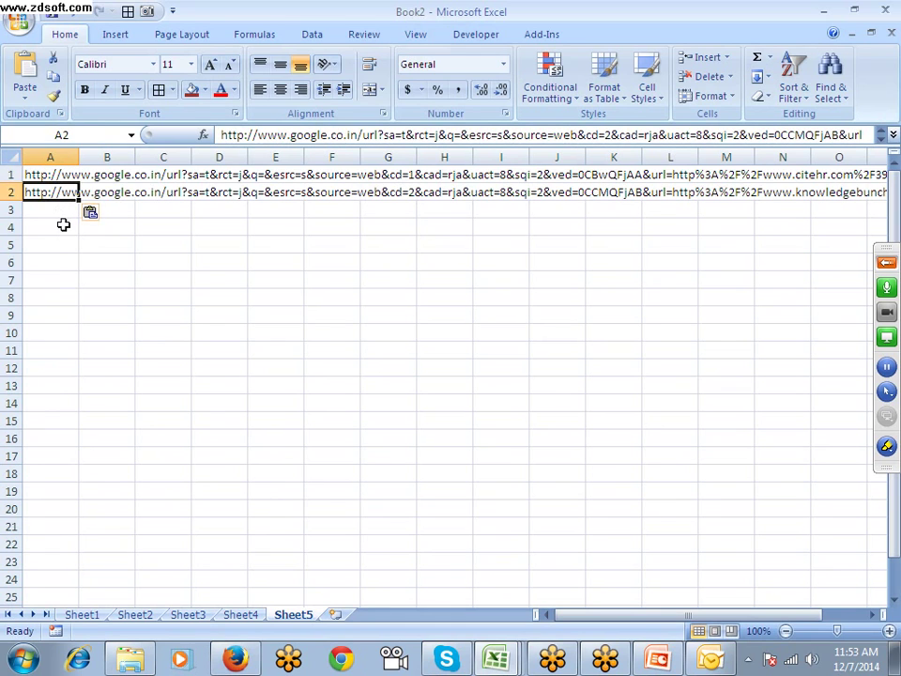
Step: Clear the two pasted links from A1:A2
key(alt+Tab)
drag(52, 175, 54, 191)
key(Delete)
click(81, 213)
Step: Open the Office Clipboard pane from the Home tab and Clear All its items
click(73, 208)
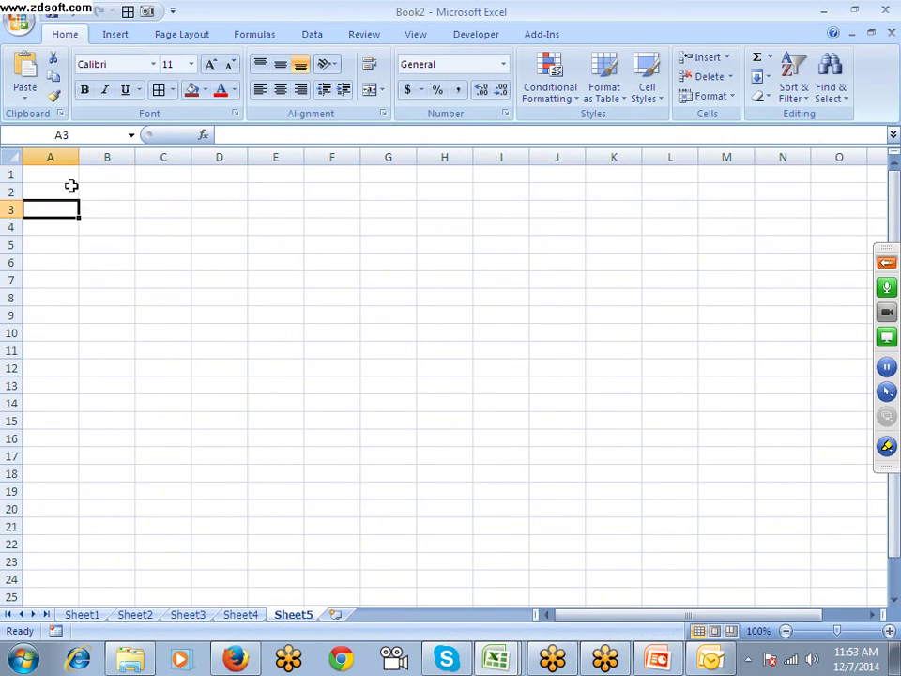
click(67, 190)
click(60, 113)
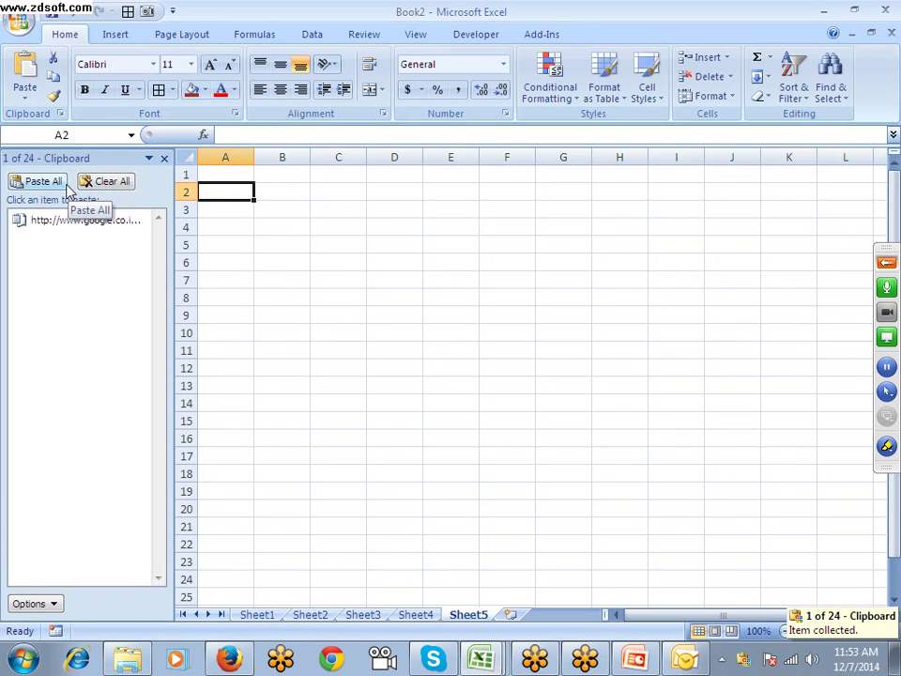
click(106, 186)
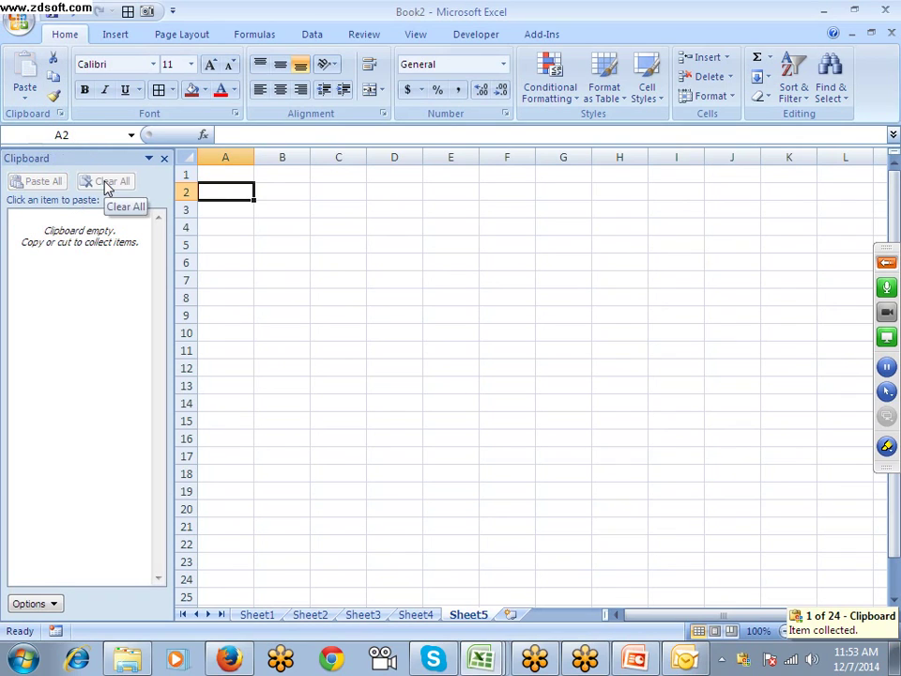
click(211, 173)
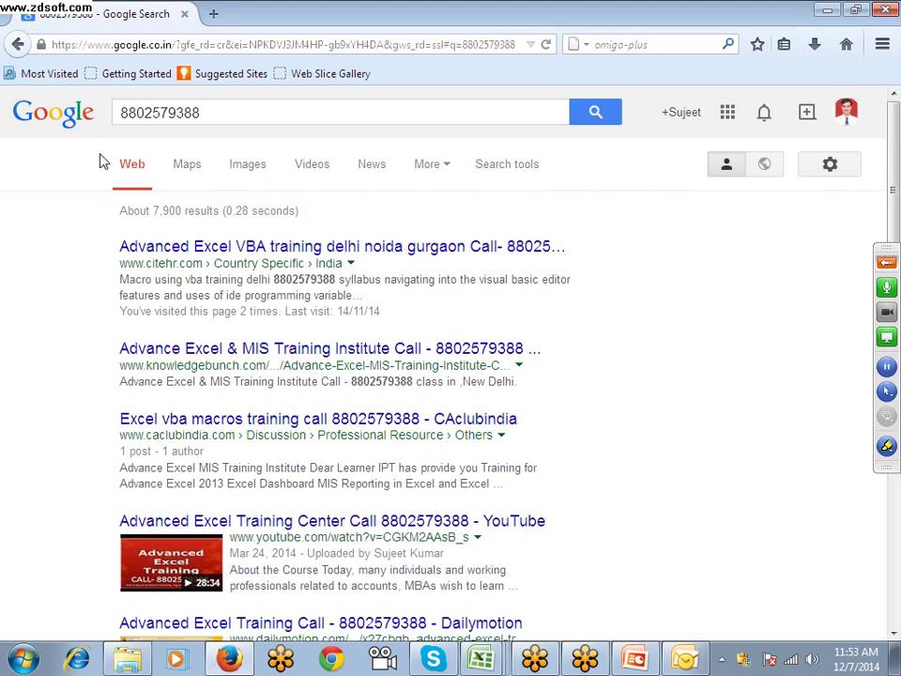
Step: Copy the first five result links, including YouTube and Dailymotion, into the Office Clipboard
right_click(145, 252)
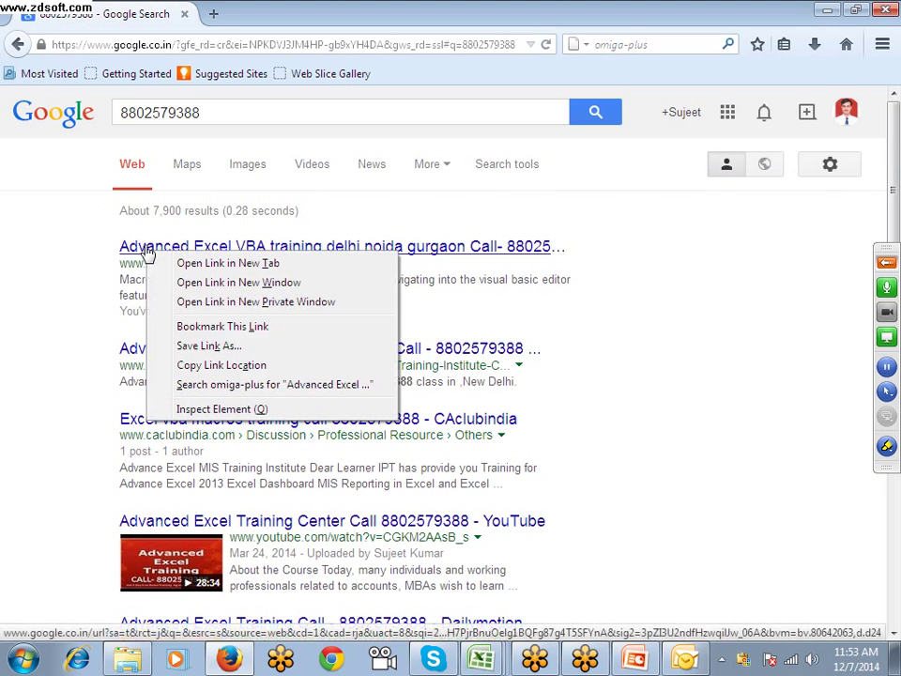
click(215, 365)
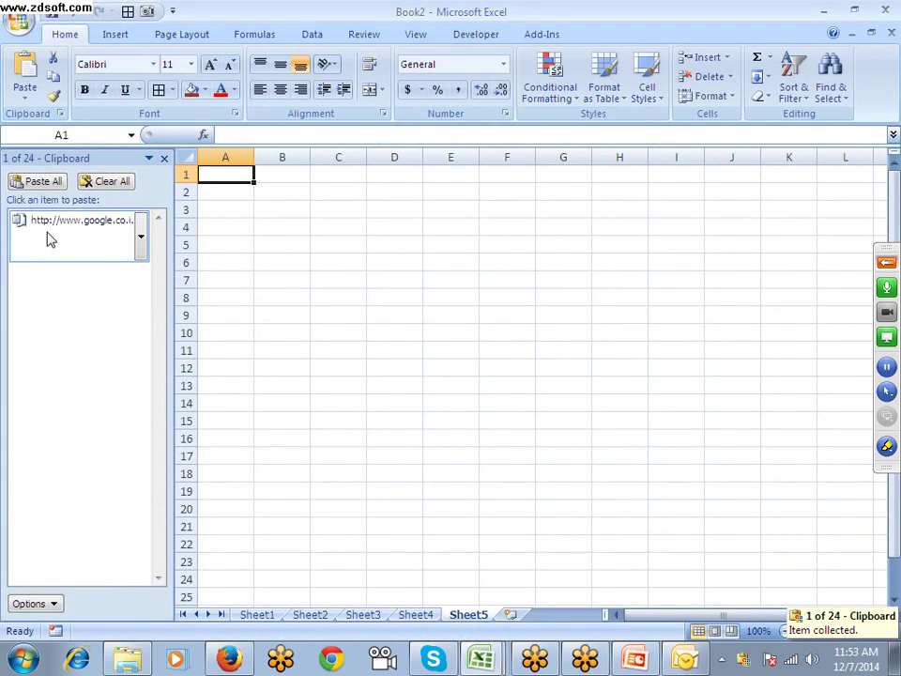
key(alt+Tab)
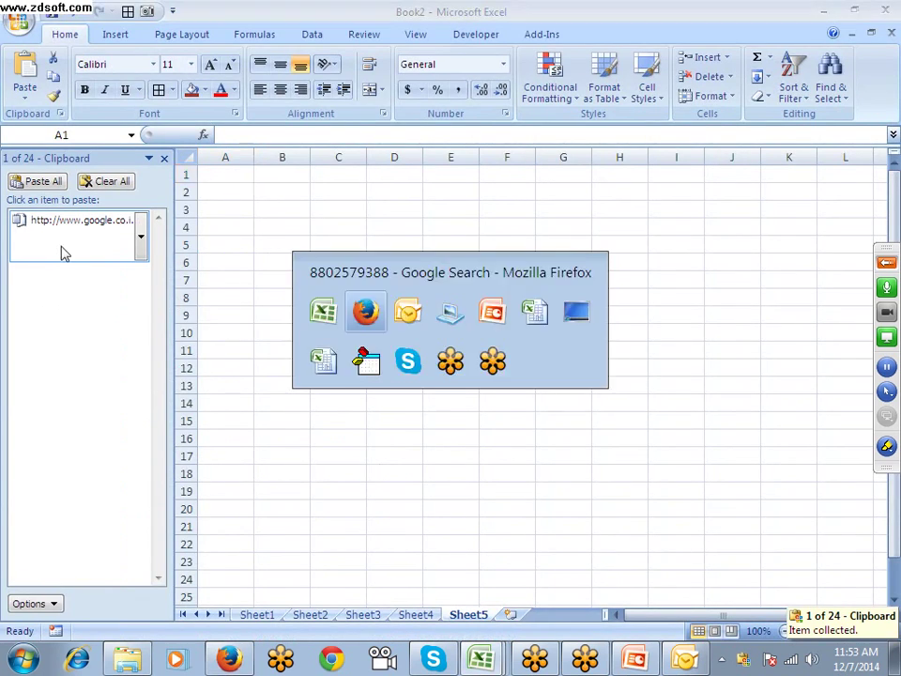
right_click(199, 358)
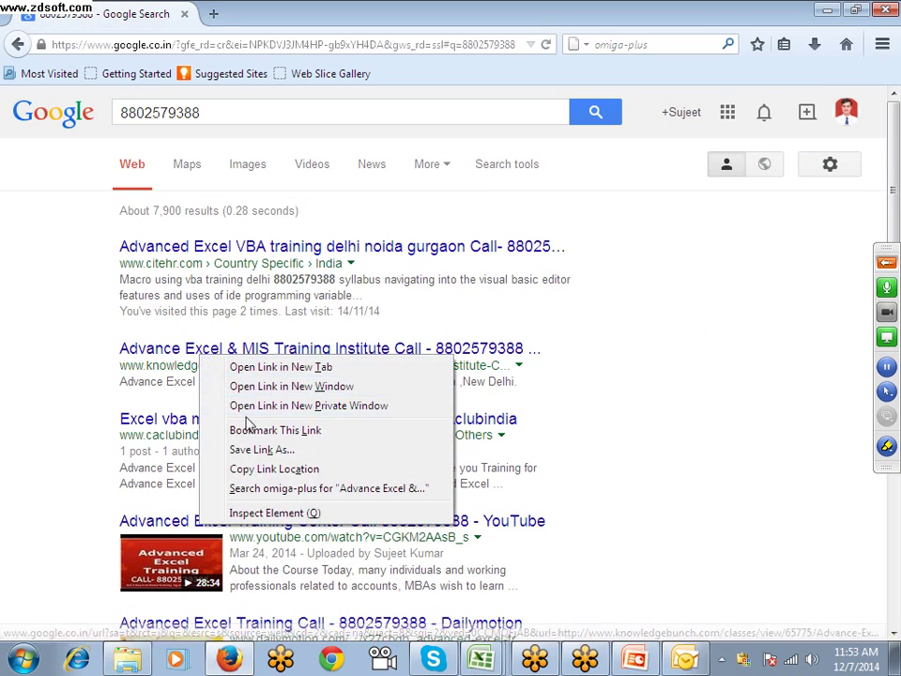
click(286, 468)
right_click(240, 424)
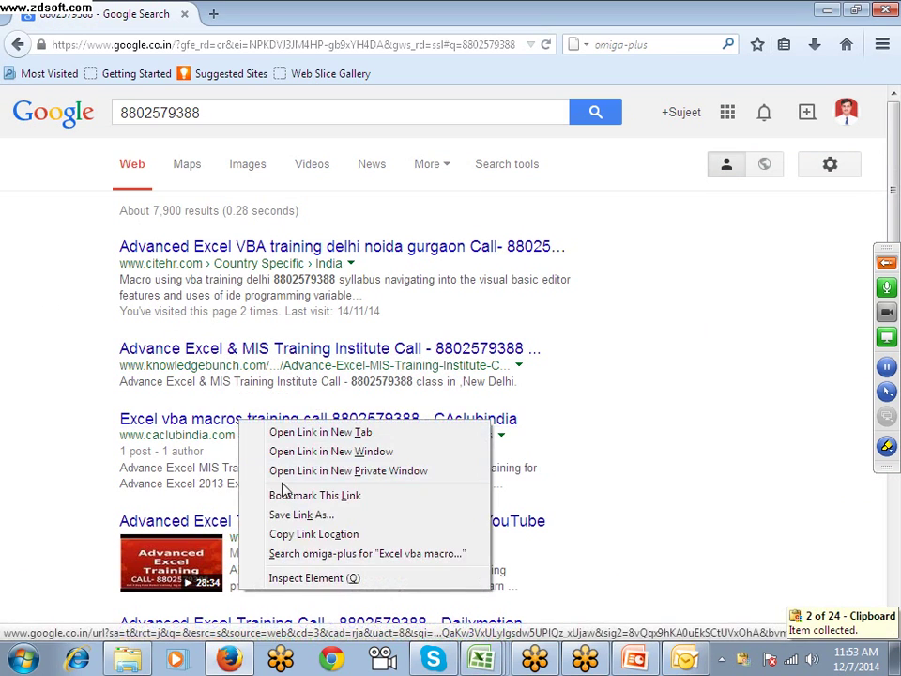
click(287, 533)
scroll(277, 505, down, 2)
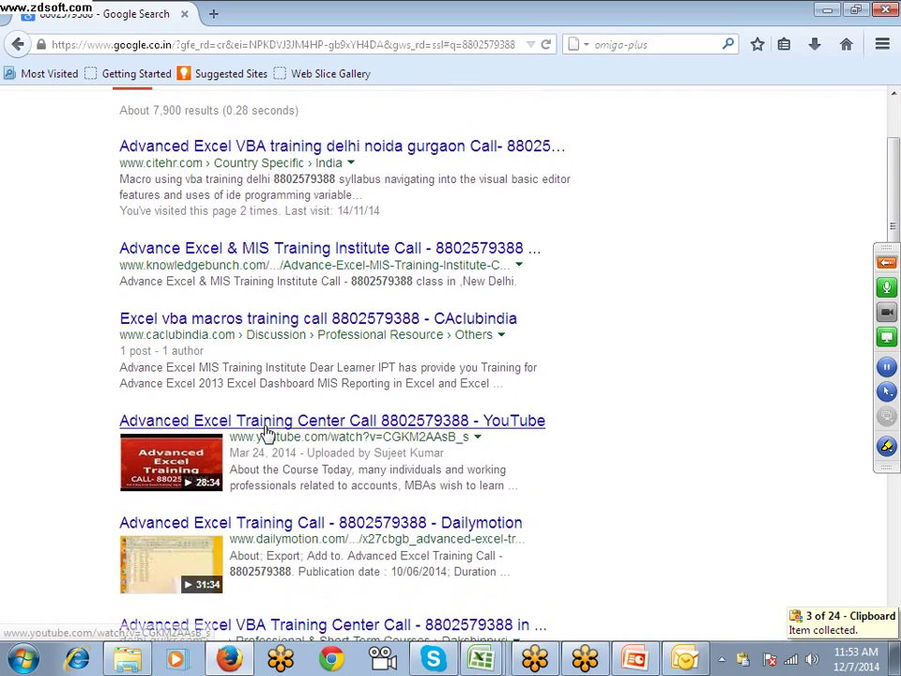
right_click(265, 426)
click(313, 540)
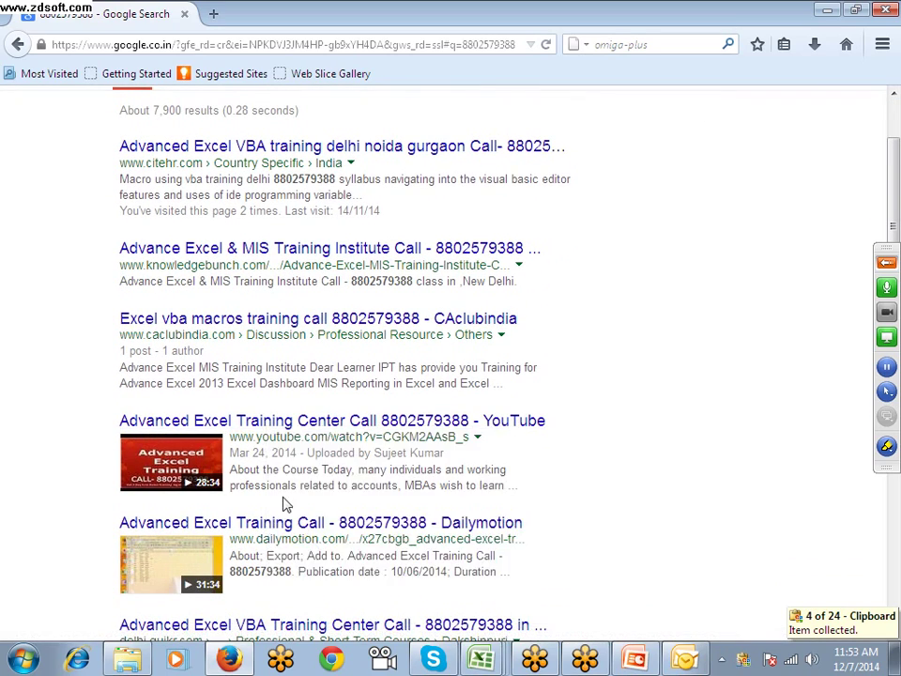
scroll(255, 308, down, 6)
right_click(250, 232)
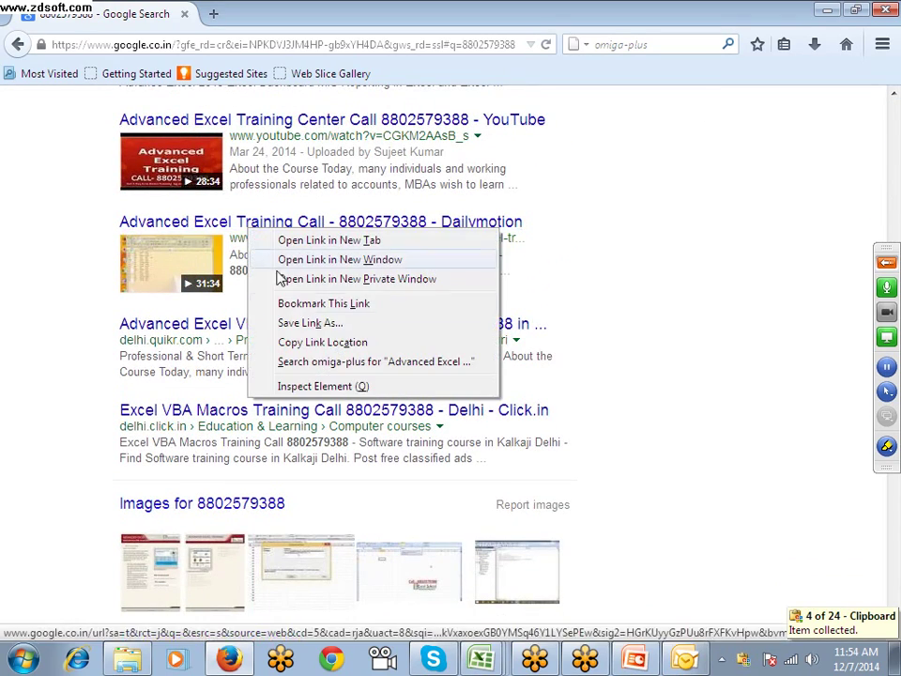
click(310, 341)
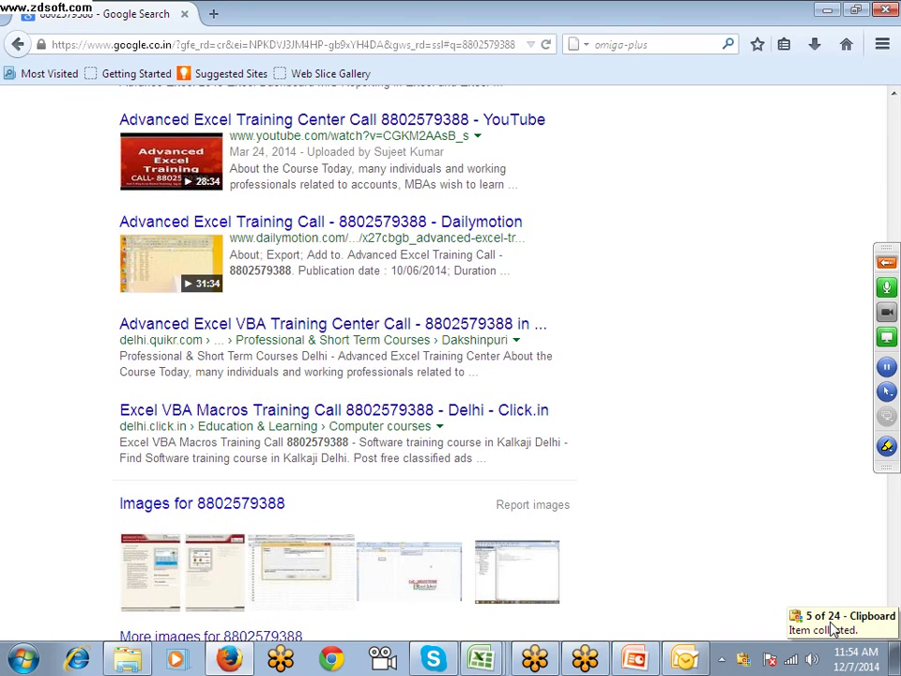
Step: Copy five more Excel training result links, bringing the clipboard to ten items
right_click(290, 323)
click(347, 438)
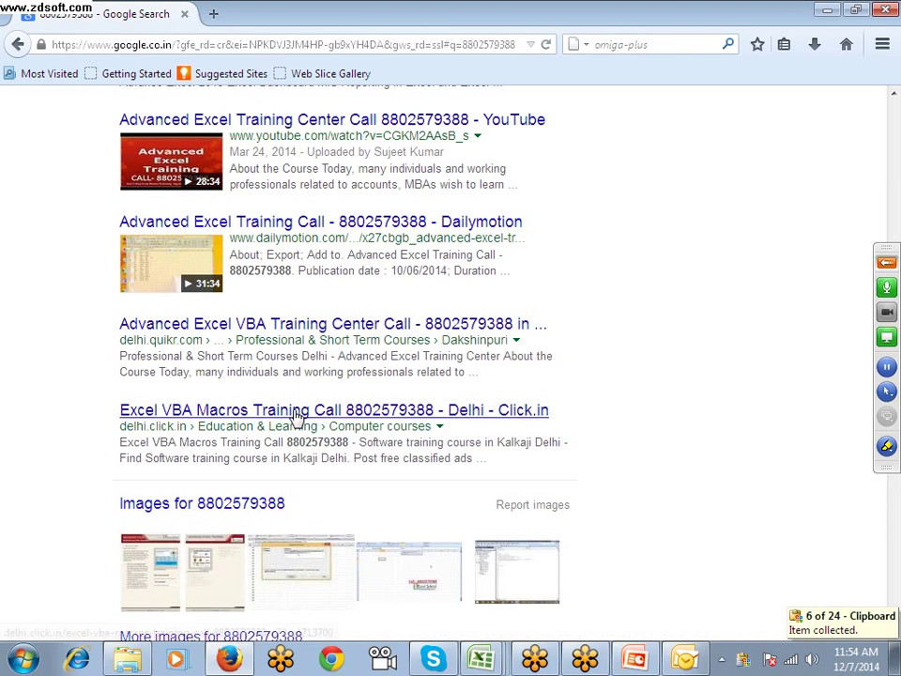
right_click(295, 415)
click(371, 527)
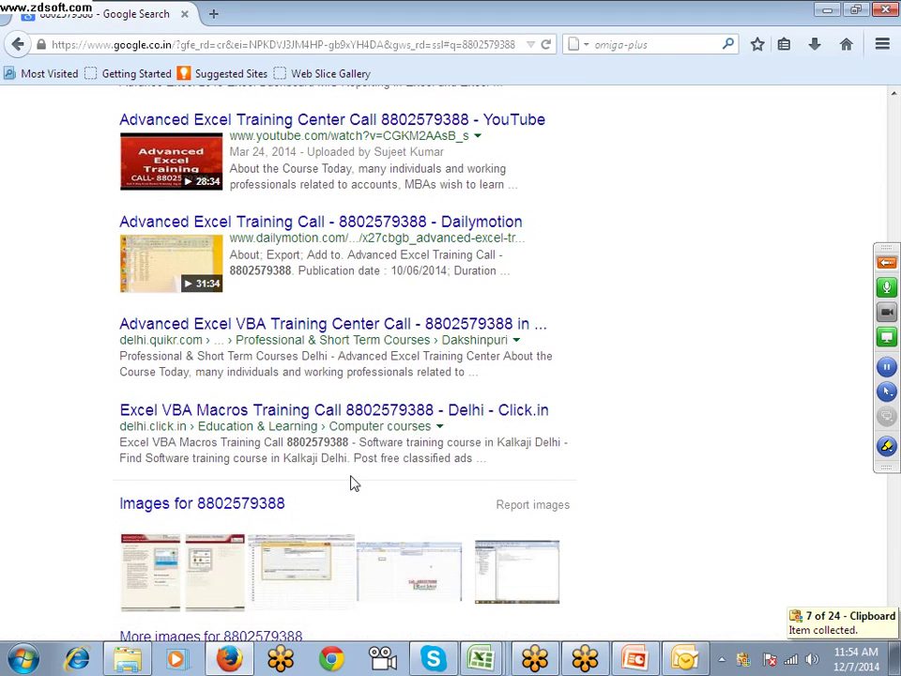
scroll(319, 465, down, 5)
right_click(271, 288)
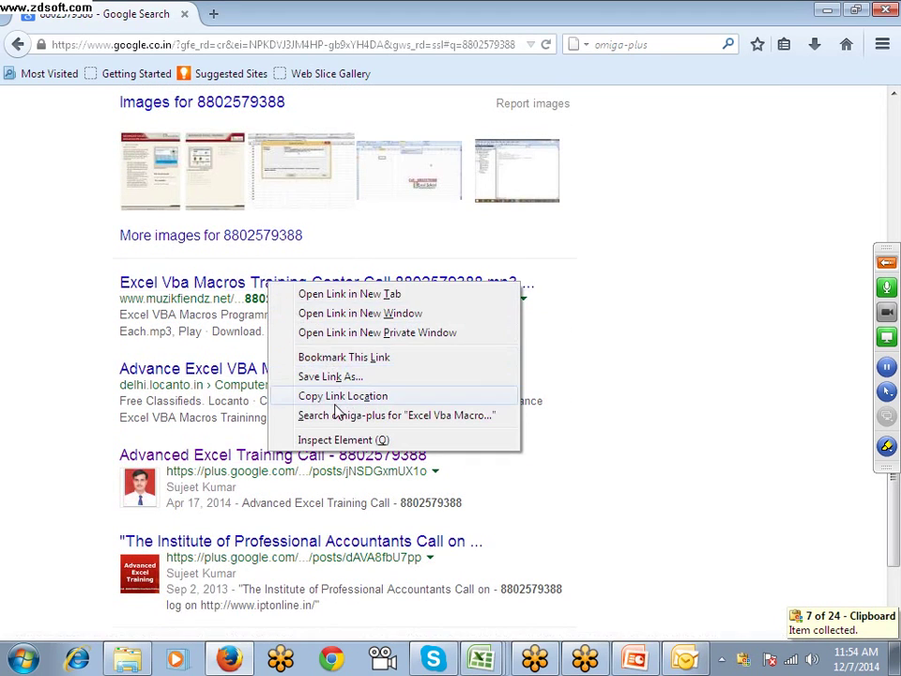
click(337, 404)
right_click(294, 364)
right_click(284, 370)
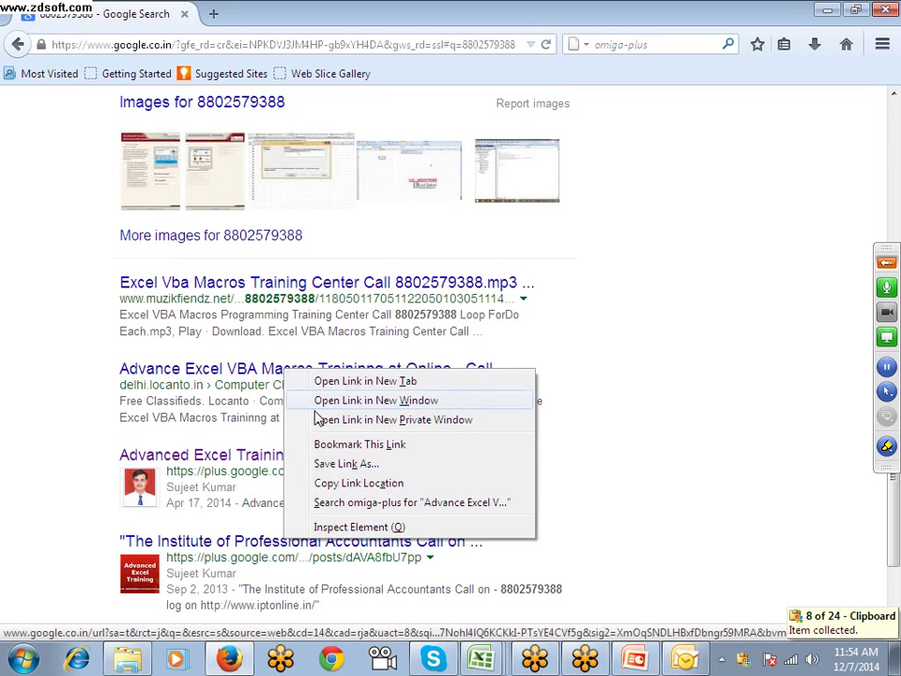
click(336, 483)
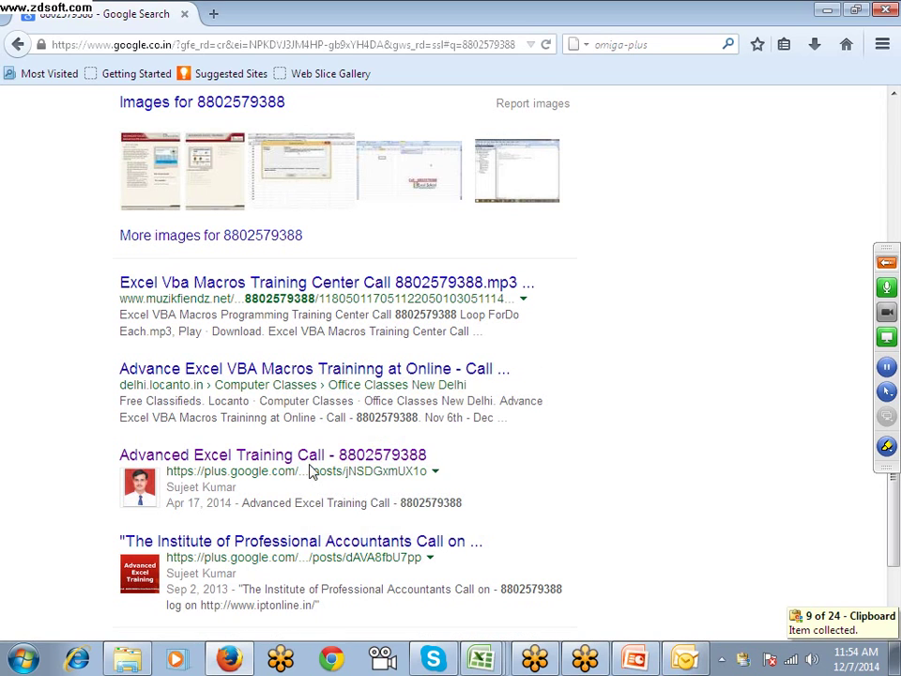
right_click(314, 467)
right_click(301, 456)
right_click(308, 459)
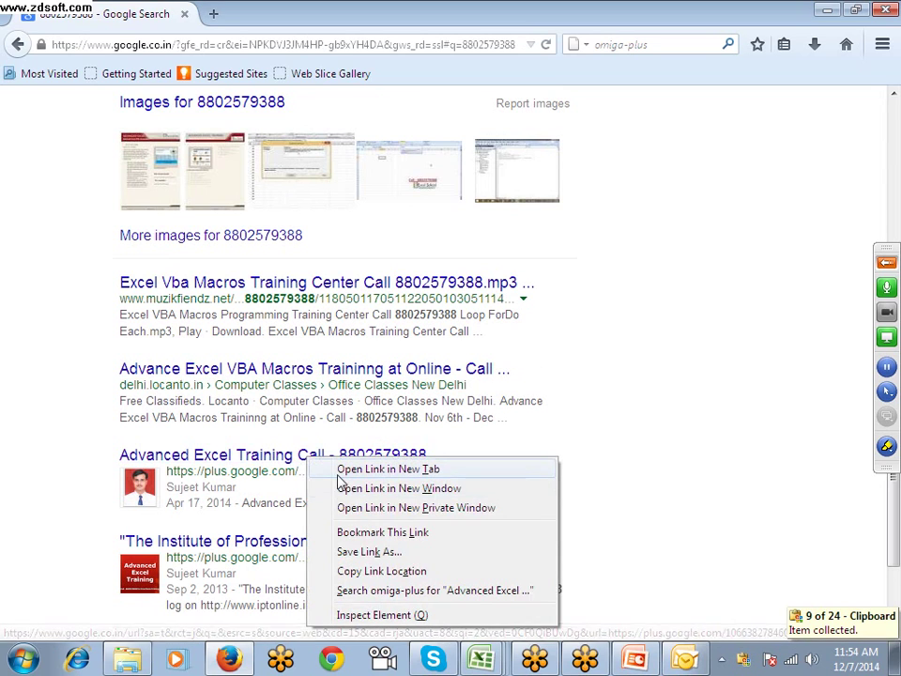
click(374, 573)
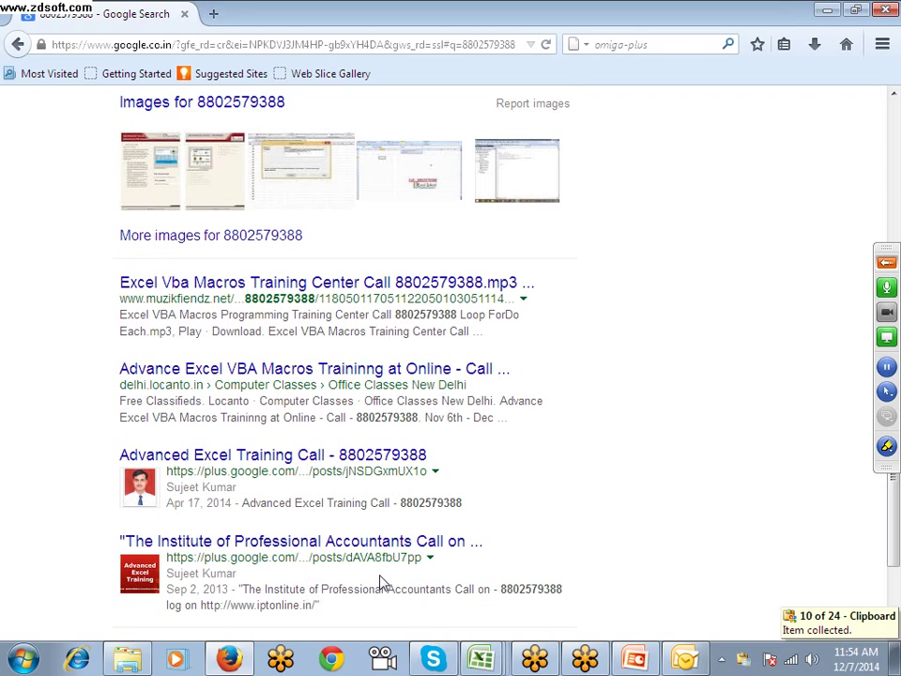
key(alt+Tab)
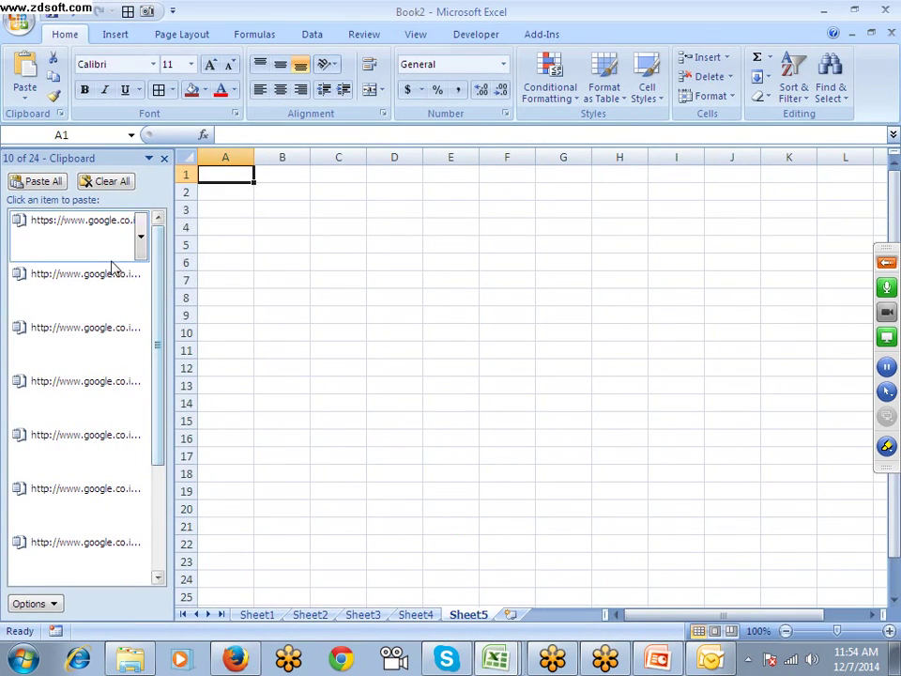
Step: Paste collected links into A1 and A2, then Paste All down column A
click(106, 349)
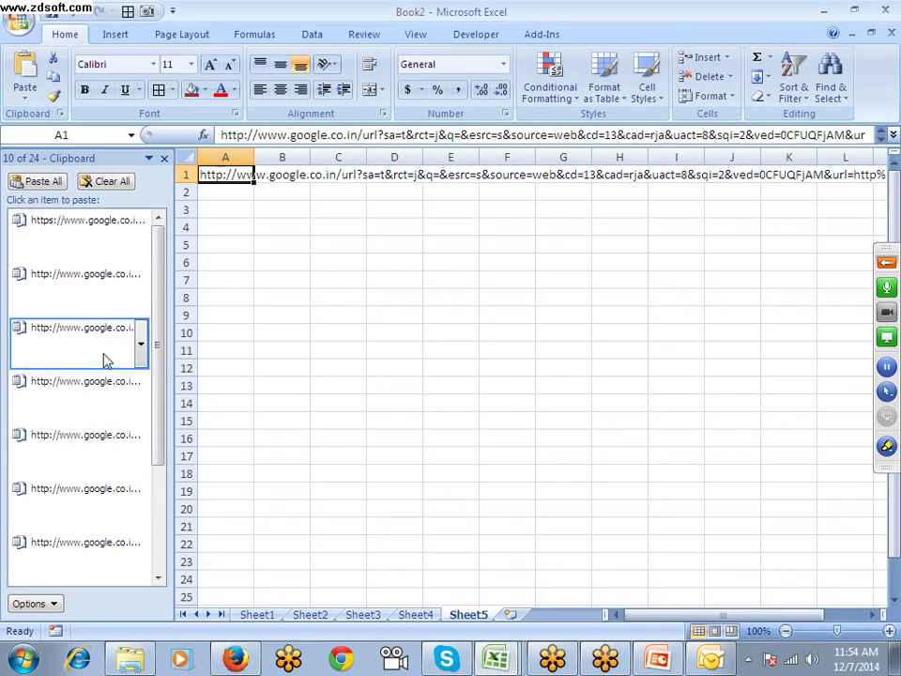
click(103, 416)
click(221, 186)
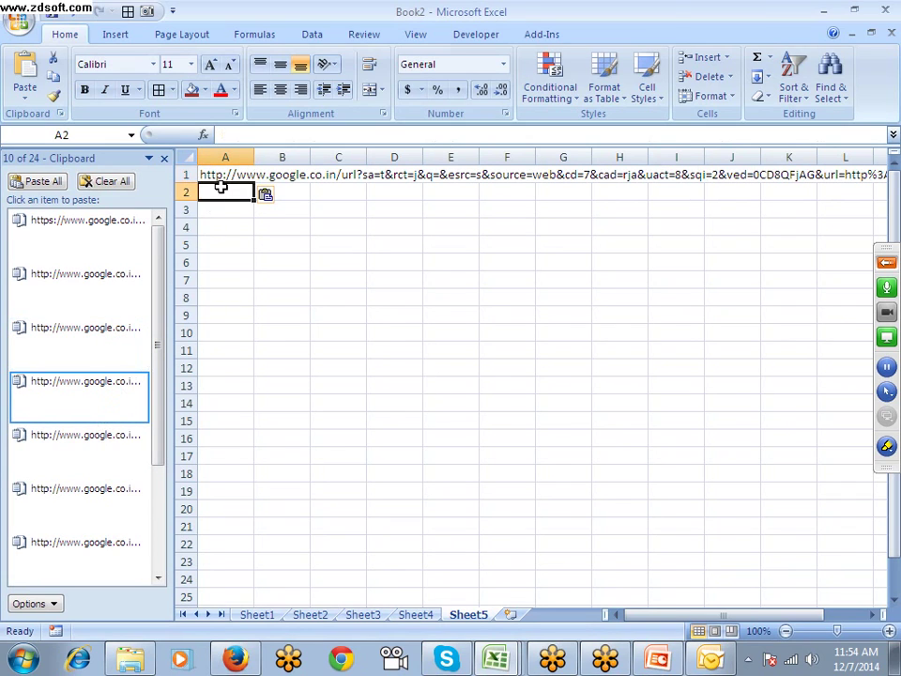
click(86, 438)
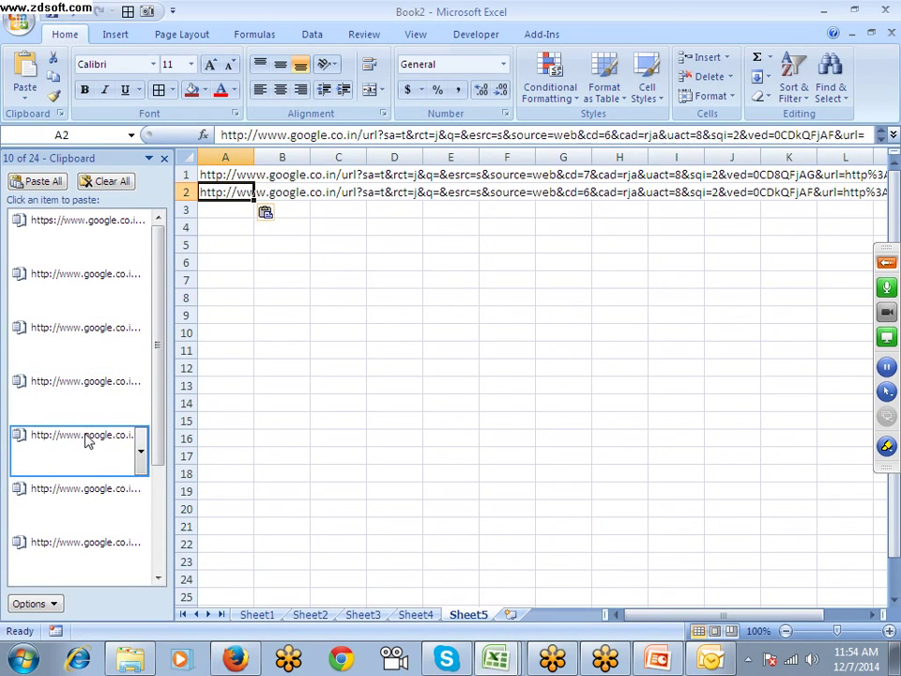
click(43, 181)
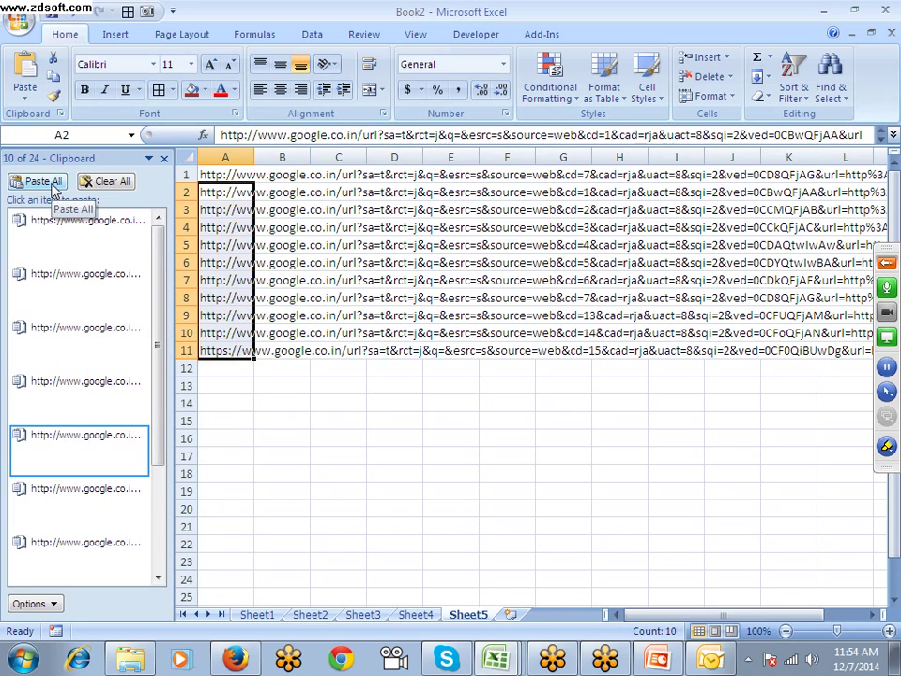
Step: Clear All clipboard items, delete the links in A1:A11, and close the Clipboard pane
click(111, 183)
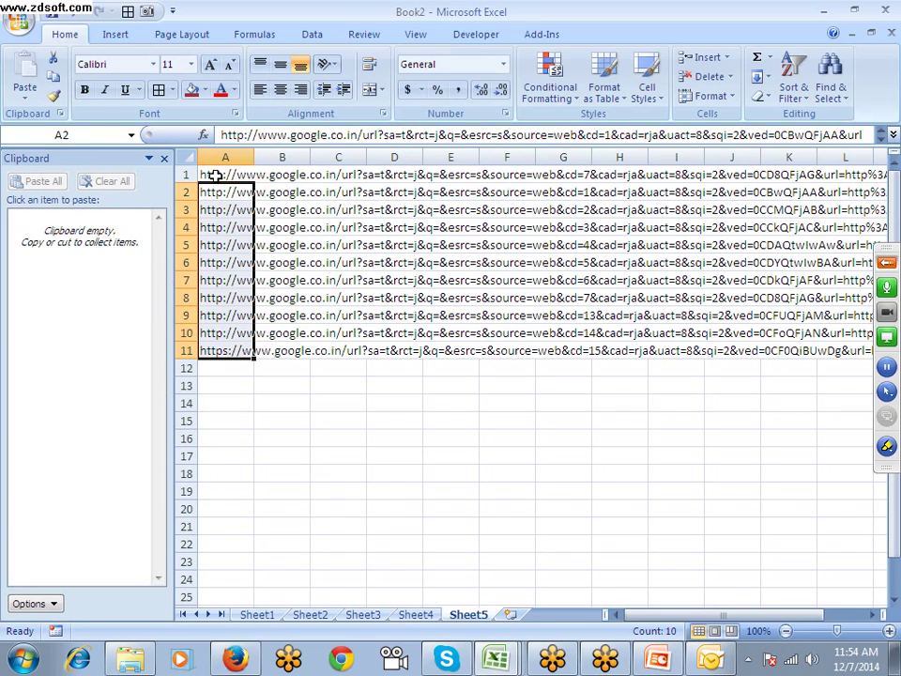
drag(213, 174, 217, 354)
key(Delete)
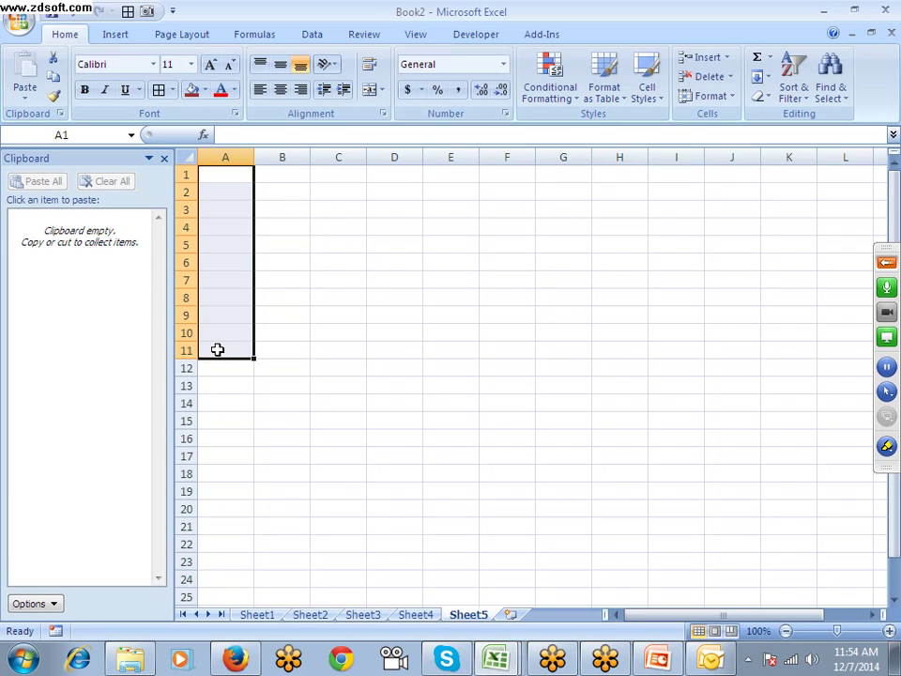
click(164, 157)
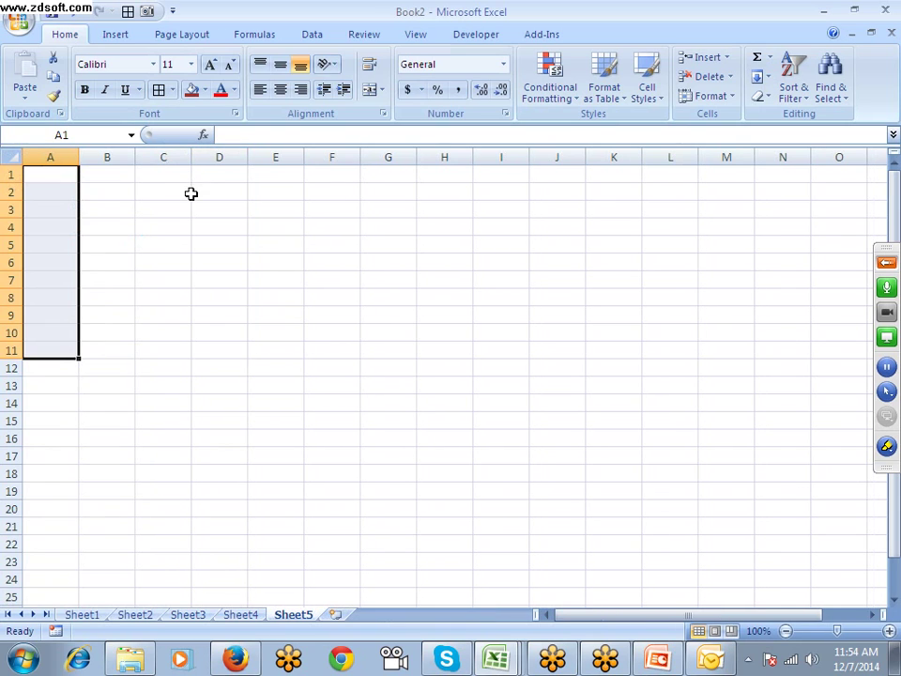
Step: Copy the yellow Name/Roll/Marks table into new workbook Book3, pasting it onto grouped Sheets 1–7
click(83, 613)
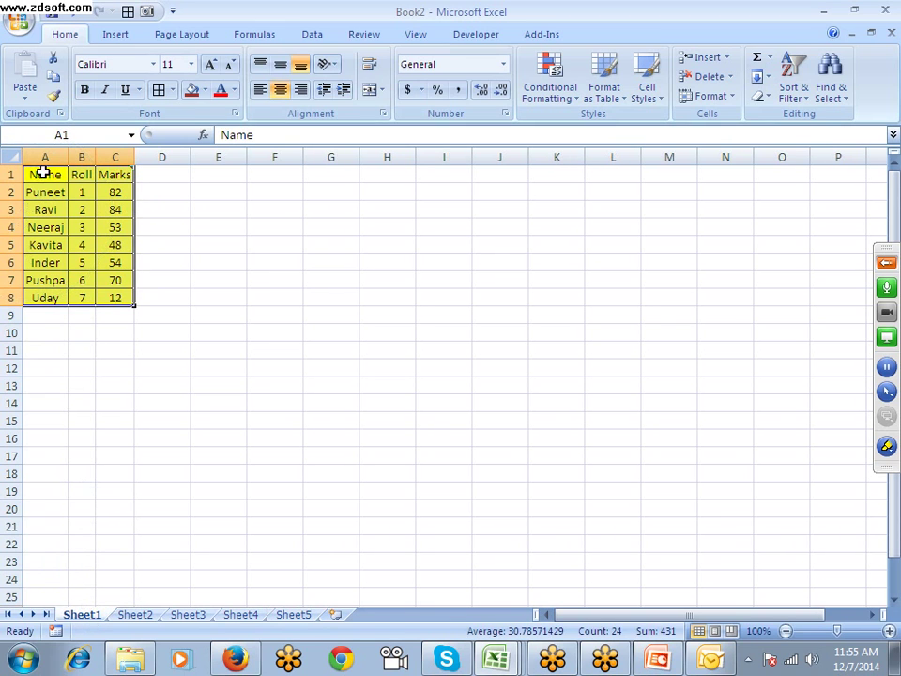
key(ctrl+c)
key(alt+Tab)
key(alt+Tab)
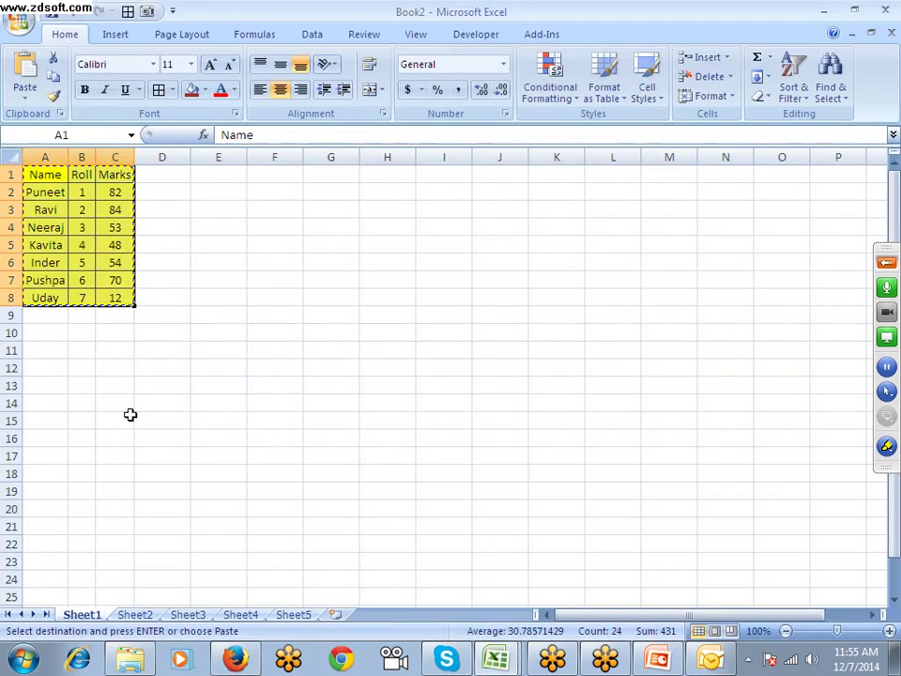
key(ctrl+n)
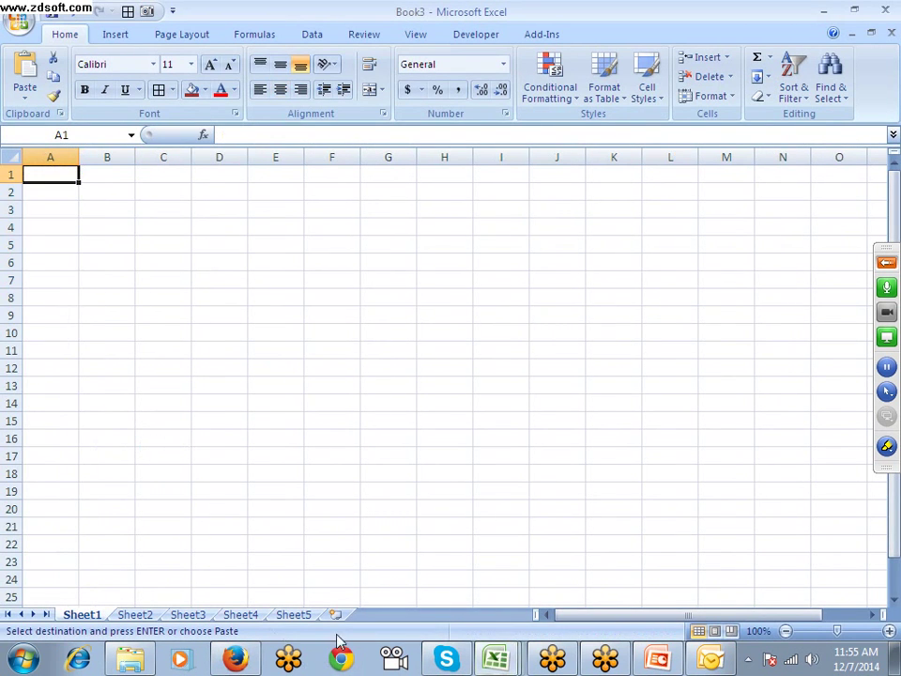
click(336, 615)
click(387, 616)
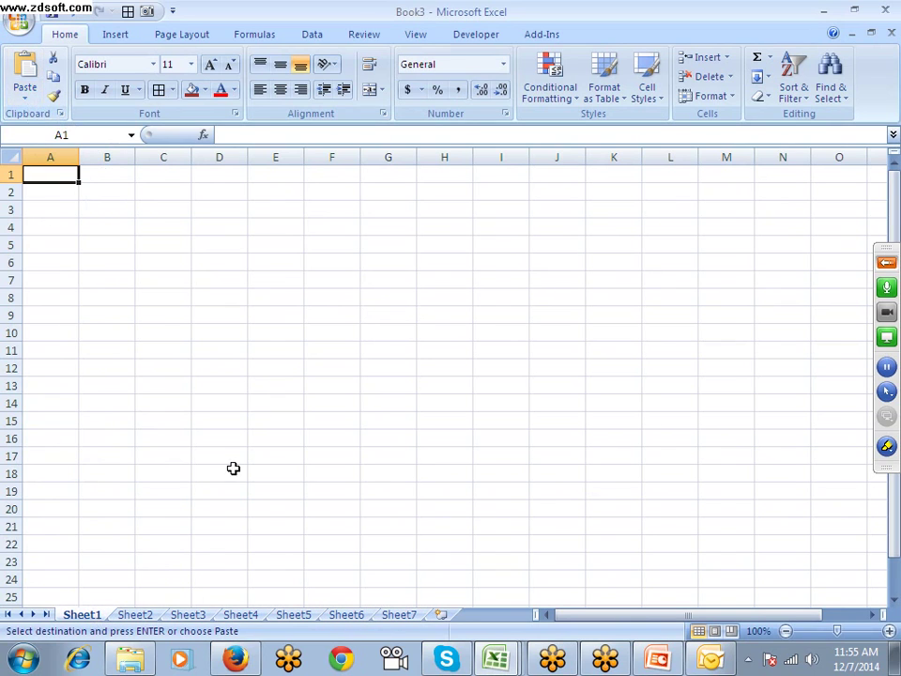
shift+click(400, 615)
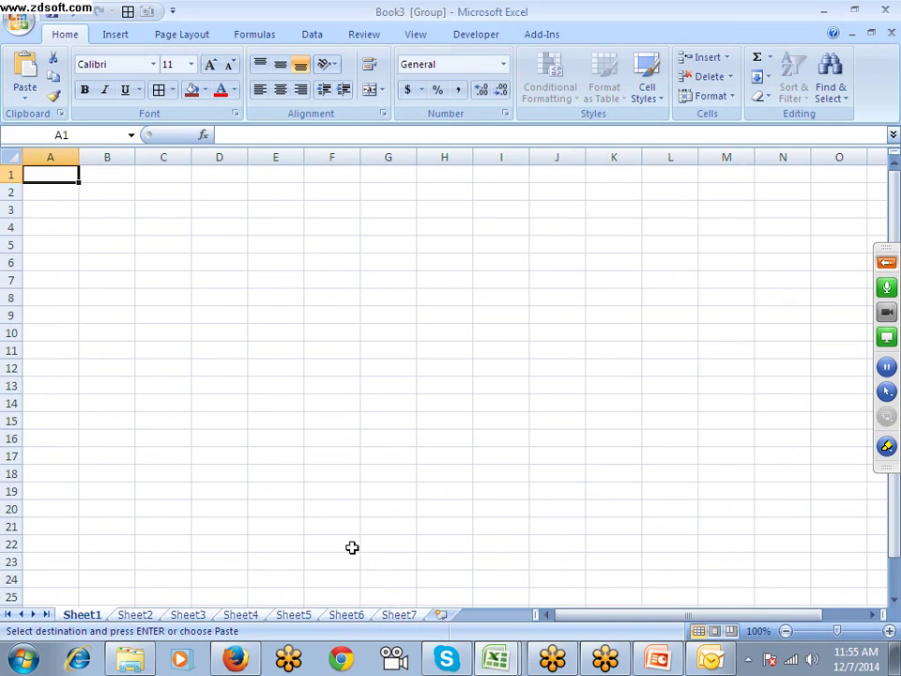
key(ctrl+v)
click(274, 473)
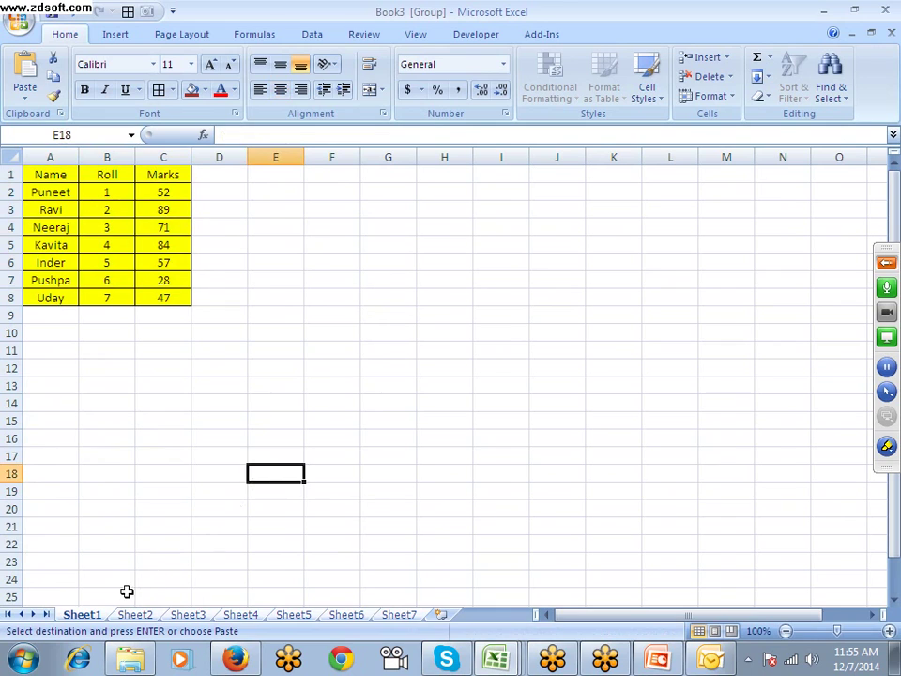
Step: Add Sheet8, check the table on each of Sheets 1–7, and finish on Sheet8
click(441, 615)
click(398, 615)
click(346, 615)
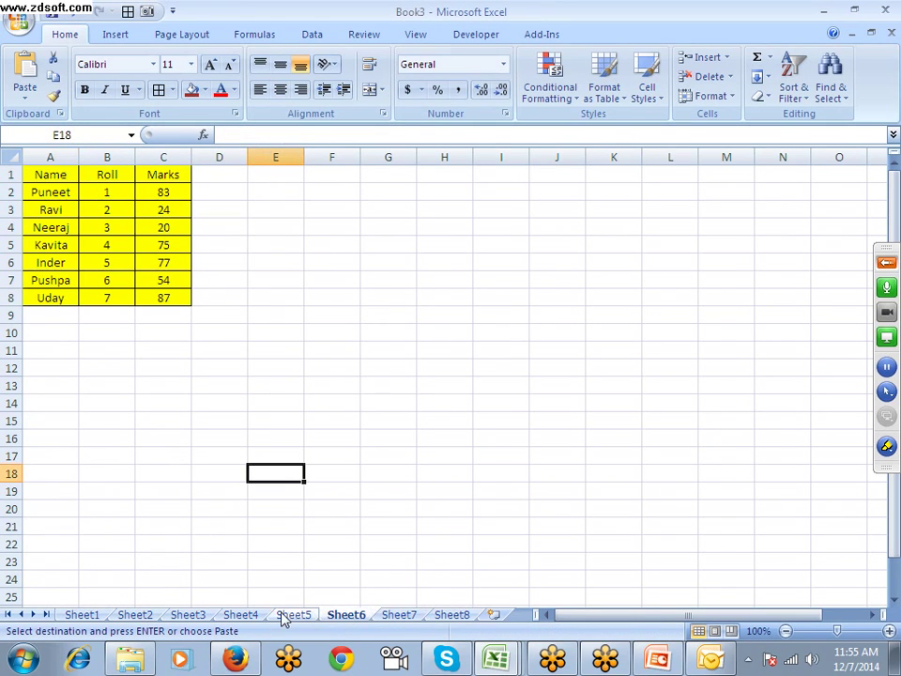
click(188, 615)
click(141, 615)
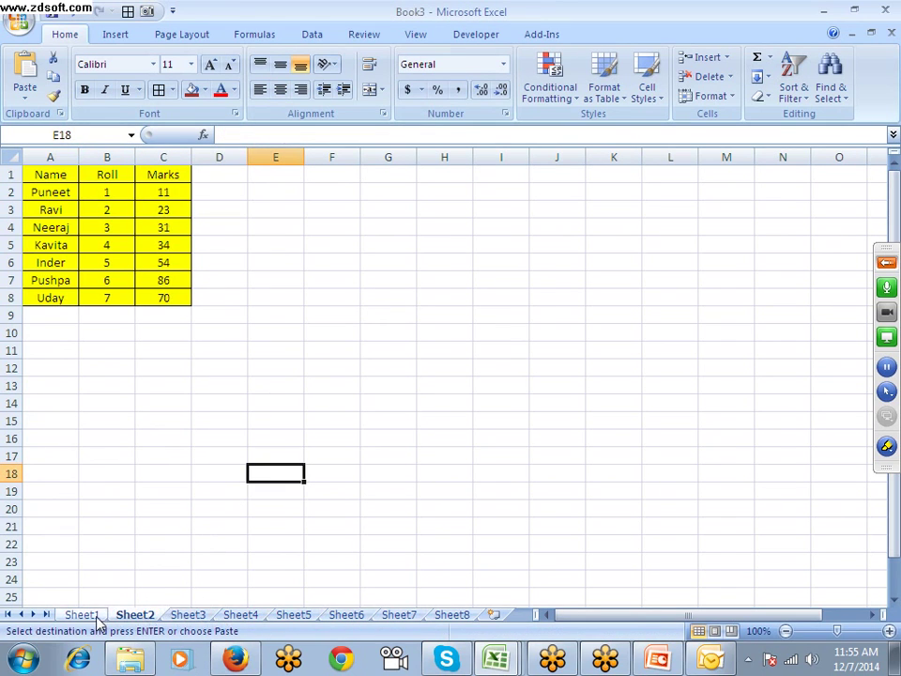
click(92, 614)
click(141, 615)
click(193, 615)
click(240, 614)
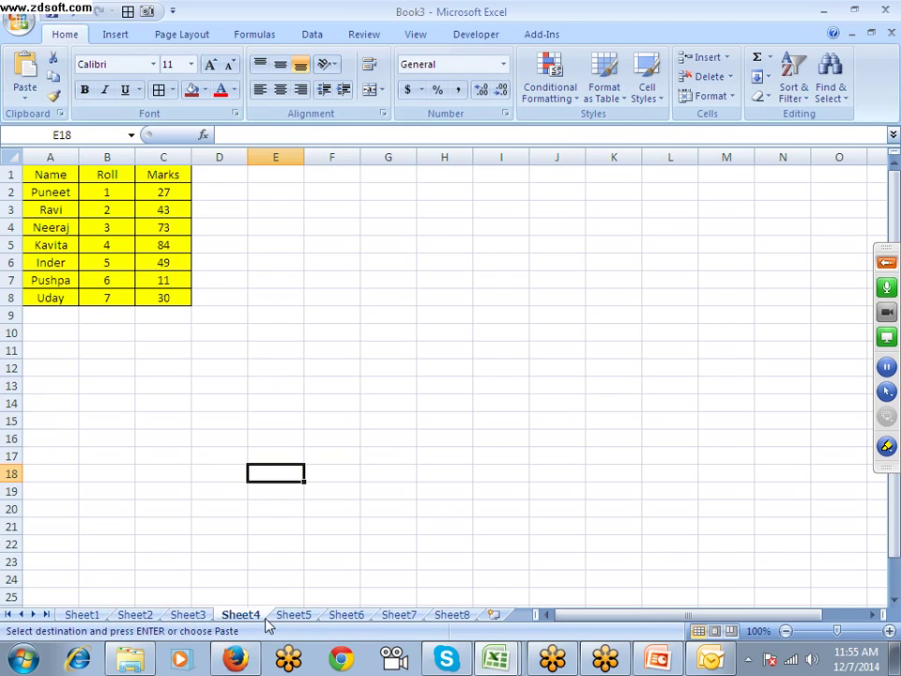
click(293, 615)
click(346, 615)
click(386, 616)
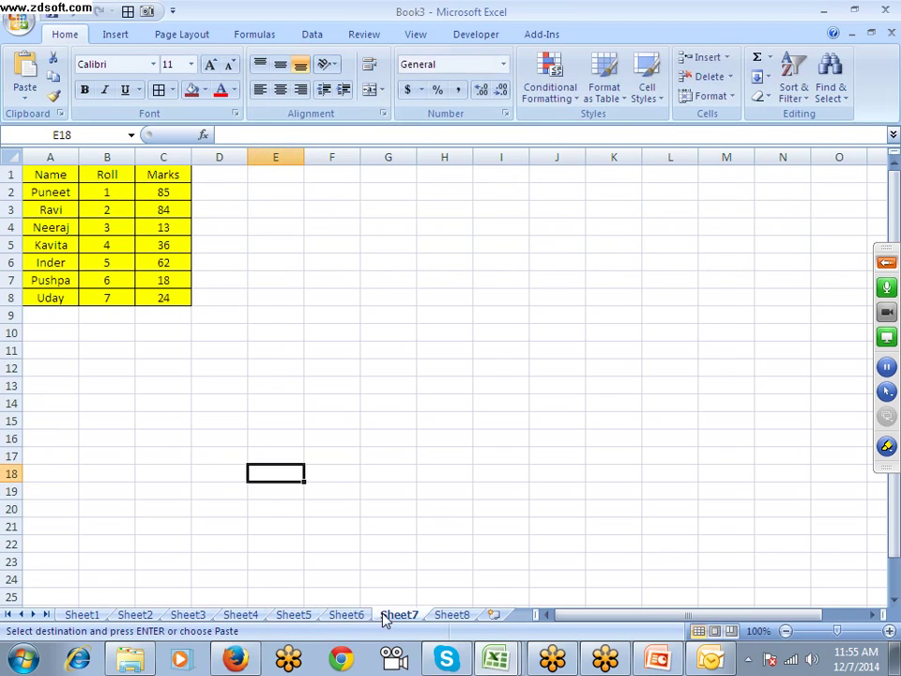
click(449, 616)
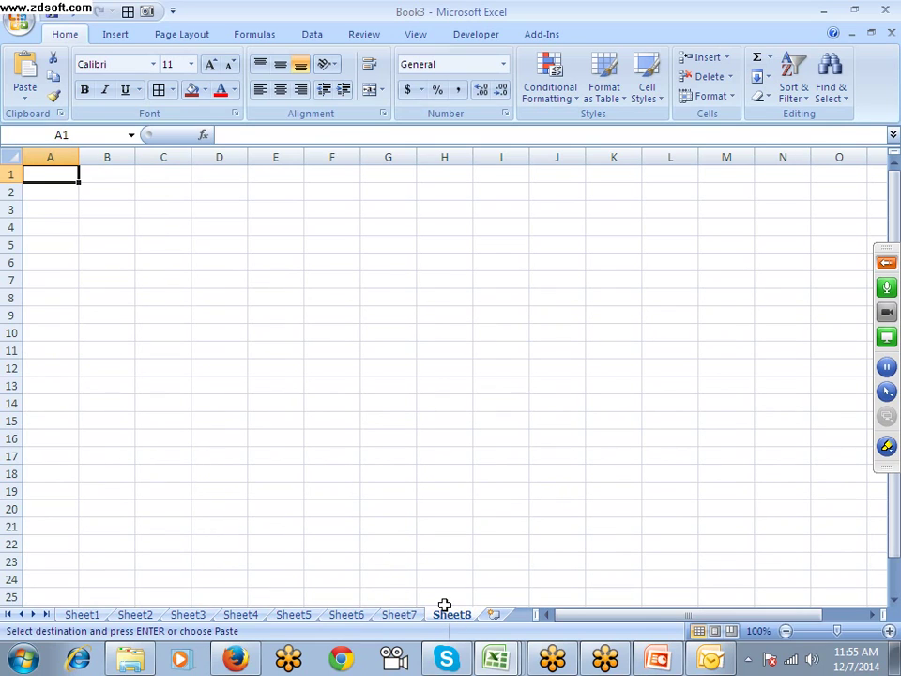
Step: Select the Sheet1 table A1:C8, group Sheets 1–7, then ungroup via Sheet8
click(89, 615)
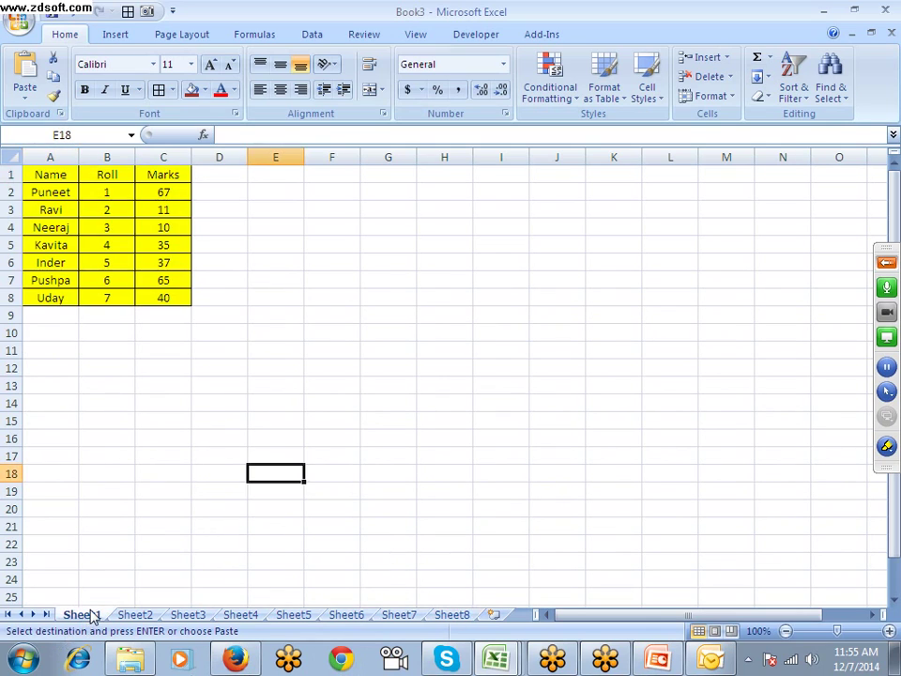
key(Left)
key(Left)
key(Left)
key(Left)
key(ctrl+a)
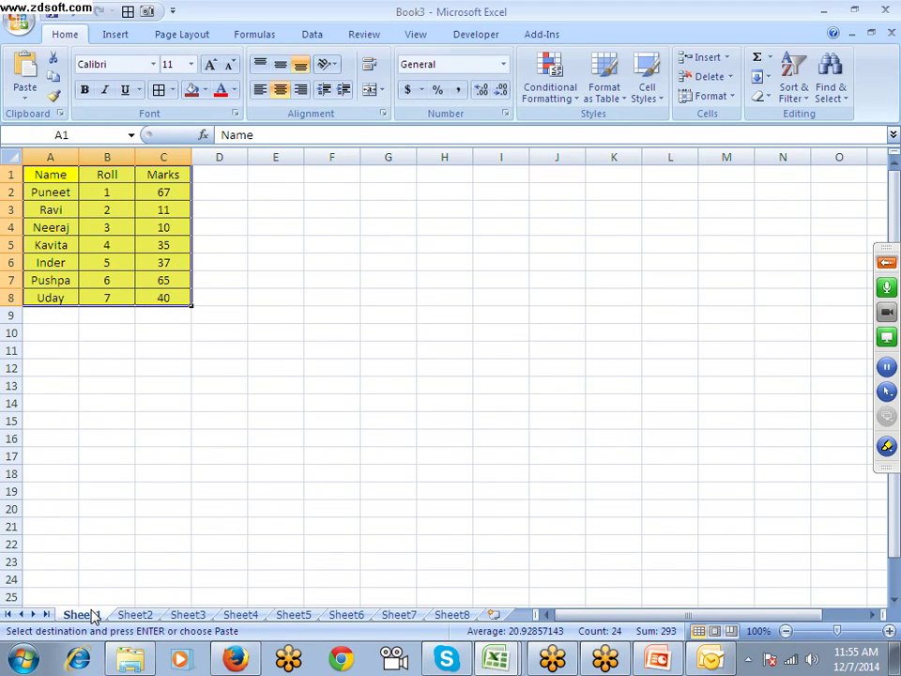
shift+click(393, 616)
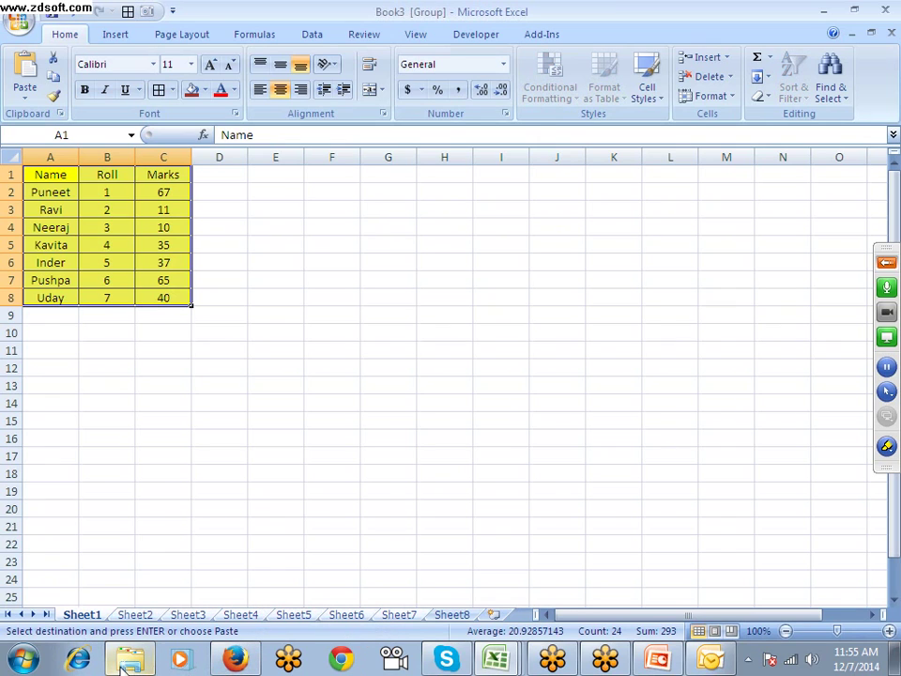
mouse_move(121, 663)
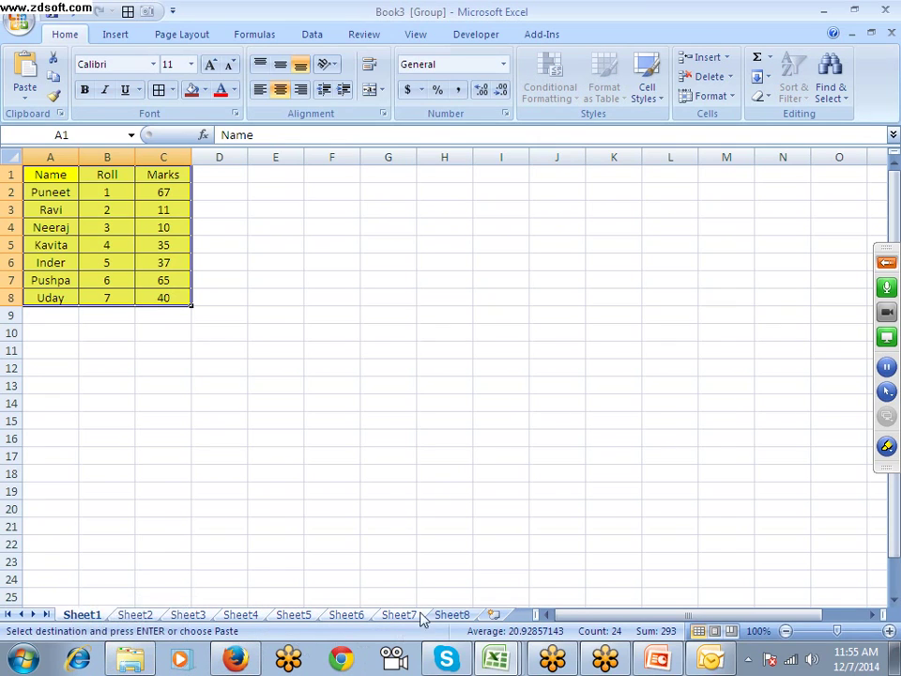
click(449, 619)
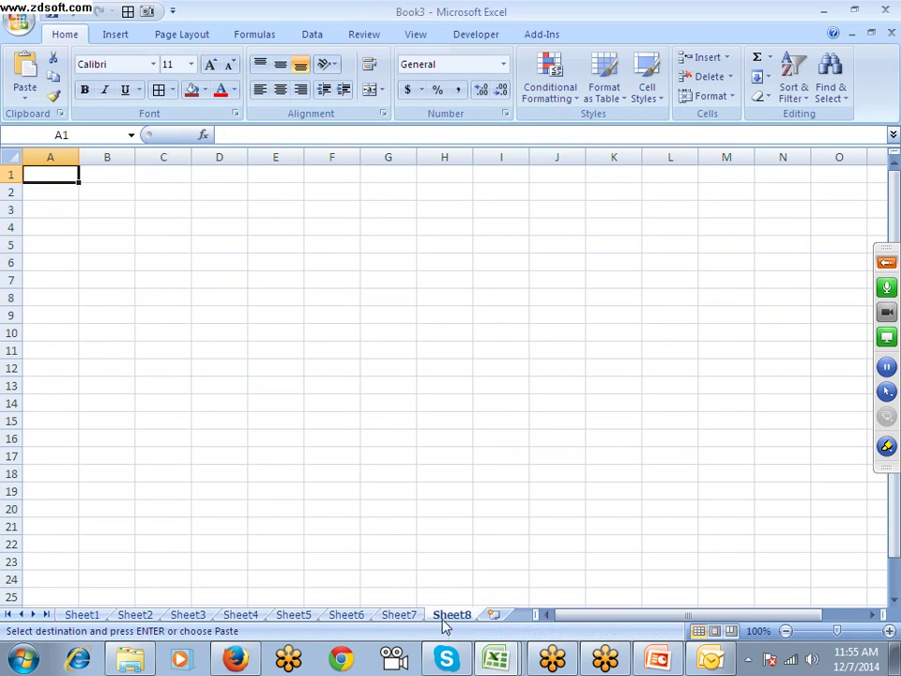
click(93, 619)
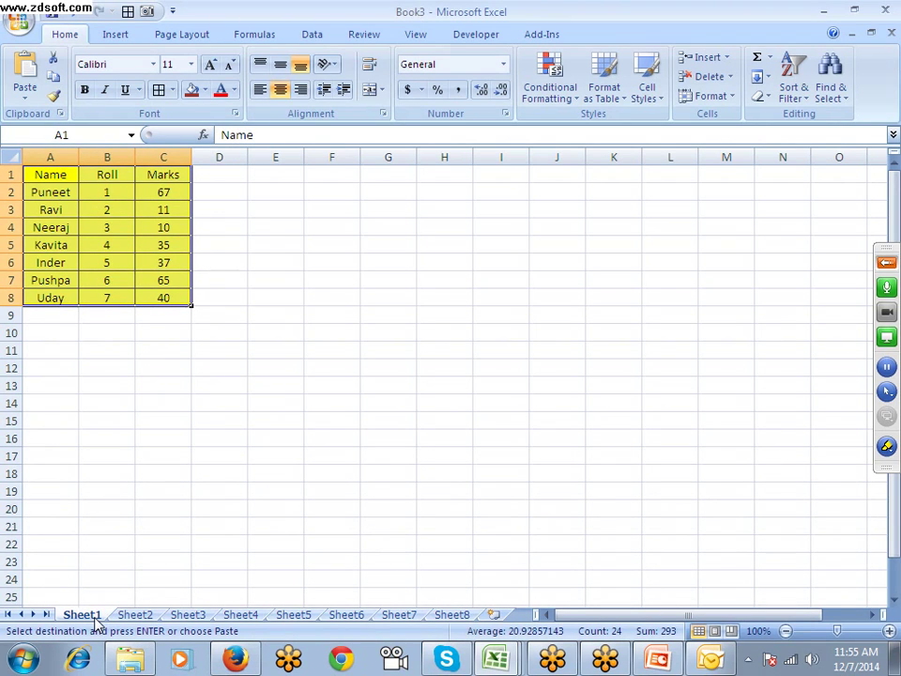
Step: Group and ungroup Sheets 1–7 twice more, ending back on Sheet1
shift+click(406, 618)
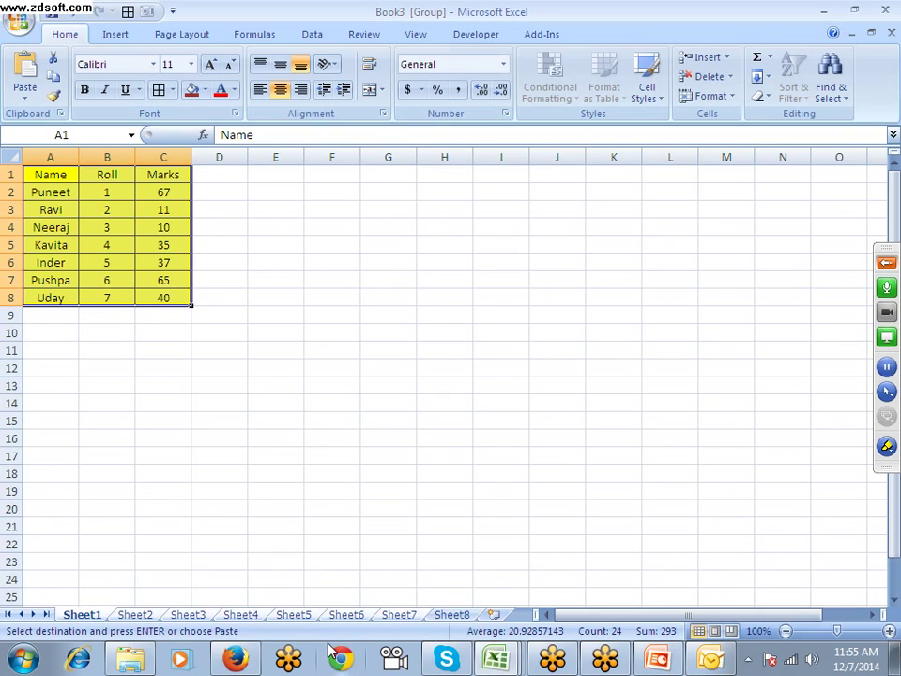
right_click(210, 620)
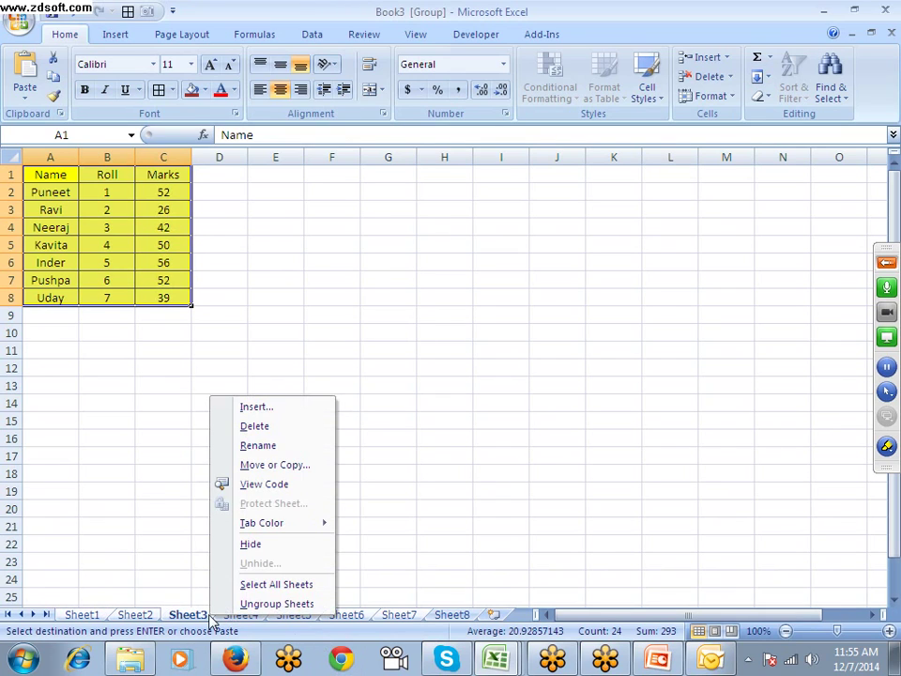
key(Escape)
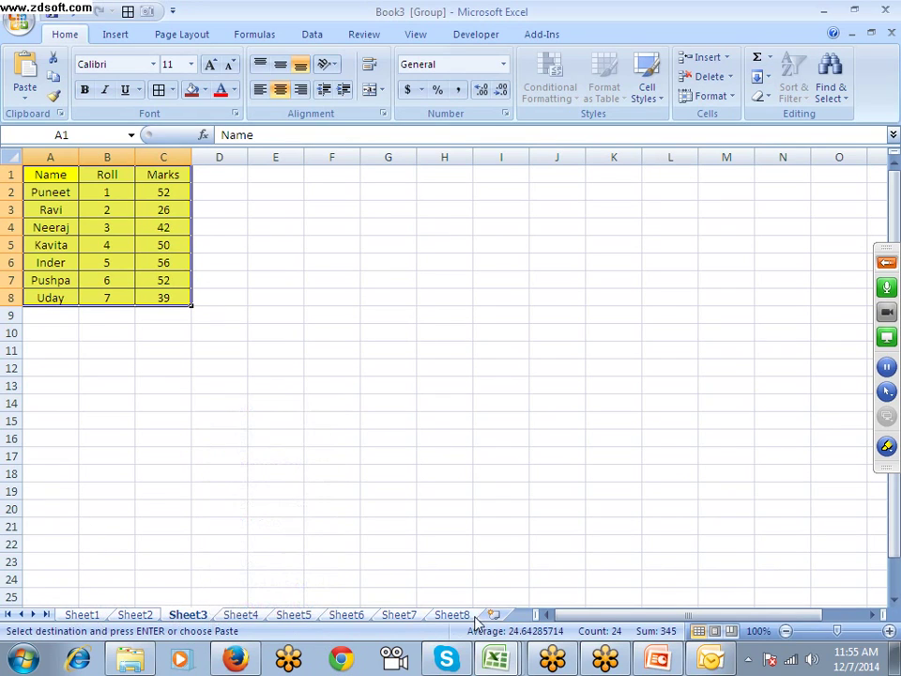
click(460, 616)
click(66, 616)
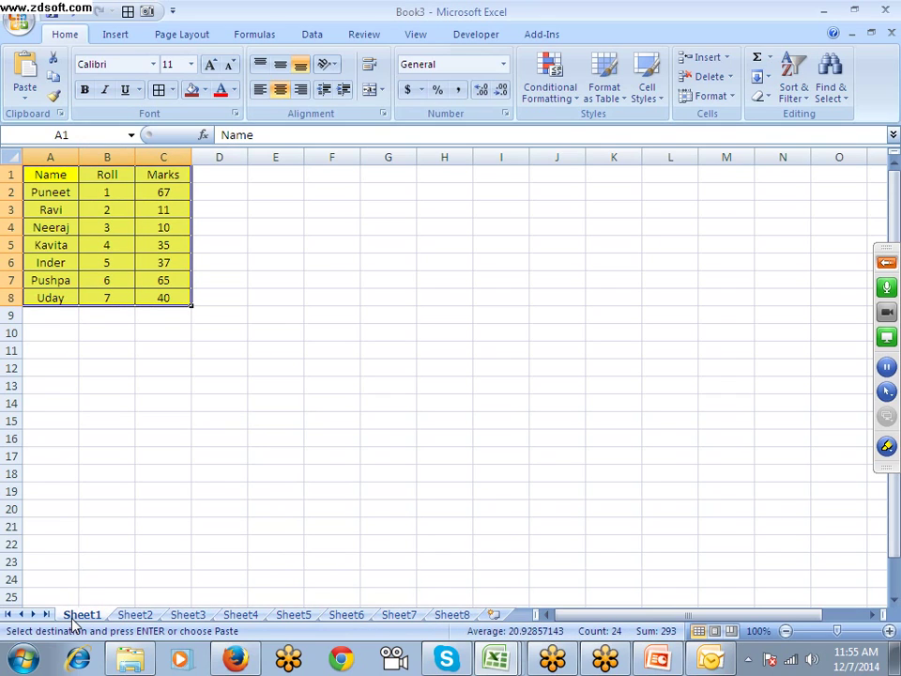
shift+click(403, 618)
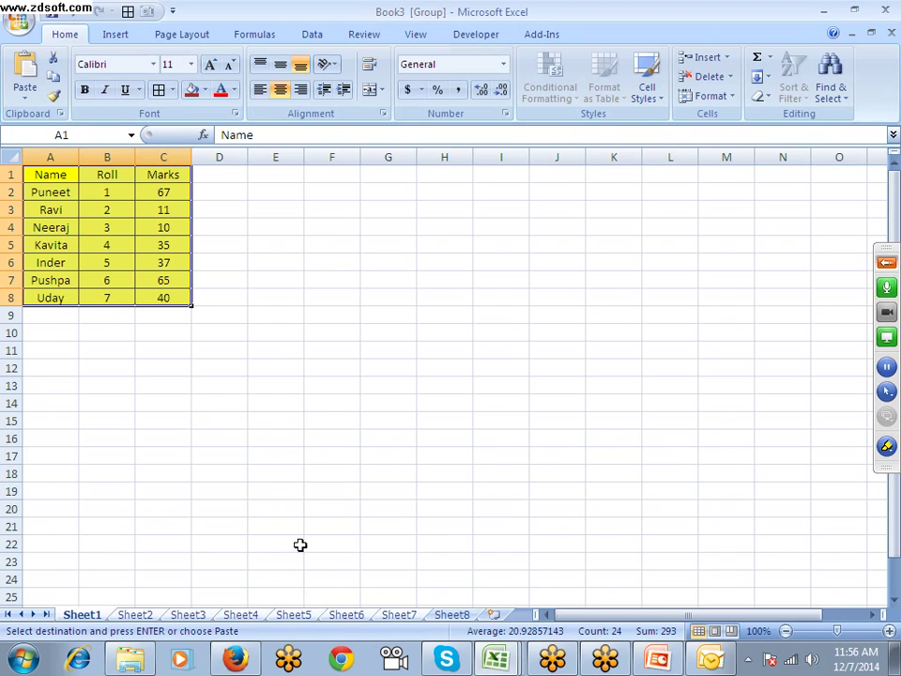
click(451, 619)
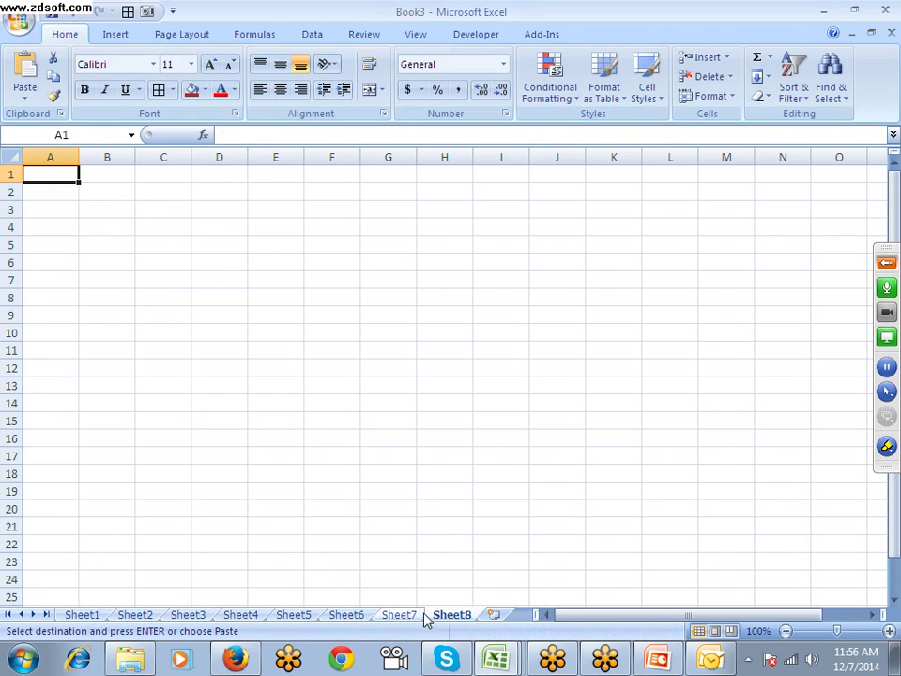
click(92, 617)
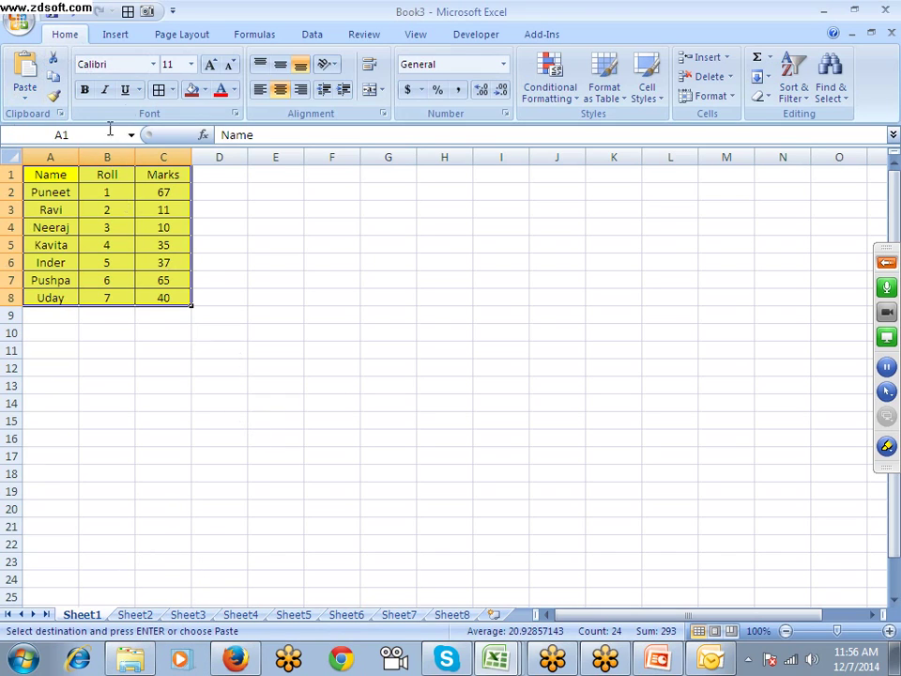
Step: Open the Office Clipboard and paste the collected table at C13 on Sheet1
click(60, 114)
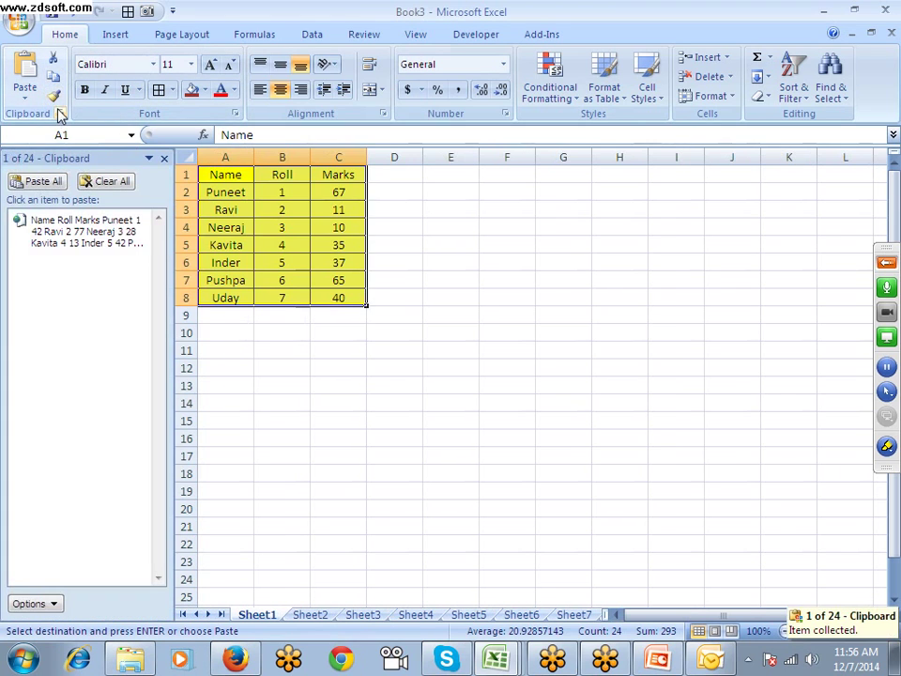
click(340, 385)
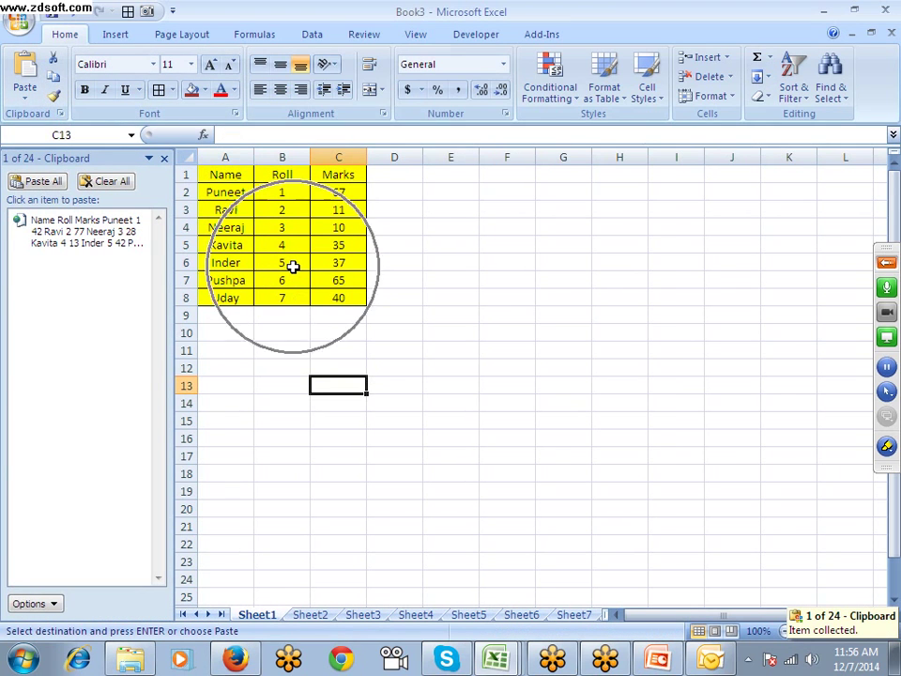
click(84, 233)
Step: Empty the collected clipboard items and delete the pasted table in B12:F22
click(92, 180)
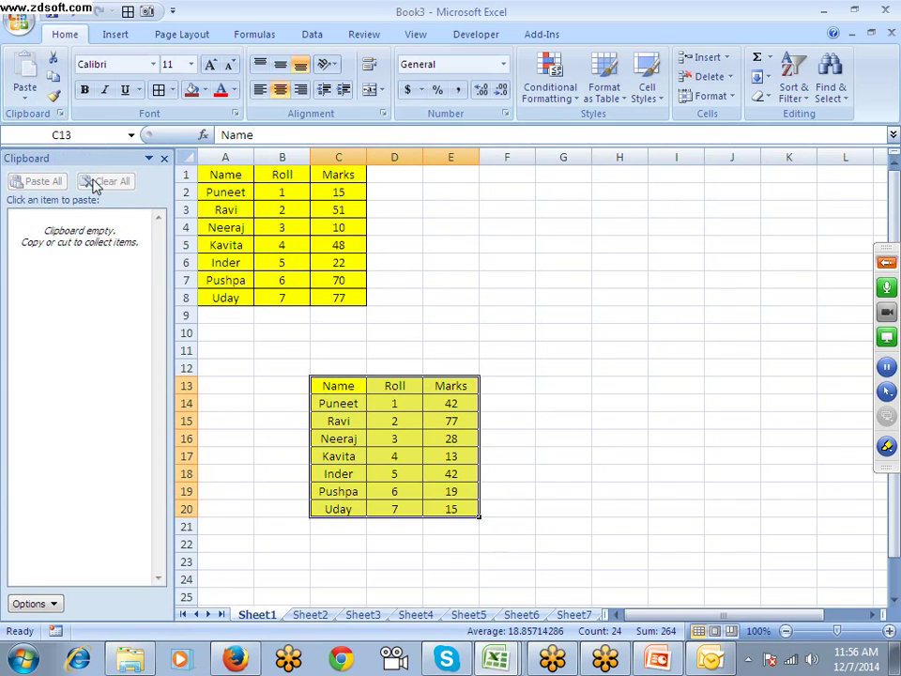
drag(283, 369, 530, 551)
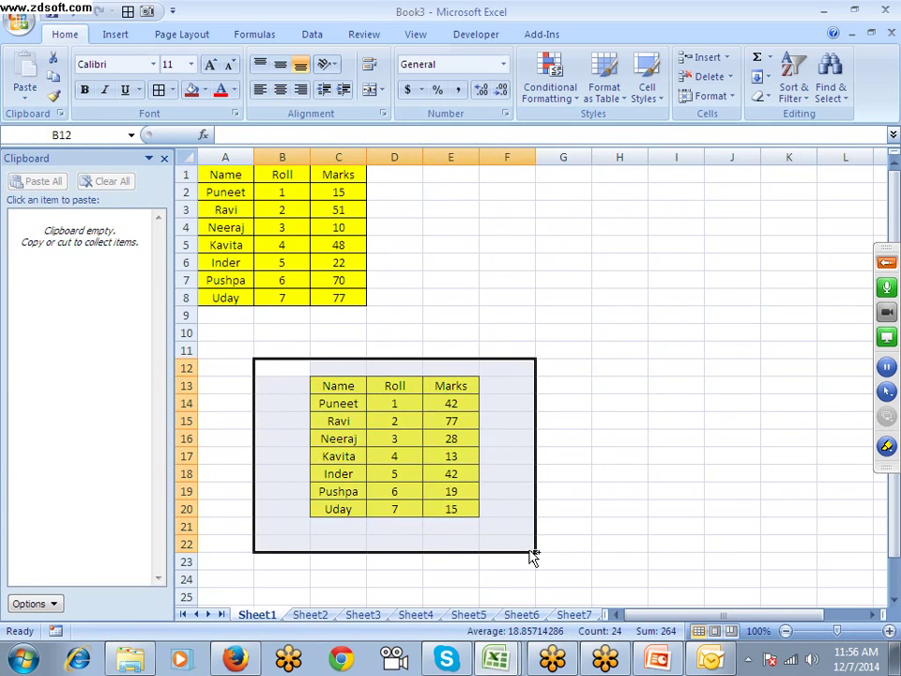
key(Delete)
Step: Copy the A1:C8 tables from Sheet1 and Sheet2 into the clipboard collection
click(239, 193)
key(Up)
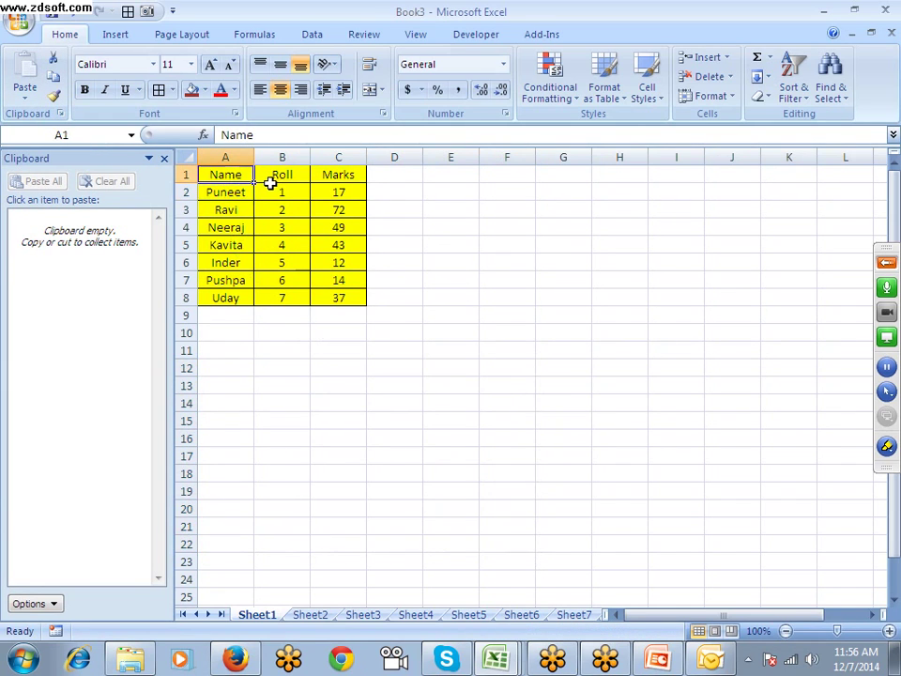
key(ctrl+shift+Right)
key(ctrl+shift+Down)
key(ctrl+c)
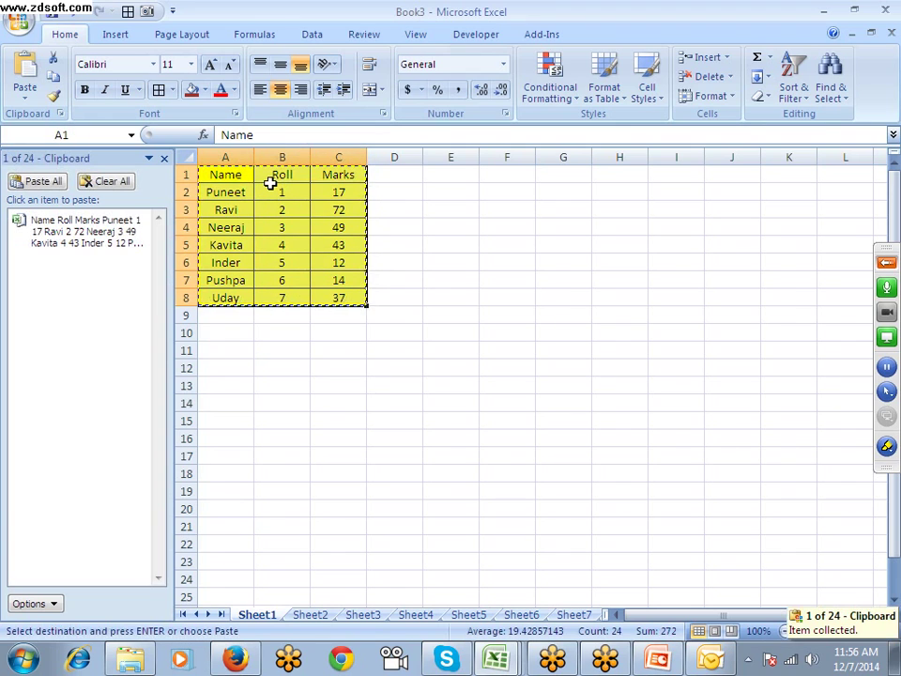
key(ctrl+Page_Down)
key(Down)
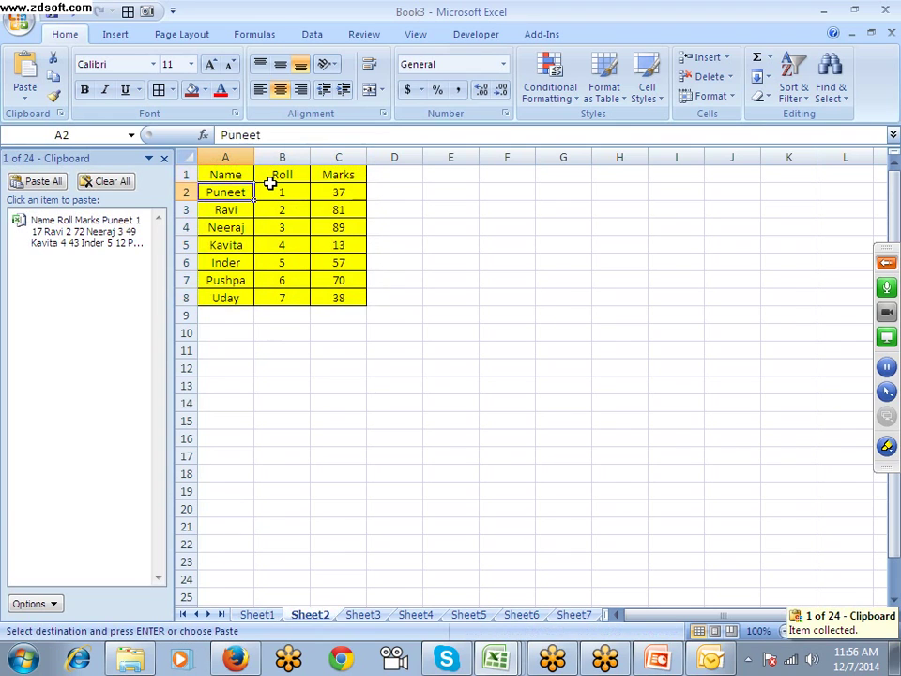
key(Up)
key(ctrl+shift+Right)
key(ctrl+shift+Down)
key(ctrl+c)
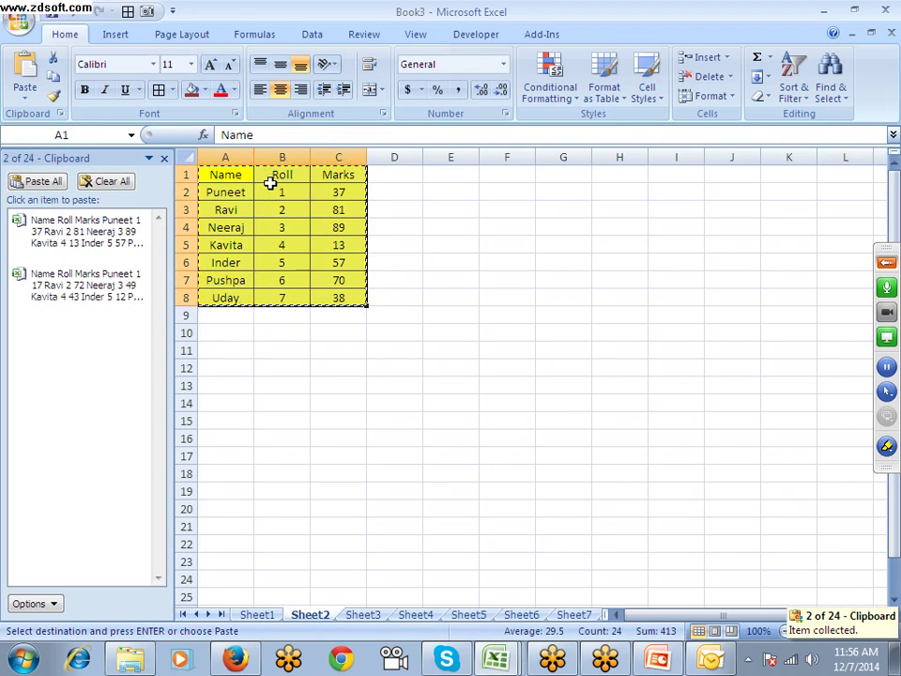
Step: Copy the A1:C8 tables from Sheet3 and Sheet4 into the clipboard collection
key(ctrl+Page_Down)
key(ctrl+Home)
key(ctrl+shift+Right)
key(ctrl+shift+Down)
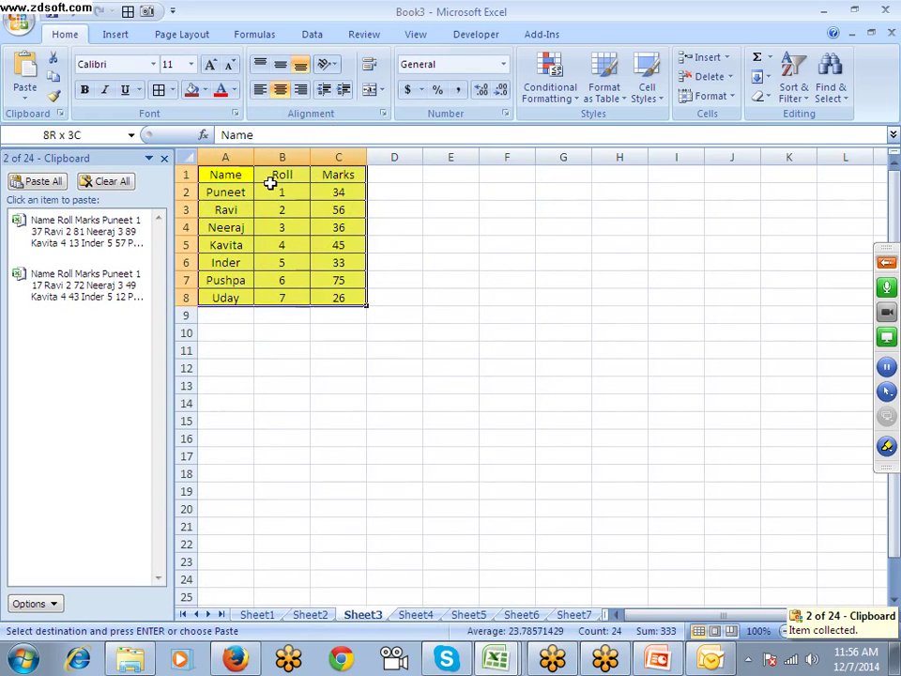
key(ctrl+c)
key(ctrl+Page_Down)
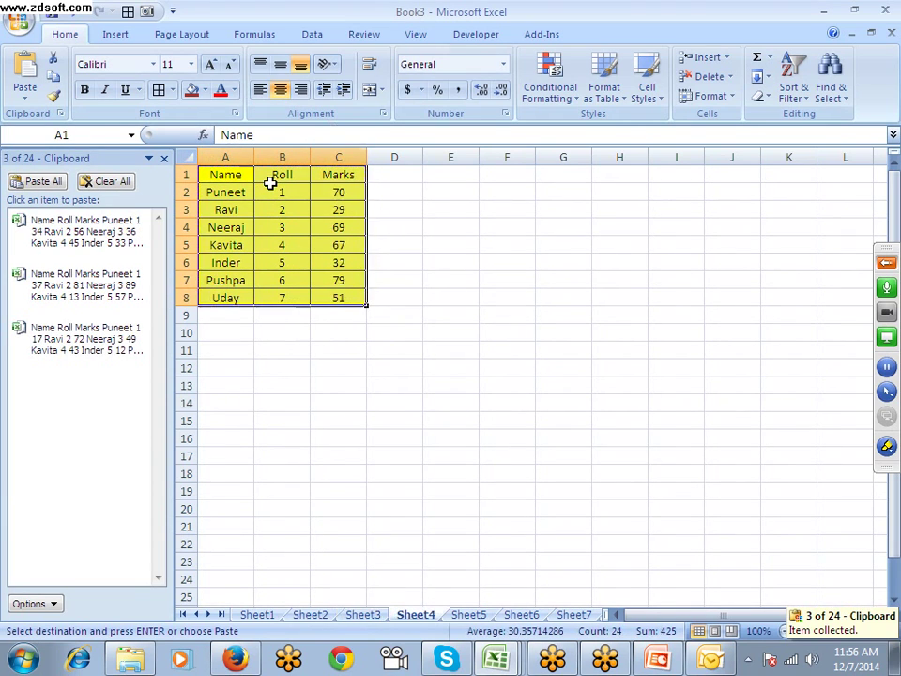
key(ctrl+Home)
key(ctrl+shift+Right)
key(ctrl+shift+Down)
key(ctrl+c)
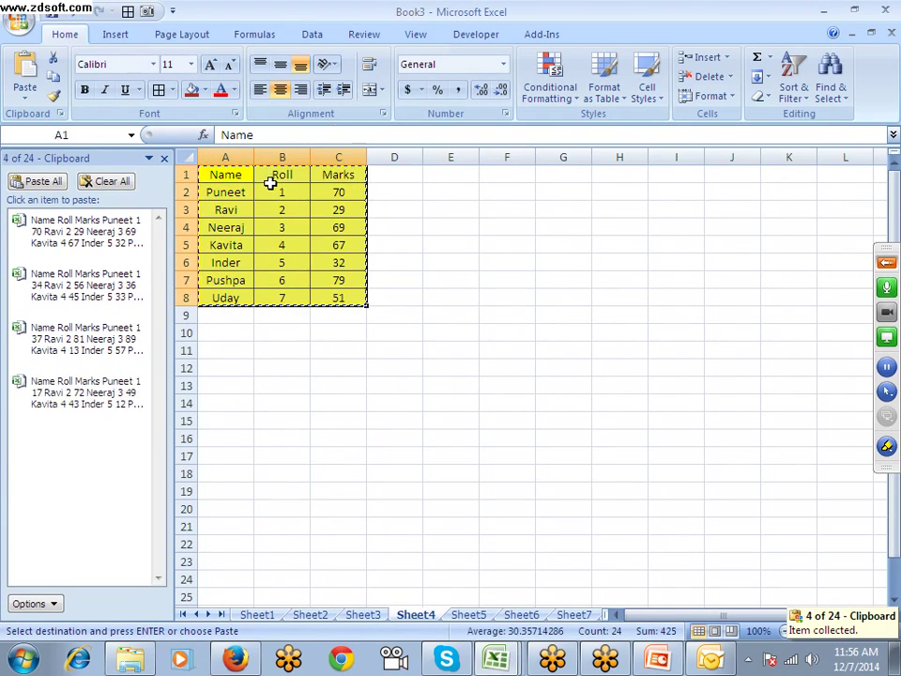
Step: Copy the A1:C8 tables from Sheet5 and Sheet6 into the clipboard collection
key(ctrl+Page_Down)
key(ctrl+Home)
key(ctrl+shift+Right)
key(ctrl+shift+Down)
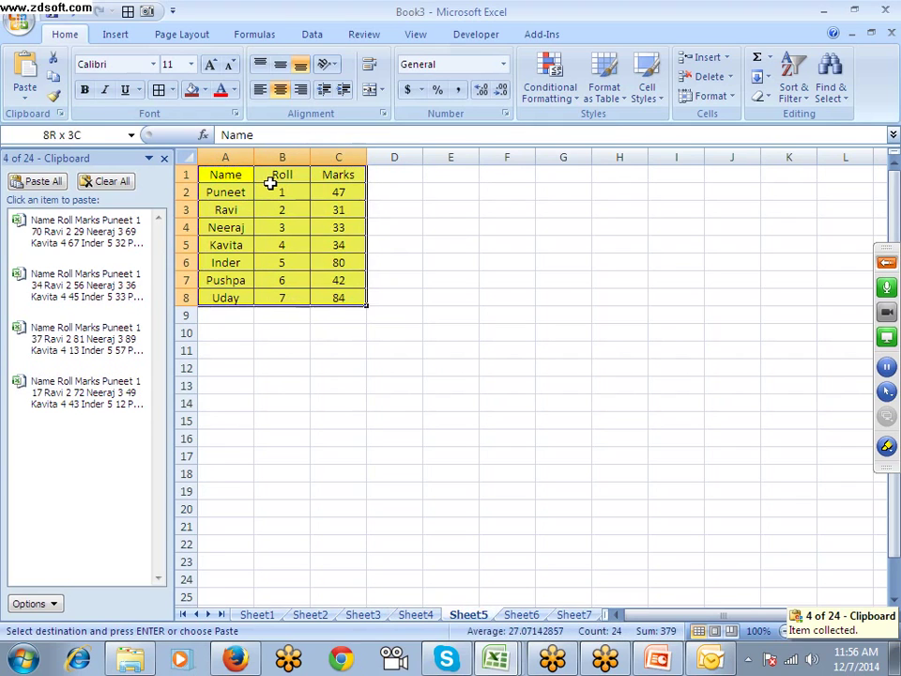
key(ctrl+c)
key(ctrl+Page_Down)
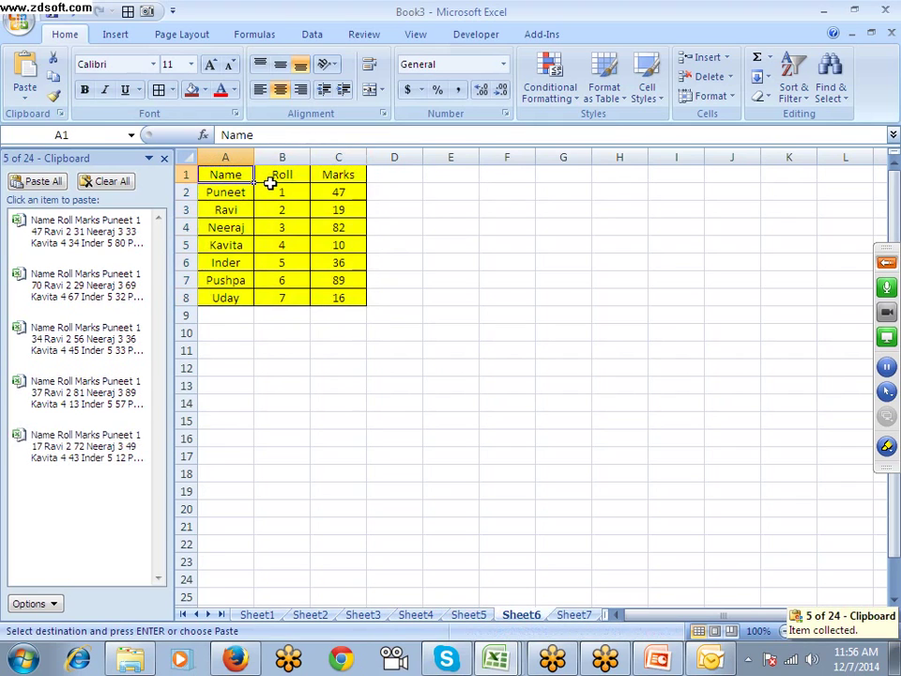
key(ctrl+shift+Right)
key(ctrl+shift+Down)
key(ctrl+c)
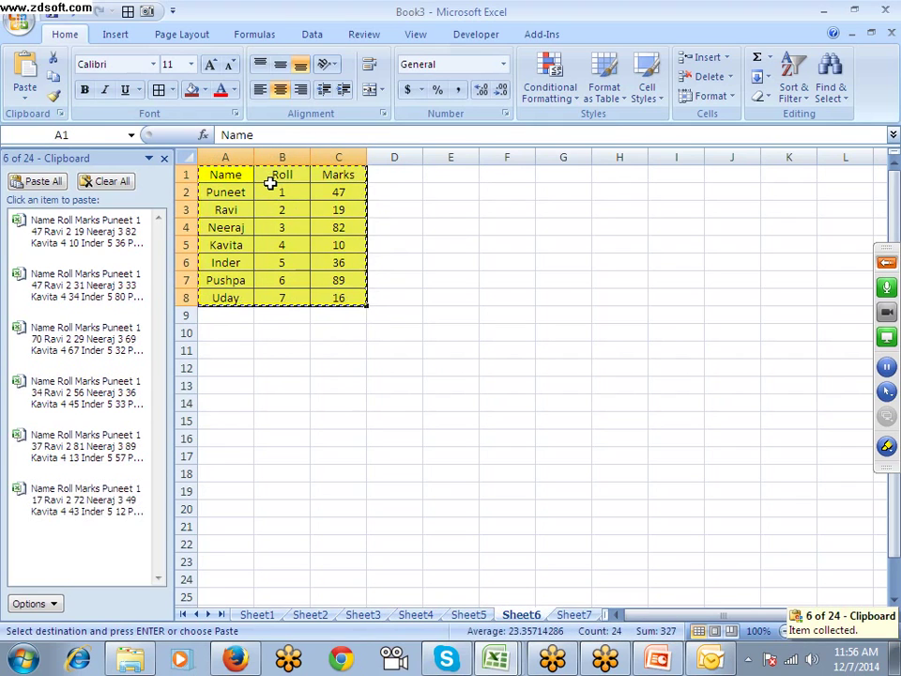
Step: Copy Sheet7's A1:C8 table, then move to cell A2 on empty Sheet8
key(ctrl+Page_Down)
key(ctrl+shift+Right)
key(ctrl+shift+Down)
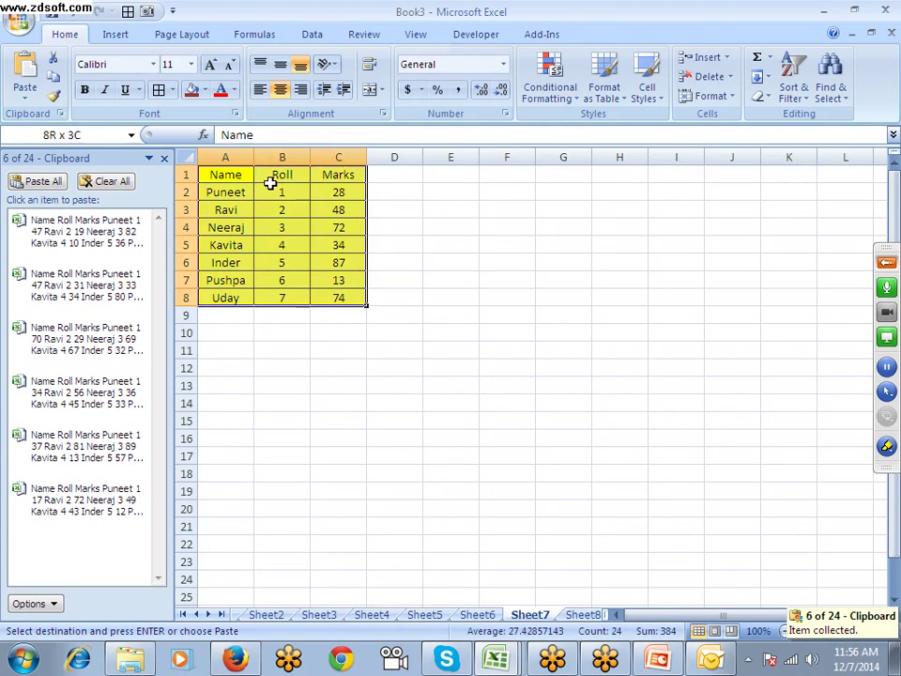
key(ctrl+c)
key(ctrl+Page_Down)
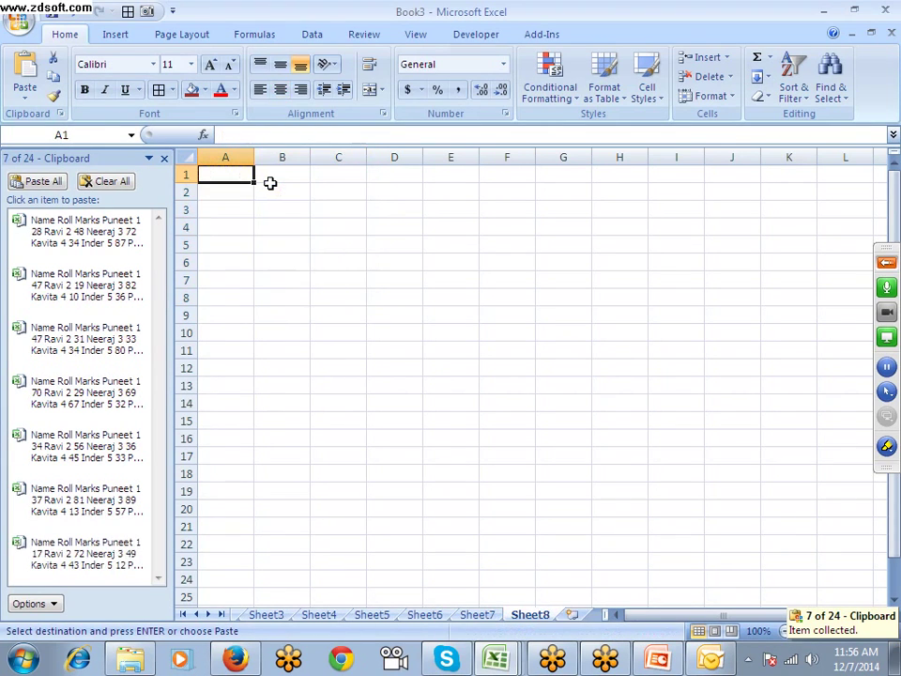
key(Down)
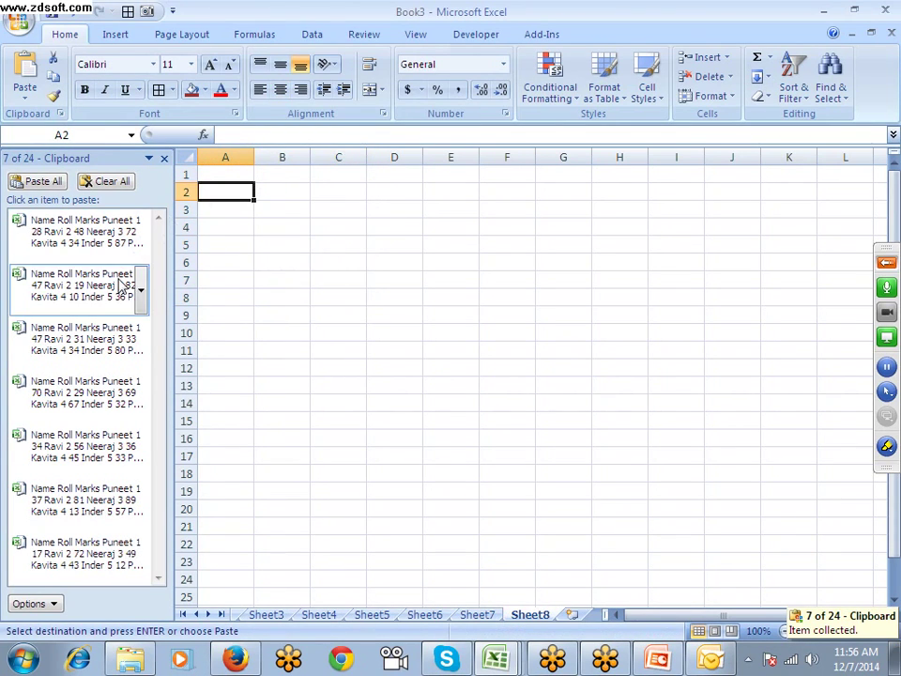
Step: Paste all seven collected tables into Sheet8 at A2 and scroll through A2:C57 to check them
click(47, 184)
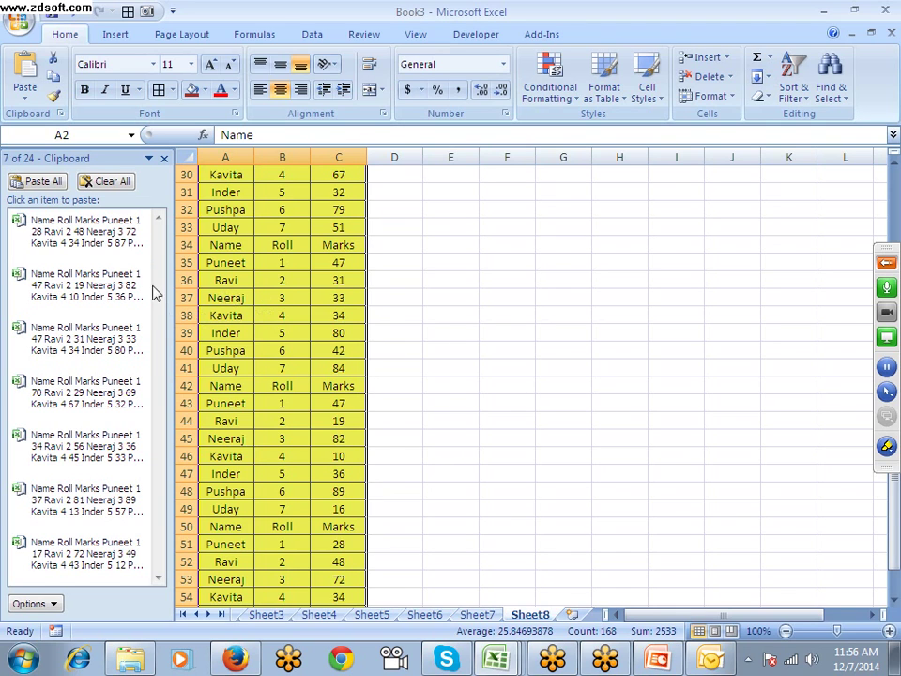
scroll(153, 292, down, 3)
scroll(84, 325, down, 1)
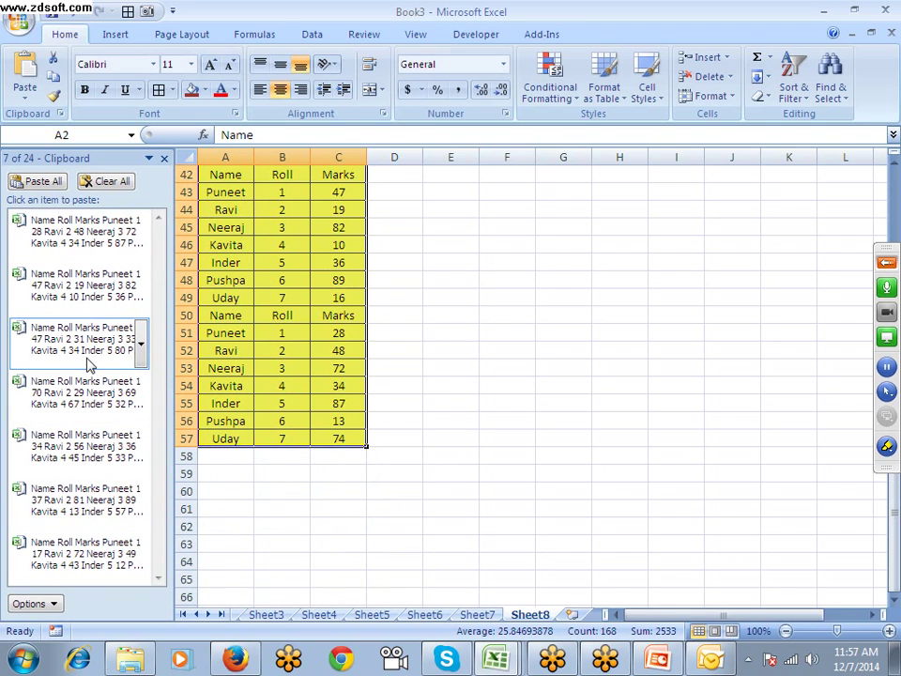
scroll(88, 362, up, 3)
scroll(87, 360, up, 3)
scroll(86, 358, up, 4)
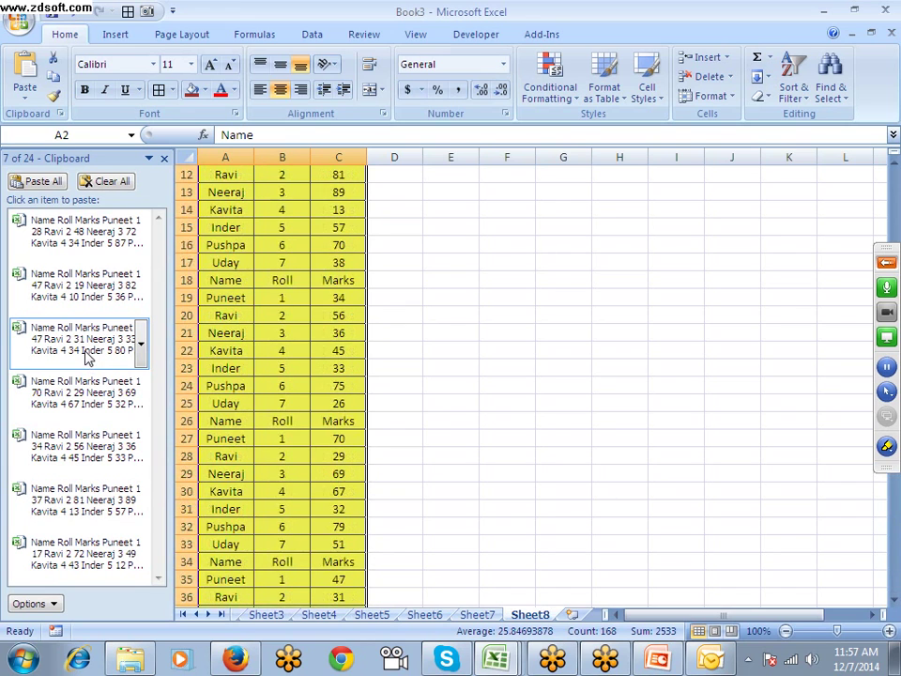
scroll(87, 356, up, 4)
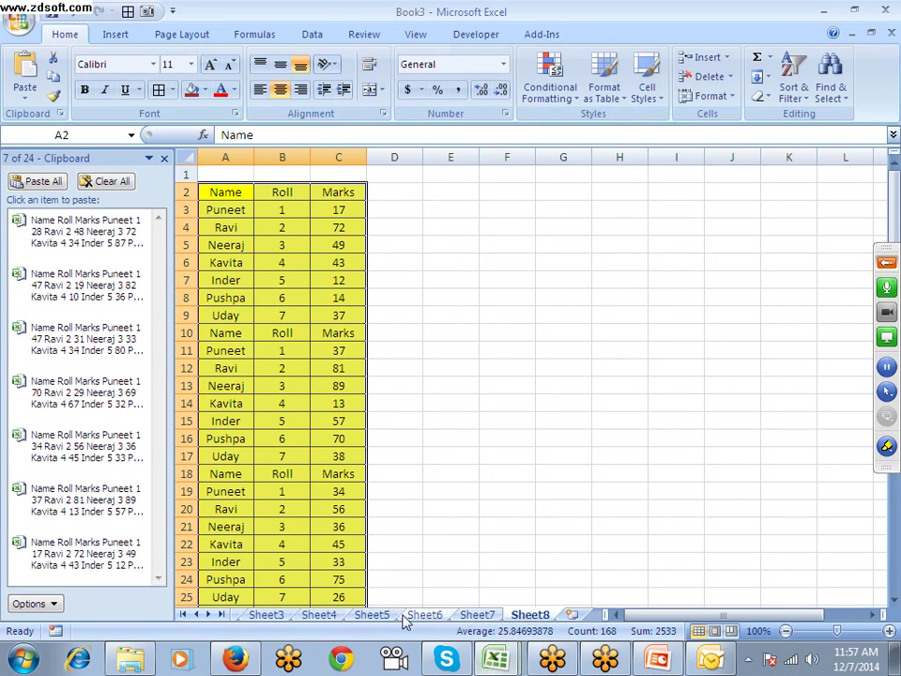
Step: Copy Sheet3's A1:C8 table as an eighth clipboard item and return to Sheet8
click(280, 616)
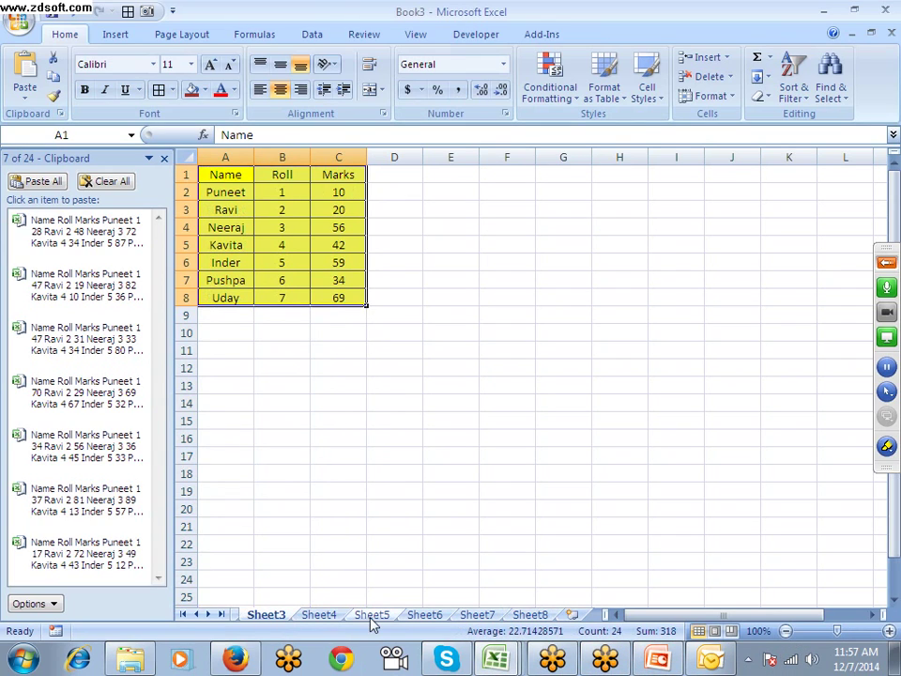
key(ctrl+c)
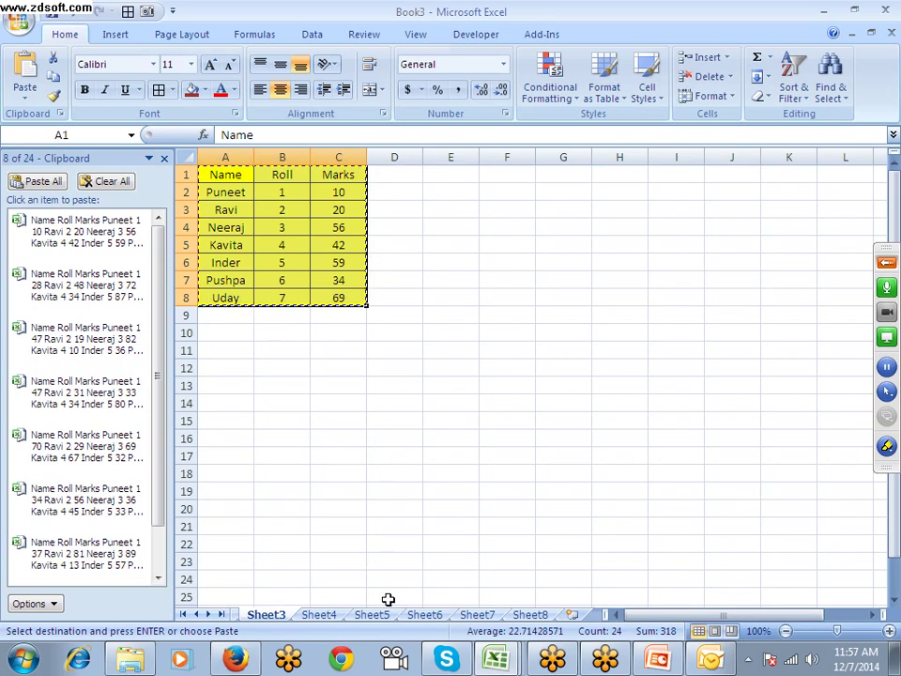
click(526, 615)
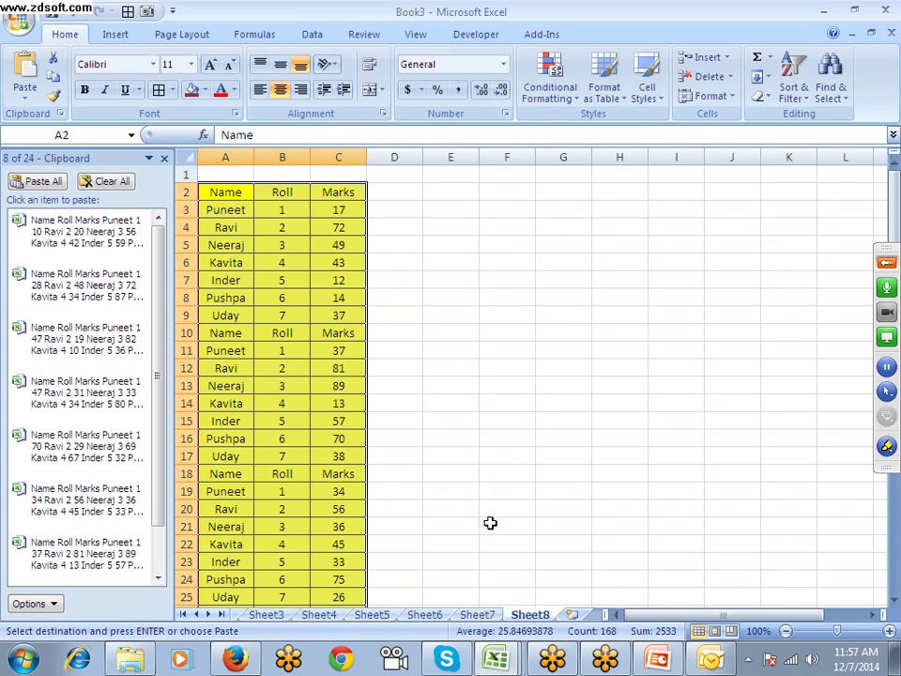
Step: Delete the stacked table values, strip yellow fill and borders from the whole sheet, and return to A1
key(Delete)
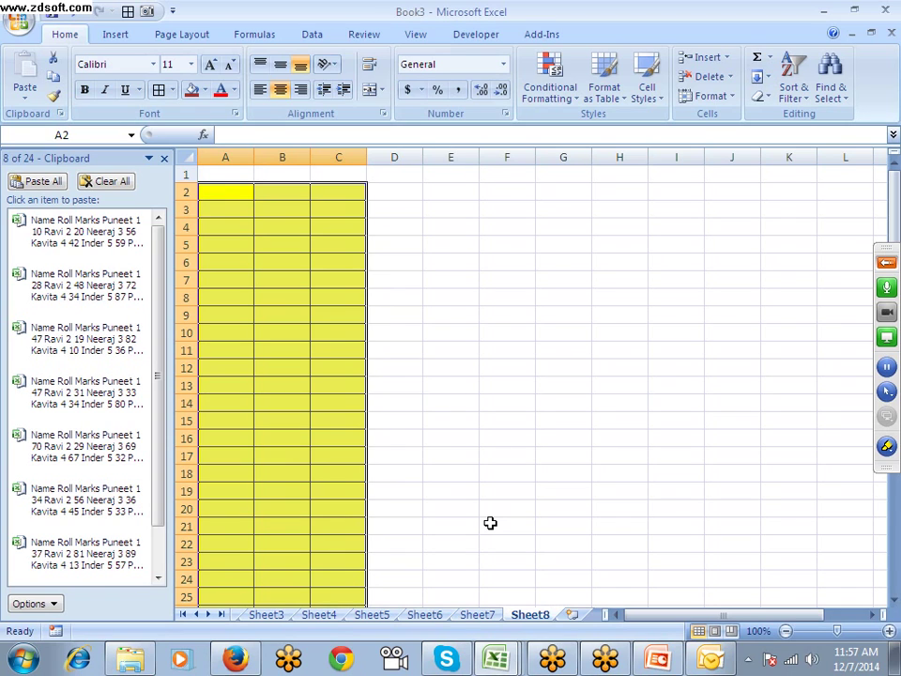
key(Up)
key(ctrl+a)
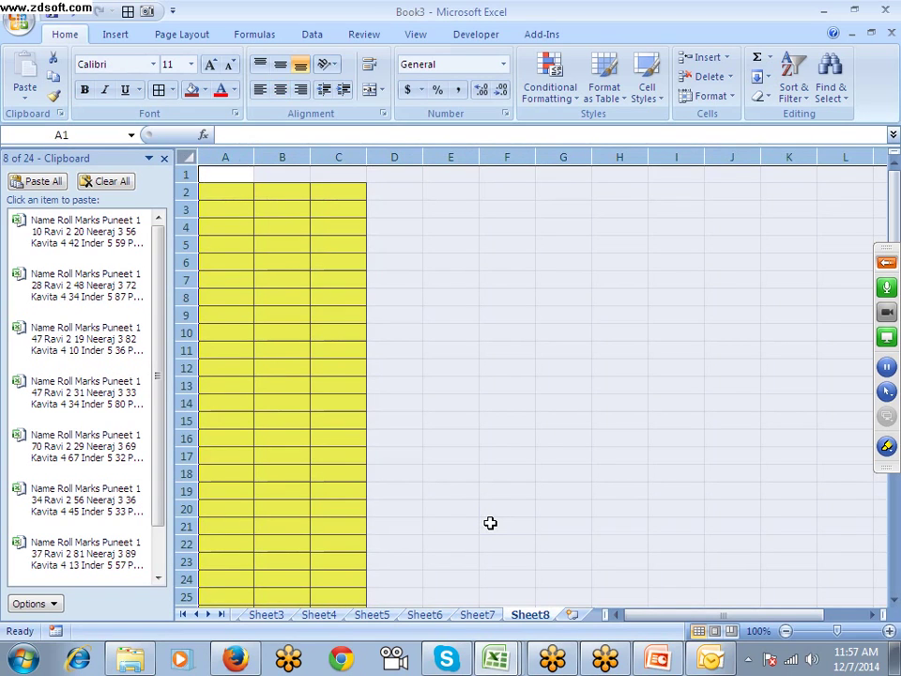
key(ctrl+v)
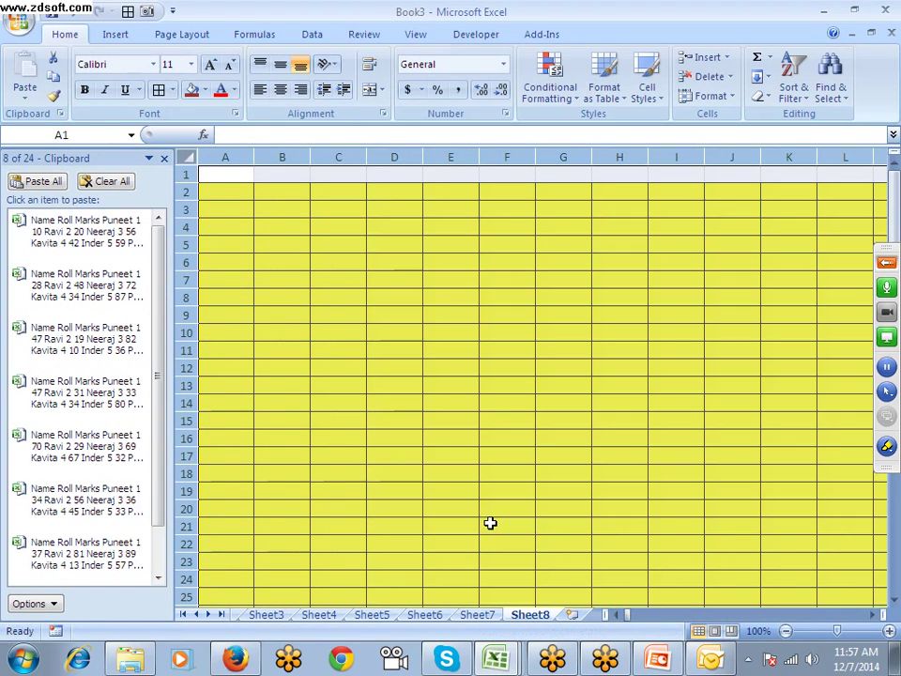
key(ctrl+z)
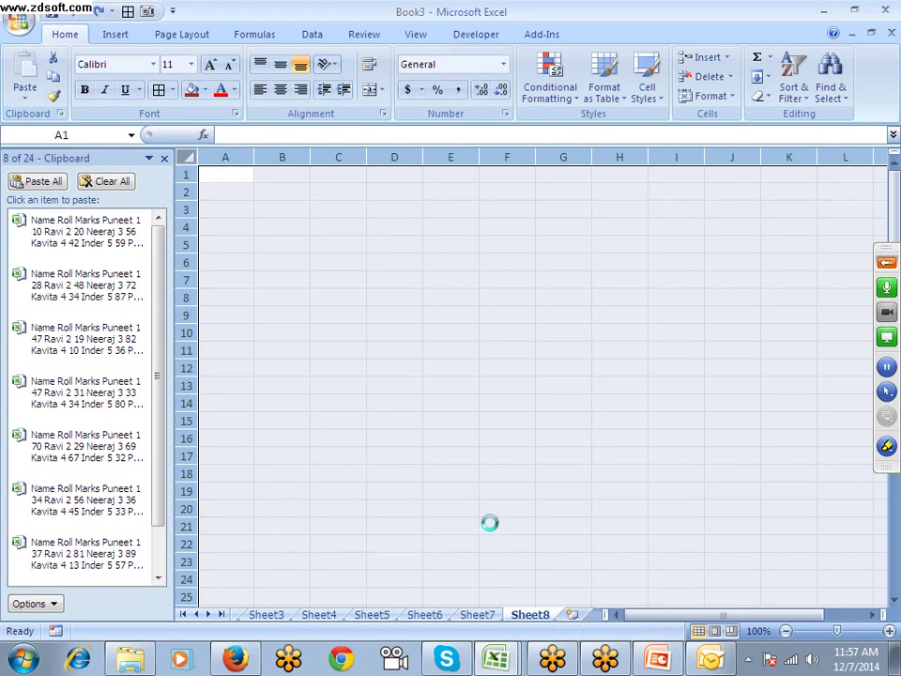
key(ctrl+Home)
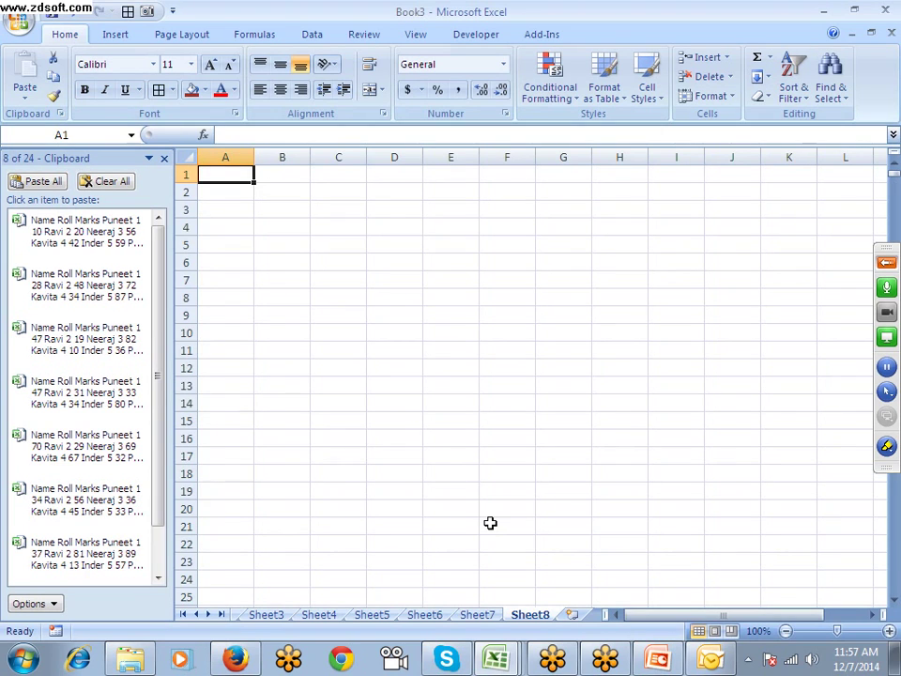
Step: Paste all eight collected tables at A1 on Sheet8, then select columns A through C
click(57, 182)
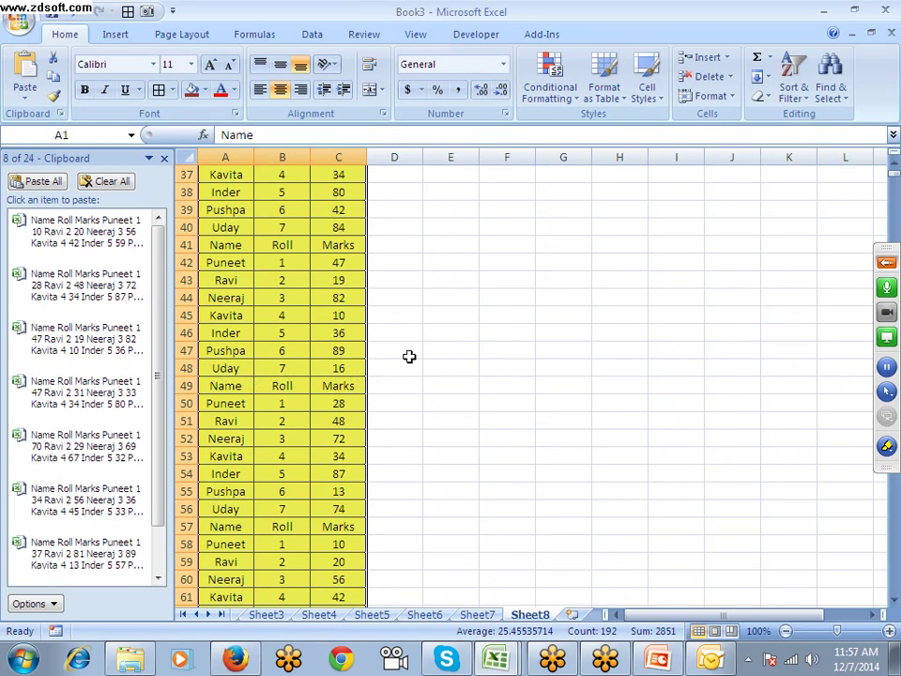
click(394, 298)
drag(349, 155, 228, 150)
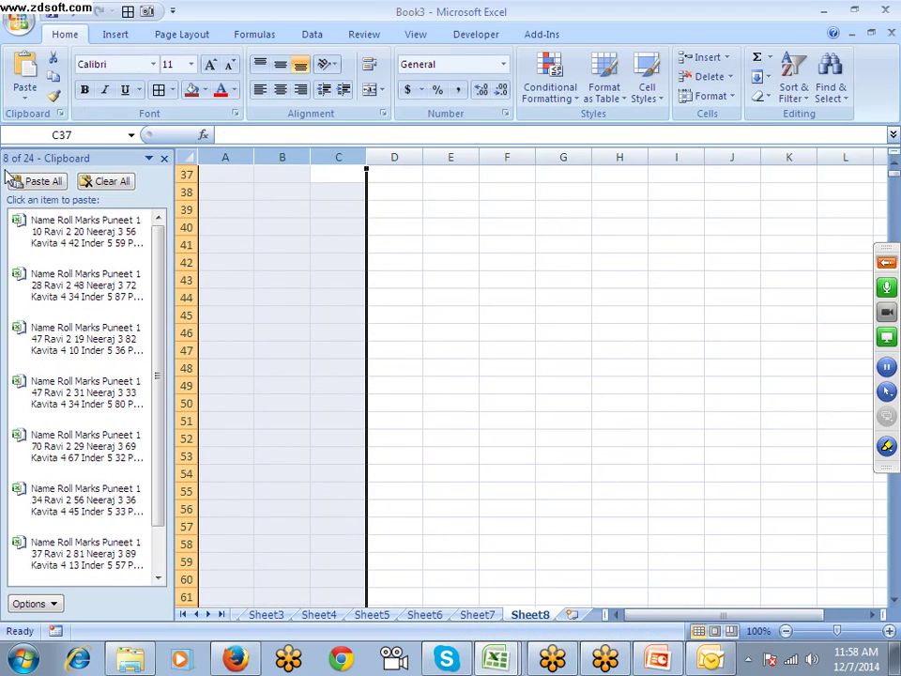
Step: Clear all items from the Office Clipboard and close the Clipboard pane
click(113, 181)
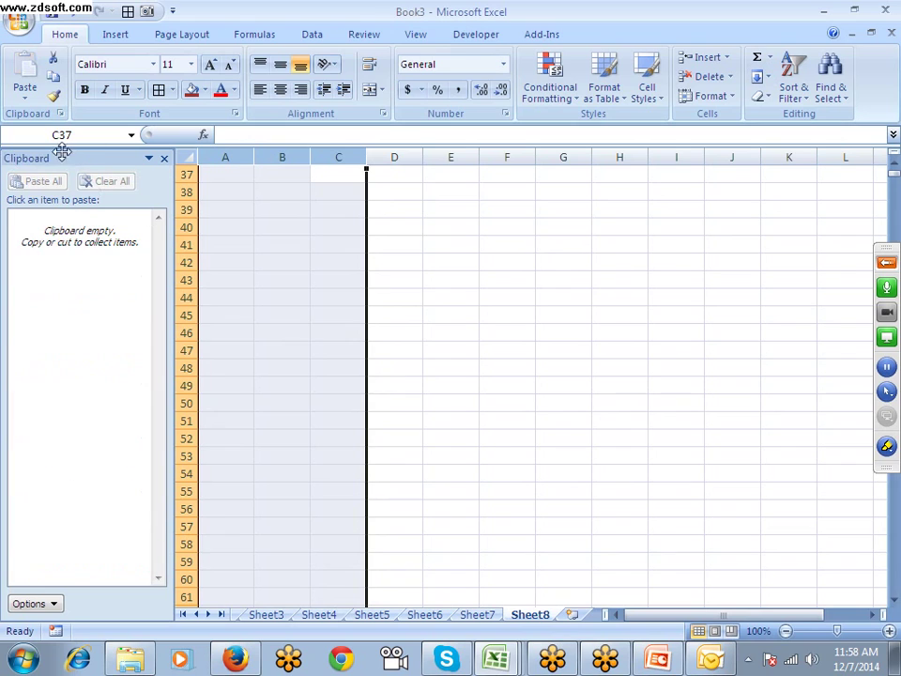
click(164, 158)
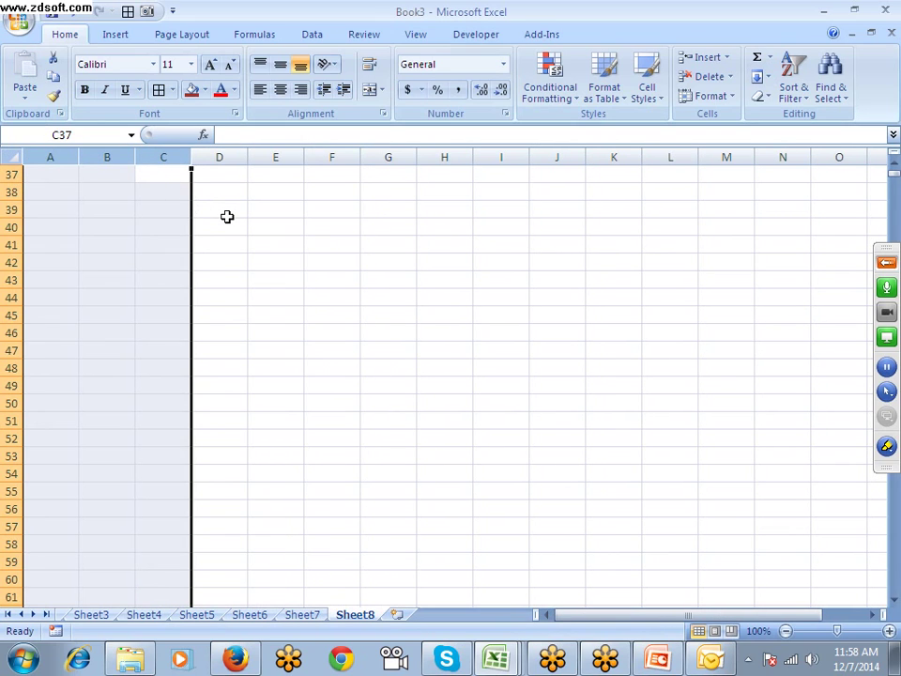
click(25, 94)
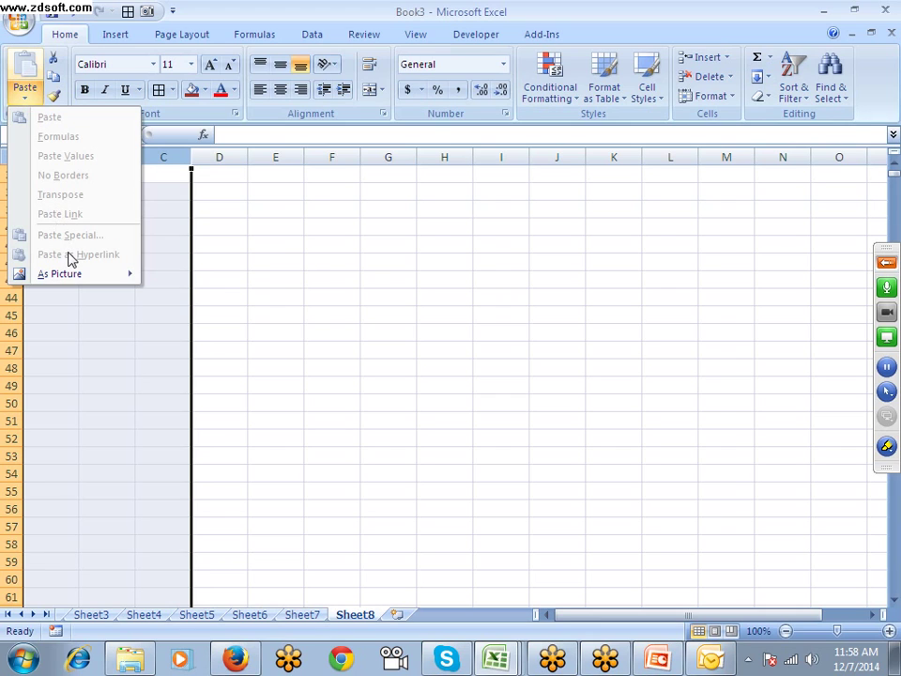
key(Escape)
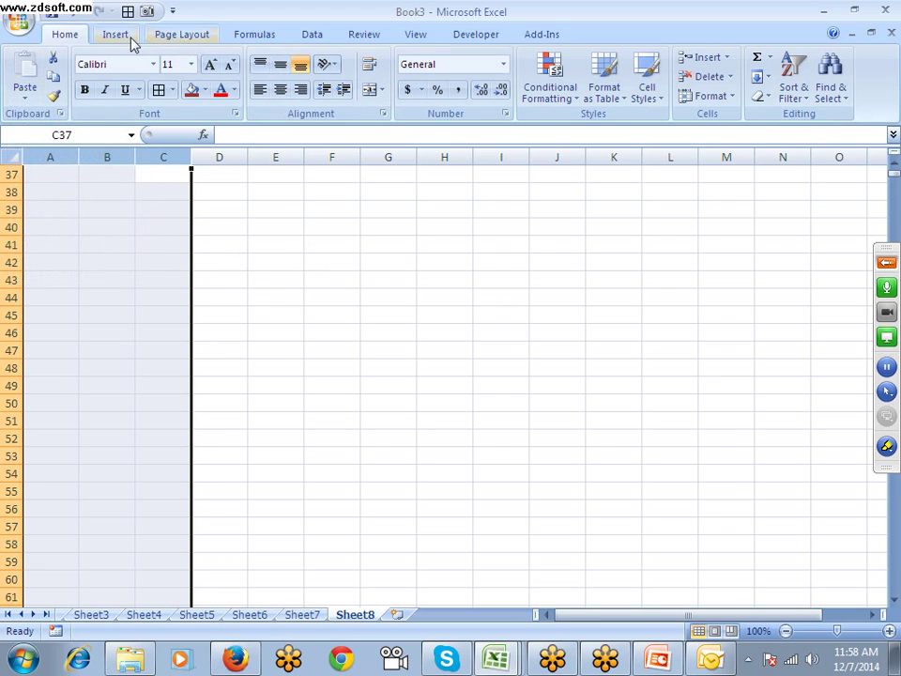
Step: Deselect columns A–C and select cell A2 at the top of blank Sheet8
click(115, 34)
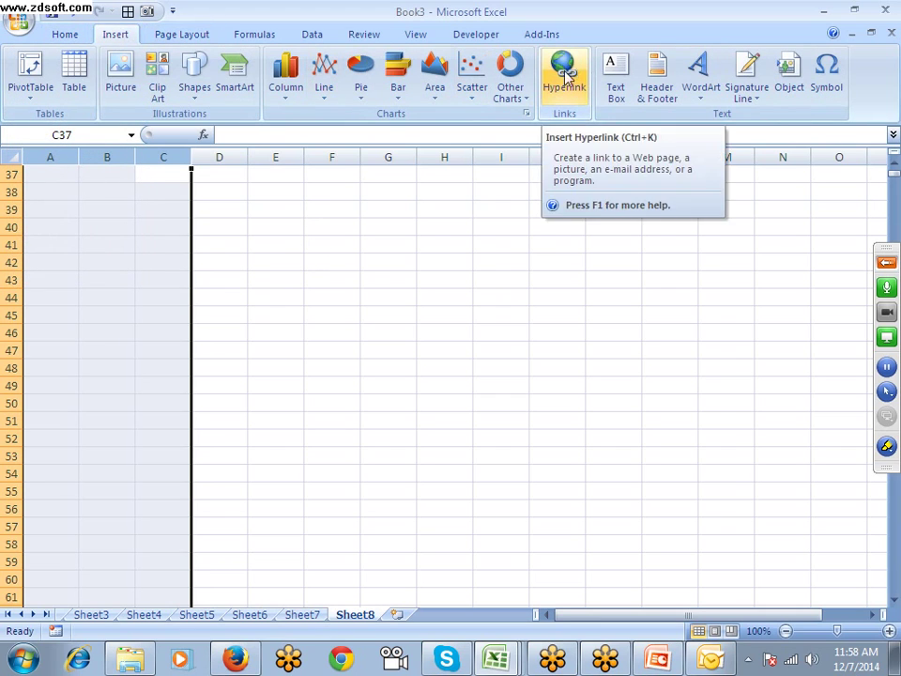
click(123, 187)
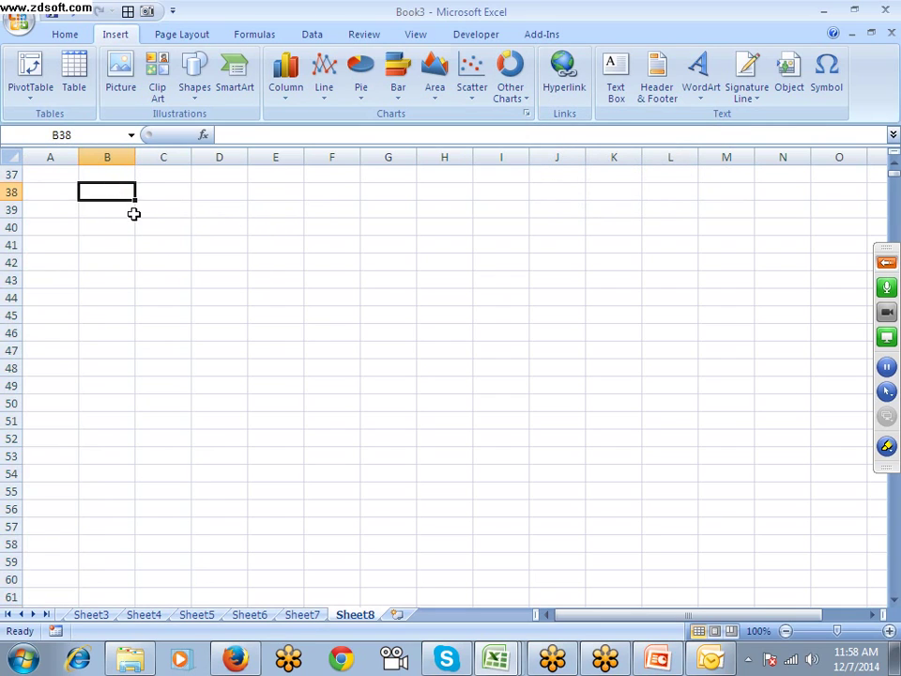
scroll(175, 283, up, 9)
scroll(53, 203, up, 1)
scroll(60, 213, up, 2)
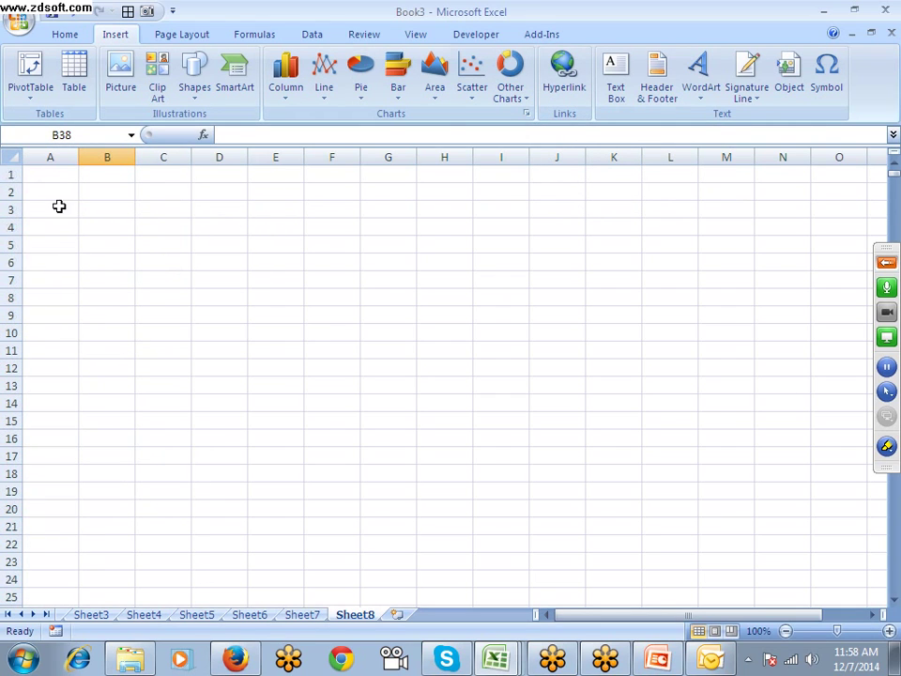
click(58, 193)
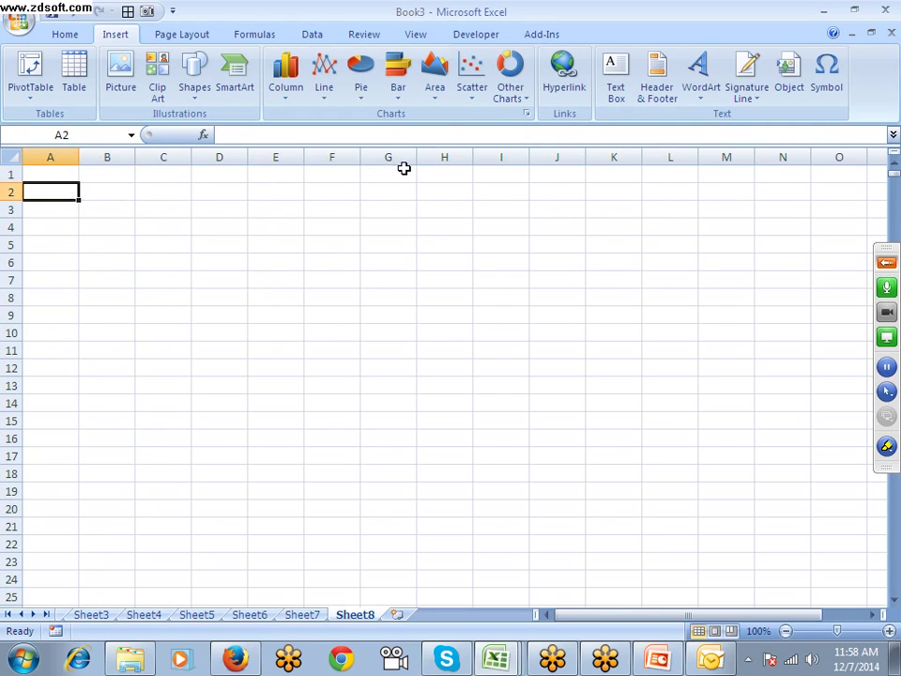
Step: Stop the meeting software's session recording and collapse its control panel
click(886, 263)
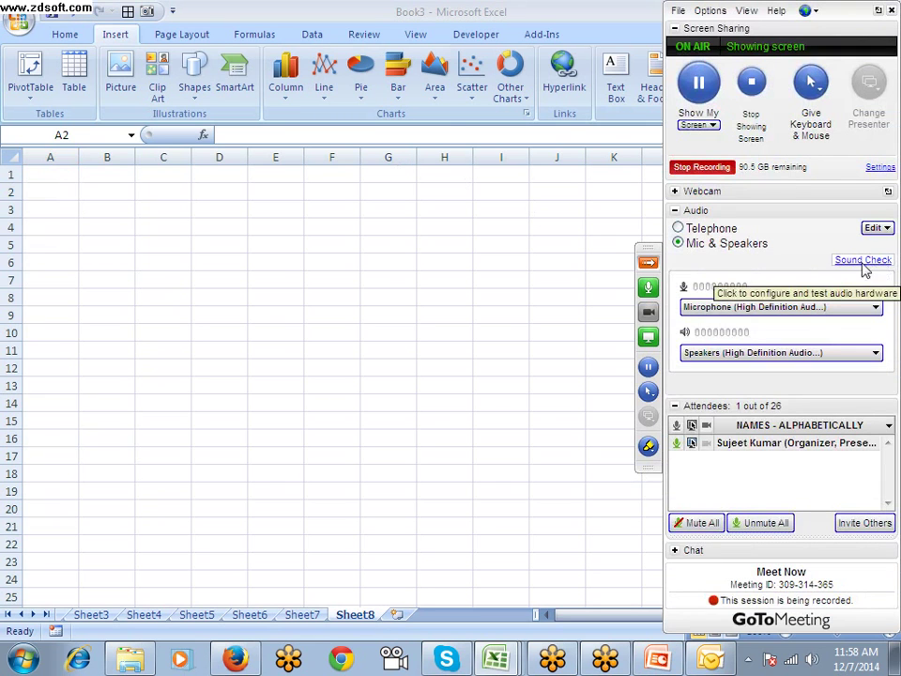
click(700, 167)
click(648, 262)
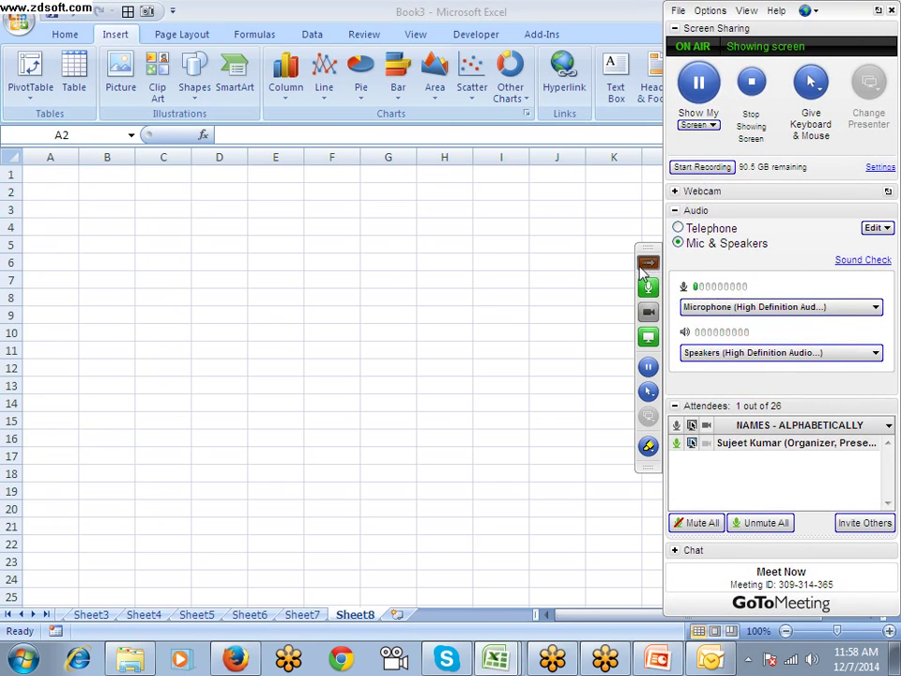